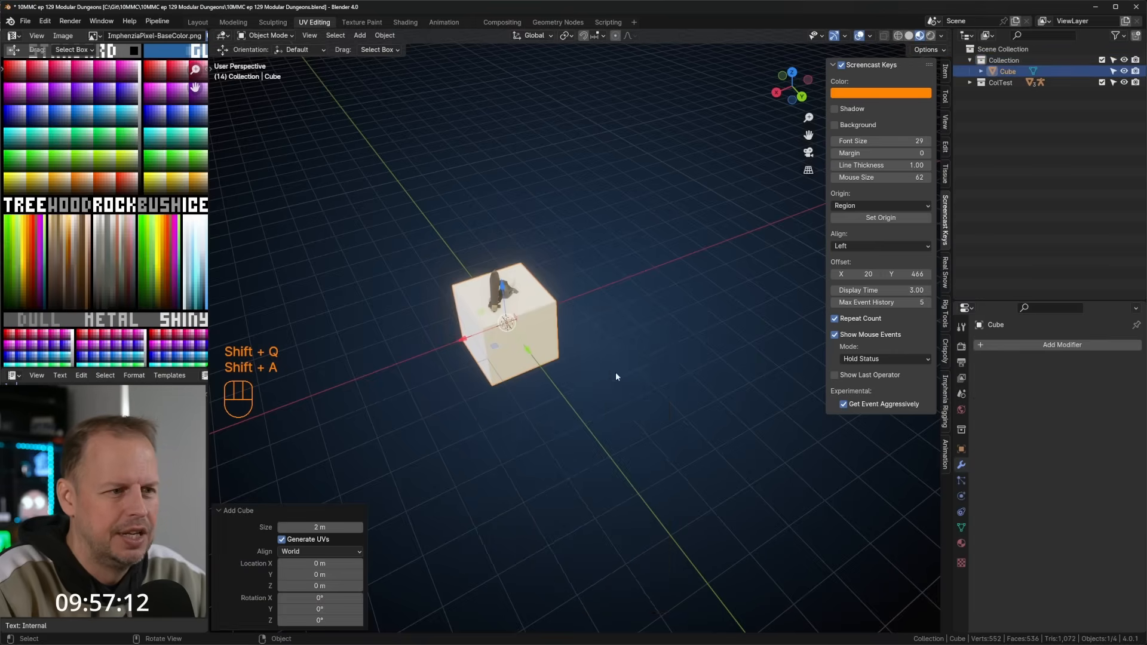
Lower the cube with increment snapping until its top face is level with the floor grid under the character's feet.
{"action": "left_click", "coordinate": [603, 36]}
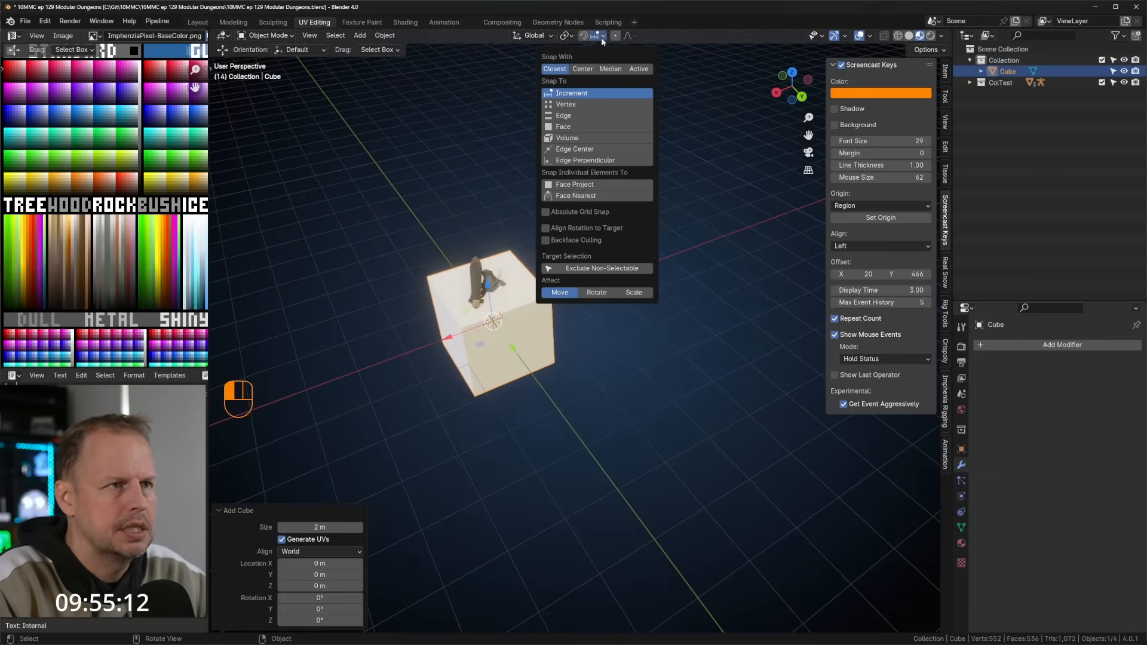
{"action": "left_click_drag", "start_coordinate": [488, 289], "coordinate": [494, 312], "text": "ctrl"}
{"action": "middle_click_drag", "start_coordinate": [494, 312], "coordinate": [501, 284]}
{"action": "key", "text": "Tab"}
{"action": "key", "text": "Tab"}
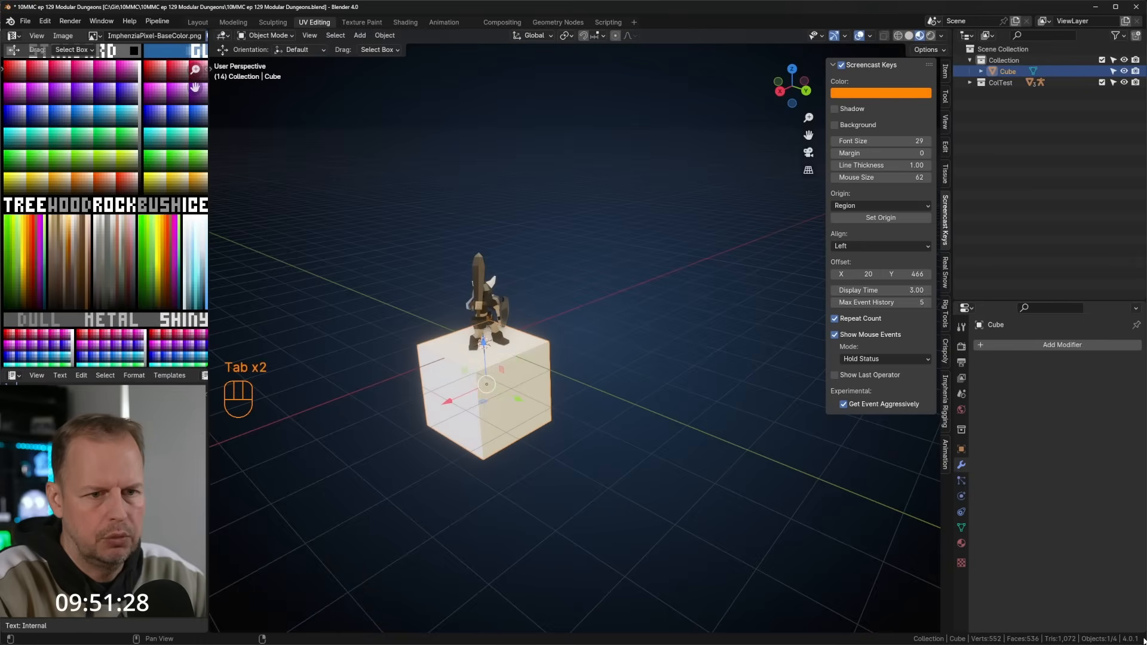
Assign the existing ImphenziaPixPal material to the cube.
{"action": "left_click", "coordinate": [961, 543]}
{"action": "left_click", "coordinate": [980, 392]}
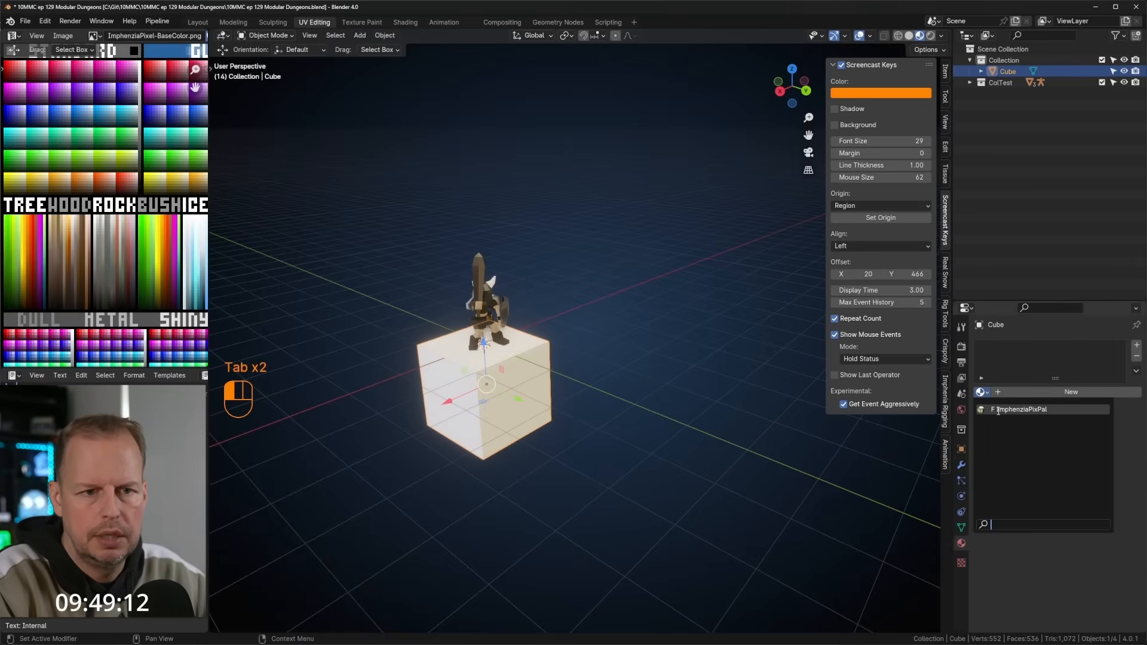
{"action": "left_click", "coordinate": [999, 410]}
Scale all of the cube's UVs to 0 so they collapse to a single point on the palette.
{"action": "key", "text": "Tab"}
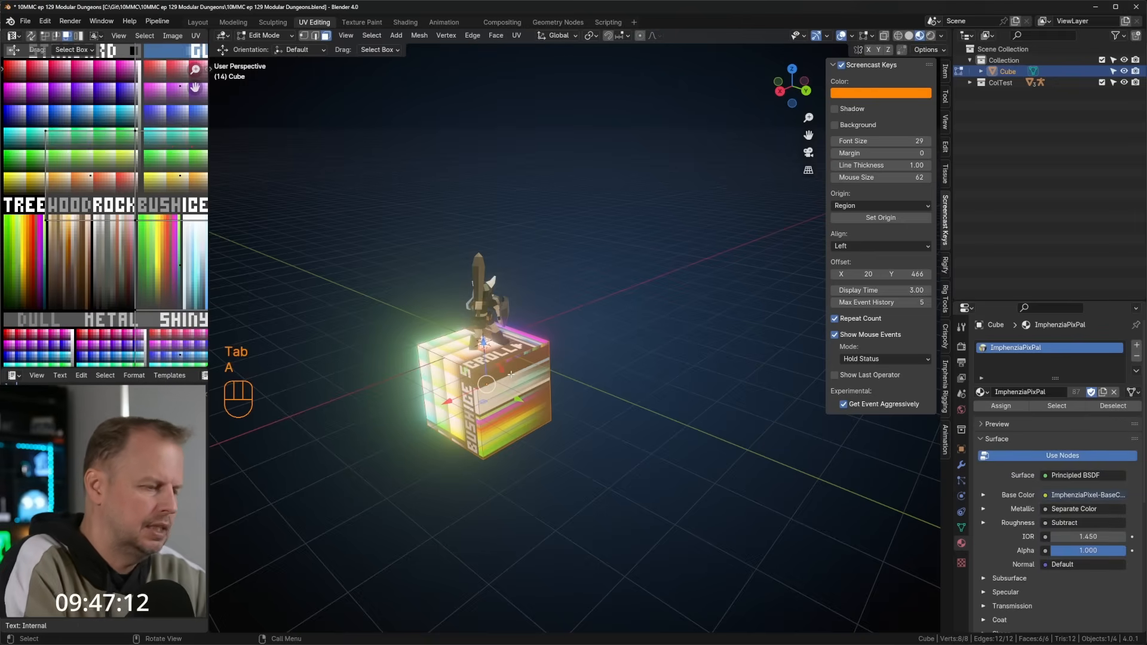
{"action": "scroll", "coordinate": [122, 209], "scroll_direction": "down", "scroll_amount": 2}
{"action": "key", "text": "a"}
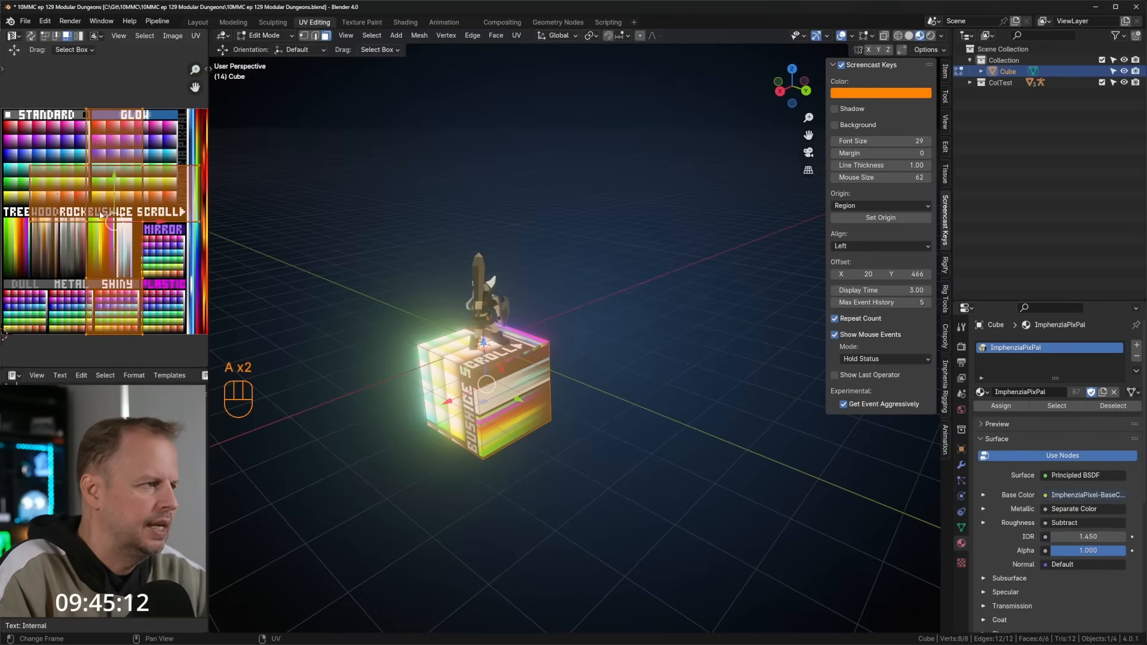
{"action": "key", "text": "s"}
{"action": "key", "text": "0"}
{"action": "key", "text": "Return"}
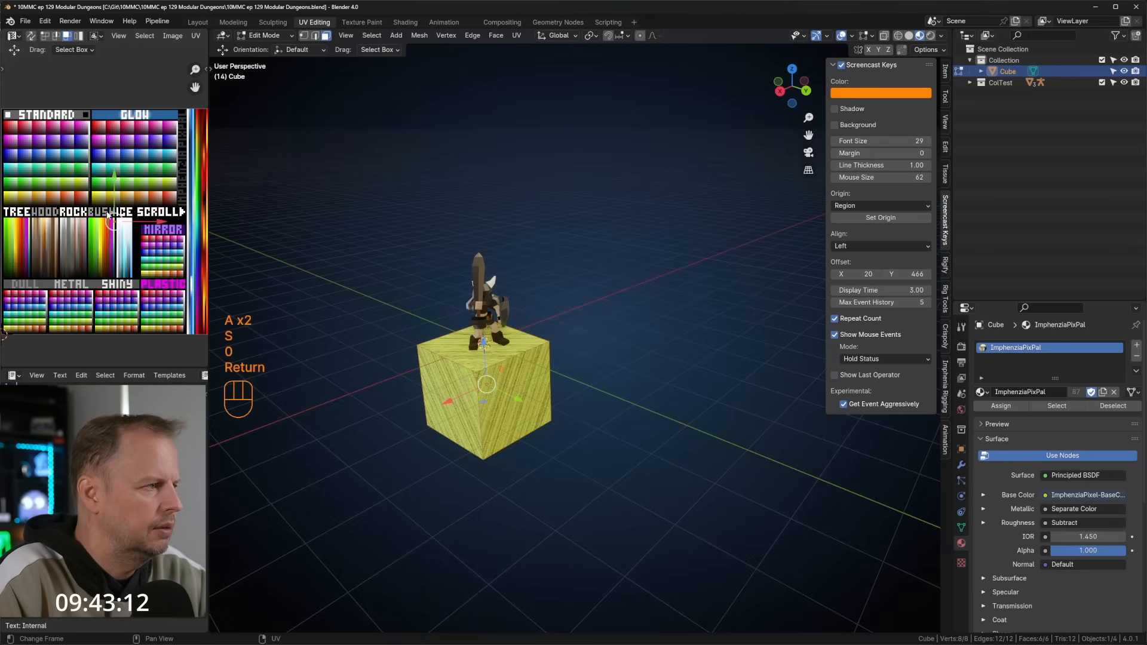
Move the collapsed UVs onto the grey strip of the palette and return to Object Mode.
{"action": "key", "text": "g"}
{"action": "key", "text": "g"}
{"action": "scroll", "coordinate": [89, 221], "scroll_direction": "up", "scroll_amount": 4}
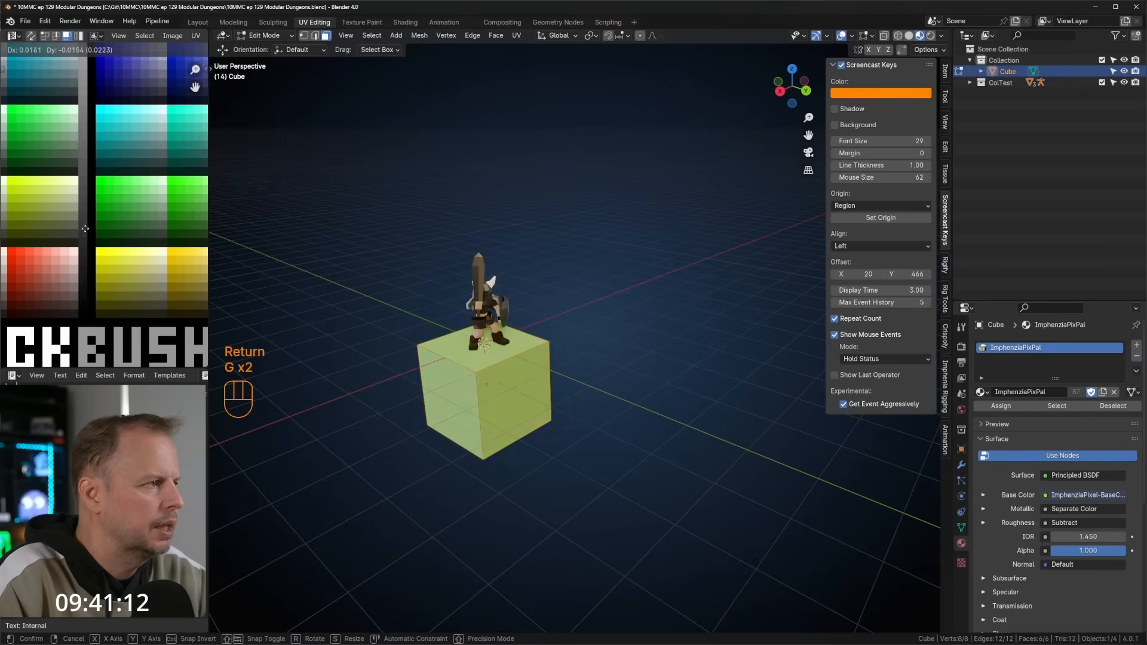
{"action": "left_click", "coordinate": [118, 221]}
{"action": "key", "text": "Tab"}
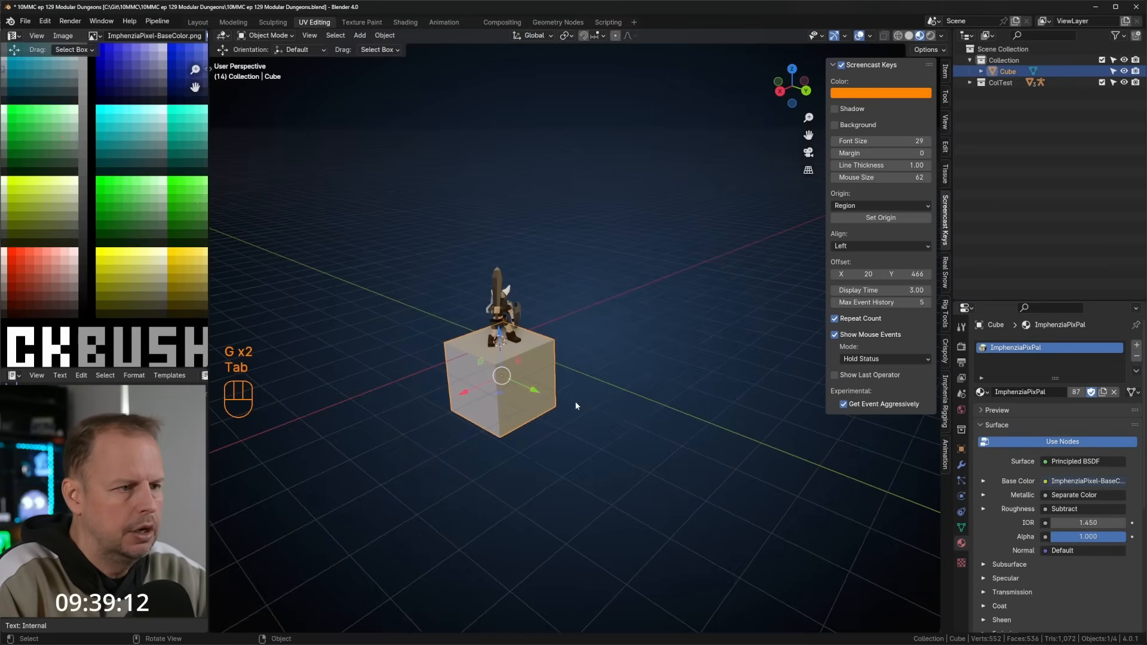
Rename the cube as G_TMP.
{"action": "key", "text": "F2"}
{"action": "key", "text": "BackSpace"}
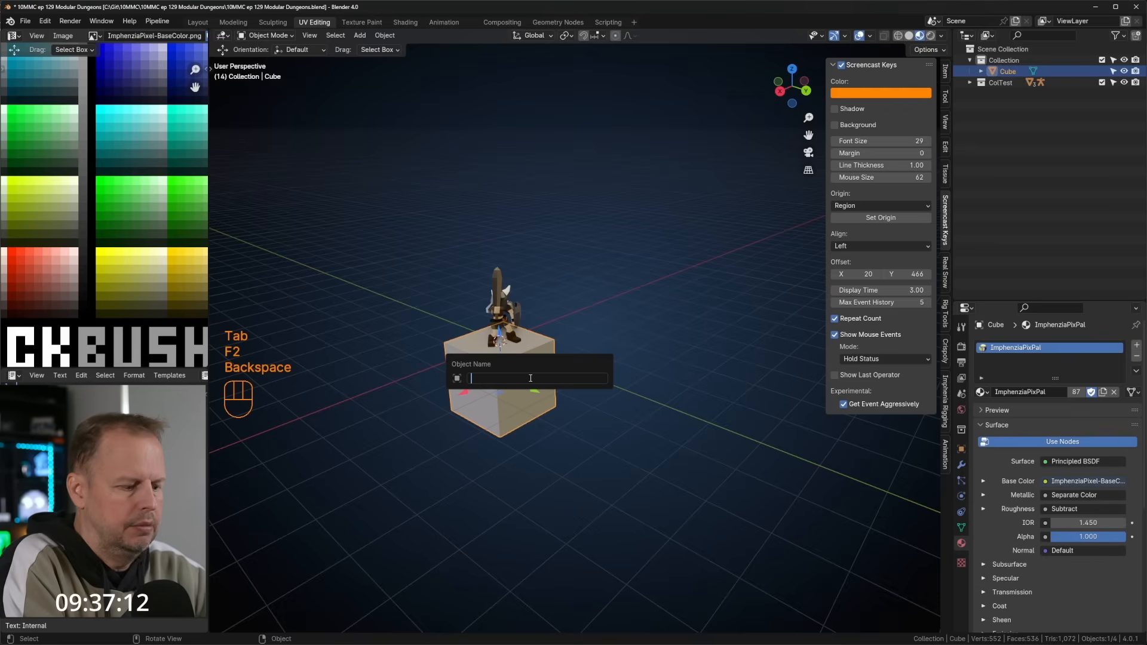
{"action": "type", "text": "G_TMP"}
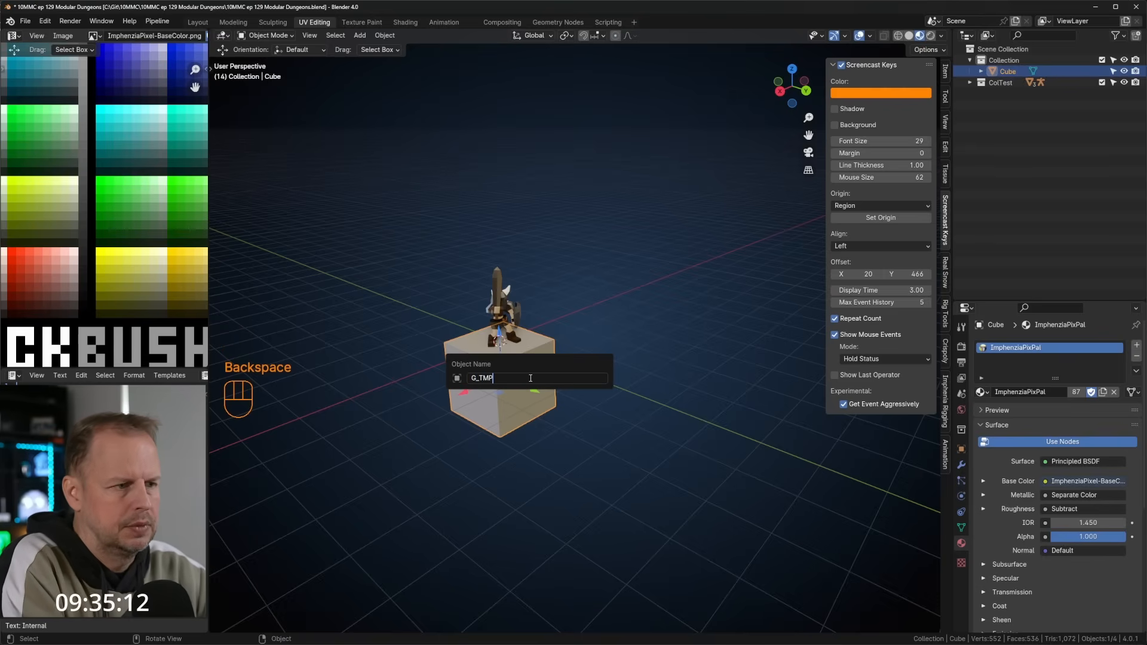
{"action": "key", "text": "Return"}
Duplicate the ground cube and place the copy flush against its side along the Y axis.
{"action": "scroll", "coordinate": [605, 341], "scroll_direction": "down", "scroll_amount": 2}
{"action": "scroll", "coordinate": [576, 344], "scroll_direction": "up", "scroll_amount": 3}
{"action": "middle_click_drag", "start_coordinate": [610, 336], "coordinate": [634, 285]}
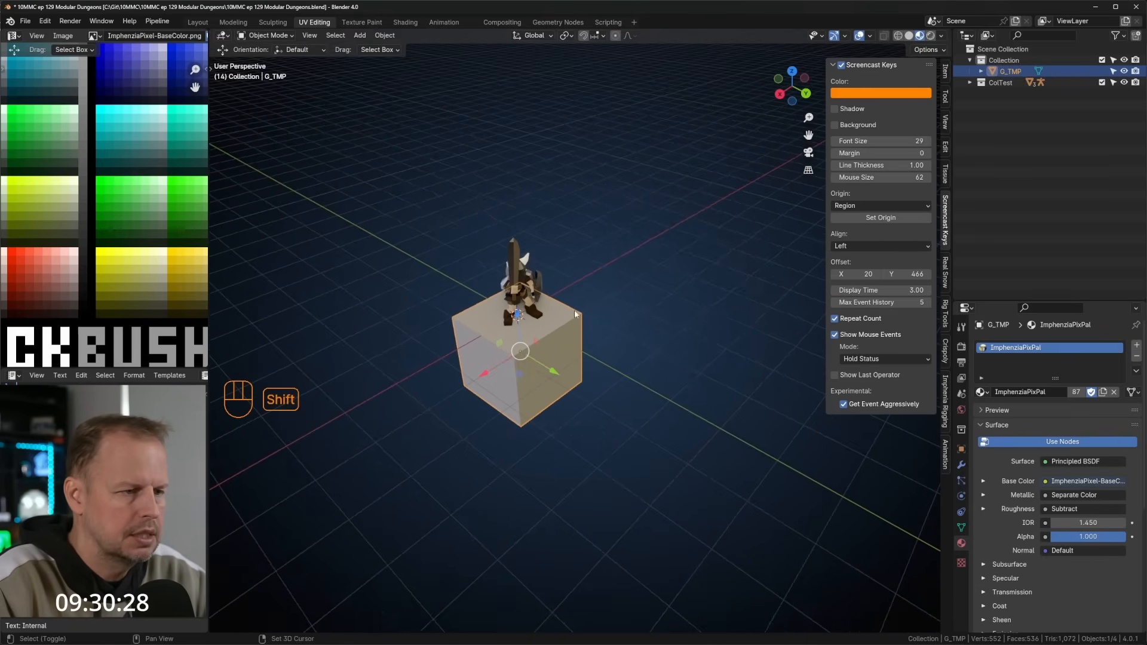
{"action": "middle_click_drag", "start_coordinate": [575, 310], "coordinate": [615, 343], "text": "shift"}
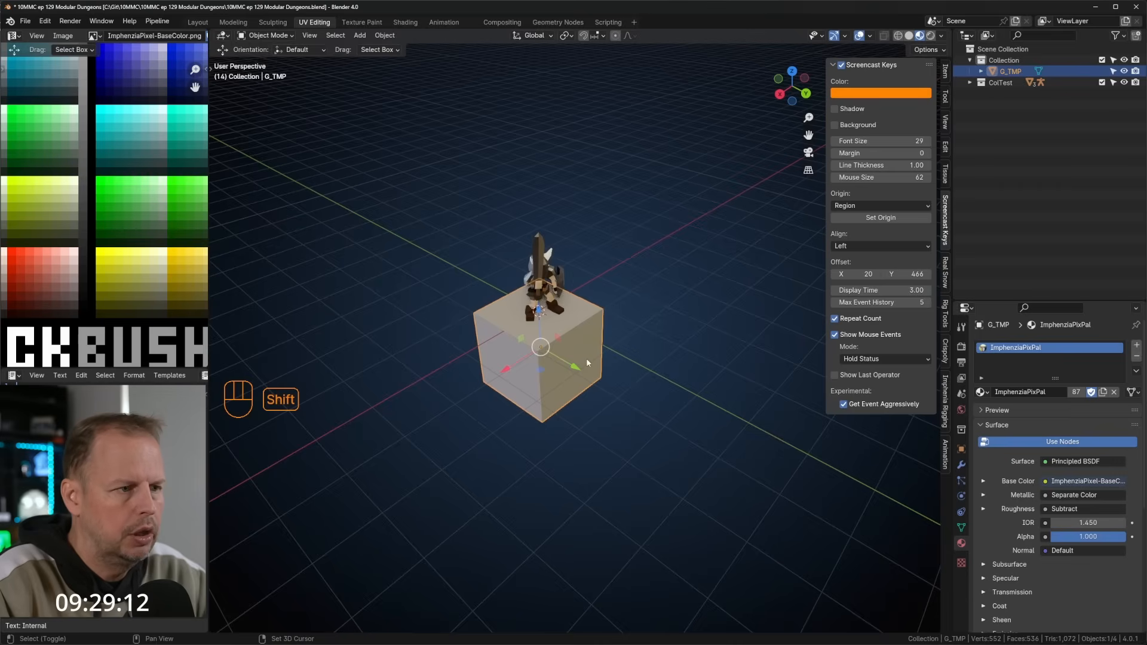
{"action": "key", "text": "shift+d"}
{"action": "right_click", "coordinate": [619, 332]}
{"action": "left_click_drag", "start_coordinate": [574, 367], "coordinate": [509, 332], "text": "ctrl"}
{"action": "middle_click_drag", "start_coordinate": [509, 332], "coordinate": [661, 353]}
{"action": "middle_click_drag", "start_coordinate": [661, 353], "coordinate": [625, 354]}
{"action": "scroll", "coordinate": [584, 341], "scroll_direction": "up", "scroll_amount": 1}
Add a loop cut to the copied cube, slid close to the side that touches the ground cube.
{"action": "key", "text": "Tab"}
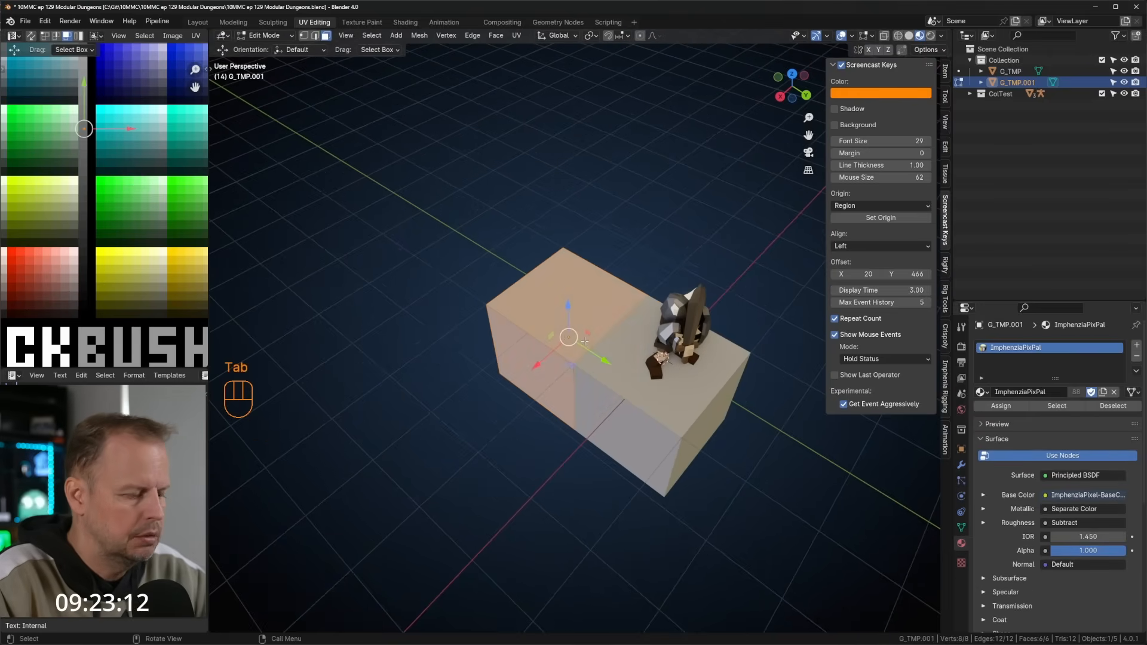
{"action": "key", "text": "ctrl+r"}
{"action": "left_click", "coordinate": [519, 320]}
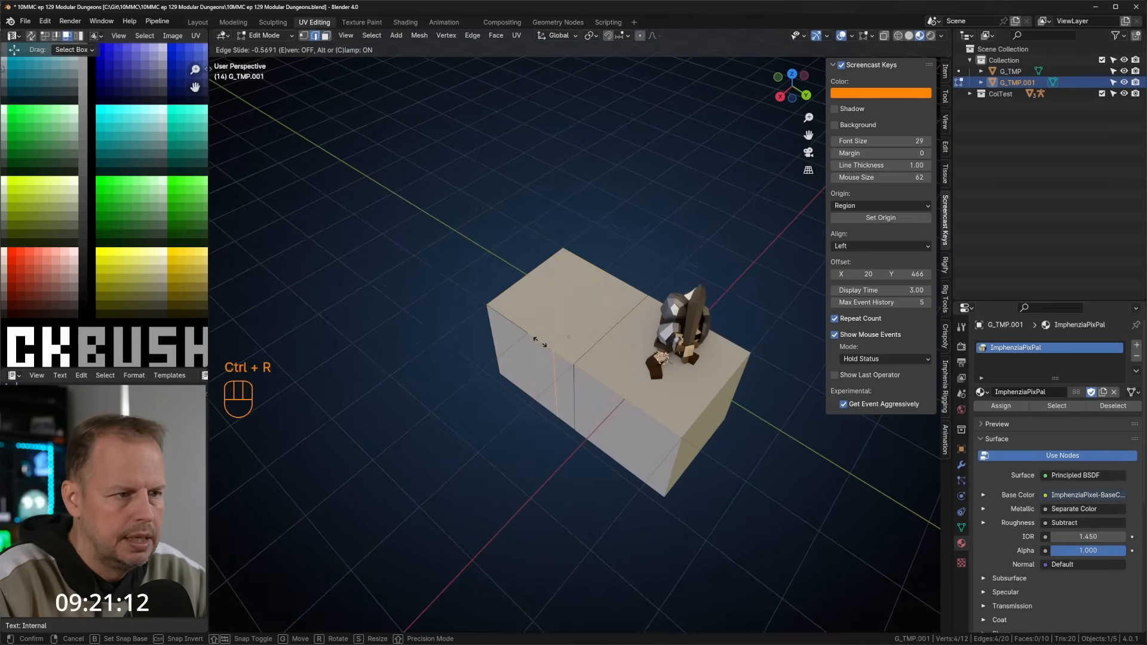
{"action": "left_click", "coordinate": [537, 338]}
Duplicate the narrow top face beside the ground cube in place and extrude it 1 m upward as a wall.
{"action": "key", "text": "3"}
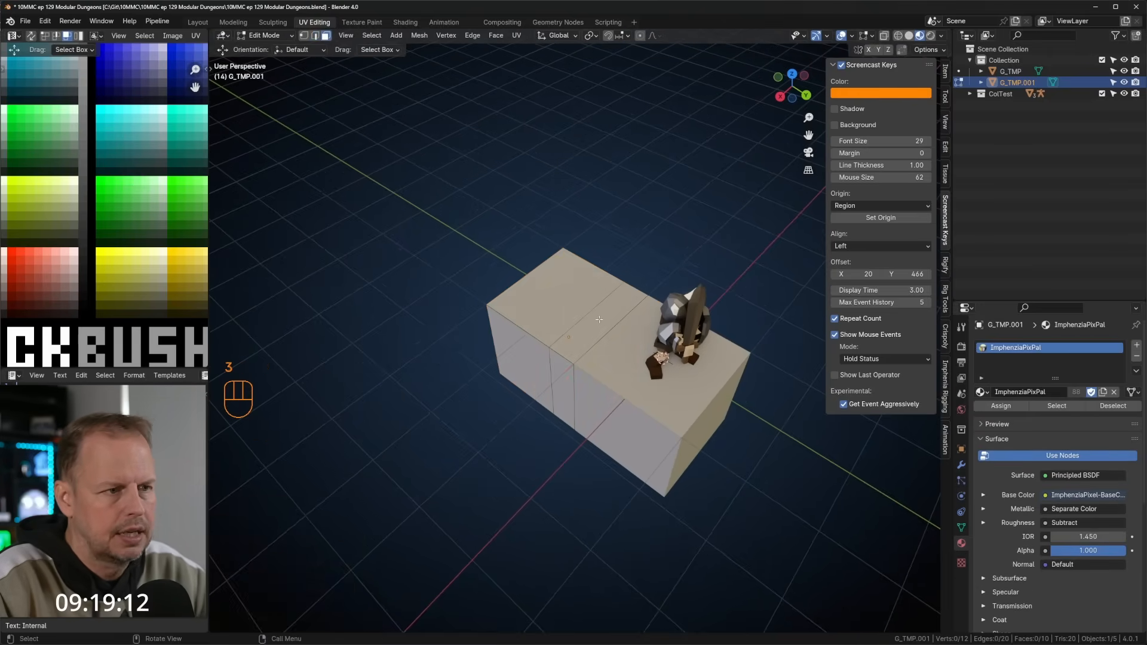
{"action": "key", "text": "shift+d"}
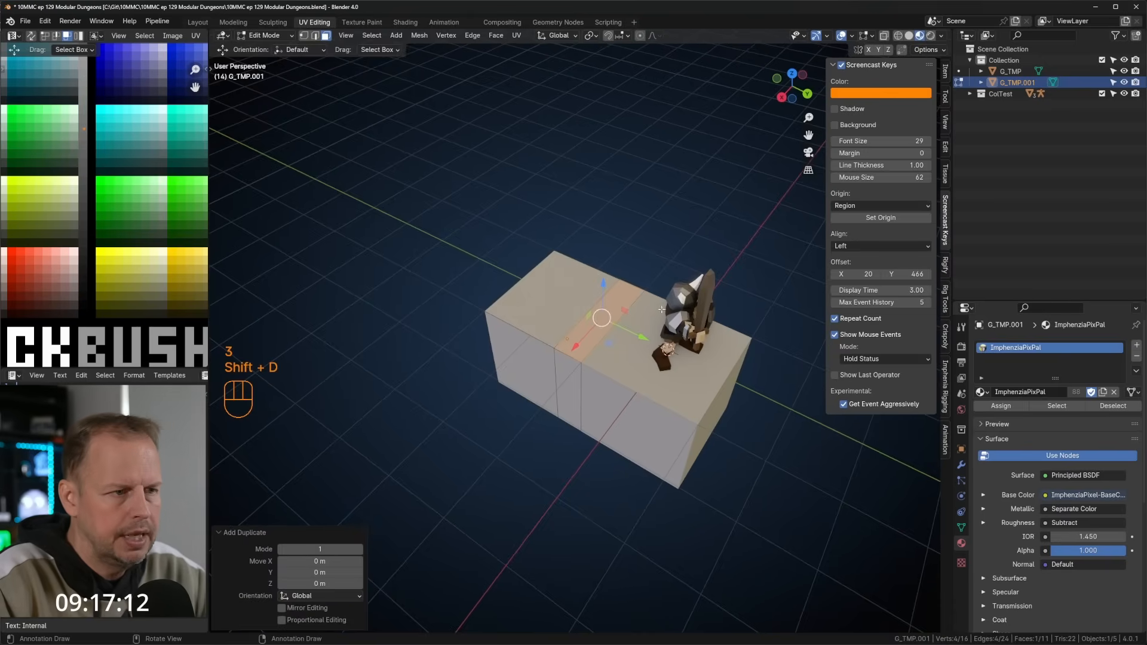
{"action": "key", "text": "e"}
{"action": "key", "text": "1"}
{"action": "key", "text": "Return"}
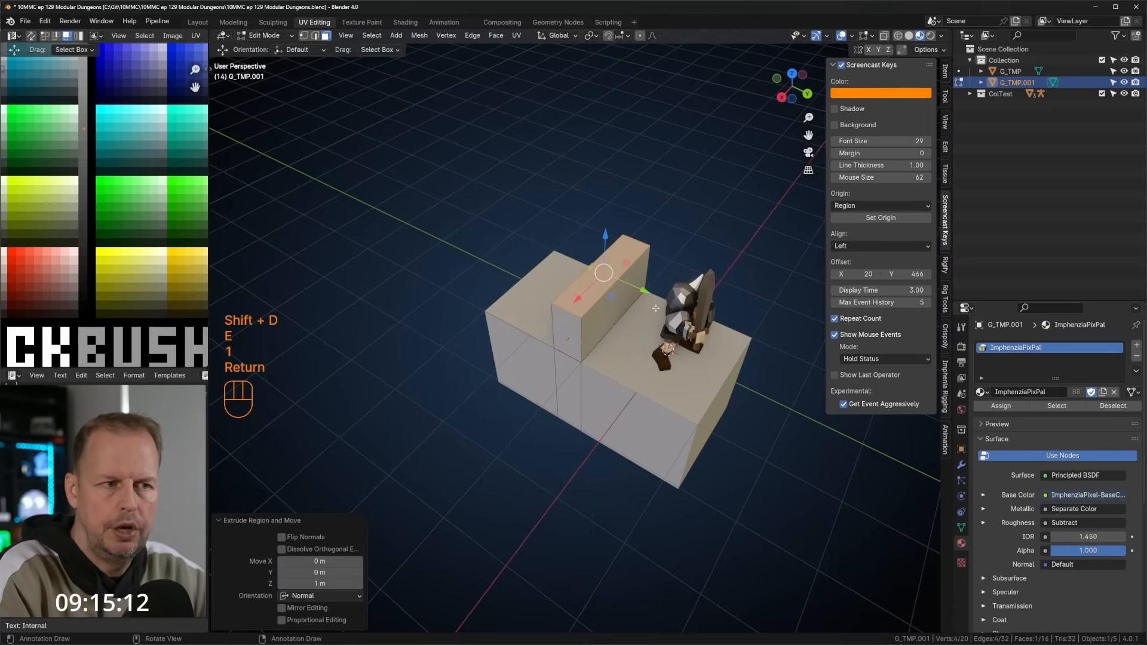
Delete the copied cube's linked geometry below the wall, keeping only the extruded wall block.
{"action": "key", "text": "Tab"}
{"action": "key", "text": "Tab"}
{"action": "left_click", "coordinate": [539, 344]}
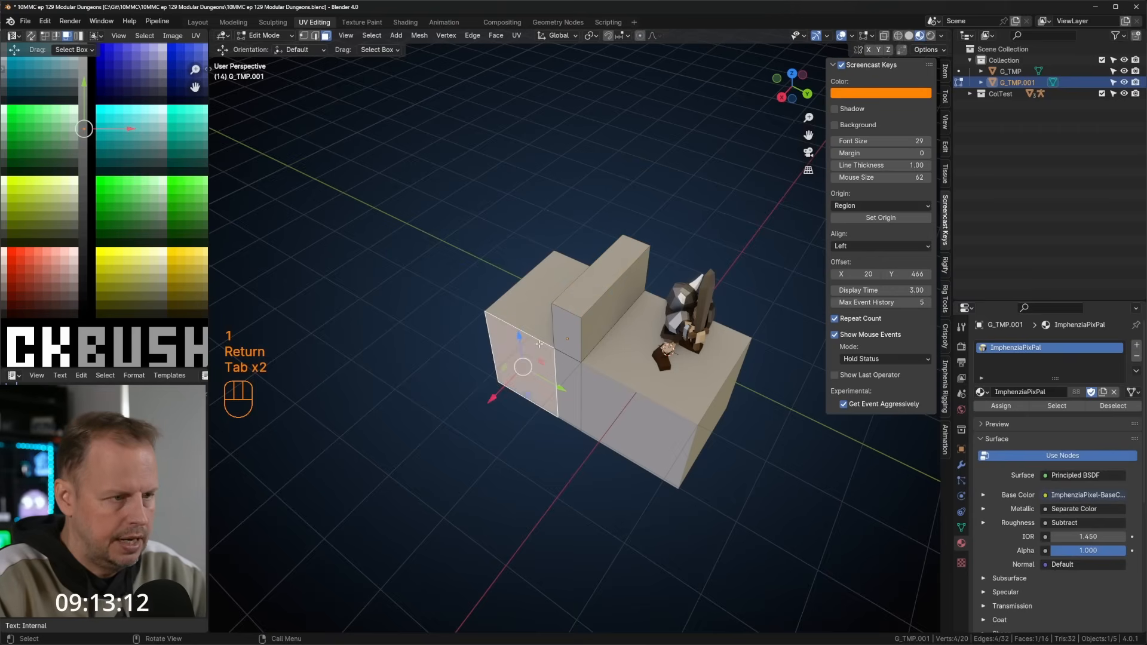
{"action": "key", "text": "l"}
{"action": "key", "text": "Delete"}
{"action": "left_click", "coordinate": [518, 317]}
{"action": "middle_click_drag", "start_coordinate": [518, 320], "coordinate": [638, 299]}
{"action": "key", "text": "Tab"}
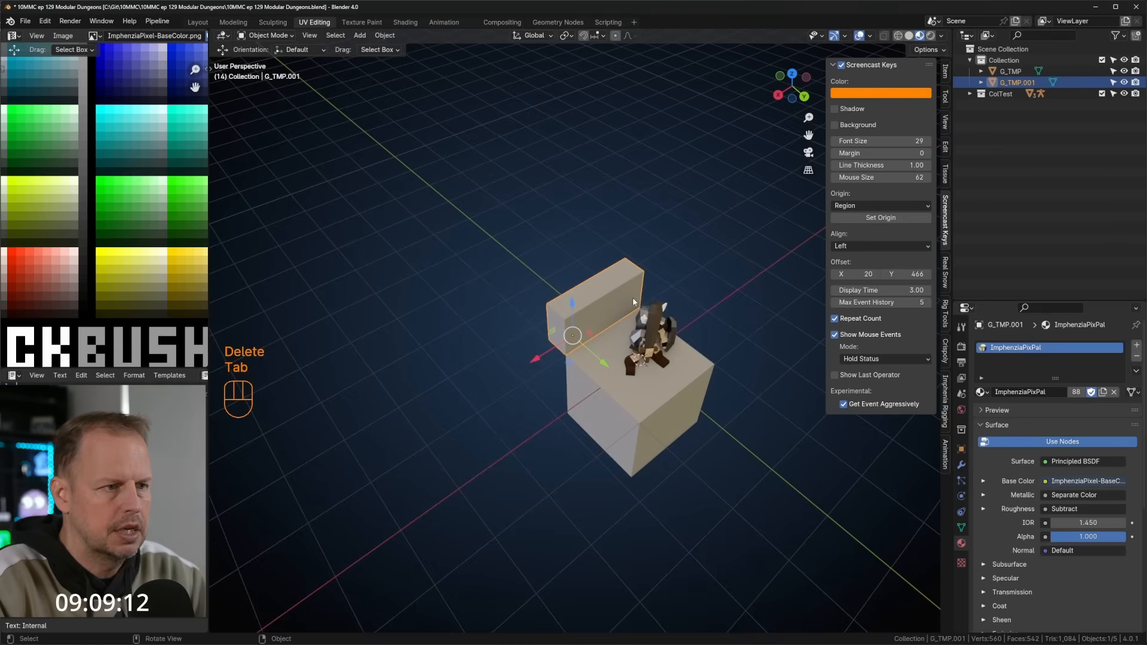
Rename the wall piece as W_ST_TMP.
{"action": "key", "text": "F2"}
{"action": "type", "text": "W_ST_TMP"}
{"action": "key", "text": "Return"}
Duplicate the straight wall and move the copy 2 m along X.
{"action": "middle_click_drag", "start_coordinate": [637, 298], "coordinate": [565, 278]}
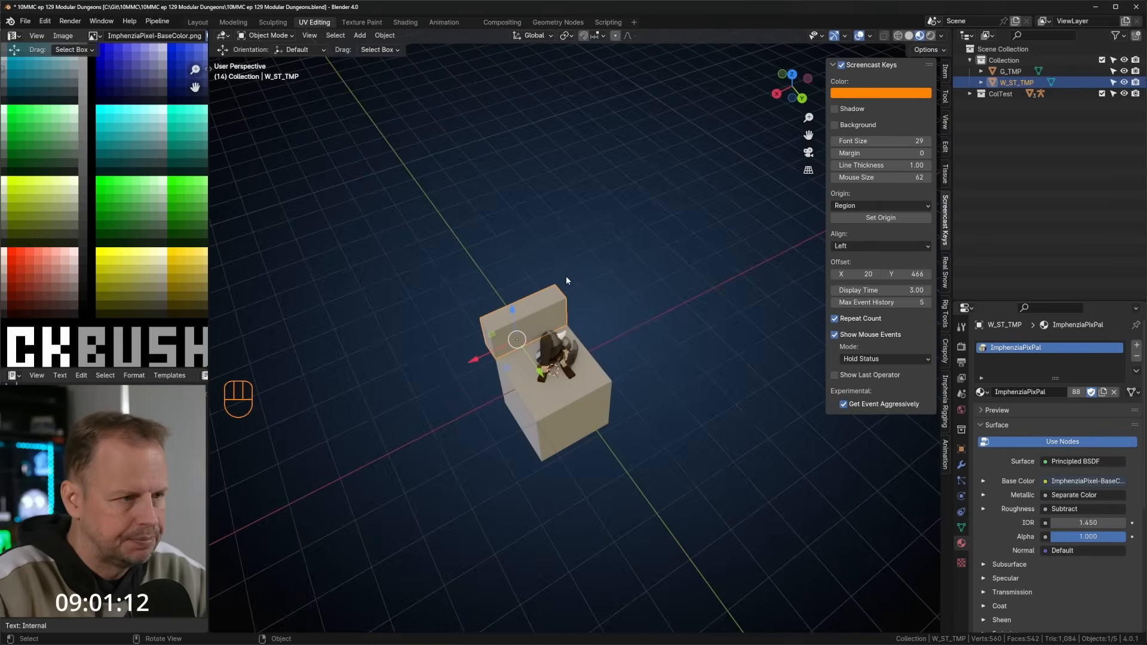
{"action": "key", "text": "shift+d"}
{"action": "right_click", "coordinate": [549, 339]}
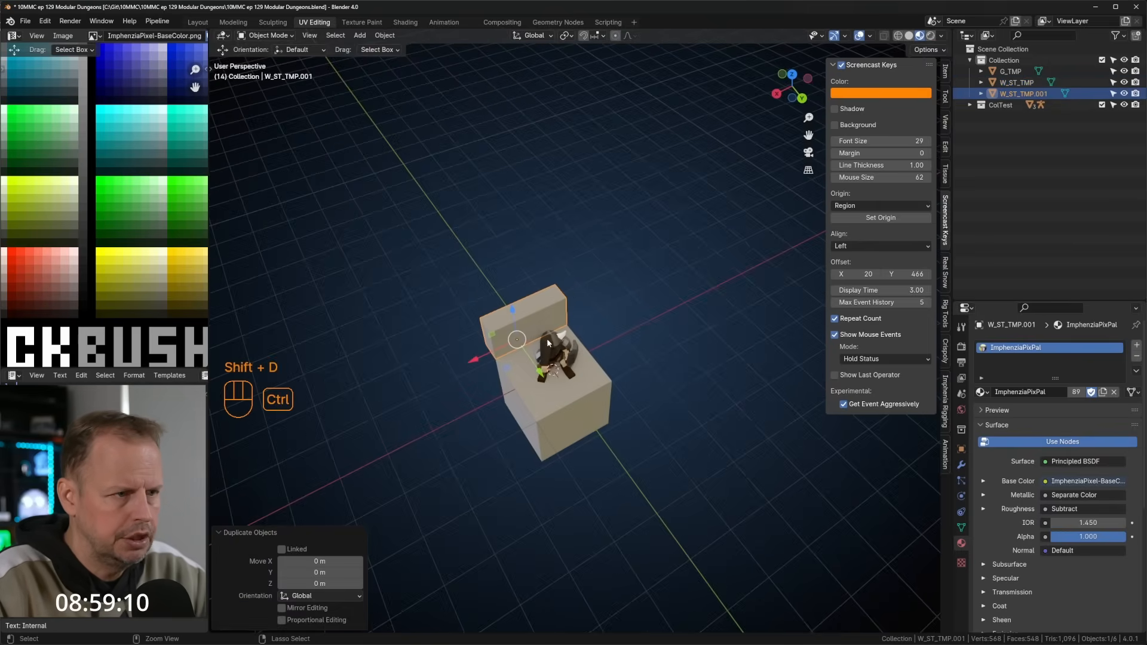
{"action": "left_click_drag", "start_coordinate": [479, 358], "coordinate": [423, 370], "text": "ctrl"}
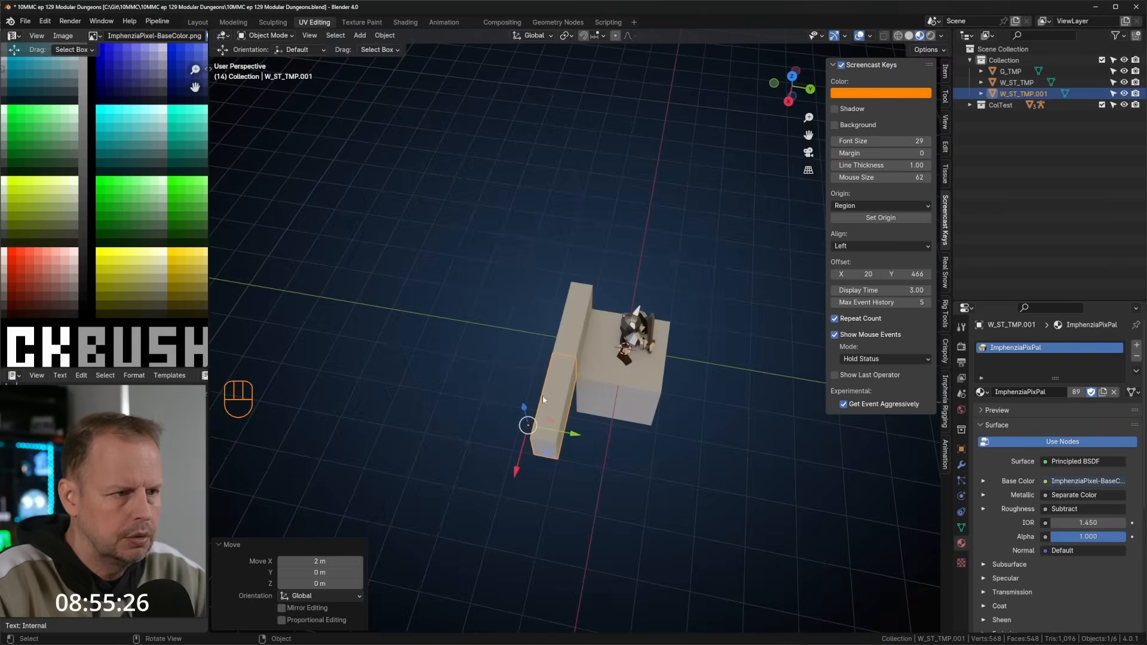
Duplicate the second wall in place and rotate the new copy -90 degrees in top view.
{"action": "key", "text": "Tab"}
{"action": "key", "text": "Tab"}
{"action": "middle_click_drag", "start_coordinate": [557, 394], "coordinate": [583, 363]}
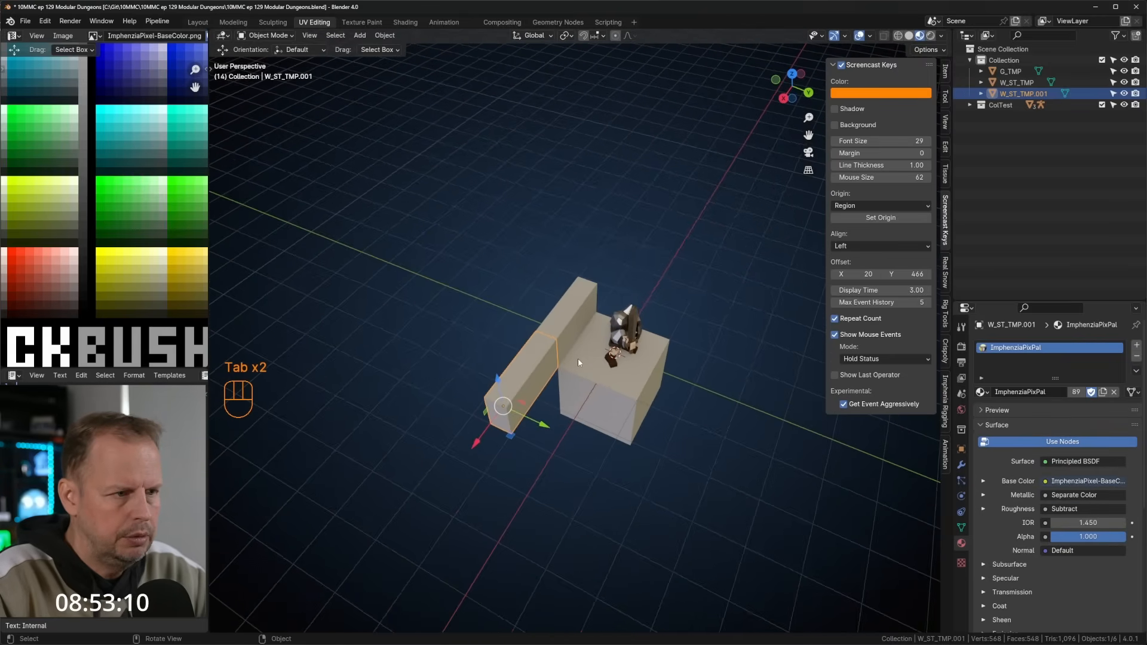
{"action": "key", "text": "shift+d"}
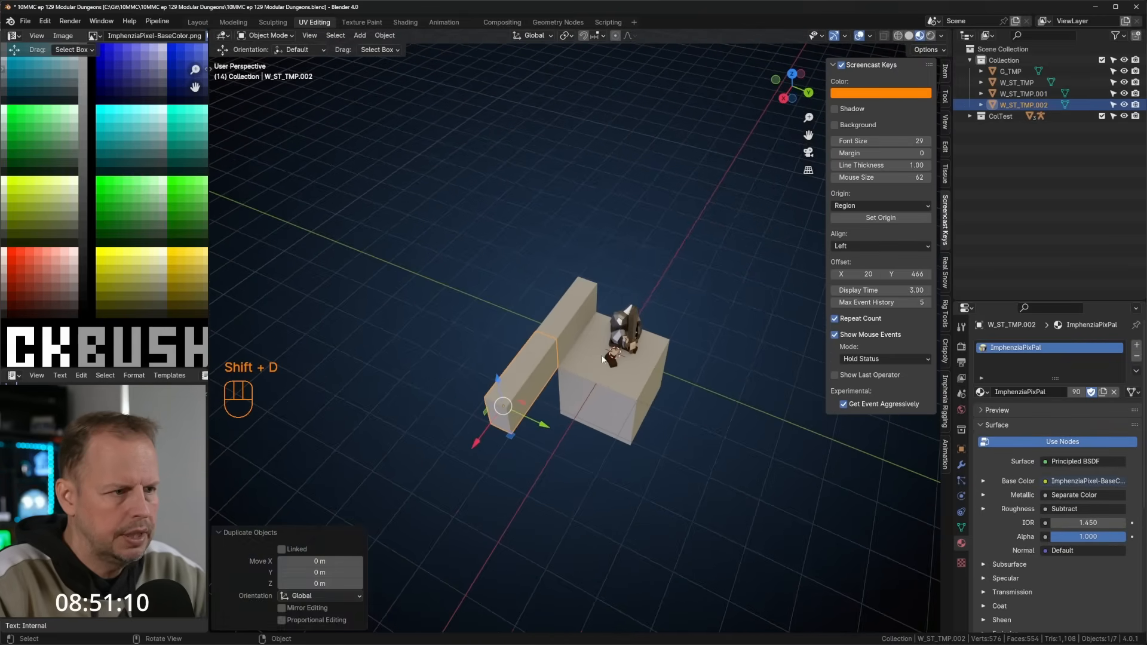
{"action": "key", "text": "KP_7"}
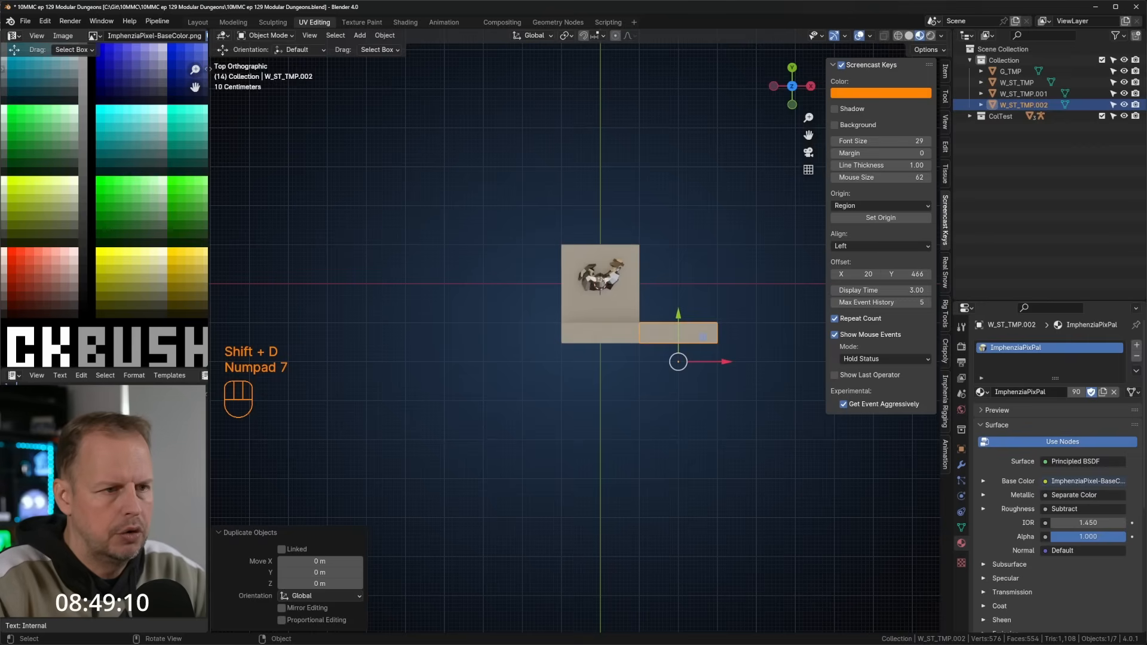
{"action": "key", "text": "r"}
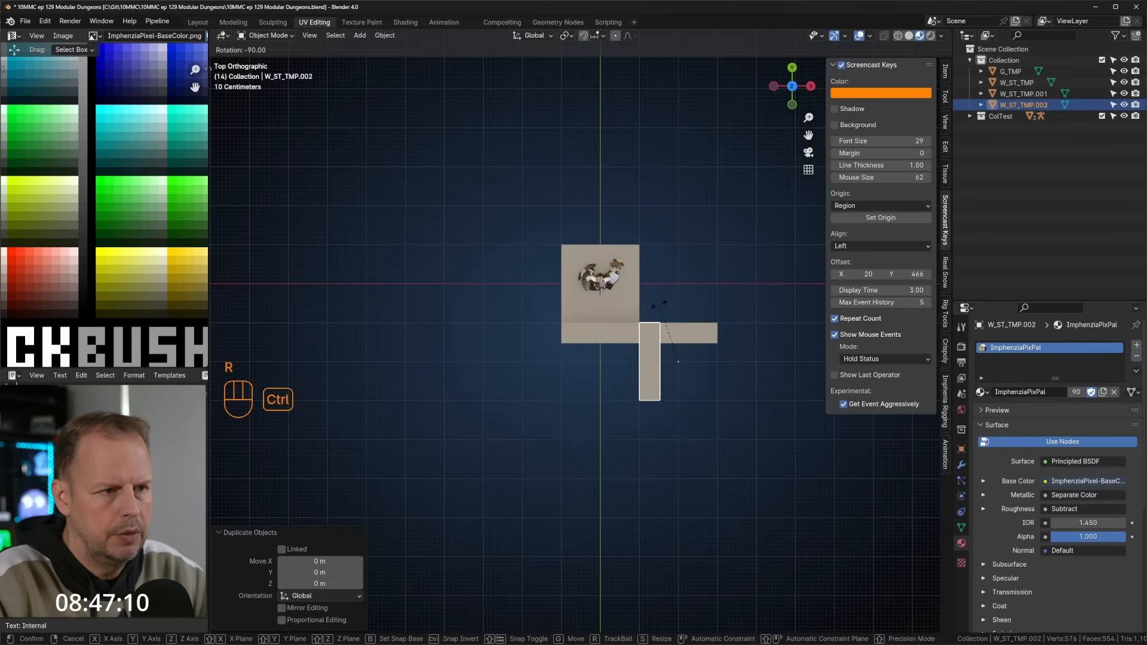
{"action": "left_click", "coordinate": [660, 305]}
Try adding a loop cut across the length of the rotated wall copy.
{"action": "middle_click_drag", "start_coordinate": [720, 333], "coordinate": [657, 299]}
{"action": "scroll", "coordinate": [651, 325], "scroll_direction": "up", "scroll_amount": 3}
{"action": "key", "text": "Tab"}
{"action": "middle_click_drag", "start_coordinate": [642, 370], "coordinate": [668, 338]}
{"action": "key", "text": "ctrl+r"}
{"action": "left_click", "coordinate": [601, 331]}
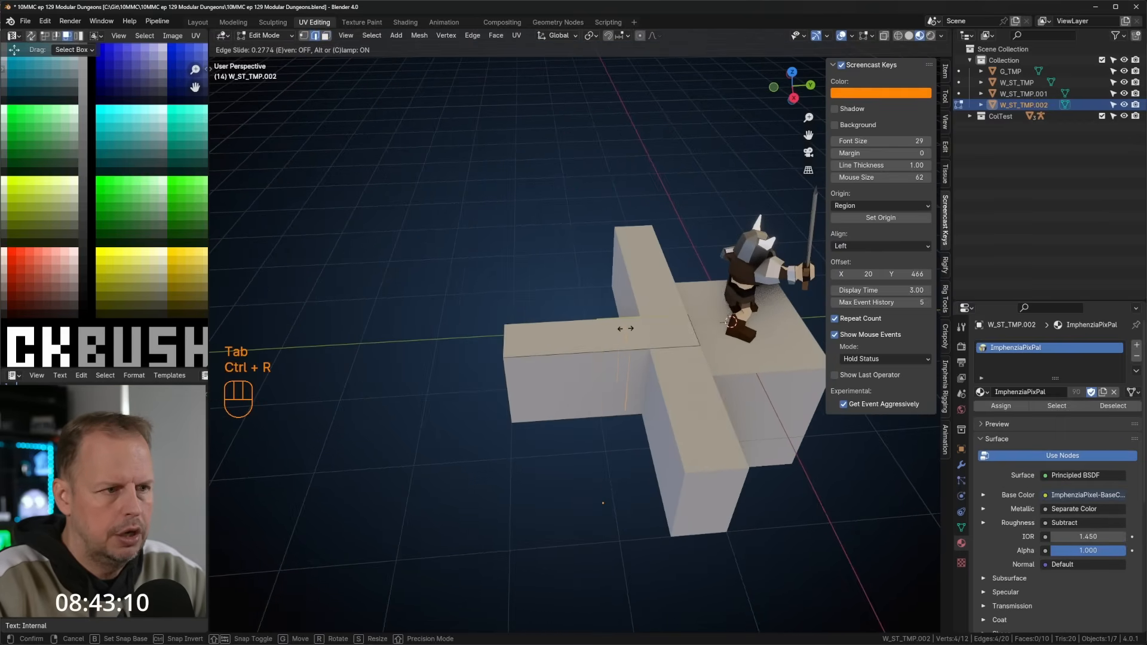
{"action": "left_click", "coordinate": [596, 334]}
Set the snapping target to Vertex.
{"action": "left_click", "coordinate": [629, 37]}
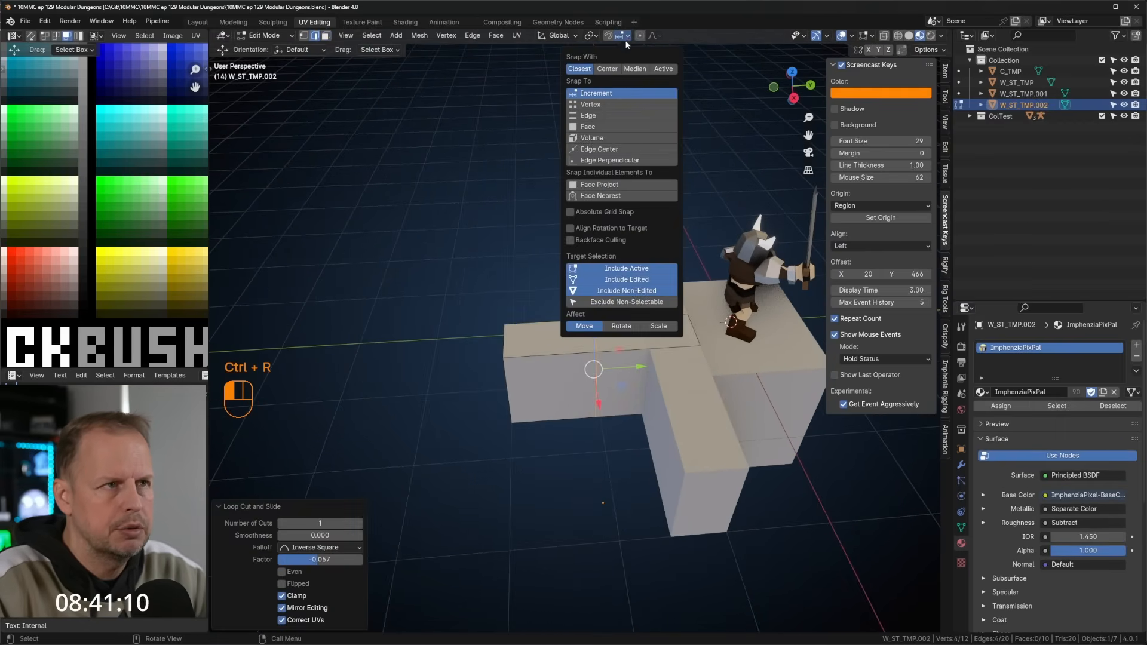
{"action": "left_click", "coordinate": [607, 104]}
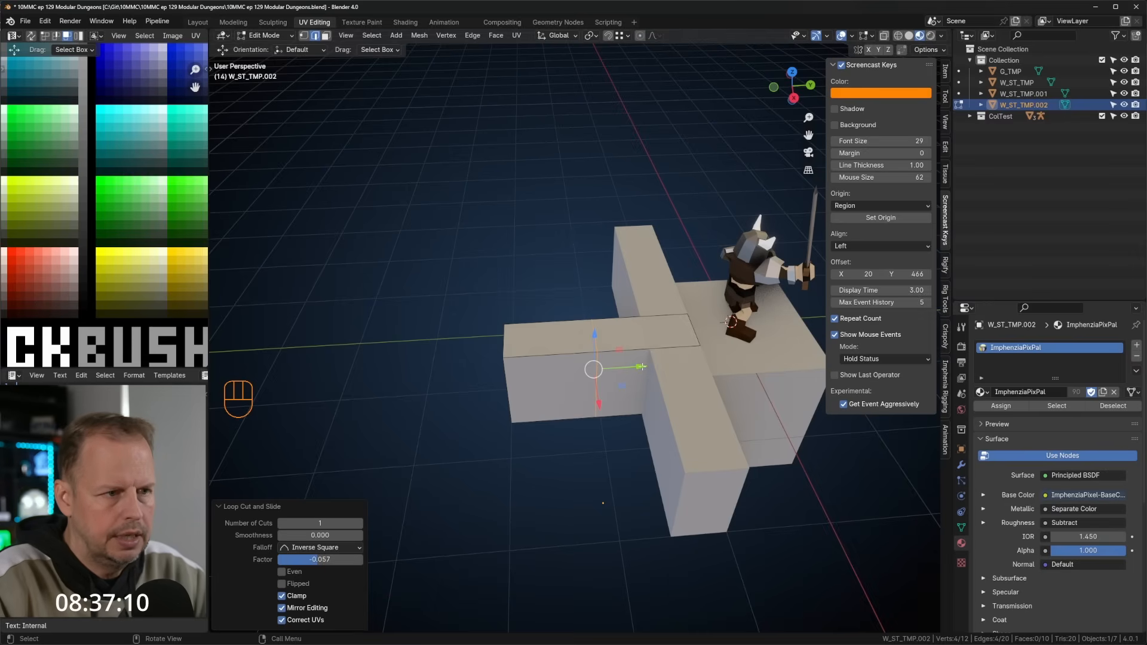
Try to snap the new edge loop along Y to the adjoining wall's corner, and undo the move and loop cut.
{"action": "left_click_drag", "start_coordinate": [640, 366], "coordinate": [643, 369]}
{"action": "left_click_drag", "start_coordinate": [680, 446], "coordinate": [688, 479]}
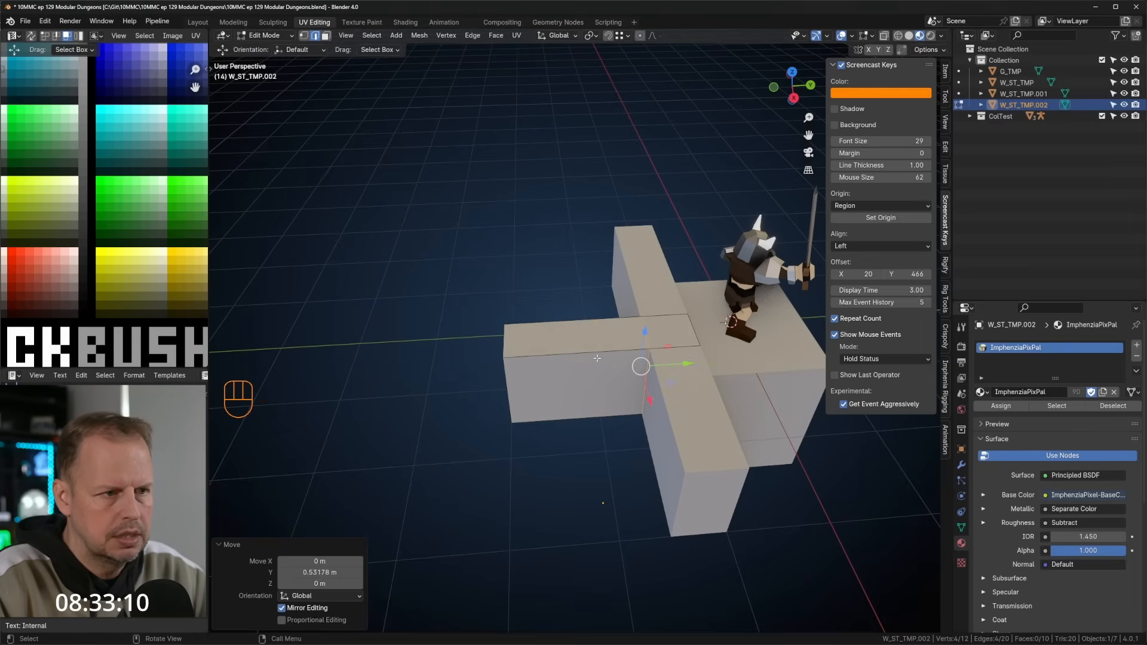
{"action": "key", "text": "ctrl+z"}
{"action": "key", "text": "ctrl+z"}
Shorten the unrotated second wall to a corner block by snapping its end face along X to the rotated wall's corner.
{"action": "middle_click_drag", "start_coordinate": [542, 354], "coordinate": [688, 385]}
{"action": "key", "text": "Tab"}
{"action": "key", "text": "Tab"}
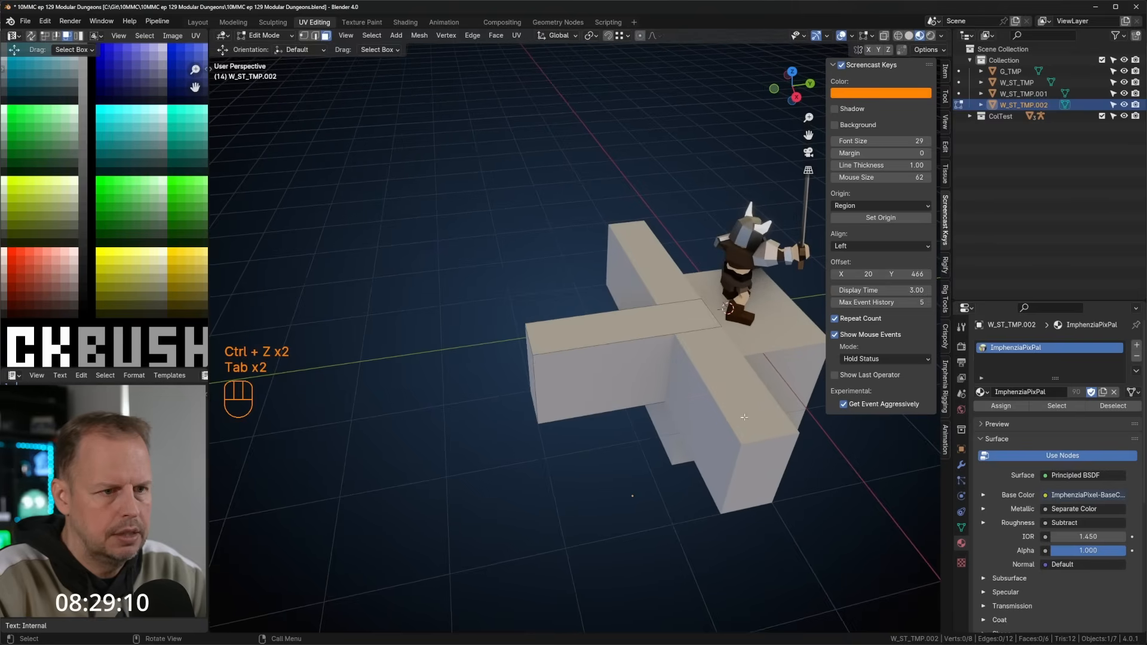
{"action": "key", "text": "Tab"}
{"action": "left_click", "coordinate": [762, 461]}
{"action": "key", "text": "Tab"}
{"action": "key", "text": "3"}
{"action": "left_click", "coordinate": [777, 461], "text": "ctrl"}
{"action": "left_click_drag", "start_coordinate": [783, 516], "coordinate": [670, 352]}
Delete the rotated wall copy in Object Mode.
{"action": "key", "text": "Tab"}
{"action": "left_click", "coordinate": [616, 348]}
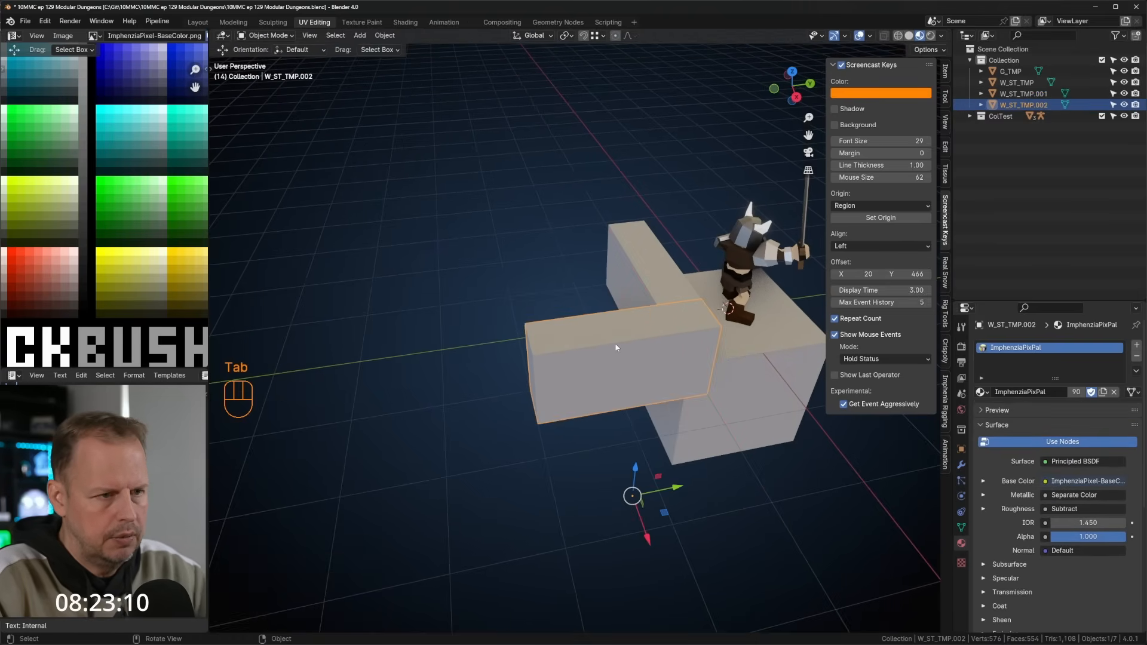
{"action": "key", "text": "Delete"}
Rename the small corner block as W_OC_TMP.
{"action": "left_click", "coordinate": [701, 335]}
{"action": "key", "text": "F2"}
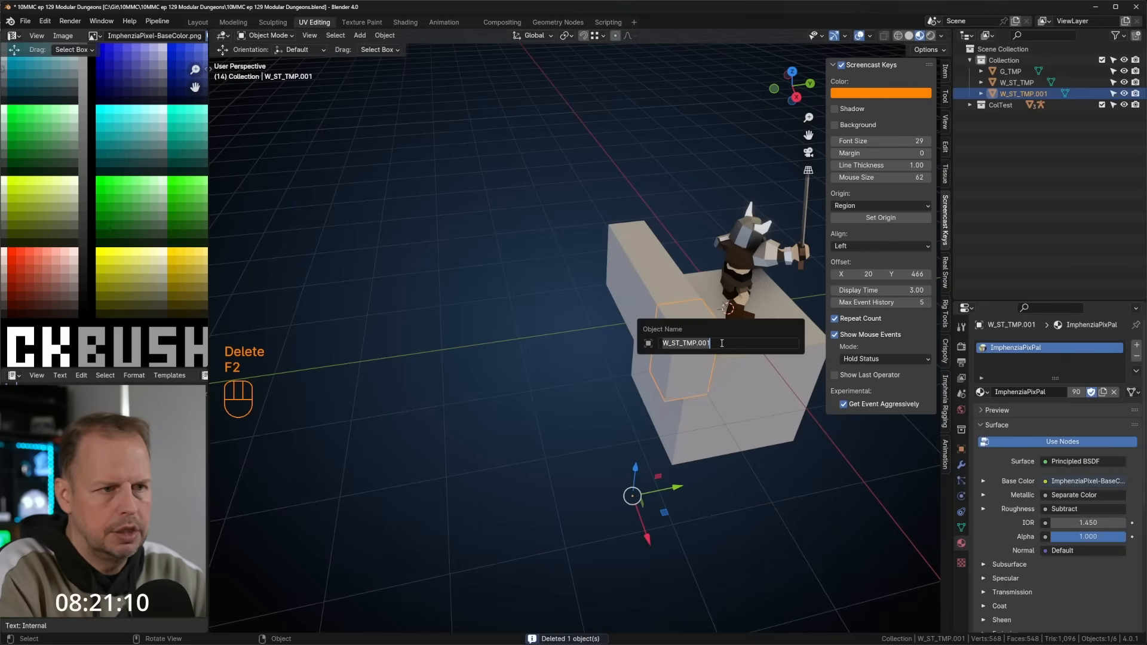
{"action": "type", "text": "W_"}
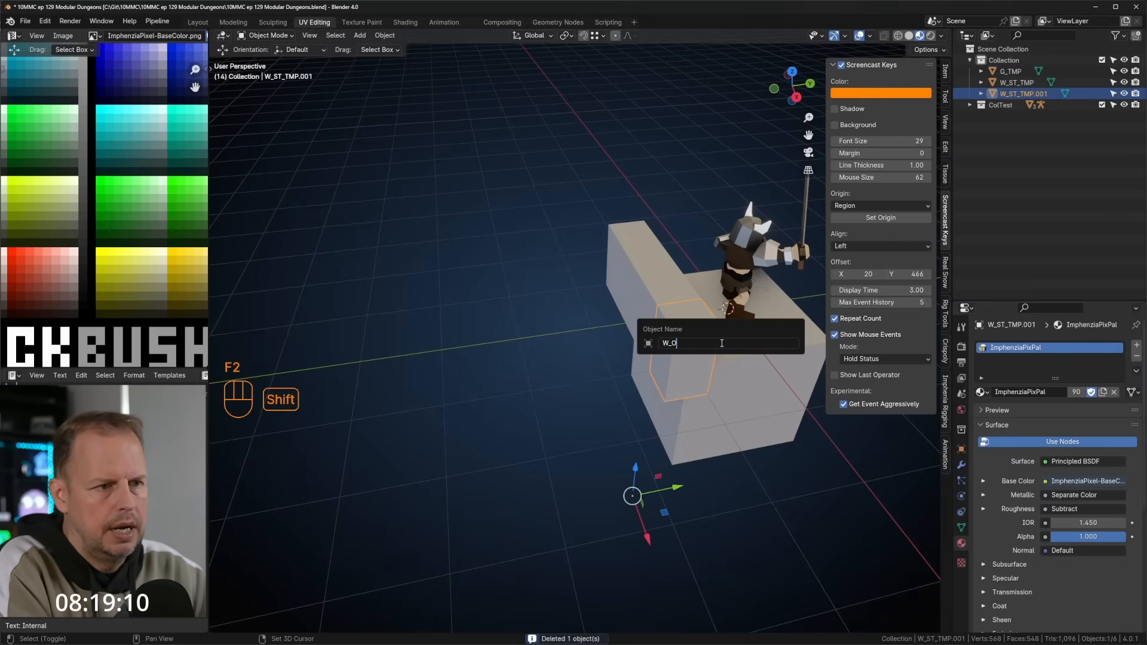
{"action": "type", "text": "OC_TMP"}
{"action": "key", "text": "Return"}
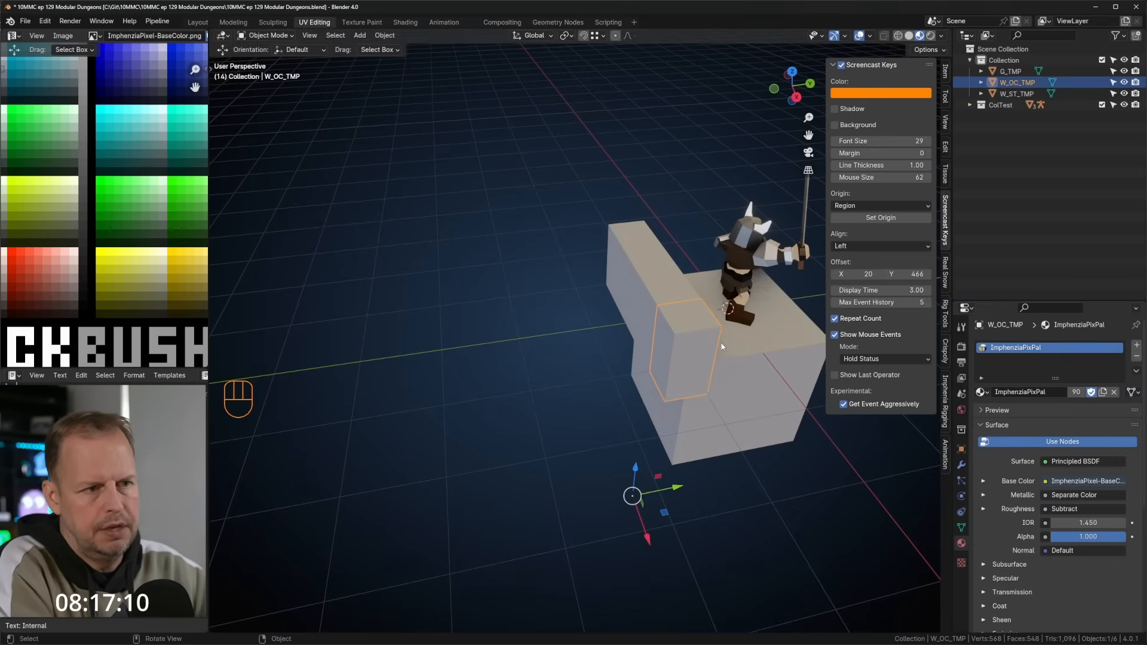
Duplicate the straight wall W_ST_TMP in place and move the copy along X with increment snapping so it adjoins the original.
{"action": "middle_click_drag", "start_coordinate": [762, 261], "coordinate": [648, 280]}
{"action": "left_click", "coordinate": [620, 324]}
{"action": "key", "text": "F2"}
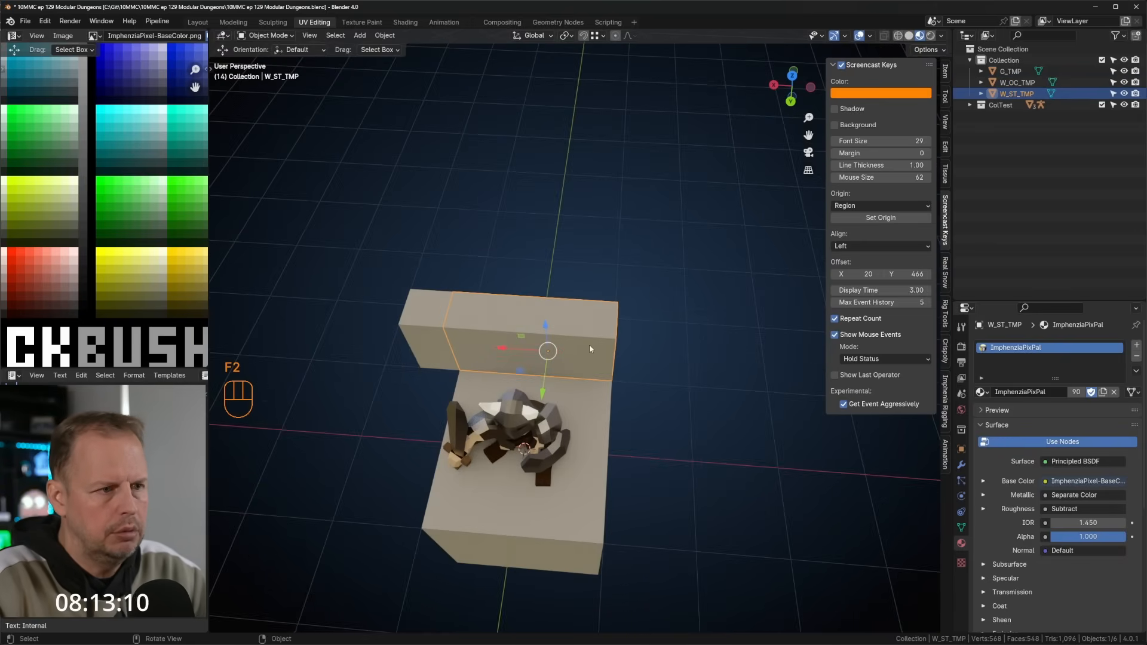
{"action": "key", "text": "shift"}
{"action": "key", "text": "shift+d"}
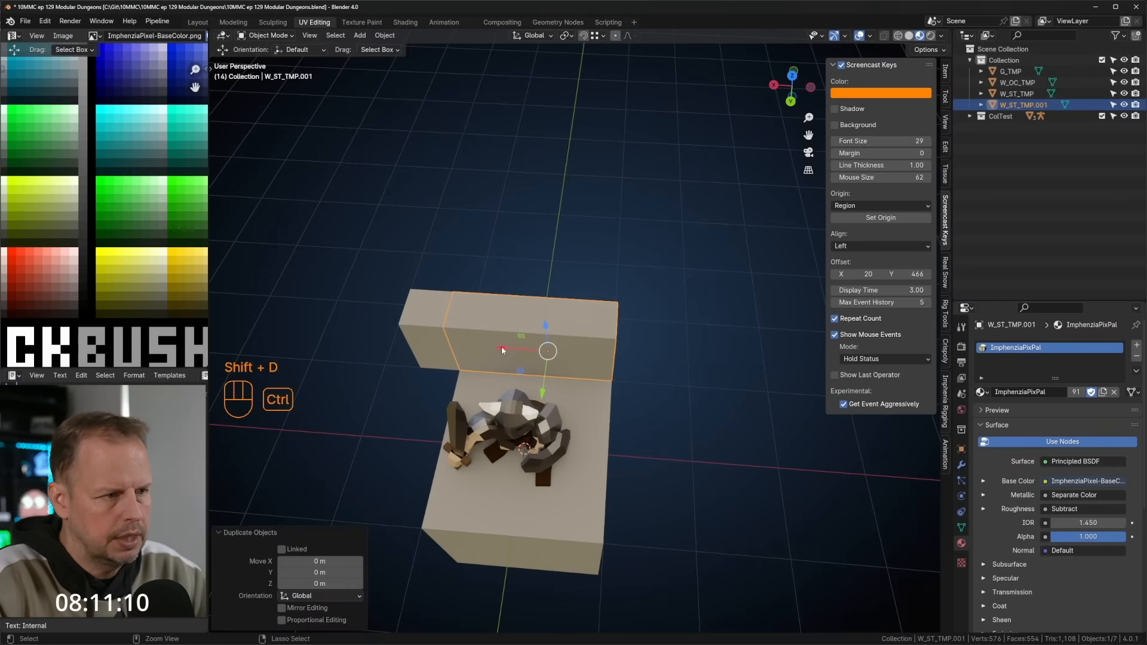
{"action": "left_click", "coordinate": [605, 36]}
{"action": "left_click", "coordinate": [591, 93]}
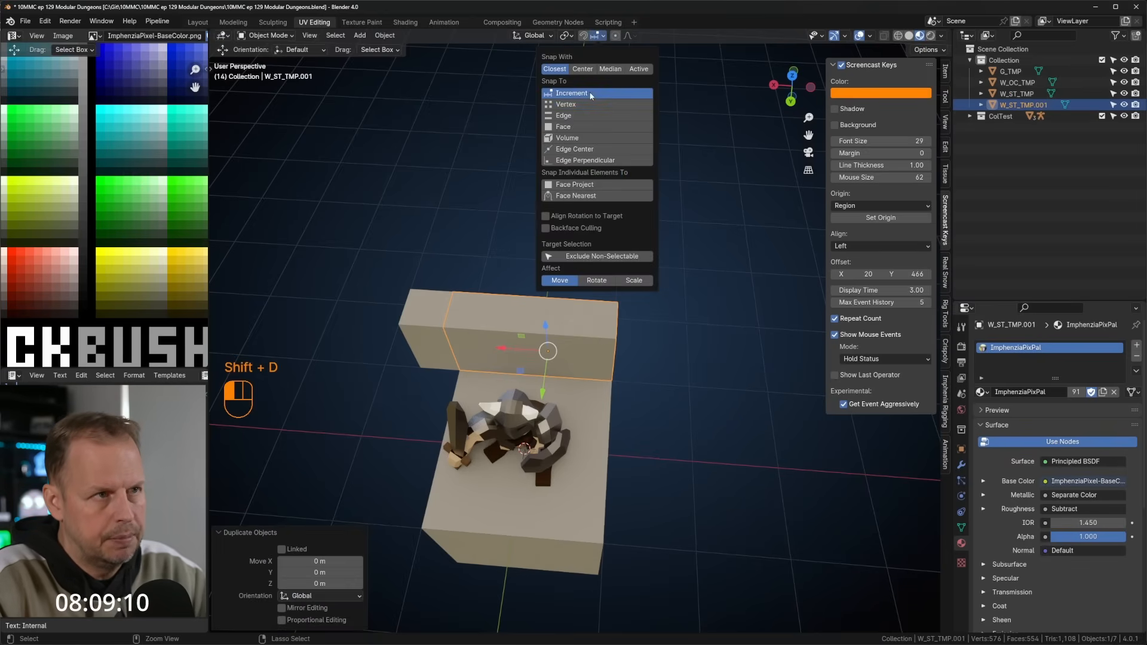
{"action": "left_click_drag", "start_coordinate": [502, 348], "coordinate": [636, 363], "text": "ctrl"}
{"action": "middle_click_drag", "start_coordinate": [704, 323], "coordinate": [601, 357]}
Duplicate the moved wall copy in place and rotate the new duplicate -90° about Z in top view.
{"action": "key", "text": "shift+d"}
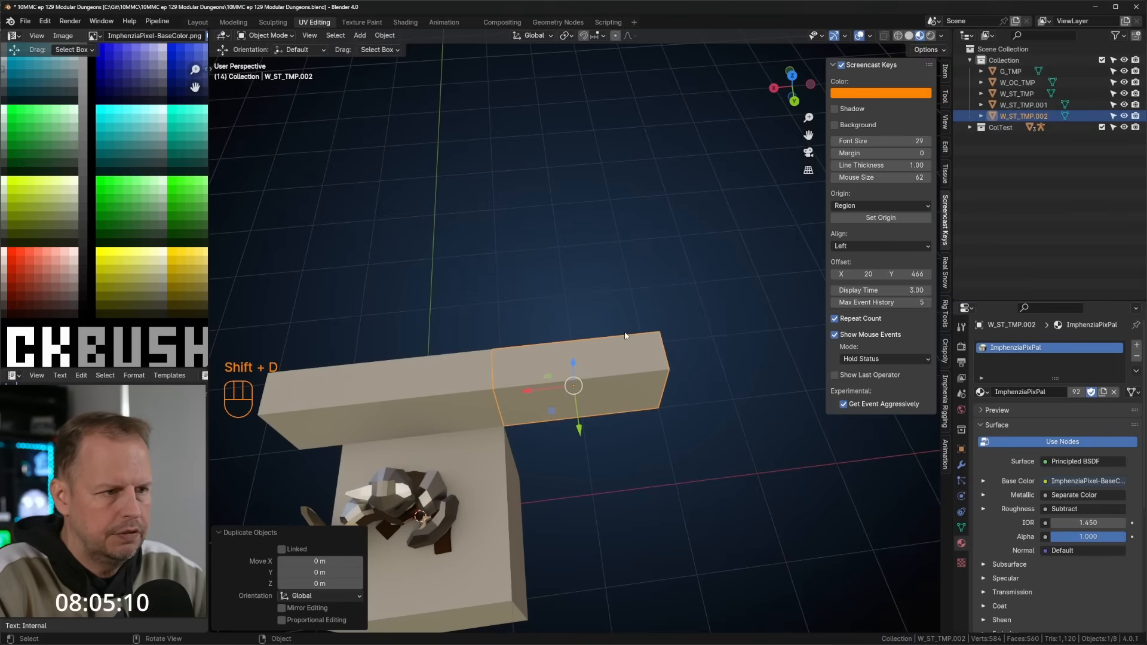
{"action": "key", "text": "KP_7"}
{"action": "key", "text": "r"}
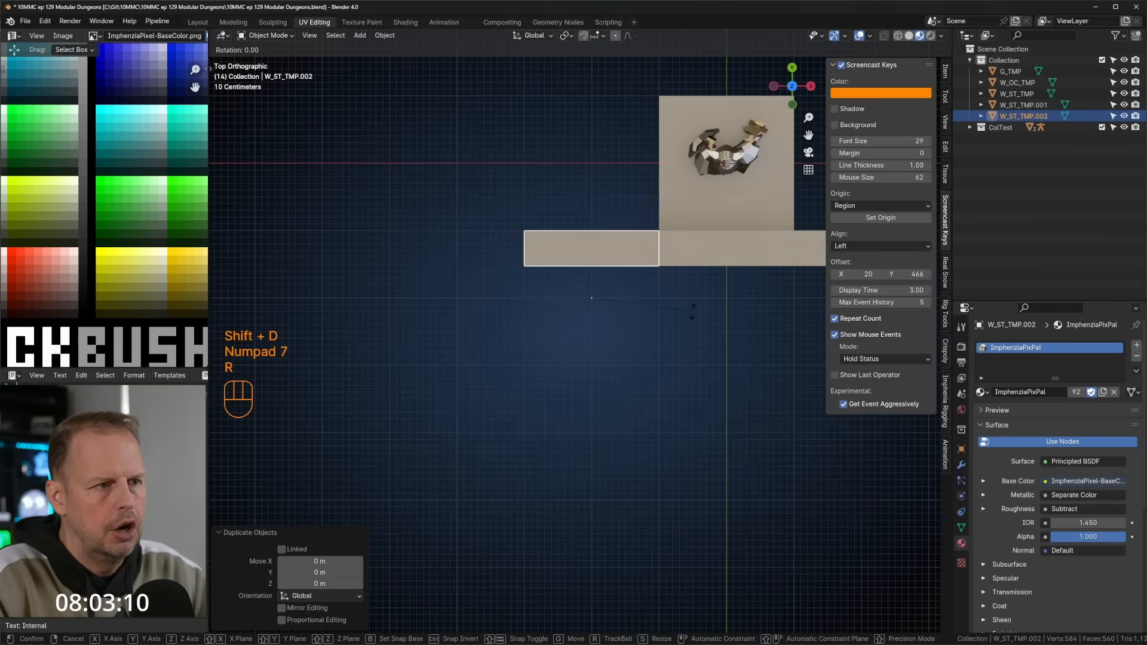
{"action": "left_click", "coordinate": [607, 206]}
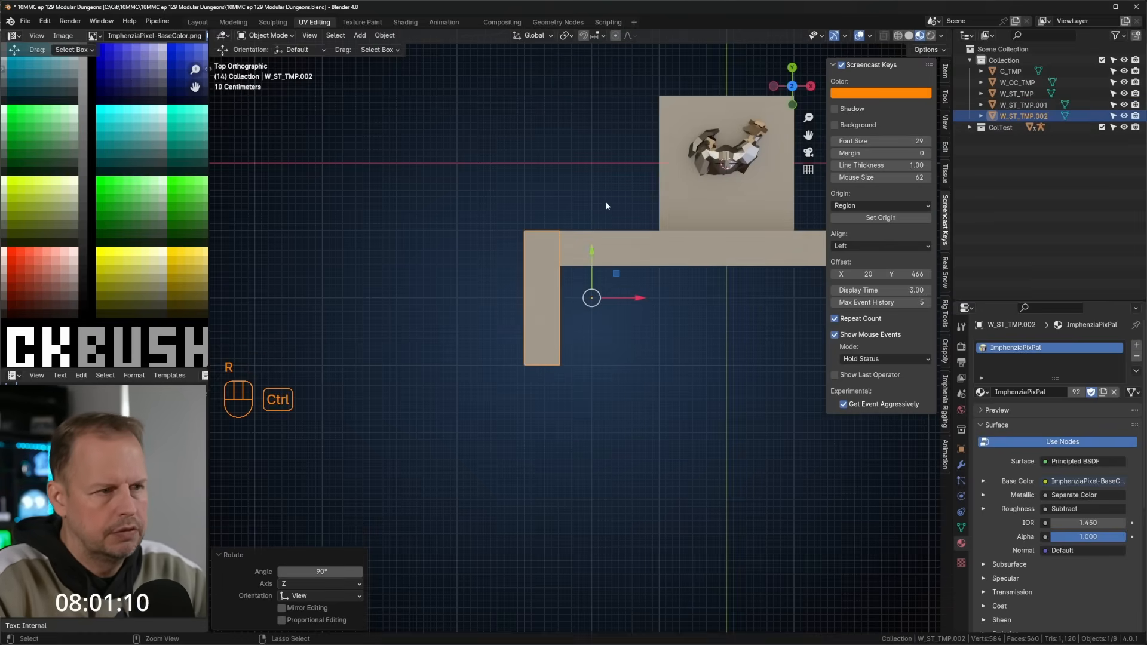
{"action": "middle_click_drag", "start_coordinate": [575, 254], "coordinate": [613, 307]}
Shorten the rotated wall by vertex-snapping its end face to the adjoining wall, and pull the face back to leave a gap.
{"action": "key", "text": "Tab"}
{"action": "key", "text": "Tab"}
{"action": "key", "text": "Tab"}
{"action": "key", "text": "Tab"}
{"action": "key", "text": "Tab"}
{"action": "left_click", "coordinate": [576, 370]}
{"action": "left_click_drag", "start_coordinate": [539, 389], "coordinate": [592, 346], "text": "ctrl"}
{"action": "key", "text": "ctrl+z"}
{"action": "left_click", "coordinate": [623, 36]}
{"action": "left_click", "coordinate": [590, 104]}
{"action": "left_click_drag", "start_coordinate": [536, 391], "coordinate": [595, 346], "text": "ctrl"}
{"action": "middle_click_drag", "start_coordinate": [594, 347], "coordinate": [565, 374]}
{"action": "left_click_drag", "start_coordinate": [541, 372], "coordinate": [576, 364]}
{"action": "middle_click_drag", "start_coordinate": [597, 356], "coordinate": [580, 286]}
Join the straight wall copy and the rotated wall into one object in Object Mode.
{"action": "key", "text": "Tab"}
{"action": "left_click", "coordinate": [560, 301]}
{"action": "left_click", "coordinate": [558, 357], "text": "shift"}
{"action": "key", "text": "ctrl+j"}
Add a loop cut across the straight section, snapped in line with the inner edge of the rotated section.
{"action": "key", "text": "Tab"}
{"action": "key", "text": "ctrl+r"}
{"action": "left_click", "coordinate": [581, 285]}
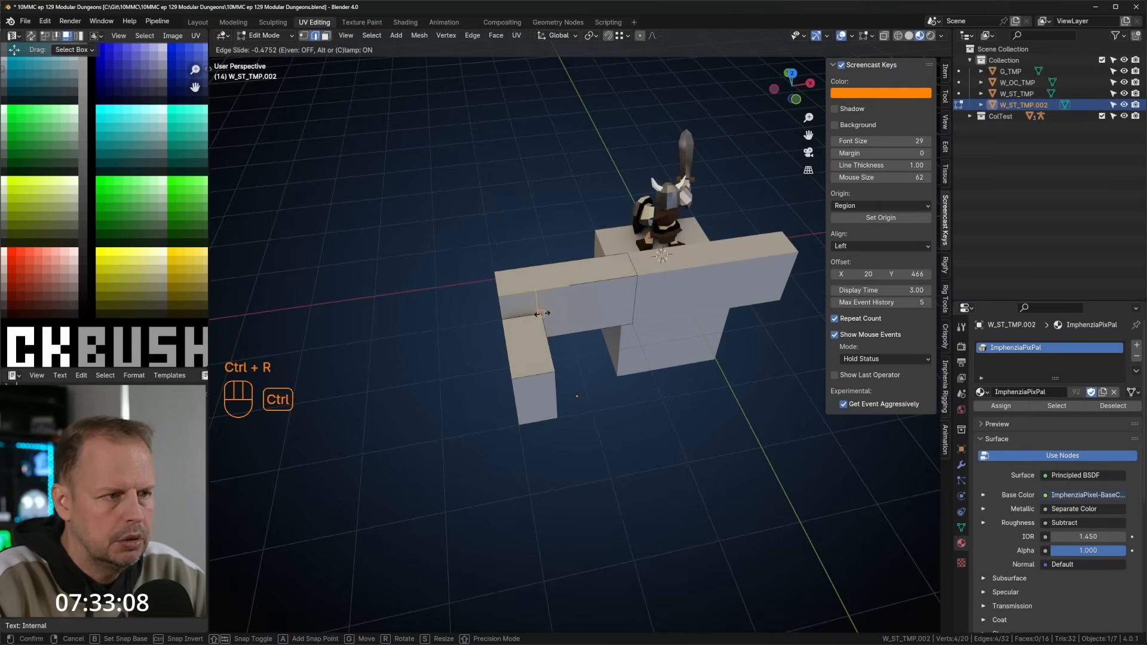
{"action": "left_click", "coordinate": [541, 313]}
{"action": "middle_click_drag", "start_coordinate": [526, 303], "coordinate": [609, 338]}
Bridge the rotated section's end face with the facing end segment of the straight section.
{"action": "left_click", "coordinate": [535, 348]}
{"action": "left_click", "coordinate": [615, 338], "text": "shift"}
{"action": "right_click", "coordinate": [617, 339]}
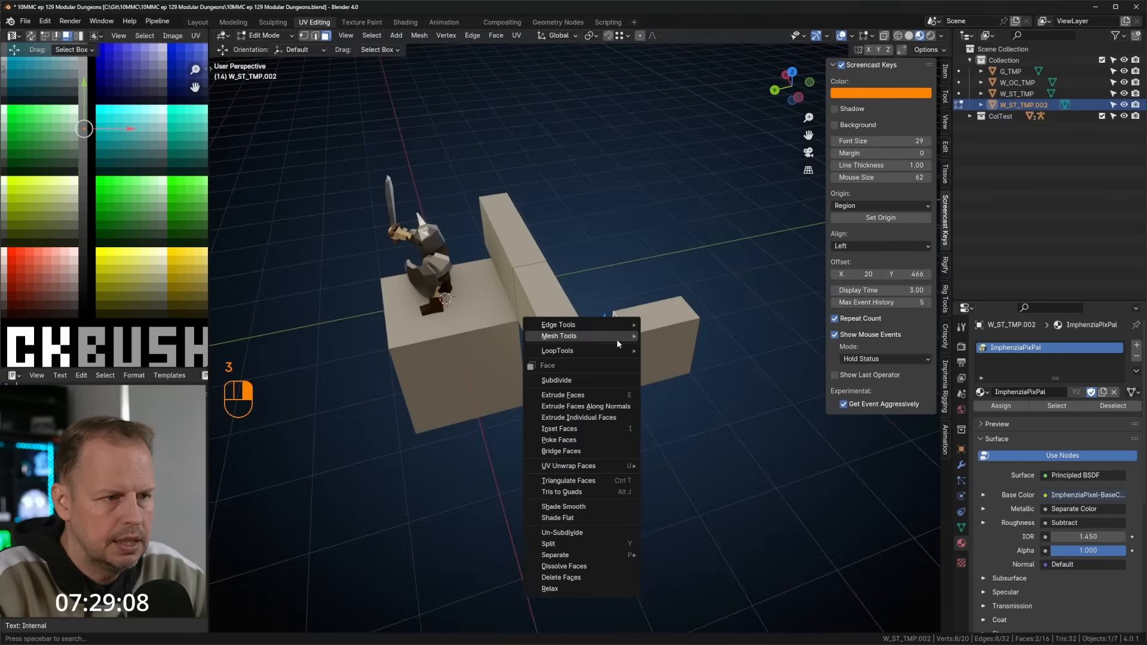
{"action": "left_click", "coordinate": [579, 451]}
{"action": "middle_click_drag", "start_coordinate": [578, 451], "coordinate": [606, 345]}
Dissolve the leftover edge loop across the bridged arm of the corner wall.
{"action": "key", "text": "a"}
{"action": "key", "text": "a"}
{"action": "left_click", "coordinate": [596, 364], "text": "alt+shift"}
{"action": "key", "text": "2"}
{"action": "key", "text": "a"}
{"action": "key", "text": "a"}
{"action": "left_click", "coordinate": [605, 346], "text": "alt+shift"}
{"action": "middle_click_drag", "start_coordinate": [699, 339], "coordinate": [715, 313]}
{"action": "key", "text": "x"}
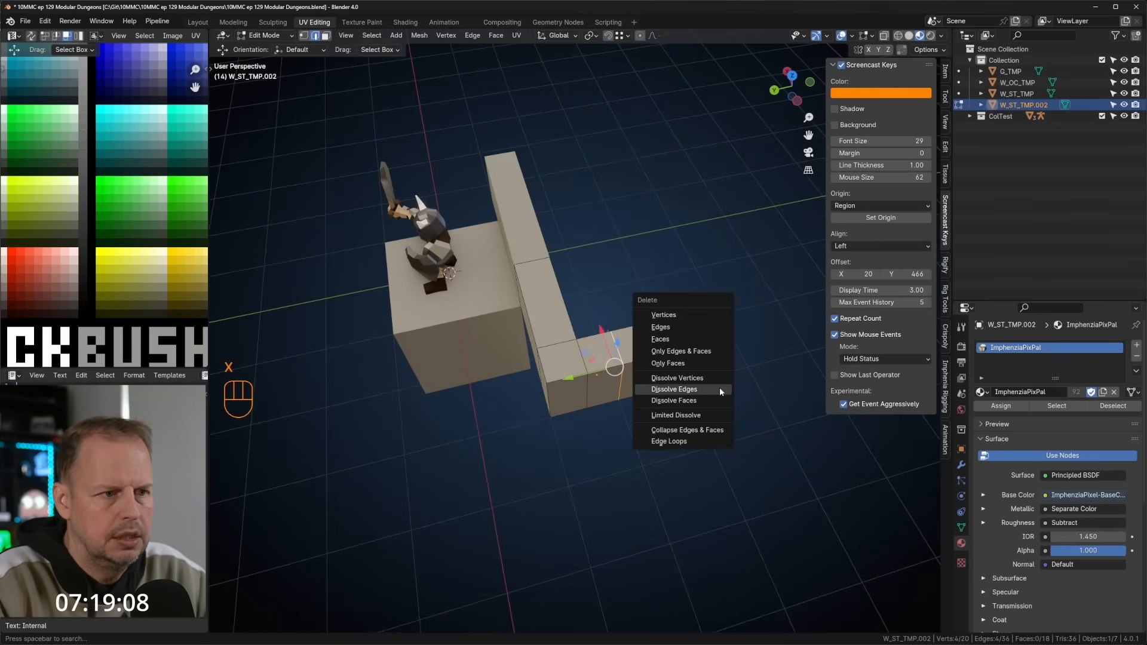
{"action": "left_click", "coordinate": [720, 388]}
Rename the L-shaped corner wall as W_IC_TMP in Object Mode.
{"action": "middle_click_drag", "start_coordinate": [713, 354], "coordinate": [629, 334]}
{"action": "key", "text": "Tab"}
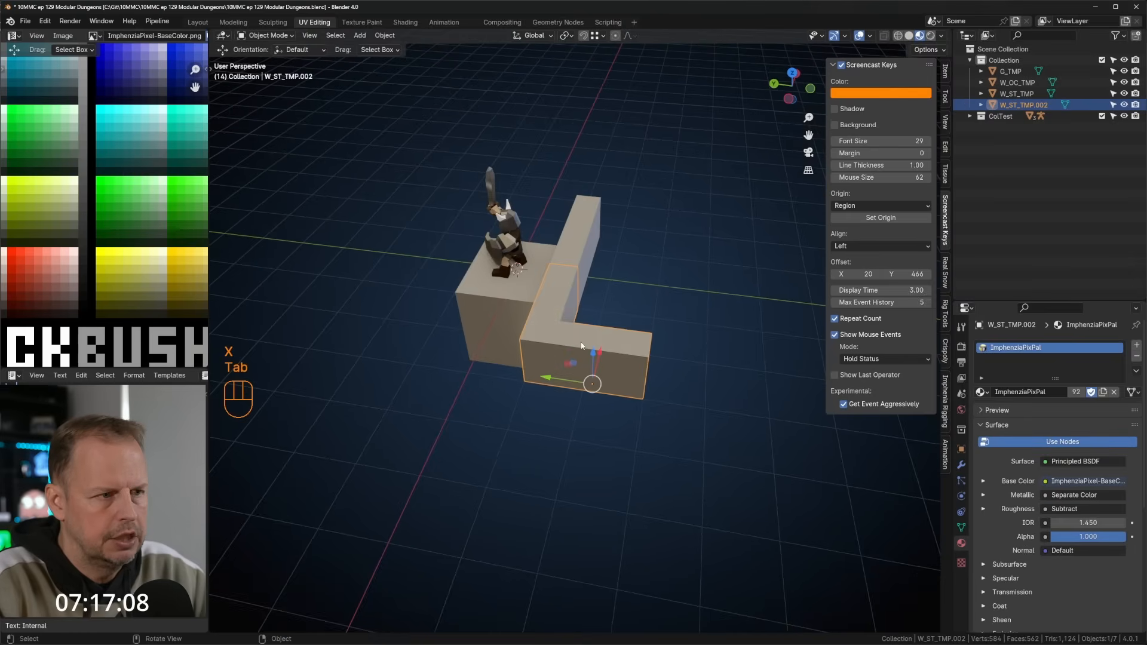
{"action": "key", "text": "F2"}
{"action": "type", "text": "W_IC_"}
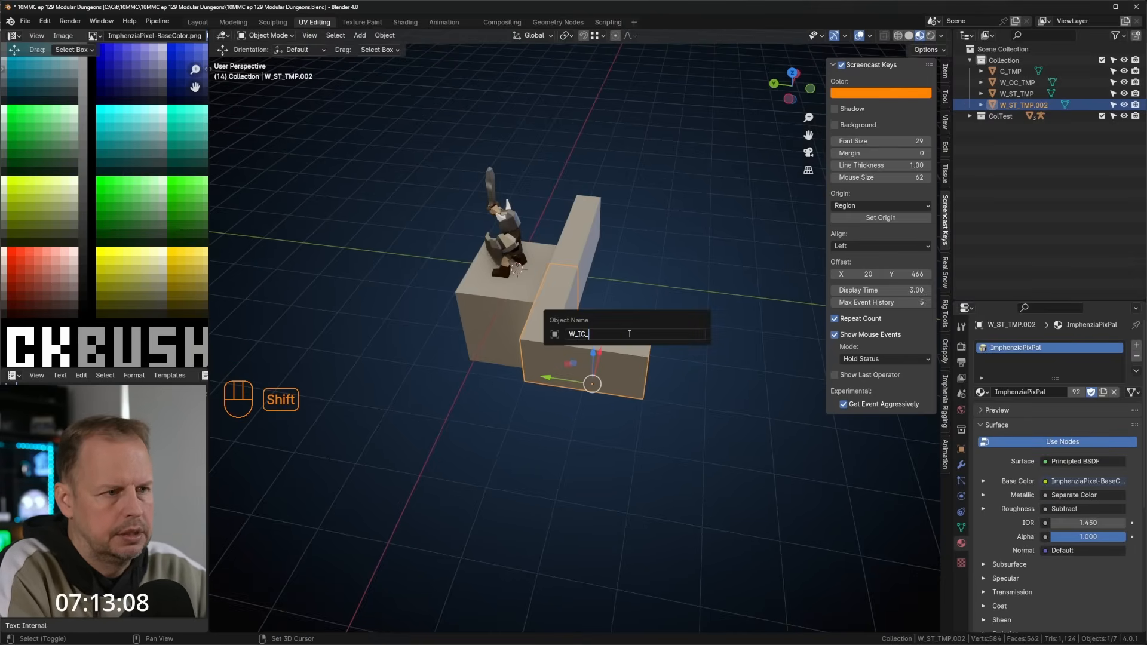
{"action": "key", "text": "Return"}
Duplicate the ground tile G_TMP in place and move the copy -2 m along X with increment snapping.
{"action": "middle_click_drag", "start_coordinate": [629, 333], "coordinate": [501, 433]}
{"action": "left_click", "coordinate": [501, 437]}
{"action": "scroll", "coordinate": [488, 431], "scroll_direction": "down", "scroll_amount": 3}
{"action": "key", "text": "F2"}
{"action": "key", "text": "shift+d"}
{"action": "right_click", "coordinate": [465, 390]}
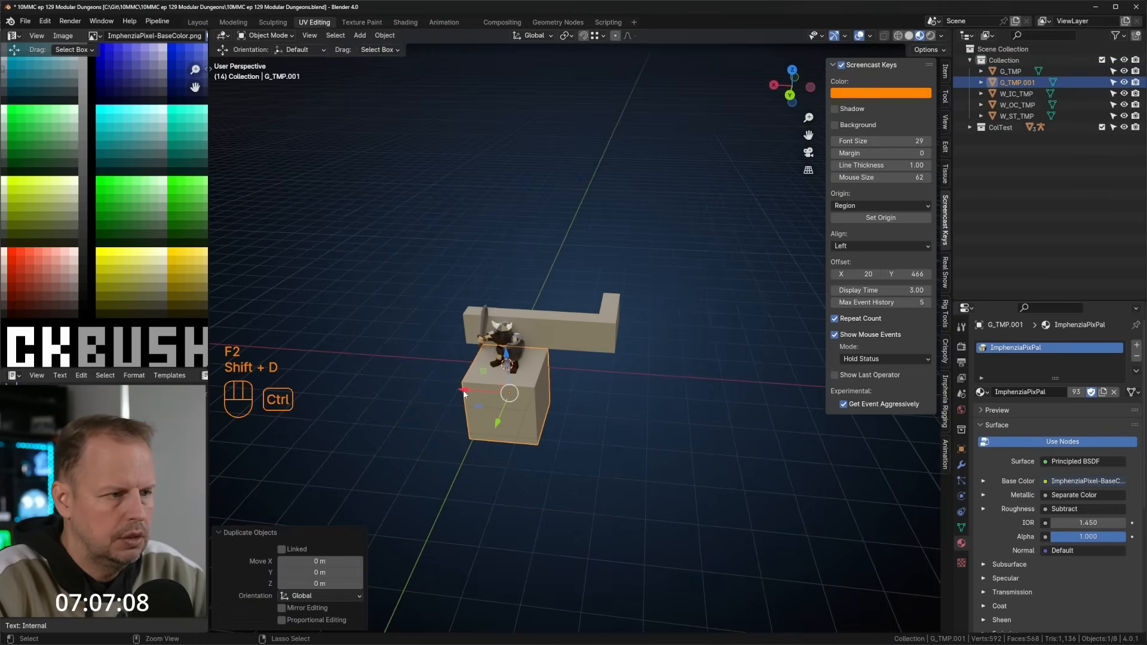
{"action": "key", "text": "shift+d"}
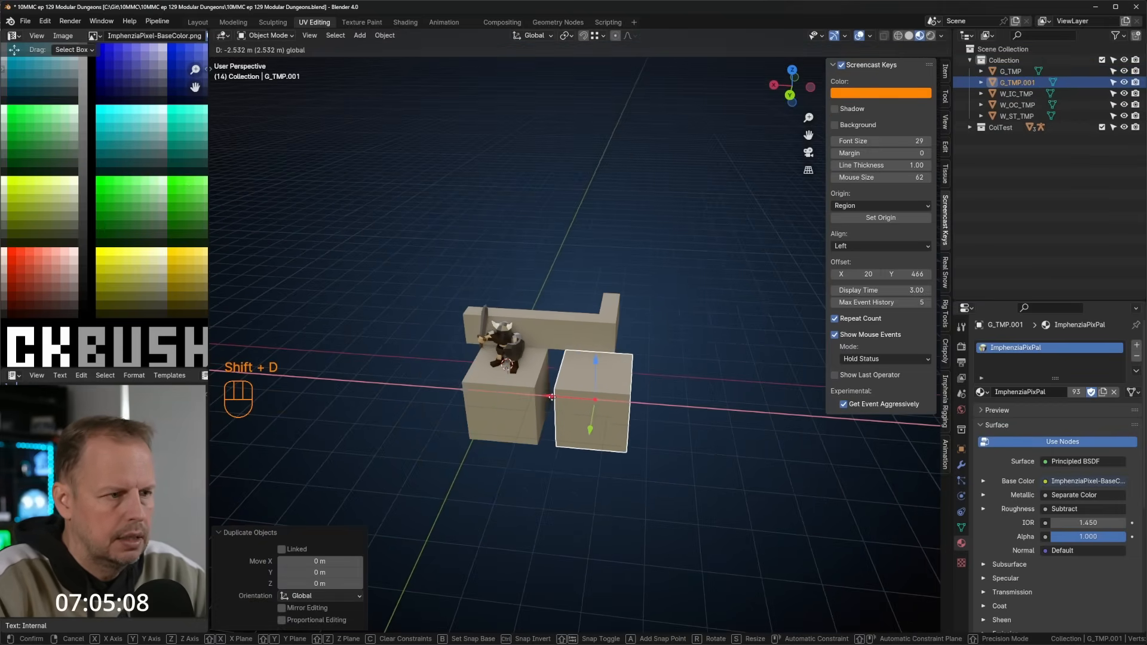
{"action": "key", "text": "ctrl+z"}
{"action": "left_click", "coordinate": [600, 35]}
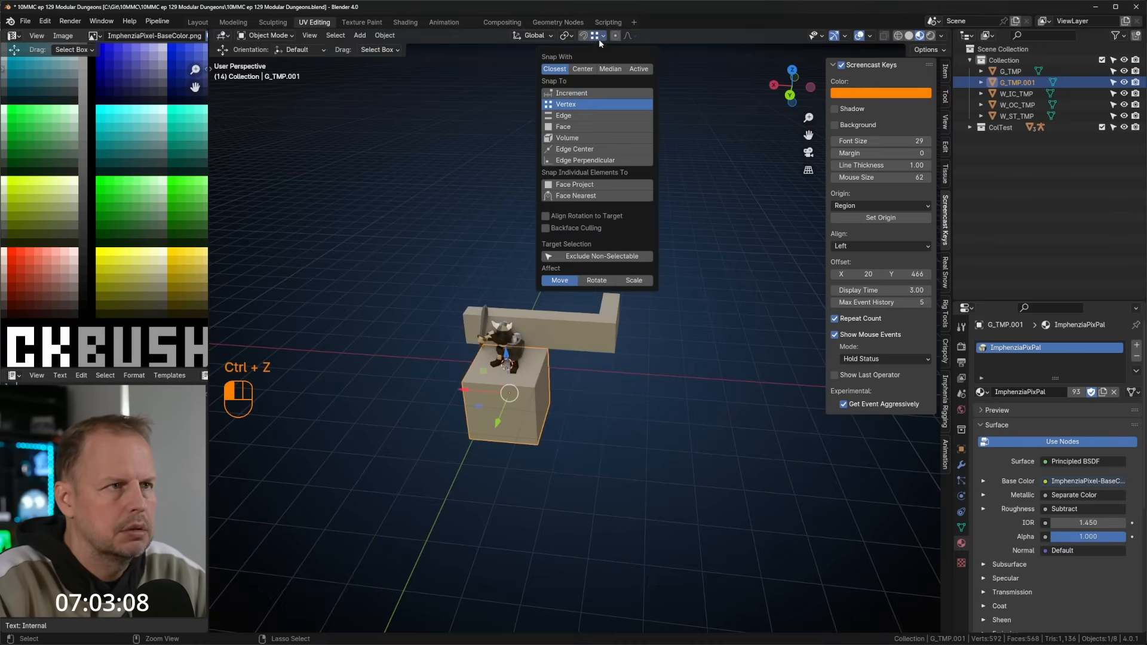
{"action": "left_click", "coordinate": [574, 99]}
{"action": "key", "text": "shift+d"}
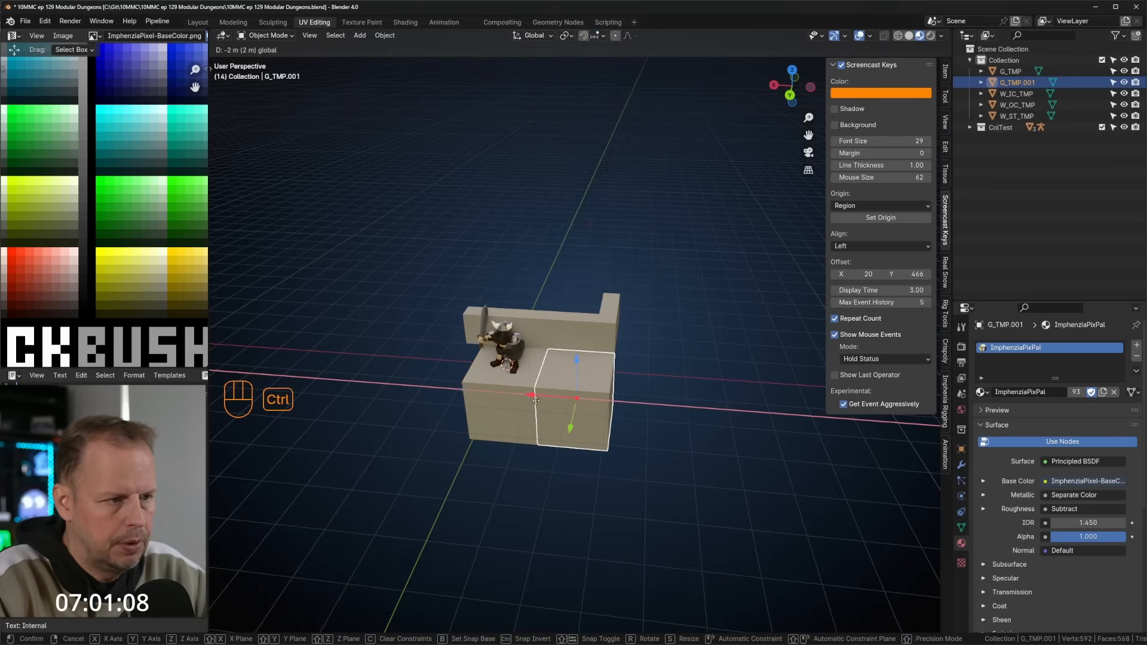
{"action": "left_click", "coordinate": [583, 402], "text": "ctrl"}
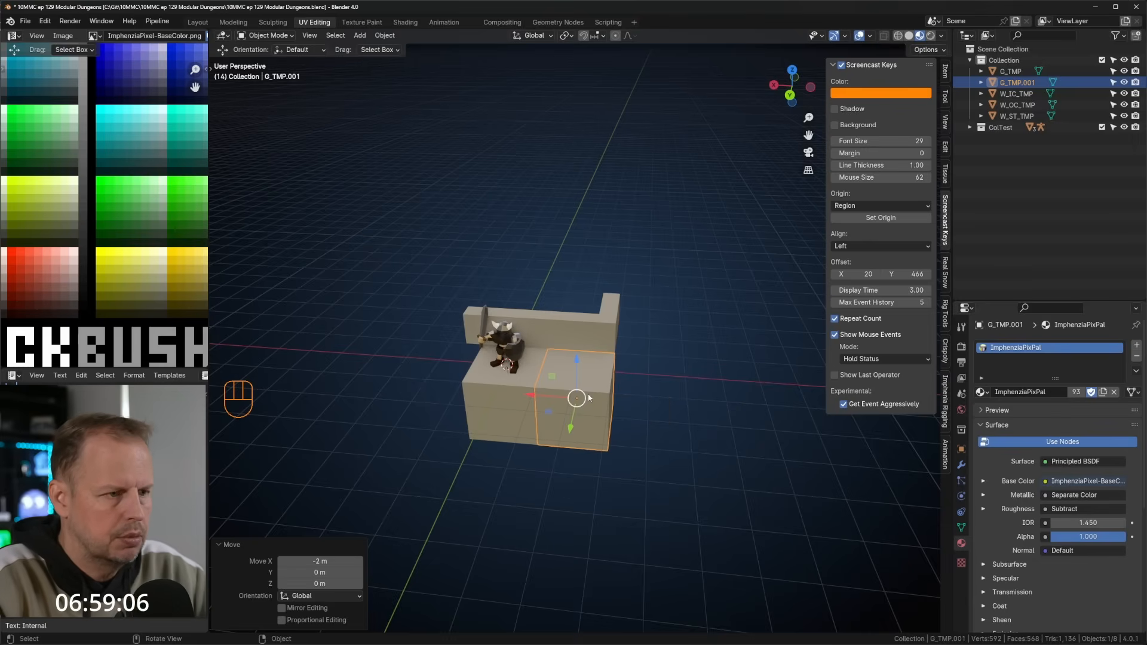
Rename the ground tile copy as D_TMP.
{"action": "key", "text": "F2"}
{"action": "type", "text": "D_TMP"}
{"action": "key", "text": "Return"}
Recolour all faces of D_TMP brownish orange by moving their UVs onto an orange palette swatch, and return to Object Mode.
{"action": "key", "text": "Tab"}
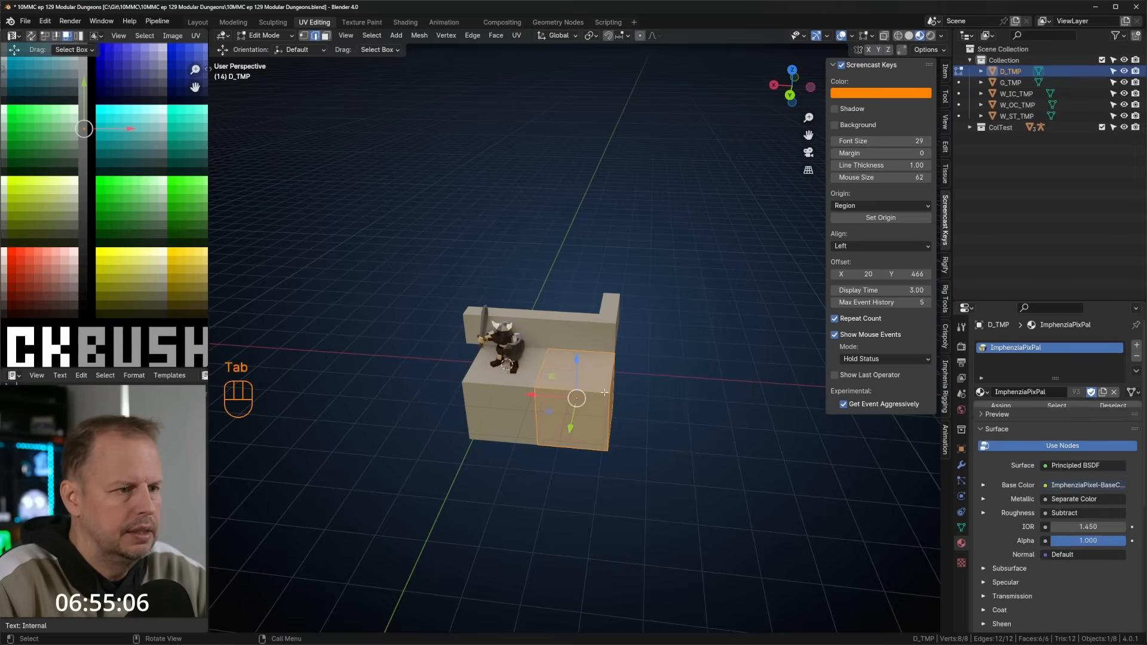
{"action": "scroll", "coordinate": [124, 170], "scroll_direction": "down", "scroll_amount": 4}
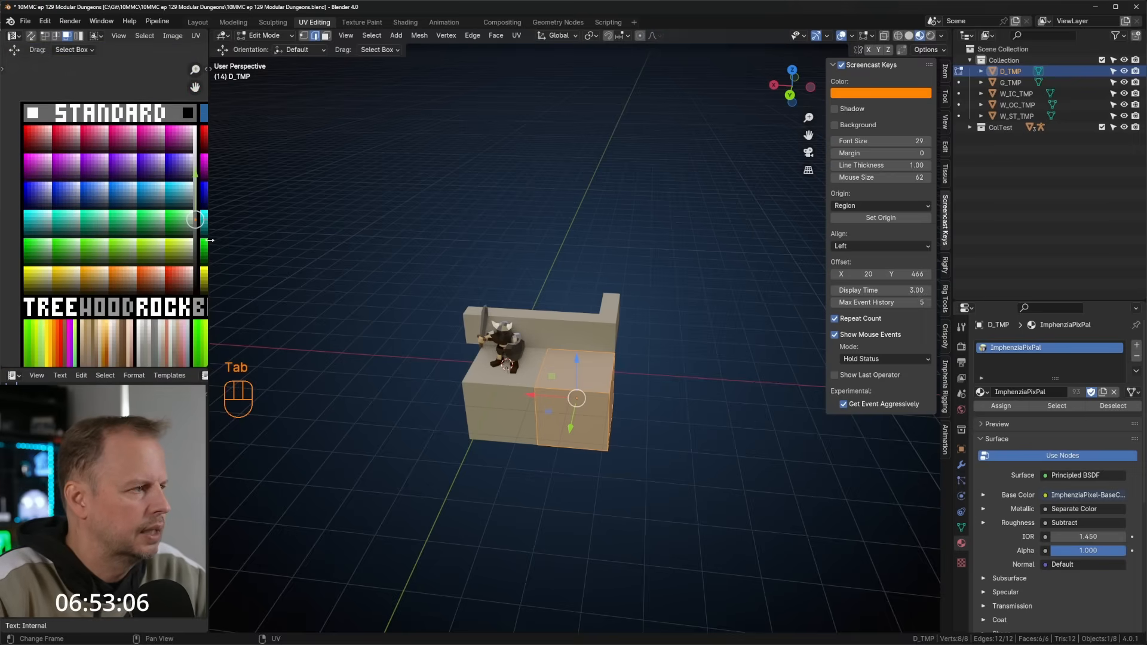
{"action": "scroll", "coordinate": [176, 223], "scroll_direction": "down", "scroll_amount": 1}
{"action": "key", "text": "g"}
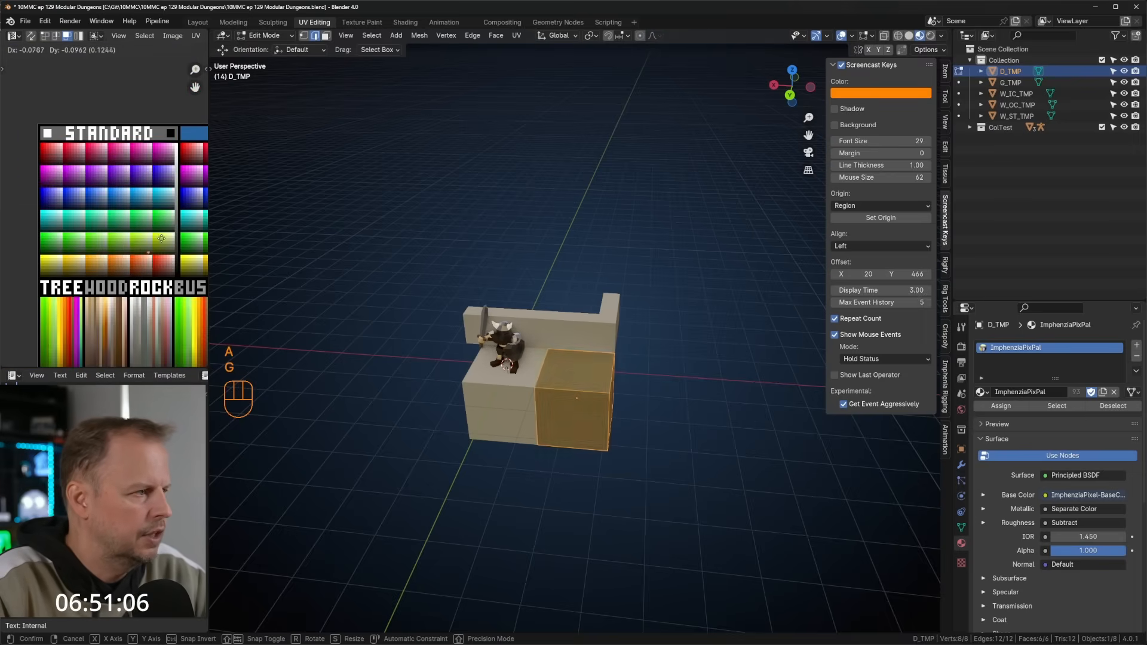
{"action": "left_click", "coordinate": [134, 259]}
{"action": "scroll", "coordinate": [90, 251], "scroll_direction": "up", "scroll_amount": 5}
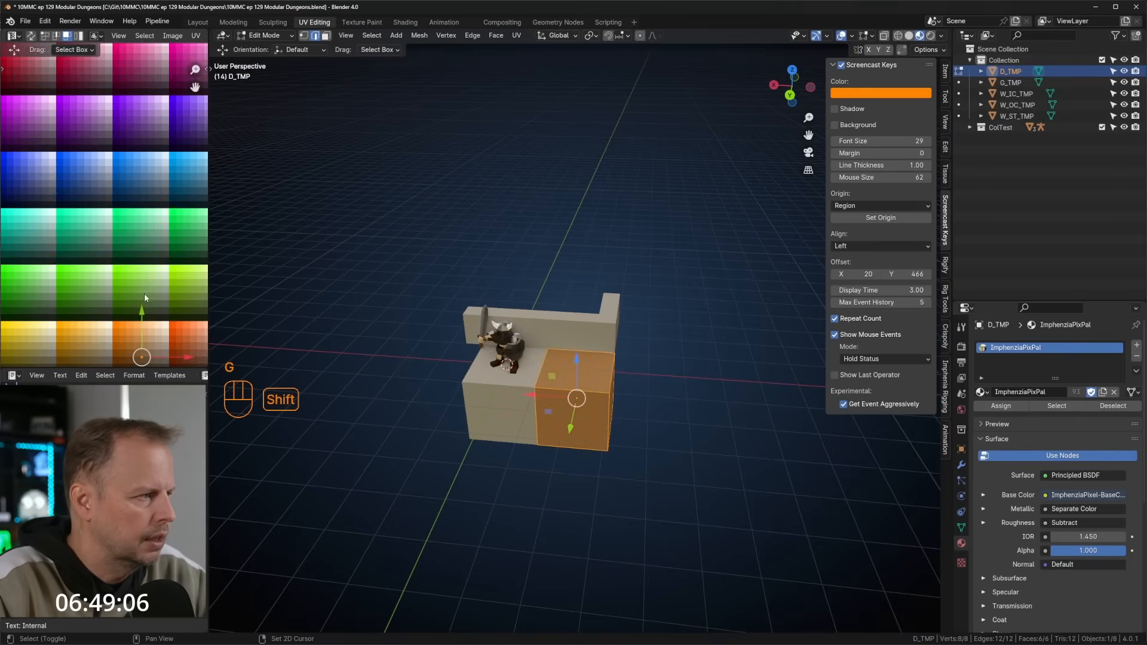
{"action": "key", "text": "g"}
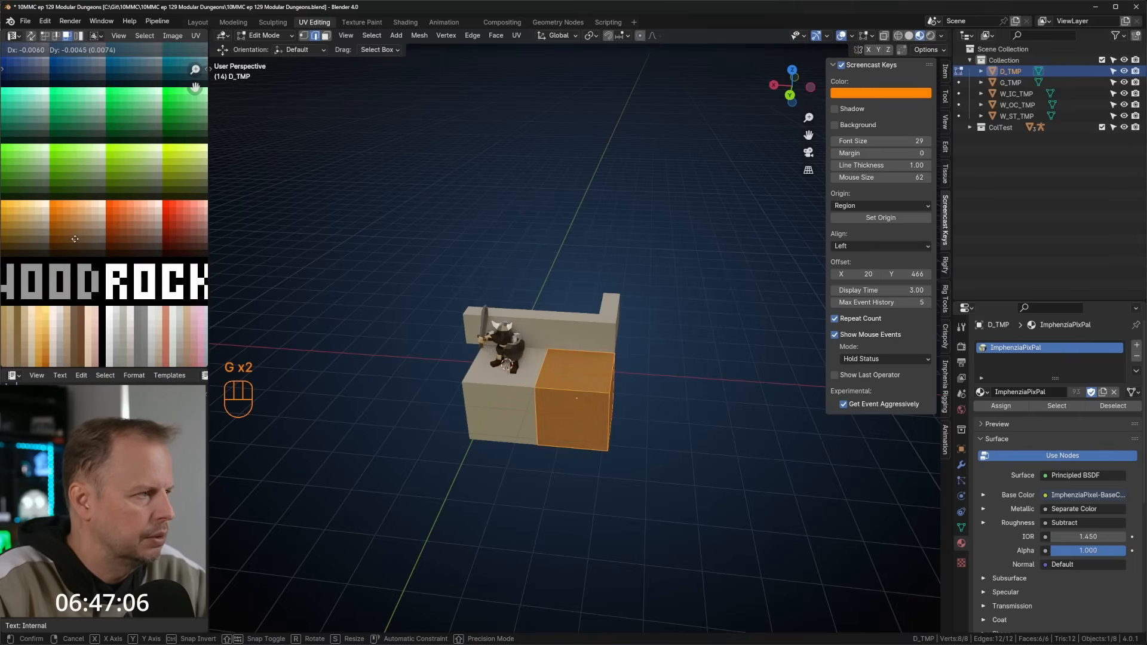
{"action": "left_click", "coordinate": [75, 239]}
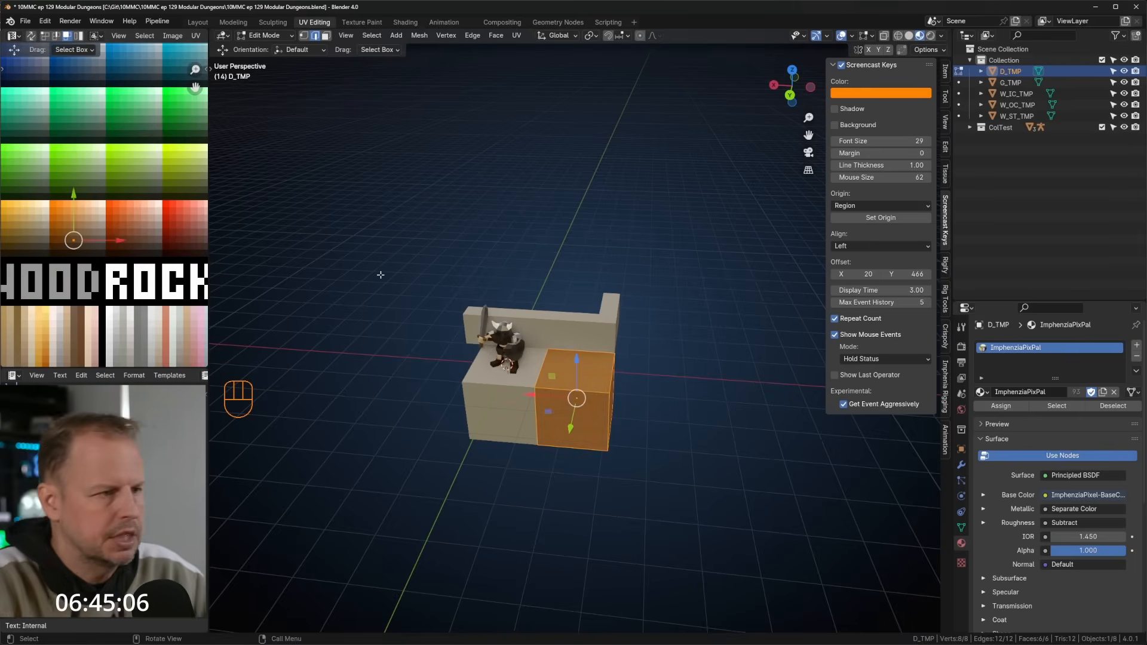
{"action": "middle_click_drag", "start_coordinate": [478, 226], "coordinate": [509, 257]}
{"action": "key", "text": "Tab"}
Duplicate the straight wall W_ST_TMP in place and move the copy -2 m along Y in snapped increments.
{"action": "left_click", "coordinate": [550, 353]}
{"action": "middle_click_drag", "start_coordinate": [550, 352], "coordinate": [580, 314]}
{"action": "scroll", "coordinate": [640, 357], "scroll_direction": "up", "scroll_amount": 2}
{"action": "key", "text": "shift+d"}
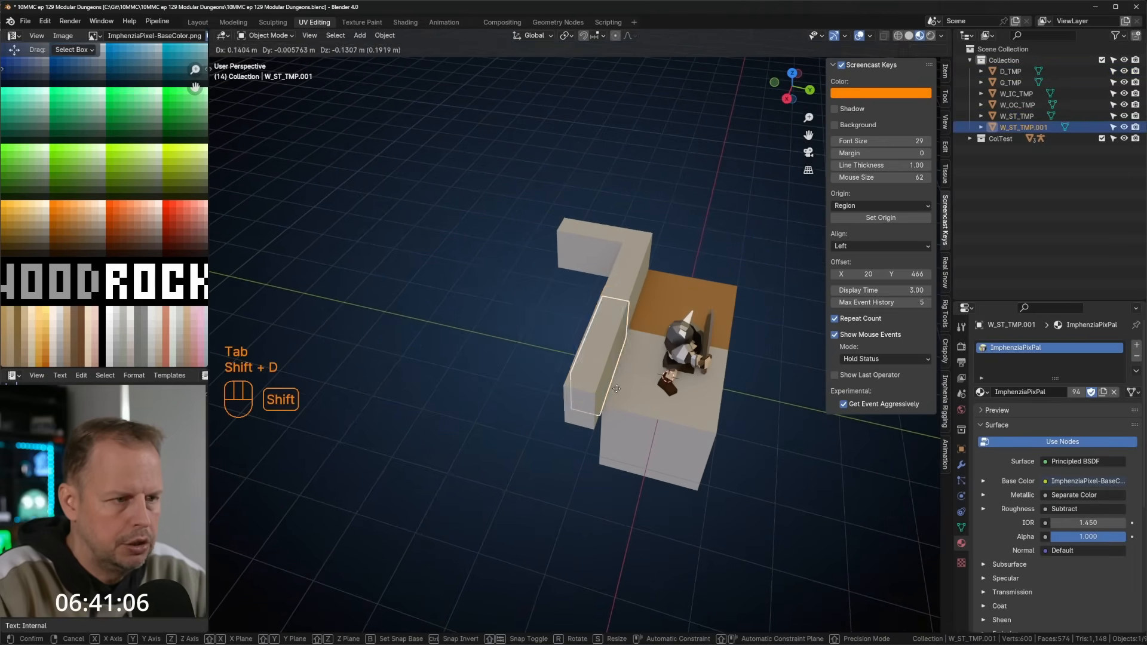
{"action": "right_click", "coordinate": [618, 408]}
{"action": "left_click", "coordinate": [595, 36]}
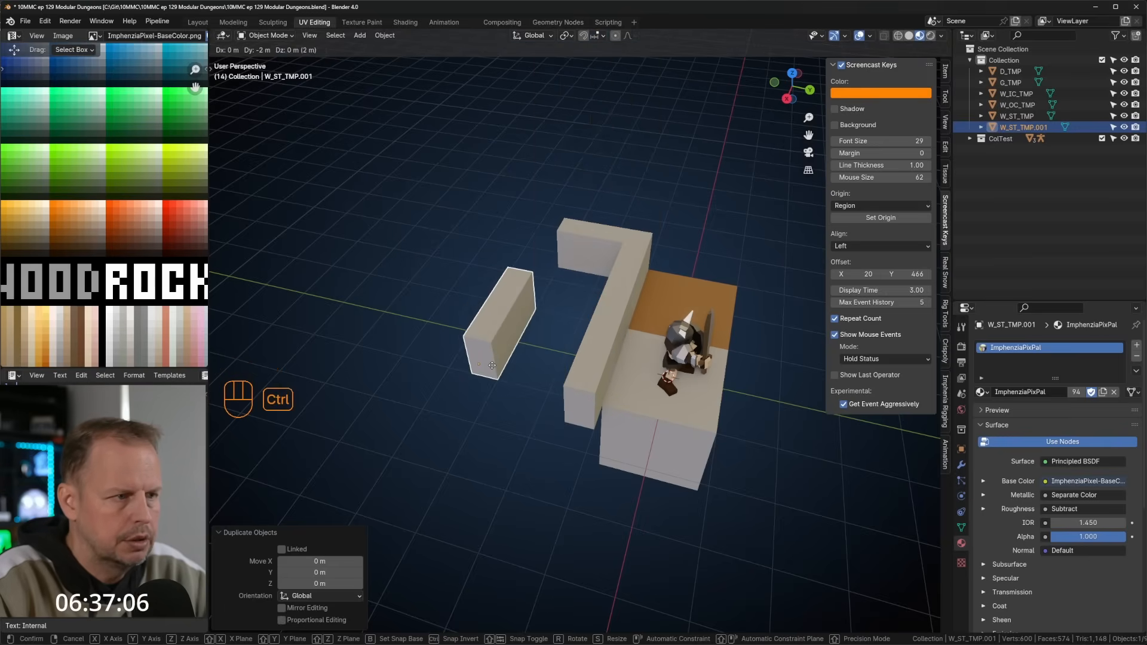
{"action": "left_click", "coordinate": [492, 371], "text": "ctrl"}
{"action": "key", "text": "ctrl+z"}
{"action": "left_click_drag", "start_coordinate": [589, 392], "coordinate": [492, 368], "text": "ctrl"}
Add two centred loop cuts across the wall copy and scale them apart along X to outline a wide opening.
{"action": "key", "text": "KP_7"}
{"action": "middle_click_drag", "start_coordinate": [493, 368], "coordinate": [558, 331]}
{"action": "scroll", "coordinate": [466, 252], "scroll_direction": "up", "scroll_amount": 4}
{"action": "scroll", "coordinate": [466, 253], "scroll_direction": "down", "scroll_amount": 5}
{"action": "key", "text": "Tab"}
{"action": "key", "text": "ctrl+r"}
{"action": "scroll", "coordinate": [510, 343], "scroll_direction": "up", "scroll_amount": 2}
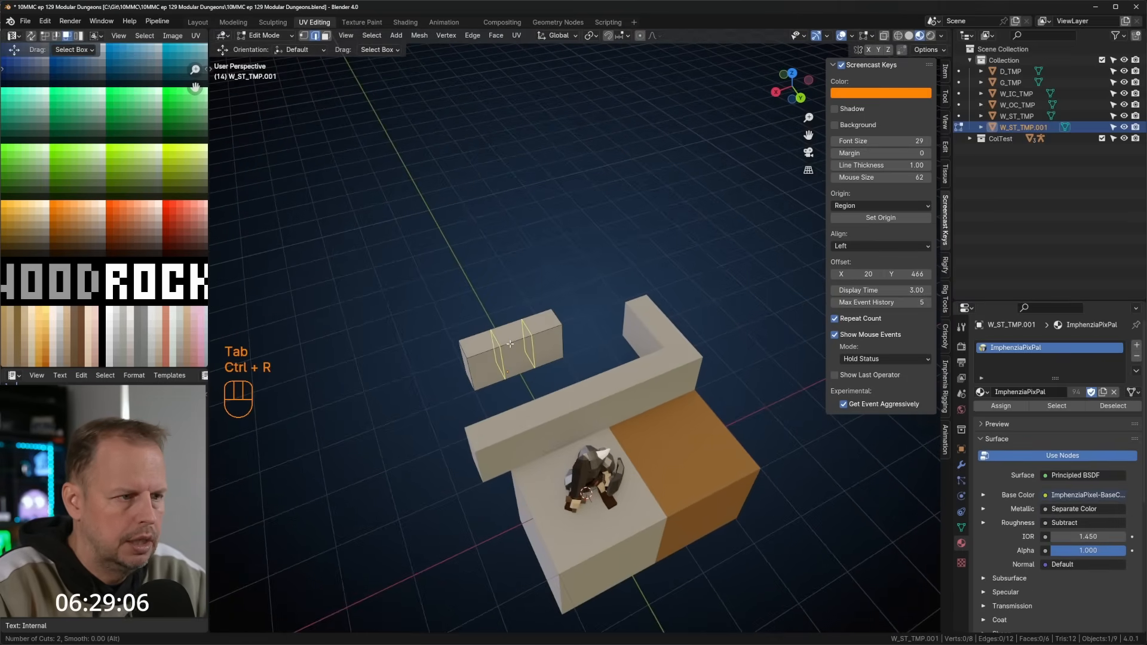
{"action": "left_click", "coordinate": [510, 344]}
{"action": "right_click", "coordinate": [510, 344]}
{"action": "scroll", "coordinate": [519, 335], "scroll_direction": "up", "scroll_amount": 3}
{"action": "middle_click_drag", "start_coordinate": [520, 335], "coordinate": [589, 317], "text": "shift"}
{"action": "key", "text": "s"}
{"action": "key", "text": "x"}
{"action": "key", "text": "3"}
{"action": "left_click", "coordinate": [625, 308]}
Delete the face loop between the two cuts so only the wall copy's end posts remain.
{"action": "key", "text": "a"}
{"action": "key", "text": "a"}
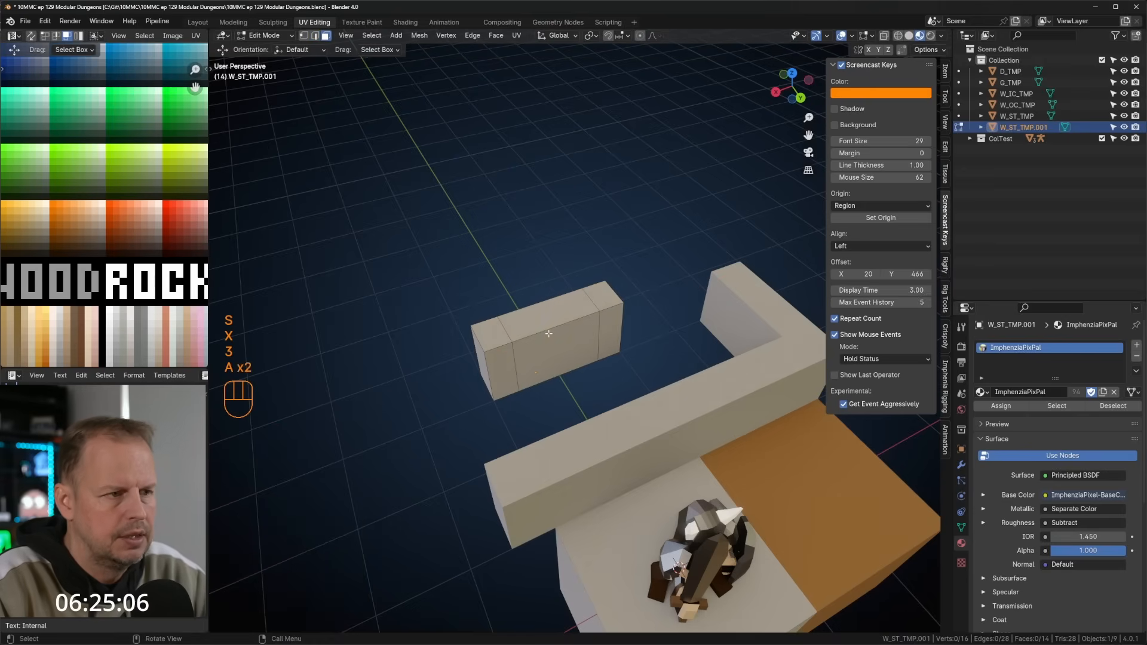
{"action": "left_click", "coordinate": [551, 328], "text": "alt"}
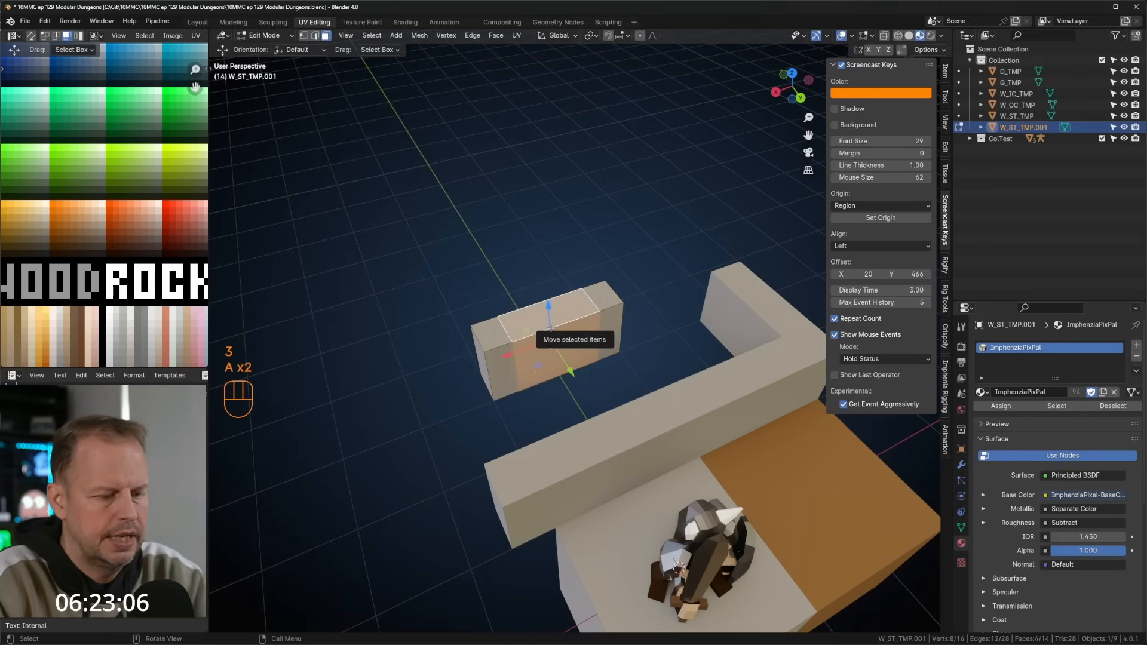
{"action": "key", "text": "x"}
{"action": "left_click", "coordinate": [502, 278]}
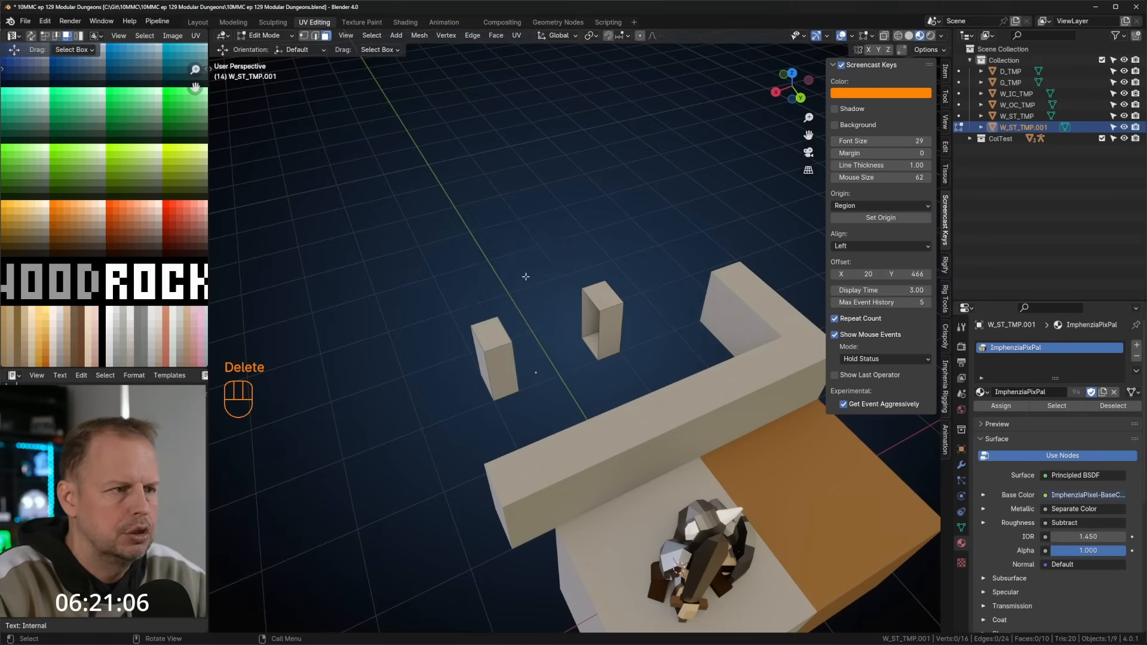
Fill the open inner side of both posts with a face and return to Object Mode.
{"action": "middle_click_drag", "start_coordinate": [505, 281], "coordinate": [531, 294]}
{"action": "key", "text": "2"}
{"action": "key", "text": "a"}
{"action": "key", "text": "a"}
{"action": "left_click", "coordinate": [496, 328], "text": "alt+shift"}
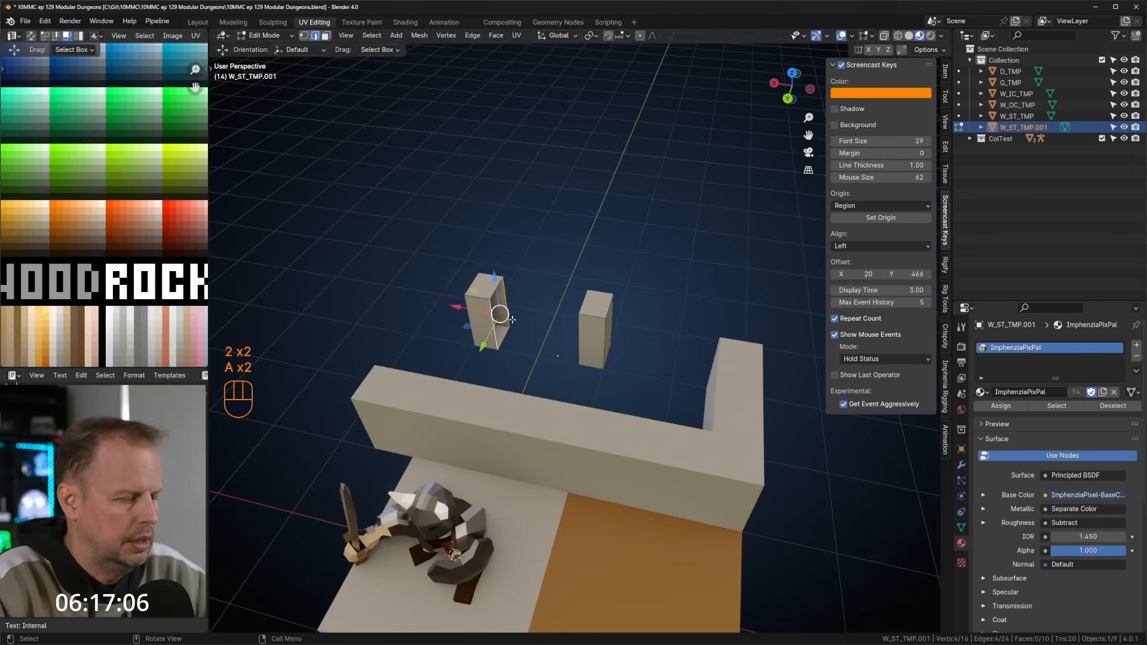
{"action": "key", "text": "f"}
{"action": "middle_click_drag", "start_coordinate": [490, 321], "coordinate": [612, 378]}
{"action": "left_click", "coordinate": [603, 336], "text": "alt+shift"}
{"action": "key", "text": "f"}
{"action": "left_click", "coordinate": [525, 310]}
{"action": "scroll", "coordinate": [595, 305], "scroll_direction": "down", "scroll_amount": 2}
{"action": "key", "text": "Tab"}
{"action": "scroll", "coordinate": [601, 323], "scroll_direction": "up", "scroll_amount": 2}
{"action": "scroll", "coordinate": [573, 354], "scroll_direction": "down", "scroll_amount": 5}
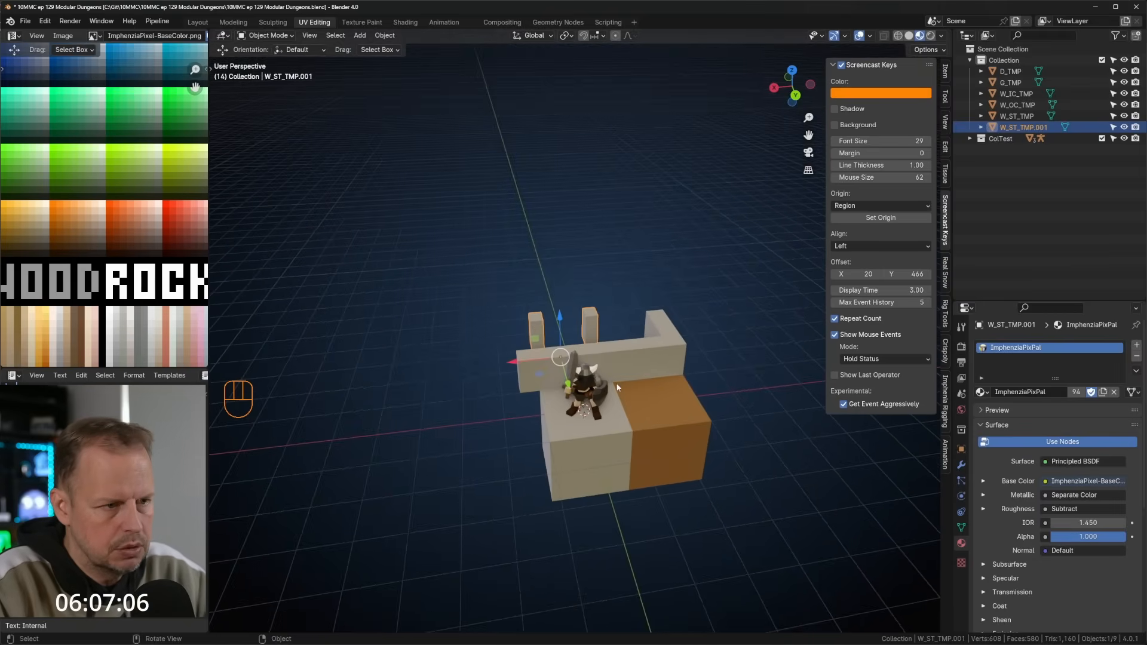
{"action": "left_click", "coordinate": [656, 417]}
{"action": "left_click", "coordinate": [564, 359]}
{"action": "left_click", "coordinate": [525, 366]}
{"action": "left_click", "coordinate": [659, 357]}
{"action": "middle_click_drag", "start_coordinate": [679, 330], "coordinate": [615, 412]}
Duplicate the orange tile D_TMP in place and move the copy -3 m along X with increment snapping.
{"action": "left_click", "coordinate": [608, 423]}
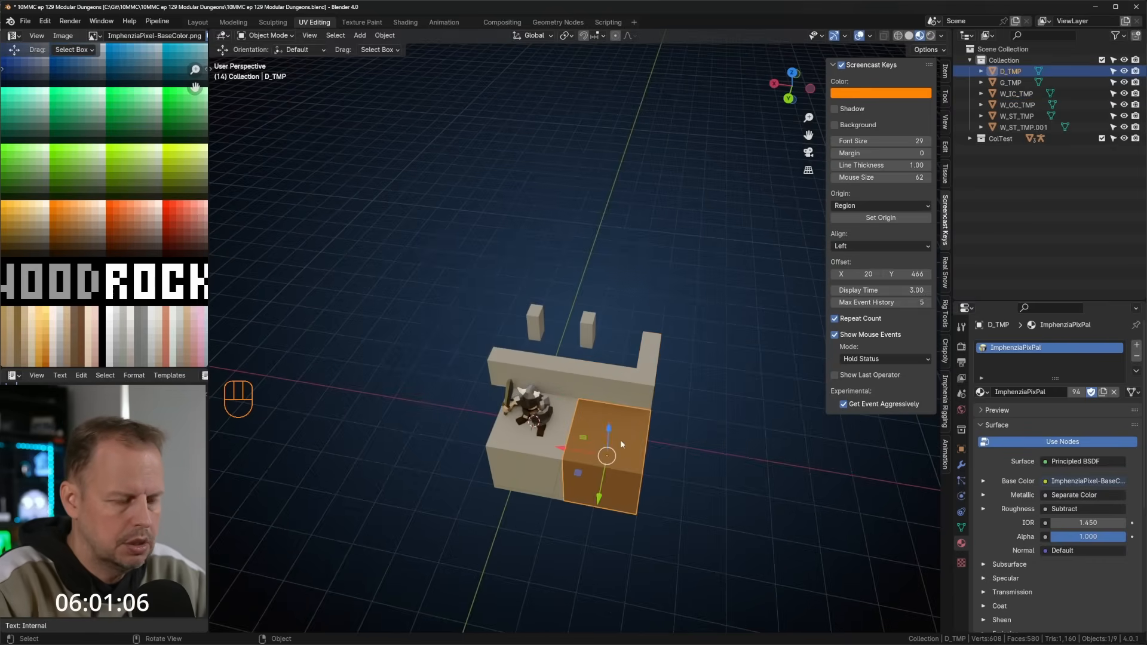
{"action": "left_click", "coordinate": [620, 456]}
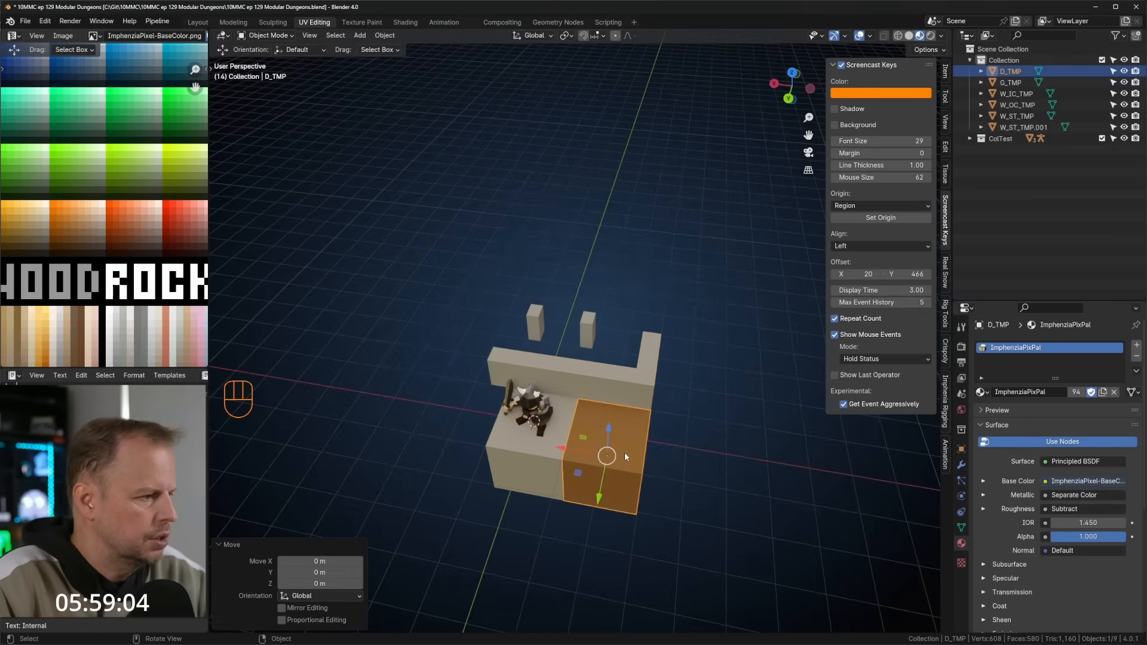
{"action": "middle_click_drag", "start_coordinate": [697, 438], "coordinate": [569, 410], "text": "shift"}
{"action": "key", "text": "shift+d"}
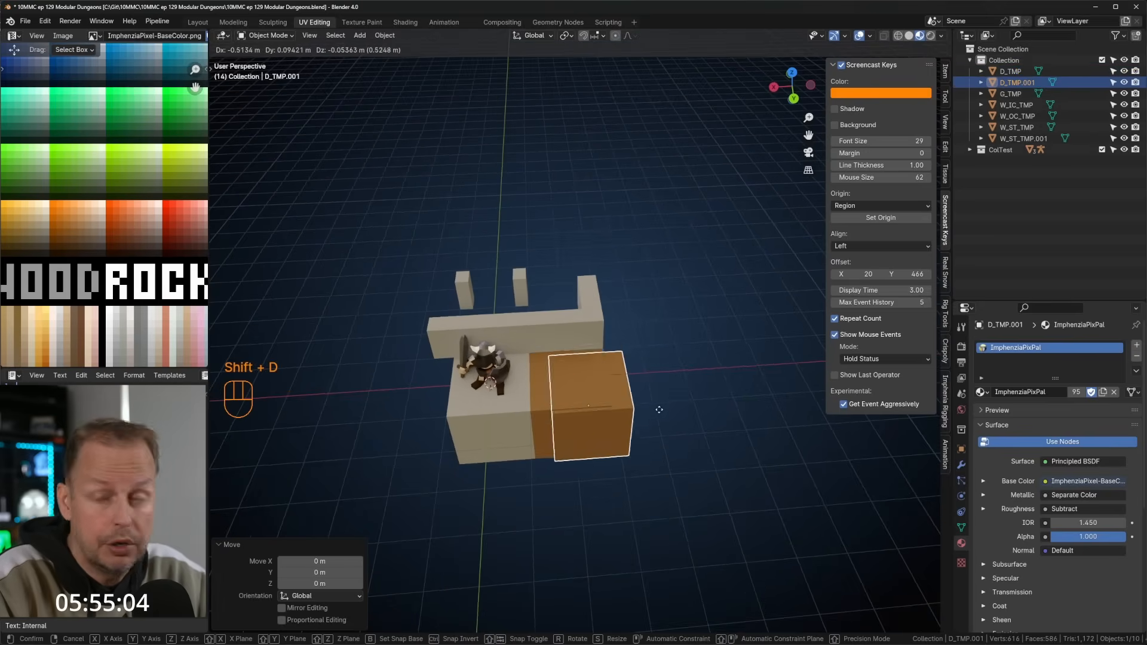
{"action": "right_click", "coordinate": [526, 423]}
{"action": "left_click_drag", "start_coordinate": [524, 413], "coordinate": [628, 407], "text": "ctrl"}
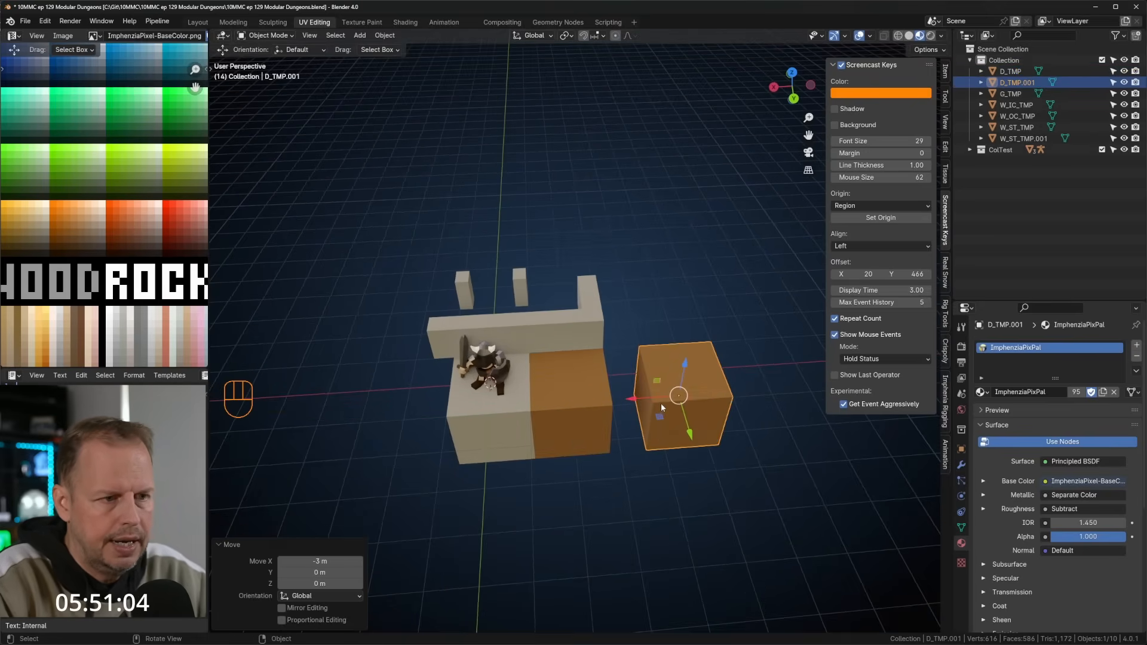
Duplicate the top face of the D_TMP.001 cube in place and delete the rest of the cube, keeping only the flat square.
{"action": "key", "text": "Tab"}
{"action": "key", "text": "3"}
{"action": "left_click", "coordinate": [677, 368]}
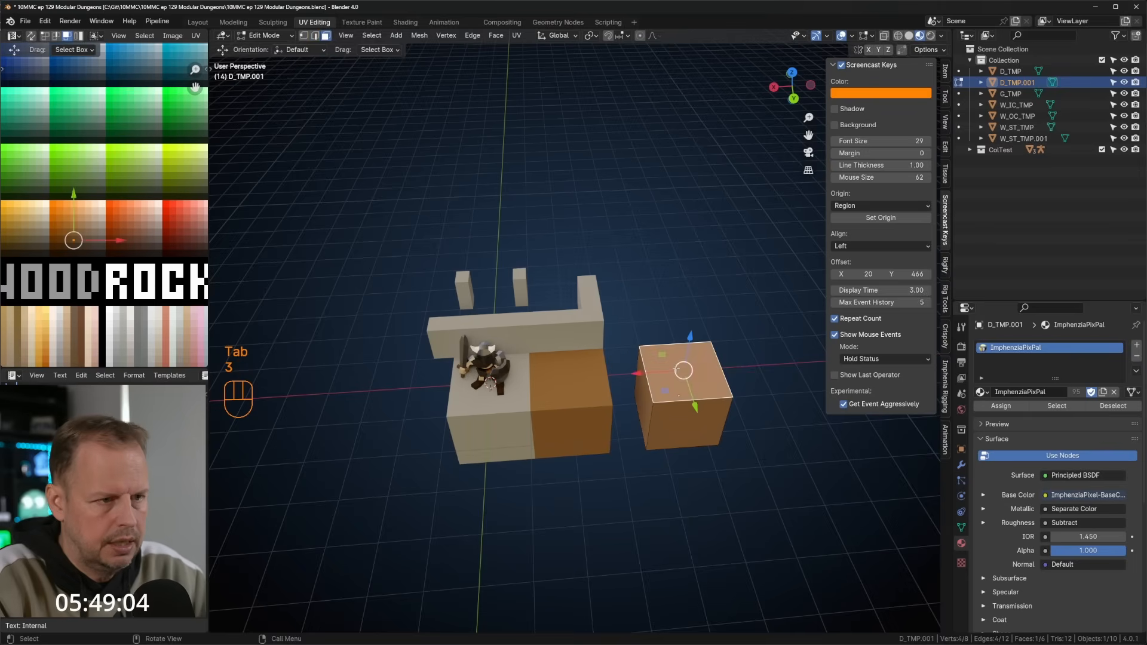
{"action": "key", "text": "shift+d"}
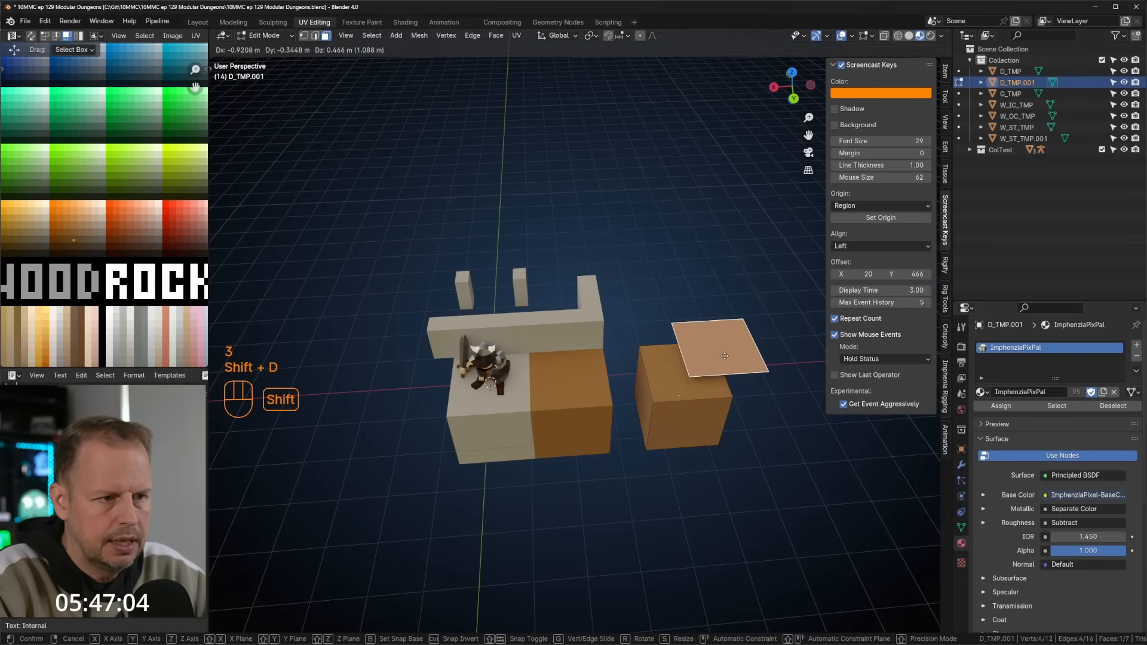
{"action": "right_click", "coordinate": [728, 352]}
{"action": "left_click", "coordinate": [648, 445]}
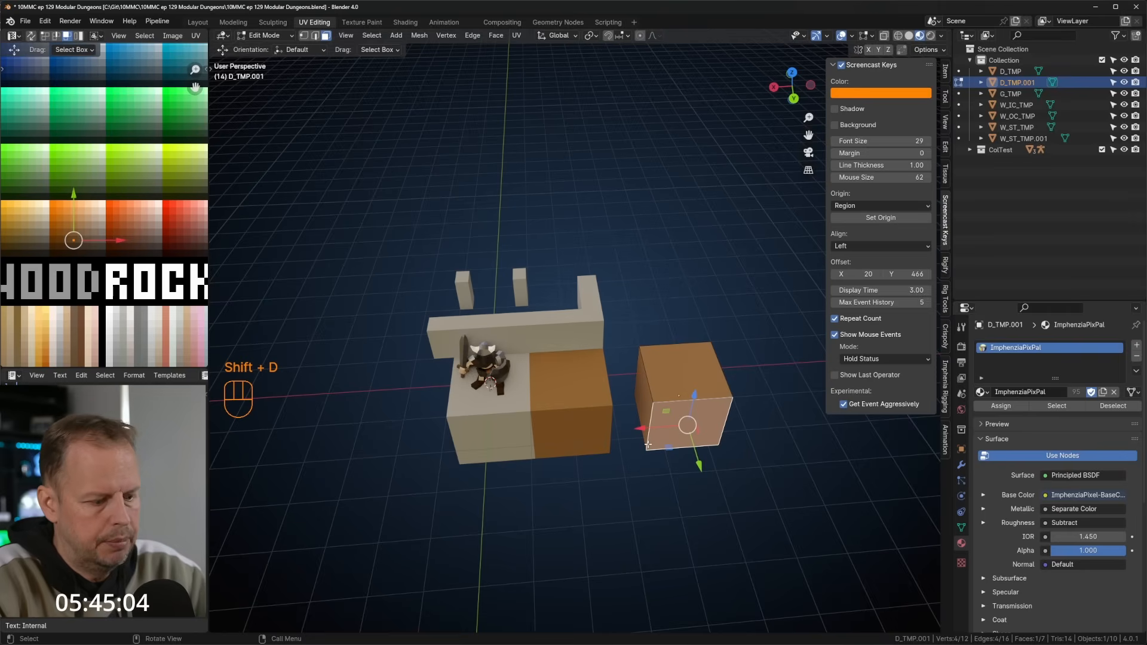
{"action": "key", "text": "l"}
{"action": "key", "text": "Delete"}
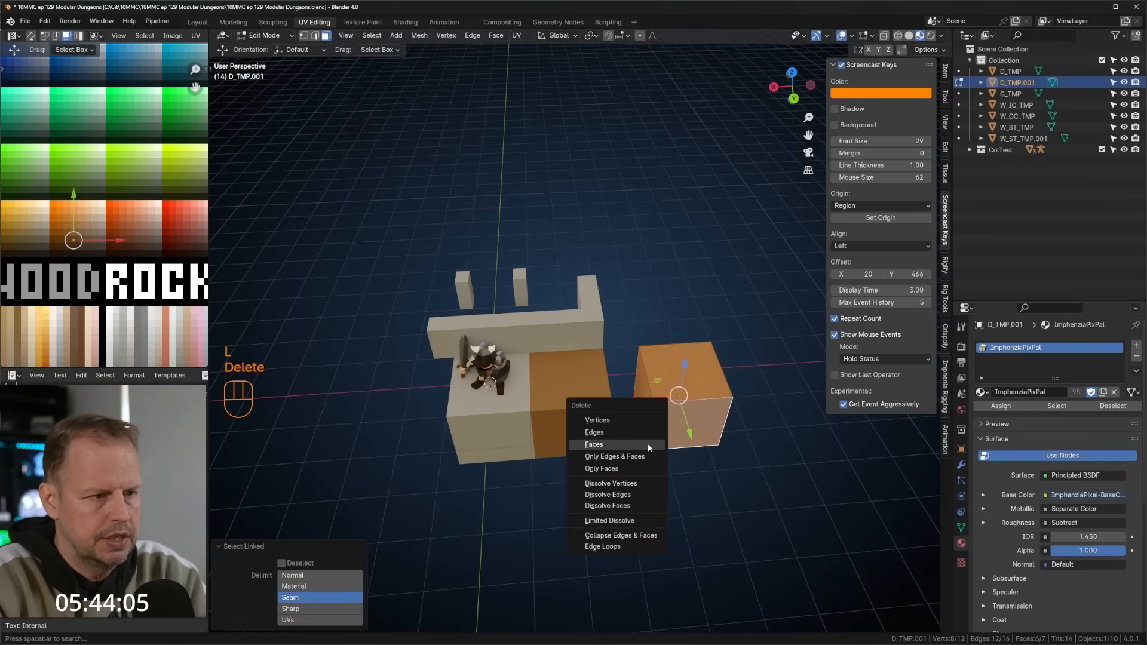
{"action": "left_click", "coordinate": [621, 422]}
{"action": "middle_click_drag", "start_coordinate": [621, 421], "coordinate": [653, 409]}
{"action": "left_click", "coordinate": [653, 409]}
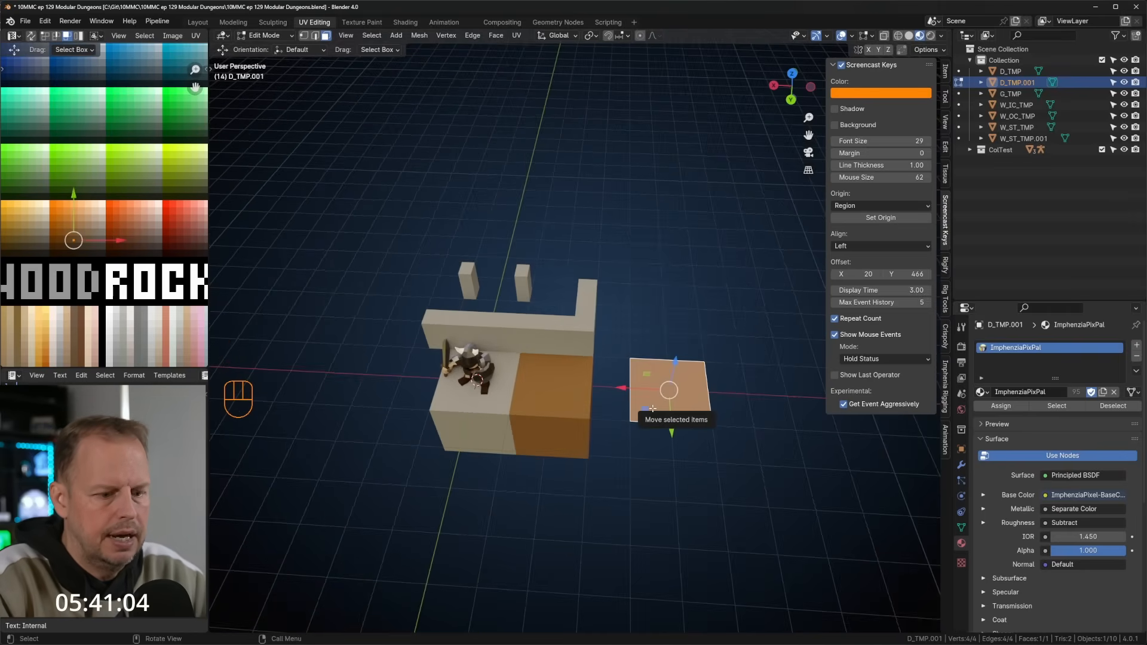
In top view, move the square's upper-left vertex well down and nudge its lower-left vertex slightly inward.
{"action": "key", "text": "KP_7"}
{"action": "scroll", "coordinate": [526, 223], "scroll_direction": "up", "scroll_amount": 6}
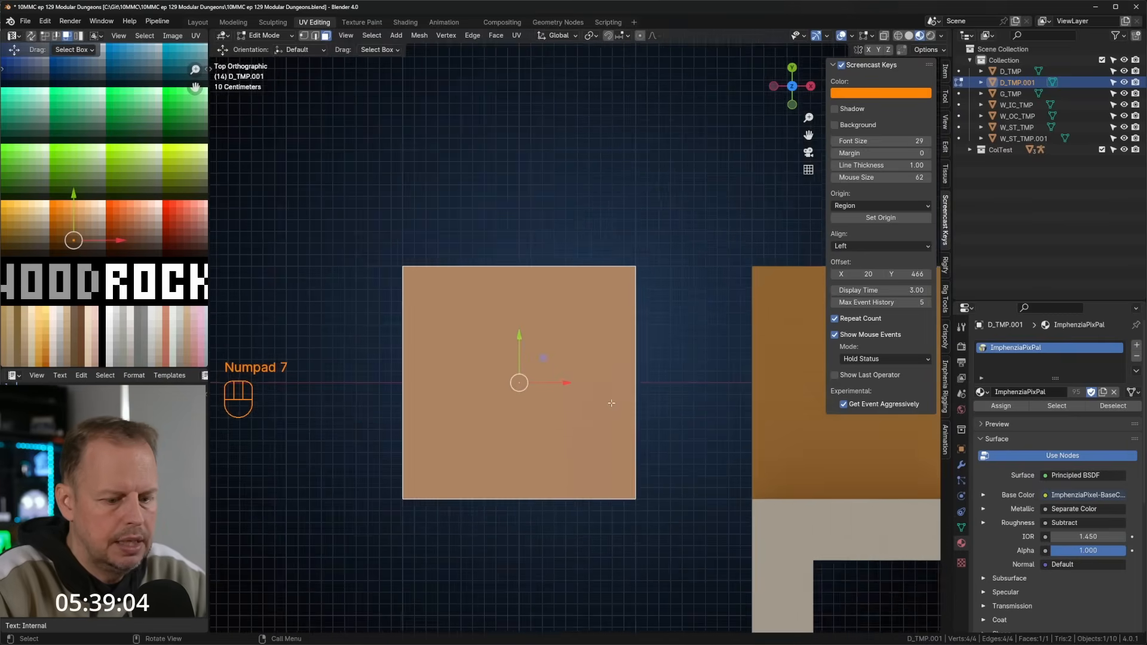
{"action": "scroll", "coordinate": [611, 403], "scroll_direction": "up", "scroll_amount": 1}
{"action": "key", "text": "1"}
{"action": "left_click", "coordinate": [380, 257]}
{"action": "scroll", "coordinate": [487, 300], "scroll_direction": "up", "scroll_amount": 1}
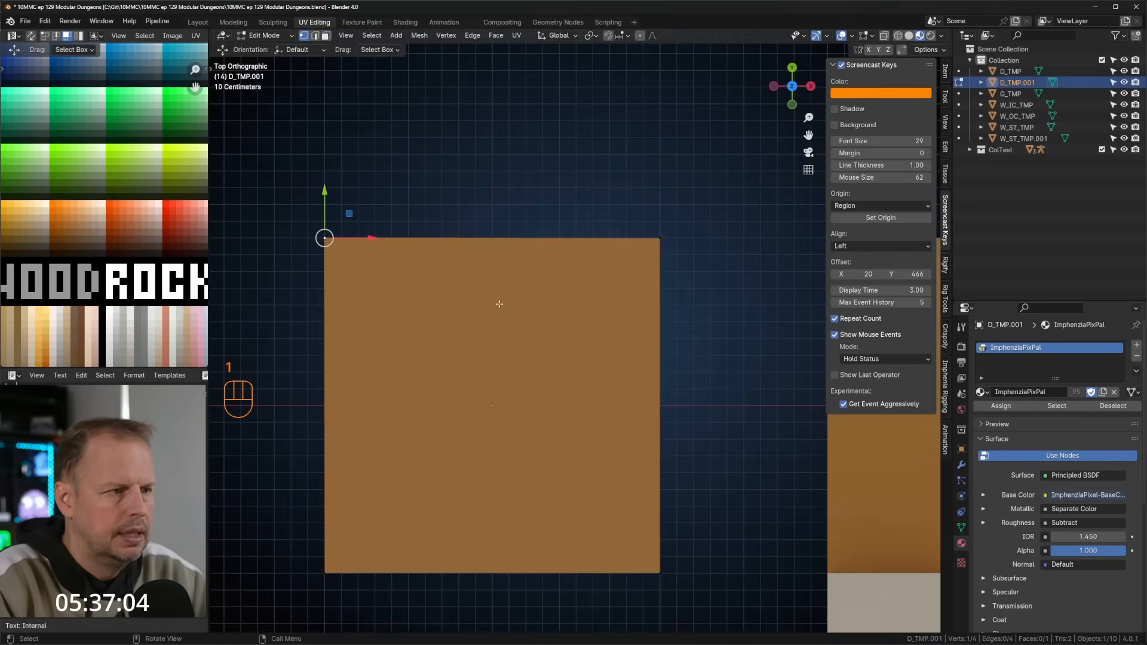
{"action": "scroll", "coordinate": [500, 304], "scroll_direction": "down", "scroll_amount": 4}
{"action": "key", "text": "g"}
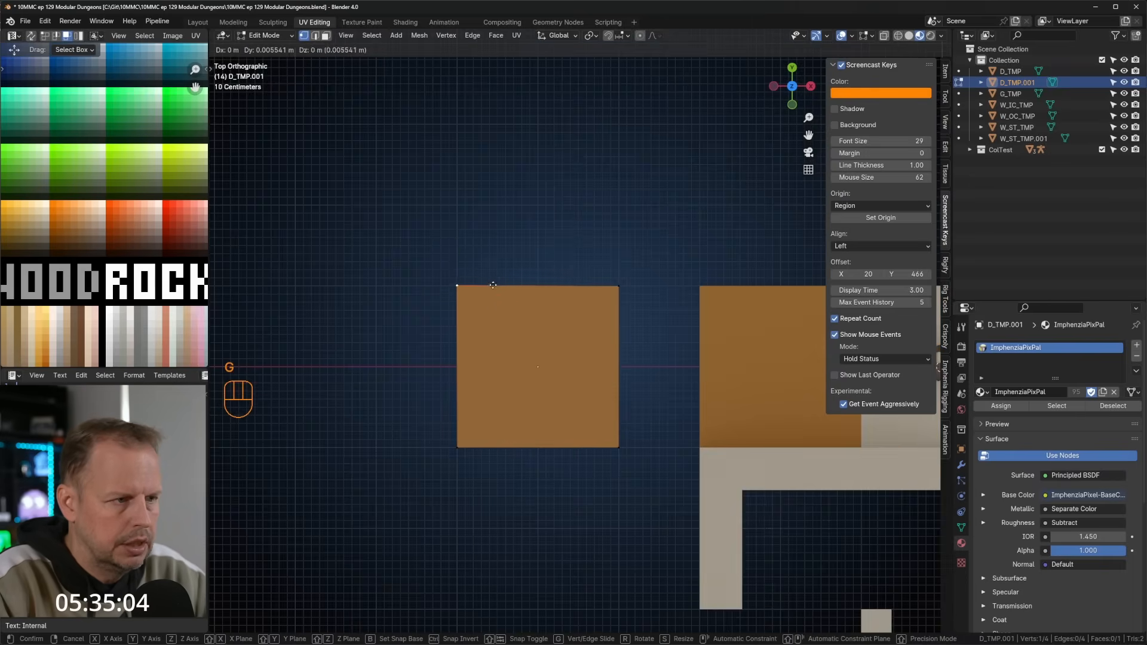
{"action": "left_click", "coordinate": [505, 396]}
{"action": "left_click", "coordinate": [458, 447]}
{"action": "key", "text": "g"}
{"action": "left_click", "coordinate": [465, 442]}
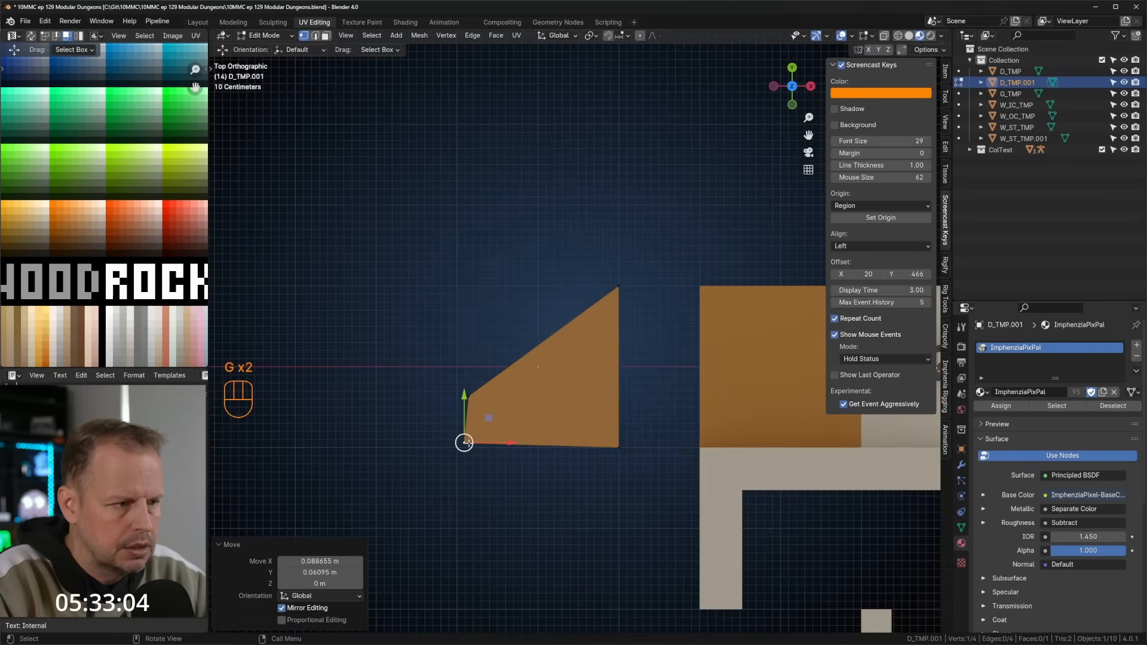
Move the square's two right-hand vertices far toward the left ones to form a small irregular four-sided stone.
{"action": "scroll", "coordinate": [481, 429], "scroll_direction": "up", "scroll_amount": 2}
{"action": "left_click", "coordinate": [635, 266]}
{"action": "key", "text": "g"}
{"action": "left_click", "coordinate": [471, 402]}
{"action": "left_click", "coordinate": [636, 498]}
{"action": "key", "text": "g"}
{"action": "left_click", "coordinate": [468, 484]}
Add a horizontal loop cut across the small stone and pull the new right-side vertex outward.
{"action": "key", "text": "ctrl+r"}
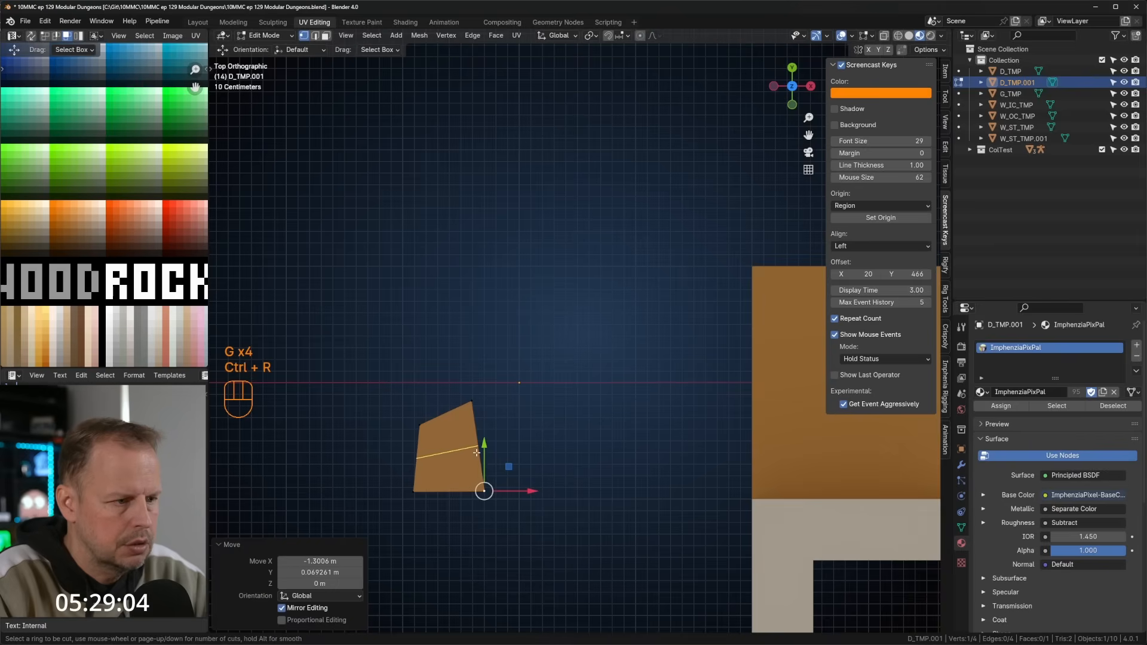
{"action": "left_click", "coordinate": [488, 452]}
{"action": "key", "text": "ctrl+z"}
{"action": "key", "text": "Escape"}
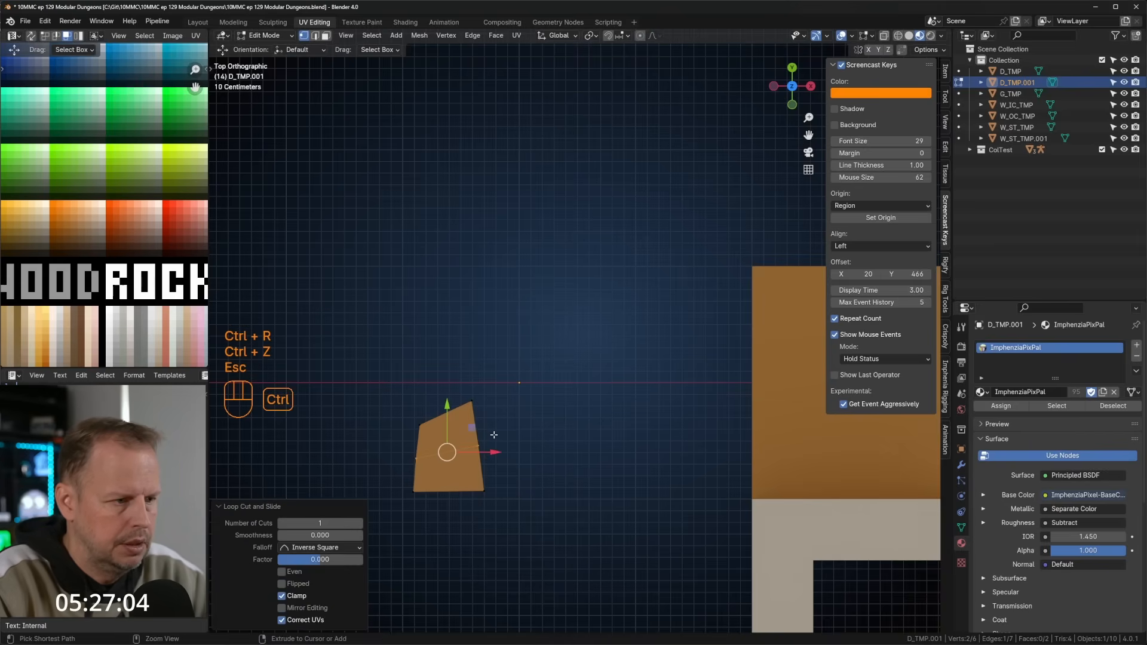
{"action": "key", "text": "1"}
{"action": "left_click", "coordinate": [479, 449]}
{"action": "key", "text": "g"}
{"action": "left_click", "coordinate": [499, 449]}
Add a vertical loop cut through the stone and raise the new vertex on its upper edge.
{"action": "key", "text": "ctrl+r"}
{"action": "left_click", "coordinate": [455, 411]}
{"action": "right_click", "coordinate": [454, 412]}
{"action": "key", "text": "1"}
{"action": "left_click", "coordinate": [448, 413]}
{"action": "key", "text": "g"}
{"action": "left_click", "coordinate": [443, 401]}
Add another loop cut across the stone's upper half, push its right vertex outward and move the lower-left corner inward.
{"action": "key", "text": "ctrl+r"}
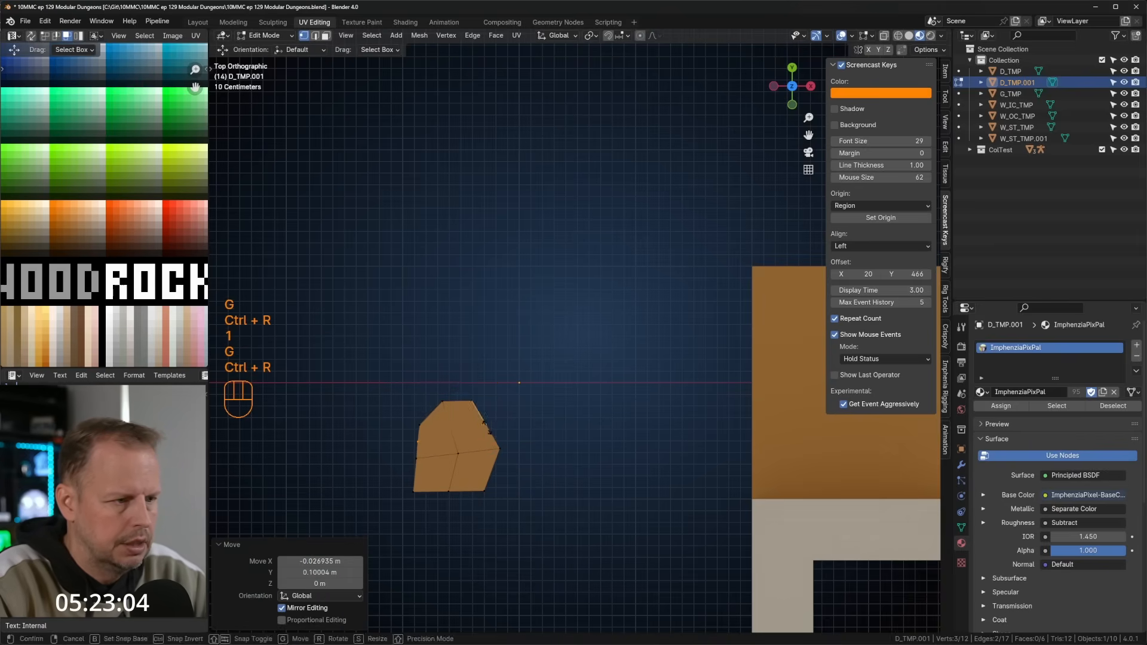
{"action": "left_click", "coordinate": [487, 425]}
{"action": "right_click", "coordinate": [486, 425]}
{"action": "key", "text": "g"}
{"action": "left_click", "coordinate": [496, 425]}
{"action": "left_click", "coordinate": [414, 491]}
{"action": "key", "text": "g"}
{"action": "left_click", "coordinate": [423, 479]}
Select the whole stone and merge its faces into a single polygon with Limited Dissolve.
{"action": "key", "text": "l"}
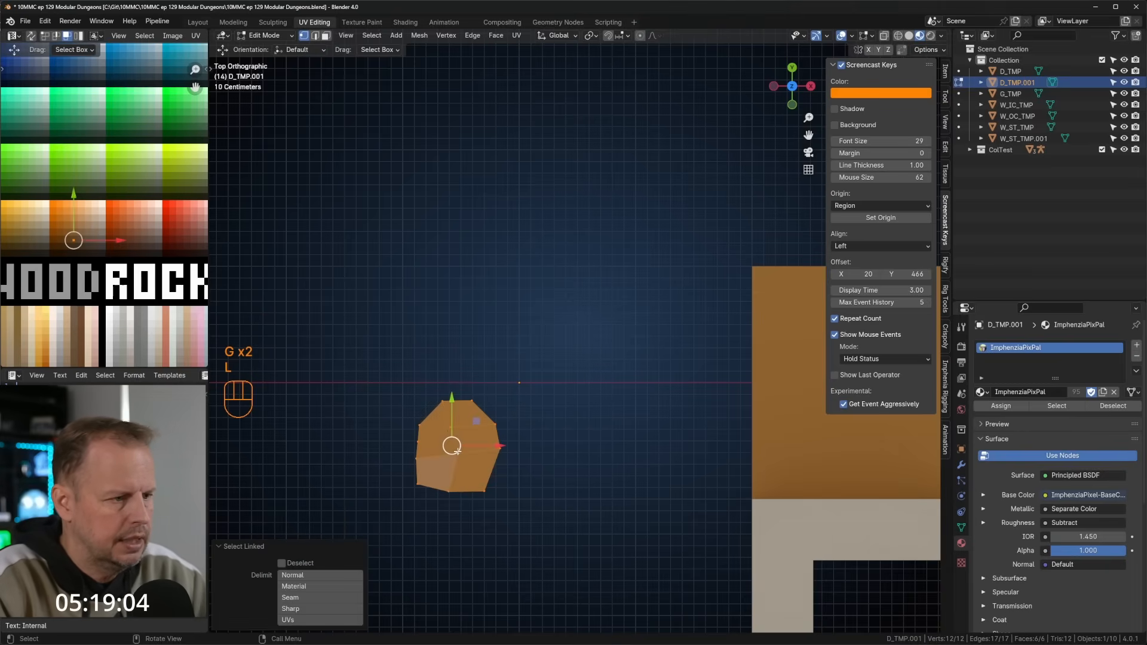
{"action": "key", "text": "x"}
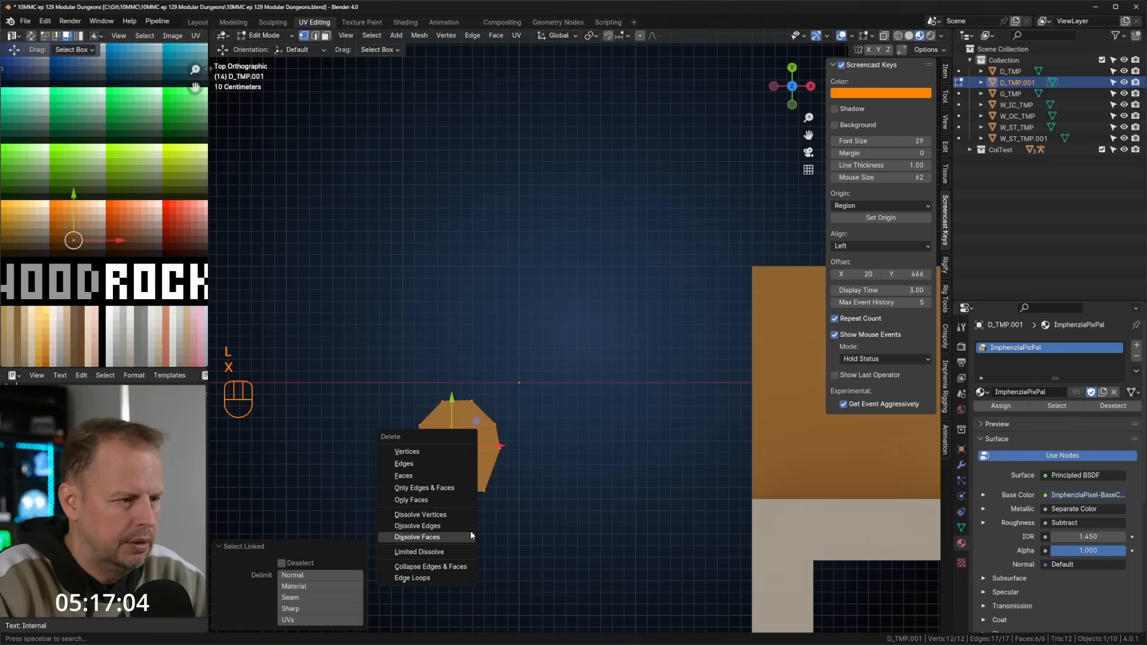
{"action": "left_click", "coordinate": [468, 528]}
{"action": "key", "text": "ctrl+z"}
{"action": "key", "text": "x"}
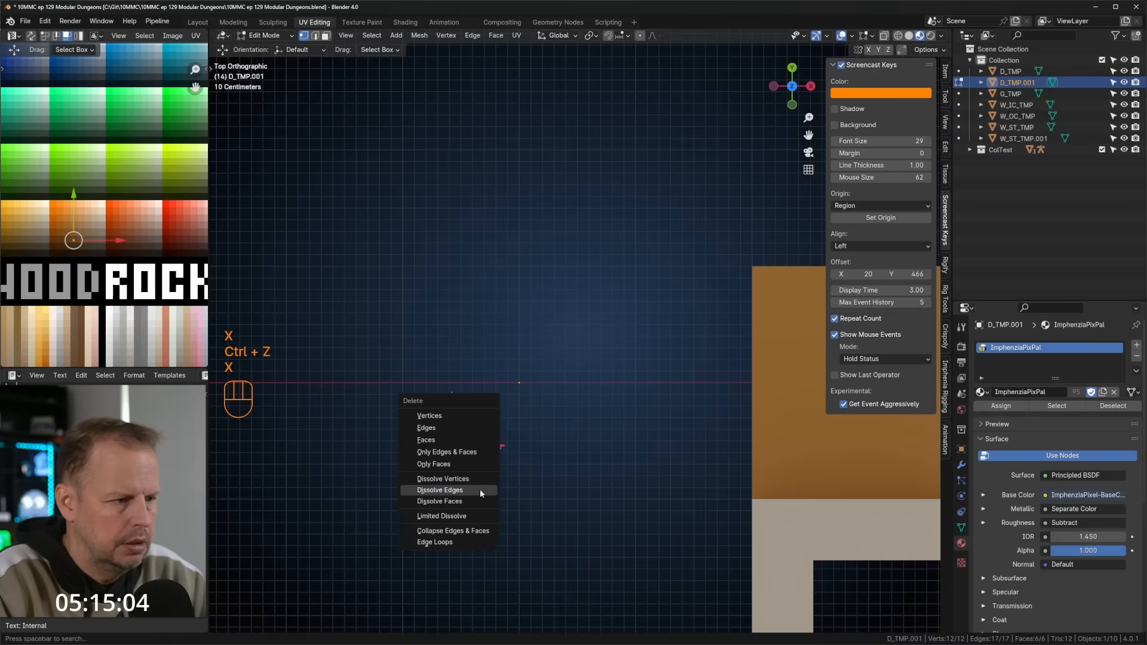
{"action": "left_click", "coordinate": [478, 517]}
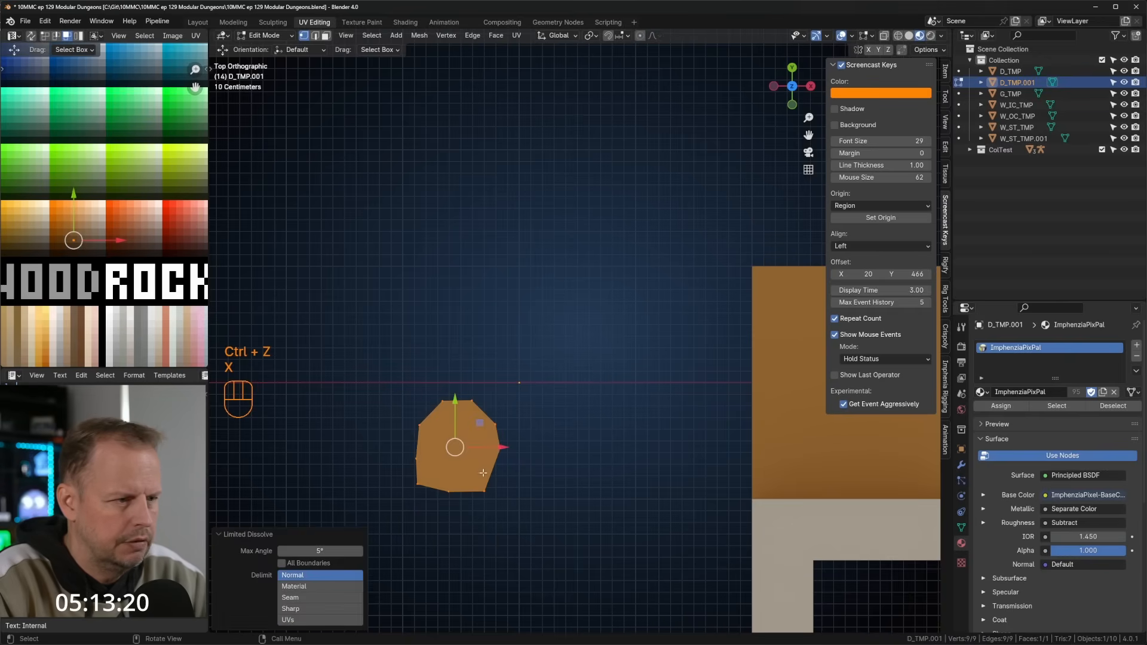
{"action": "key", "text": "1"}
{"action": "left_click", "coordinate": [499, 447]}
{"action": "left_click", "coordinate": [485, 487]}
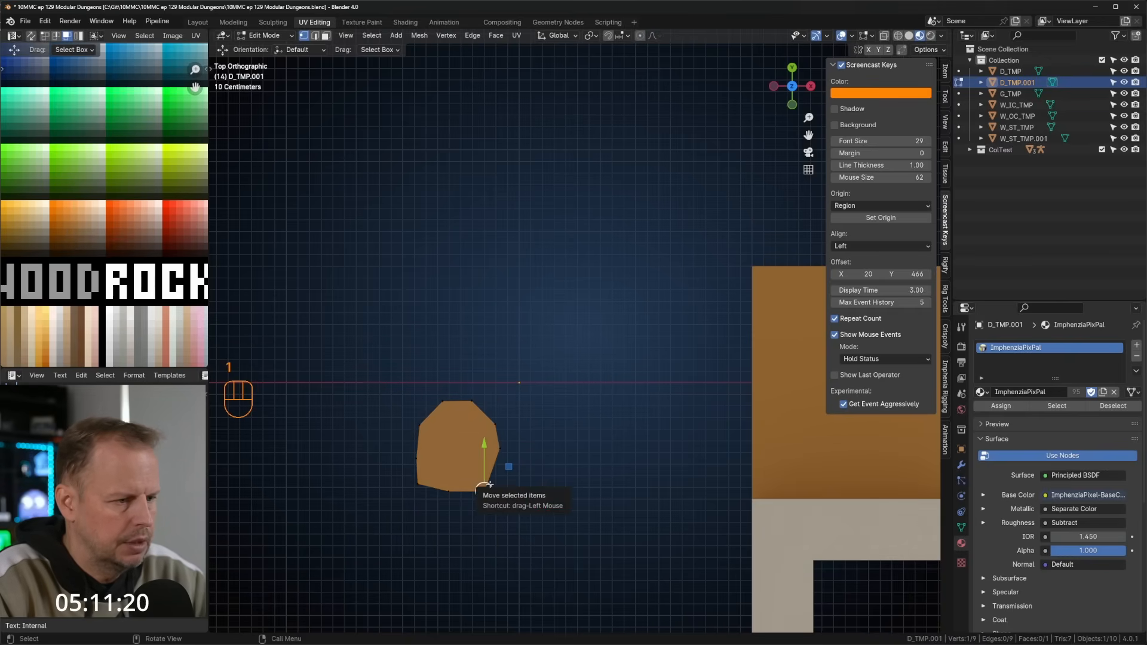
{"action": "key", "text": "Escape"}
{"action": "left_click", "coordinate": [500, 447]}
{"action": "key", "text": "l"}
{"action": "key", "text": "3"}
{"action": "left_click_drag", "start_coordinate": [507, 451], "coordinate": [476, 445]}
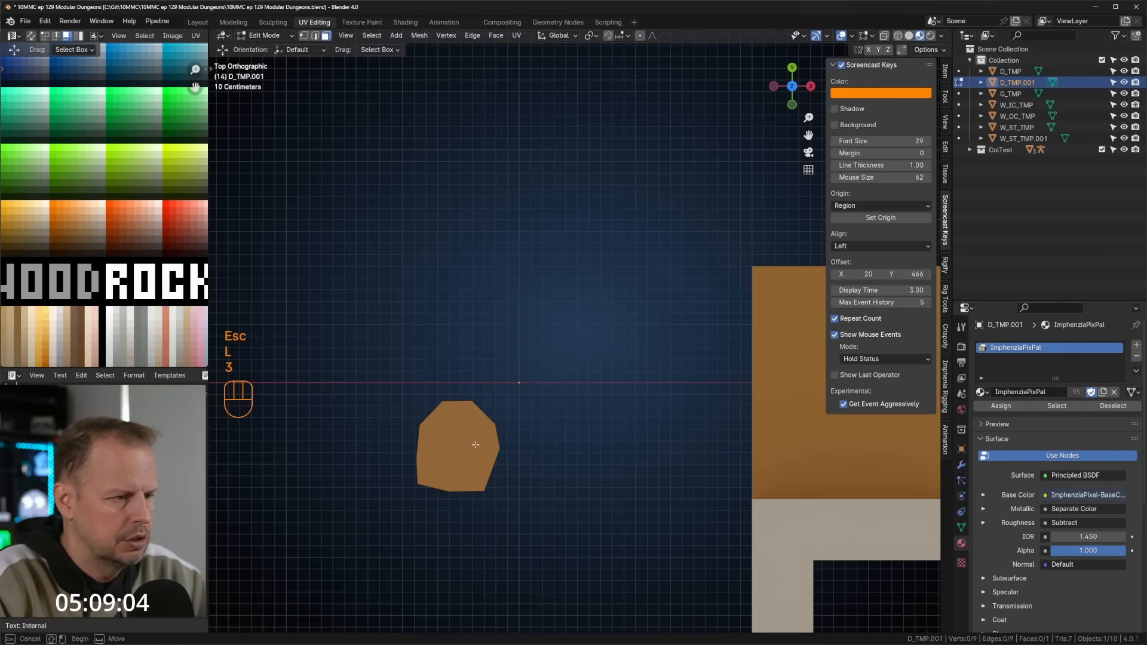
Recolour the stone by moving its UVs onto a grey swatch in the ROCK section of the palette.
{"action": "left_click", "coordinate": [485, 446]}
{"action": "key", "text": "g"}
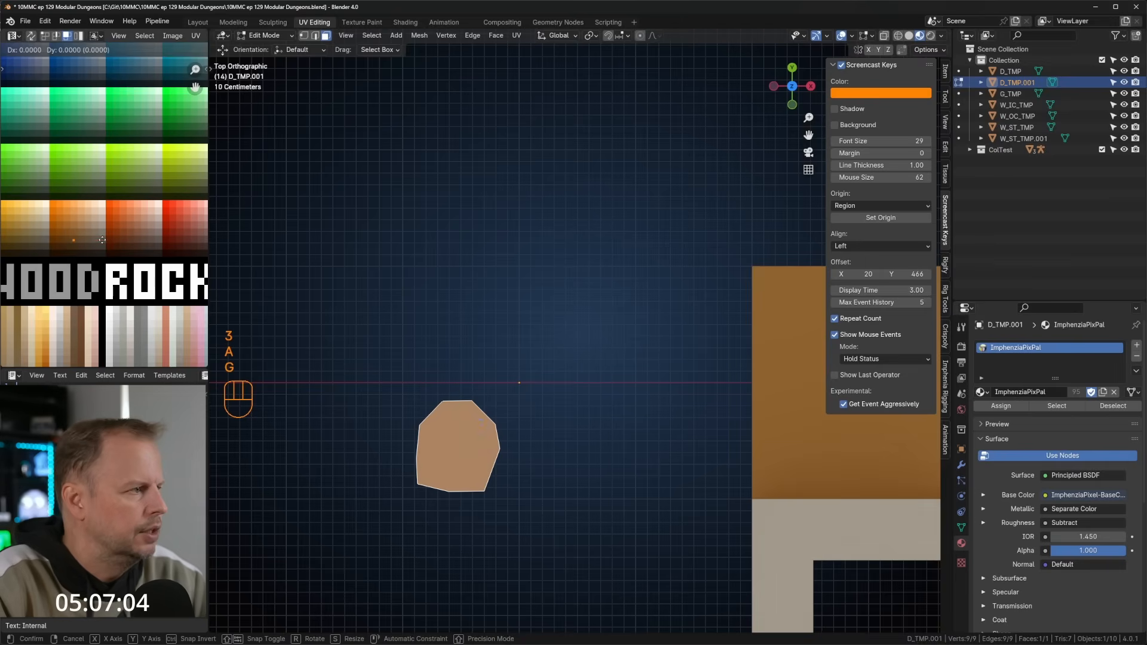
{"action": "key", "text": "g"}
{"action": "left_click", "coordinate": [145, 338]}
{"action": "scroll", "coordinate": [145, 338], "scroll_direction": "up", "scroll_amount": 2}
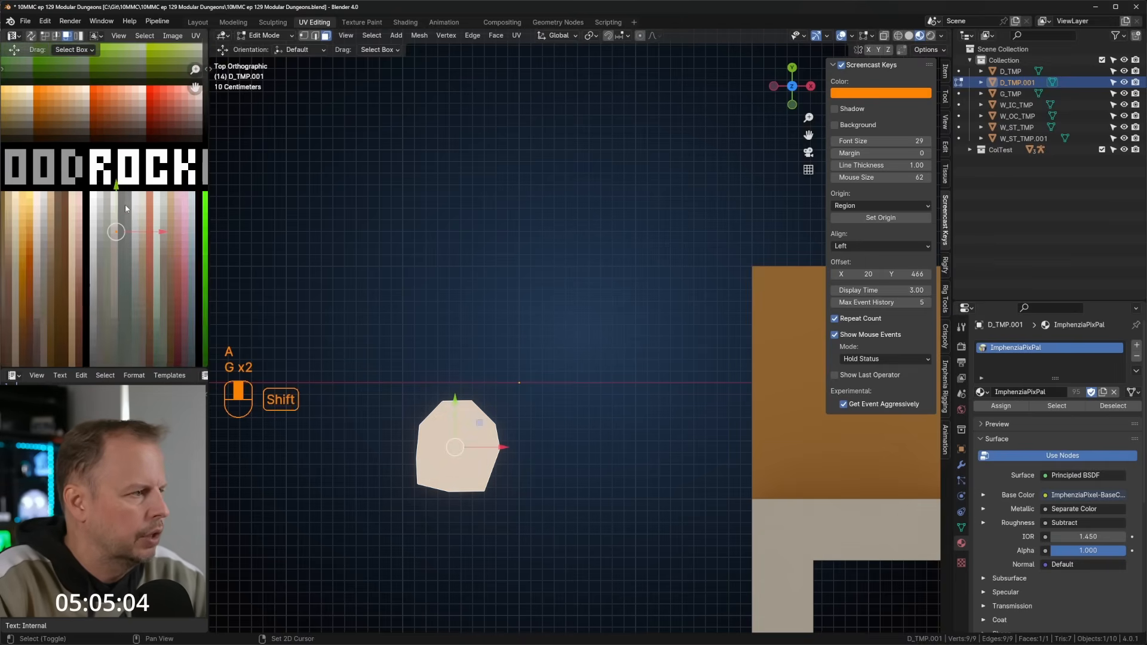
{"action": "key", "text": "g"}
{"action": "left_click", "coordinate": [133, 246]}
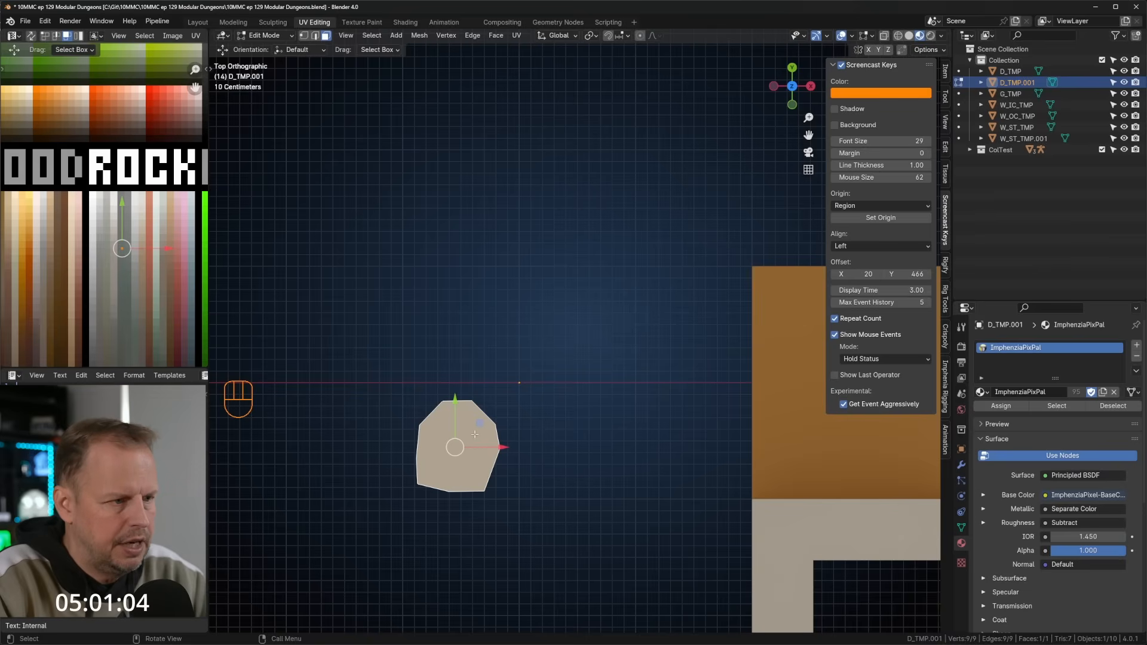
Duplicate the stone above the original, rotate the copy 55.5° and adjust its position.
{"action": "key", "text": "shift+d"}
{"action": "left_click", "coordinate": [470, 320]}
{"action": "key", "text": "r"}
{"action": "left_click", "coordinate": [451, 344]}
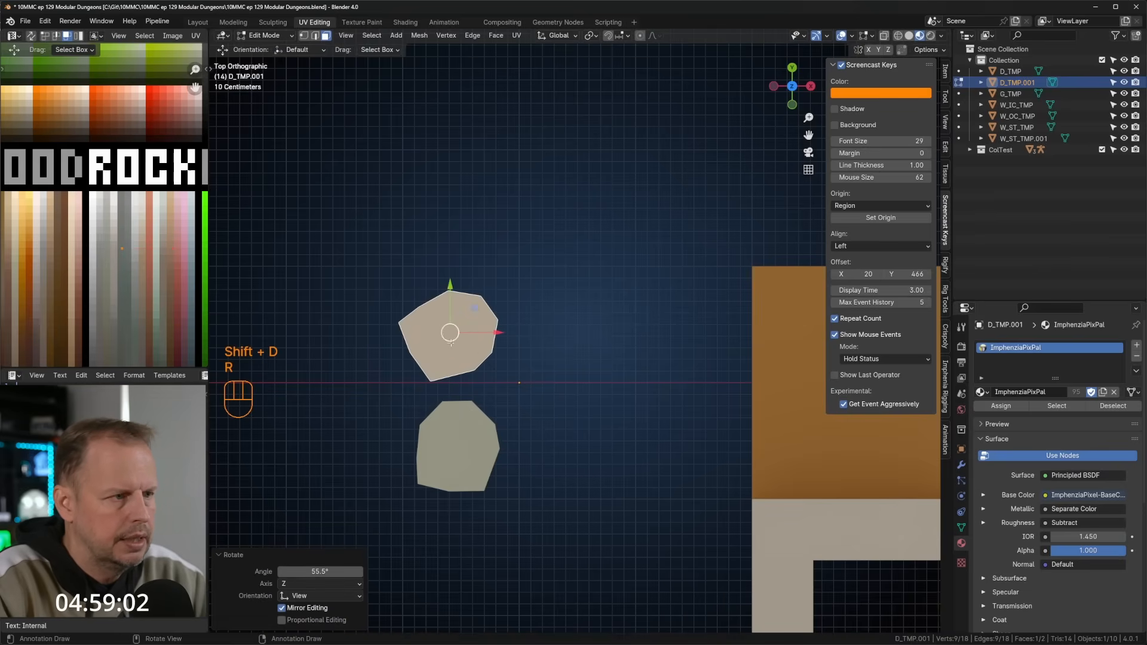
{"action": "key", "text": "g"}
{"action": "left_click", "coordinate": [484, 338]}
Duplicate the upper stone into the gap on the right of the two stones and rotate the copy.
{"action": "key", "text": "shift+d"}
{"action": "left_click", "coordinate": [568, 394]}
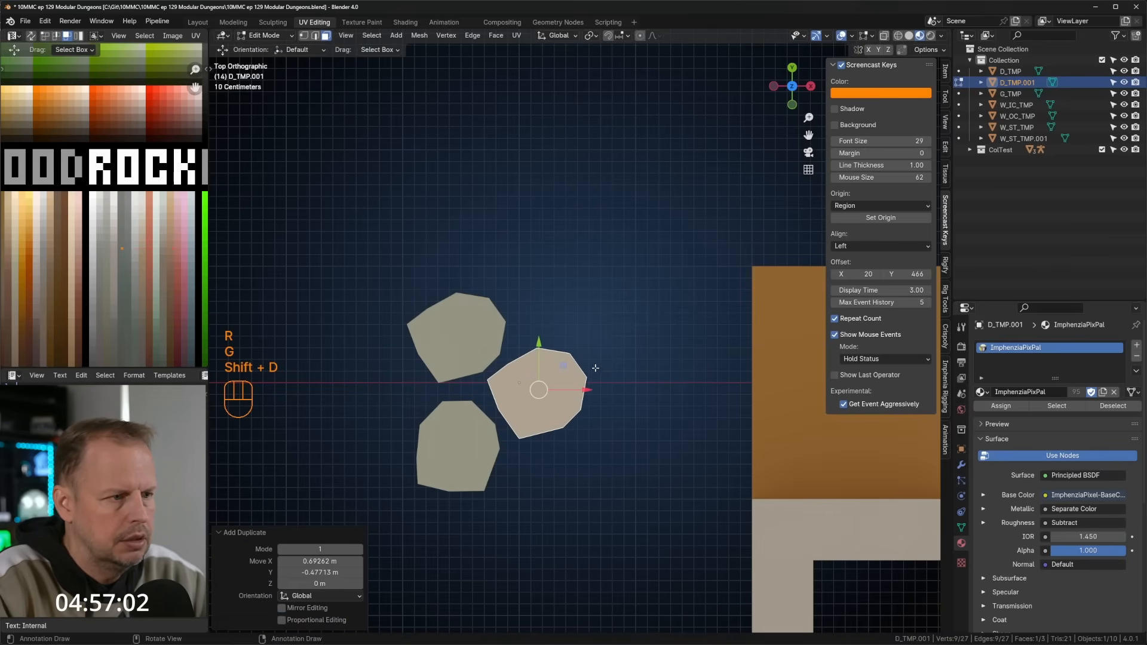
{"action": "key", "text": "r"}
{"action": "left_click", "coordinate": [587, 350]}
Duplicate the middle stone to the upper right, rotate it, scale it down and adjust its position.
{"action": "key", "text": "shift+d"}
{"action": "left_click", "coordinate": [621, 268]}
{"action": "key", "text": "r"}
{"action": "left_click", "coordinate": [619, 379]}
{"action": "key", "text": "g"}
{"action": "left_click", "coordinate": [634, 383]}
{"action": "key", "text": "s"}
{"action": "left_click", "coordinate": [637, 335]}
{"action": "key", "text": "g"}
{"action": "left_click", "coordinate": [643, 335]}
Duplicate the small upper-right stone to the lower right, rotate it -78.4° and place it beside the middle stone.
{"action": "key", "text": "shift+d"}
{"action": "left_click", "coordinate": [614, 478]}
{"action": "key", "text": "r"}
{"action": "key", "text": "g"}
{"action": "left_click", "coordinate": [578, 475]}
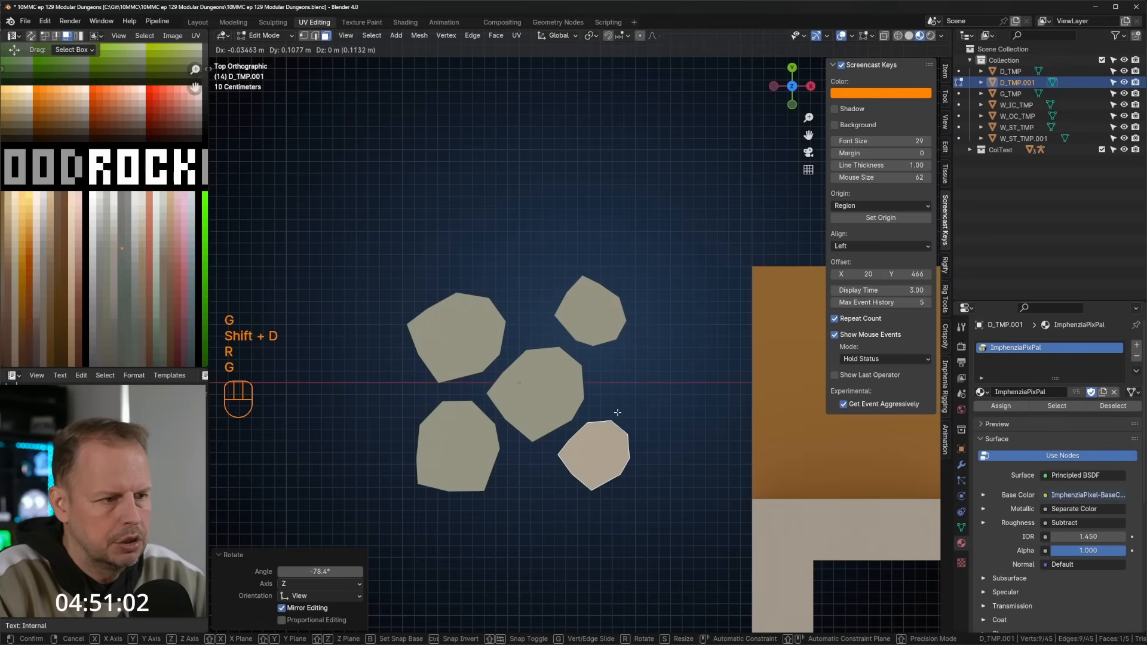
Stretch the lower-right stone toward the left by moving its left and bottom vertices outward.
{"action": "key", "text": "1"}
{"action": "left_click", "coordinate": [558, 457]}
{"action": "key", "text": "g"}
{"action": "left_click", "coordinate": [527, 461]}
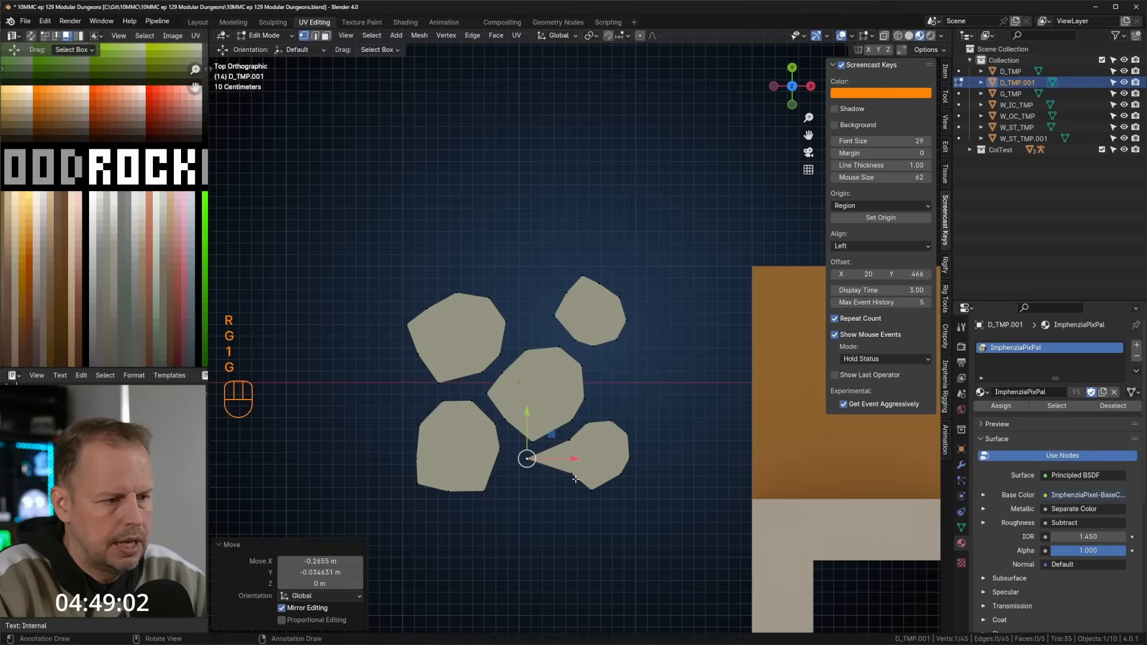
{"action": "left_click", "coordinate": [568, 481]}
{"action": "key", "text": "g"}
{"action": "left_click", "coordinate": [542, 490]}
{"action": "left_click", "coordinate": [592, 491]}
{"action": "key", "text": "g"}
{"action": "left_click", "coordinate": [580, 493]}
Refine the lower-right stone's outline by moving its upper-left, top and lower-right vertices.
{"action": "left_click", "coordinate": [569, 440]}
{"action": "key", "text": "g"}
{"action": "left_click", "coordinate": [568, 439]}
{"action": "left_click", "coordinate": [609, 423]}
{"action": "key", "text": "g"}
{"action": "left_click", "coordinate": [612, 418]}
{"action": "left_click", "coordinate": [620, 474]}
{"action": "key", "text": "g"}
{"action": "left_click", "coordinate": [623, 484]}
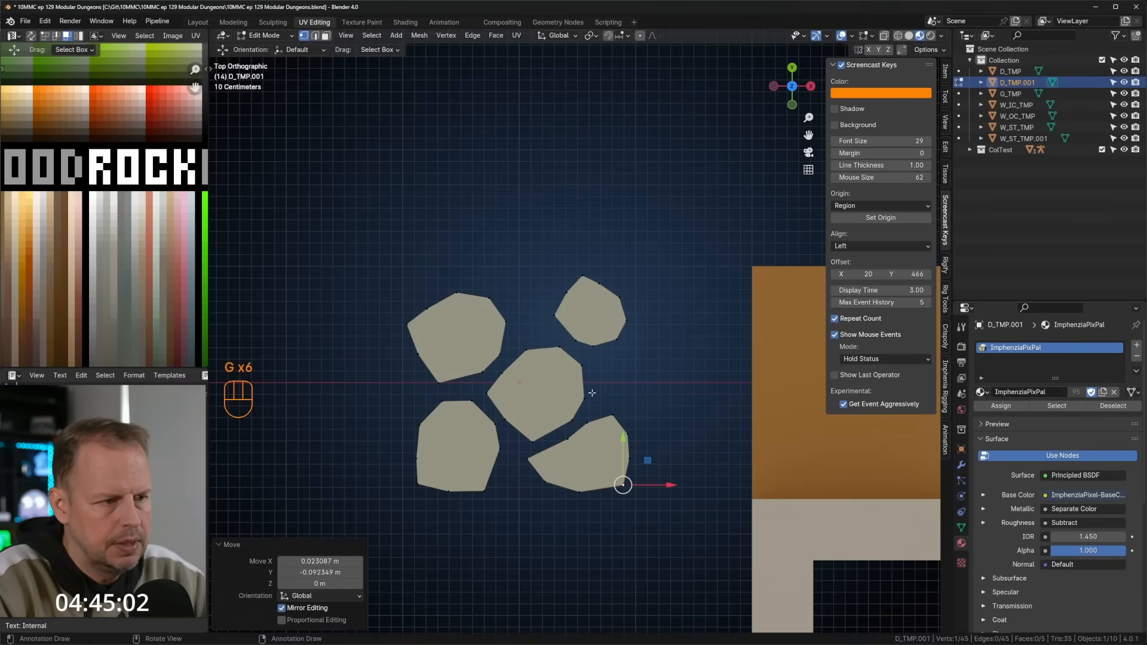
Adjust three right-side vertices of the middle stone so its outline follows the neighbouring stones.
{"action": "left_click", "coordinate": [581, 369]}
{"action": "key", "text": "g"}
{"action": "left_click", "coordinate": [595, 372]}
{"action": "left_click", "coordinate": [584, 399]}
{"action": "key", "text": "g"}
{"action": "left_click", "coordinate": [586, 402]}
{"action": "left_click", "coordinate": [569, 424]}
{"action": "key", "text": "g"}
{"action": "left_click", "coordinate": [564, 429]}
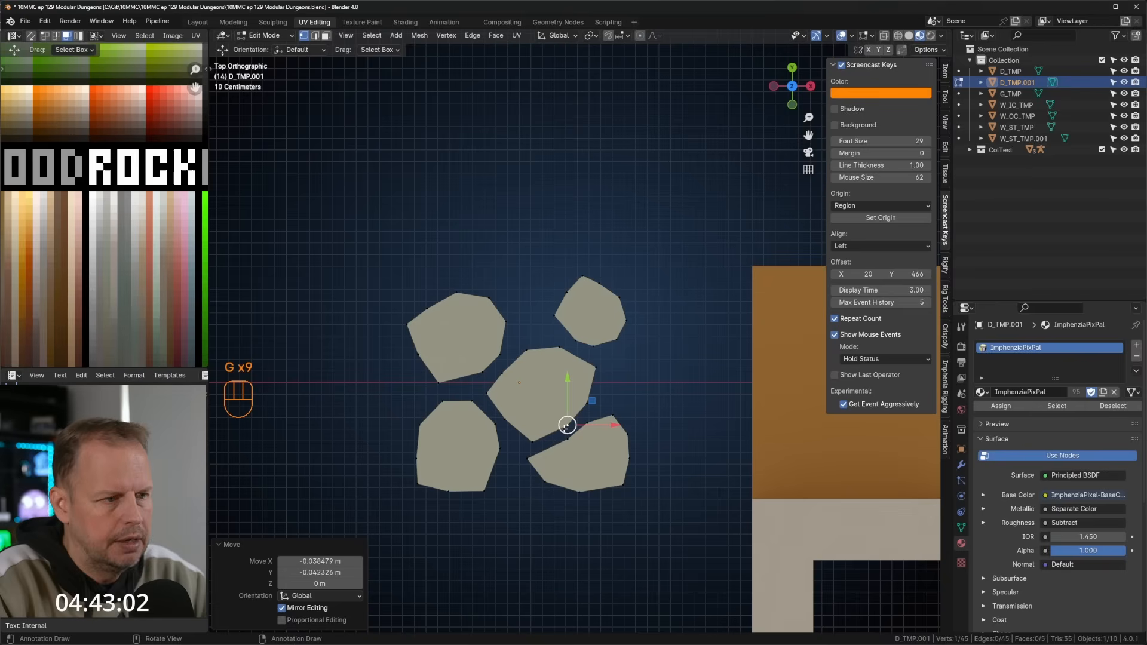
Stretch the upper-right stone toward the left and shift its lower-left and upper vertices.
{"action": "left_click", "coordinate": [574, 339]}
{"action": "key", "text": "g"}
{"action": "left_click", "coordinate": [567, 345]}
{"action": "left_click", "coordinate": [556, 316]}
{"action": "key", "text": "g"}
{"action": "left_click", "coordinate": [531, 312]}
{"action": "left_click", "coordinate": [569, 293]}
{"action": "key", "text": "g"}
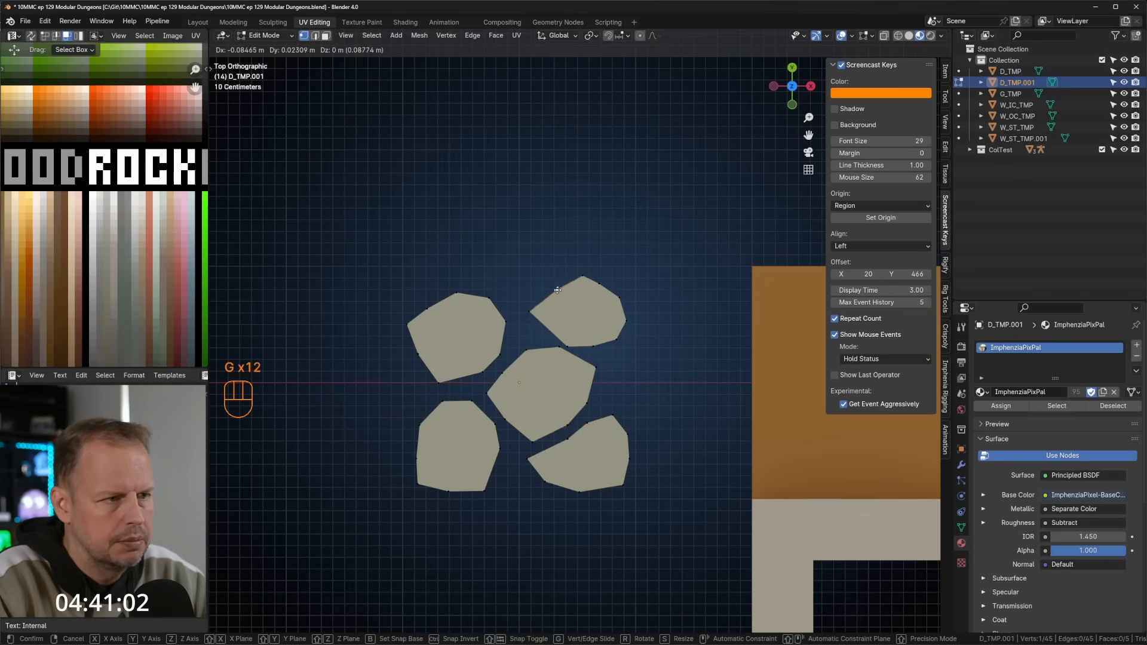
{"action": "left_click", "coordinate": [598, 285]}
{"action": "key", "text": "g"}
{"action": "left_click", "coordinate": [604, 283]}
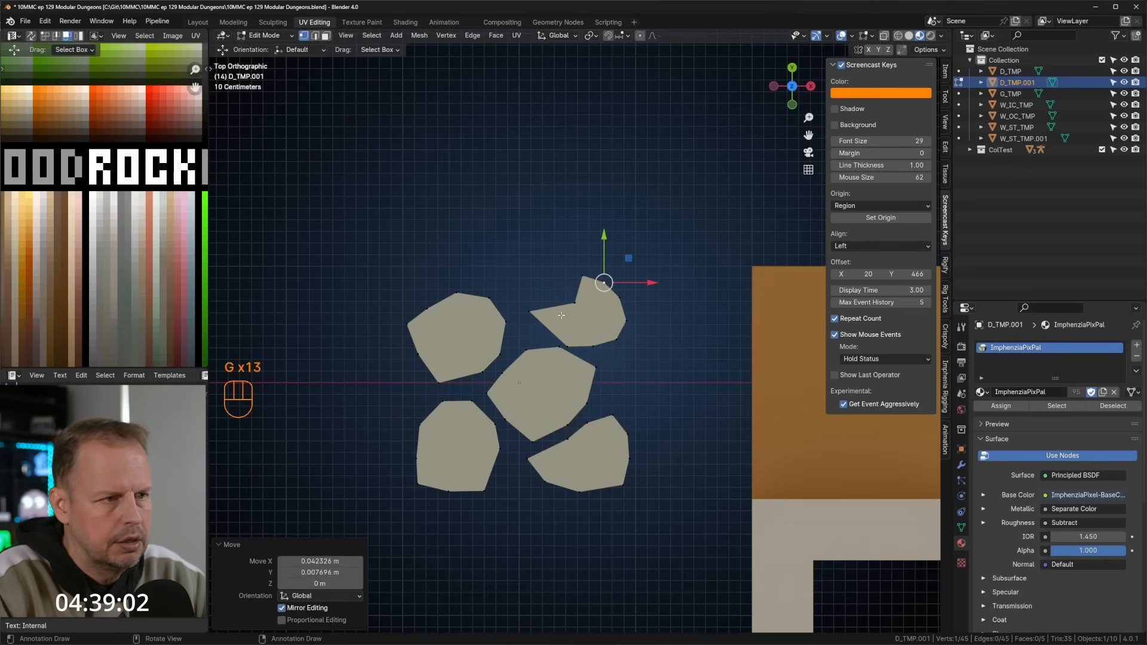
Add a vertex to each of the upper-right stone's two left-hand edges and move both to round its pointed end.
{"action": "key", "text": "ctrl+r"}
{"action": "left_click", "coordinate": [561, 310]}
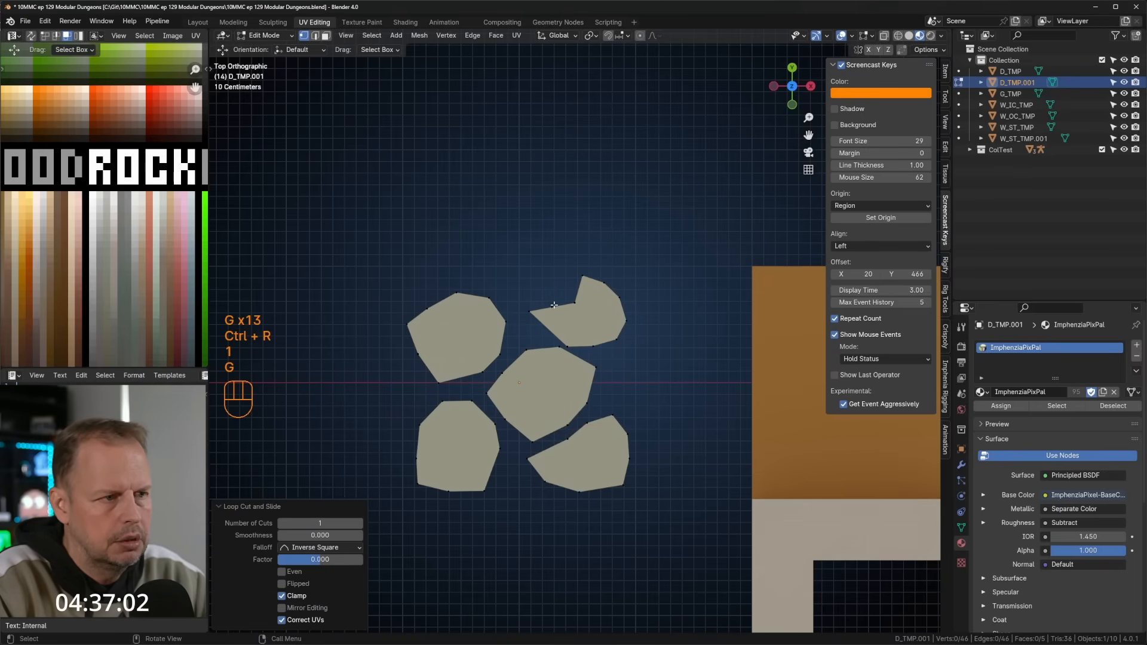
{"action": "key", "text": "g"}
{"action": "left_click", "coordinate": [550, 300]}
{"action": "key", "text": "ctrl+r"}
{"action": "left_click", "coordinate": [549, 327]}
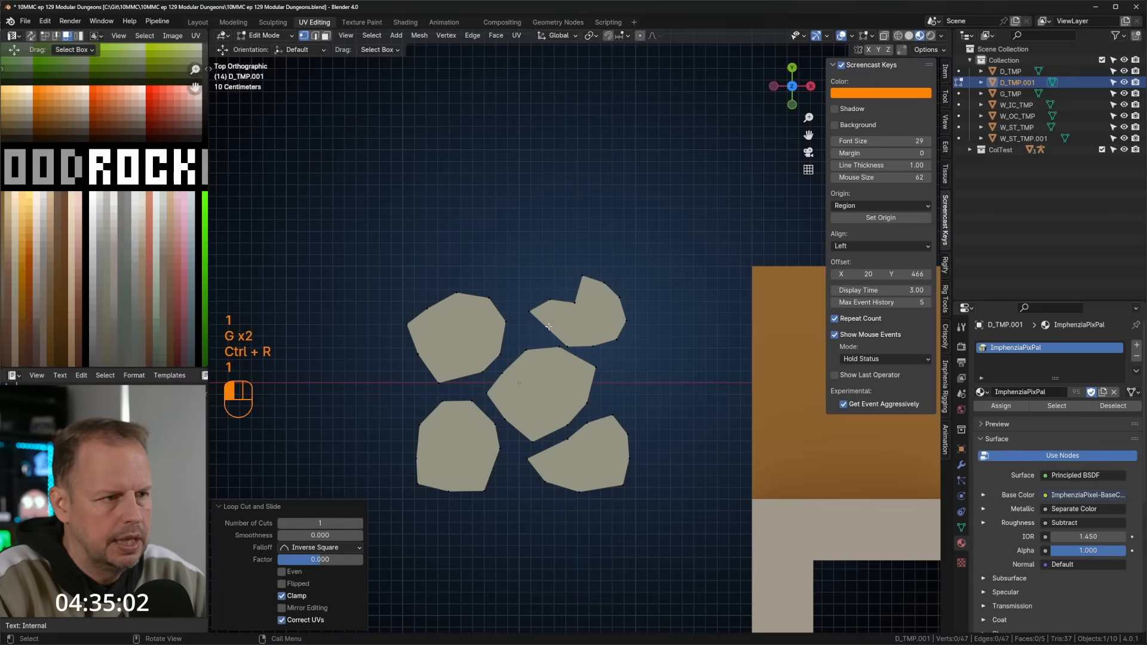
{"action": "key", "text": "g"}
{"action": "left_click", "coordinate": [569, 332]}
Reshape the lower edge and right side of the upper-right stone by moving four of its vertices.
{"action": "left_click", "coordinate": [568, 345]}
{"action": "key", "text": "g"}
{"action": "left_click", "coordinate": [572, 337]}
{"action": "left_click", "coordinate": [594, 346]}
{"action": "key", "text": "g"}
{"action": "left_click", "coordinate": [600, 356]}
{"action": "left_click", "coordinate": [619, 341]}
{"action": "key", "text": "g"}
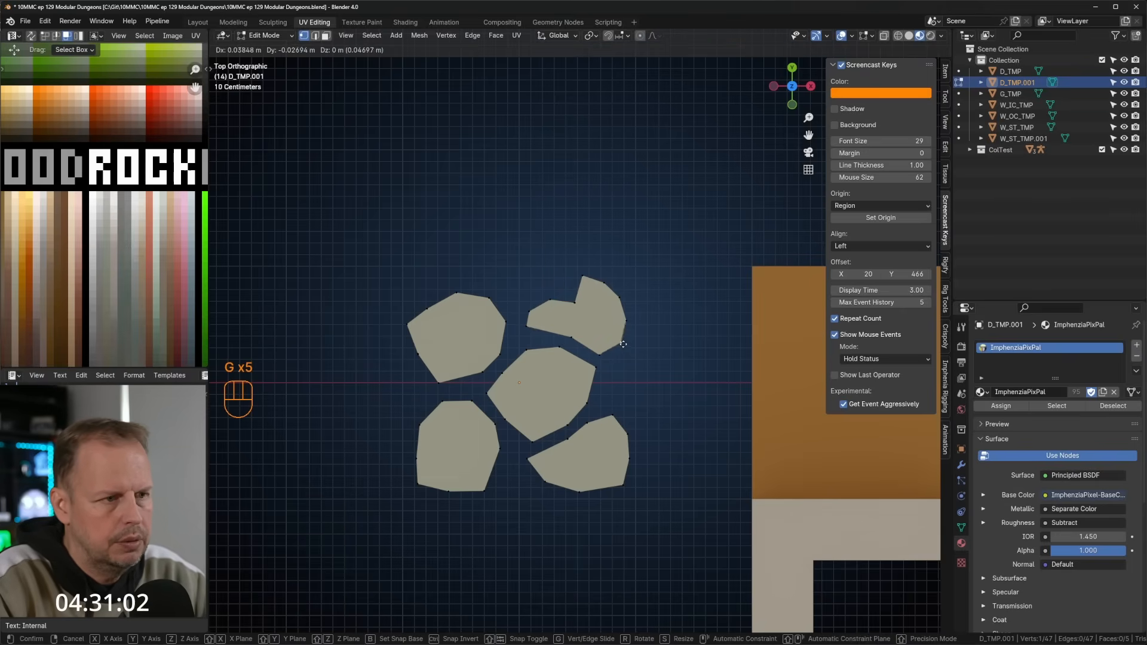
{"action": "left_click", "coordinate": [625, 345]}
{"action": "left_click", "coordinate": [627, 321]}
{"action": "key", "text": "g"}
{"action": "left_click", "coordinate": [629, 318]}
Move the upper-right stone's notch vertex and two upper-left vertices outward to fill out its smaller lobe.
{"action": "left_click", "coordinate": [574, 302]}
{"action": "key", "text": "g"}
{"action": "left_click", "coordinate": [570, 294]}
{"action": "left_click", "coordinate": [556, 295]}
{"action": "key", "text": "g"}
{"action": "left_click", "coordinate": [542, 279]}
{"action": "left_click", "coordinate": [529, 305]}
{"action": "key", "text": "g"}
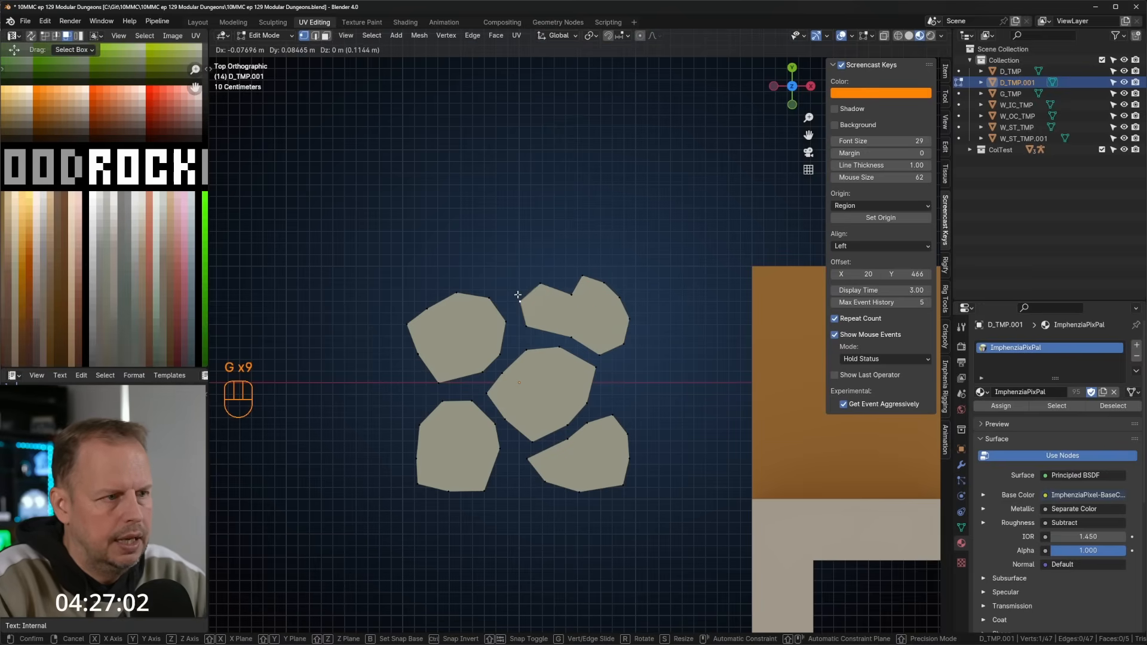
{"action": "left_click", "coordinate": [518, 295]}
Return to Object Mode and rename the stone pattern object as F_ROCKS.
{"action": "scroll", "coordinate": [519, 295], "scroll_direction": "down", "scroll_amount": 5}
{"action": "middle_click_drag", "start_coordinate": [633, 335], "coordinate": [550, 296]}
{"action": "key", "text": "Tab"}
{"action": "middle_click_drag", "start_coordinate": [712, 319], "coordinate": [594, 304]}
{"action": "key", "text": "F2"}
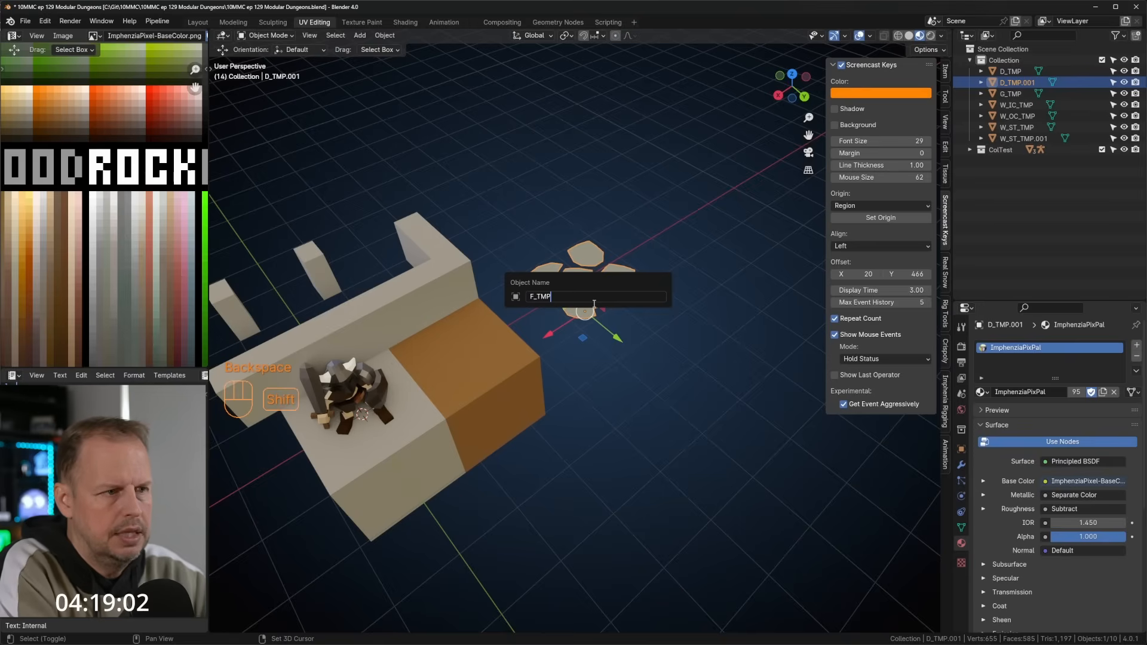
{"action": "type", "text": "F_TMP"}
{"action": "key", "text": "Return"}
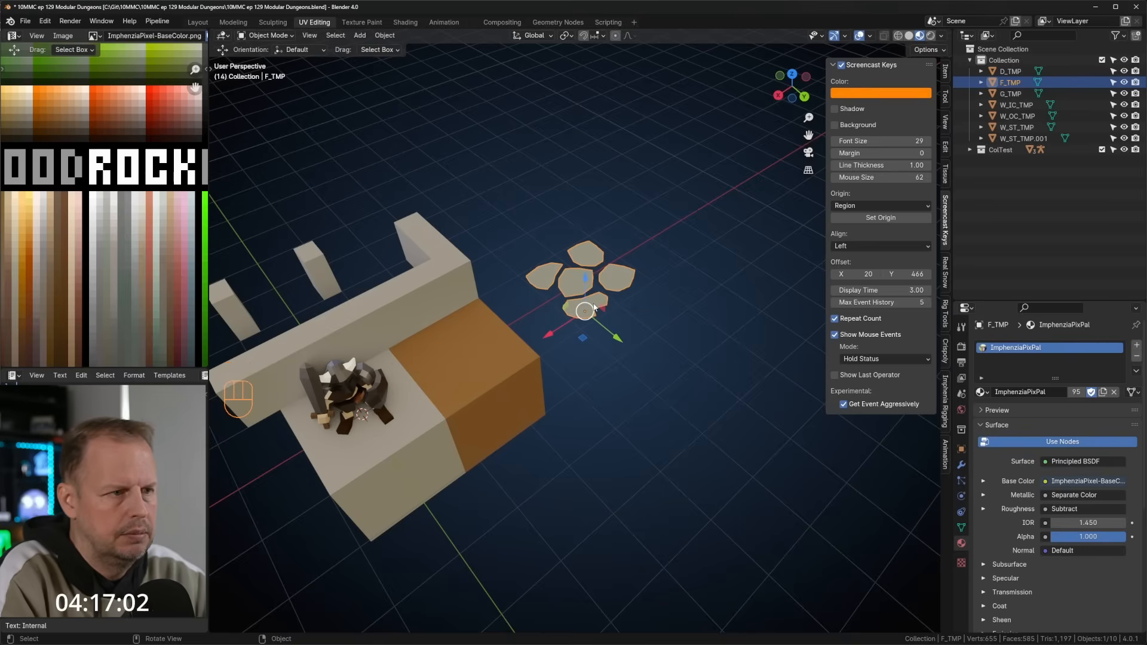
{"action": "key", "text": "F2"}
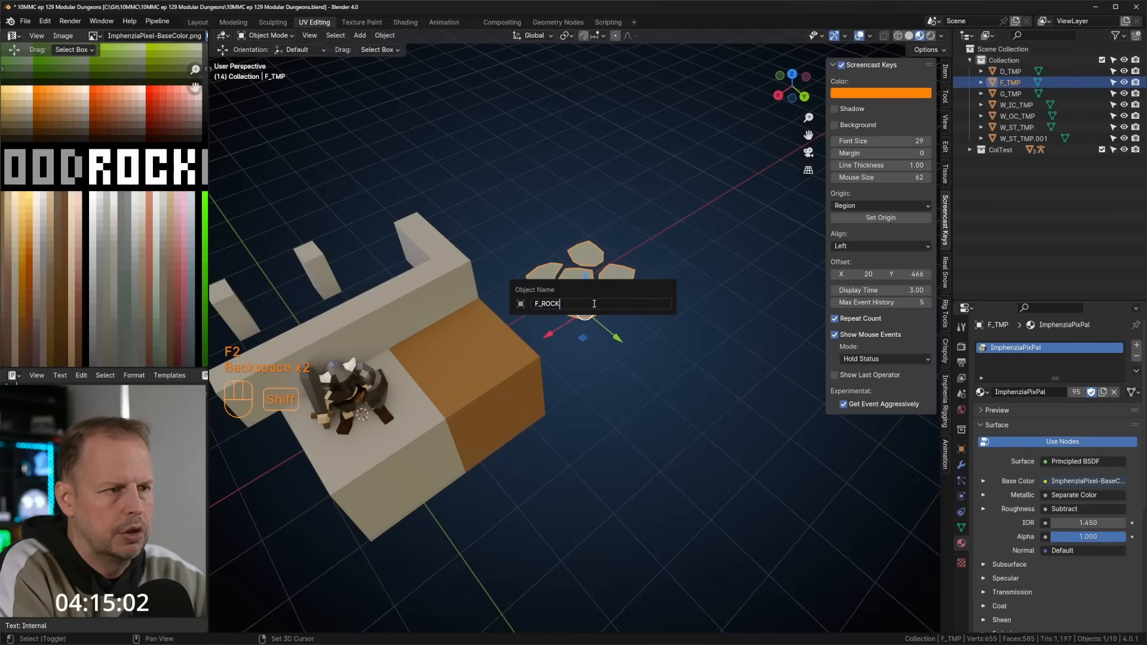
{"action": "type", "text": "F_ROCKS"}
{"action": "key", "text": "Return"}
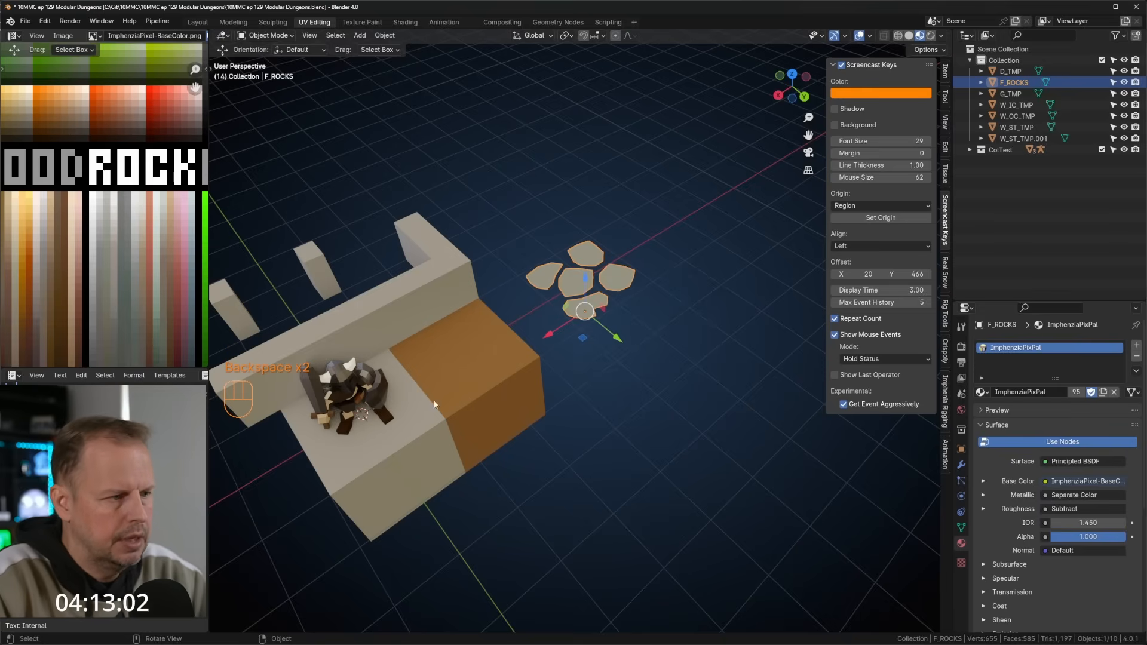
{"action": "left_click", "coordinate": [461, 386]}
{"action": "key", "text": "F2"}
{"action": "left_click", "coordinate": [482, 398]}
{"action": "key", "text": "F2"}
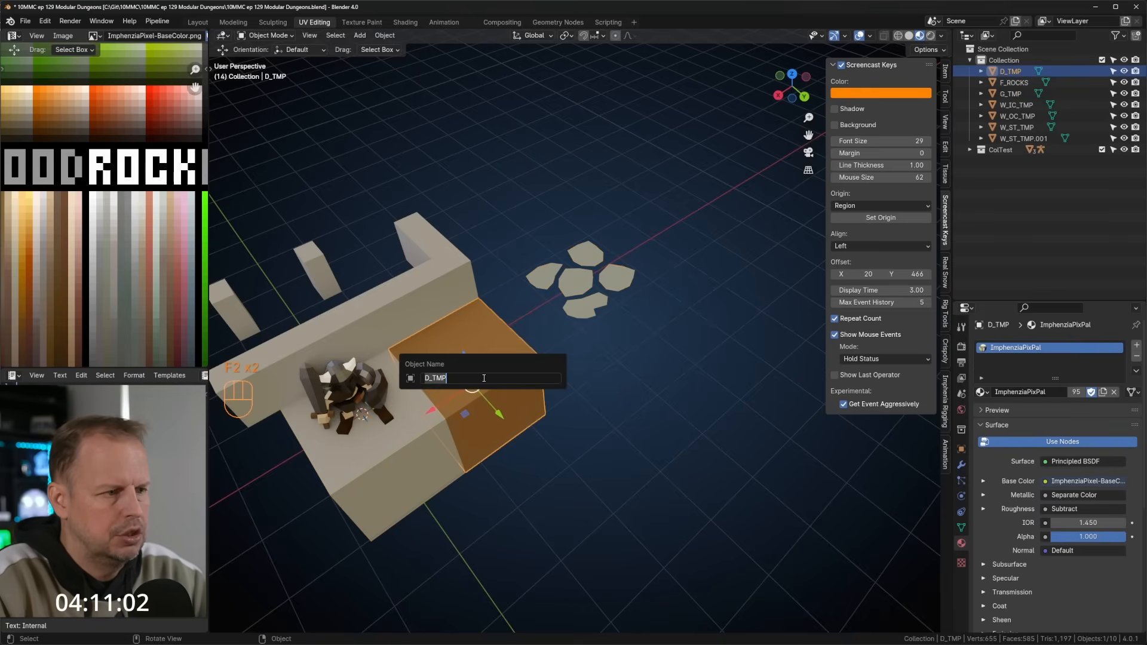
{"action": "left_click", "coordinate": [466, 382]}
{"action": "left_click", "coordinate": [573, 274]}
{"action": "key", "text": "F2"}
{"action": "key", "text": "Escape"}
Select all faces of the F_ROCKS stones in Edit Mode and extrude them upward by about 0.07 m.
{"action": "mouse_move", "coordinate": [648, 319]}
{"action": "middle_mouse_down"}
{"action": "mouse_move", "coordinate": [595, 317]}
{"action": "mouse_move", "coordinate": [636, 311]}
{"action": "middle_mouse_up"}
{"action": "scroll", "coordinate": [637, 311], "scroll_direction": "up", "scroll_amount": 5}
{"action": "key", "text": "Tab"}
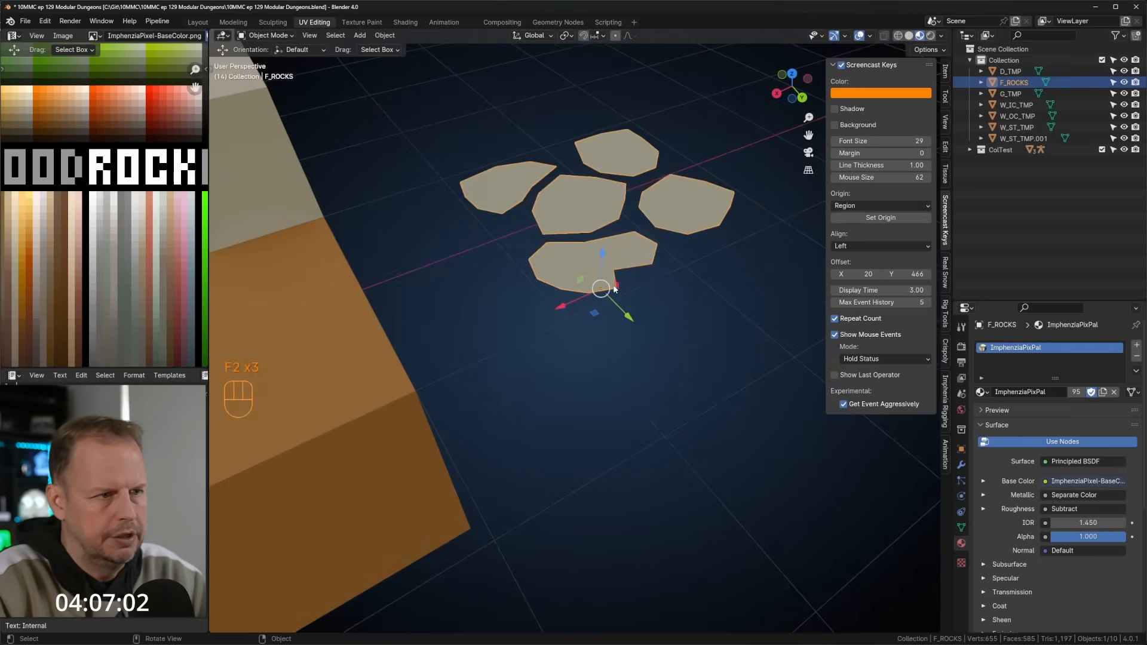
{"action": "key", "text": "3"}
{"action": "scroll", "coordinate": [609, 281], "scroll_direction": "down", "scroll_amount": 1}
{"action": "left_click", "coordinate": [582, 278]}
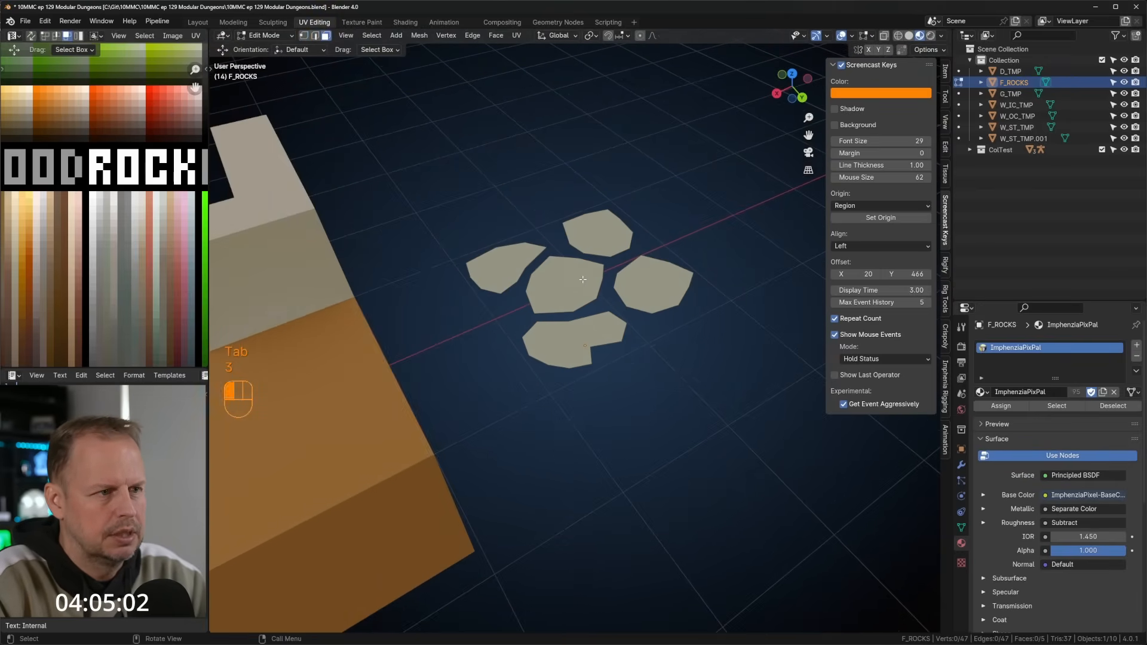
{"action": "key", "text": "Tab"}
{"action": "key", "text": "Tab"}
{"action": "key", "text": "a"}
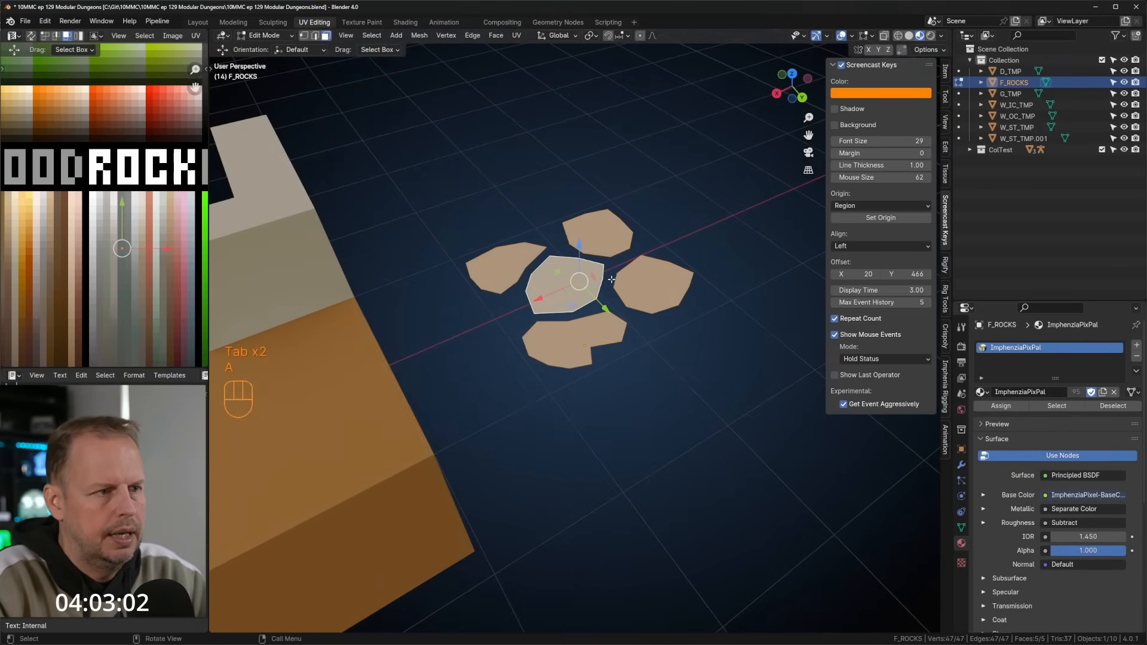
{"action": "scroll", "coordinate": [582, 278], "scroll_direction": "up", "scroll_amount": 2}
{"action": "key", "text": "e"}
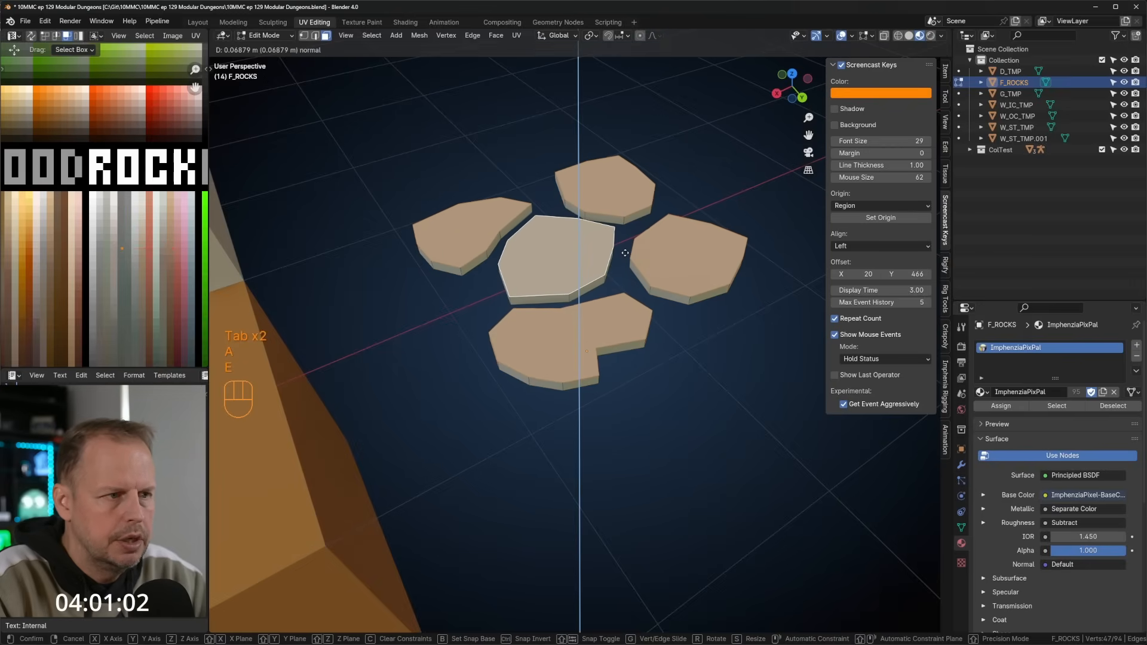
{"action": "left_click", "coordinate": [627, 263]}
Bevel the top vertex at the middle stone's nearest corner to cut the corner off.
{"action": "scroll", "coordinate": [627, 264], "scroll_direction": "up", "scroll_amount": 1}
{"action": "scroll", "coordinate": [627, 263], "scroll_direction": "up", "scroll_amount": 1}
{"action": "scroll", "coordinate": [628, 263], "scroll_direction": "down", "scroll_amount": 1}
{"action": "middle_click_drag", "start_coordinate": [628, 264], "coordinate": [558, 236]}
{"action": "key", "text": "1"}
{"action": "left_click", "coordinate": [520, 312]}
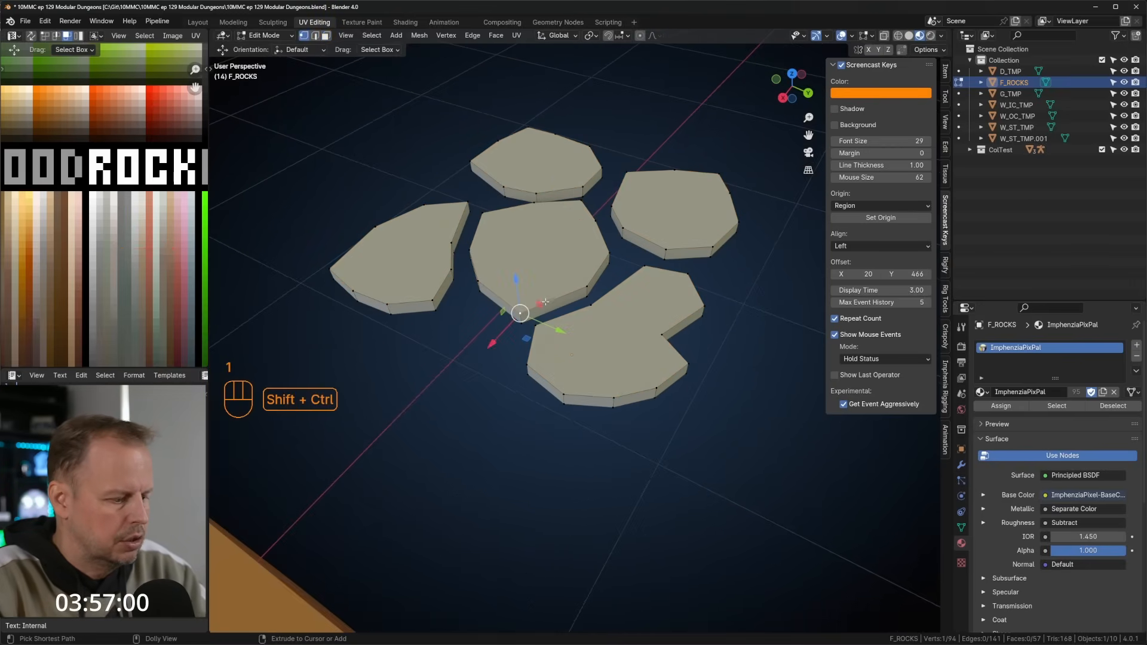
{"action": "key", "text": "shift+ctrl+b"}
{"action": "left_click", "coordinate": [554, 289]}
Slide two of the middle stone's new bevel vertices along their edges to reshape the chipped corner.
{"action": "key", "text": "1"}
{"action": "left_click", "coordinate": [529, 309]}
{"action": "key", "text": "g"}
{"action": "key", "text": "g"}
{"action": "left_click", "coordinate": [557, 299]}
{"action": "left_click", "coordinate": [513, 308]}
{"action": "key", "text": "g"}
{"action": "key", "text": "g"}
{"action": "left_click", "coordinate": [497, 297]}
Bevel two adjoining top edges at the near corner of the pointed left-hand stone by about 0.03 m.
{"action": "key", "text": "2"}
{"action": "left_click", "coordinate": [444, 286]}
{"action": "left_click", "coordinate": [418, 300], "text": "shift"}
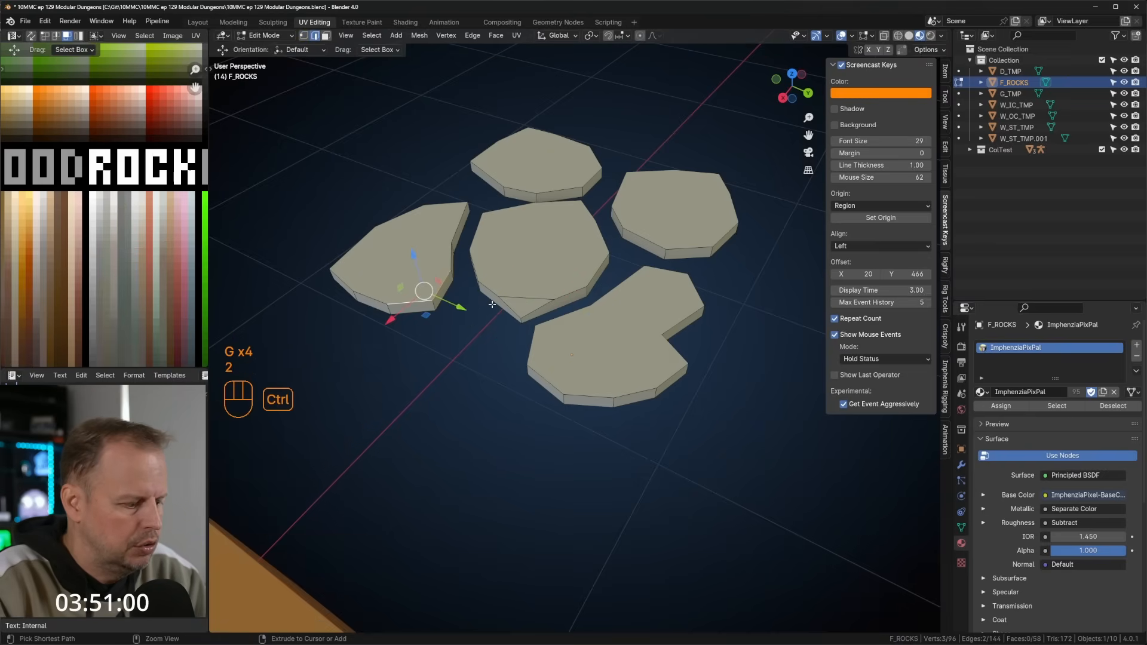
{"action": "key", "text": "ctrl+b"}
{"action": "left_click", "coordinate": [502, 296]}
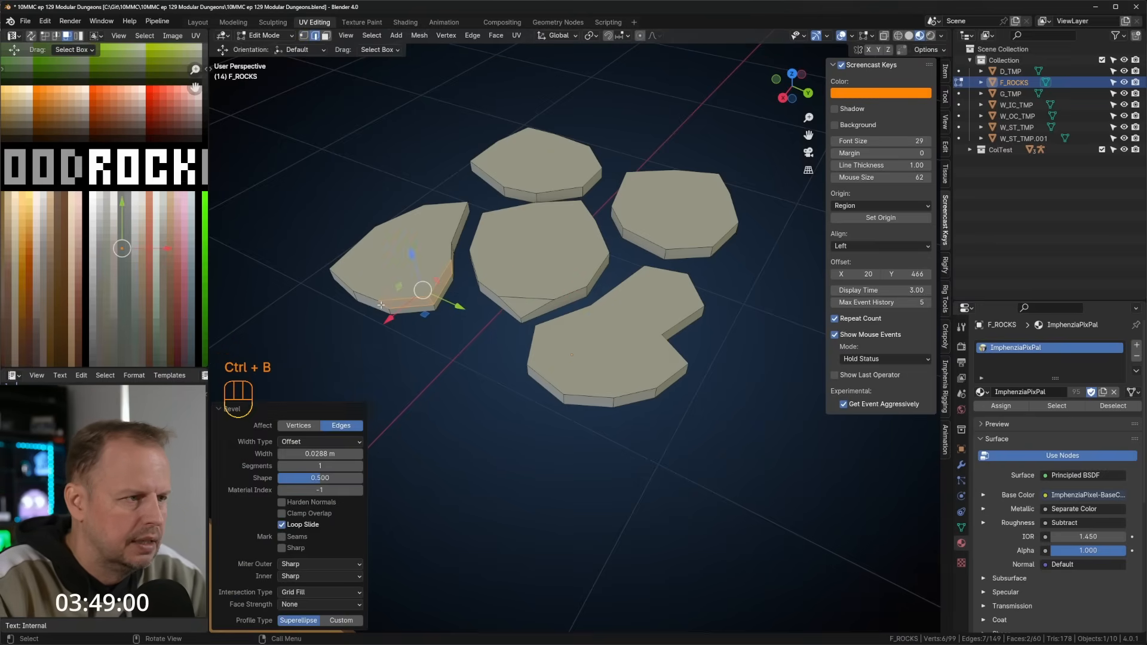
Slide the two end vertices of the pointed stone's bevel along their edges to lengthen the chamfer.
{"action": "key", "text": "1"}
{"action": "left_click", "coordinate": [379, 300]}
{"action": "key", "text": "g"}
{"action": "key", "text": "g"}
{"action": "left_click", "coordinate": [370, 298]}
{"action": "left_click", "coordinate": [445, 261]}
{"action": "key", "text": "g"}
{"action": "key", "text": "g"}
{"action": "left_click", "coordinate": [441, 254]}
Shift the corner vertex between the pointed stone's two bevel faces to widen the chamfer.
{"action": "left_click", "coordinate": [434, 306]}
{"action": "key", "text": "g"}
{"action": "key", "text": "g"}
{"action": "key", "text": "g"}
{"action": "left_click", "coordinate": [431, 301]}
{"action": "key", "text": "g"}
{"action": "left_click", "coordinate": [431, 301]}
Bevel the two adjoining top edges at the near corner of the stone on the opposite side.
{"action": "middle_click_drag", "start_coordinate": [431, 301], "coordinate": [513, 303]}
{"action": "middle_click_drag", "start_coordinate": [424, 382], "coordinate": [451, 407]}
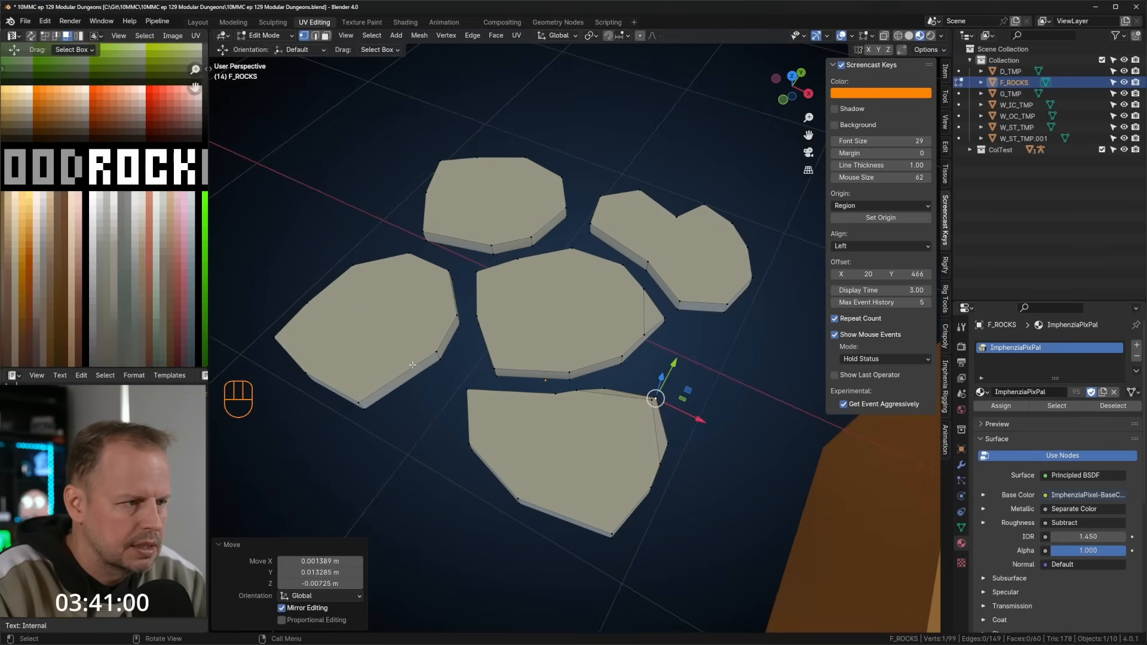
{"action": "key", "text": "2"}
{"action": "middle_click_drag", "start_coordinate": [354, 383], "coordinate": [413, 358], "text": "shift"}
{"action": "key", "text": "ctrl+b"}
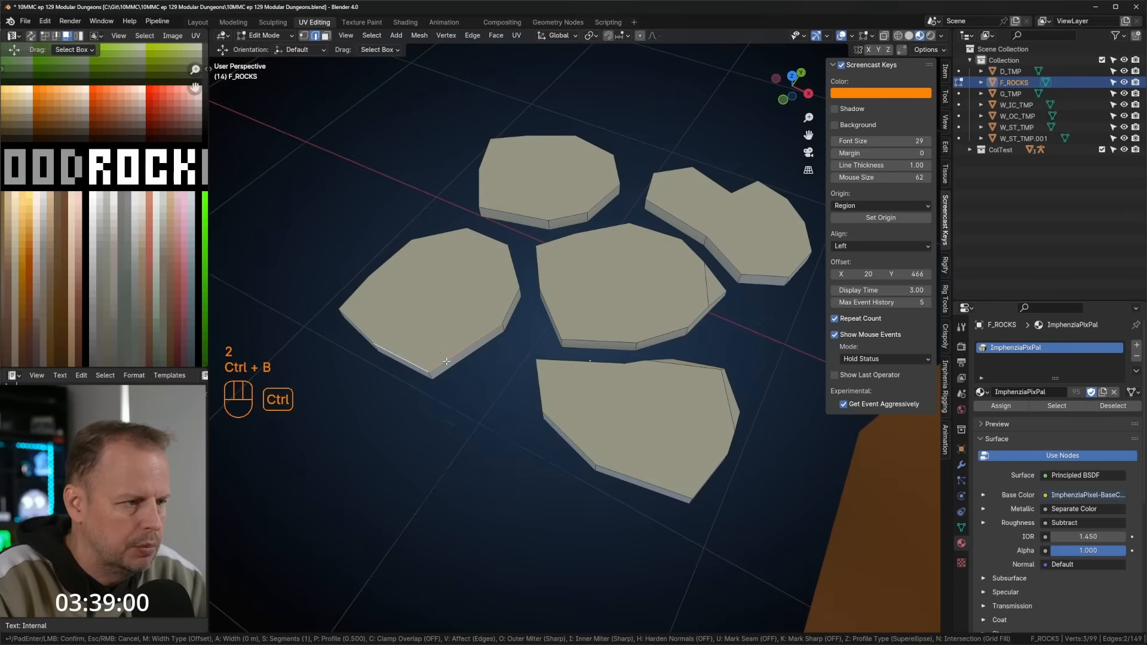
{"action": "left_click", "coordinate": [461, 355]}
Slide the two end vertices of the left-hand stone's new bevel along its edges.
{"action": "key", "text": "1"}
{"action": "left_click", "coordinate": [507, 316]}
{"action": "key", "text": "g"}
{"action": "key", "text": "g"}
{"action": "left_click", "coordinate": [511, 305]}
{"action": "left_click", "coordinate": [365, 328]}
{"action": "key", "text": "g"}
{"action": "key", "text": "g"}
{"action": "left_click", "coordinate": [362, 325]}
In top view, move the lower-left stone's bevelled corner vertex and its two uppermost vertices inward.
{"action": "left_click", "coordinate": [431, 364]}
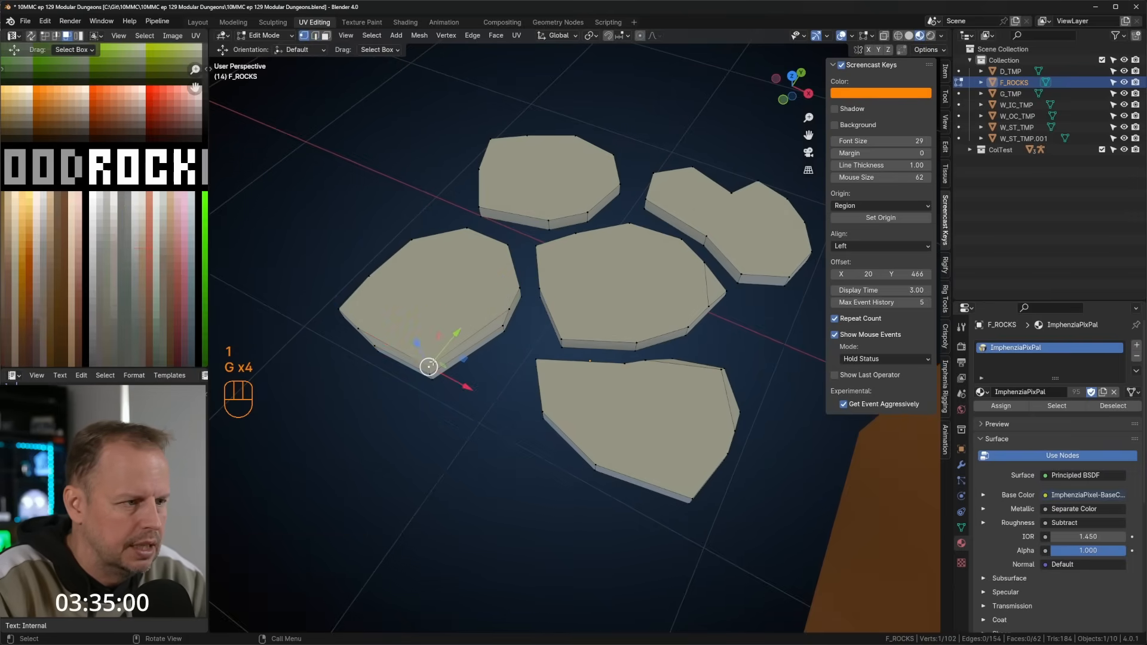
{"action": "key", "text": "KP_7"}
{"action": "key", "text": "g"}
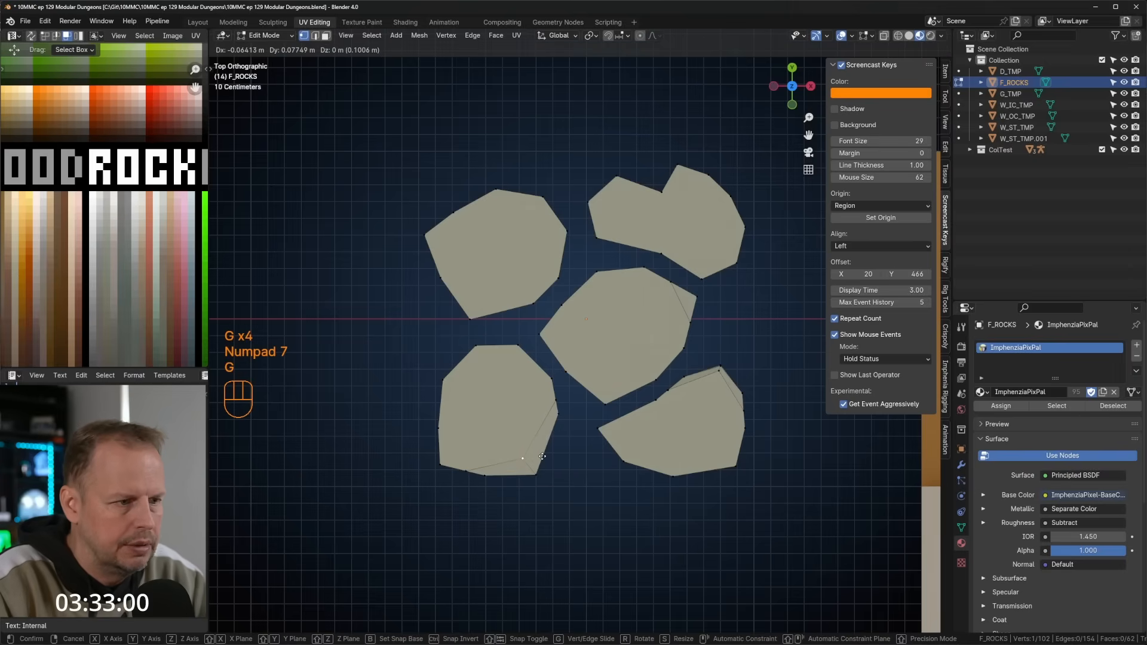
{"action": "left_click", "coordinate": [543, 458]}
{"action": "left_click", "coordinate": [475, 347]}
{"action": "key", "text": "g"}
{"action": "left_click", "coordinate": [476, 353]}
{"action": "left_click", "coordinate": [518, 346]}
{"action": "key", "text": "g"}
{"action": "left_click", "coordinate": [516, 350]}
Move the upper-left stone's bottom, upper-right and top vertices inward to slope its sides.
{"action": "left_click", "coordinate": [474, 320]}
{"action": "key", "text": "g"}
{"action": "left_click", "coordinate": [481, 308]}
{"action": "left_click", "coordinate": [541, 192]}
{"action": "key", "text": "g"}
{"action": "left_click", "coordinate": [533, 204]}
{"action": "left_click", "coordinate": [496, 188]}
{"action": "key", "text": "g"}
{"action": "left_click", "coordinate": [493, 194]}
Move two upper-left vertices of the upper-right stone and the middle stone's leftmost vertex inward.
{"action": "left_click", "coordinate": [596, 196]}
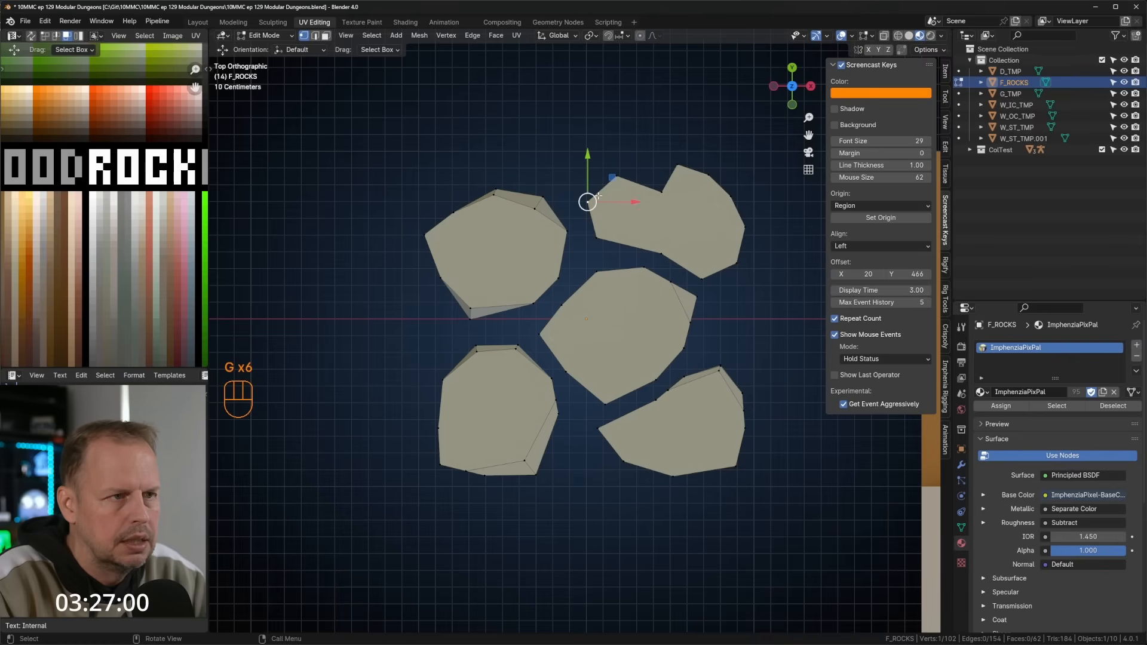
{"action": "key", "text": "g"}
{"action": "left_click", "coordinate": [609, 189]}
{"action": "key", "text": "g"}
{"action": "left_click", "coordinate": [620, 183]}
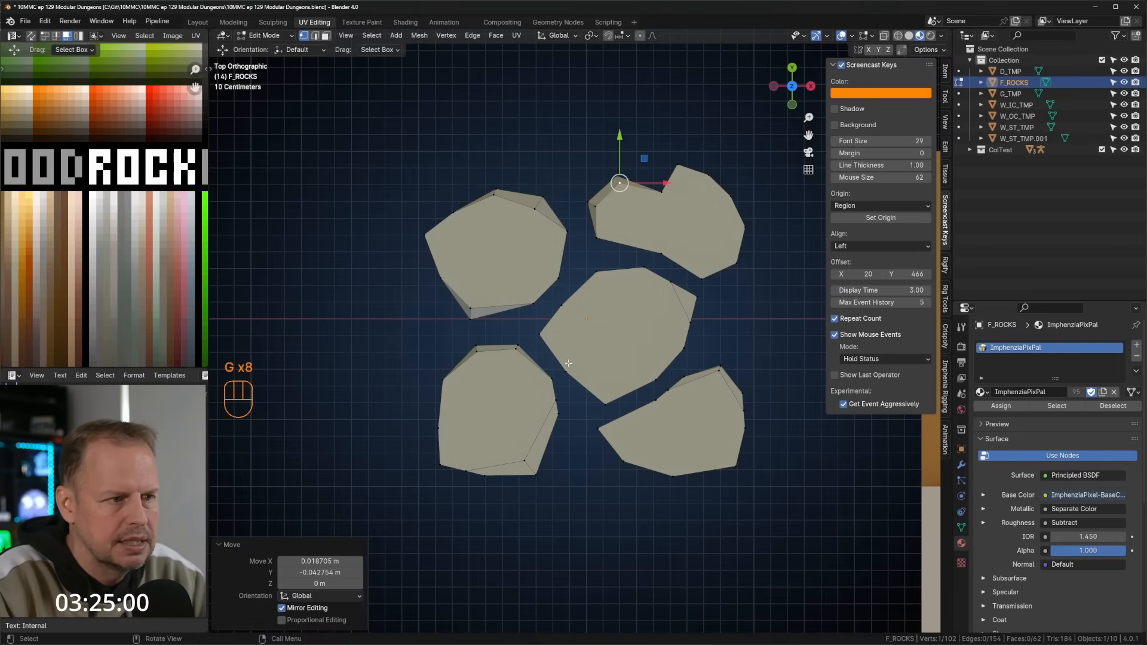
{"action": "left_click", "coordinate": [541, 333]}
{"action": "key", "text": "g"}
{"action": "left_click", "coordinate": [549, 333]}
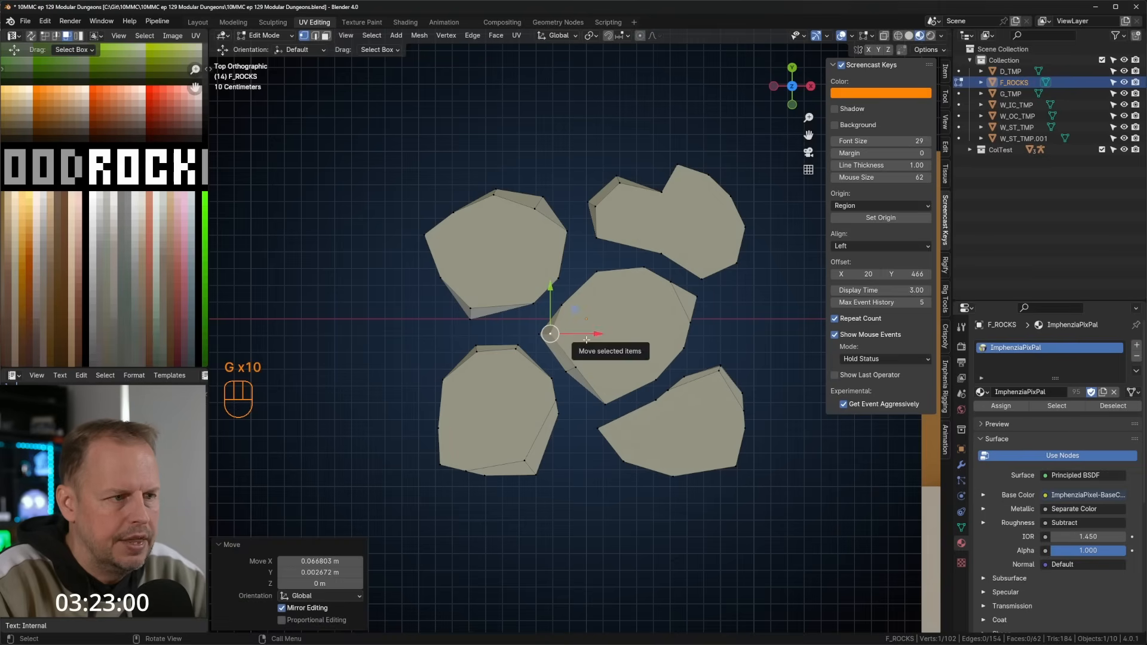
Select all faces similar in area to the middle stone's slanted left side, with a threshold of 0.0049.
{"action": "key", "text": "3"}
{"action": "left_click", "coordinate": [561, 353]}
{"action": "key", "text": "shift+g"}
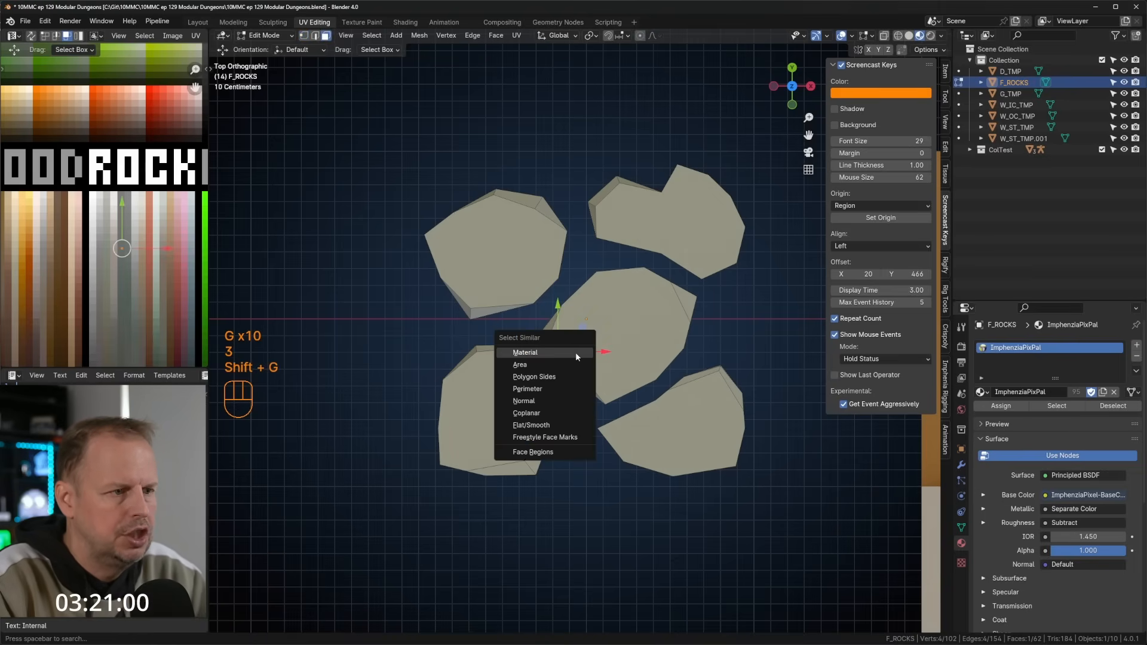
{"action": "left_click", "coordinate": [562, 365]}
{"action": "middle_click_drag", "start_coordinate": [707, 311], "coordinate": [686, 276]}
{"action": "left_click_drag", "start_coordinate": [320, 620], "coordinate": [329, 621]}
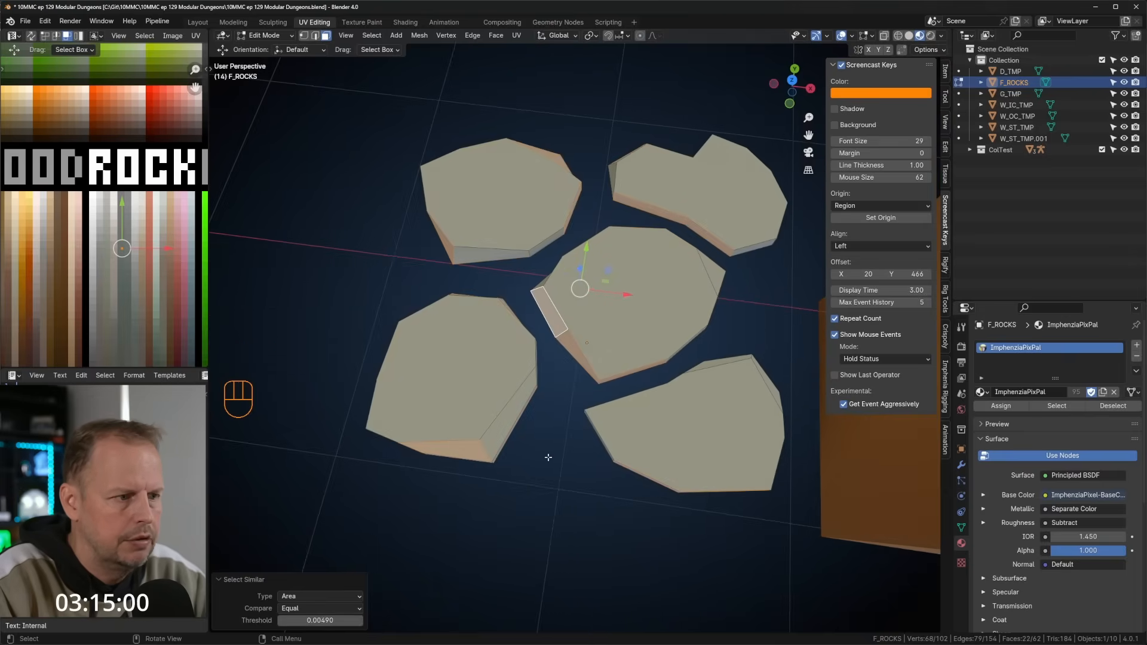
Add the missing bevel faces to the selection and move the selected faces' UVs to a lighter grey on the palette.
{"action": "middle_click_drag", "start_coordinate": [589, 416], "coordinate": [522, 379]}
{"action": "left_click", "coordinate": [420, 284], "text": "shift"}
{"action": "middle_click_drag", "start_coordinate": [529, 329], "coordinate": [424, 292]}
{"action": "left_click", "coordinate": [421, 292], "text": "shift"}
{"action": "left_click", "coordinate": [450, 283], "text": "shift"}
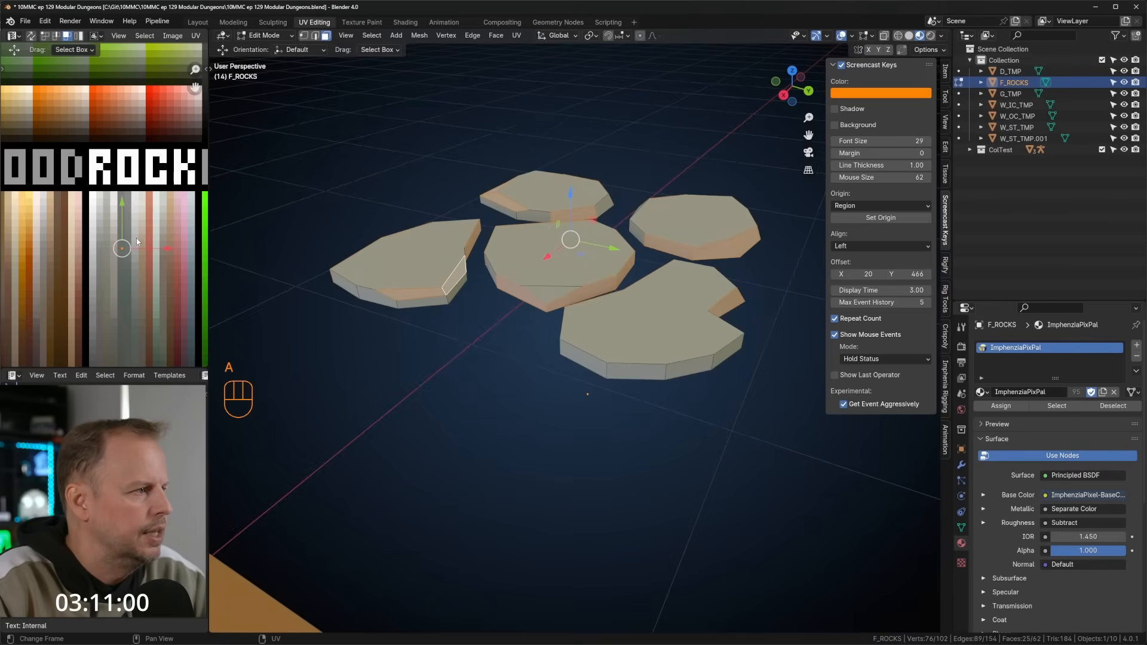
{"action": "key", "text": "g"}
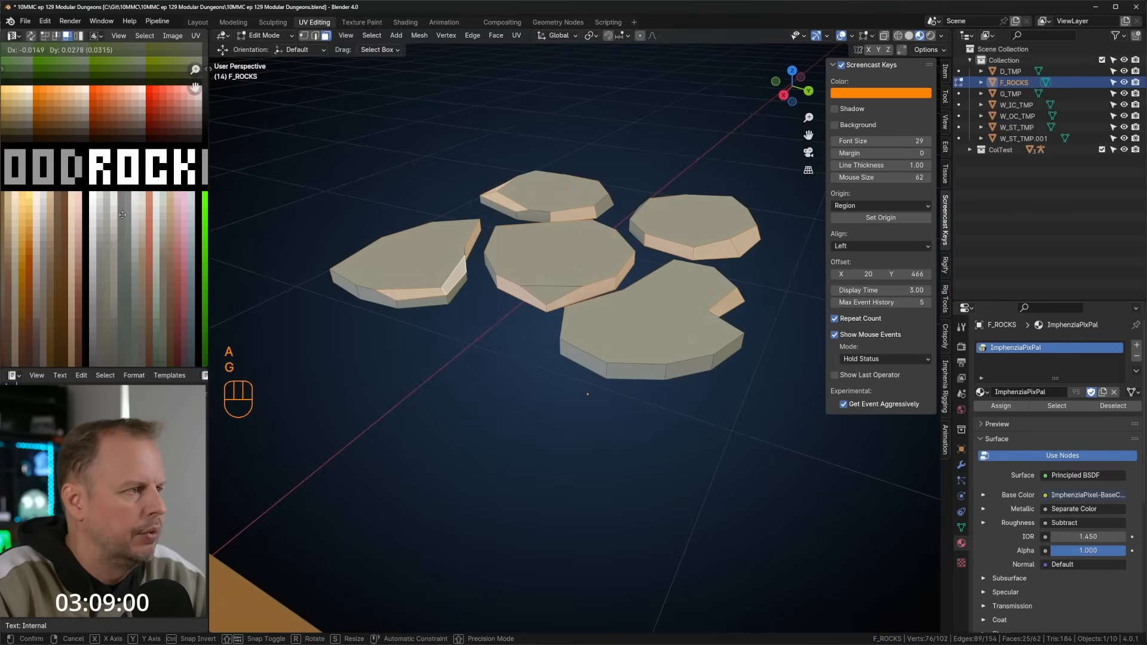
{"action": "left_click", "coordinate": [117, 227]}
{"action": "key", "text": "Tab"}
Examine the shaded stones together with the ground tile and the orange tile from several angles.
{"action": "scroll", "coordinate": [694, 346], "scroll_direction": "down", "scroll_amount": 3}
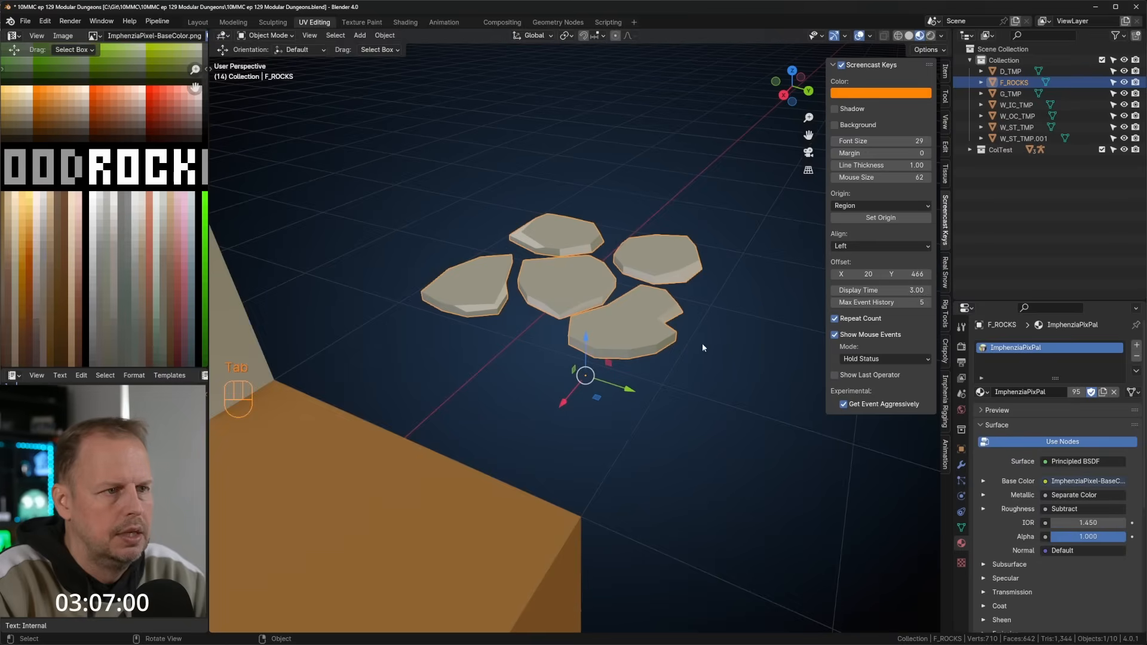
{"action": "middle_click_drag", "start_coordinate": [693, 349], "coordinate": [636, 377]}
{"action": "key", "text": "Tab"}
{"action": "scroll", "coordinate": [662, 487], "scroll_direction": "down", "scroll_amount": 3}
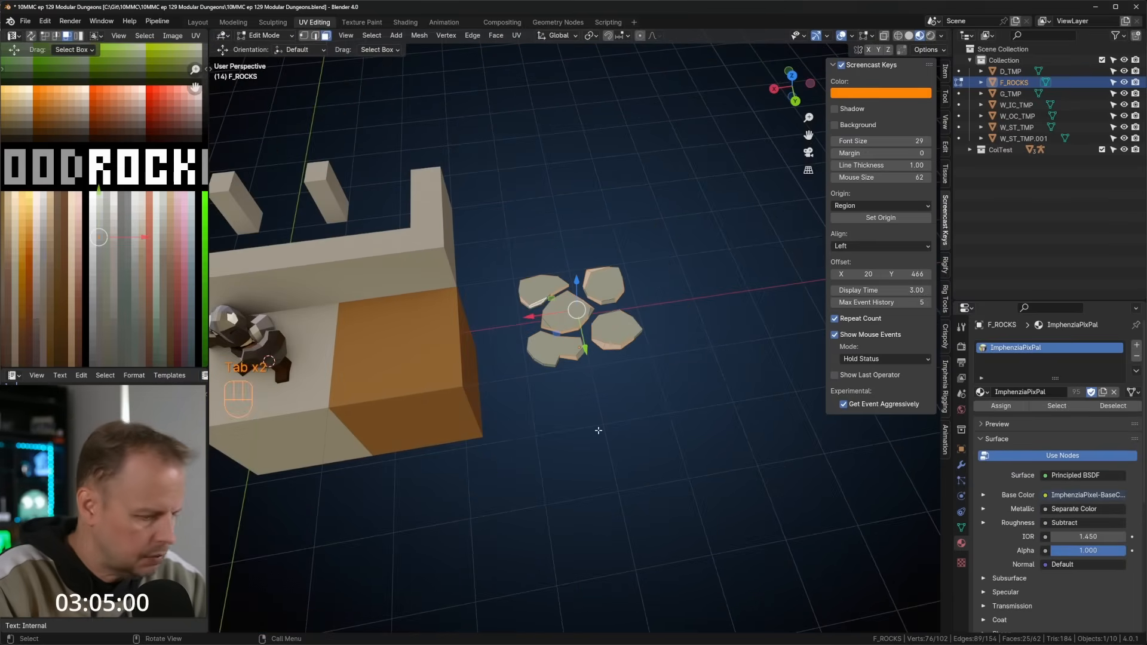
{"action": "middle_click_drag", "start_coordinate": [557, 367], "coordinate": [584, 354]}
{"action": "middle_click_drag", "start_coordinate": [514, 346], "coordinate": [550, 316], "text": "shift"}
{"action": "key", "text": "Tab"}
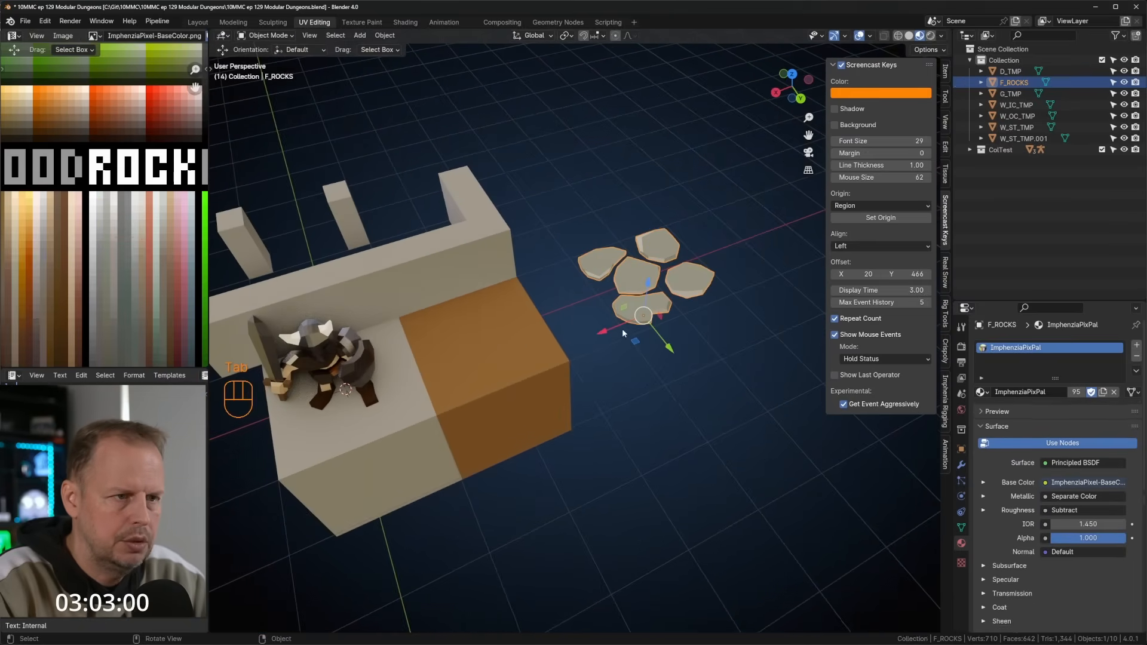
{"action": "left_click", "coordinate": [403, 372]}
{"action": "middle_click_drag", "start_coordinate": [439, 372], "coordinate": [562, 317], "text": "shift"}
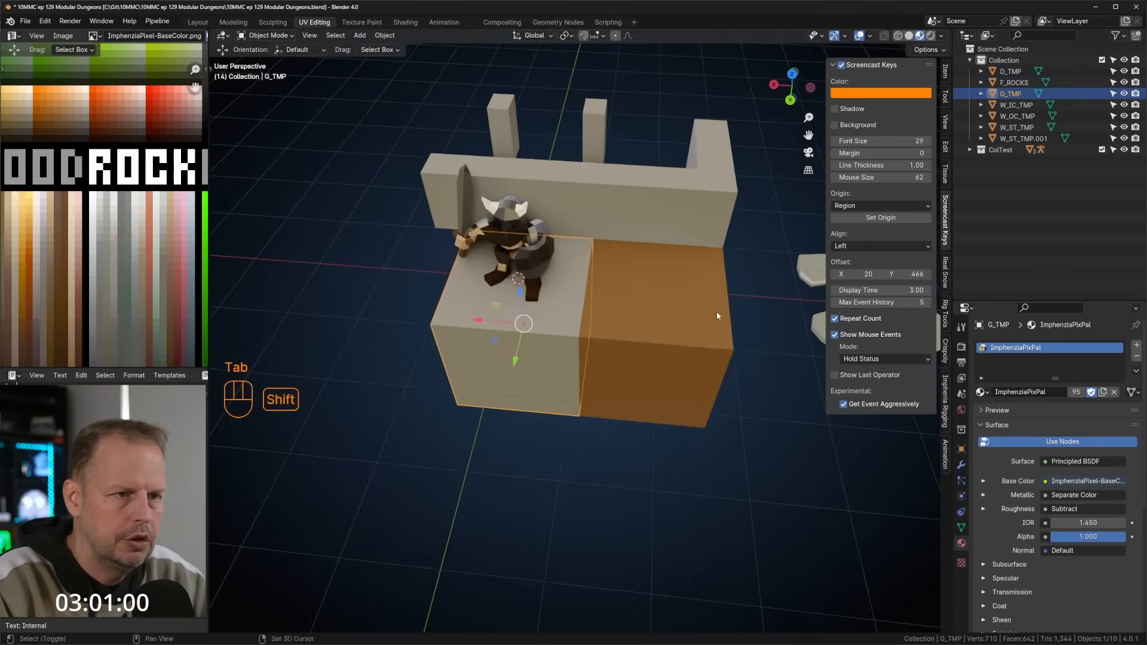
{"action": "middle_click_drag", "start_coordinate": [716, 314], "coordinate": [402, 305], "text": "shift"}
{"action": "left_click", "coordinate": [401, 306]}
{"action": "key", "text": "Tab"}
{"action": "key", "text": "Tab"}
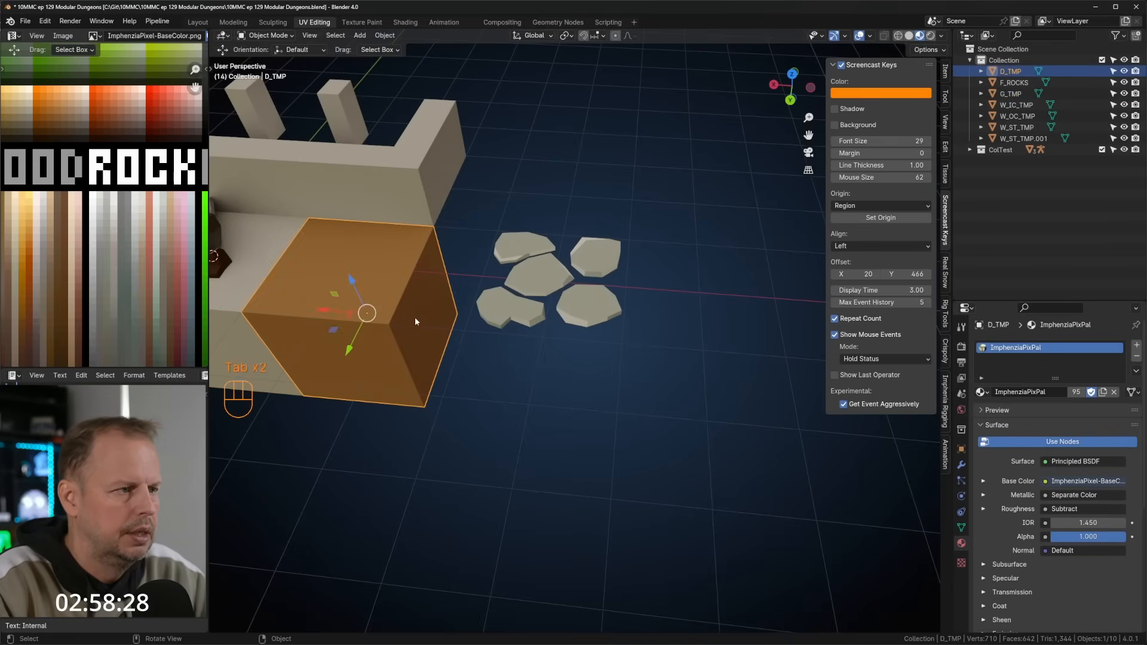
Duplicate the orange tile and place the copy 5 m away along the X axis, on the far side of the stones.
{"action": "key", "text": "shift+d"}
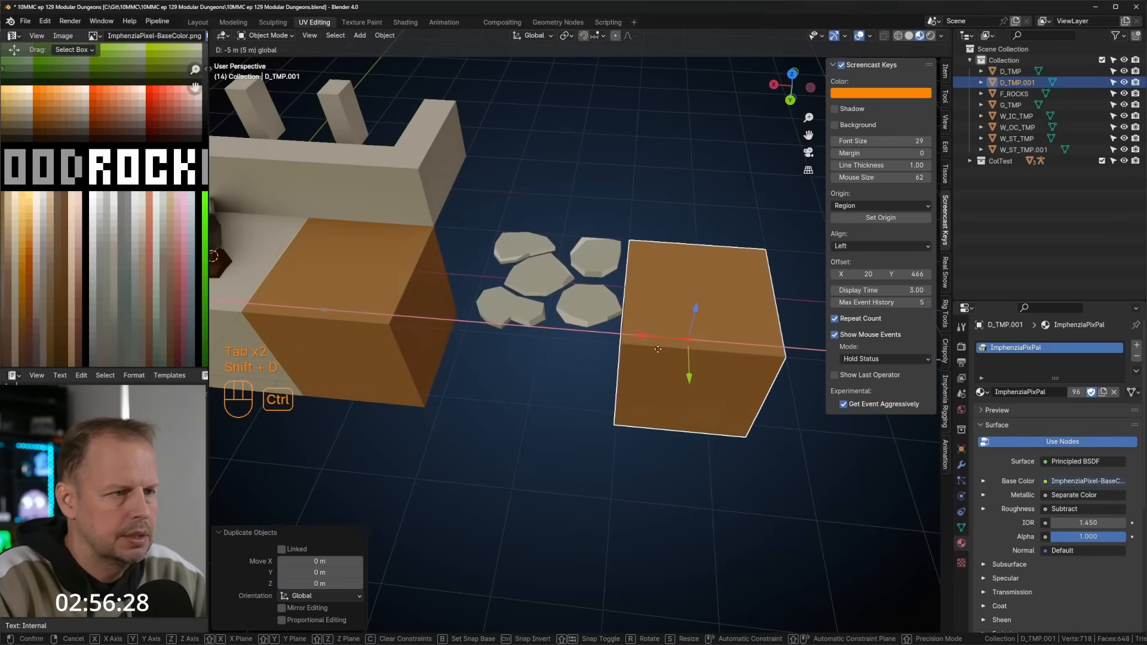
{"action": "left_click", "coordinate": [622, 348]}
{"action": "middle_click_drag", "start_coordinate": [622, 349], "coordinate": [643, 302]}
Duplicate the copied tile's top face in place and delete the cube's original linked faces, keeping only the flat top.
{"action": "key", "text": "Tab"}
{"action": "left_click", "coordinate": [599, 288]}
{"action": "key", "text": "shift+d"}
{"action": "right_click", "coordinate": [643, 302]}
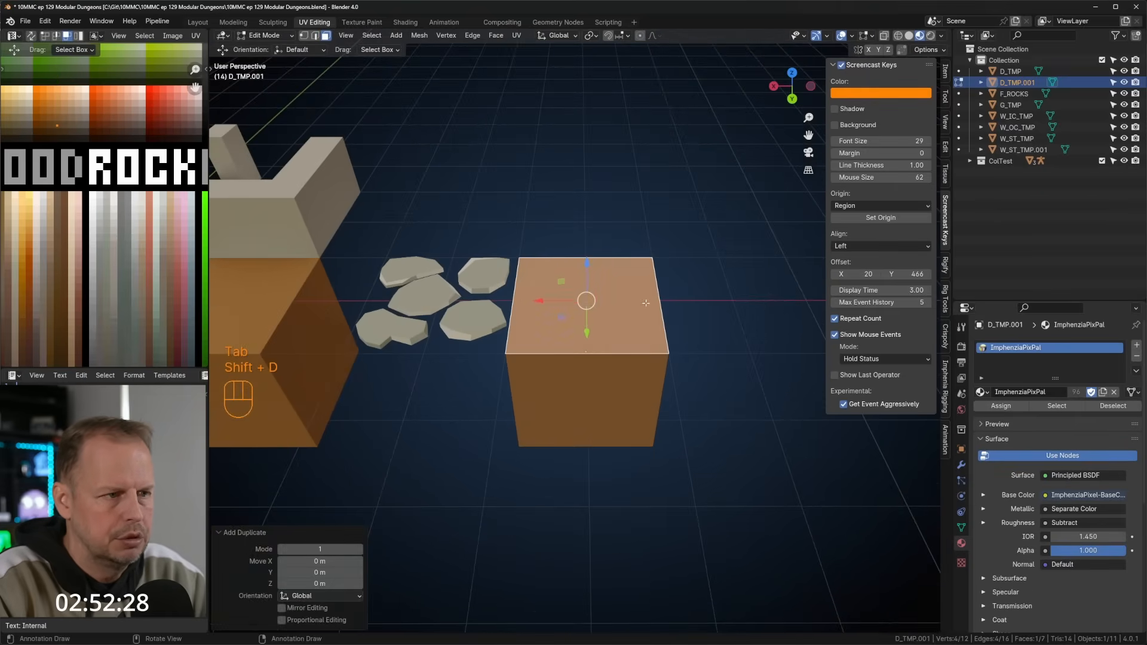
{"action": "left_click", "coordinate": [543, 422]}
{"action": "key", "text": "l"}
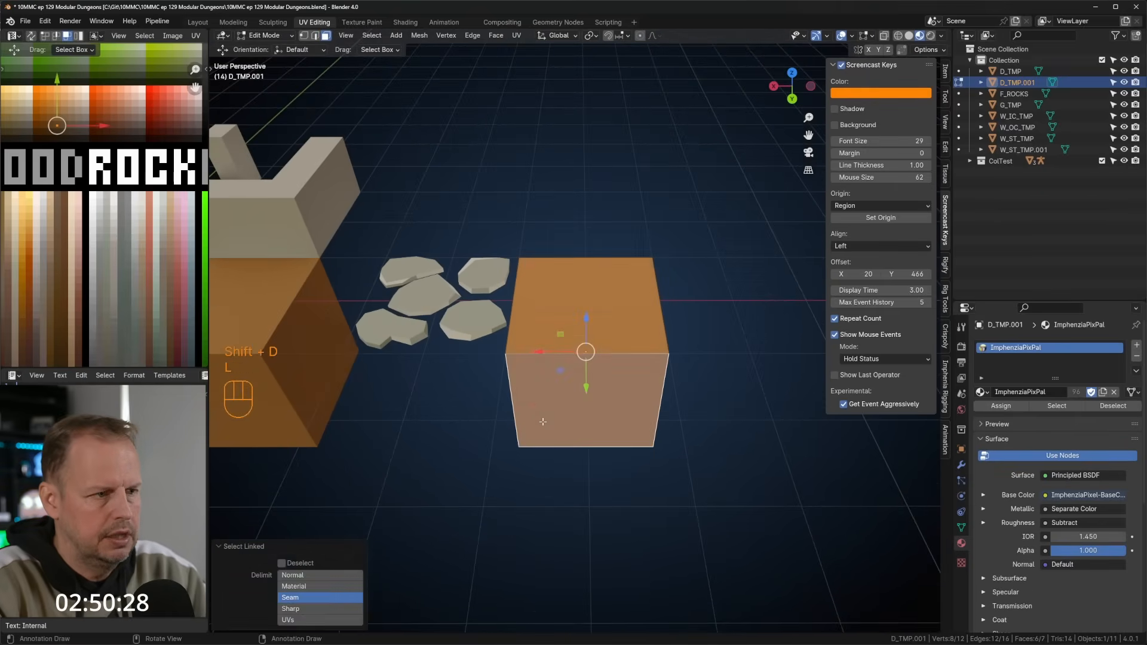
{"action": "key", "text": "Delete"}
{"action": "left_click", "coordinate": [519, 321]}
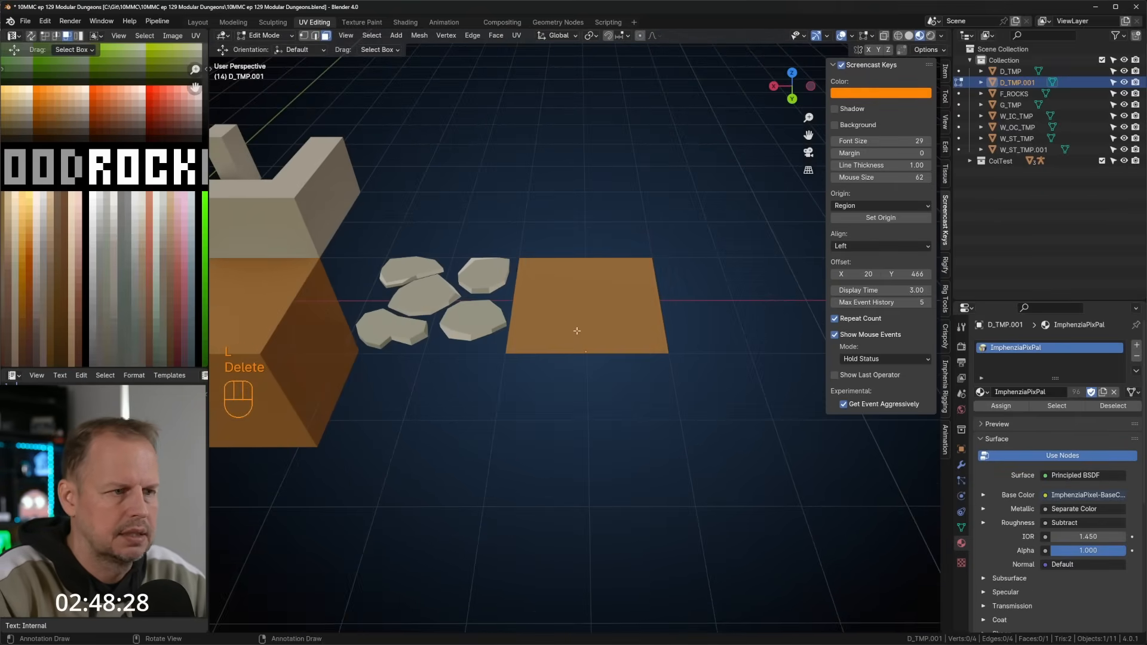
Divide the flat orange square into four equal strips with three evenly spaced, centred loop cuts.
{"action": "scroll", "coordinate": [572, 325], "scroll_direction": "up", "scroll_amount": 3}
{"action": "key", "text": "ctrl+r"}
{"action": "scroll", "coordinate": [658, 291], "scroll_direction": "up", "scroll_amount": 3}
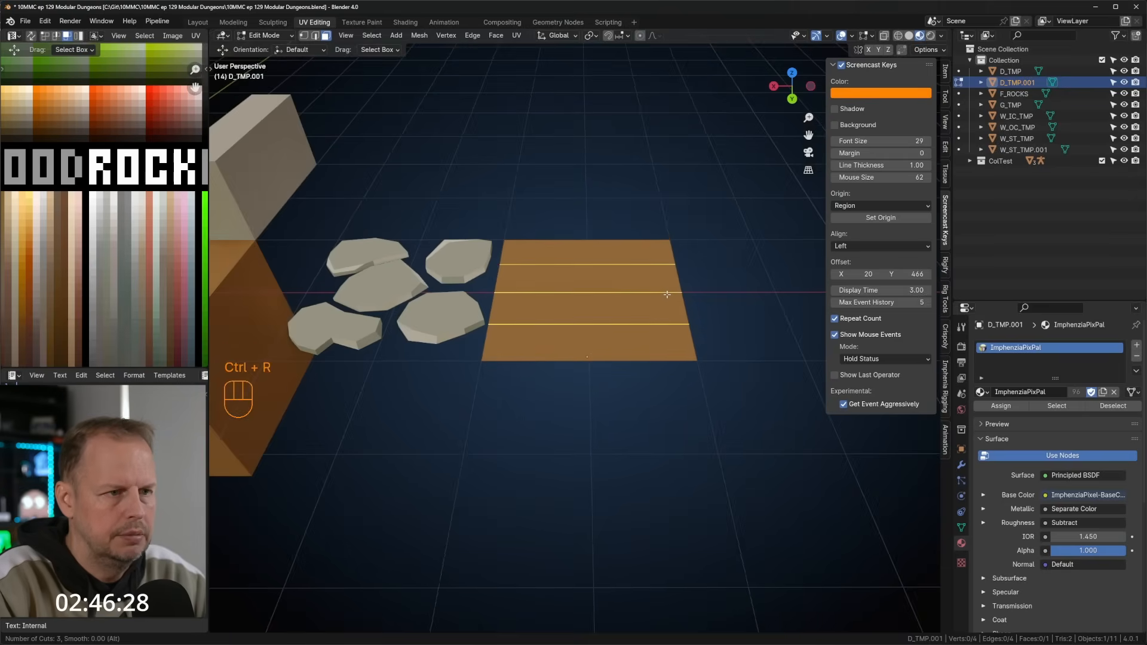
{"action": "scroll", "coordinate": [667, 294], "scroll_direction": "down", "scroll_amount": 1}
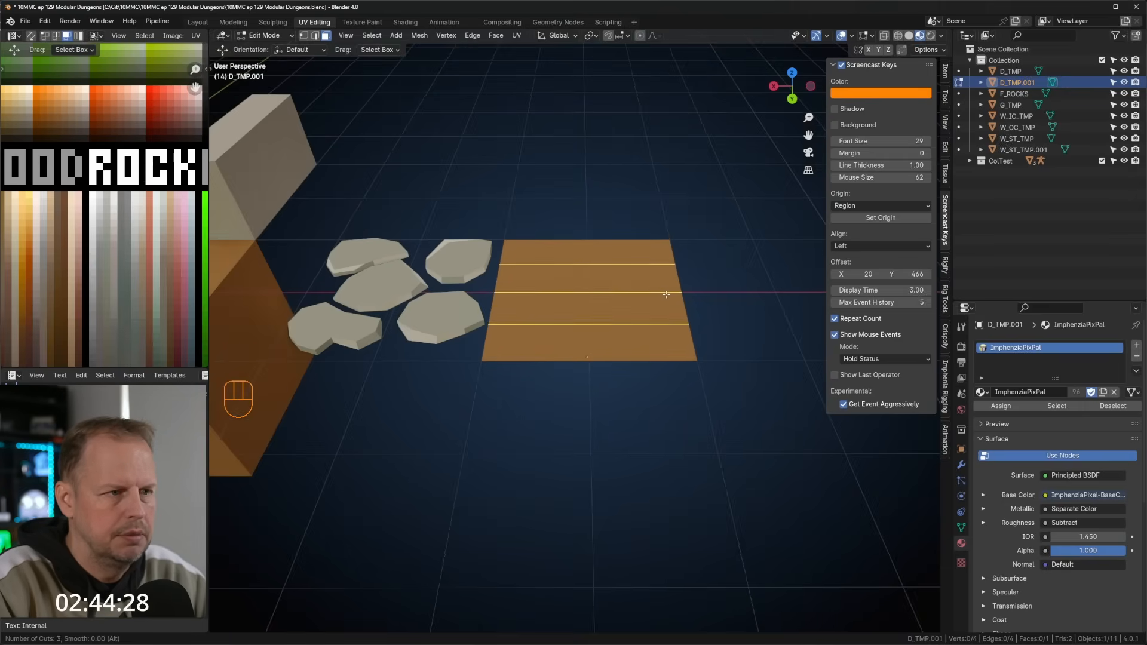
{"action": "left_click", "coordinate": [667, 294]}
{"action": "right_click", "coordinate": [682, 276]}
Add one more loop cut close beside each of the three existing cuts to outline narrow gaps between the strips.
{"action": "middle_click_drag", "start_coordinate": [681, 276], "coordinate": [597, 372]}
{"action": "middle_click_drag", "start_coordinate": [597, 372], "coordinate": [638, 370]}
{"action": "key", "text": "ctrl+r"}
{"action": "left_click", "coordinate": [670, 222]}
{"action": "left_click", "coordinate": [683, 223]}
{"action": "key", "text": "ctrl+r"}
{"action": "left_click", "coordinate": [628, 207]}
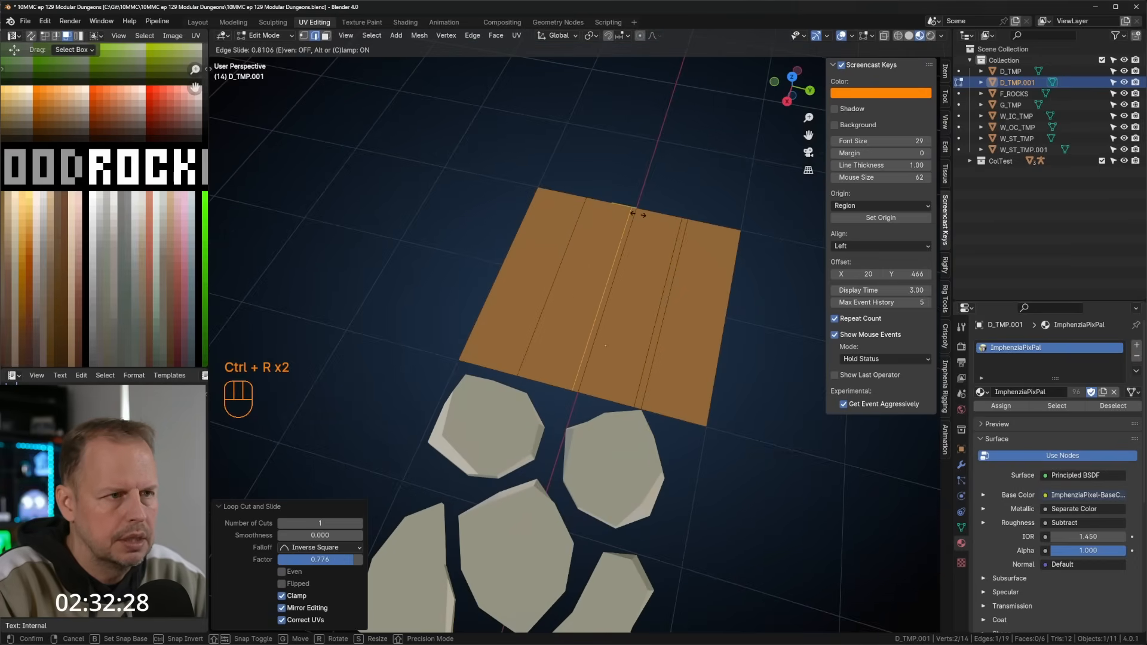
{"action": "left_click", "coordinate": [606, 209]}
{"action": "key", "text": "ctrl+r"}
{"action": "left_click", "coordinate": [605, 211]}
{"action": "left_click", "coordinate": [583, 281]}
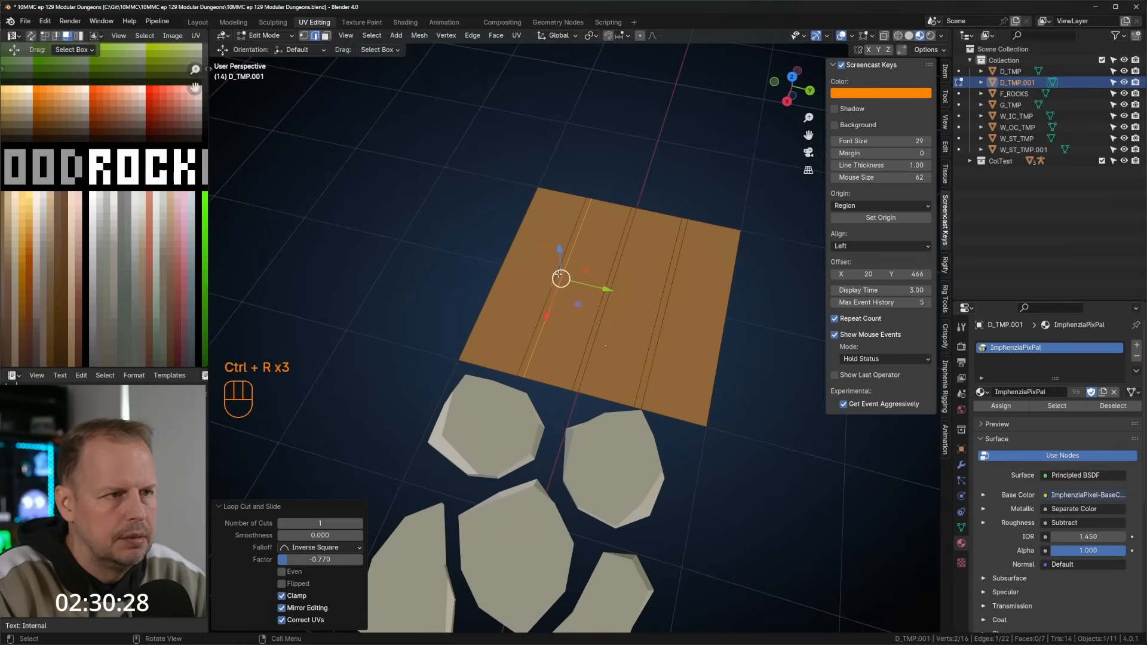
Delete the three narrow faces between the strips to leave four separate planks.
{"action": "key", "text": "3"}
{"action": "left_click", "coordinate": [610, 298], "text": "shift"}
{"action": "left_click", "coordinate": [658, 319], "text": "shift"}
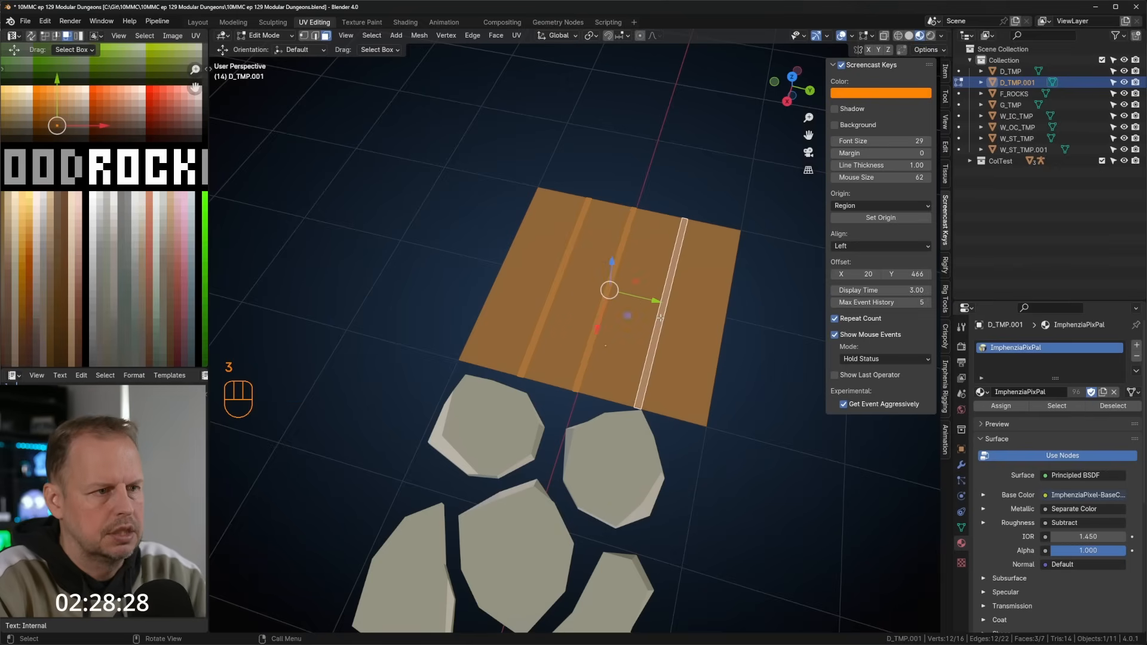
{"action": "key", "text": "Delete"}
{"action": "left_click", "coordinate": [644, 342]}
In top view, add a crosswise cut left of centre on the lowest plank and one right of centre on the third plank.
{"action": "middle_click_drag", "start_coordinate": [699, 337], "coordinate": [521, 396]}
{"action": "key", "text": "KP_7"}
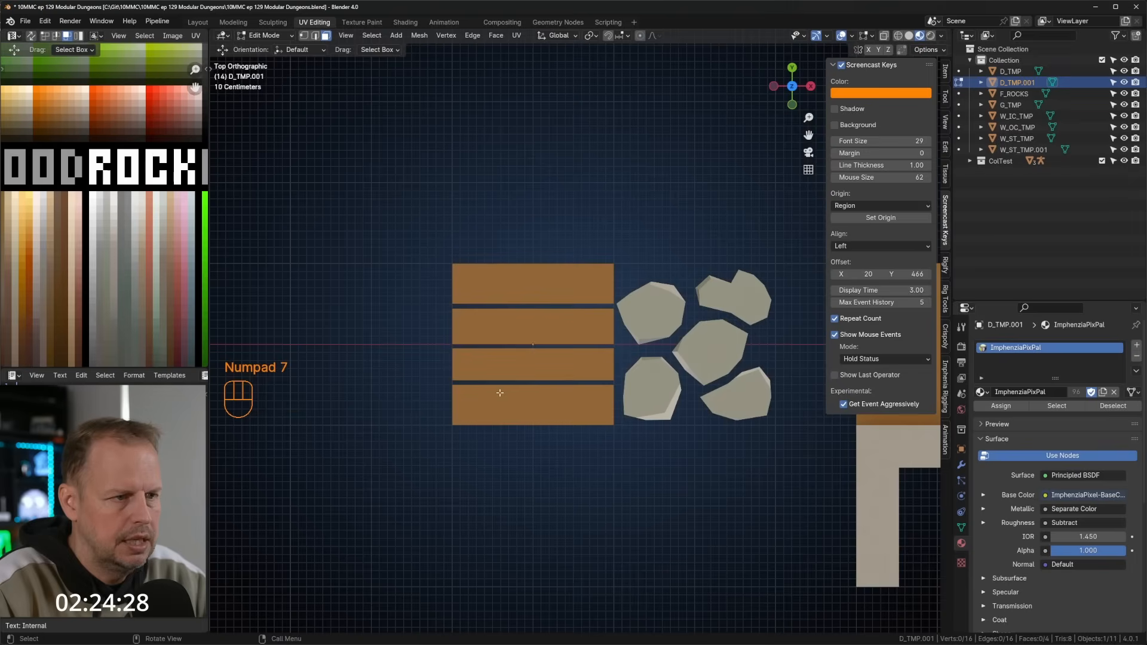
{"action": "key", "text": "ctrl+r"}
{"action": "left_click", "coordinate": [505, 397]}
{"action": "left_click", "coordinate": [470, 397]}
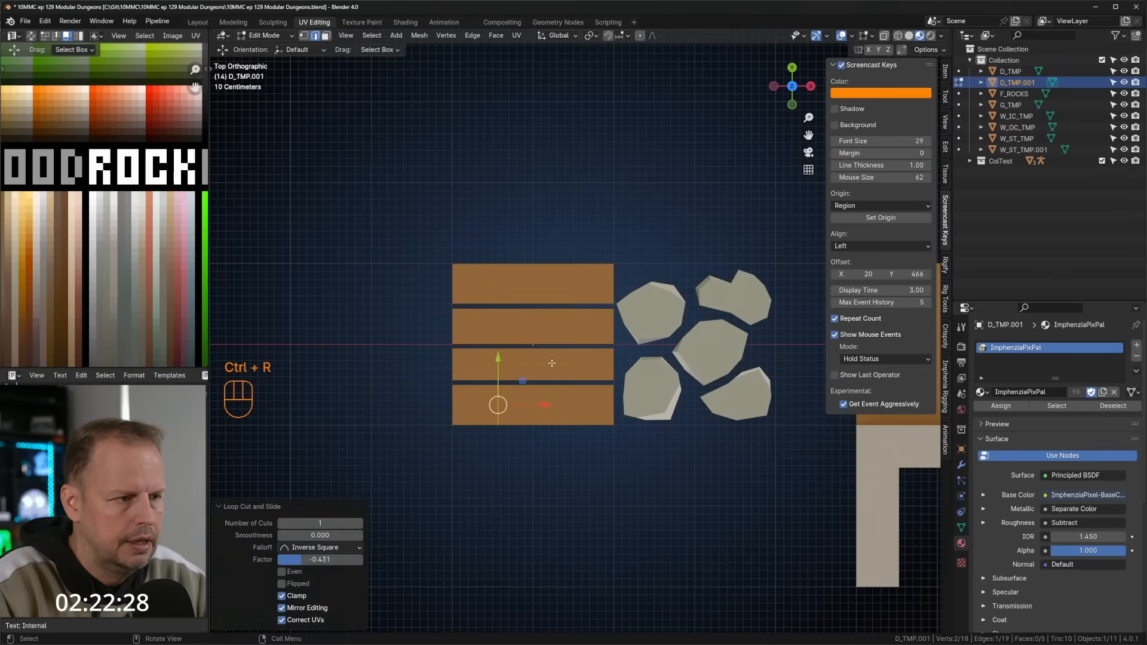
{"action": "key", "text": "ctrl+r"}
{"action": "left_click", "coordinate": [545, 362]}
{"action": "left_click", "coordinate": [572, 360]}
Add a crosswise cut slightly left of centre on the second plank and one right of centre on the top plank.
{"action": "key", "text": "ctrl+r"}
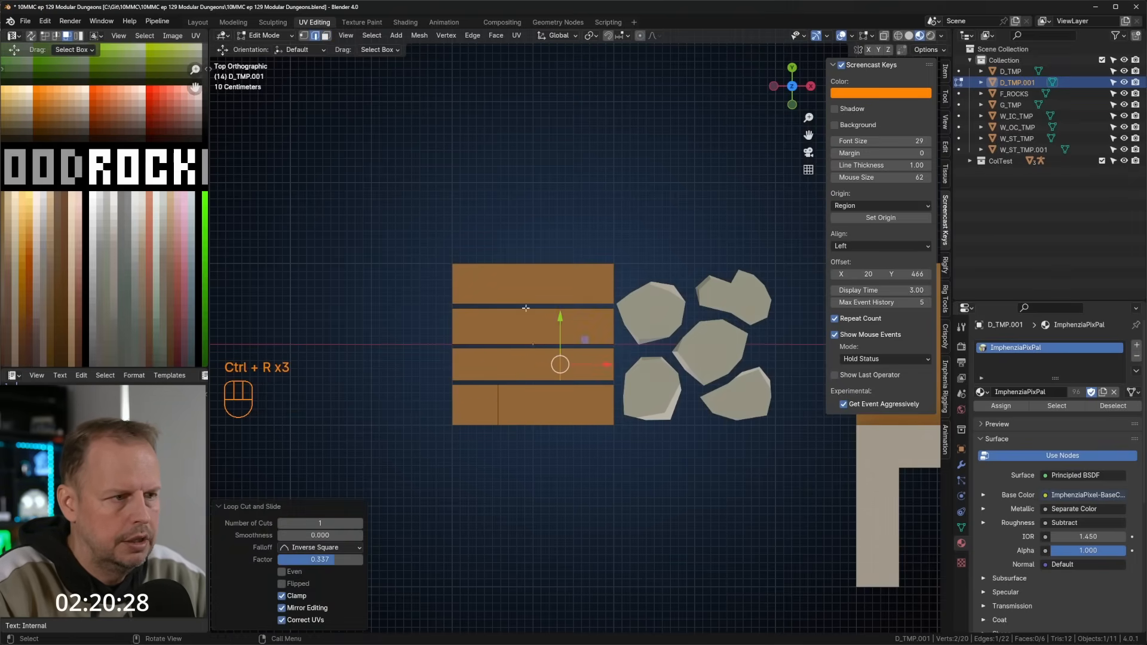
{"action": "left_click", "coordinate": [525, 324]}
{"action": "key", "text": "ctrl+z"}
{"action": "key", "text": "ctrl+r"}
{"action": "left_click", "coordinate": [518, 313]}
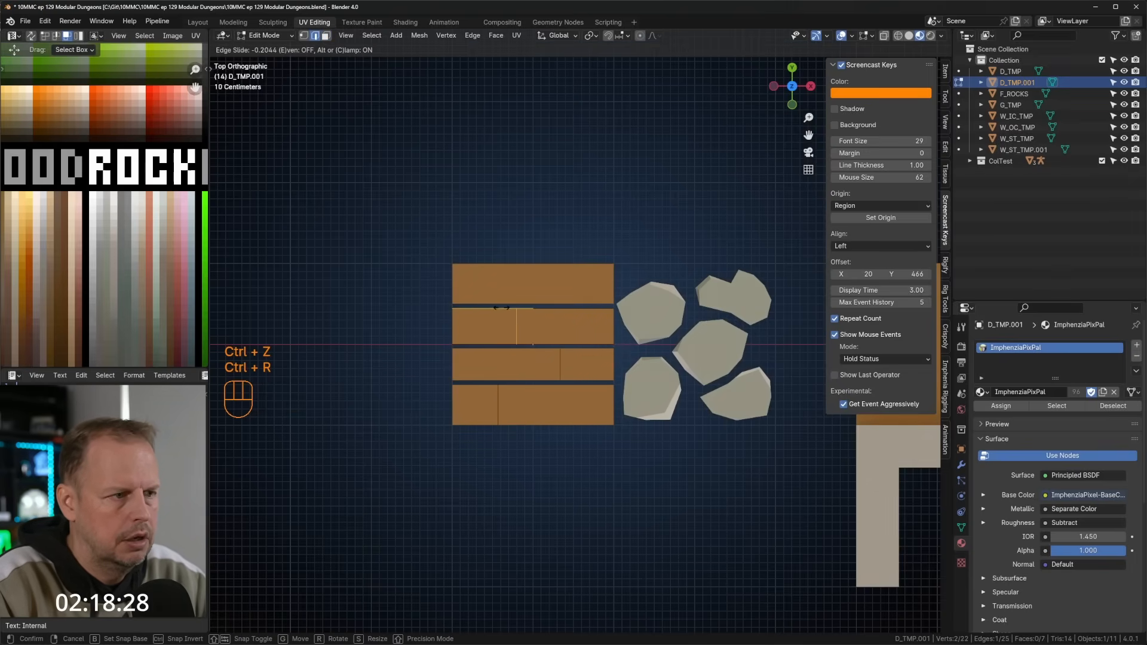
{"action": "left_click", "coordinate": [505, 312]}
{"action": "key", "text": "ctrl+r"}
{"action": "left_click", "coordinate": [578, 295]}
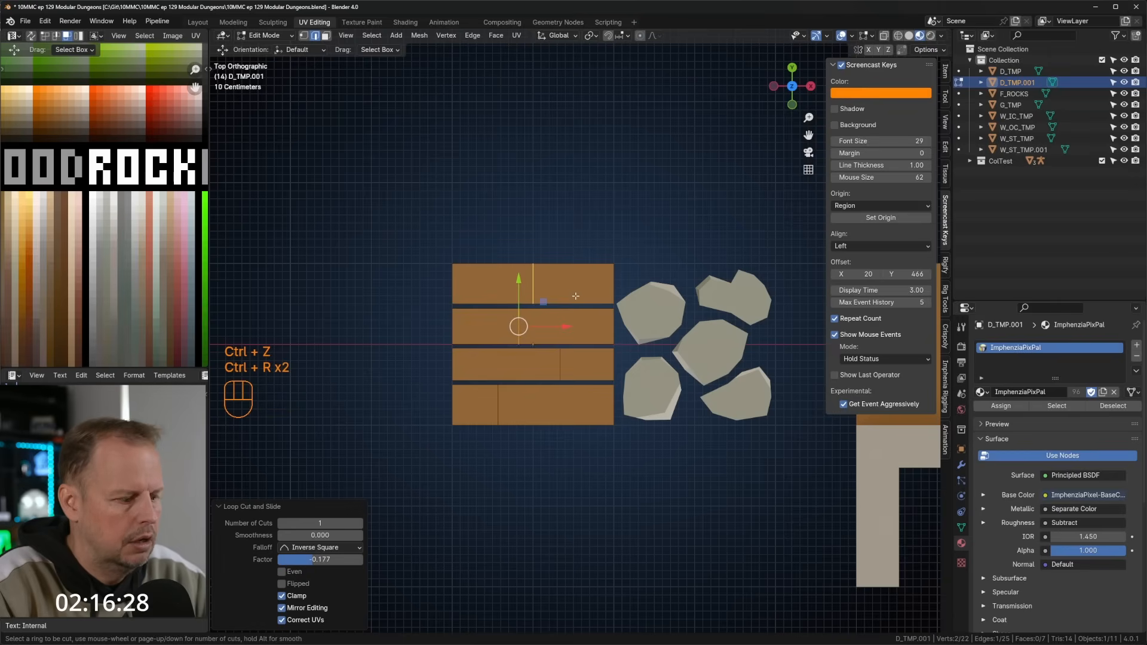
{"action": "key", "text": "g"}
{"action": "left_click", "coordinate": [592, 297]}
Shift the cut vertices on the second plank's lower edge and on the upper edges of the third and lowest planks inward.
{"action": "key", "text": "1"}
{"action": "left_click", "coordinate": [519, 345]}
{"action": "key", "text": "g"}
{"action": "left_click", "coordinate": [520, 340]}
{"action": "left_click", "coordinate": [563, 350]}
{"action": "key", "text": "g"}
{"action": "left_click", "coordinate": [560, 353]}
{"action": "left_click", "coordinate": [497, 387]}
{"action": "key", "text": "g"}
{"action": "left_click", "coordinate": [496, 390]}
Move the third plank's lower-right corner and the second plank's upper-left corner inward.
{"action": "left_click", "coordinate": [612, 380]}
{"action": "key", "text": "g"}
{"action": "left_click", "coordinate": [608, 378]}
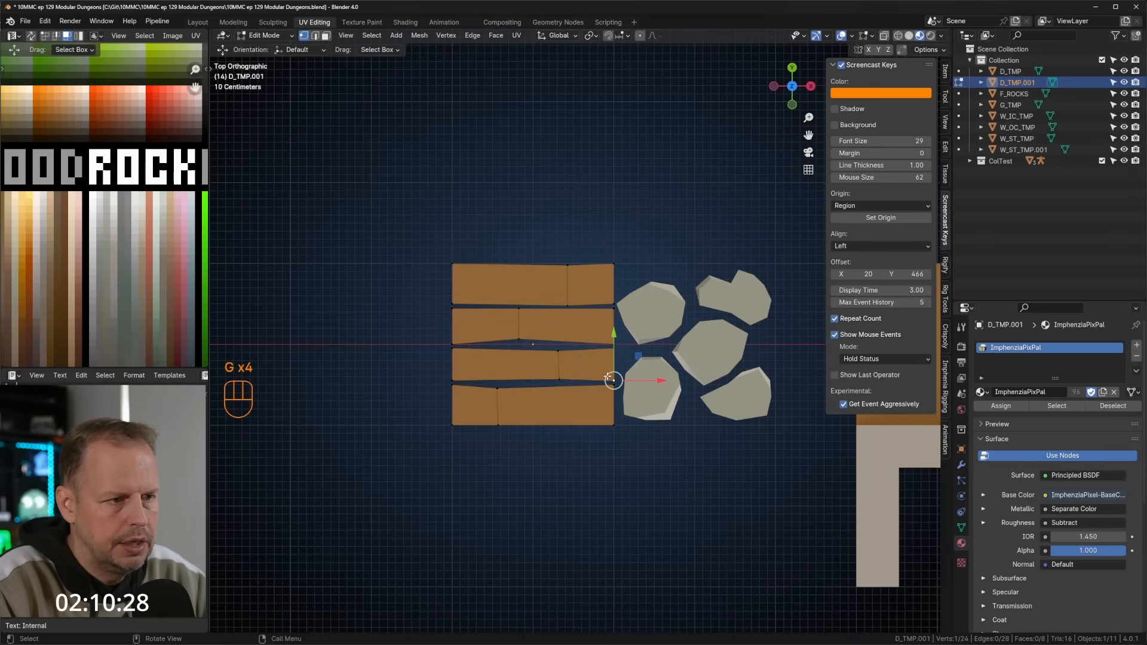
{"action": "key", "text": "g"}
{"action": "left_click", "coordinate": [607, 379]}
{"action": "left_click", "coordinate": [453, 308]}
{"action": "key", "text": "g"}
{"action": "left_click", "coordinate": [456, 308]}
Nudge the top plank's upper-left and upper-right corner vertices slightly out of line.
{"action": "left_click", "coordinate": [453, 264]}
{"action": "key", "text": "g"}
{"action": "left_click", "coordinate": [454, 267]}
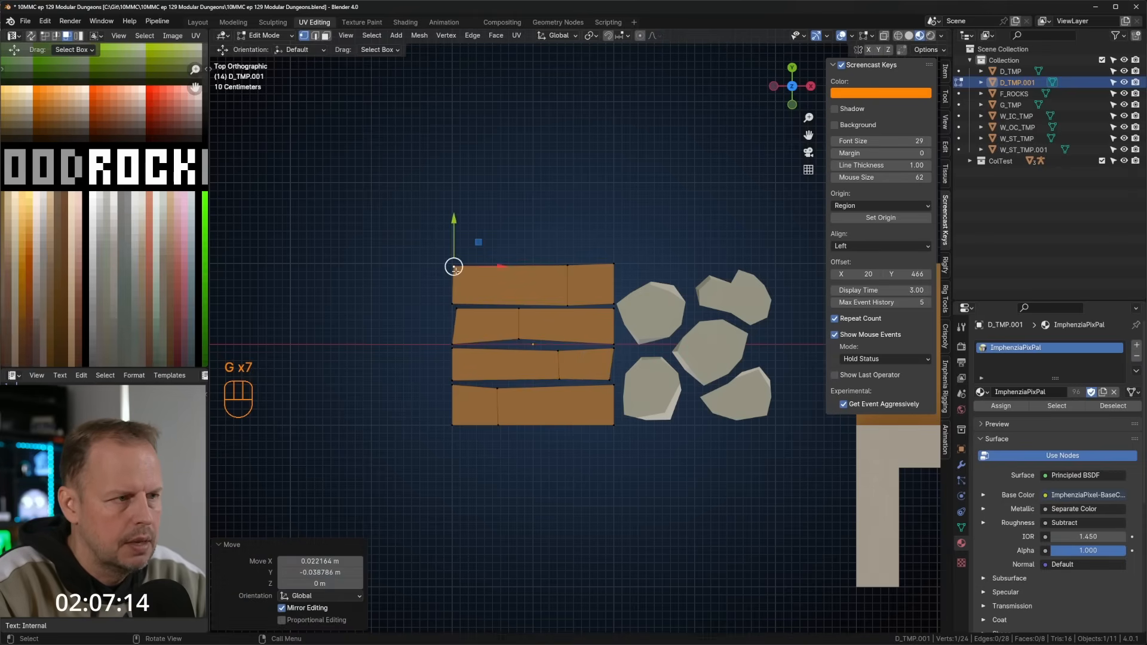
{"action": "left_click", "coordinate": [612, 264]}
{"action": "key", "text": "g"}
{"action": "left_click", "coordinate": [614, 266]}
Move the lowest plank's lower-left corner and the lower vertex of its crosswise cut slightly inward.
{"action": "left_click", "coordinate": [454, 425]}
{"action": "key", "text": "g"}
{"action": "left_click", "coordinate": [454, 423]}
{"action": "left_click", "coordinate": [499, 424]}
{"action": "key", "text": "g"}
{"action": "left_click", "coordinate": [500, 420]}
Add a second crosswise cut to the right part of the lowest plank and pull its lower vertex inward.
{"action": "key", "text": "ctrl+r"}
{"action": "left_click", "coordinate": [536, 421]}
{"action": "right_click", "coordinate": [539, 421]}
{"action": "key", "text": "1"}
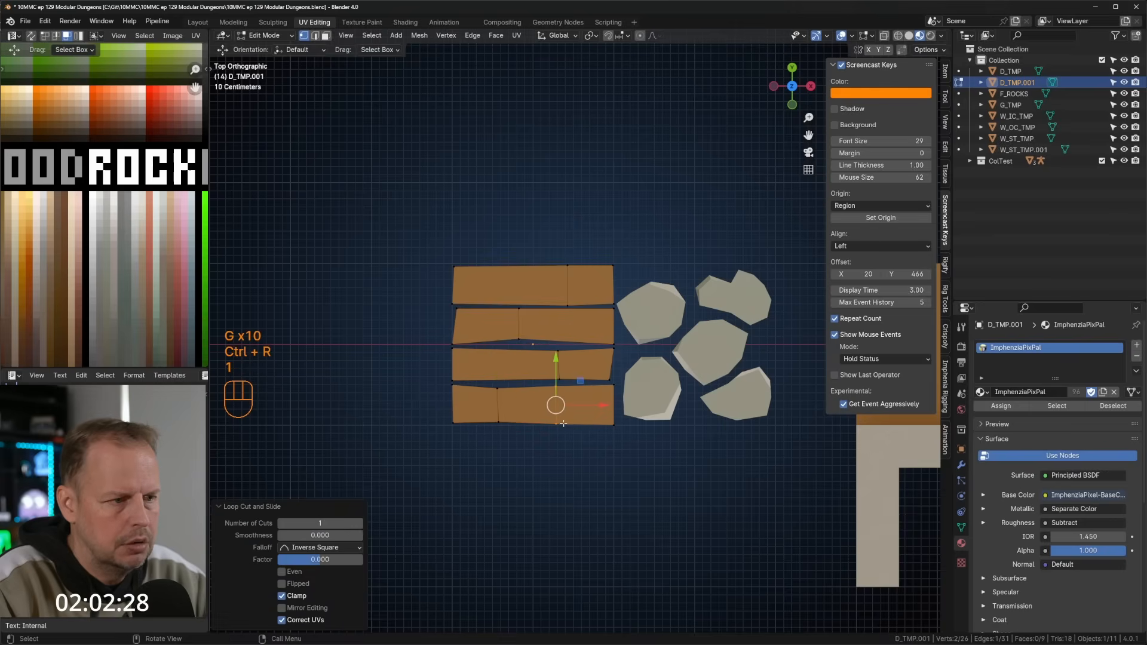
{"action": "left_click", "coordinate": [561, 424]}
{"action": "key", "text": "g"}
{"action": "left_click", "coordinate": [567, 419]}
Add a second crosswise cut to the right part of the second plank and lower its upper vertex slightly.
{"action": "key", "text": "ctrl+r"}
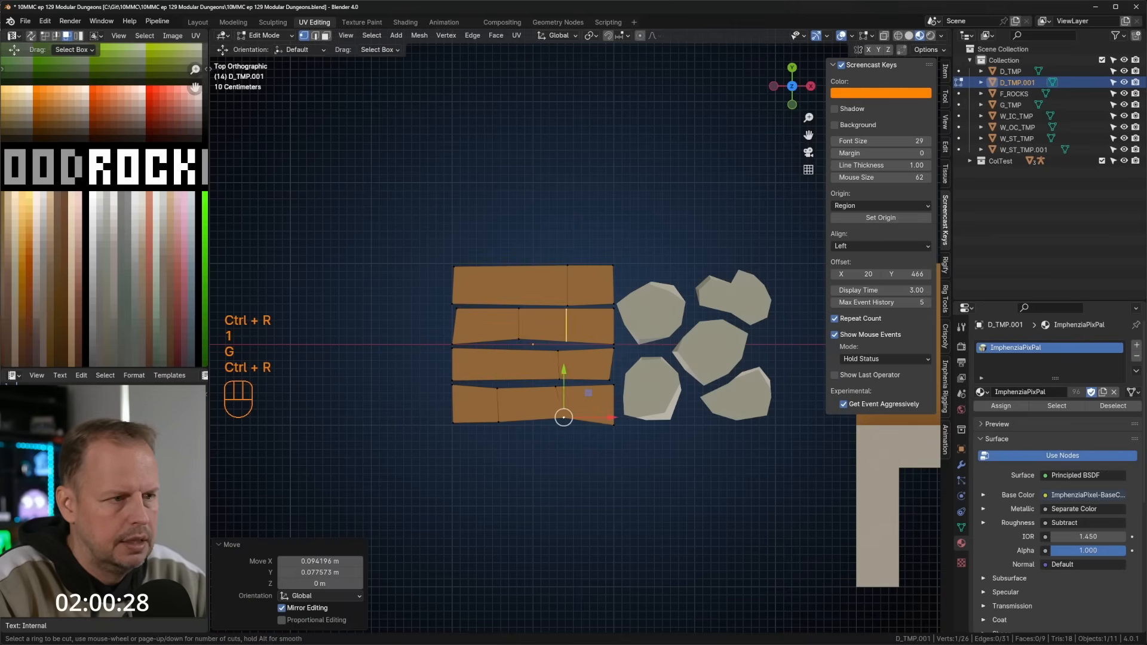
{"action": "left_click", "coordinate": [567, 326]}
{"action": "right_click", "coordinate": [566, 326]}
{"action": "key", "text": "1"}
{"action": "left_click", "coordinate": [567, 309]}
{"action": "key", "text": "g"}
{"action": "left_click", "coordinate": [568, 310]}
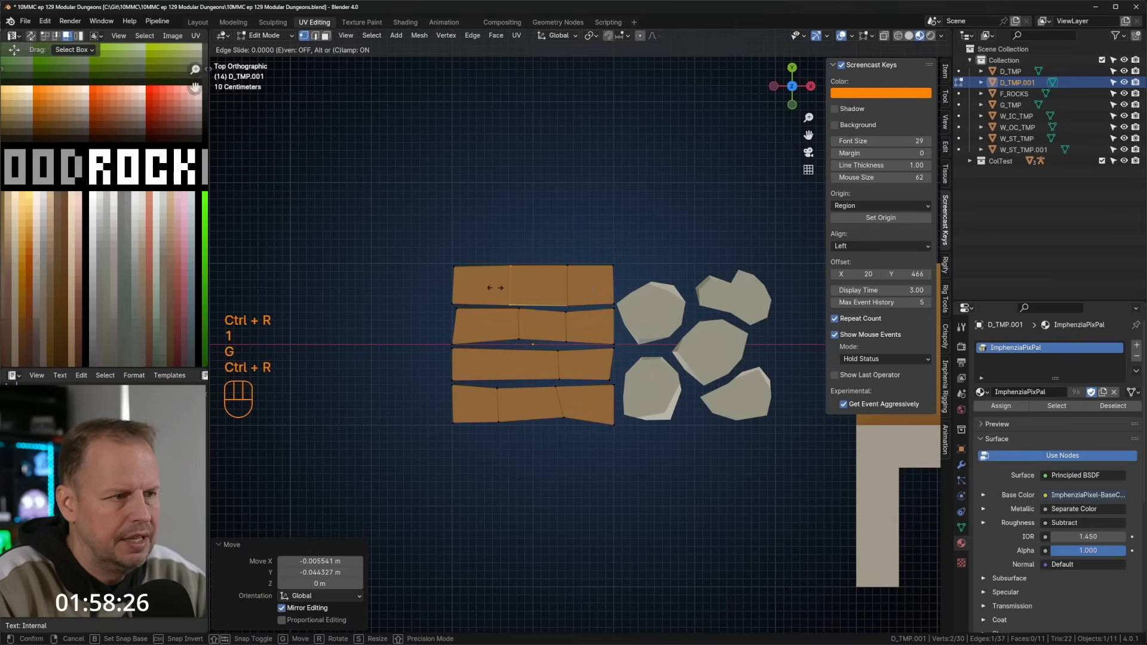
Add a crosswise cut to the left part of the top plank, shift it further left and shorten it slightly.
{"action": "key", "text": "ctrl+r"}
{"action": "left_click", "coordinate": [512, 286]}
{"action": "right_click", "coordinate": [512, 286]}
{"action": "key", "text": "g"}
{"action": "left_click", "coordinate": [512, 298]}
{"action": "key", "text": "s"}
{"action": "left_click", "coordinate": [503, 257]}
{"action": "key", "text": "g"}
{"action": "left_click", "coordinate": [569, 286]}
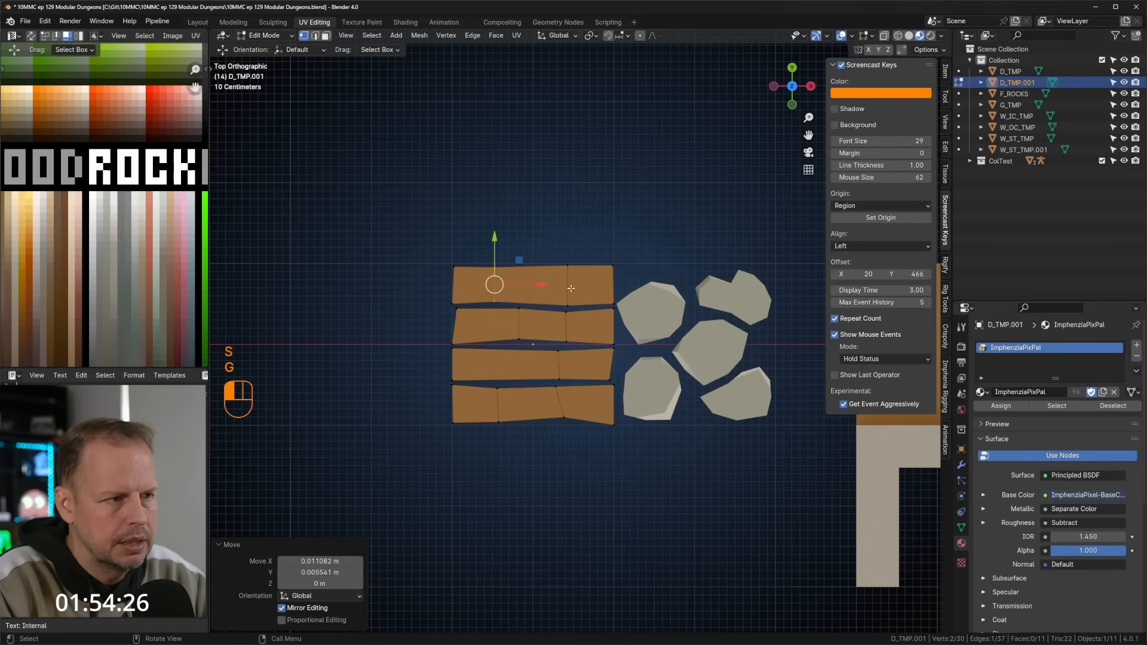
Add a crosswise cut to the left part of the second plank, then rotate and reposition it so it slants.
{"action": "key", "text": "ctrl+r"}
{"action": "left_click", "coordinate": [486, 327]}
{"action": "right_click", "coordinate": [487, 327]}
{"action": "key", "text": "g"}
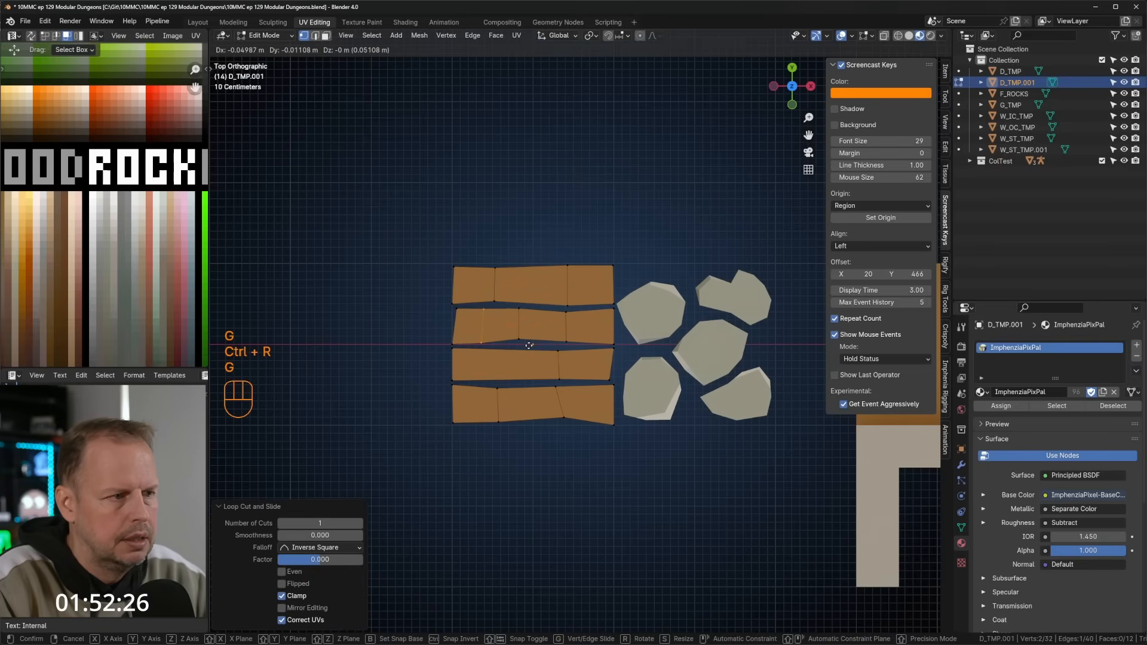
{"action": "left_click", "coordinate": [529, 345]}
{"action": "key", "text": "r"}
{"action": "left_click", "coordinate": [564, 322]}
{"action": "key", "text": "g"}
{"action": "left_click", "coordinate": [565, 326]}
Add a crosswise cut to the left part of the third plank and rotate, scale and move it into a slanted position.
{"action": "key", "text": "ctrl+r"}
{"action": "left_click", "coordinate": [484, 365]}
{"action": "right_click", "coordinate": [487, 362]}
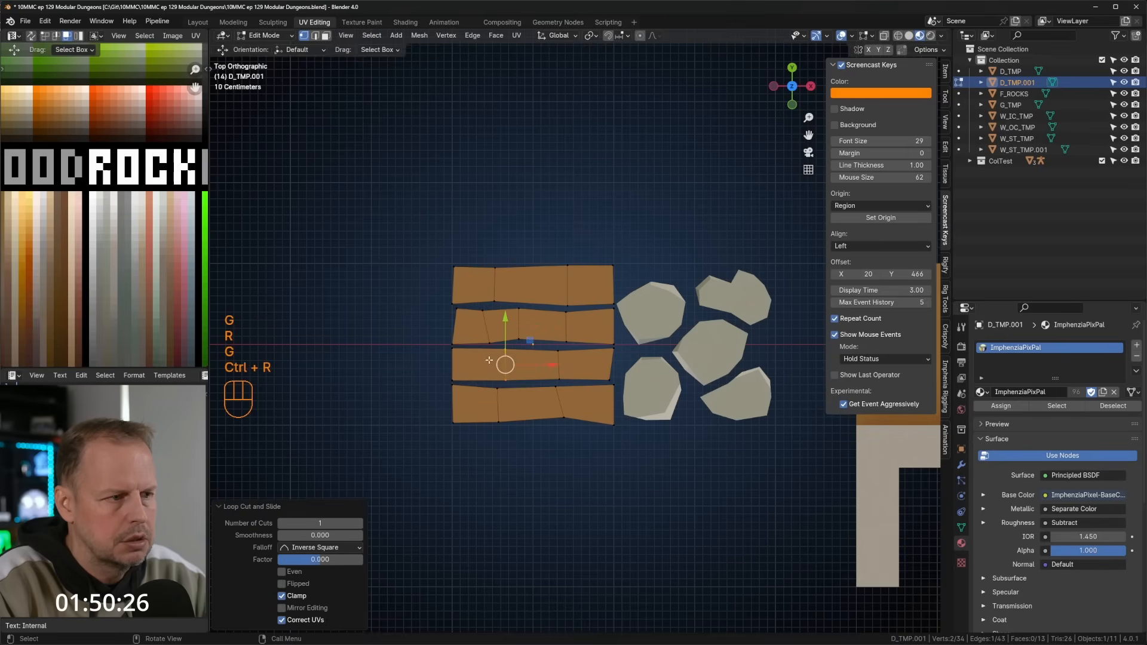
{"action": "key", "text": "r"}
{"action": "left_click", "coordinate": [597, 373]}
{"action": "key", "text": "g"}
{"action": "left_click", "coordinate": [596, 372]}
{"action": "key", "text": "s"}
{"action": "left_click", "coordinate": [556, 366]}
{"action": "key", "text": "g"}
{"action": "left_click", "coordinate": [521, 358]}
{"action": "key", "text": "ctrl+r"}
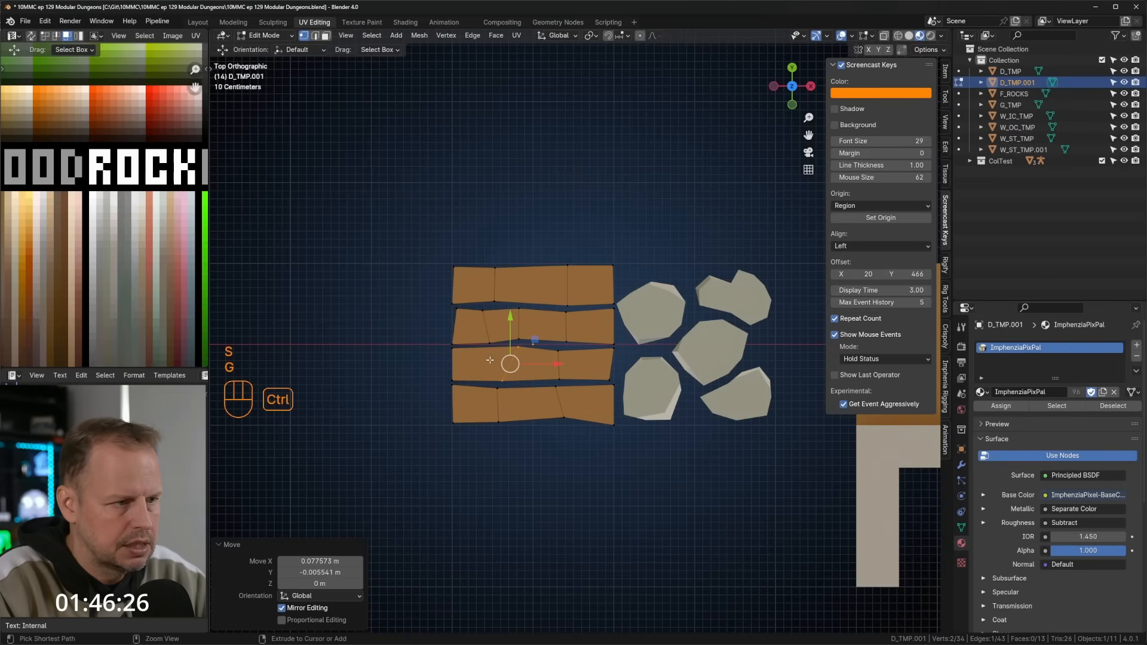
{"action": "left_click", "coordinate": [501, 362]}
{"action": "left_click", "coordinate": [498, 362]}
{"action": "key", "text": "ctrl+z"}
{"action": "key", "text": "ctrl+z"}
{"action": "key", "text": "ctrl+z"}
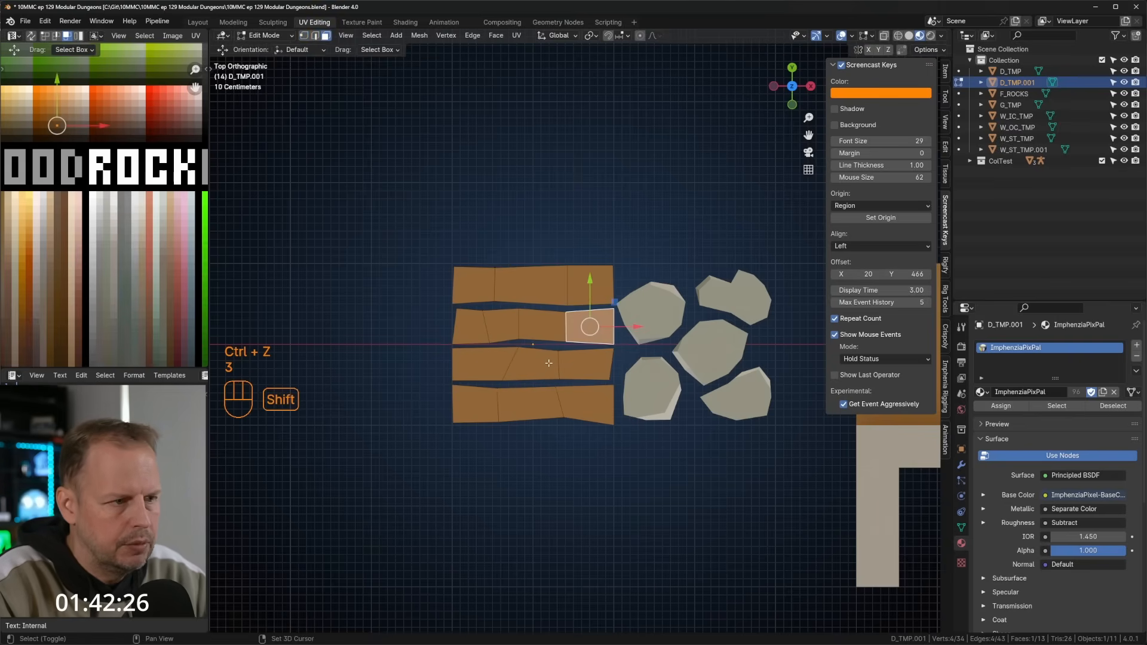
Select all faces of the four planks and move their UVs onto a brown wood shade of the palette.
{"action": "key", "text": "KP_7"}
{"action": "middle_click_drag", "start_coordinate": [567, 365], "coordinate": [541, 322]}
{"action": "key", "text": "3"}
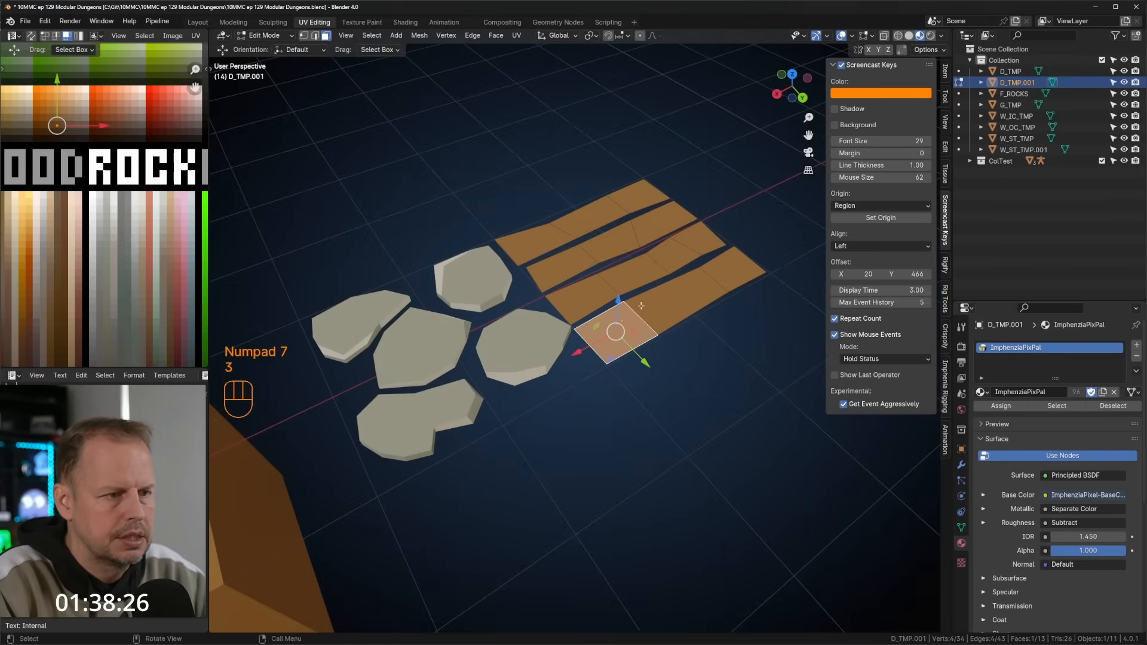
{"action": "key", "text": "l"}
{"action": "key", "text": "l"}
{"action": "key", "text": "l"}
{"action": "key", "text": "l"}
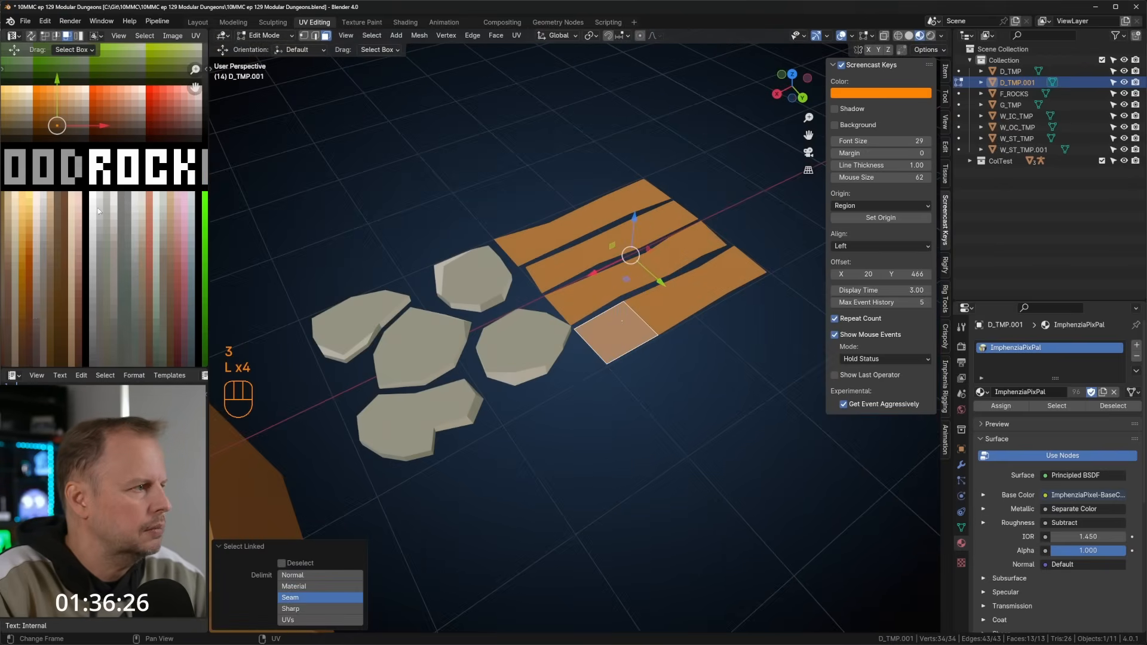
{"action": "key", "text": "g"}
{"action": "key", "text": "g"}
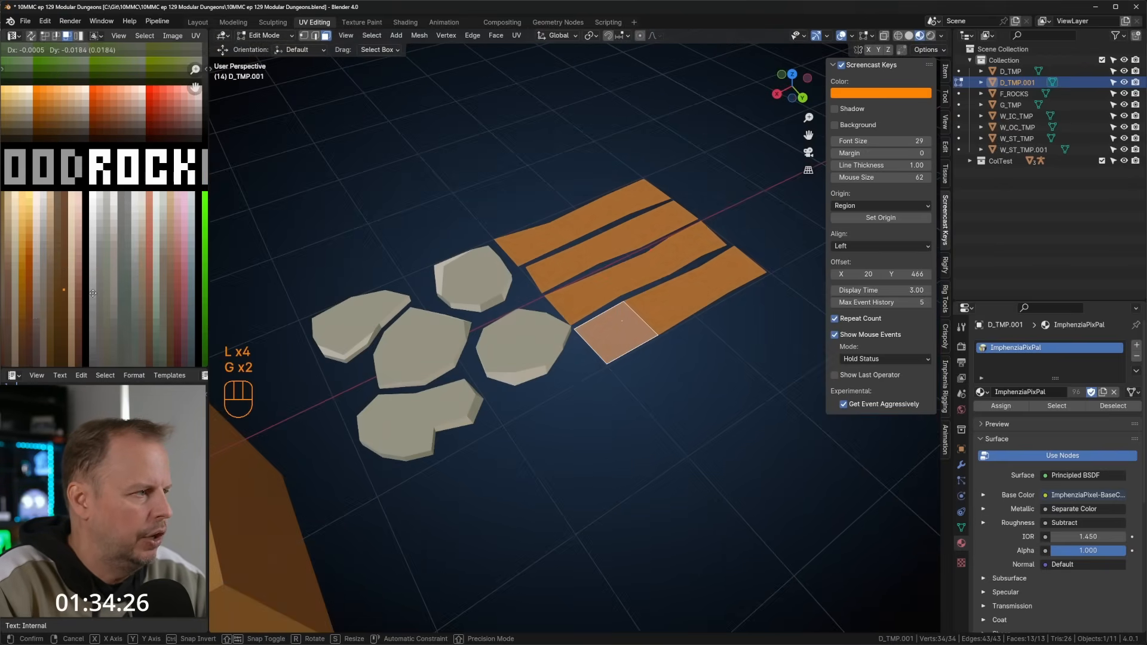
{"action": "left_click", "coordinate": [96, 296]}
{"action": "key", "text": "g"}
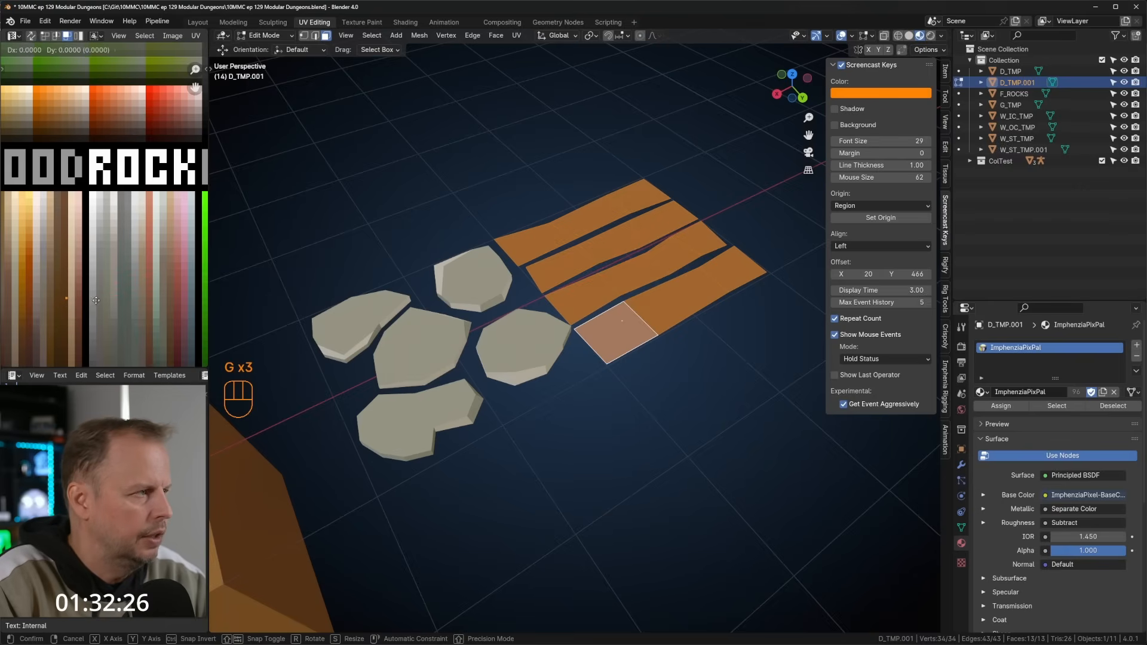
{"action": "left_click", "coordinate": [93, 313]}
Extrude the four planks upward by about 0.082 m to give them thickness.
{"action": "middle_click_drag", "start_coordinate": [644, 302], "coordinate": [643, 281]}
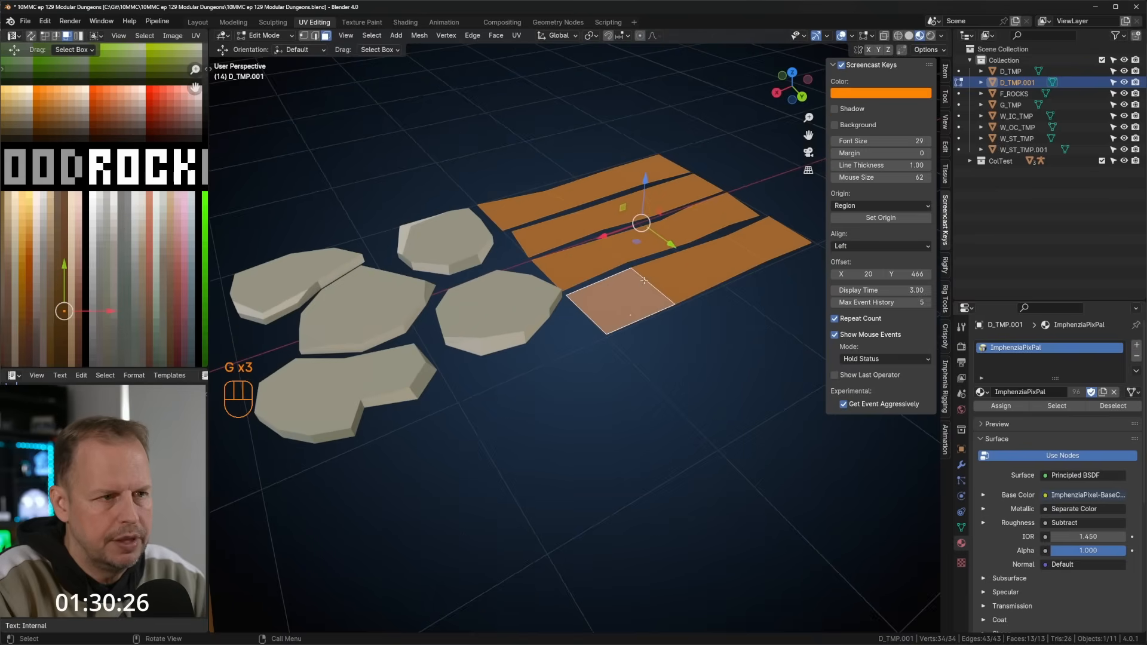
{"action": "key", "text": "e"}
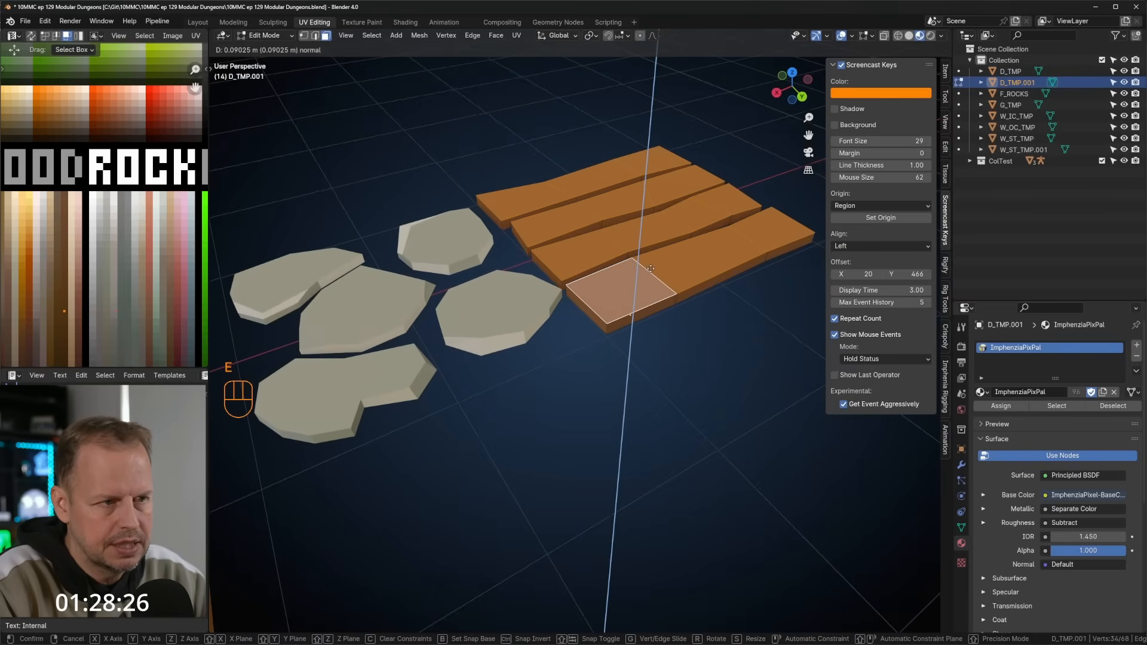
{"action": "left_click", "coordinate": [650, 270]}
{"action": "middle_click_drag", "start_coordinate": [651, 269], "coordinate": [545, 260]}
{"action": "scroll", "coordinate": [601, 308], "scroll_direction": "up", "scroll_amount": 4}
{"action": "scroll", "coordinate": [545, 260], "scroll_direction": "down", "scroll_amount": 4}
{"action": "scroll", "coordinate": [544, 260], "scroll_direction": "down", "scroll_amount": 8}
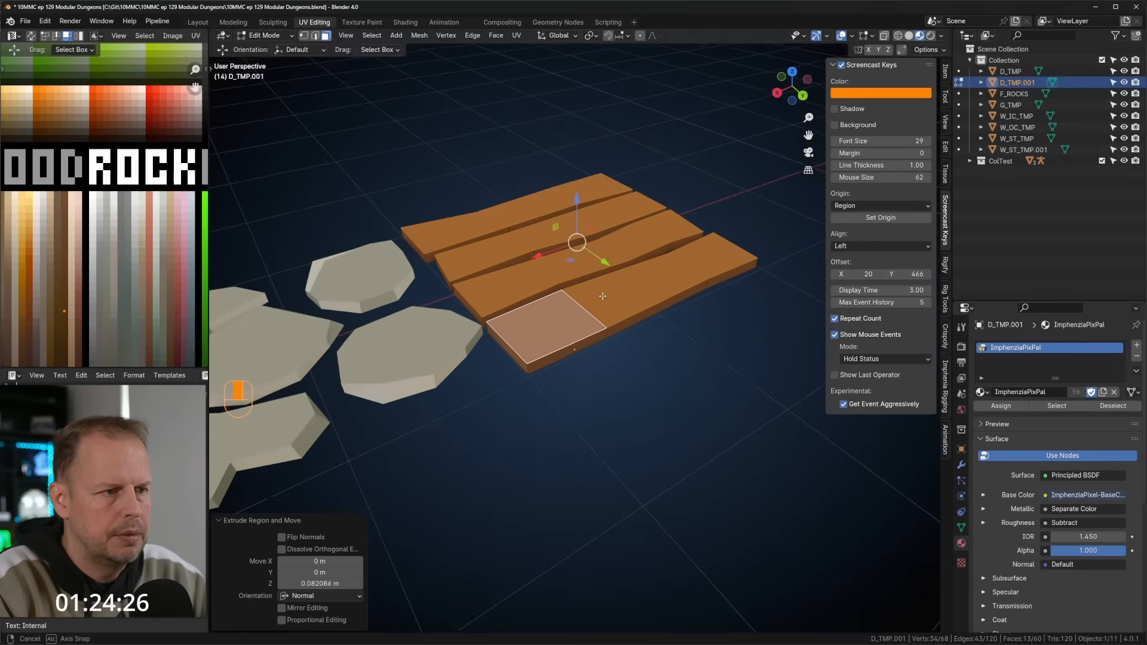
Move the UVs of all plank faces onto a darker, muted brown shade of the palette.
{"action": "key", "text": "Tab"}
{"action": "middle_click_drag", "start_coordinate": [633, 352], "coordinate": [617, 306]}
{"action": "key", "text": "Tab"}
{"action": "key", "text": "a"}
{"action": "scroll", "coordinate": [99, 290], "scroll_direction": "down", "scroll_amount": 3}
{"action": "scroll", "coordinate": [110, 230], "scroll_direction": "up", "scroll_amount": 3}
{"action": "scroll", "coordinate": [116, 197], "scroll_direction": "up", "scroll_amount": 2}
{"action": "key", "text": "g"}
{"action": "left_click", "coordinate": [118, 218]}
{"action": "scroll", "coordinate": [117, 216], "scroll_direction": "up", "scroll_amount": 2}
{"action": "middle_click_drag", "start_coordinate": [117, 216], "coordinate": [133, 207], "text": "shift"}
{"action": "key", "text": "g"}
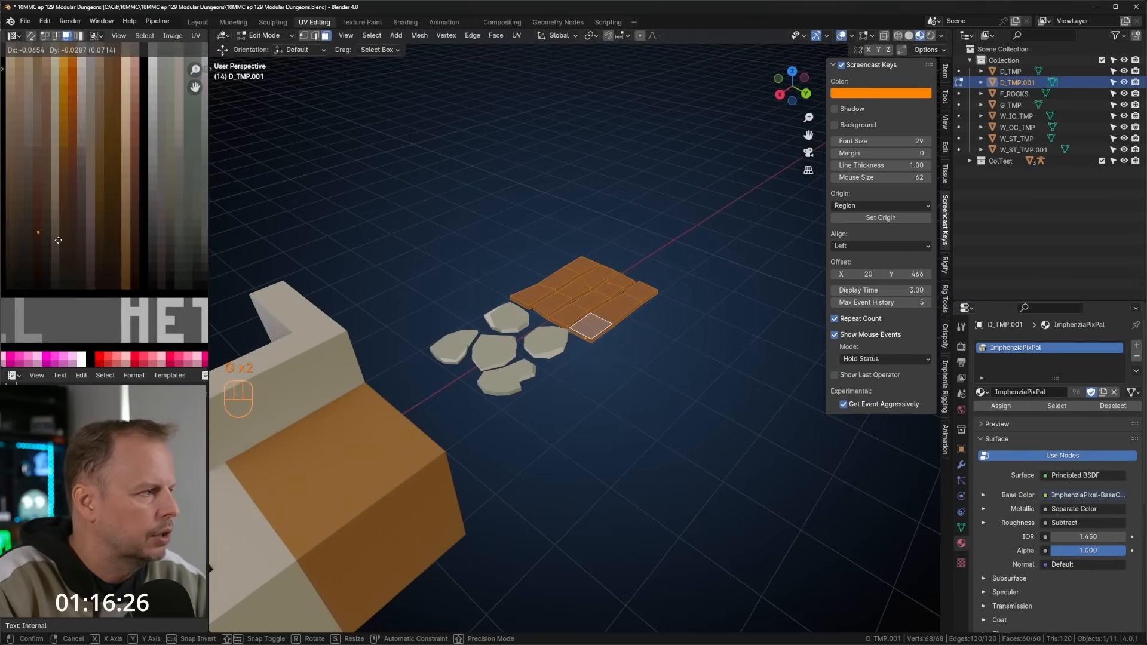
{"action": "left_click", "coordinate": [67, 241]}
{"action": "key", "text": "Tab"}
{"action": "middle_click_drag", "start_coordinate": [673, 313], "coordinate": [596, 357]}
{"action": "key", "text": "Tab"}
{"action": "key", "text": "g"}
{"action": "left_click", "coordinate": [74, 245]}
{"action": "key", "text": "Tab"}
Knife a jagged wood-grain outline through the middle and right sections of the third plank.
{"action": "scroll", "coordinate": [608, 313], "scroll_direction": "up", "scroll_amount": 2}
{"action": "scroll", "coordinate": [554, 362], "scroll_direction": "up", "scroll_amount": 3}
{"action": "key", "text": "KP_7"}
{"action": "middle_click_drag", "start_coordinate": [701, 230], "coordinate": [486, 361]}
{"action": "key", "text": "KP_7"}
{"action": "key", "text": "Tab"}
{"action": "scroll", "coordinate": [651, 265], "scroll_direction": "up", "scroll_amount": 1}
{"action": "scroll", "coordinate": [486, 367], "scroll_direction": "up", "scroll_amount": 2}
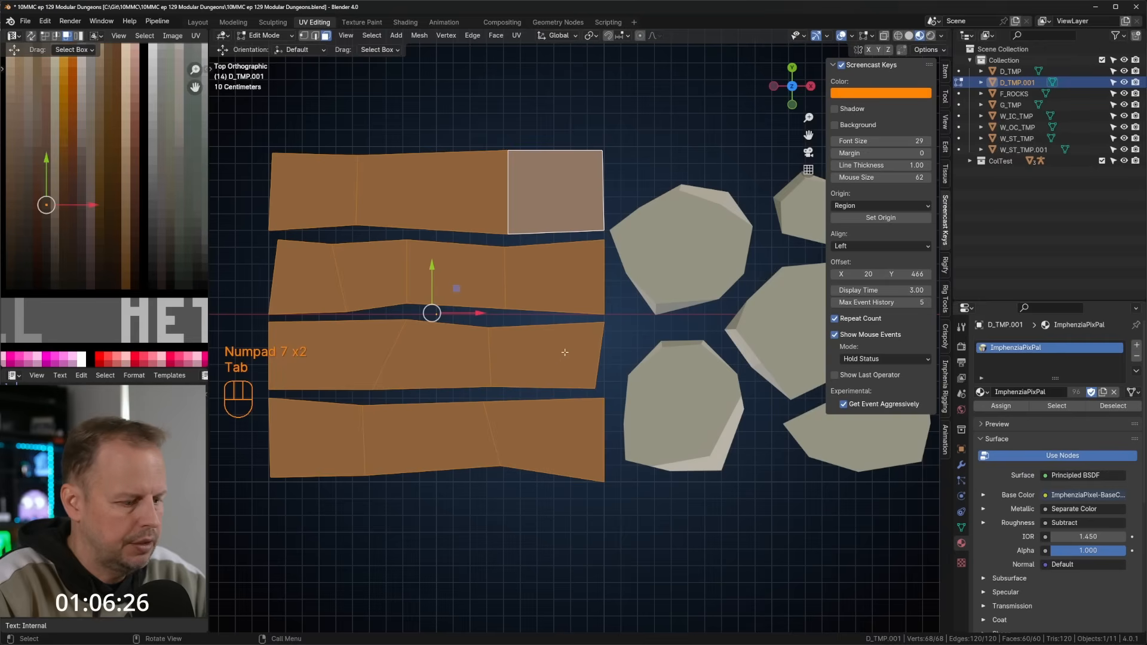
{"action": "key", "text": "a"}
{"action": "left_click", "coordinate": [535, 357]}
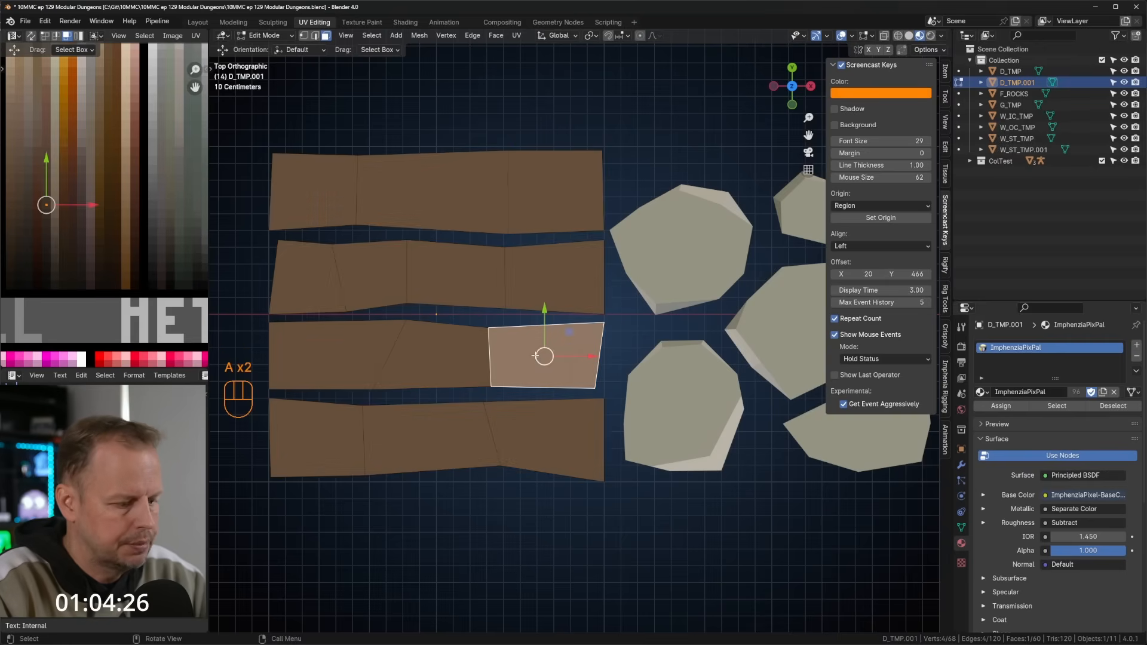
{"action": "key", "text": "k"}
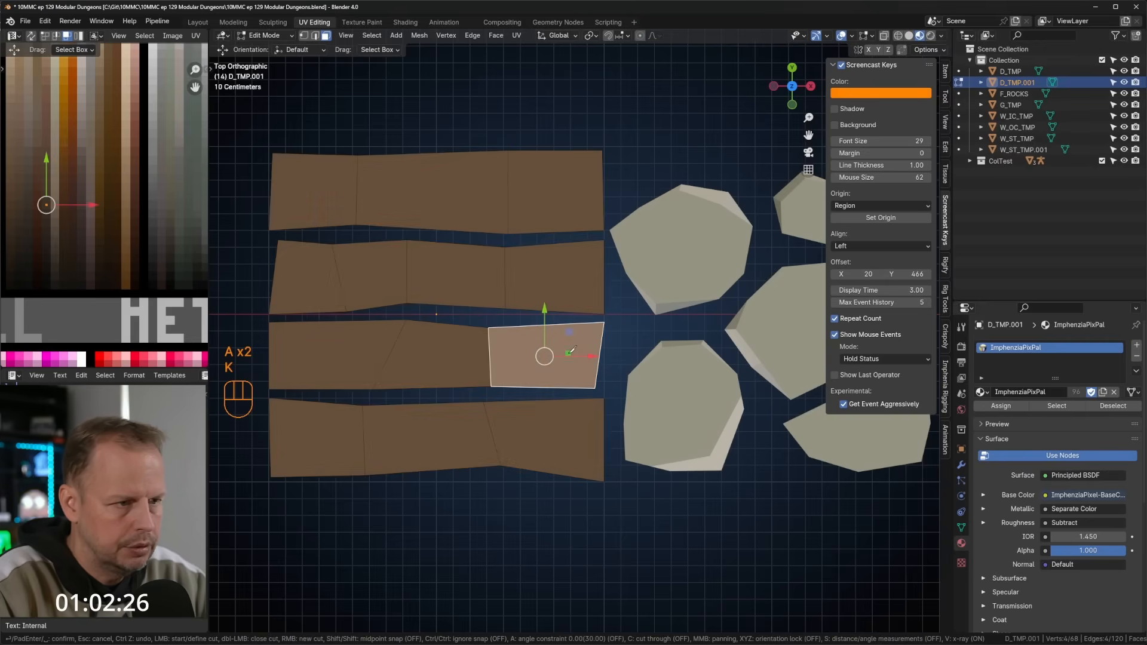
{"action": "left_click", "coordinate": [511, 359]}
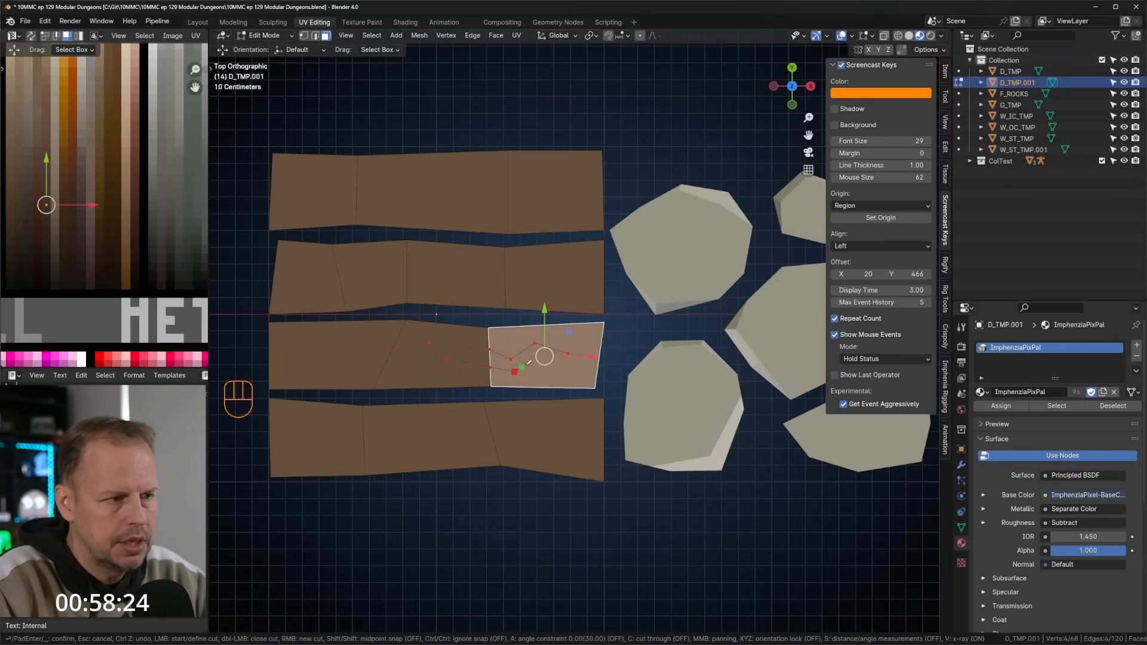
{"action": "key", "text": "Return"}
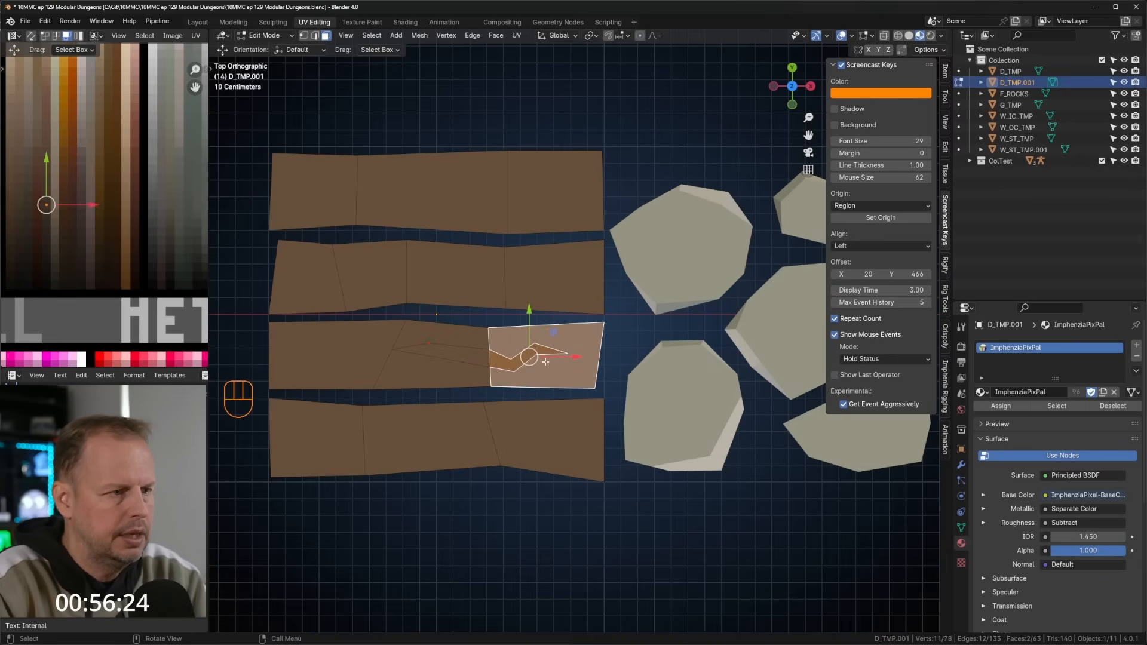
Knife a grain outline into the left end of the fourth plank and another along the right half of the second plank.
{"action": "key", "text": "k"}
{"action": "left_click", "coordinate": [405, 422]}
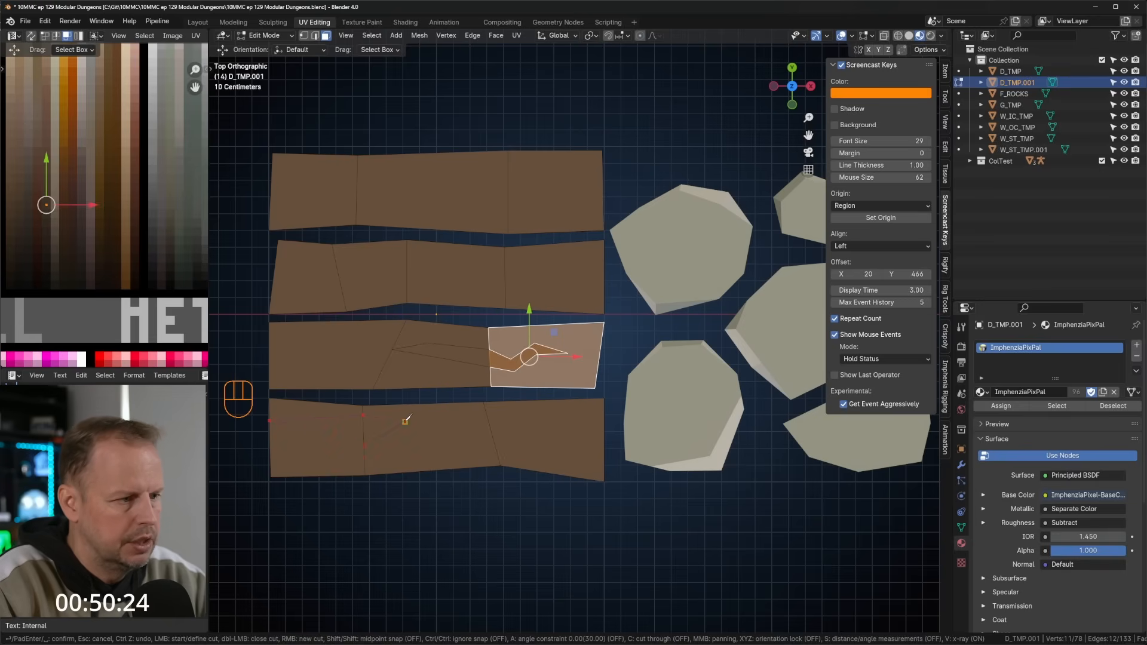
{"action": "key", "text": "Return"}
{"action": "key", "text": "k"}
{"action": "left_click", "coordinate": [604, 263]}
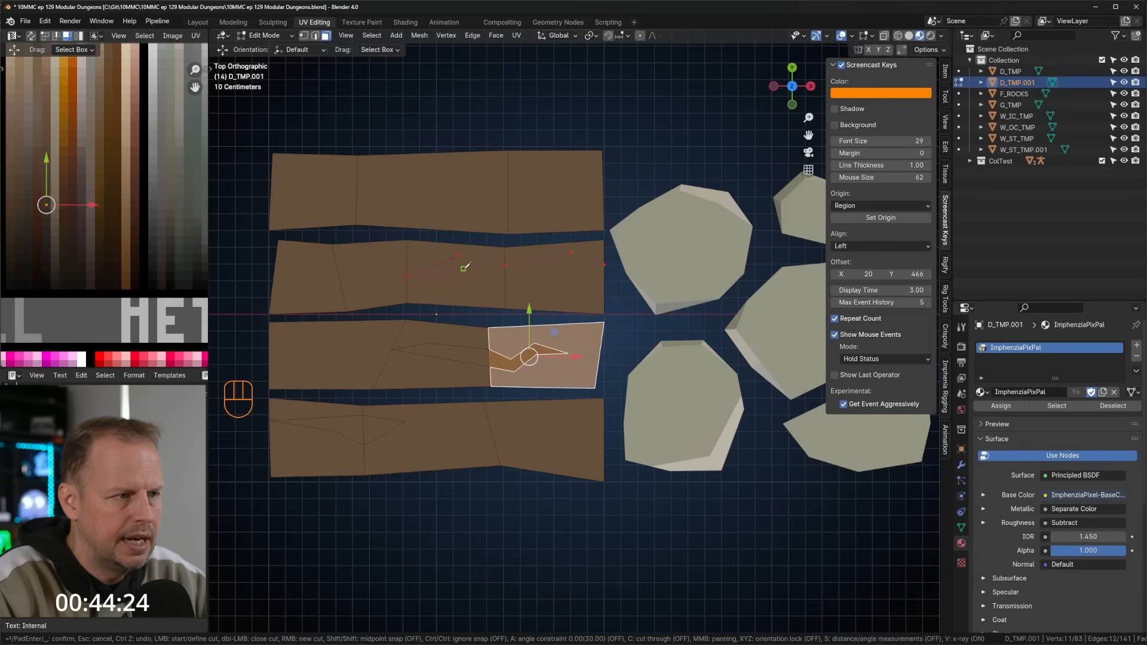
{"action": "key", "text": "Return"}
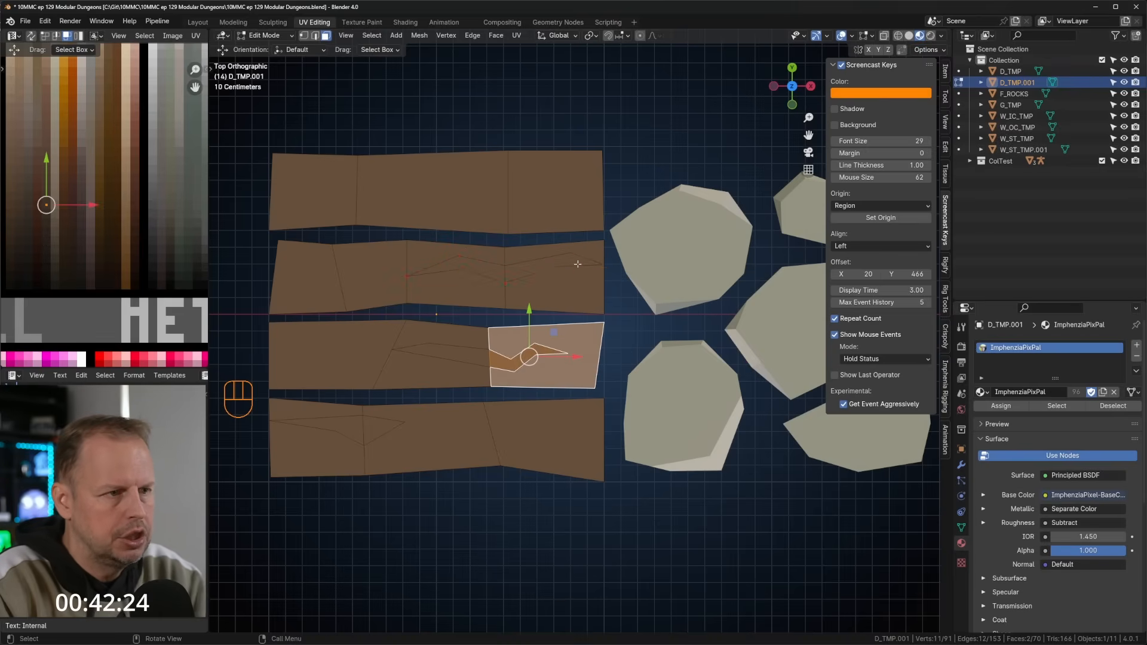
Knife two jagged grain outlines into the first plank and one into the left part of the second plank.
{"action": "key", "text": "k"}
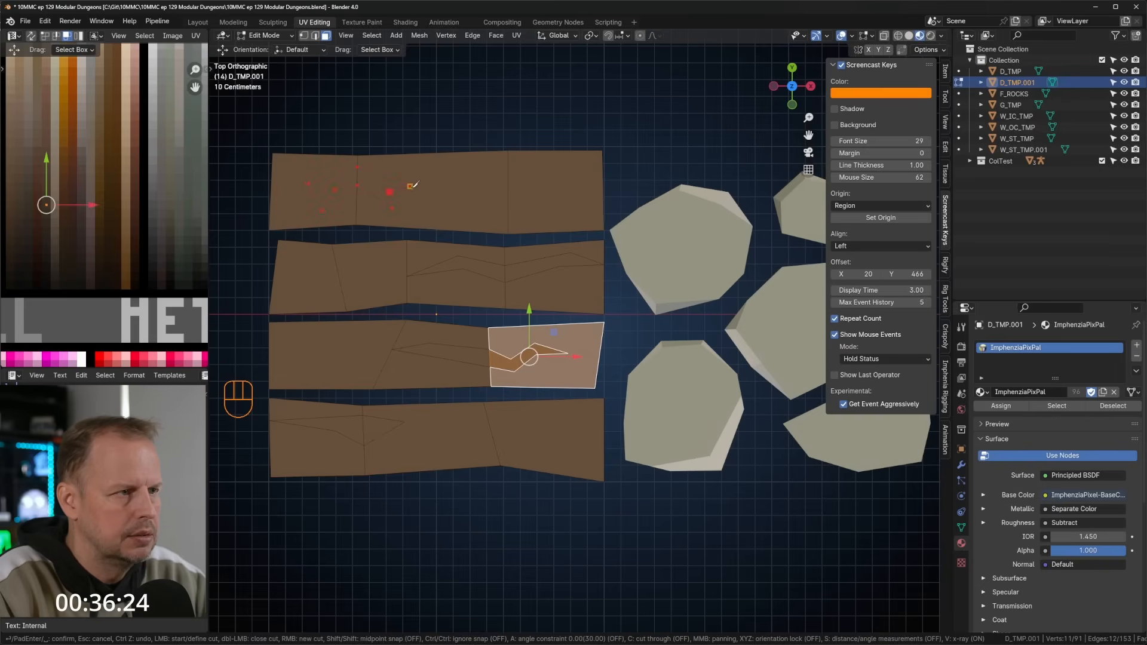
{"action": "key", "text": "Return"}
{"action": "key", "text": "k"}
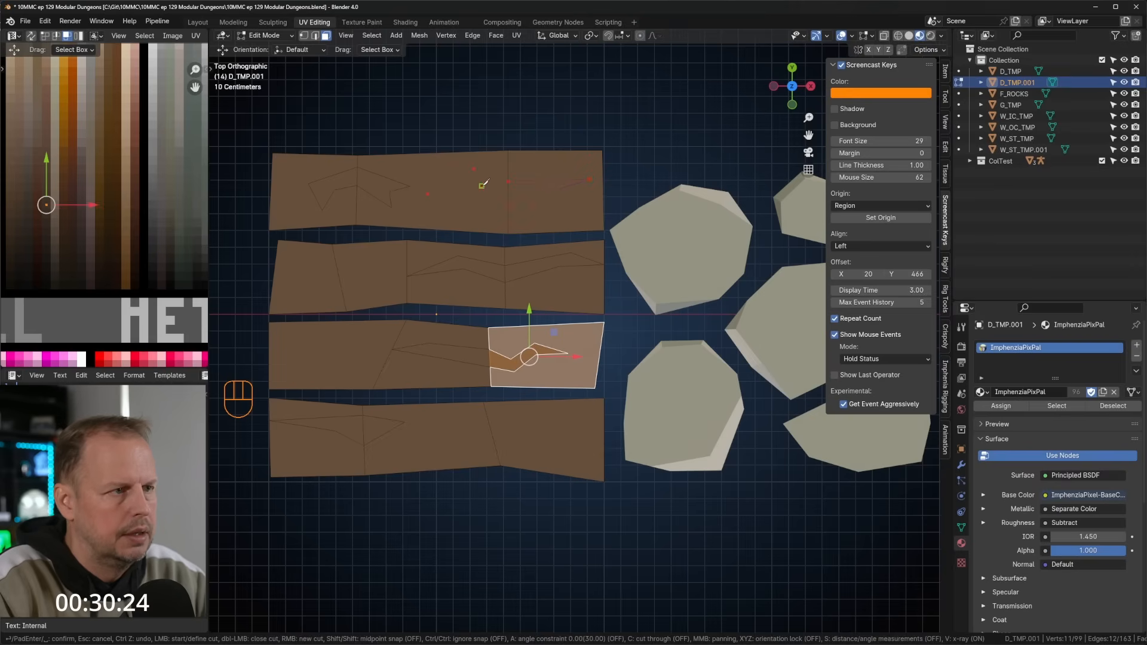
{"action": "key", "text": "Return"}
{"action": "key", "text": "k"}
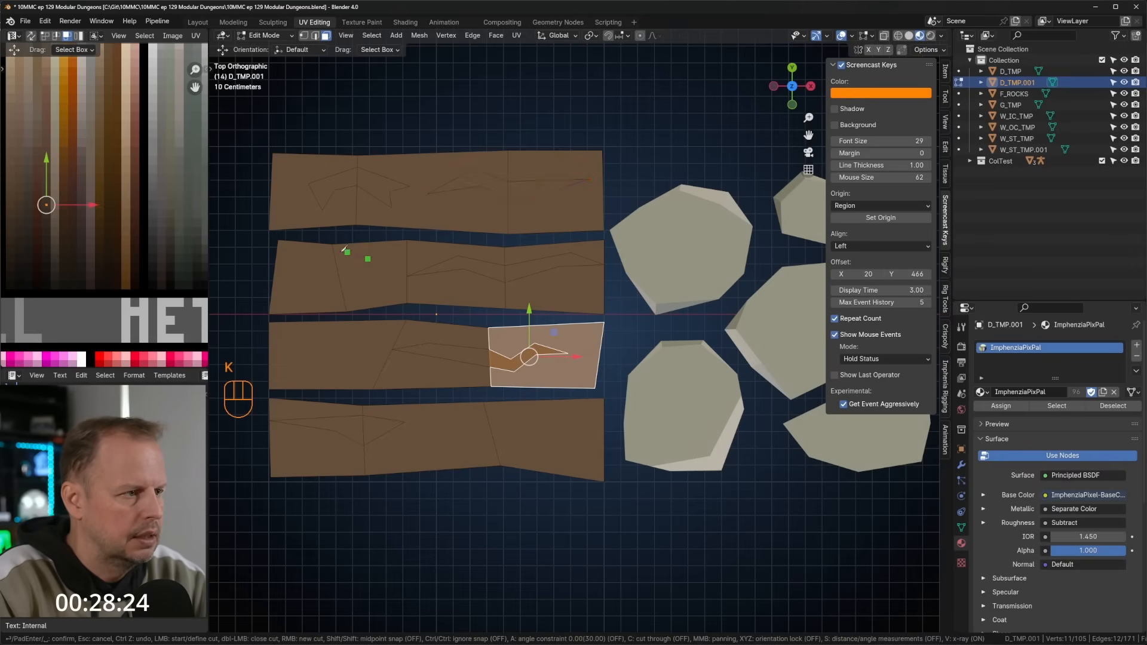
{"action": "key", "text": "Return"}
Knife a grain outline into the left part of the third plank and a long one into the right half of the fourth.
{"action": "key", "text": "k"}
{"action": "left_click", "coordinate": [371, 359]}
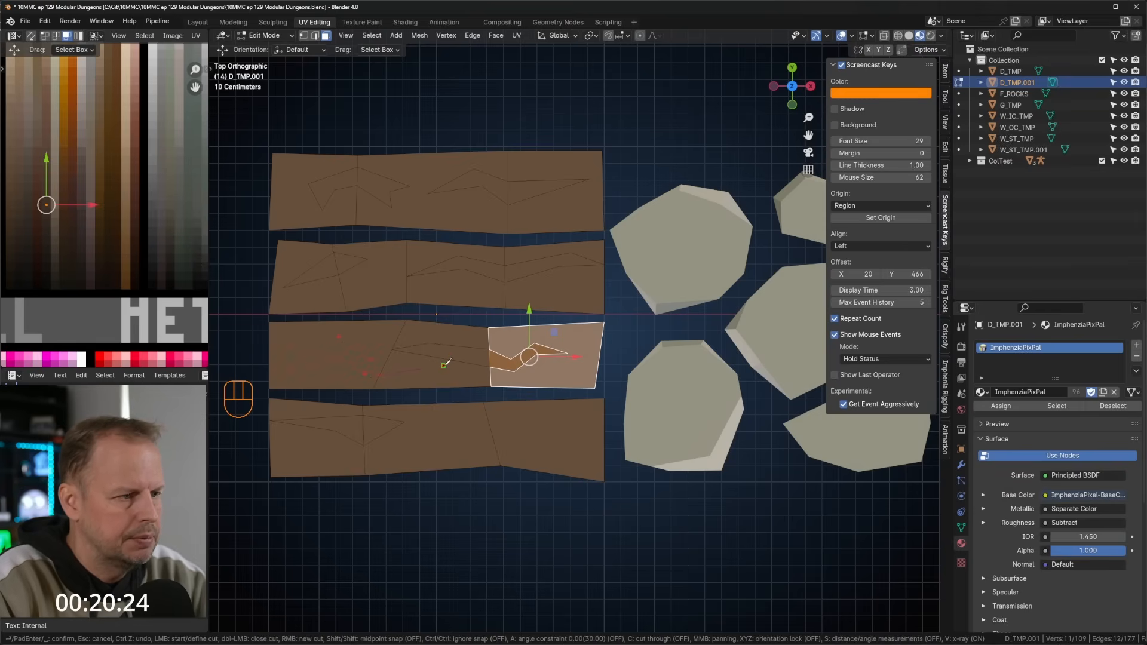
{"action": "key", "text": "Return"}
{"action": "key", "text": "k"}
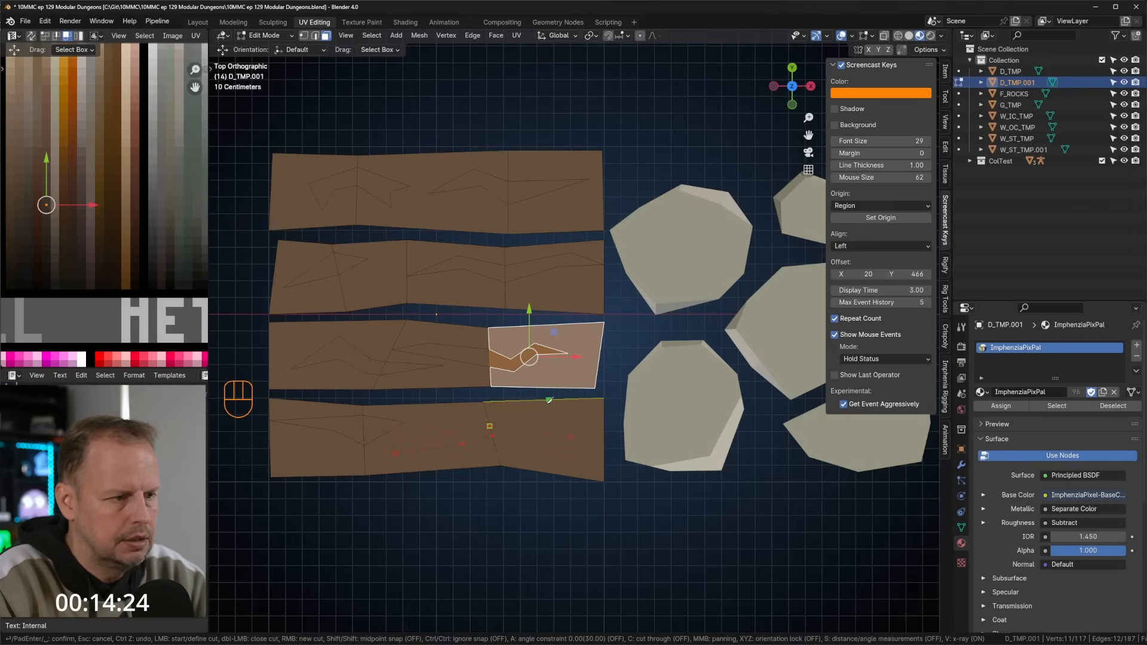
{"action": "key", "text": "Return"}
Select all the knifed grain faces on the four planks and move their UVs onto a darker brown shade of the palette.
{"action": "key", "text": "3"}
{"action": "left_click", "coordinate": [526, 270]}
{"action": "left_click", "coordinate": [492, 271], "text": "shift"}
{"action": "left_click", "coordinate": [494, 186], "text": "shift"}
{"action": "left_click", "coordinate": [534, 190], "text": "shift"}
{"action": "left_click", "coordinate": [358, 183], "text": "shift"}
{"action": "left_click", "coordinate": [353, 263], "text": "shift"}
{"action": "left_click", "coordinate": [314, 272], "text": "shift"}
{"action": "left_click", "coordinate": [350, 348], "text": "shift"}
{"action": "left_click", "coordinate": [420, 351], "text": "shift"}
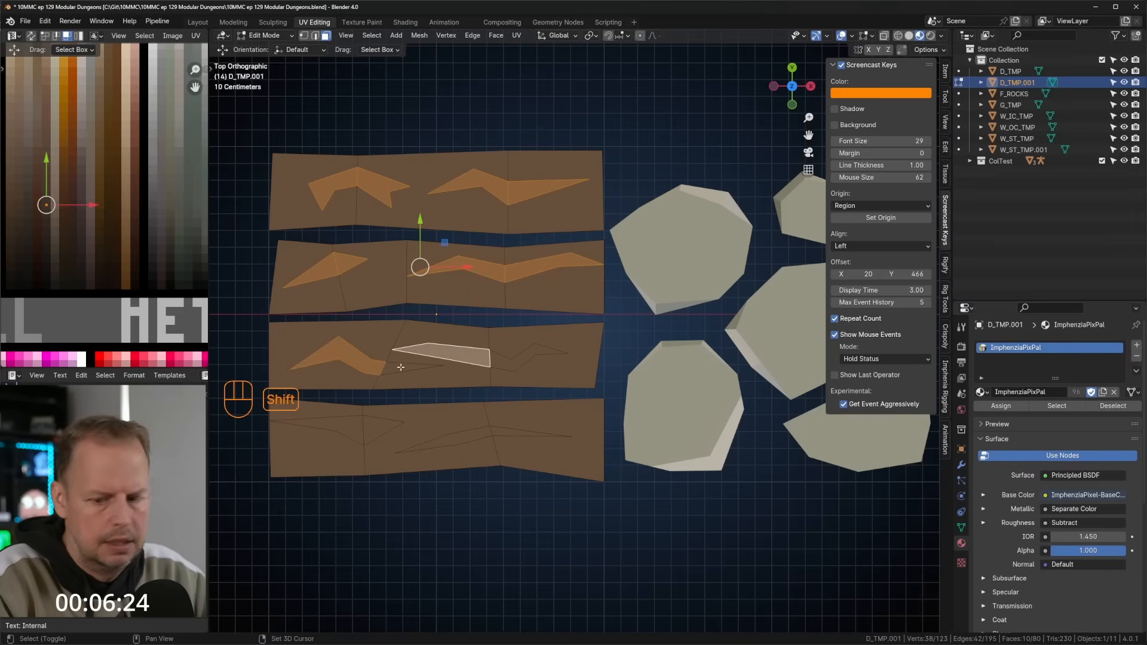
{"action": "left_click", "coordinate": [401, 367], "text": "shift"}
{"action": "left_click", "coordinate": [532, 354], "text": "shift"}
{"action": "left_click", "coordinate": [442, 441], "text": "shift"}
{"action": "left_click", "coordinate": [519, 431], "text": "shift"}
{"action": "left_click", "coordinate": [385, 429], "text": "shift"}
{"action": "left_click", "coordinate": [326, 425], "text": "shift"}
{"action": "key", "text": "g"}
{"action": "left_click", "coordinate": [122, 228]}
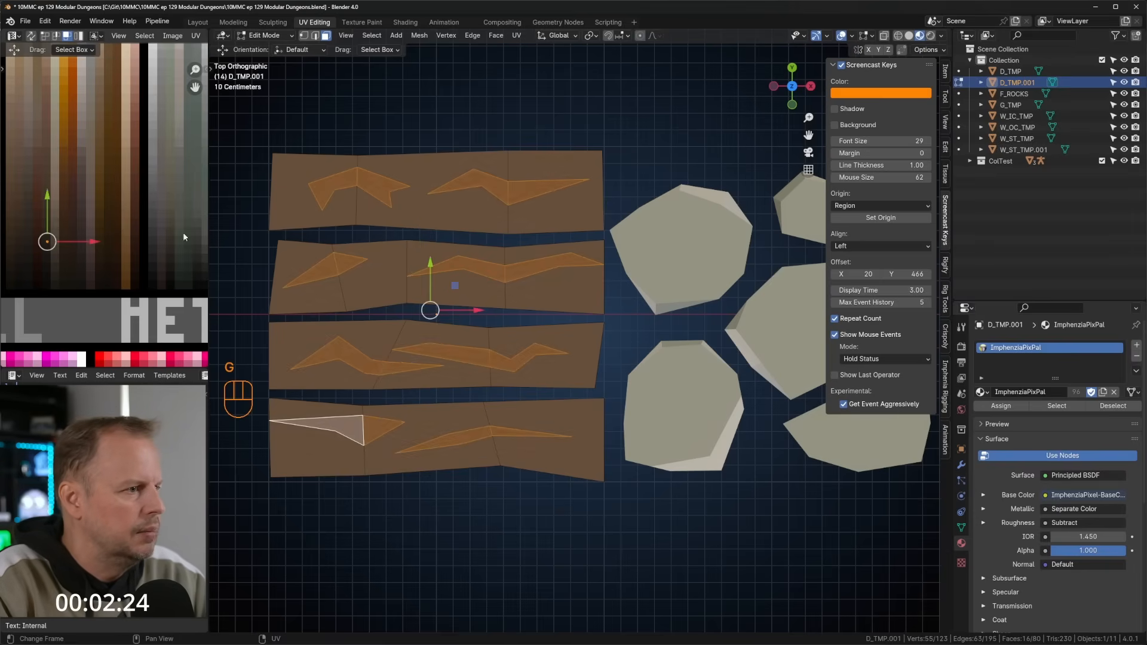
{"action": "key", "text": "g"}
{"action": "left_click", "coordinate": [110, 243]}
{"action": "key", "text": "Tab"}
{"action": "scroll", "coordinate": [526, 270], "scroll_direction": "down", "scroll_amount": 4}
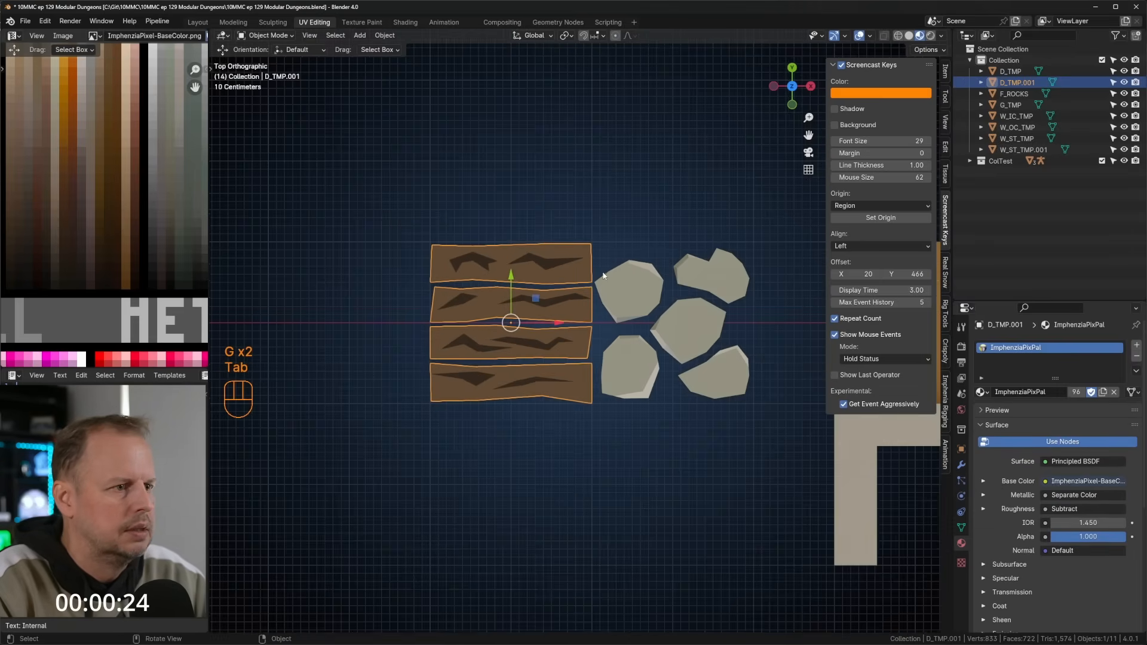
Examine the grained planks beside the stones and the other dungeon pieces.
{"action": "middle_click_drag", "start_coordinate": [600, 273], "coordinate": [431, 204]}
{"action": "scroll", "coordinate": [677, 269], "scroll_direction": "down", "scroll_amount": 3}
{"action": "key", "text": "Tab"}
{"action": "key", "text": "Tab"}
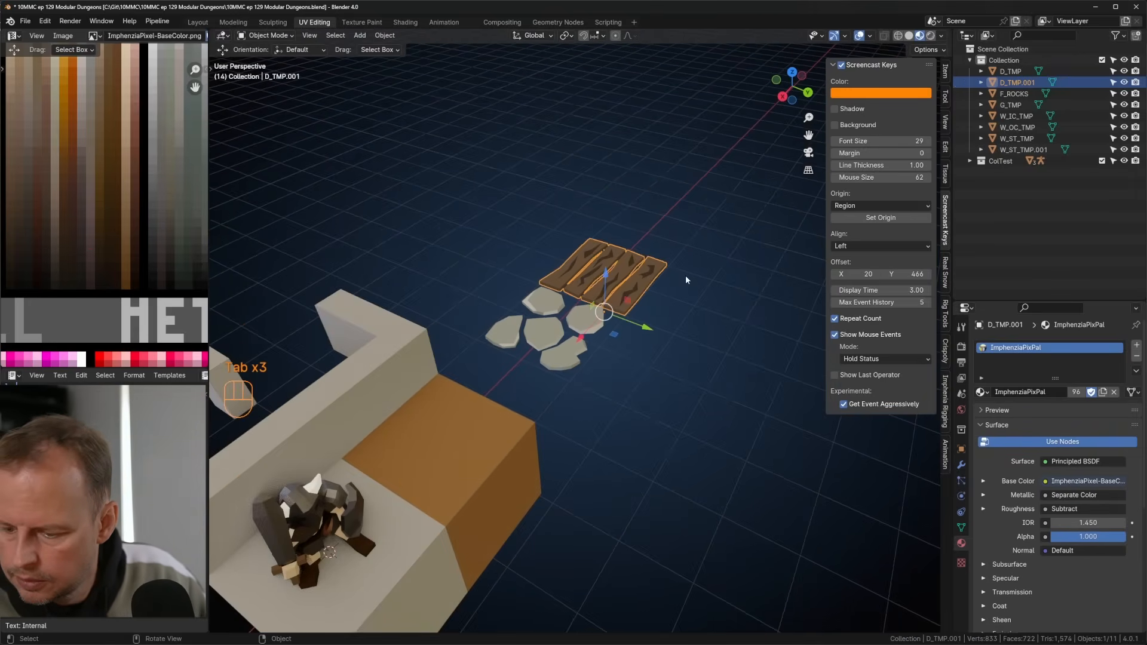
{"action": "key", "text": "Tab"}
{"action": "key", "text": "Tab"}
{"action": "middle_click_drag", "start_coordinate": [686, 275], "coordinate": [464, 317]}
{"action": "middle_click_drag", "start_coordinate": [543, 289], "coordinate": [600, 306]}
Check the naming of the rocks object and rename the plank object as F_WOOD.
{"action": "left_click", "coordinate": [600, 306]}
{"action": "key", "text": "F2"}
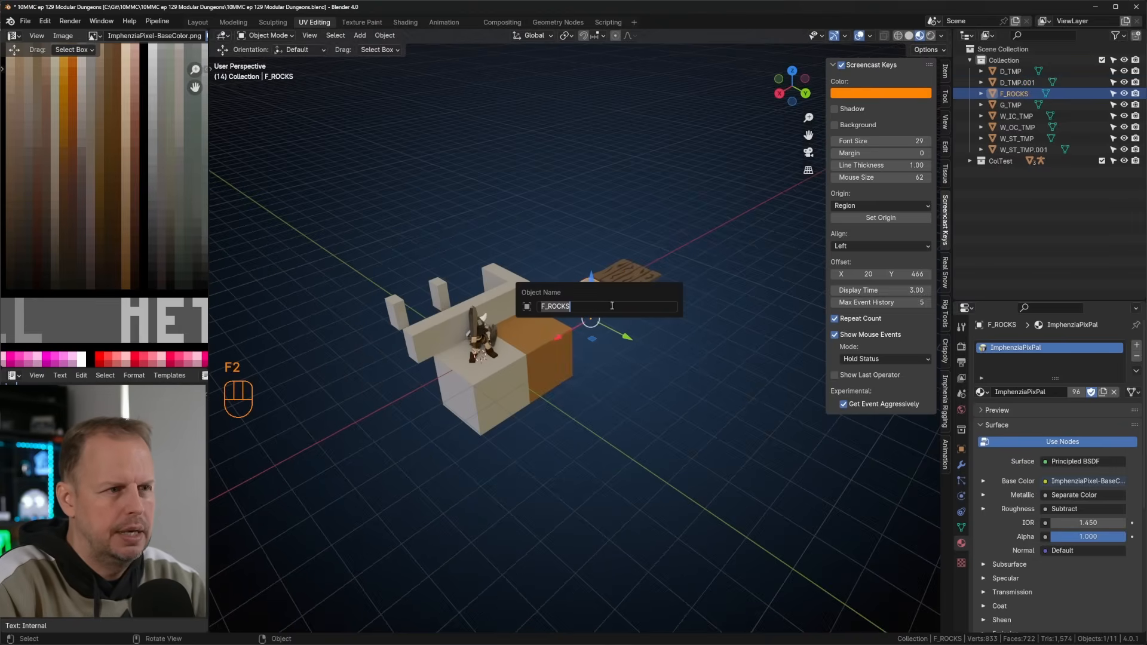
{"action": "left_click", "coordinate": [635, 286]}
{"action": "key", "text": "F2"}
{"action": "type", "text": "F"}
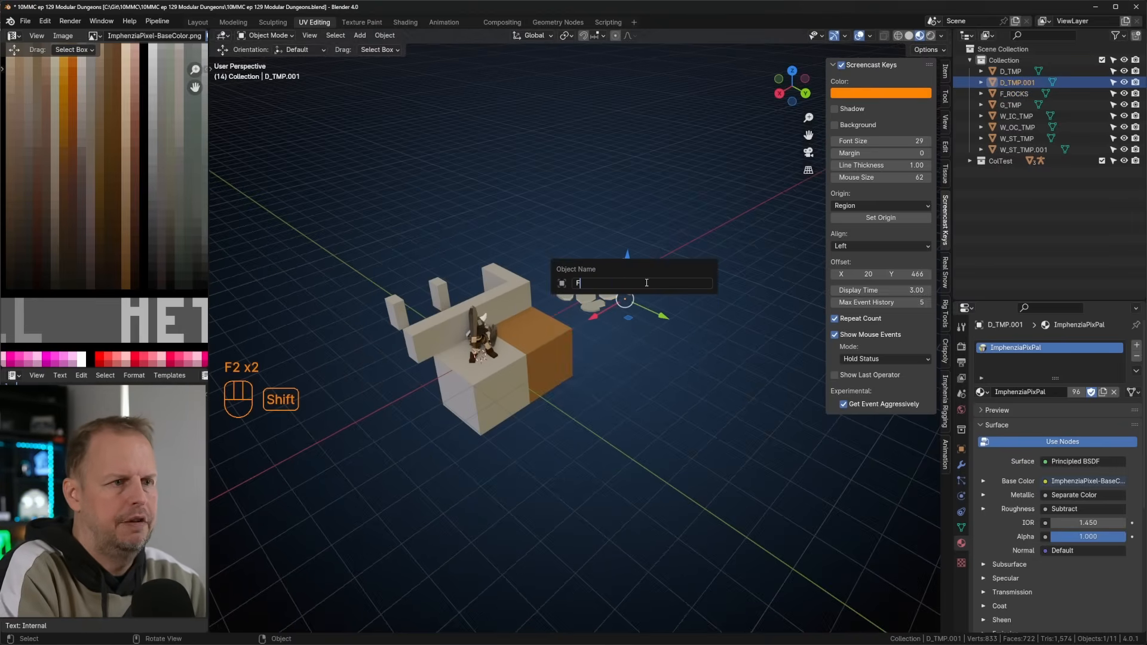
{"action": "key", "text": "Return"}
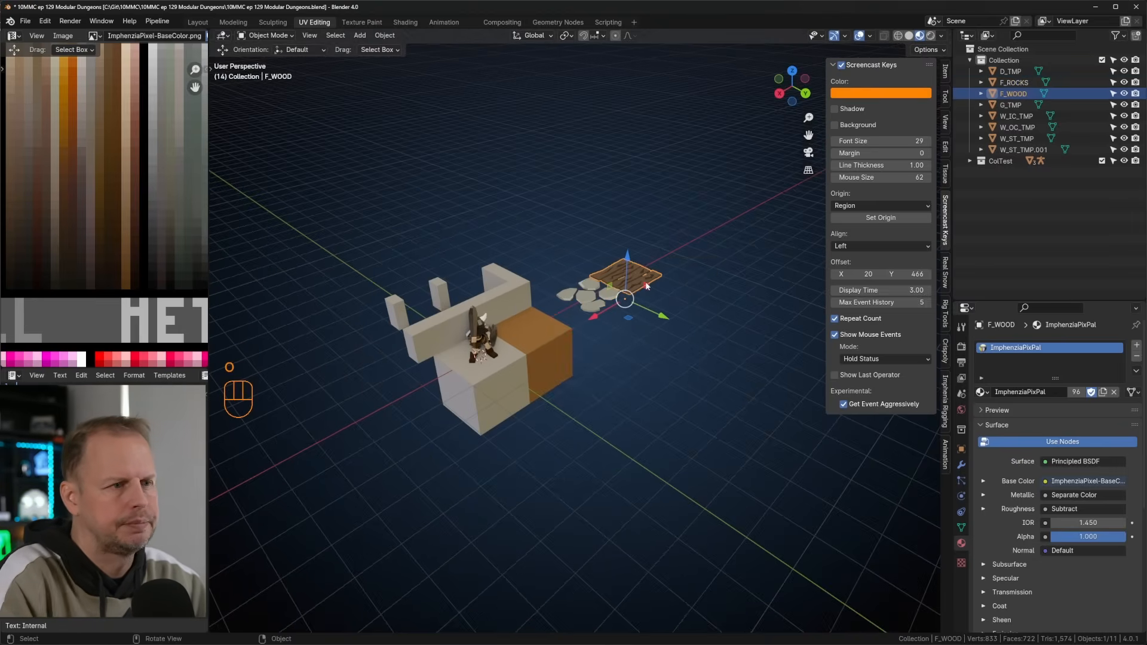
Check the object names of the wall piece, the brown tile and the grey ground tile.
{"action": "left_click", "coordinate": [519, 305]}
{"action": "key", "text": "F2"}
{"action": "left_click", "coordinate": [532, 336]}
{"action": "left_click", "coordinate": [532, 338]}
{"action": "key", "text": "F2"}
{"action": "left_click", "coordinate": [493, 398]}
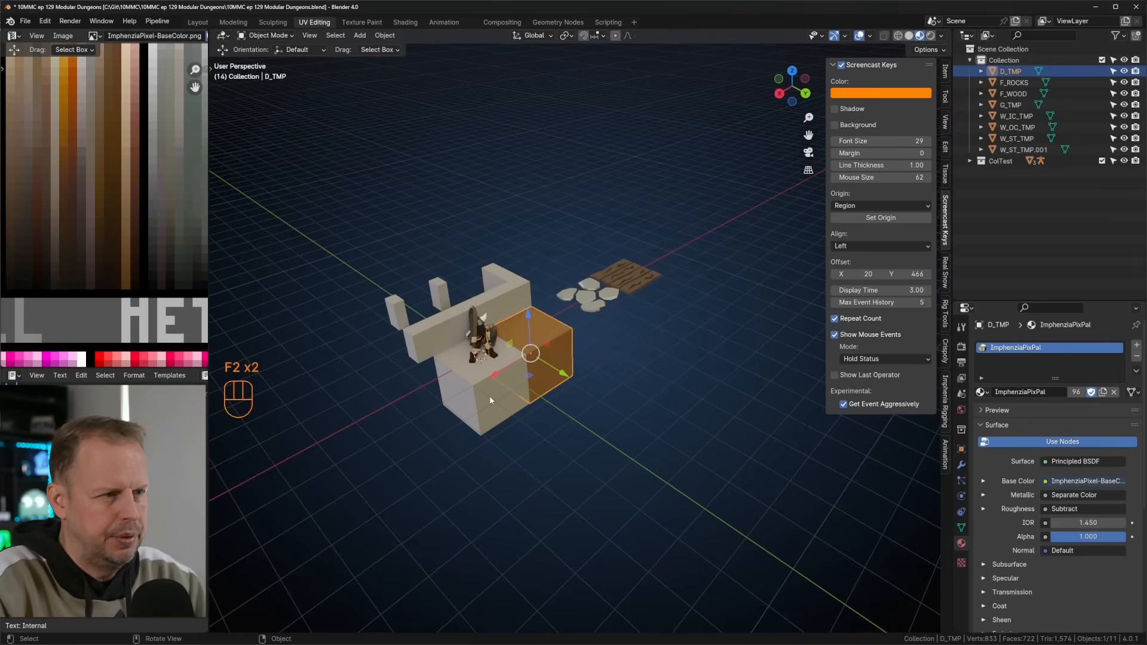
{"action": "left_click", "coordinate": [505, 396]}
{"action": "key", "text": "F2"}
{"action": "left_click", "coordinate": [591, 367]}
Deselect all objects and save the file.
{"action": "left_click", "coordinate": [676, 344]}
{"action": "middle_click_drag", "start_coordinate": [676, 343], "coordinate": [655, 332]}
{"action": "scroll", "coordinate": [655, 331], "scroll_direction": "down", "scroll_amount": 4}
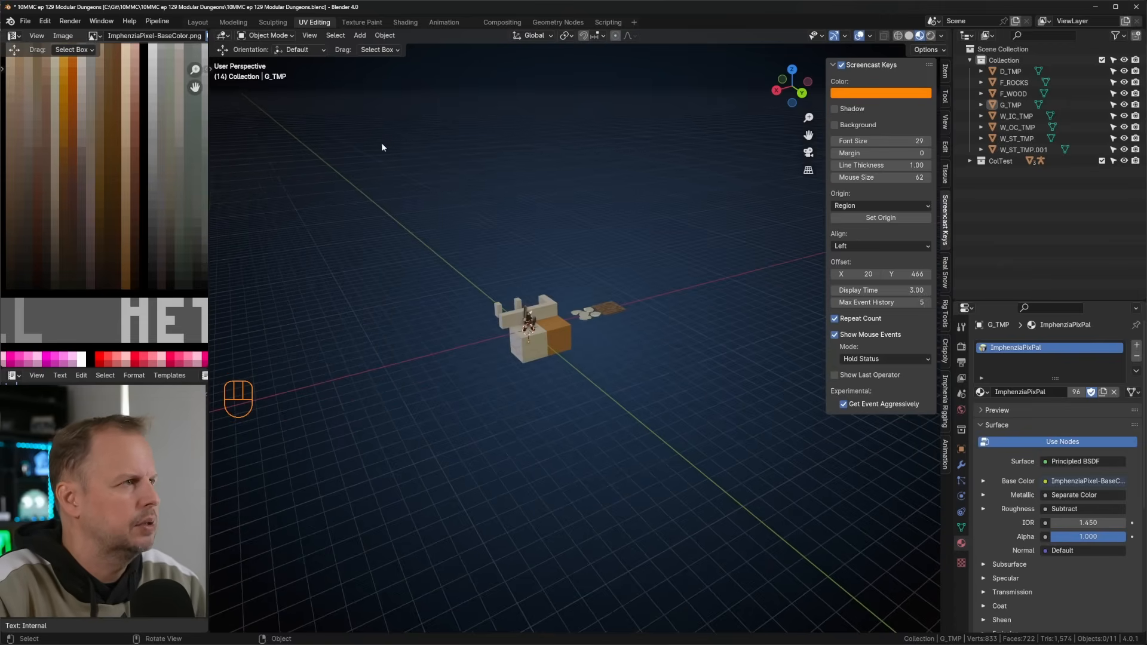
{"action": "key", "text": "ctrl+s"}
{"action": "middle_click_drag", "start_coordinate": [617, 276], "coordinate": [625, 311]}
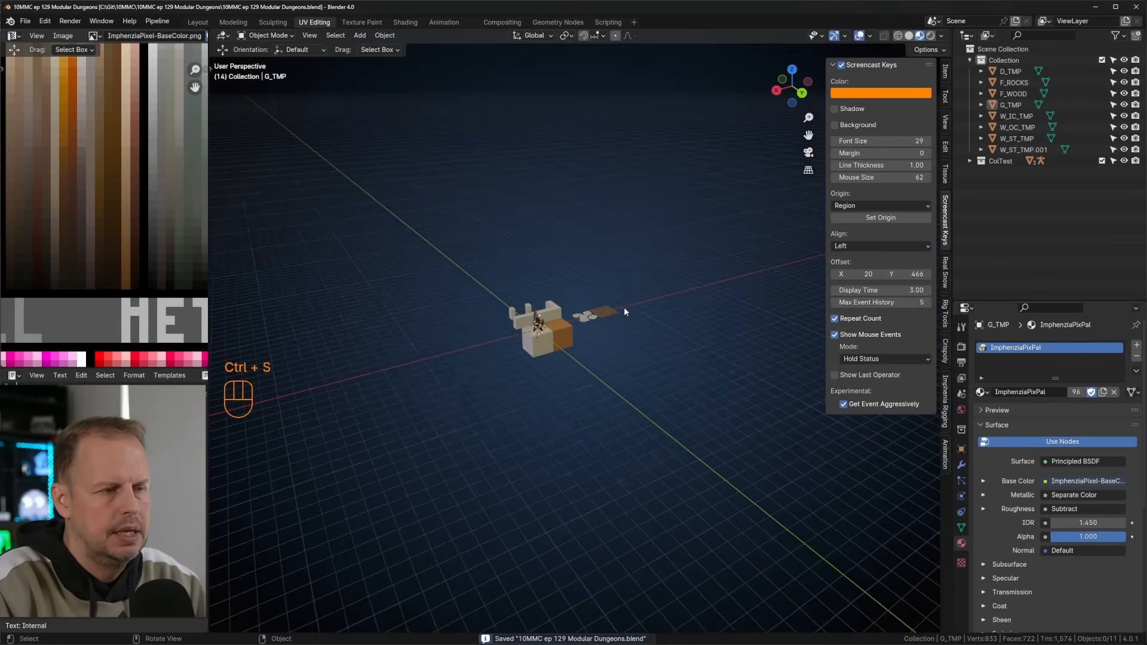
{"action": "scroll", "coordinate": [624, 310], "scroll_direction": "up", "scroll_amount": 8}
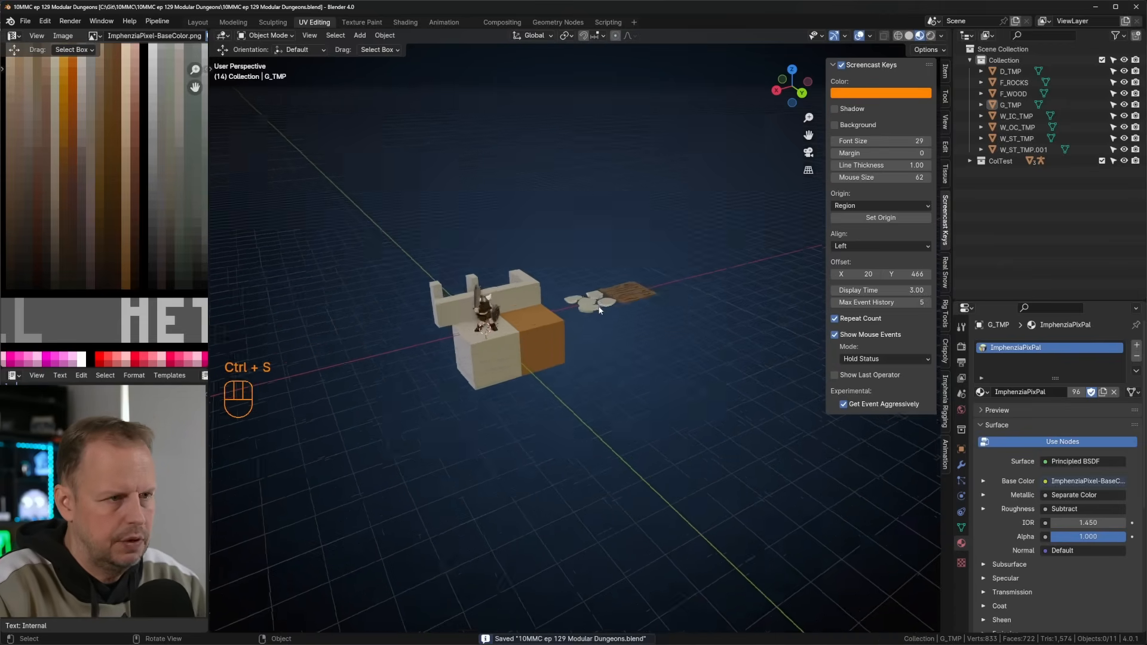
{"action": "middle_click_drag", "start_coordinate": [494, 274], "coordinate": [465, 321]}
{"action": "middle_click_drag", "start_coordinate": [464, 320], "coordinate": [492, 266], "text": "shift"}
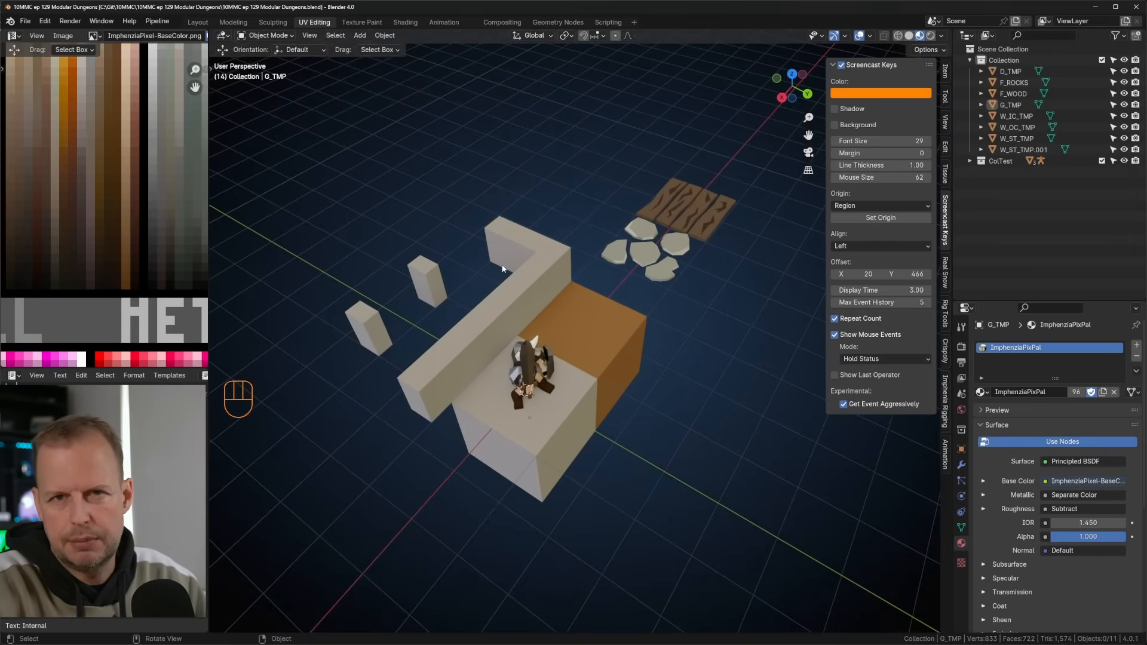
{"action": "left_click", "coordinate": [538, 260]}
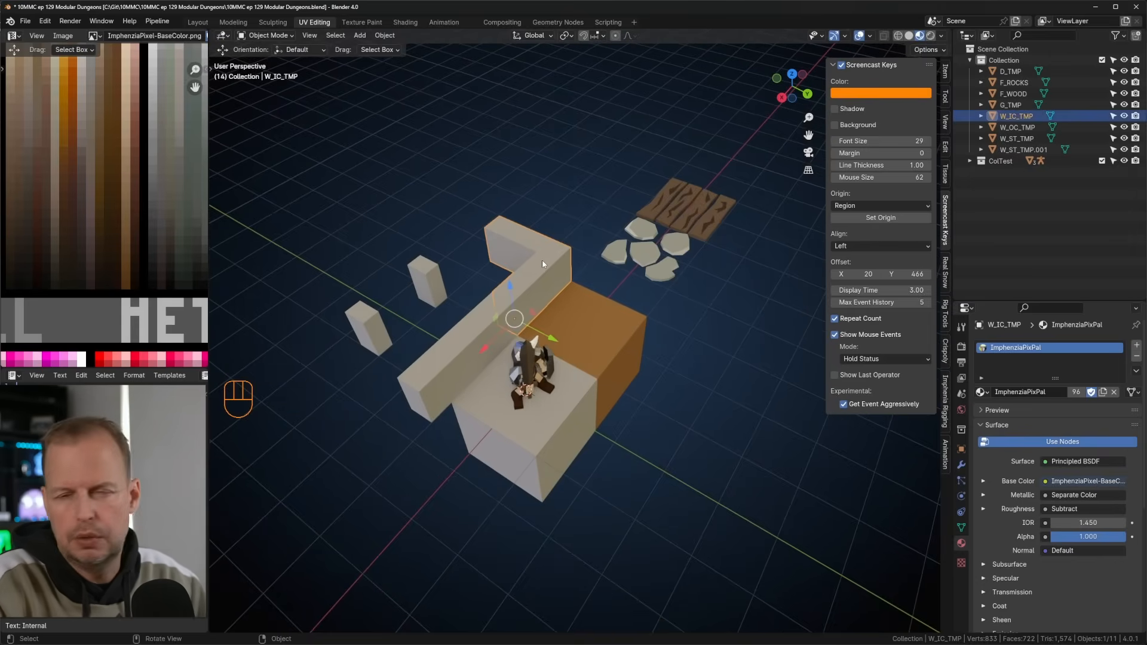
{"action": "left_click", "coordinate": [462, 358]}
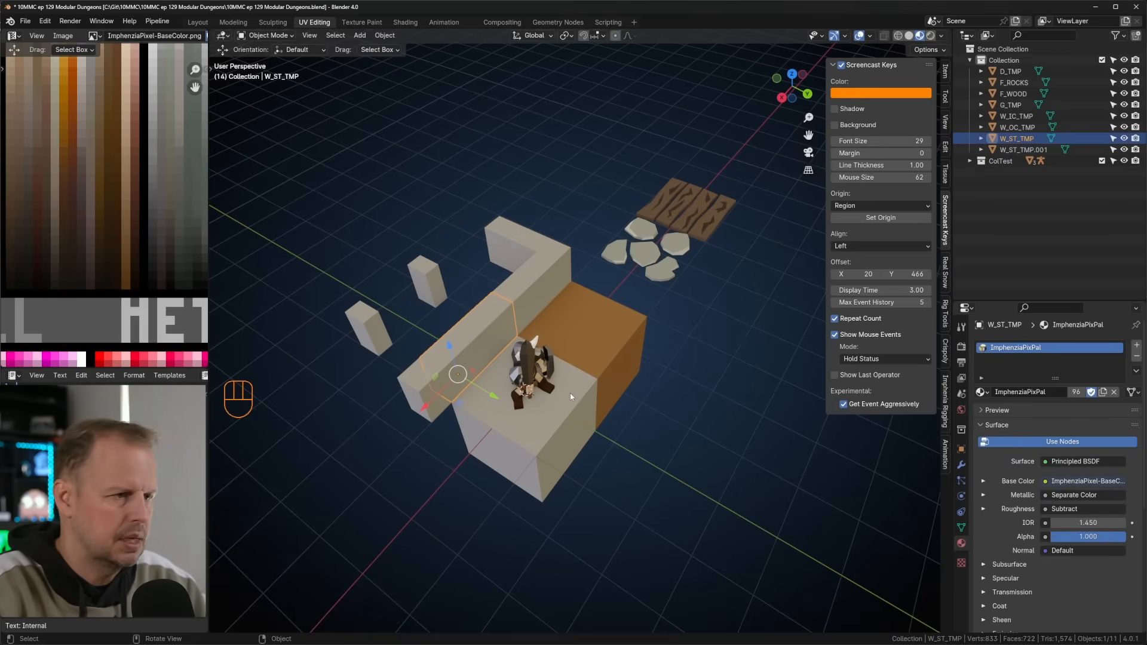
Duplicate the grey ground tile in top view and place the copy 7 m away along positive Y.
{"action": "key", "text": "KP_7"}
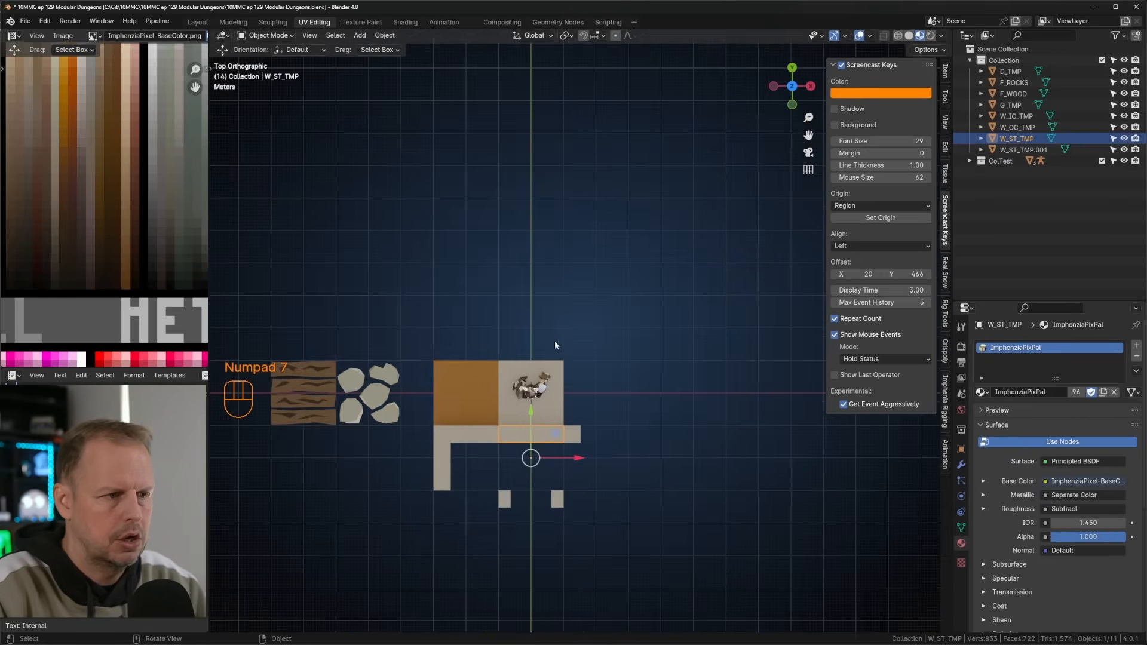
{"action": "scroll", "coordinate": [552, 345], "scroll_direction": "down", "scroll_amount": 2}
{"action": "middle_click_drag", "start_coordinate": [576, 357], "coordinate": [597, 259]}
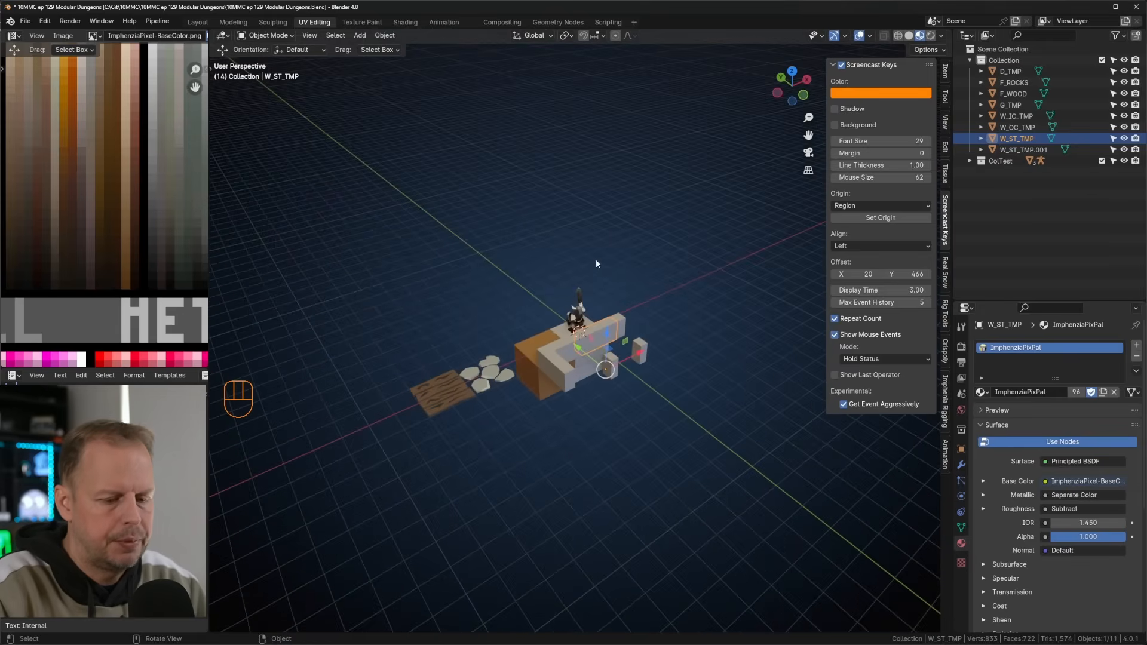
{"action": "key", "text": "KP_7"}
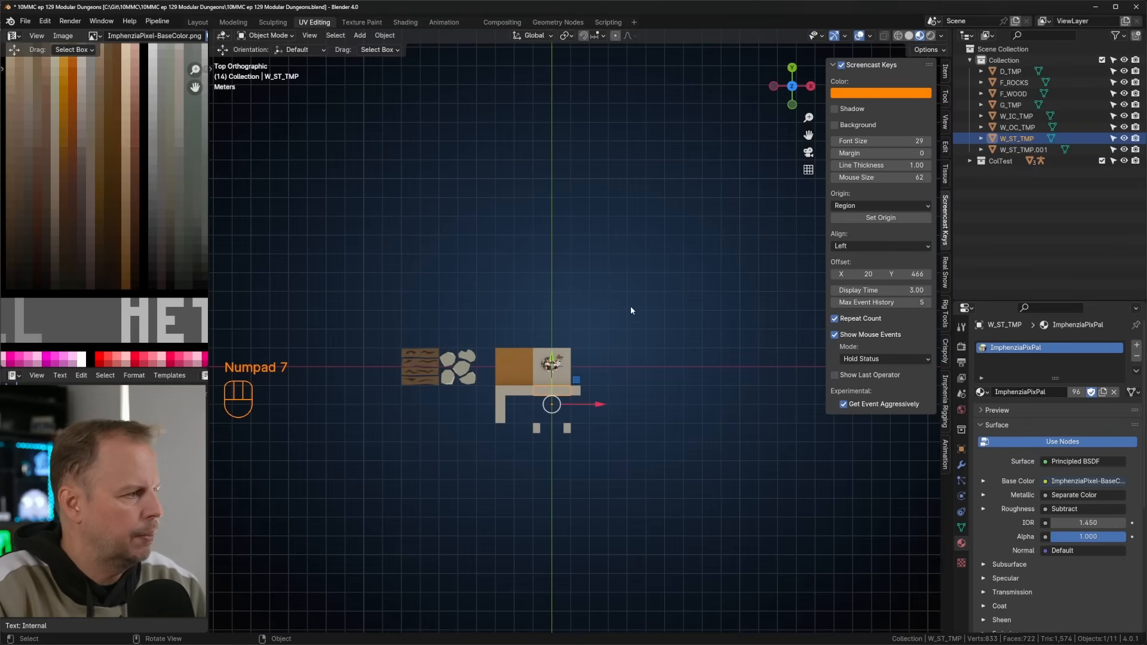
{"action": "left_click", "coordinate": [569, 352]}
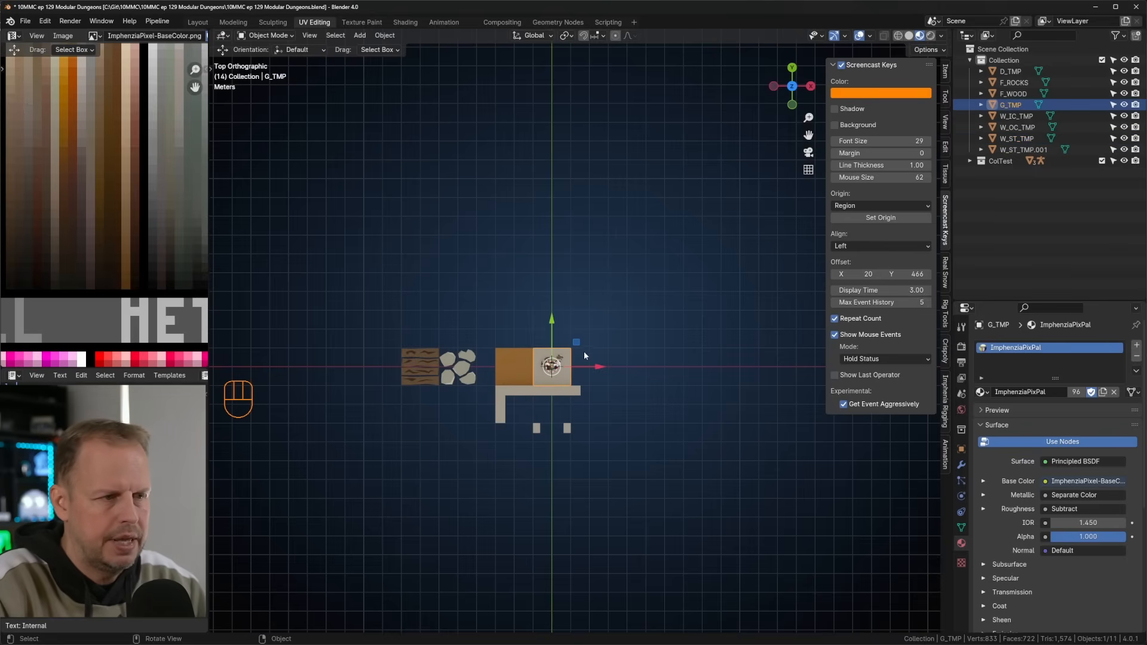
{"action": "left_click", "coordinate": [595, 36]}
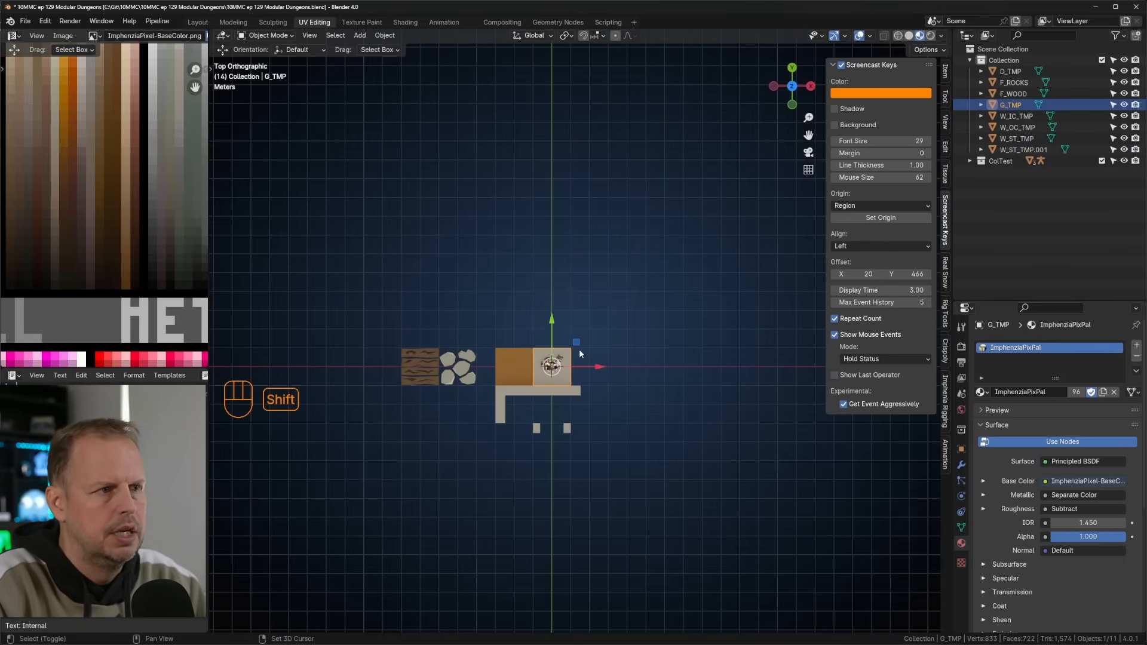
{"action": "key", "text": "shift+d"}
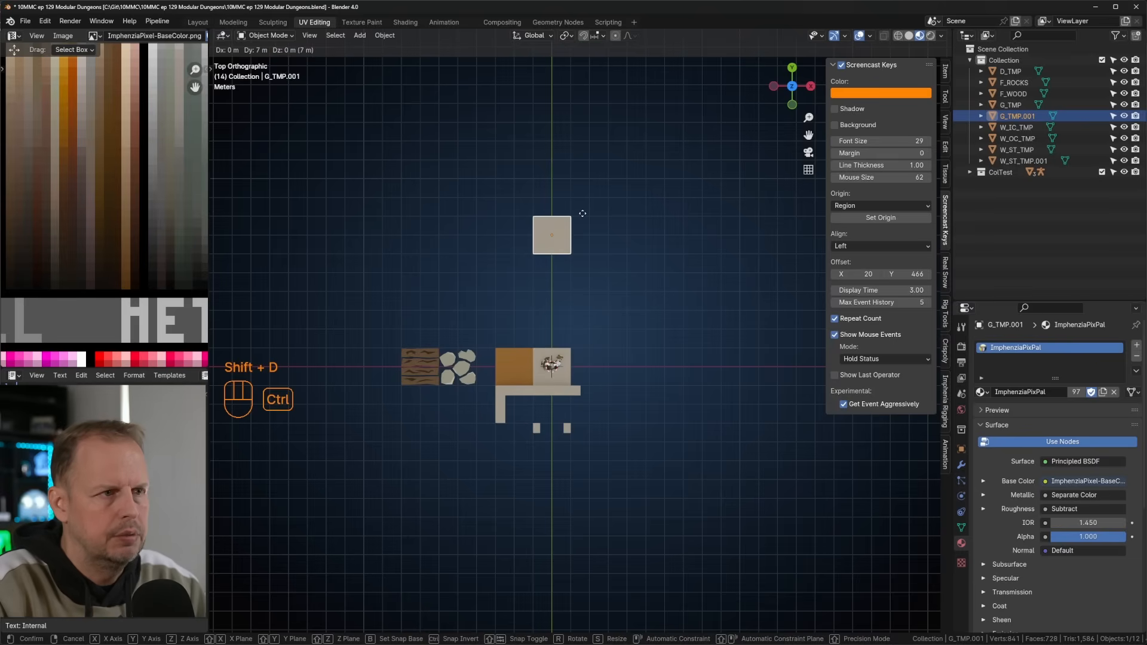
{"action": "left_click", "coordinate": [583, 213]}
Add four more ground tile copies edge to edge at 2 m spacing, forming the negative-X column and extending the middle column upward in Y.
{"action": "key", "text": "shift+d"}
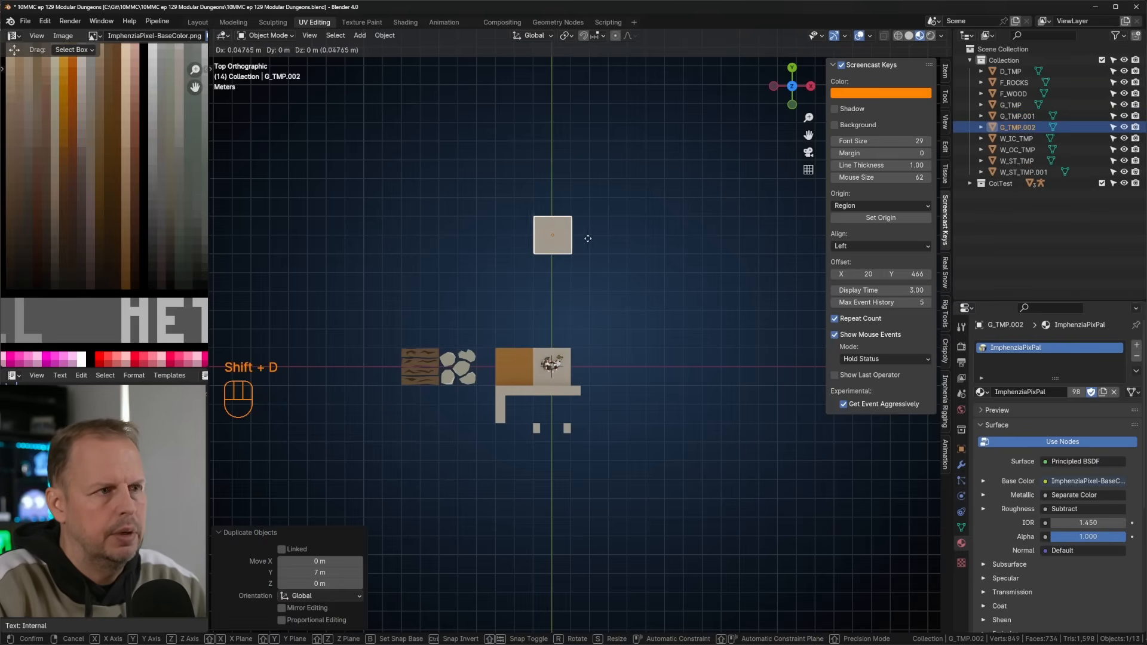
{"action": "left_click", "coordinate": [581, 192]}
{"action": "key", "text": "shift+d"}
{"action": "left_click", "coordinate": [538, 197]}
{"action": "key", "text": "shift+d"}
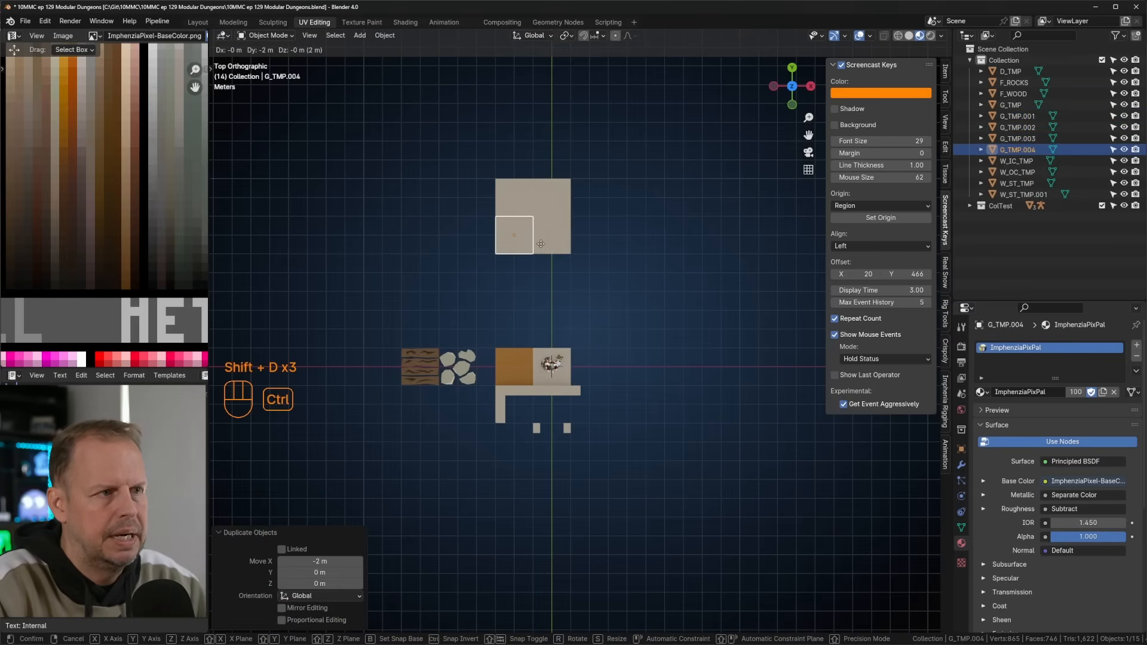
{"action": "left_click", "coordinate": [540, 250]}
{"action": "key", "text": "shift+d"}
{"action": "left_click", "coordinate": [540, 287], "text": "ctrl"}
Complete the 3 by 3 floor with four ground tile copies in the remaining middle and positive-X column cells.
{"action": "key", "text": "shift+d"}
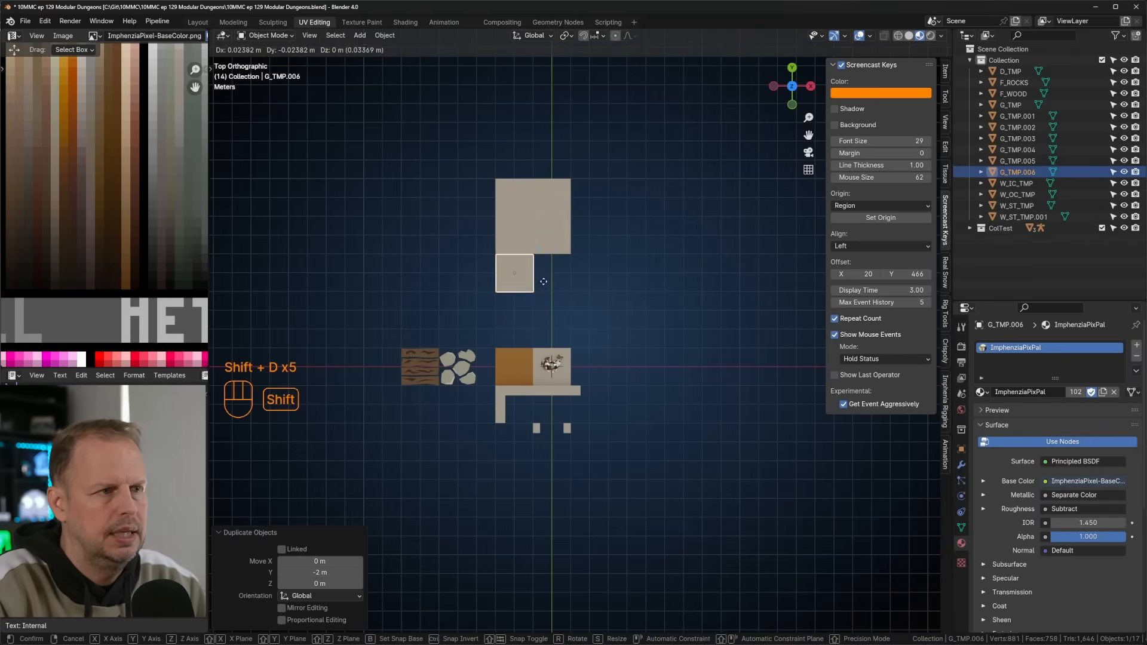
{"action": "left_click", "coordinate": [617, 280], "text": "ctrl"}
{"action": "key", "text": "shift+d"}
{"action": "left_click", "coordinate": [621, 276], "text": "ctrl"}
{"action": "key", "text": "shift+d"}
{"action": "left_click", "coordinate": [621, 244], "text": "ctrl"}
{"action": "key", "text": "shift+d"}
{"action": "left_click", "coordinate": [621, 207], "text": "ctrl"}
Copy the straight wall piece W_ST_TMP to both ends of the floor's negative-Y edge, 4 m apart, leaving the middle open.
{"action": "left_click", "coordinate": [572, 390]}
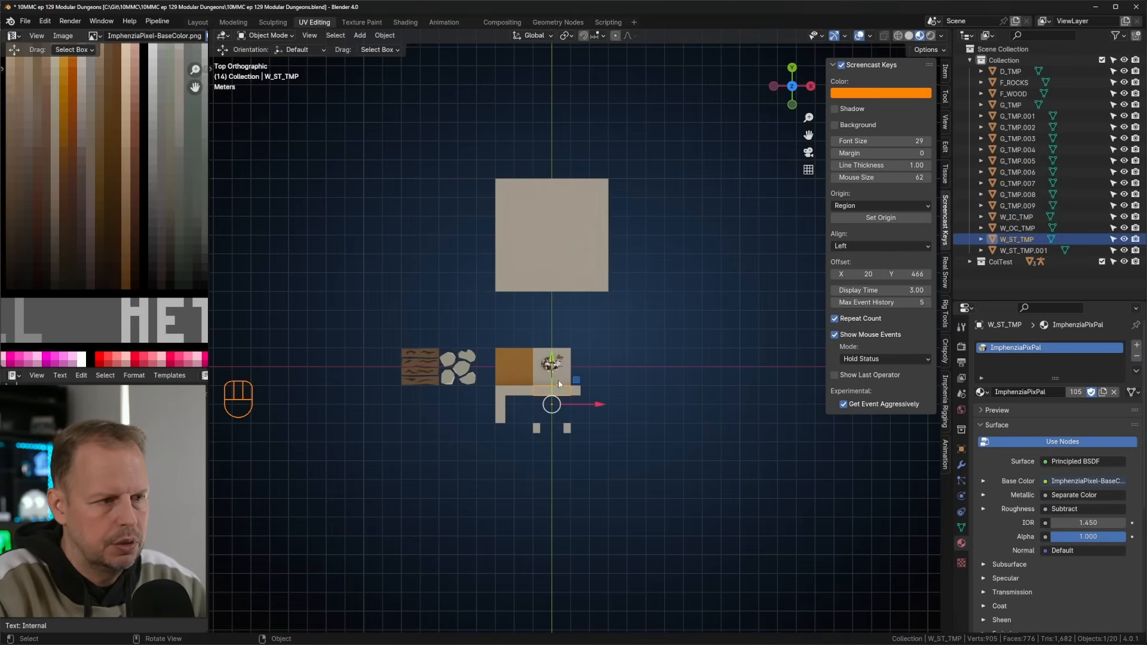
{"action": "key", "text": "shift+d"}
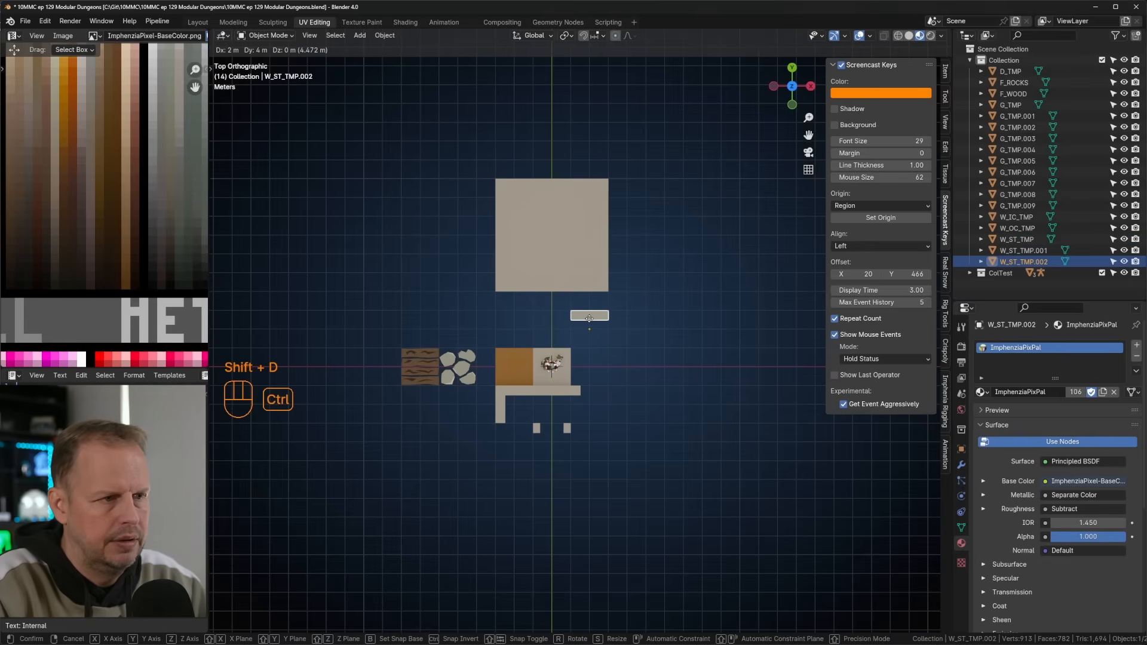
{"action": "left_click", "coordinate": [599, 329], "text": "ctrl"}
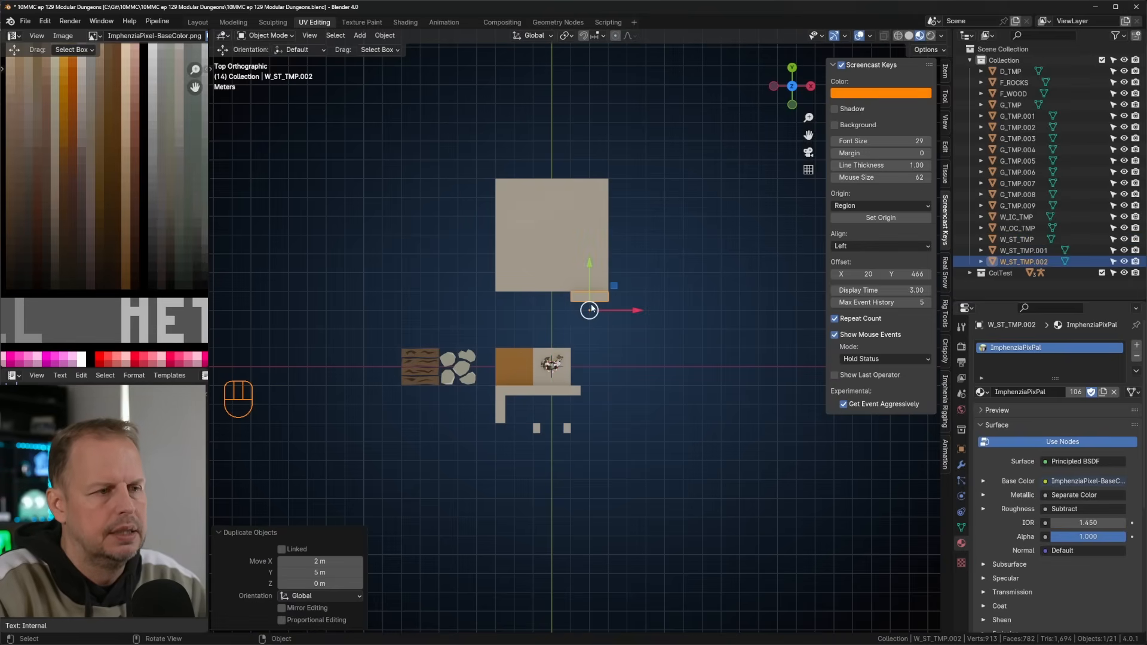
{"action": "key", "text": "shift+d"}
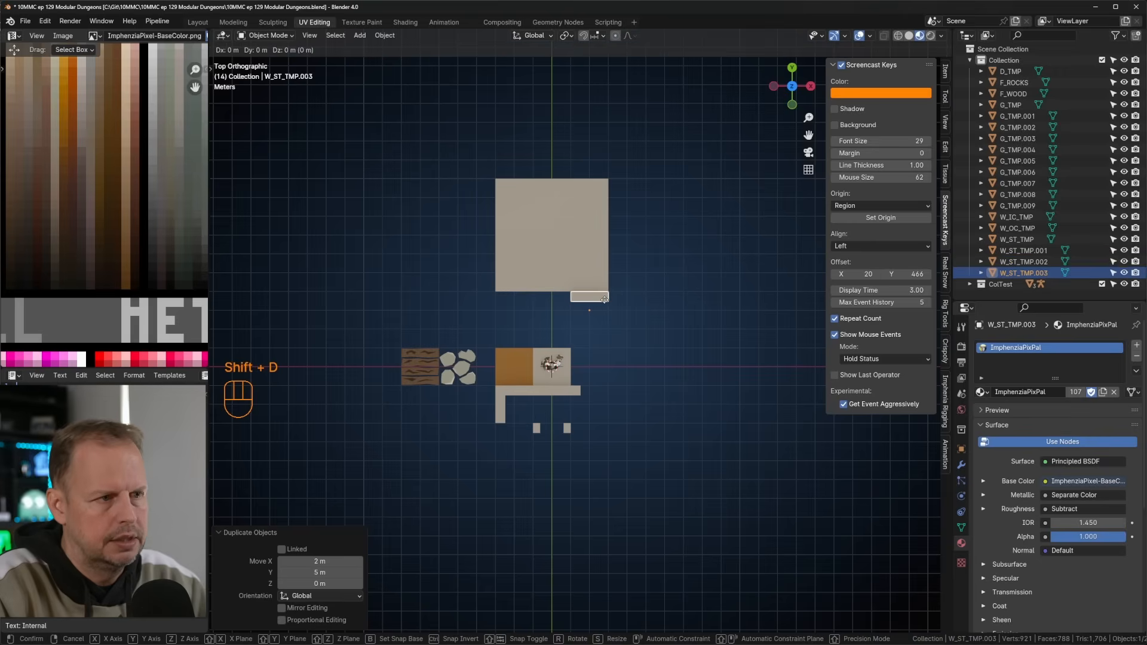
{"action": "left_click", "coordinate": [528, 306], "text": "ctrl"}
Duplicate a wall piece to the floor's positive-X edge, rotate it -90°, and place another copy 4 m along positive Y.
{"action": "key", "text": "shift+d"}
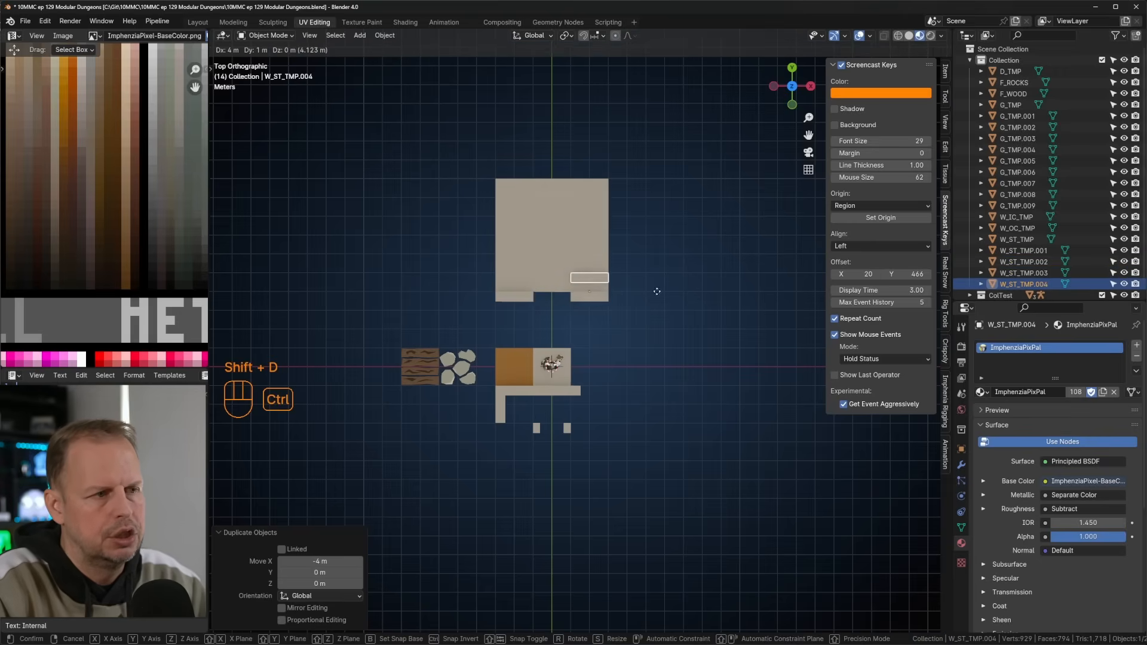
{"action": "left_click", "coordinate": [689, 267], "text": "ctrl"}
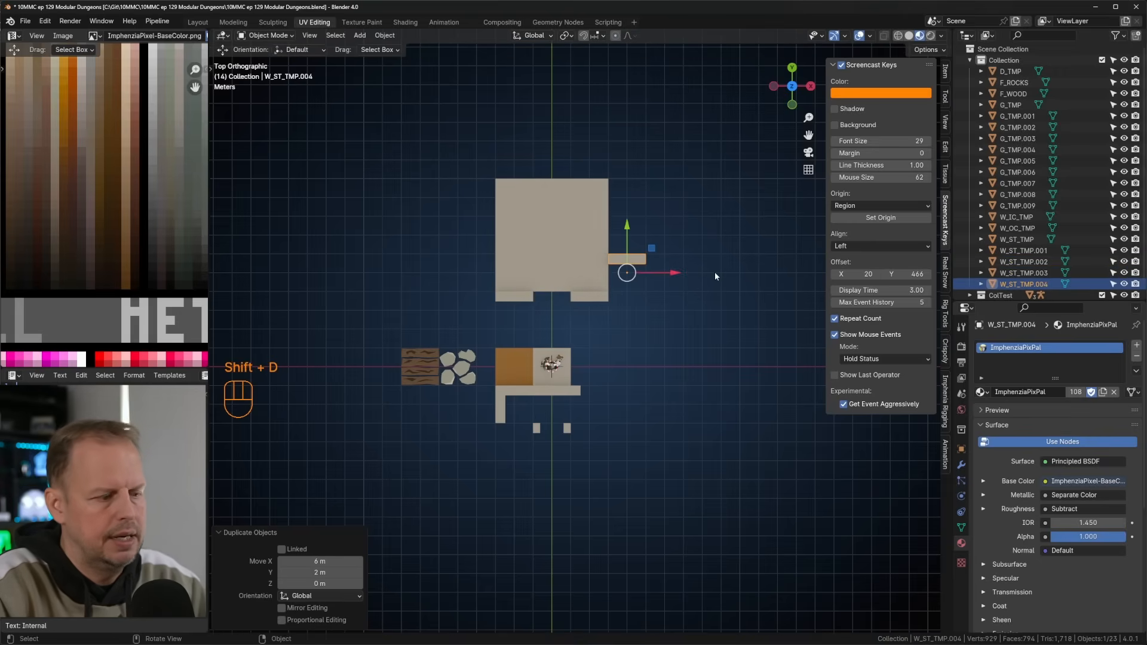
{"action": "key", "text": "r"}
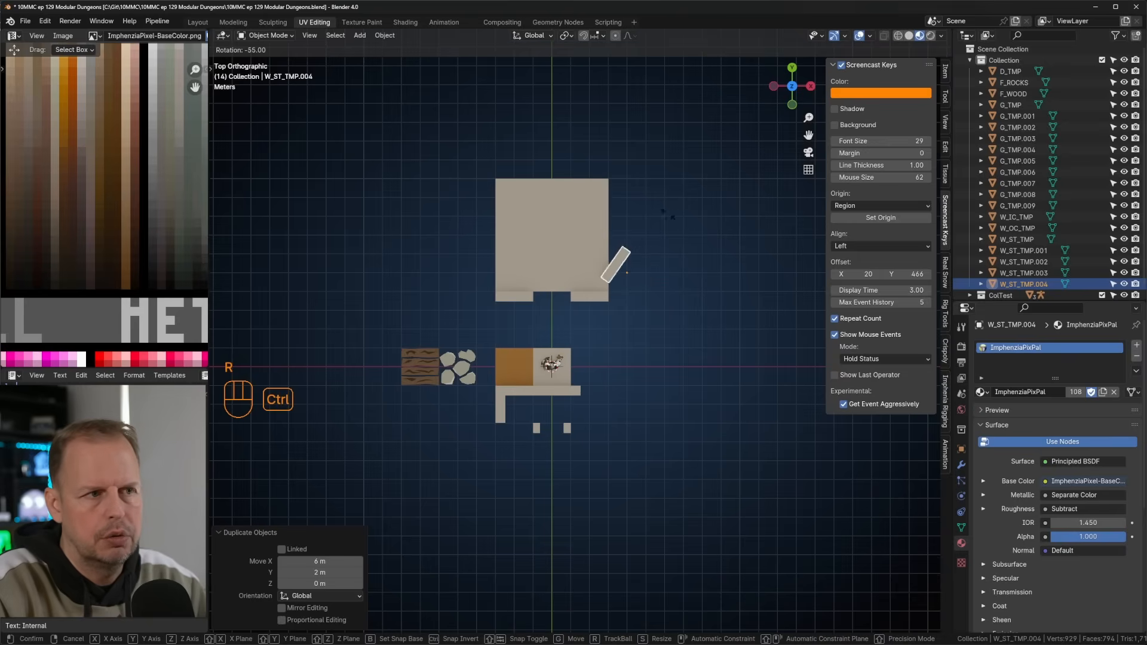
{"action": "left_click", "coordinate": [629, 209]}
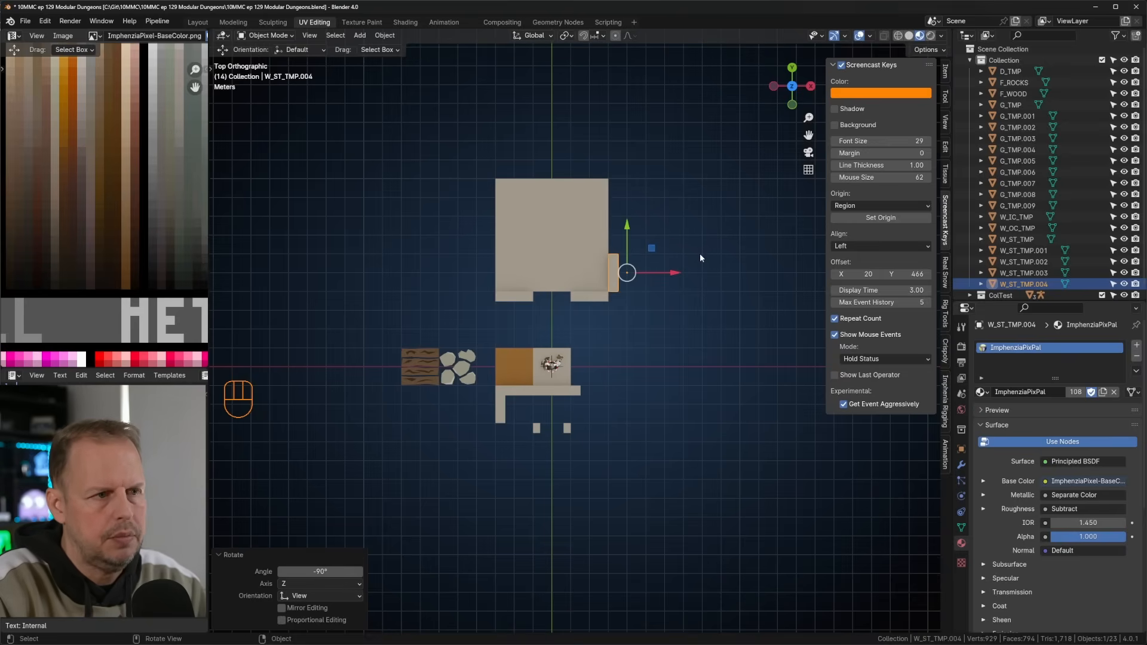
{"action": "key", "text": "shift+d"}
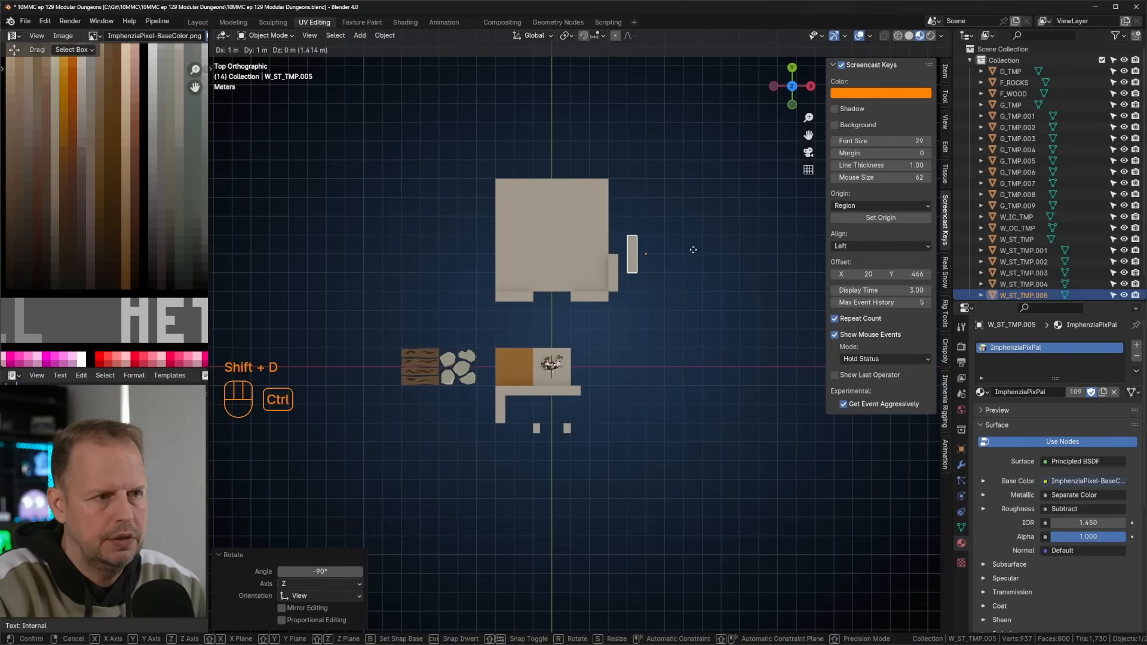
{"action": "left_click", "coordinate": [676, 189]}
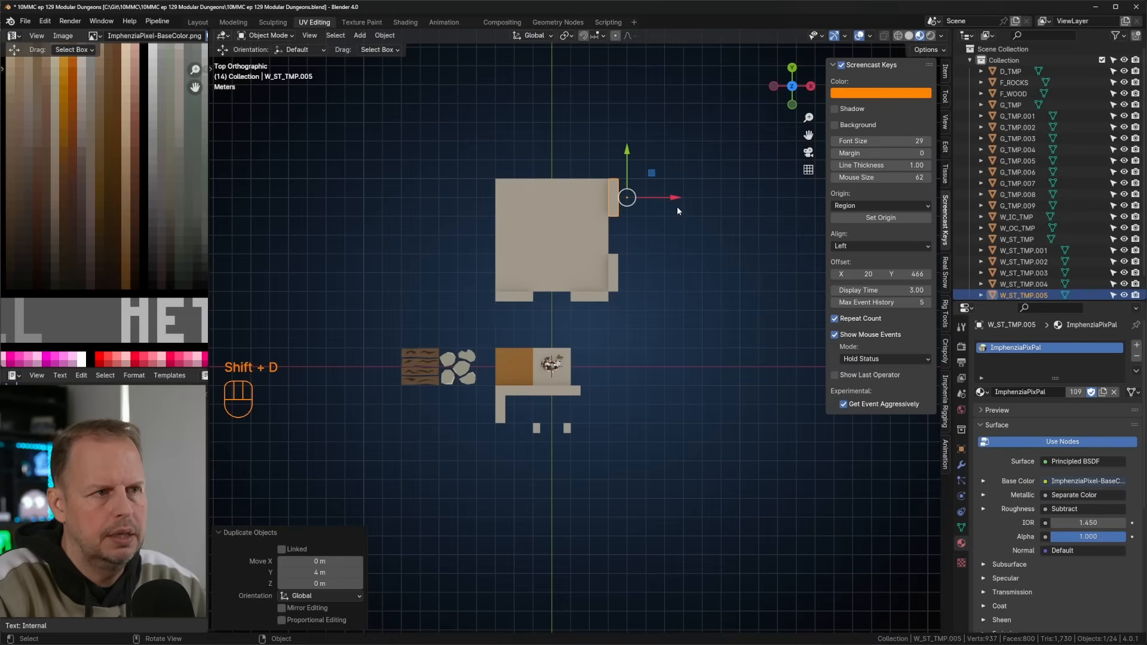
Duplicate the wall piece 8 m along negative X, rotate it 180°, and place another copy at the other end of that edge.
{"action": "key", "text": "shift+d"}
{"action": "left_click", "coordinate": [523, 209]}
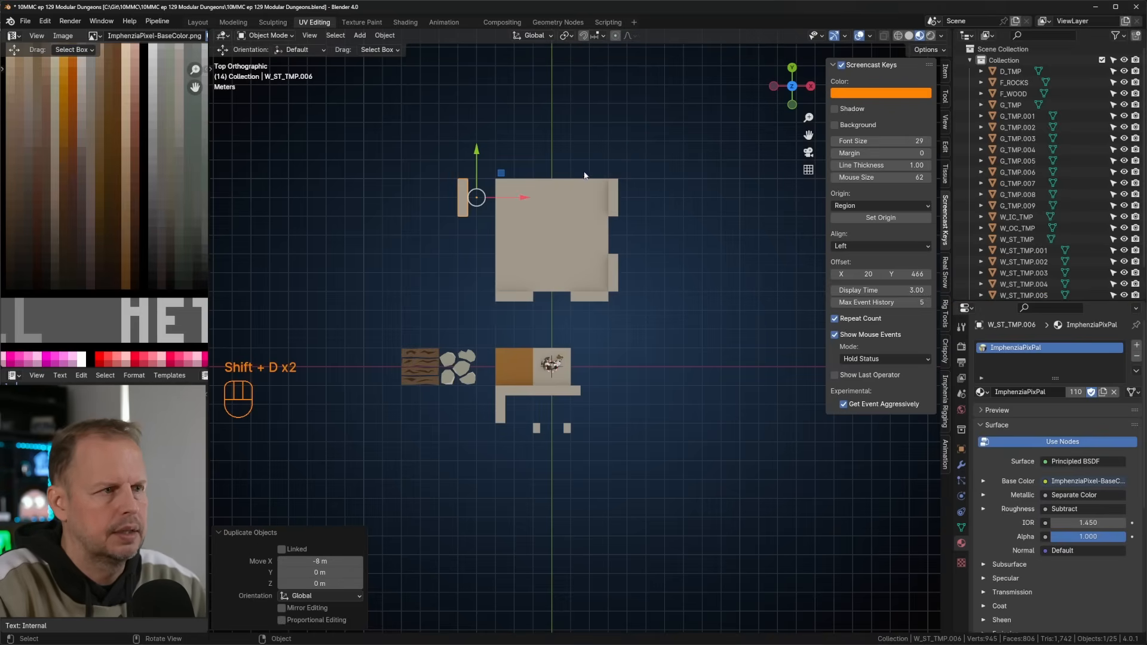
{"action": "key", "text": "r"}
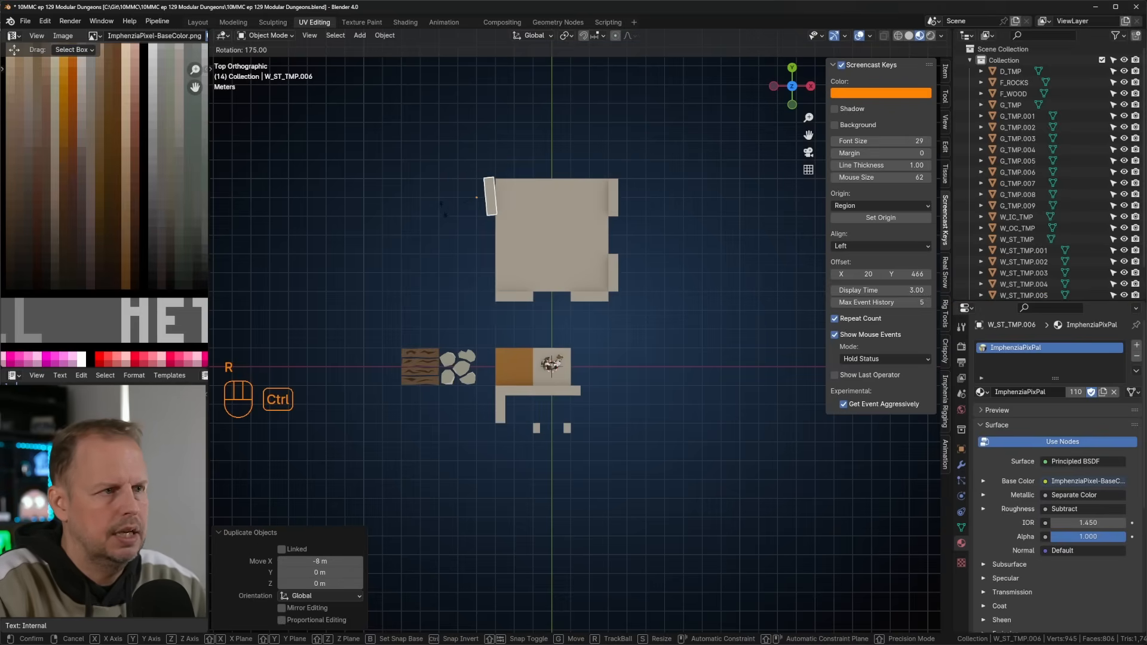
{"action": "left_click", "coordinate": [447, 206]}
{"action": "key", "text": "shift+d"}
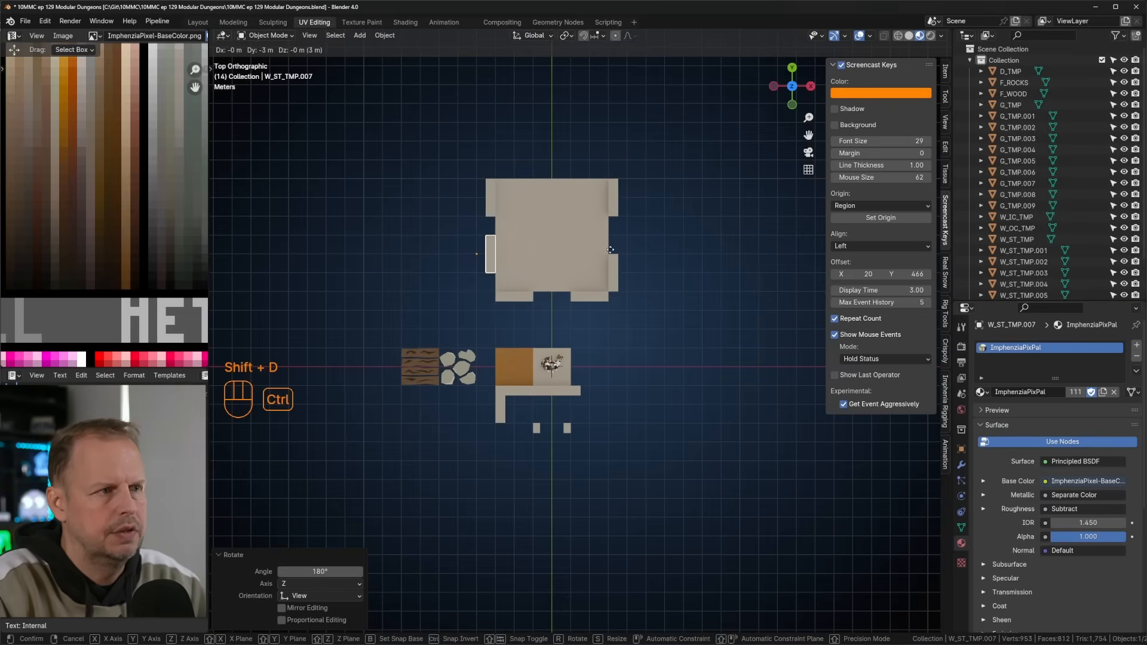
{"action": "left_click", "coordinate": [475, 270]}
Duplicate the wall piece 2 m in X and Y, rotate it 90° onto the positive-Y edge, and copy it 4 m along X.
{"action": "key", "text": "shift+d"}
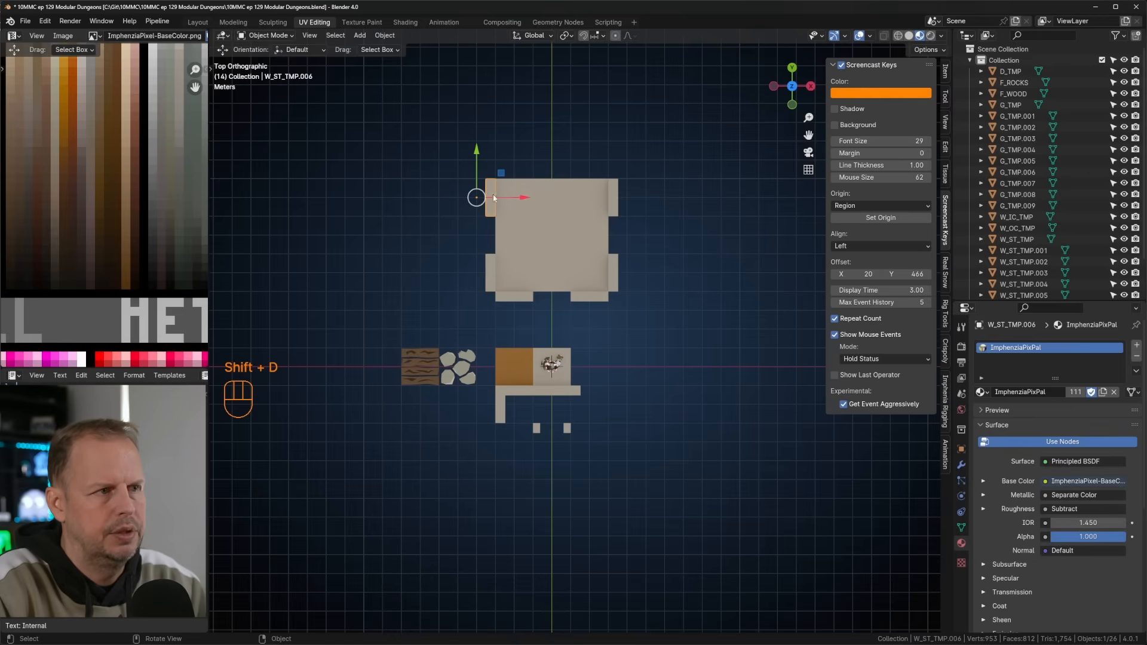
{"action": "left_click", "coordinate": [627, 140]}
{"action": "key", "text": "r"}
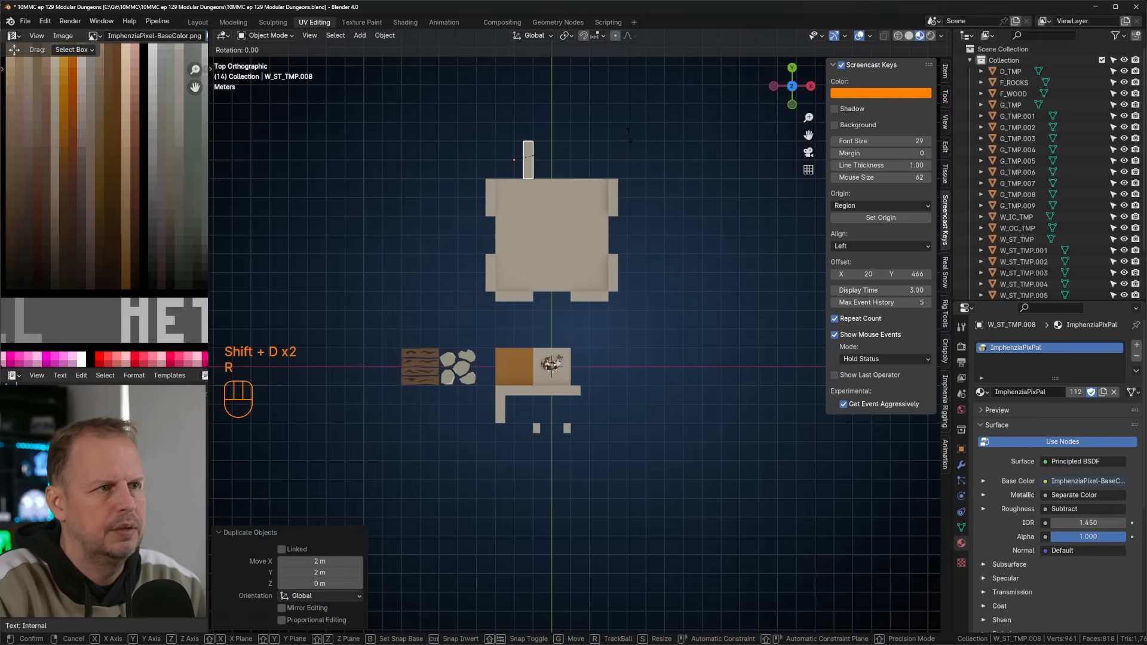
{"action": "left_click", "coordinate": [532, 251]}
{"action": "key", "text": "shift+d"}
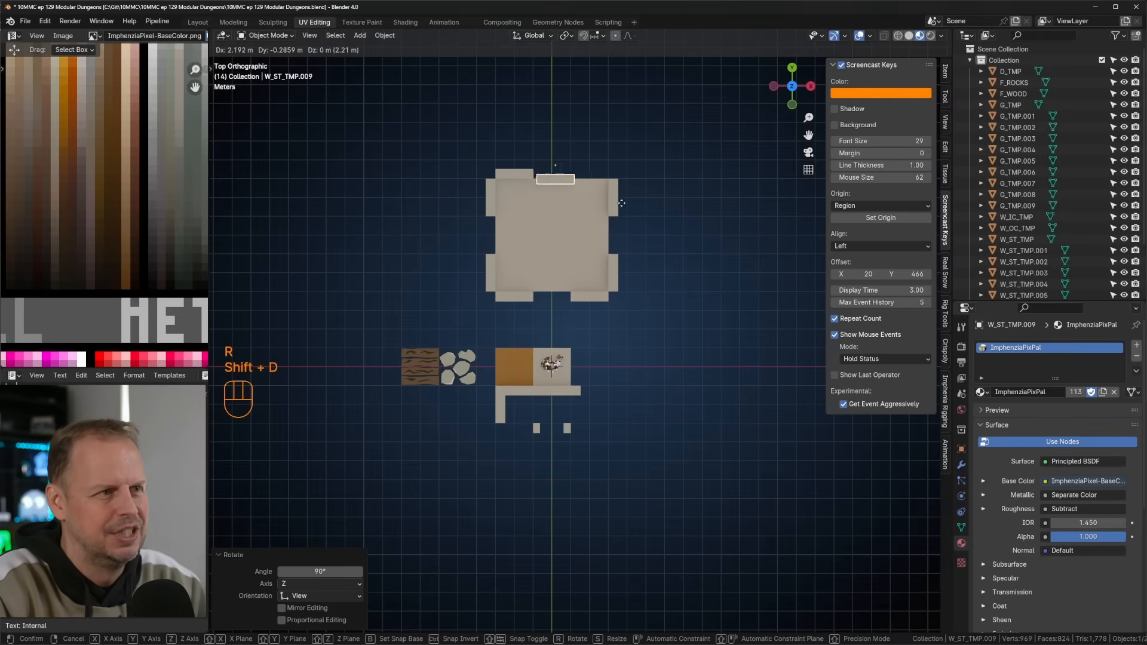
{"action": "left_click", "coordinate": [653, 194]}
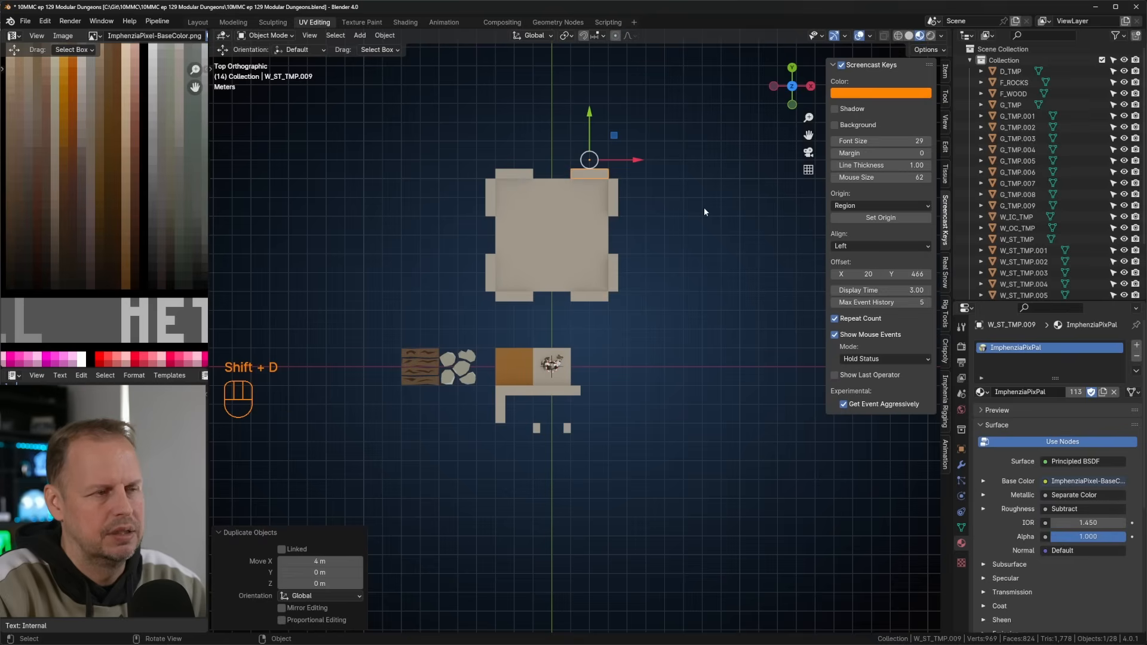
Copy the outer corner piece W_OC_TMP 2 m in X and 5 m in Y, then duplicate it -8 m in X and rotate that copy 90°.
{"action": "left_click", "coordinate": [567, 429]}
{"action": "left_click", "coordinate": [579, 397]}
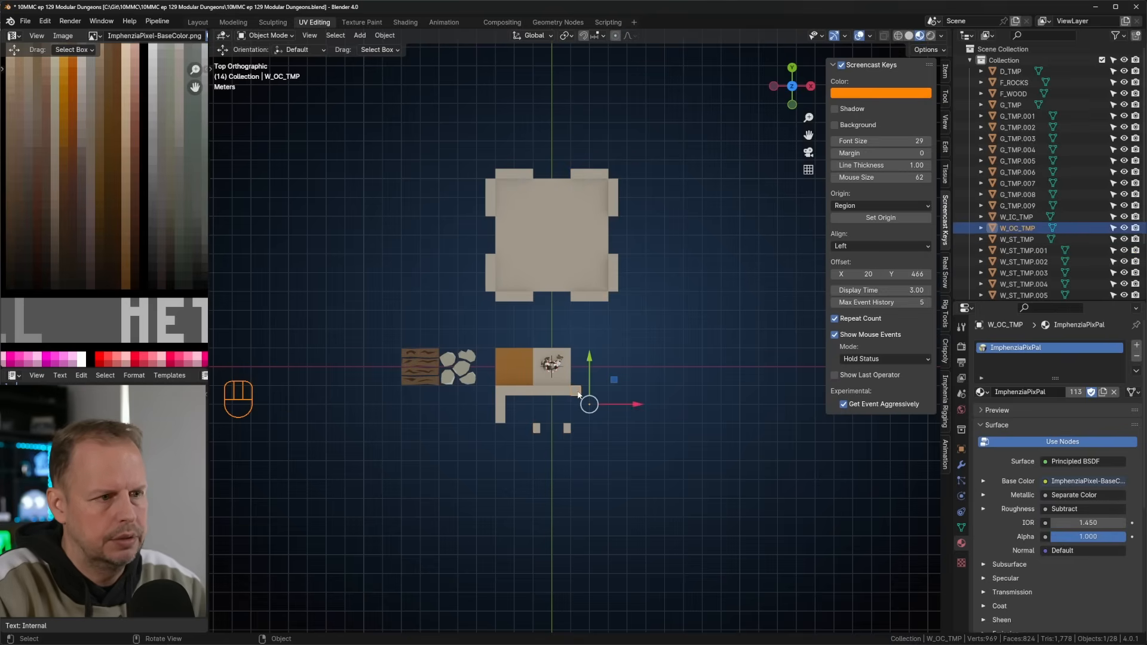
{"action": "key", "text": "shift+d"}
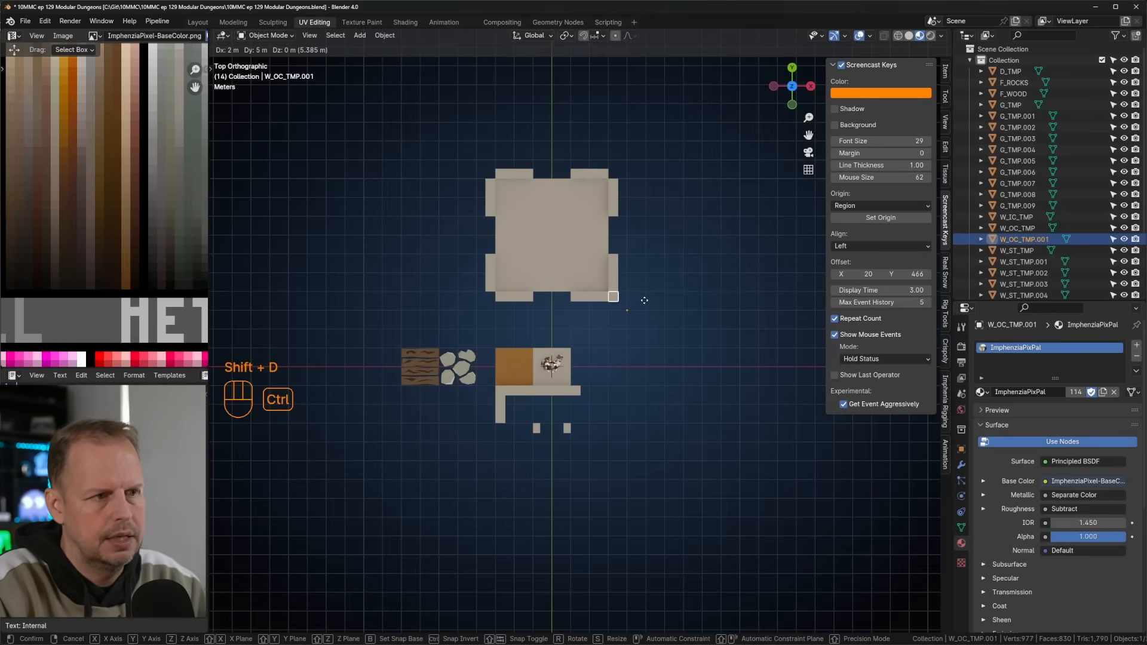
{"action": "left_click", "coordinate": [644, 300]}
{"action": "key", "text": "shift+d"}
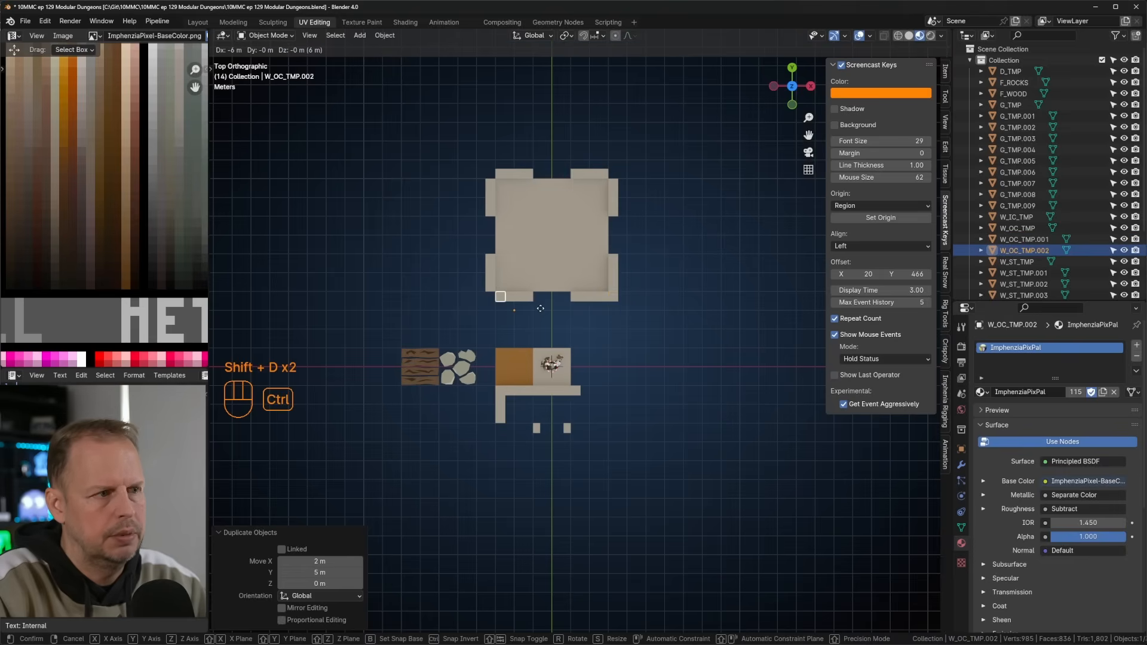
{"action": "left_click", "coordinate": [521, 309]}
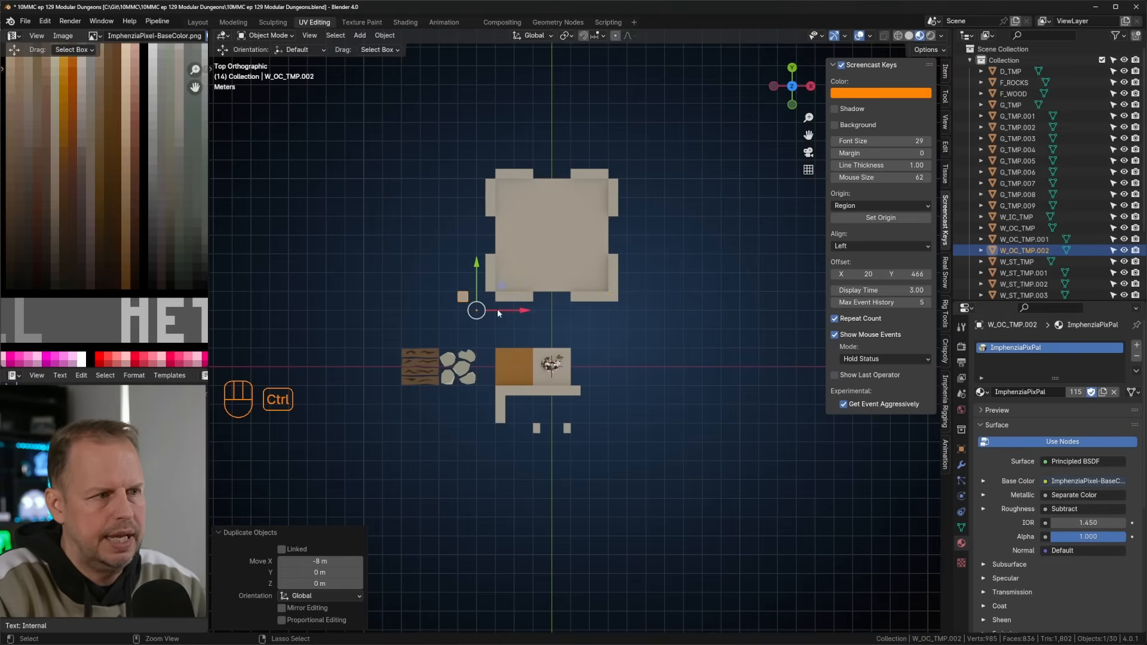
{"action": "key", "text": "r"}
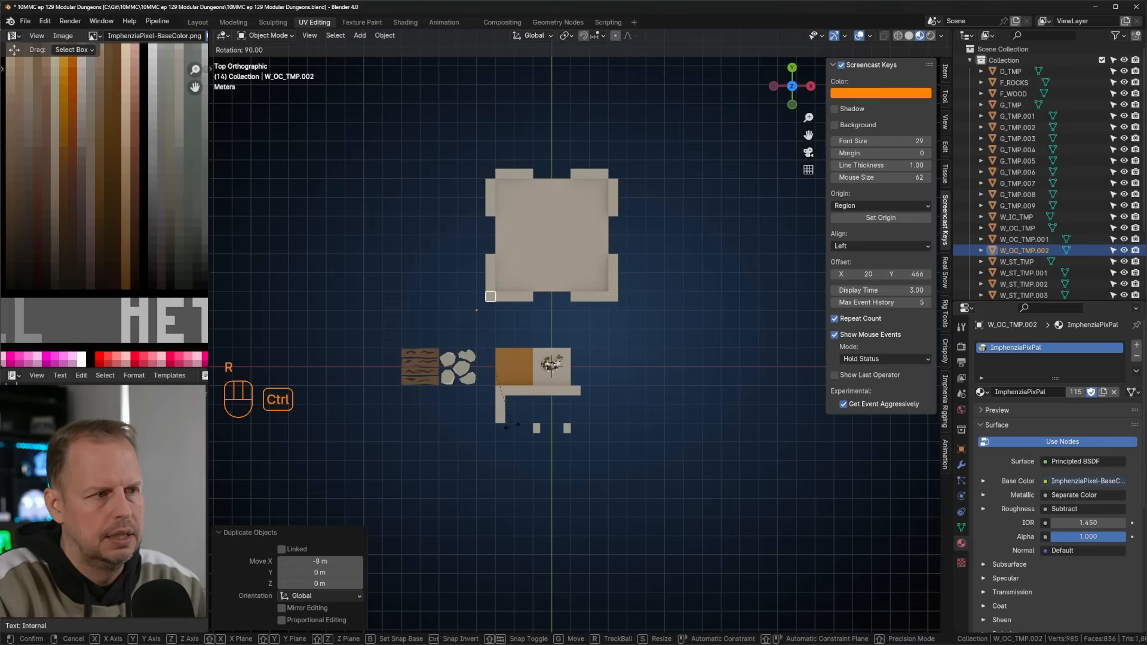
{"action": "left_click", "coordinate": [509, 426]}
Duplicate the outer corner piece 8 m along Y and rotate it 90°, then duplicate that copy 8 m along X and rotate it 90°.
{"action": "key", "text": "shift+d"}
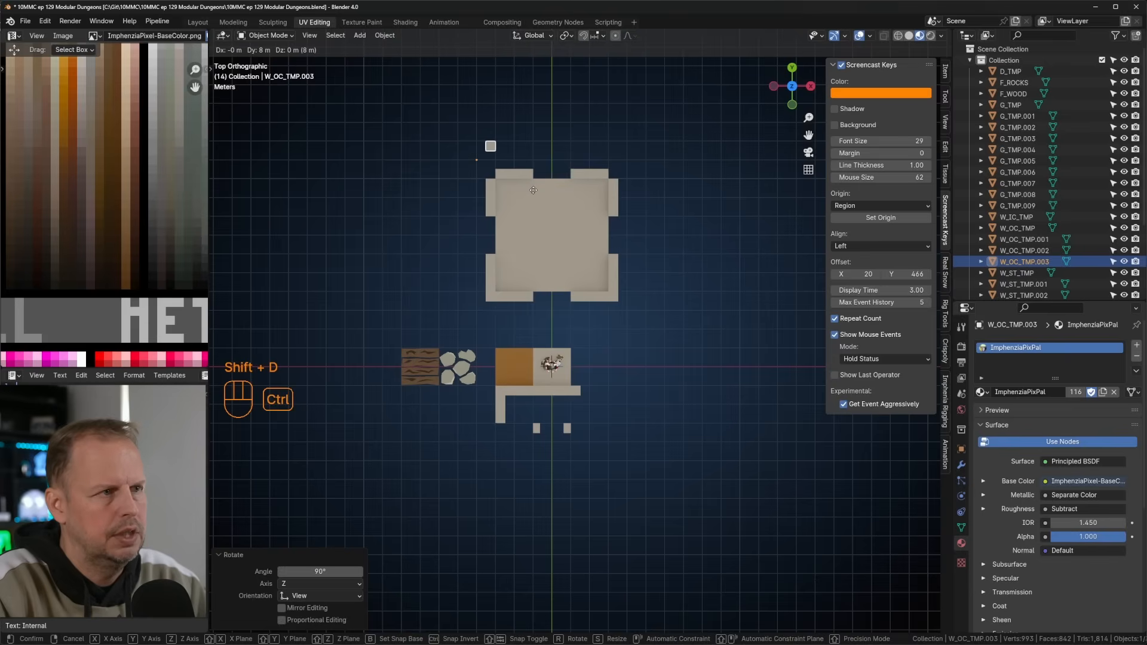
{"action": "left_click", "coordinate": [533, 190]}
{"action": "key", "text": "r"}
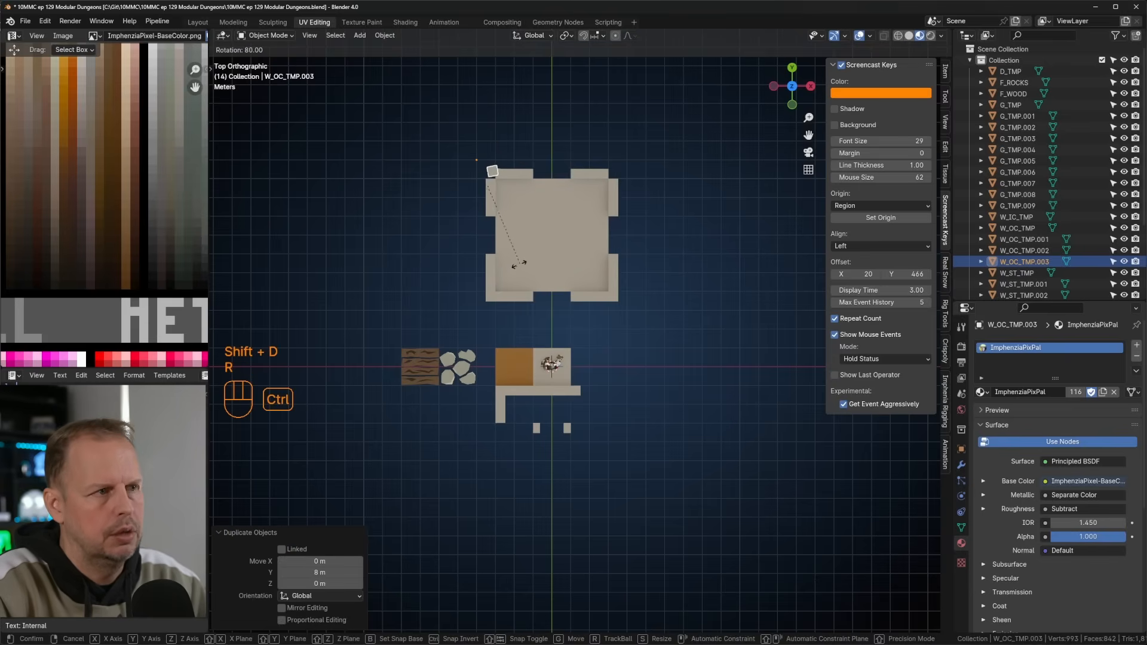
{"action": "left_click", "coordinate": [505, 271]}
{"action": "key", "text": "shift+d"}
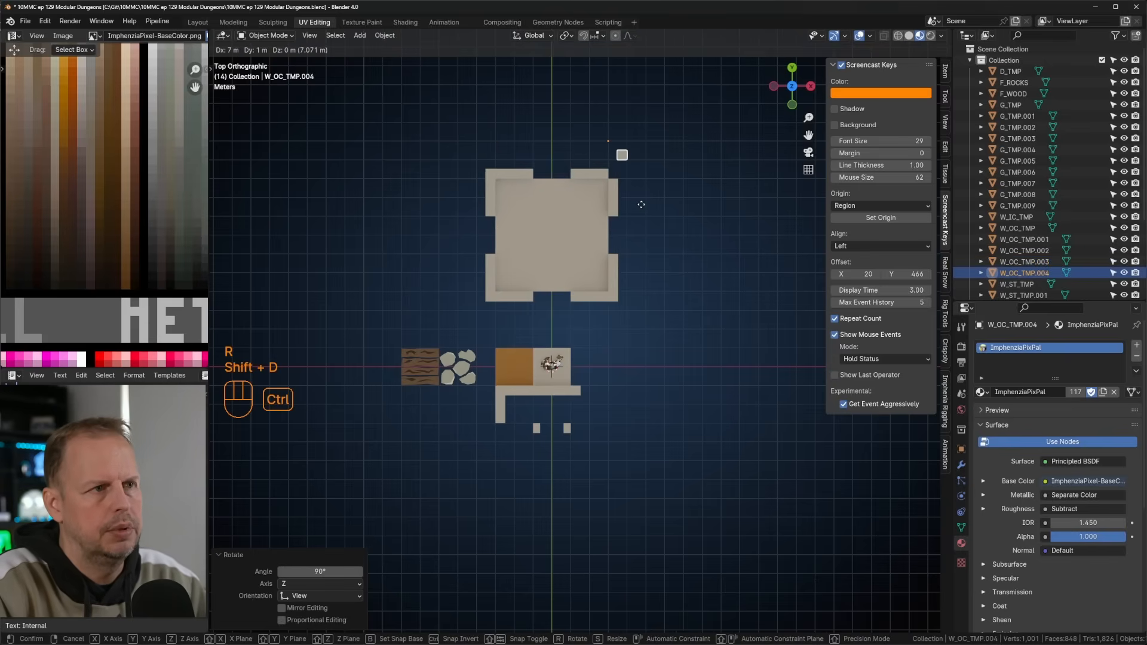
{"action": "left_click", "coordinate": [664, 236]}
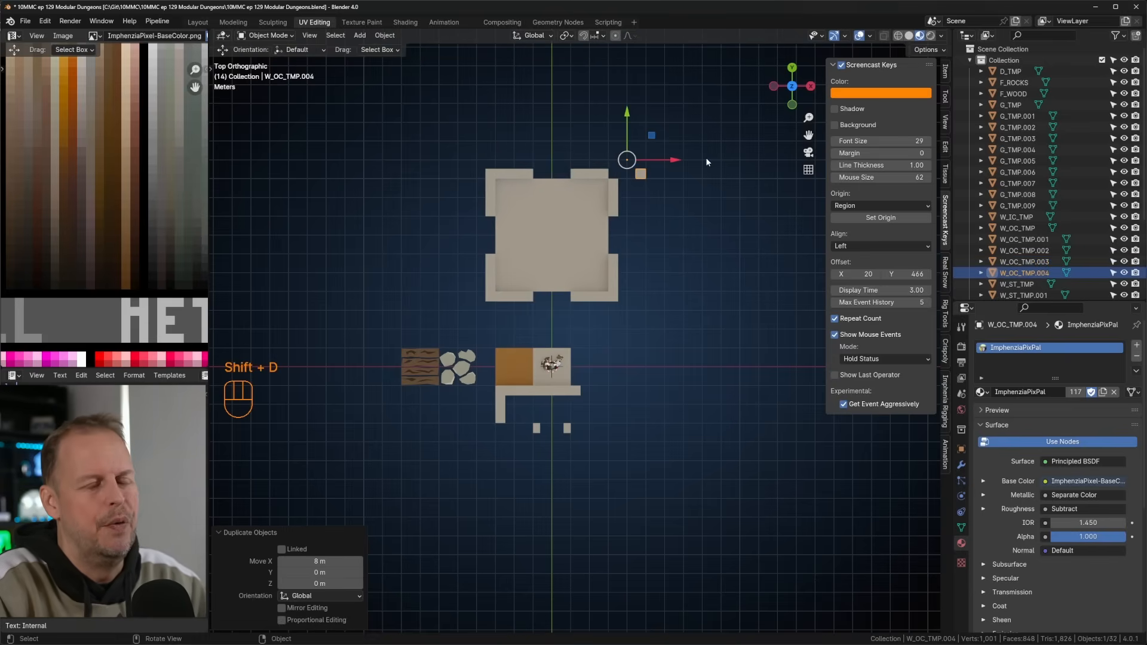
{"action": "key", "text": "r"}
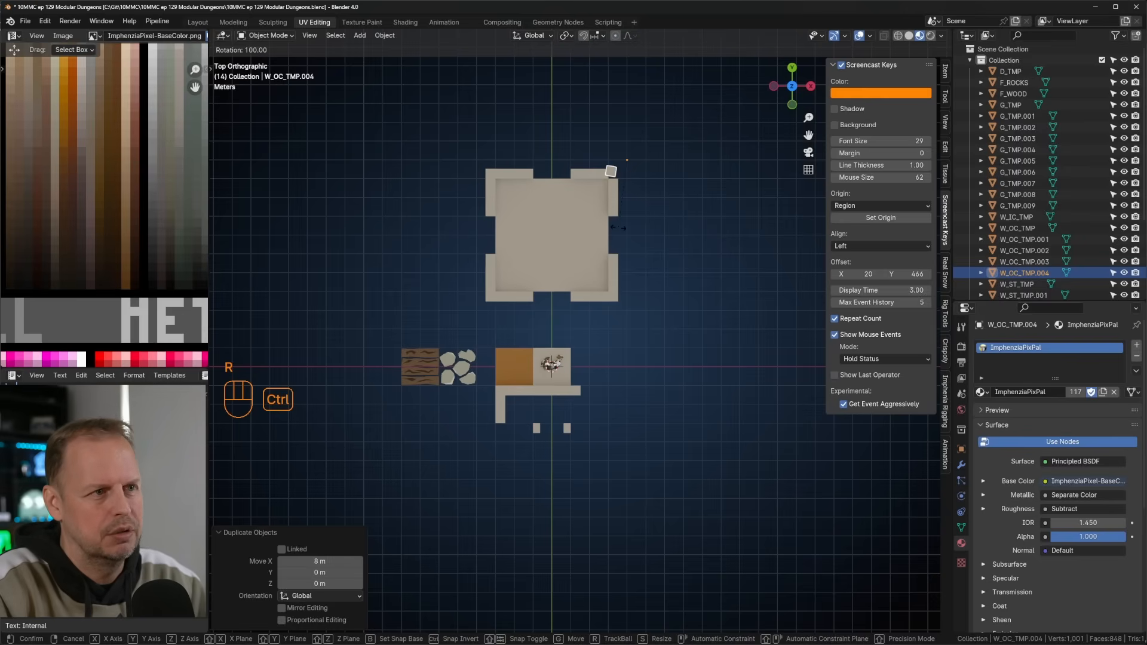
{"action": "left_click", "coordinate": [626, 230], "text": "ctrl"}
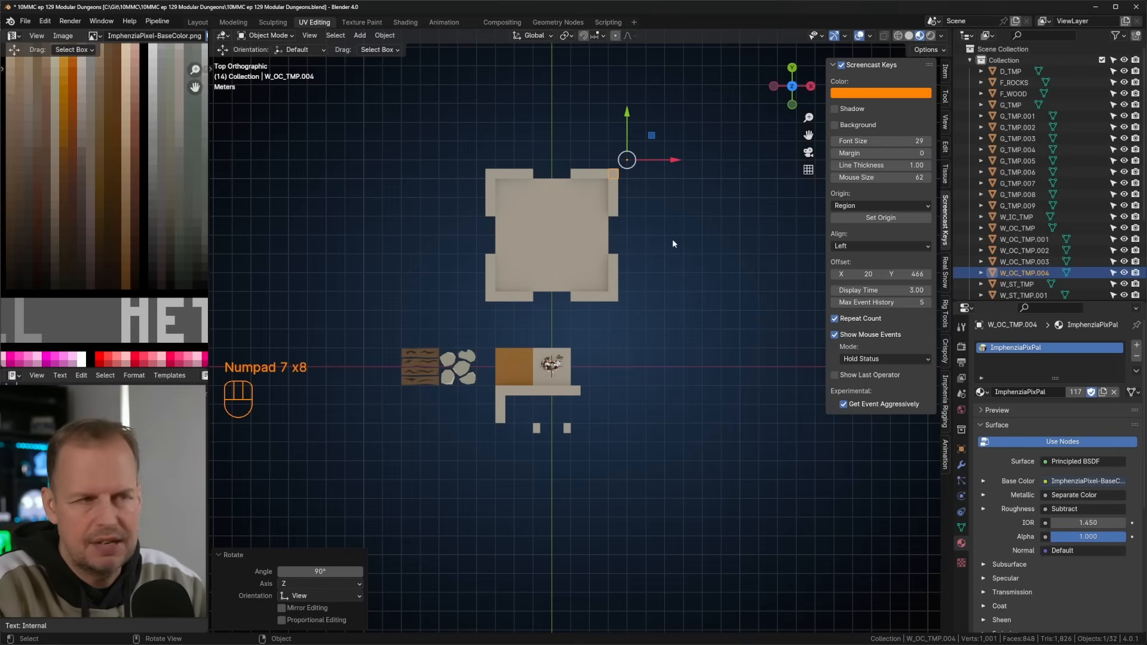
Duplicate the dirt tile D_TMP to the negative-X wall opening, then copy it in 4 m diagonal offsets to the other three openings.
{"action": "left_click", "coordinate": [509, 365]}
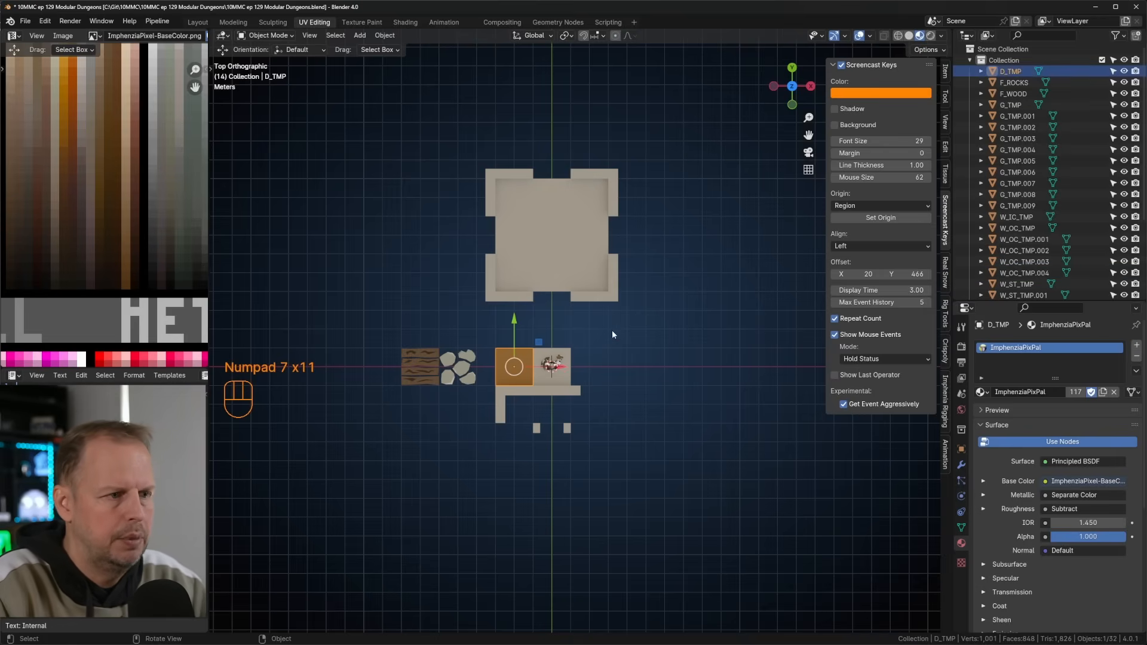
{"action": "key", "text": "shift+d"}
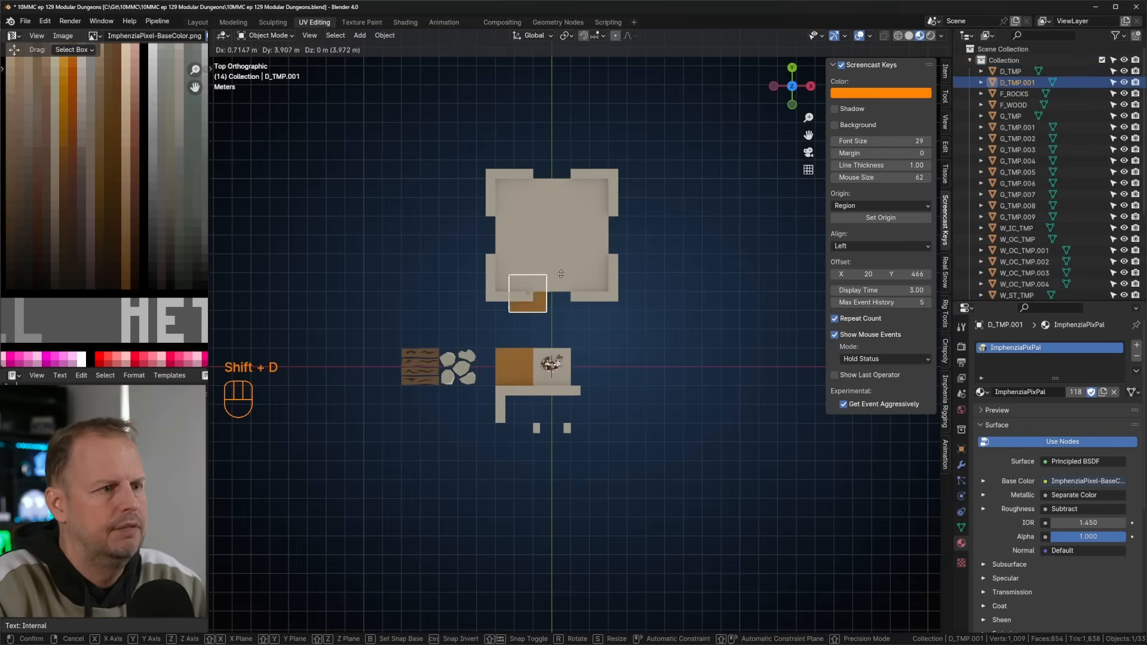
{"action": "left_click", "coordinate": [507, 227]}
{"action": "key", "text": "shift+d"}
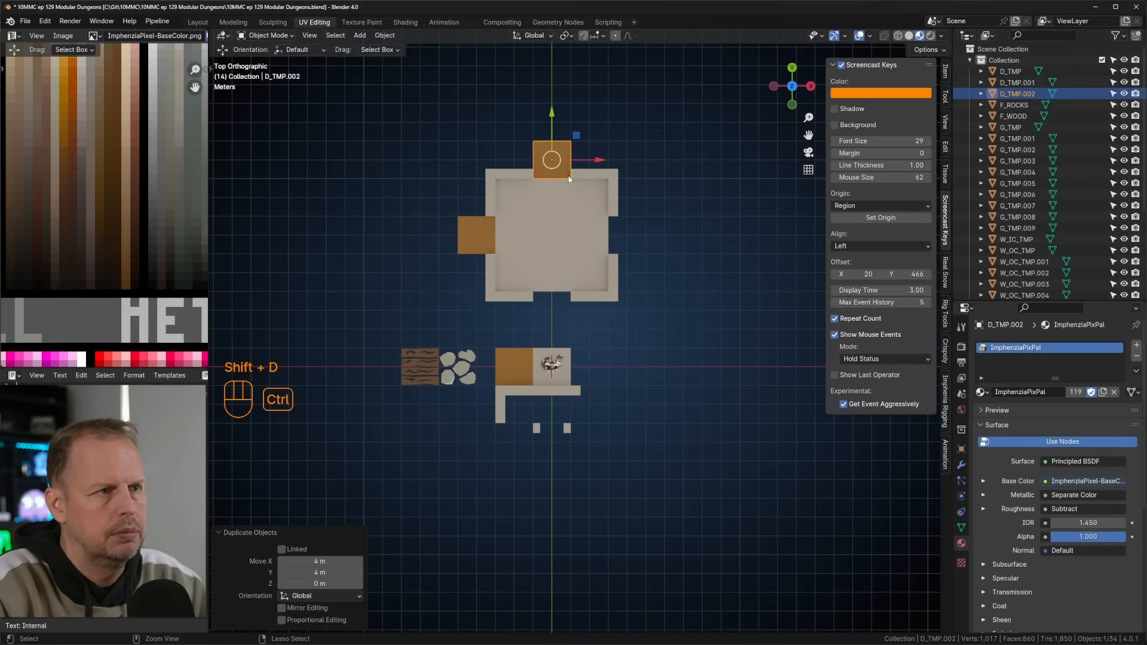
{"action": "left_click", "coordinate": [569, 178]}
{"action": "key", "text": "shift+d"}
{"action": "left_click", "coordinate": [644, 253]}
{"action": "key", "text": "shift+d"}
{"action": "left_click", "coordinate": [579, 325]}
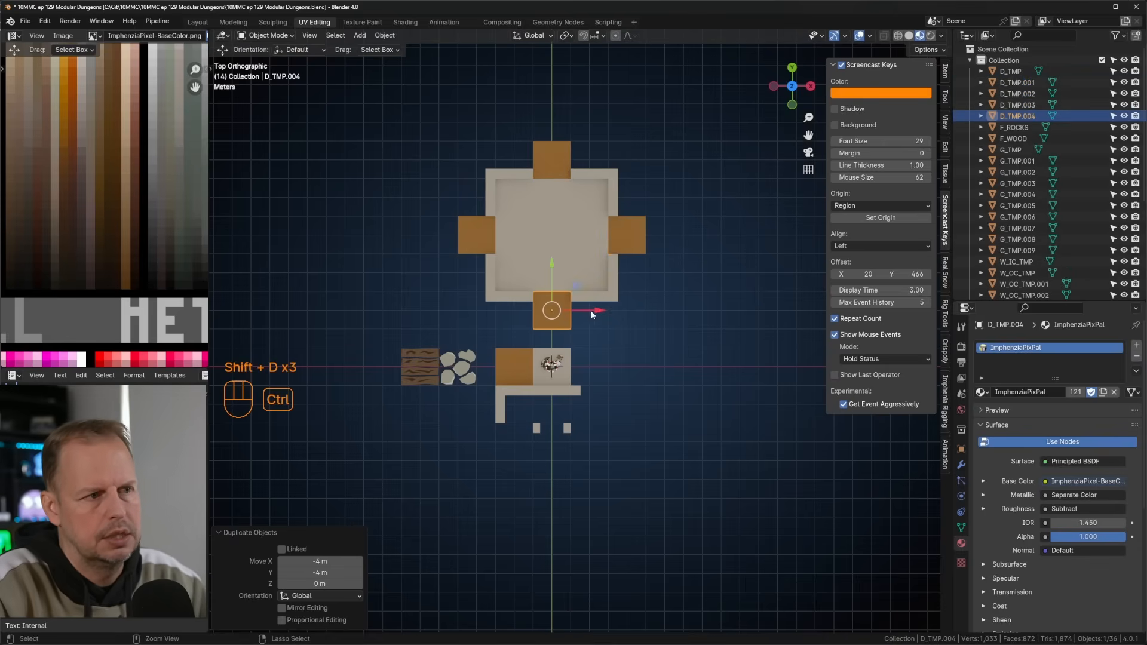
Duplicate the dirt tile twice by 2 m along X to the outer corner, then twice up the positive-X side, around the existing tile.
{"action": "key", "text": "shift+d"}
{"action": "left_click", "coordinate": [616, 313]}
{"action": "key", "text": "shift+d"}
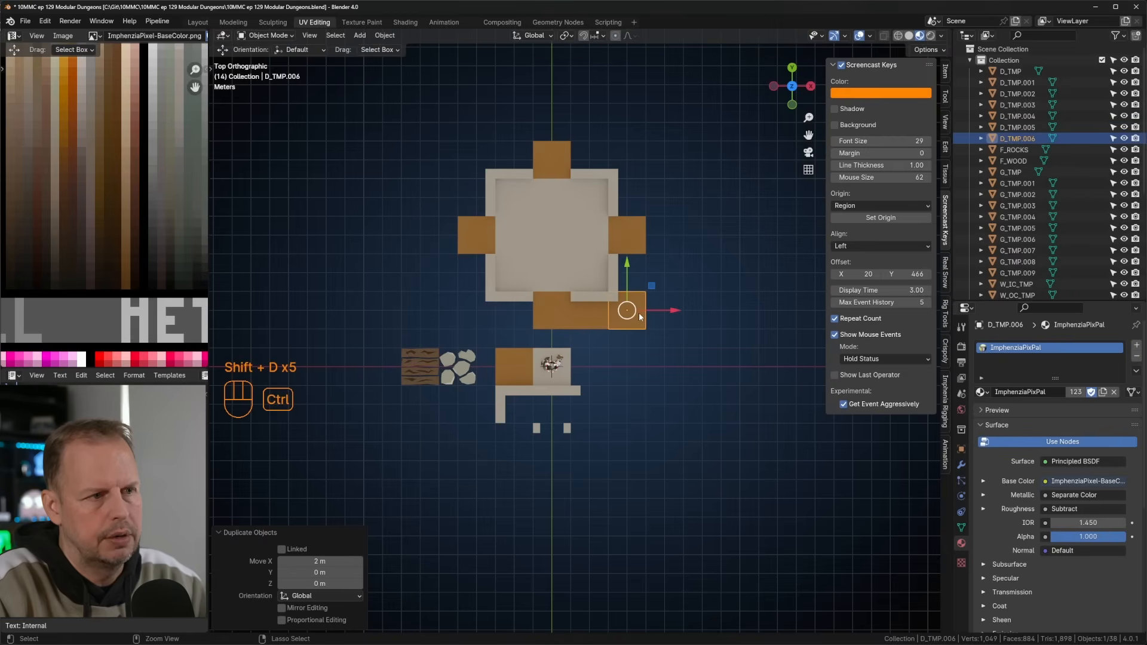
{"action": "left_click", "coordinate": [639, 313]}
{"action": "key", "text": "shift+d"}
{"action": "left_click", "coordinate": [643, 273]}
{"action": "key", "text": "shift+d"}
{"action": "left_click", "coordinate": [644, 196]}
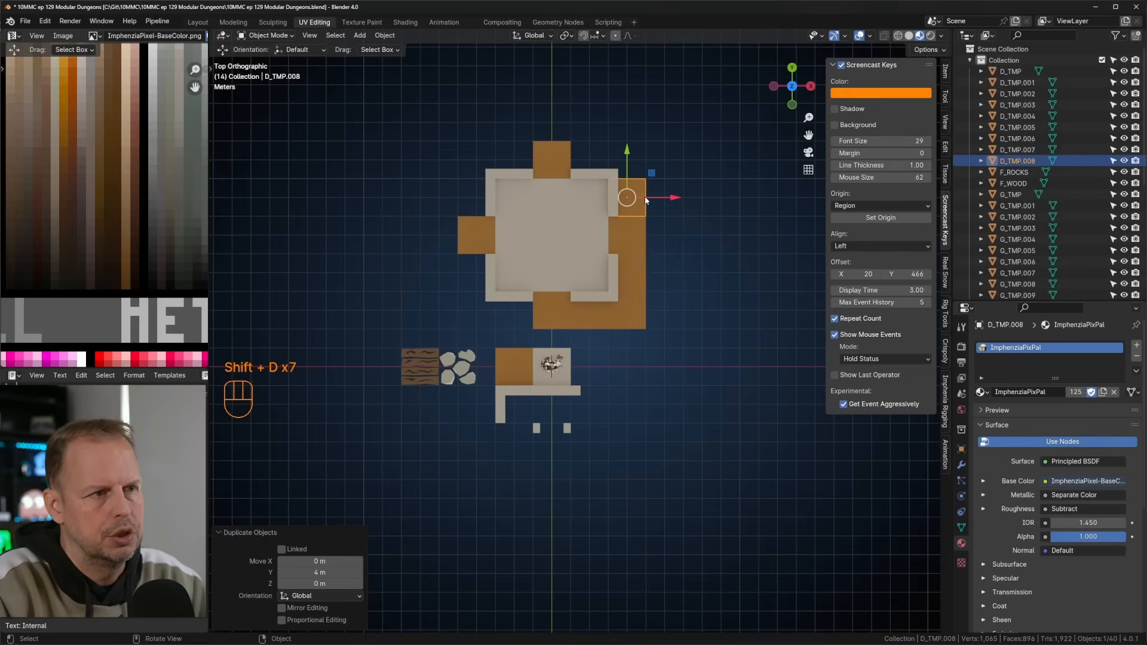
Duplicate dirt tiles around the positive-X/positive-Y corner and along the positive-Y side to the opposite corner, skipping the existing opening tile.
{"action": "key", "text": "shift+d"}
{"action": "left_click", "coordinate": [644, 159]}
{"action": "key", "text": "shift+d"}
{"action": "left_click", "coordinate": [606, 159]}
{"action": "key", "text": "shift+d"}
{"action": "left_click", "coordinate": [533, 168]}
{"action": "key", "text": "shift+d"}
{"action": "left_click", "coordinate": [496, 168]}
Duplicate dirt tiles down the negative-X side and around its lower corner to close the dirt border around the room.
{"action": "key", "text": "shift+d"}
{"action": "left_click", "coordinate": [494, 210]}
{"action": "key", "text": "shift+d"}
{"action": "left_click", "coordinate": [491, 272]}
{"action": "key", "text": "shift+d"}
{"action": "left_click", "coordinate": [494, 329]}
{"action": "key", "text": "shift+d"}
{"action": "left_click", "coordinate": [548, 320], "text": "ctrl"}
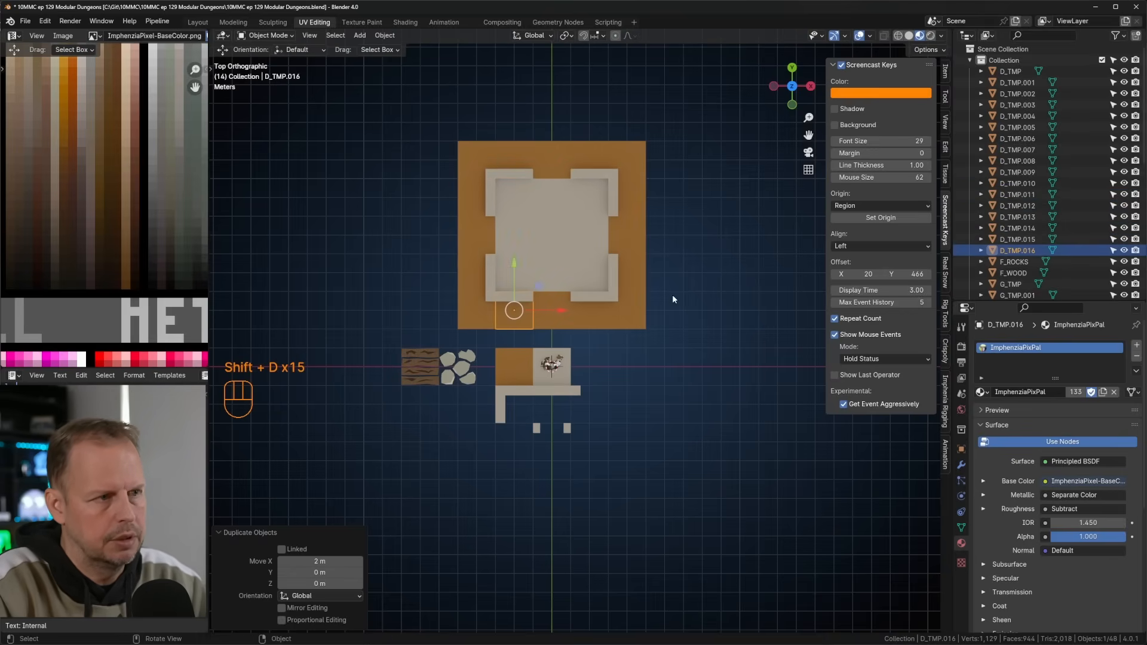
Duplicate F_ROCKS onto the dirt tile at the negative-X opening, then copy it 4 m in X and Y to the positive-Y opening.
{"action": "middle_click_drag", "start_coordinate": [710, 271], "coordinate": [627, 287]}
{"action": "left_click", "coordinate": [467, 349]}
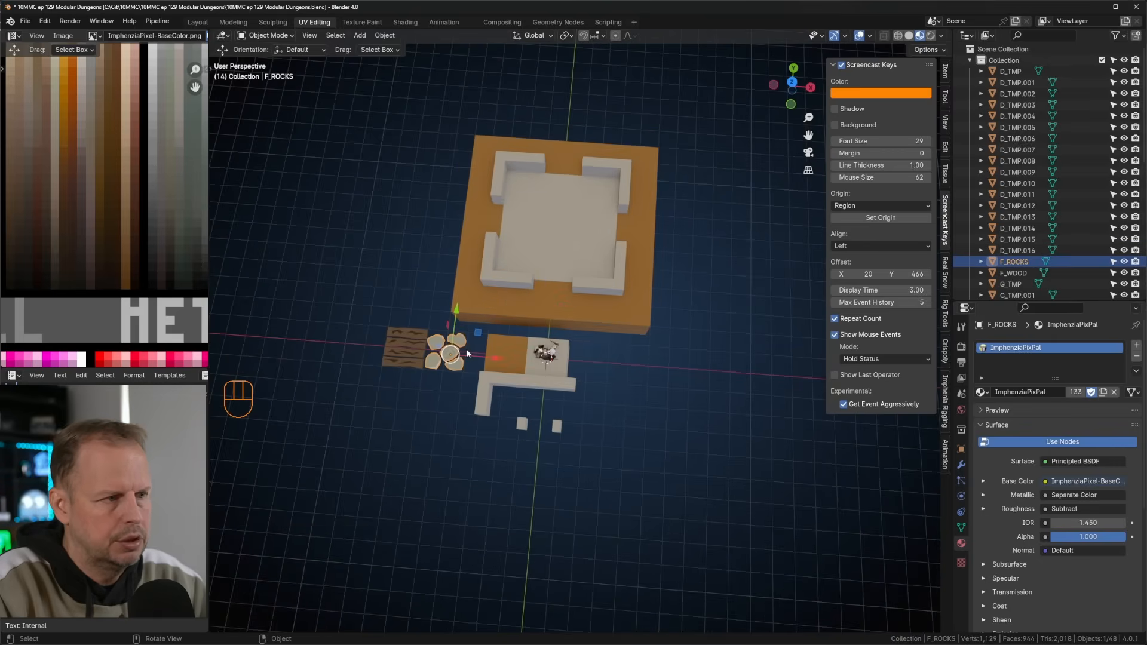
{"action": "key", "text": "KP_7"}
{"action": "key", "text": "shift+d"}
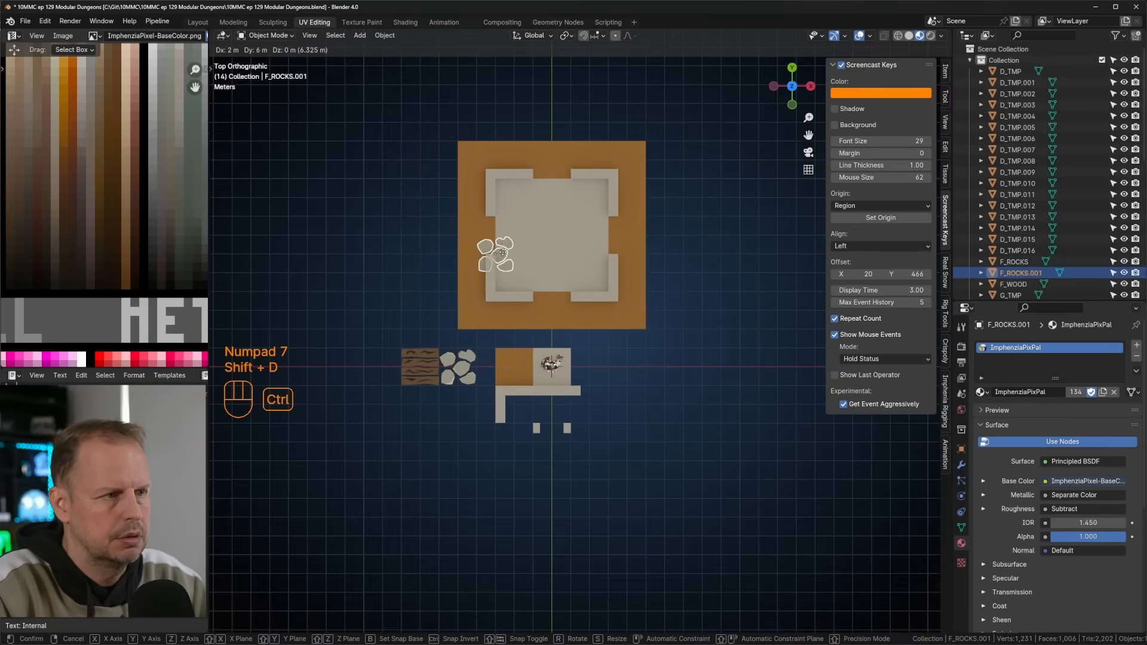
{"action": "left_click", "coordinate": [493, 229], "text": "ctrl"}
{"action": "key", "text": "shift+d"}
{"action": "left_click", "coordinate": [565, 154], "text": "ctrl"}
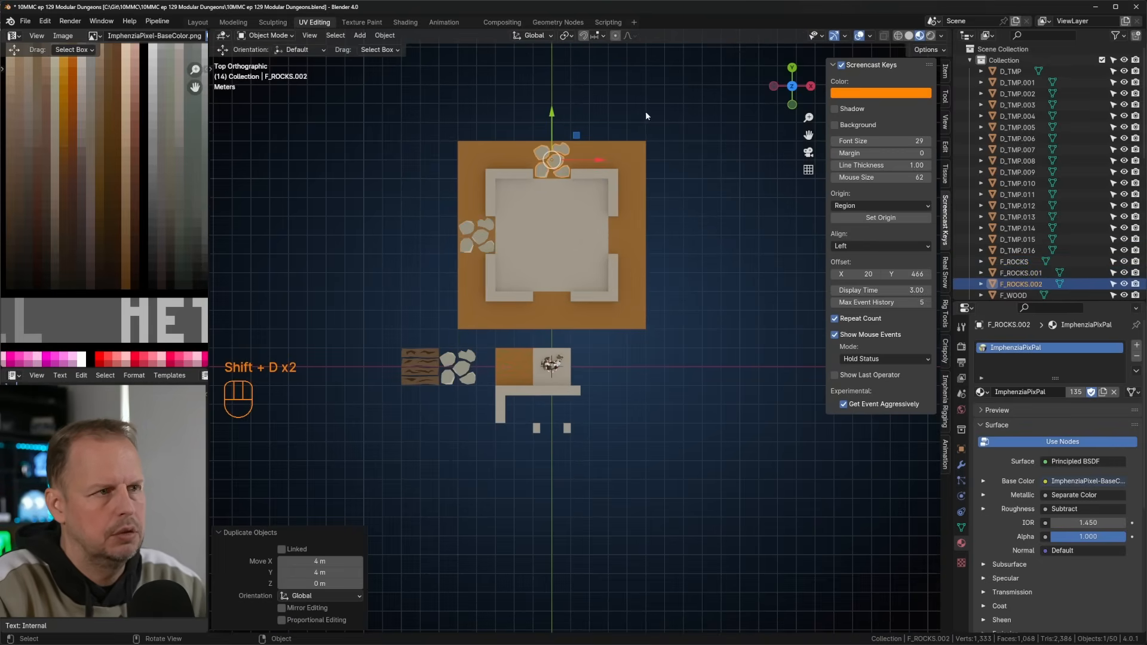
Rotate the rocks at the positive-Y opening 90°, then duplicate them 4 m in X and -4 m in Y to the positive-X opening.
{"action": "key", "text": "r"}
{"action": "left_click", "coordinate": [580, 179], "text": "ctrl"}
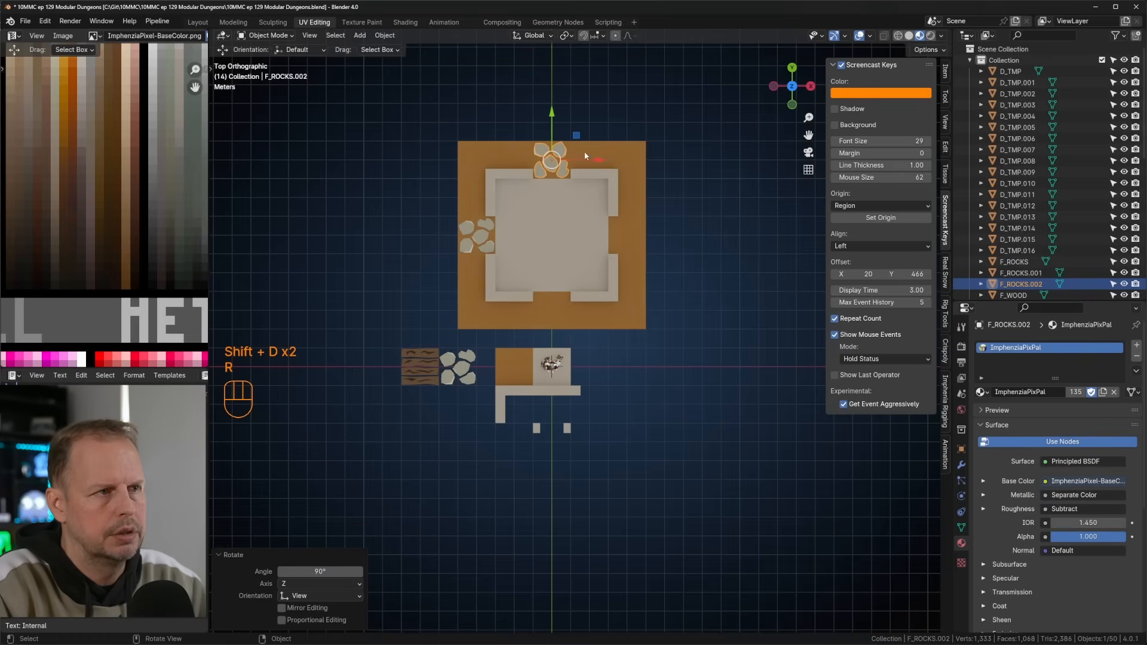
{"action": "key", "text": "shift+d"}
{"action": "left_click", "coordinate": [647, 250], "text": "ctrl"}
{"action": "key", "text": "shift+r"}
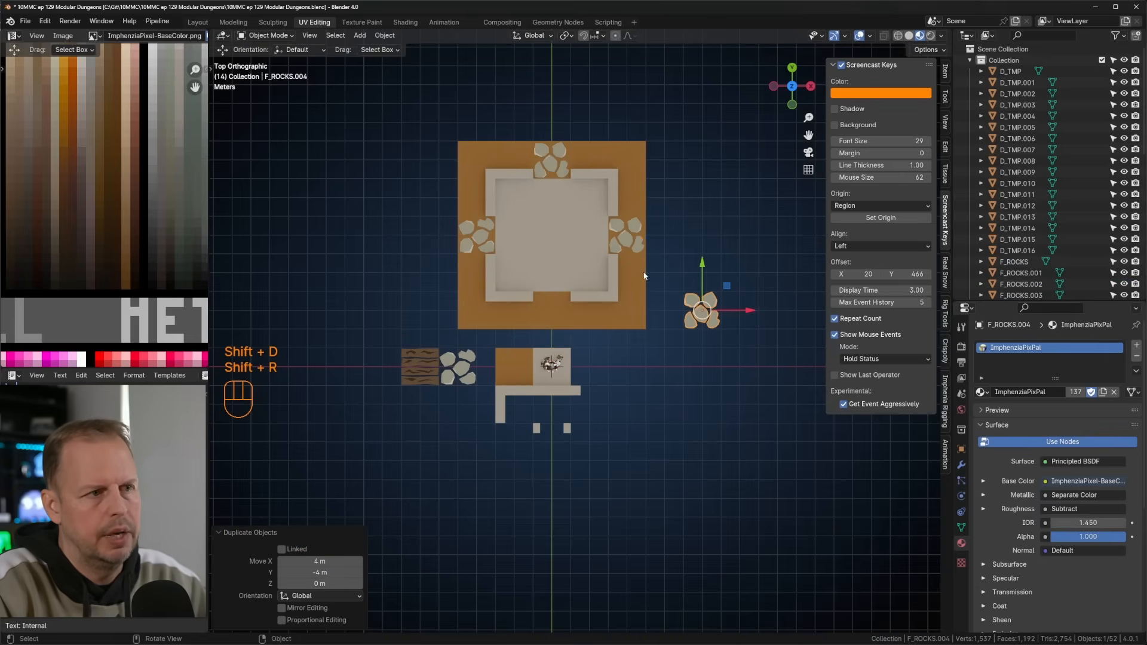
{"action": "key", "text": "ctrl+z"}
{"action": "key", "text": "g"}
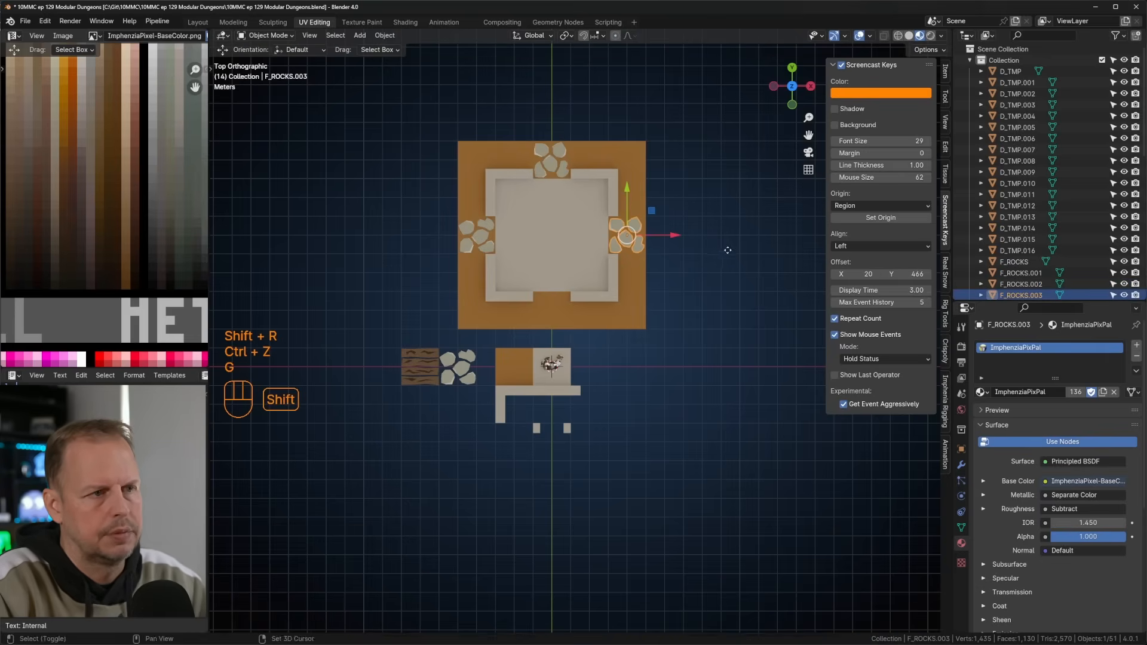
Duplicate the rocks -4 m in X and -4 m in Y onto the dirt tile at the negative-Y opening.
{"action": "key", "text": "shift+d"}
{"action": "left_click", "coordinate": [651, 334], "text": "ctrl"}
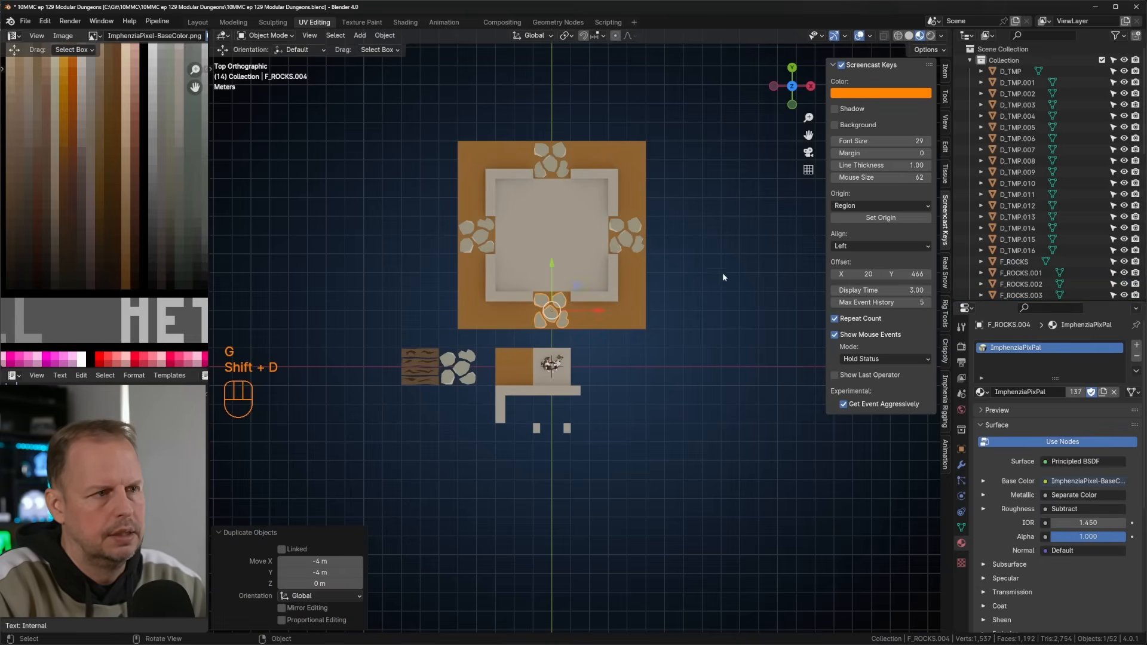
{"action": "scroll", "coordinate": [723, 273], "scroll_direction": "down", "scroll_amount": 2}
{"action": "middle_click_drag", "start_coordinate": [734, 268], "coordinate": [572, 196]}
Examine the assembled room and its dirt border beside the template pieces from an angled perspective.
{"action": "key", "text": "Tab"}
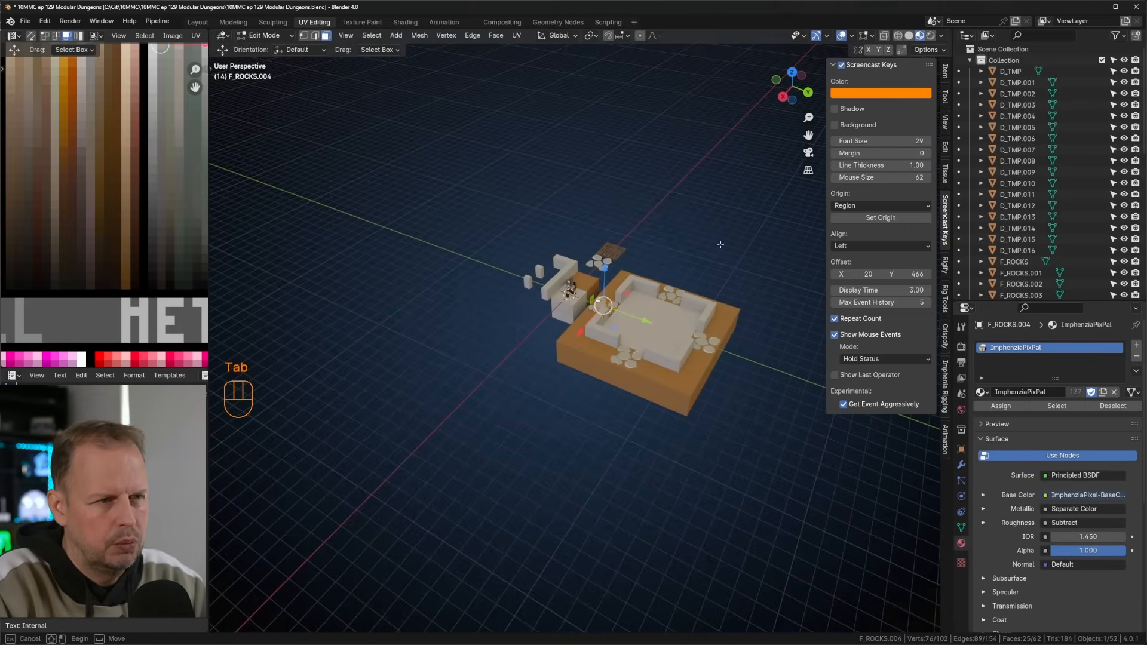
{"action": "scroll", "coordinate": [723, 245], "scroll_direction": "up", "scroll_amount": 3}
{"action": "scroll", "coordinate": [758, 237], "scroll_direction": "down", "scroll_amount": 4}
{"action": "key", "text": "Tab"}
{"action": "key", "text": "Tab"}
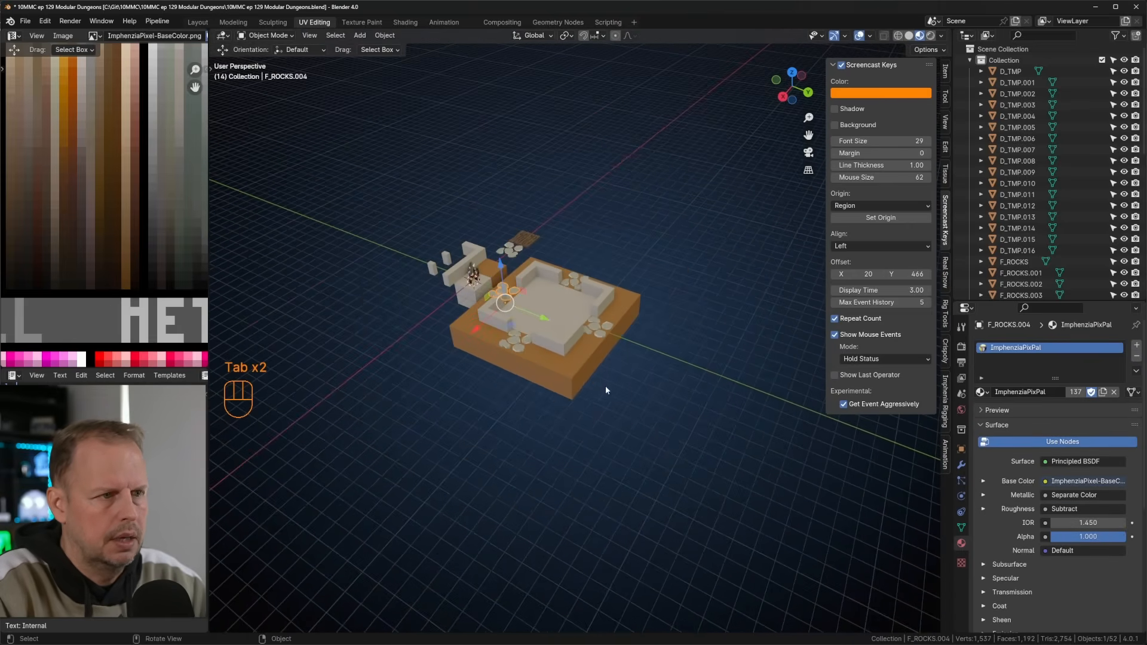
{"action": "key", "text": "Tab"}
{"action": "left_click", "coordinate": [561, 375]}
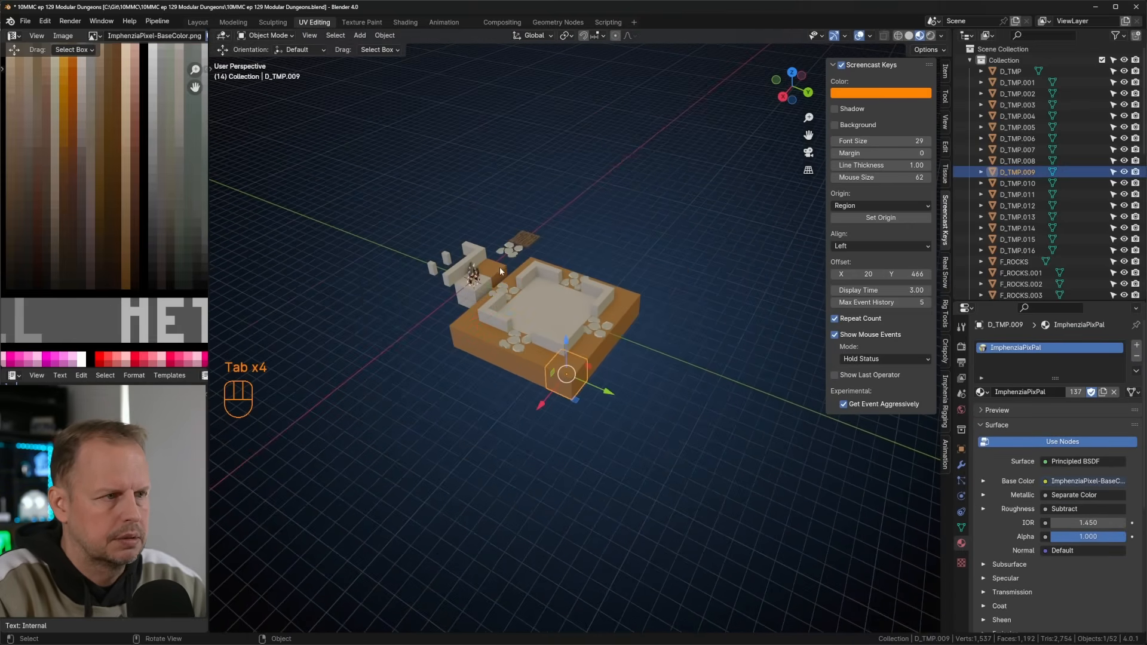
{"action": "left_click", "coordinate": [500, 273]}
{"action": "middle_click_drag", "start_coordinate": [605, 325], "coordinate": [640, 297]}
{"action": "middle_click_drag", "start_coordinate": [577, 353], "coordinate": [540, 381]}
{"action": "scroll", "coordinate": [618, 324], "scroll_direction": "up", "scroll_amount": 3}
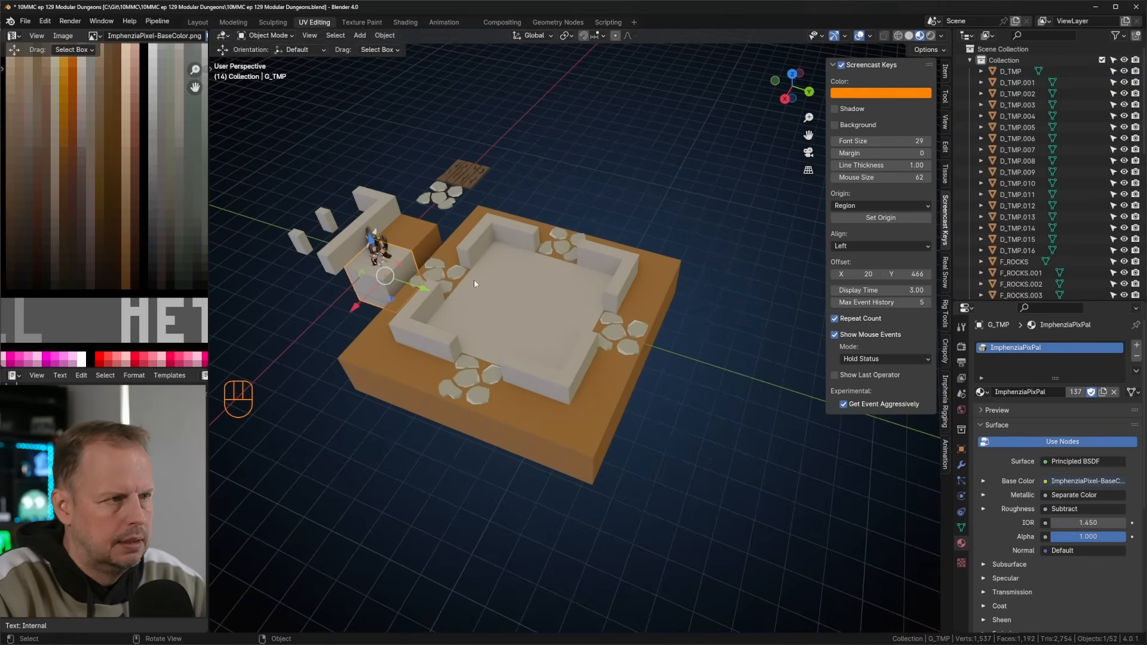
Duplicate F_WOOD onto the floor's negative-X/positive-Y corner tile, then copy it -2 m along Y and rotate that copy -90°.
{"action": "middle_click_drag", "start_coordinate": [475, 278], "coordinate": [519, 350], "text": "shift"}
{"action": "left_click", "coordinate": [497, 232]}
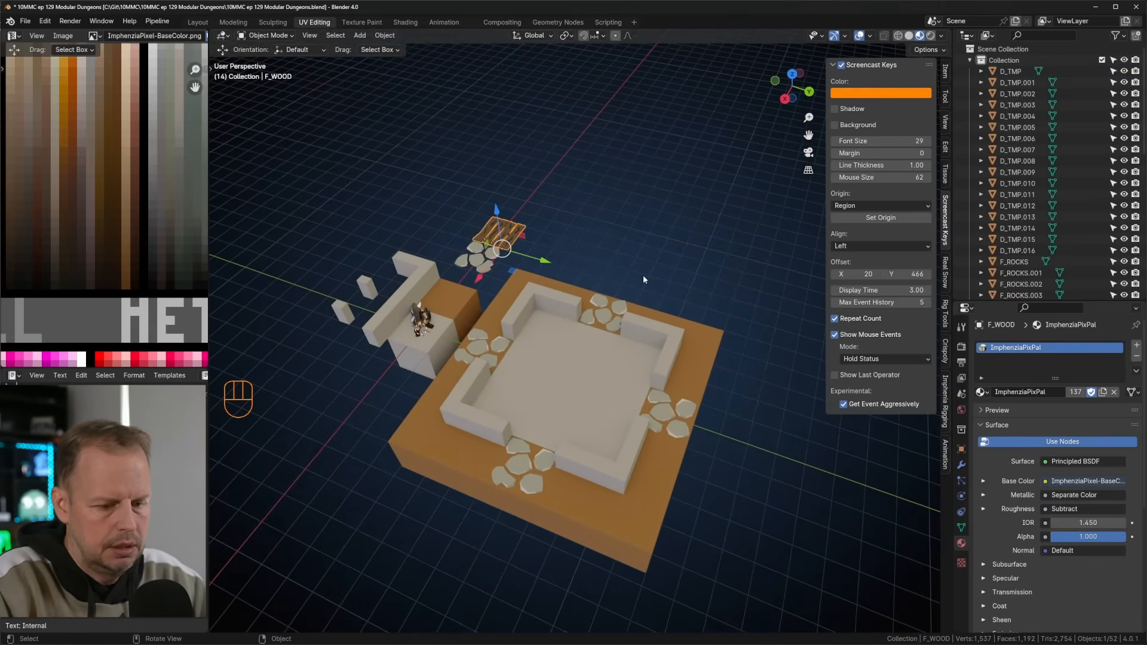
{"action": "key", "text": "KP_7"}
{"action": "key", "text": "shift+d"}
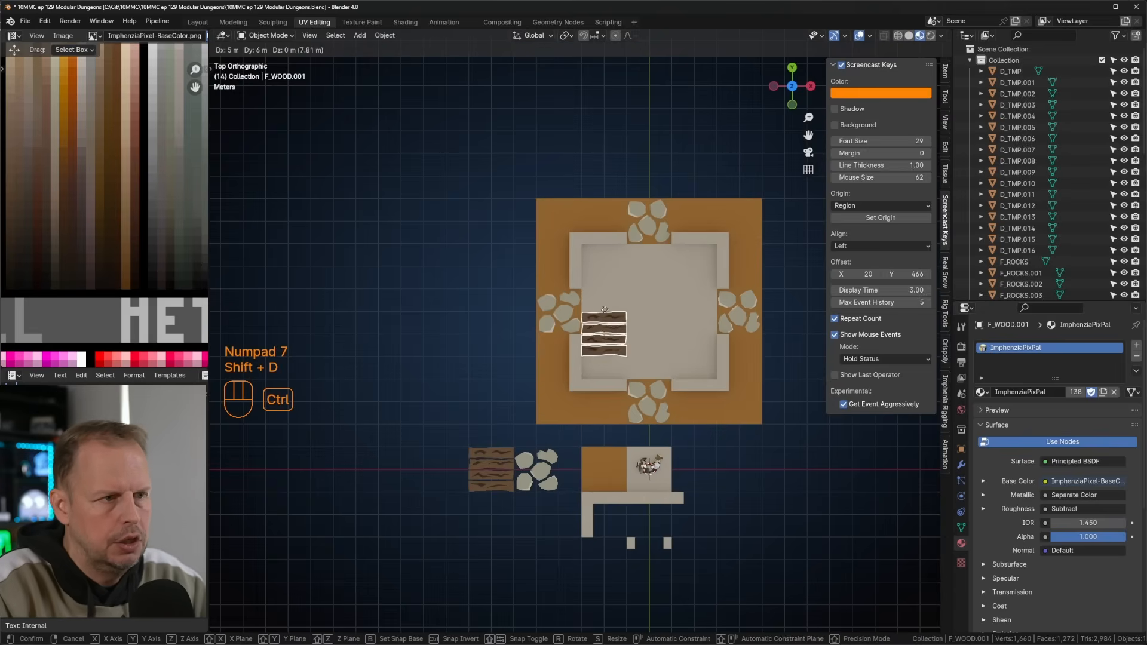
{"action": "left_click", "coordinate": [633, 276], "text": "ctrl"}
{"action": "key", "text": "shift+d"}
{"action": "left_click", "coordinate": [639, 310], "text": "ctrl"}
{"action": "key", "text": "r"}
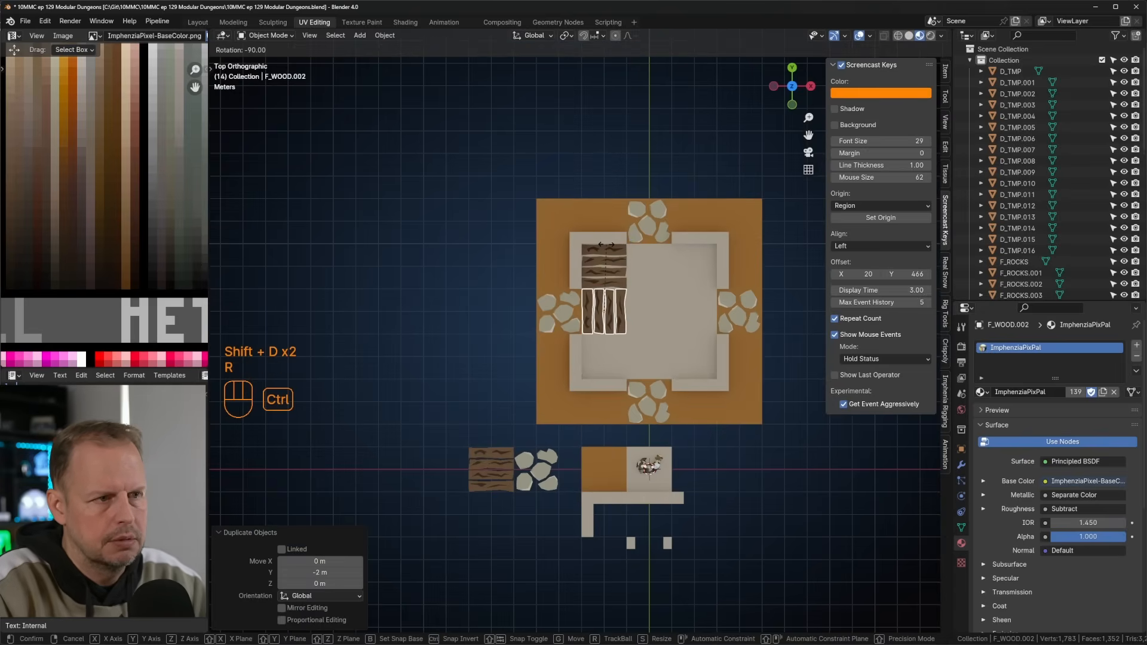
{"action": "left_click", "coordinate": [600, 240], "text": "ctrl"}
Duplicate the rotated planks 2 m in X and -2 m in Y, then copy them onto the centre floor tile and rotate that copy -90°.
{"action": "key", "text": "shift+d"}
{"action": "left_click", "coordinate": [676, 340], "text": "ctrl"}
{"action": "key", "text": "shift+d"}
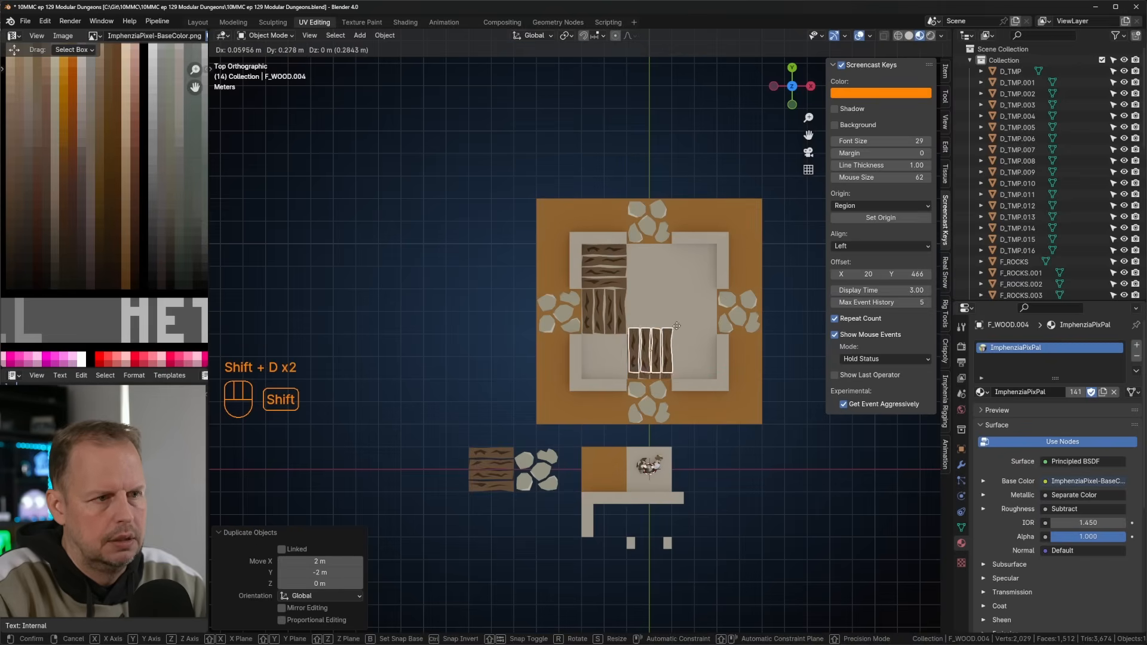
{"action": "left_click", "coordinate": [676, 294], "text": "ctrl"}
{"action": "key", "text": "r"}
{"action": "left_click", "coordinate": [652, 240], "text": "ctrl"}
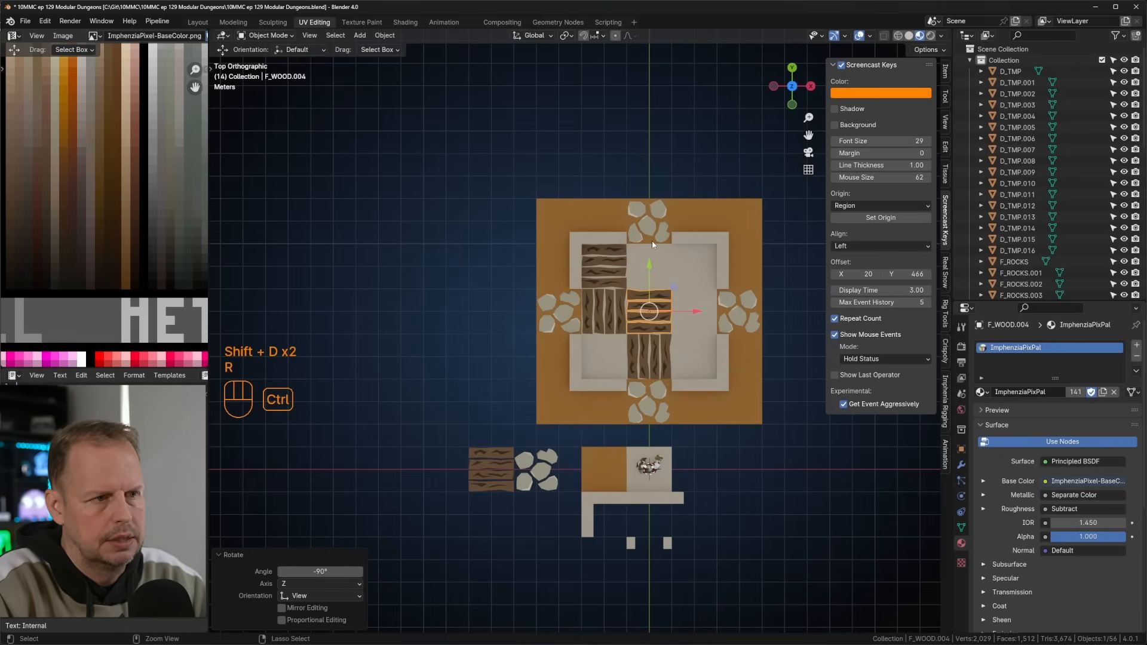
Clear the selection and save the modular dungeons file.
{"action": "key", "text": "Tab"}
{"action": "key", "text": "Tab"}
{"action": "left_click", "coordinate": [793, 479]}
{"action": "middle_click_drag", "start_coordinate": [793, 479], "coordinate": [536, 476]}
{"action": "scroll", "coordinate": [598, 349], "scroll_direction": "up", "scroll_amount": 3}
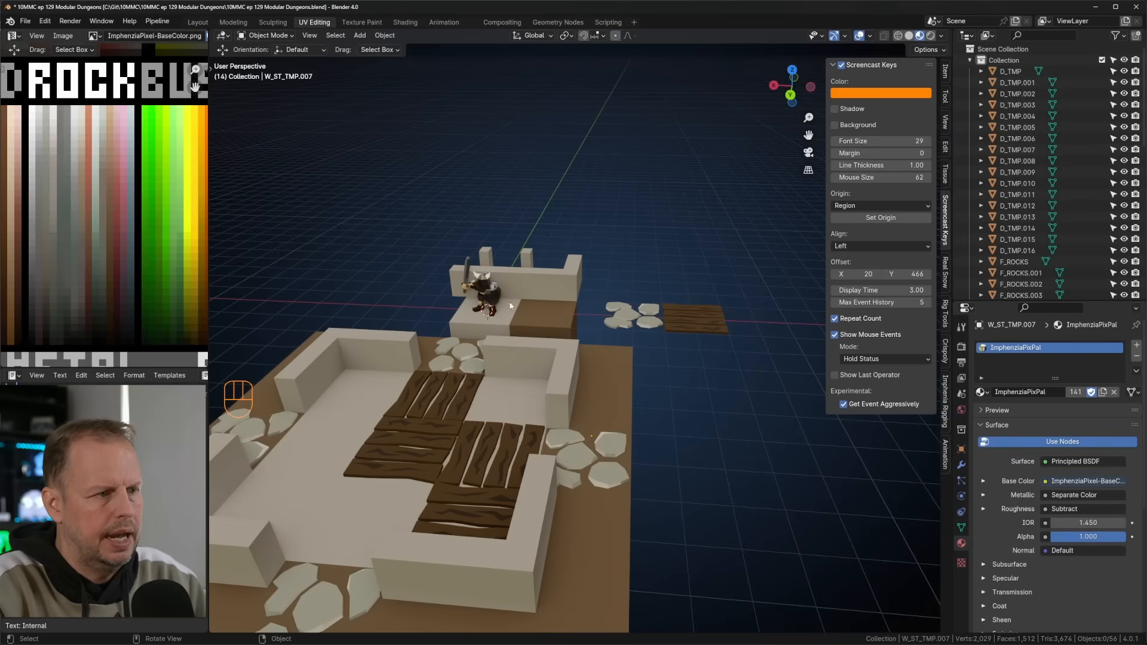
{"action": "key", "text": "ctrl+s"}
{"action": "scroll", "coordinate": [640, 313], "scroll_direction": "down", "scroll_amount": 4}
{"action": "middle_click_drag", "start_coordinate": [640, 312], "coordinate": [609, 358]}
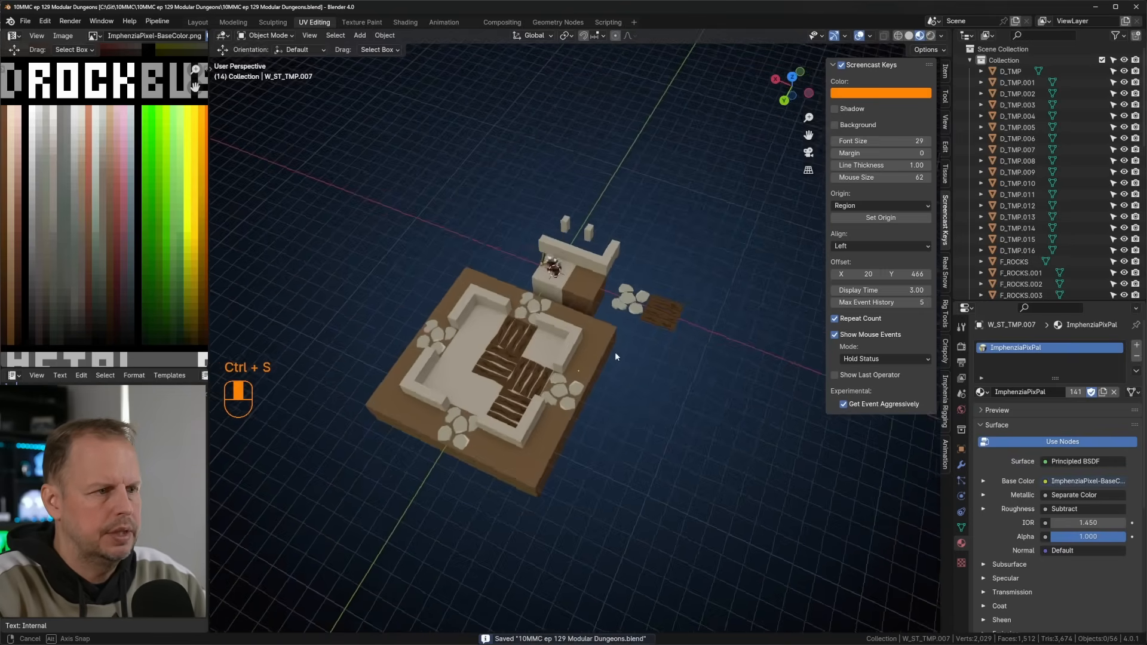
{"action": "scroll", "coordinate": [544, 388], "scroll_direction": "up", "scroll_amount": 5}
{"action": "middle_click_drag", "start_coordinate": [544, 387], "coordinate": [640, 329]}
{"action": "key", "text": "KP_7"}
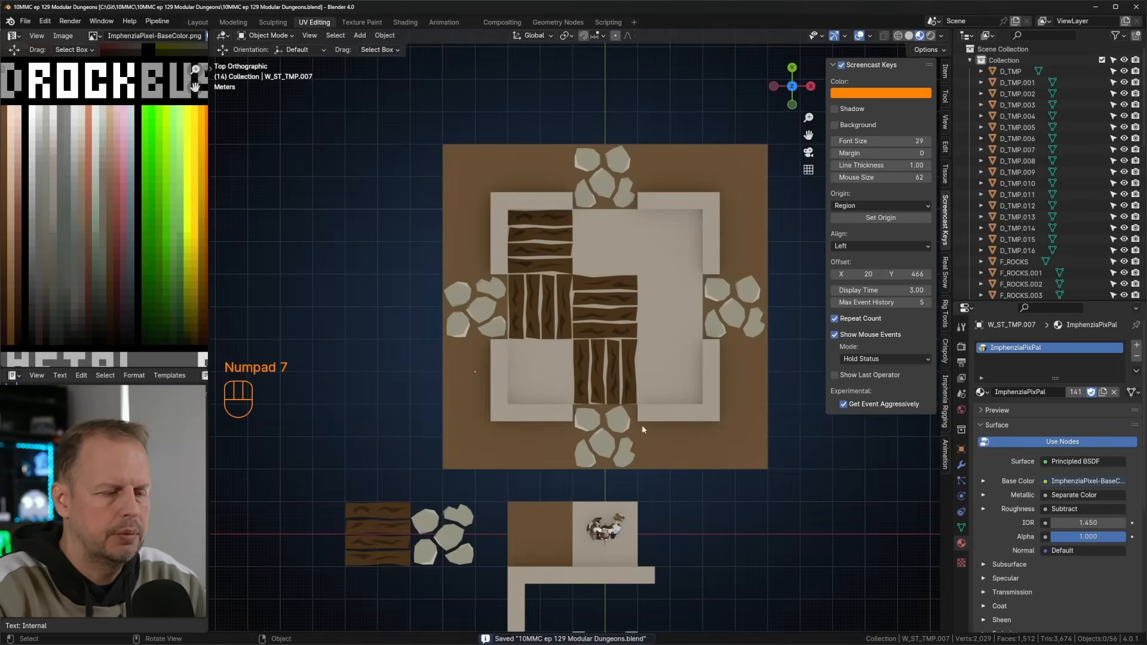
{"action": "scroll", "coordinate": [655, 383], "scroll_direction": "down", "scroll_amount": 1}
{"action": "left_click", "coordinate": [542, 551]}
{"action": "key", "text": "g"}
{"action": "right_click", "coordinate": [667, 257]}
Delete the outer corner piece and its two adjoining straight walls at the room's positive-X/positive-Y corner.
{"action": "left_click_drag", "start_coordinate": [670, 251], "coordinate": [596, 312], "text": "shift"}
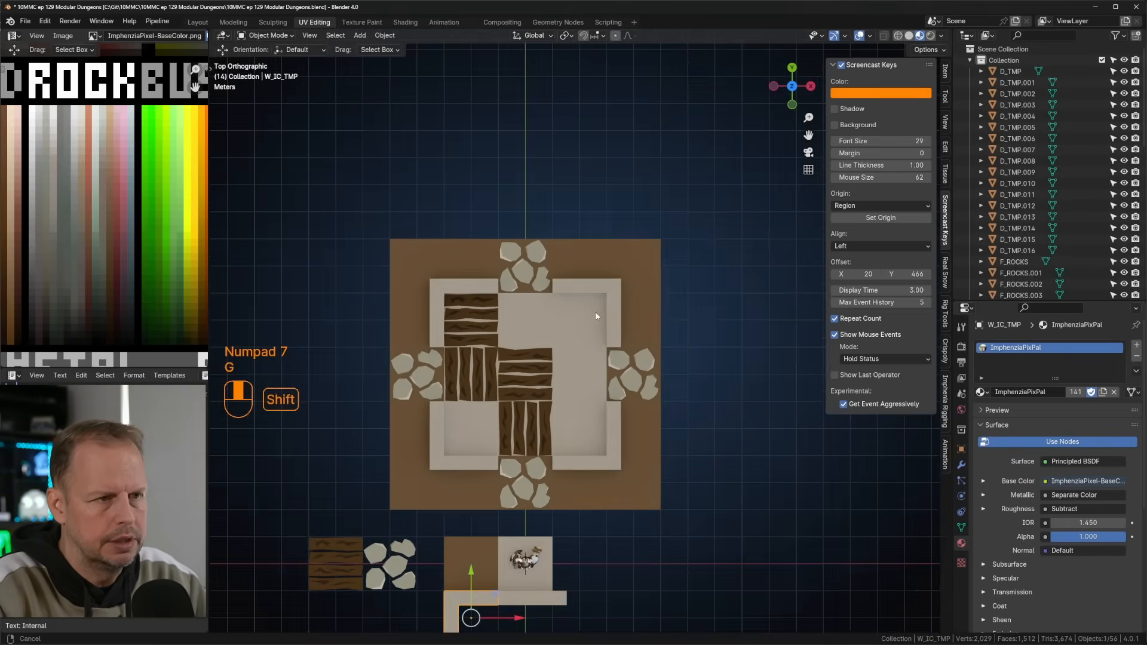
{"action": "middle_click_drag", "start_coordinate": [597, 310], "coordinate": [593, 314], "text": "shift"}
{"action": "left_click", "coordinate": [594, 291]}
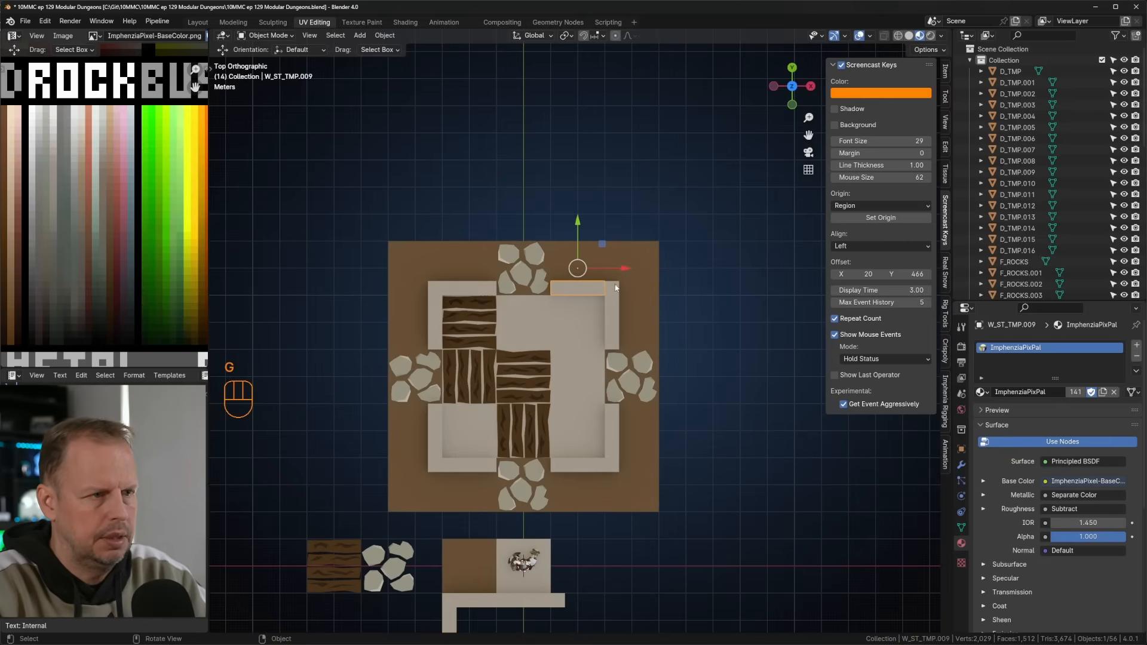
{"action": "key", "text": "Delete"}
{"action": "left_click", "coordinate": [579, 295]}
{"action": "key", "text": "Delete"}
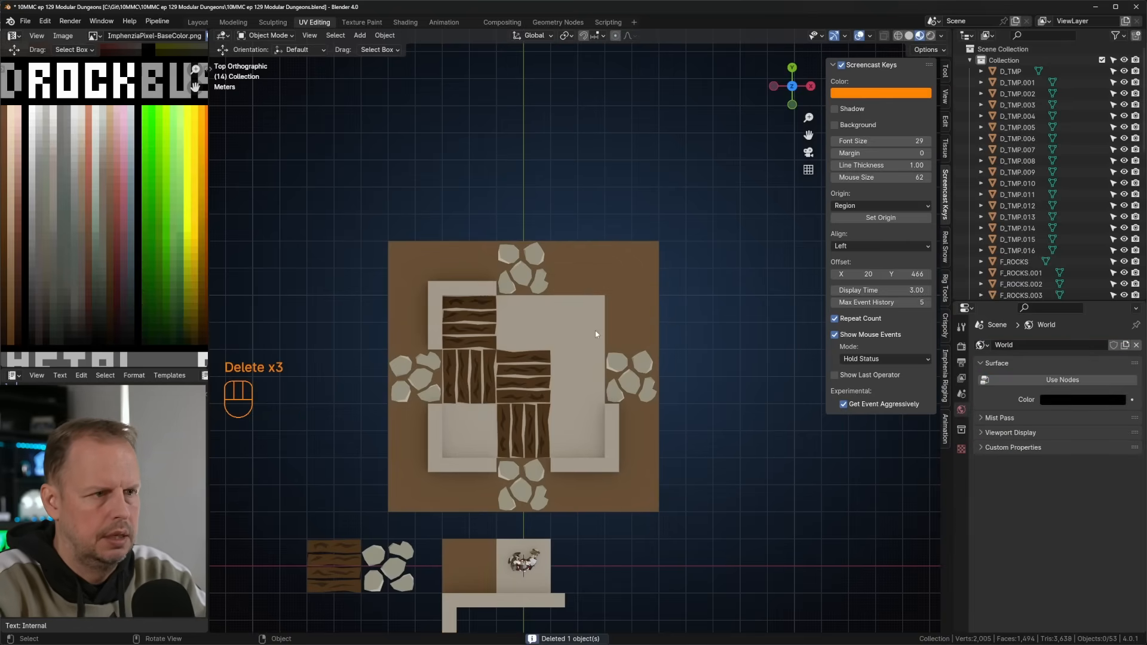
Delete the dirt tile at the room's positive-X/positive-Y corner and the neighbouring dirt tile on its negative-Y side.
{"action": "left_click", "coordinate": [596, 326]}
{"action": "left_click", "coordinate": [641, 277]}
{"action": "key", "text": "Delete"}
{"action": "left_click", "coordinate": [650, 313]}
{"action": "key", "text": "Delete"}
Duplicate the adjacent ground tile 2 m in X, then copy it one tile further in Y onto the emptied corner.
{"action": "left_click", "coordinate": [587, 322]}
{"action": "key", "text": "shift+d"}
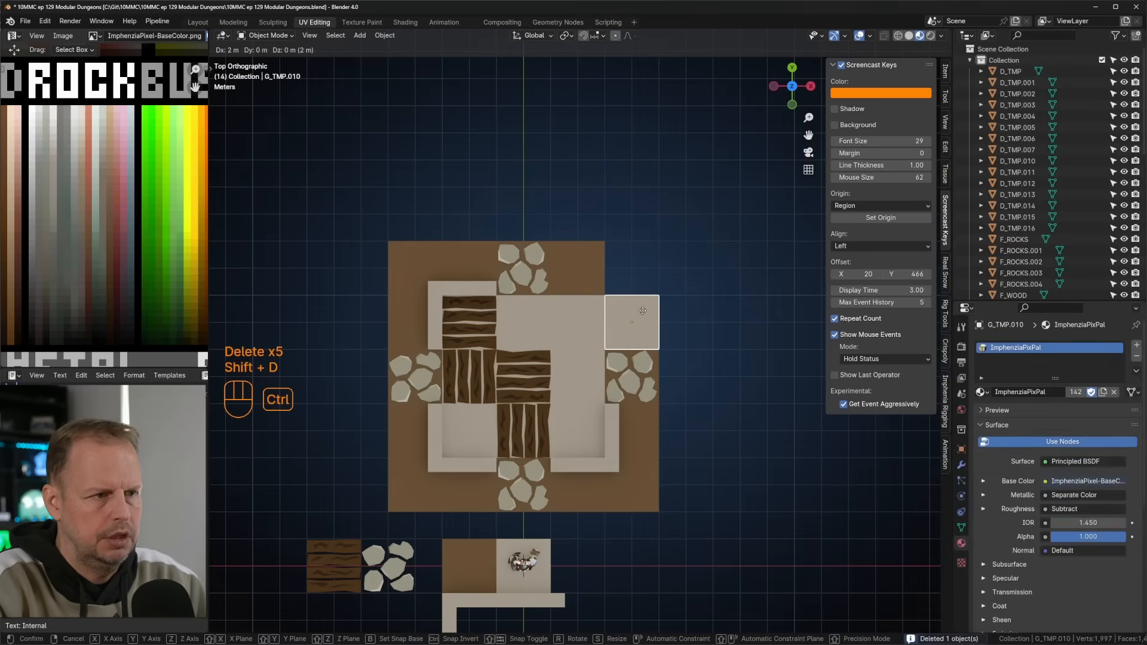
{"action": "left_click", "coordinate": [645, 318], "text": "ctrl"}
{"action": "key", "text": "shift+d"}
{"action": "left_click", "coordinate": [642, 268], "text": "ctrl"}
Replace the dirt tile between the positive-Y rocks and the new corner with a ground tile copied -2 m in X.
{"action": "left_click", "coordinate": [578, 267]}
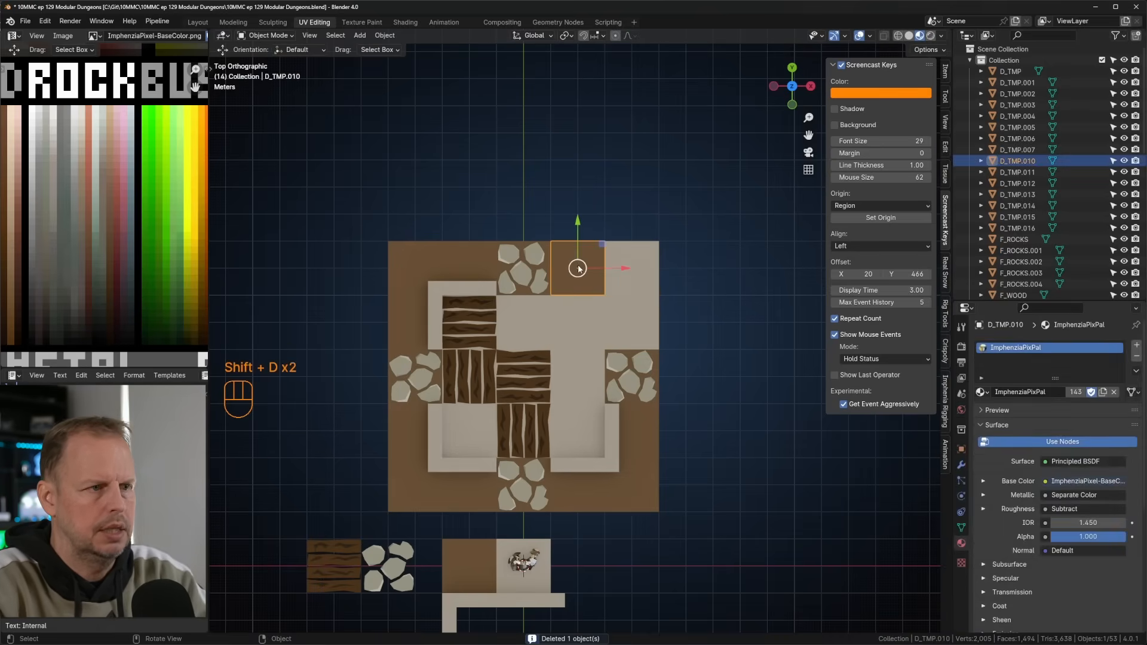
{"action": "key", "text": "Delete"}
{"action": "left_click", "coordinate": [633, 263]}
{"action": "key", "text": "shift+d"}
{"action": "left_click", "coordinate": [593, 269], "text": "ctrl"}
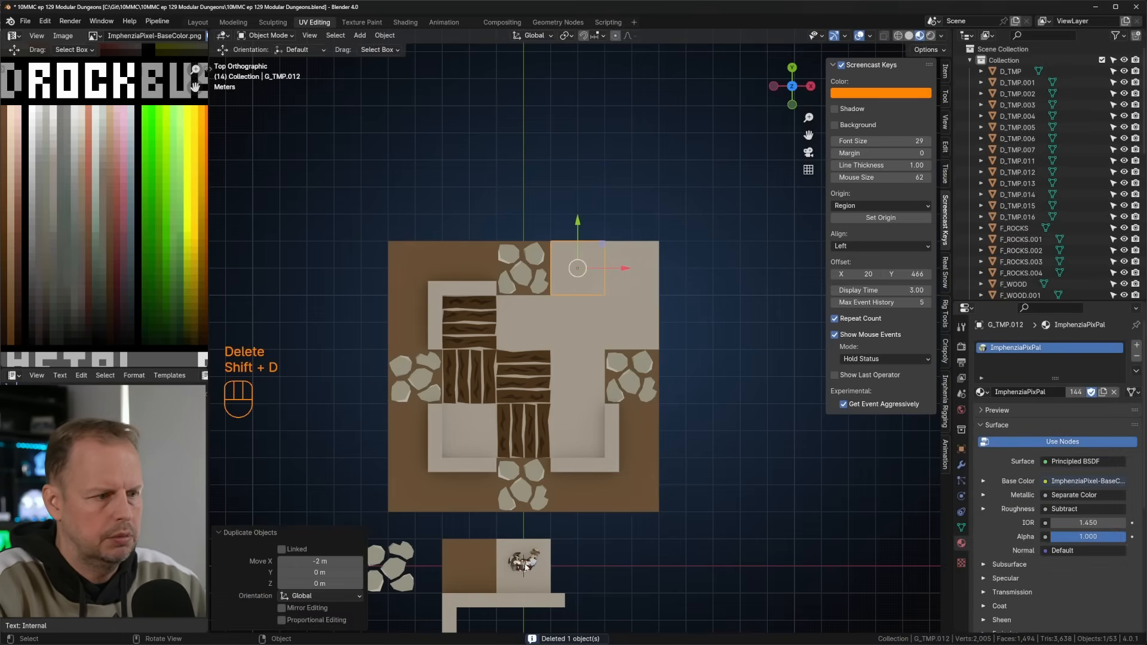
Duplicate the W_IC_TMP corner wall 4 m in X and 13 m in Y, and rotate the copy 180°.
{"action": "left_click", "coordinate": [520, 556]}
{"action": "key", "text": "shift+d"}
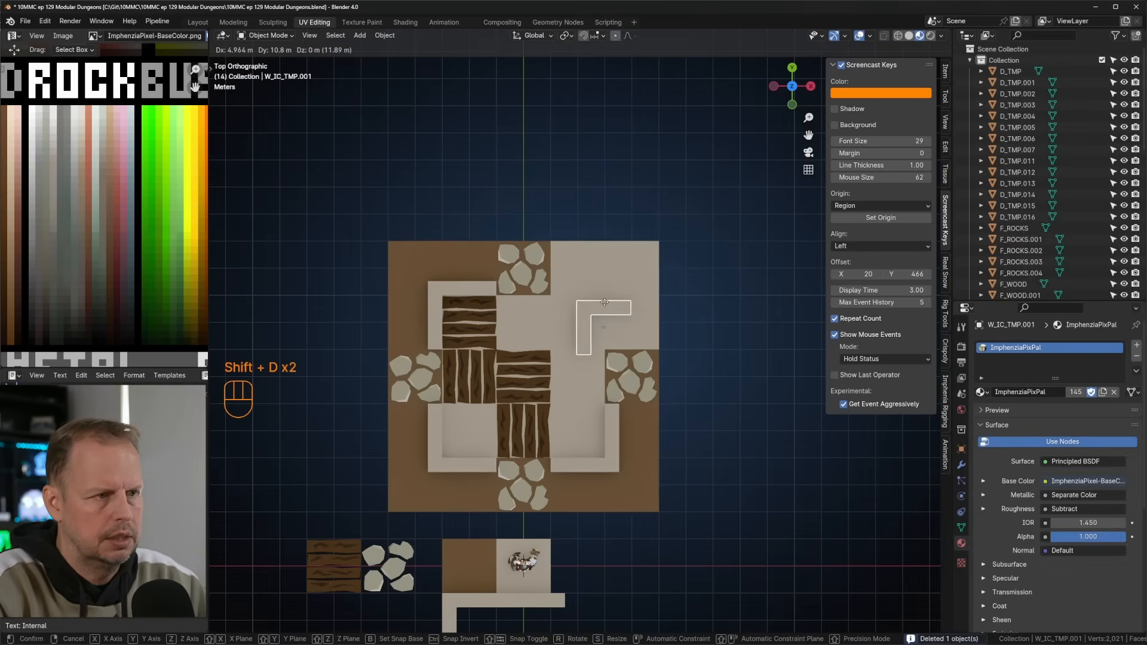
{"action": "left_click", "coordinate": [586, 241], "text": "ctrl"}
{"action": "key", "text": "r"}
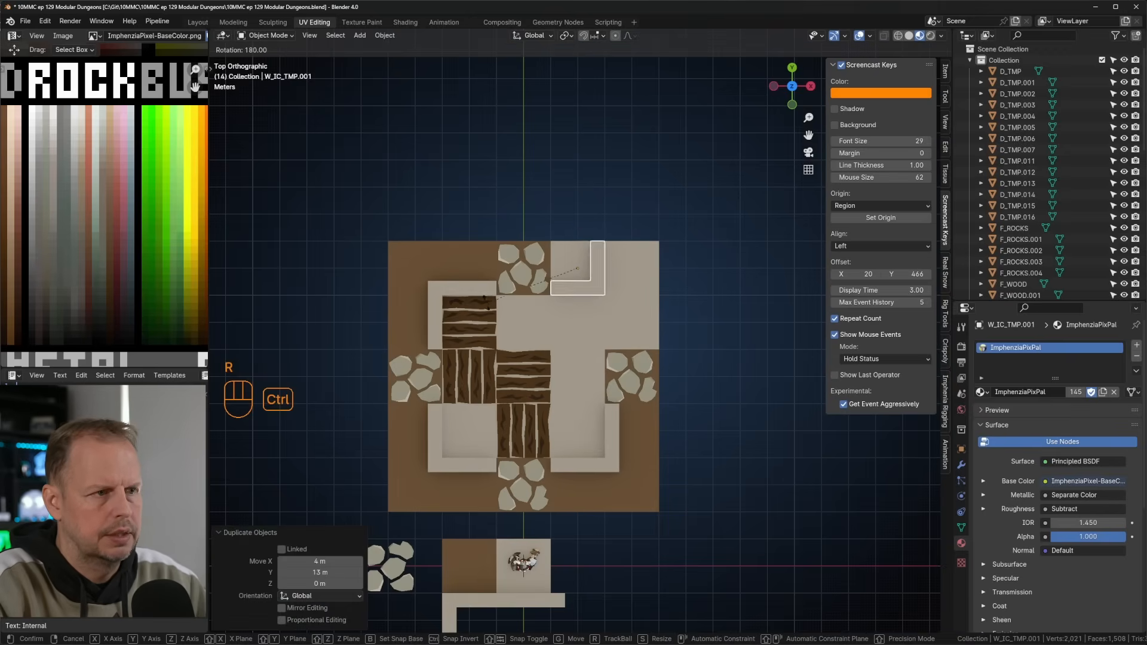
{"action": "left_click", "coordinate": [496, 297], "text": "ctrl"}
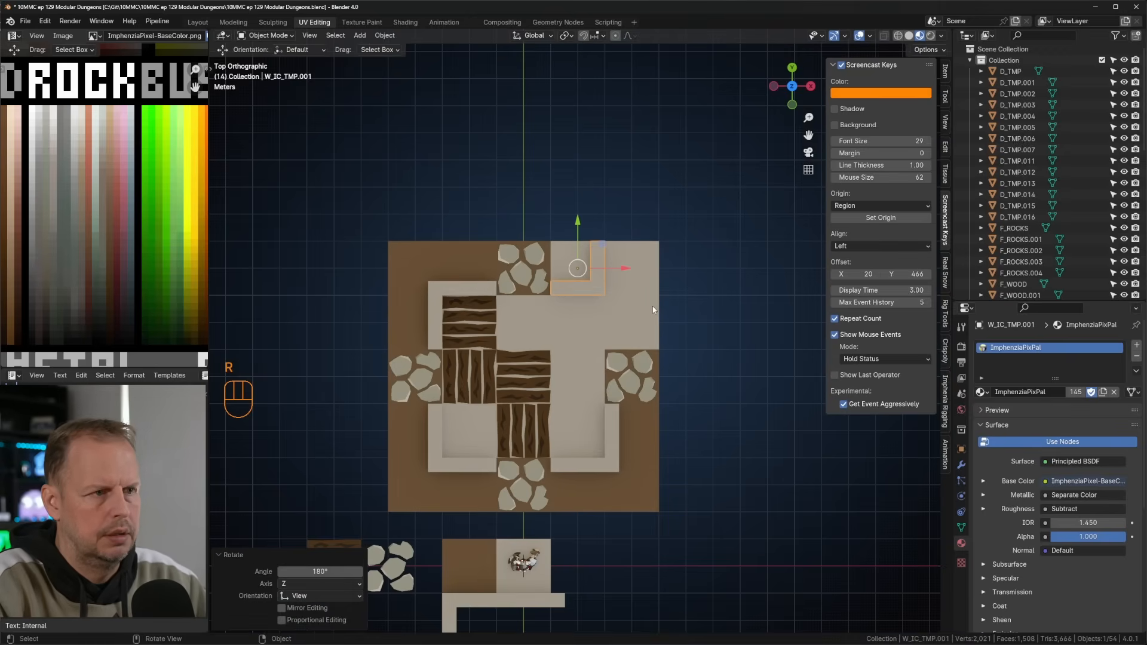
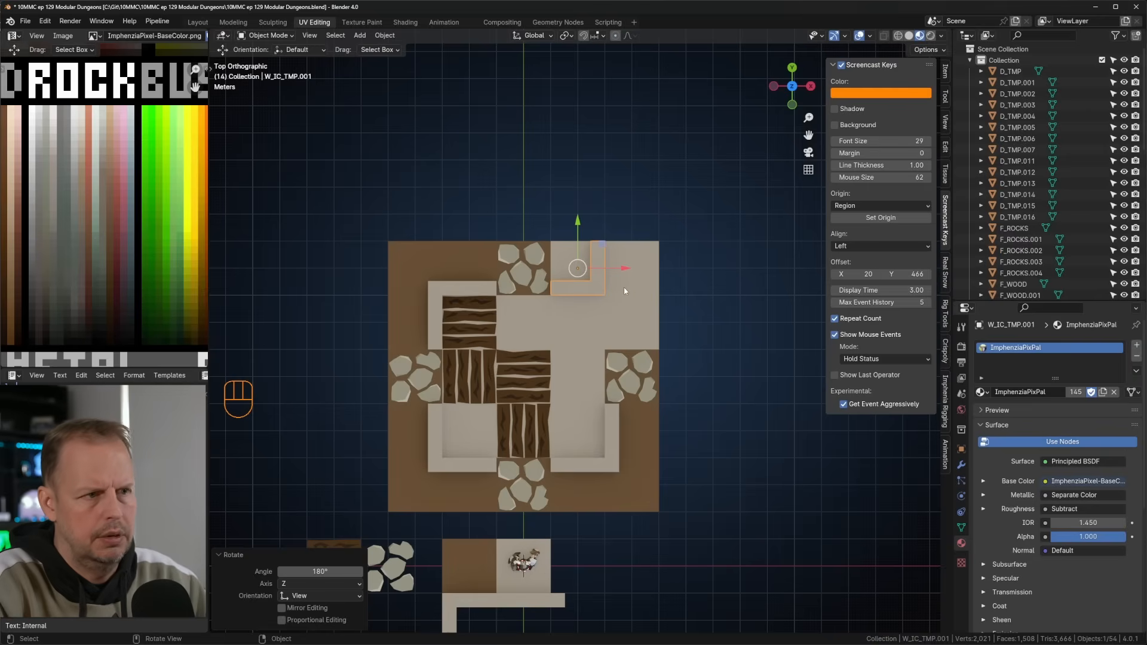
Rotate the copied corner wall another -90° and move it 2 m in X onto the extension's outer corner tile.
{"action": "key", "text": "r"}
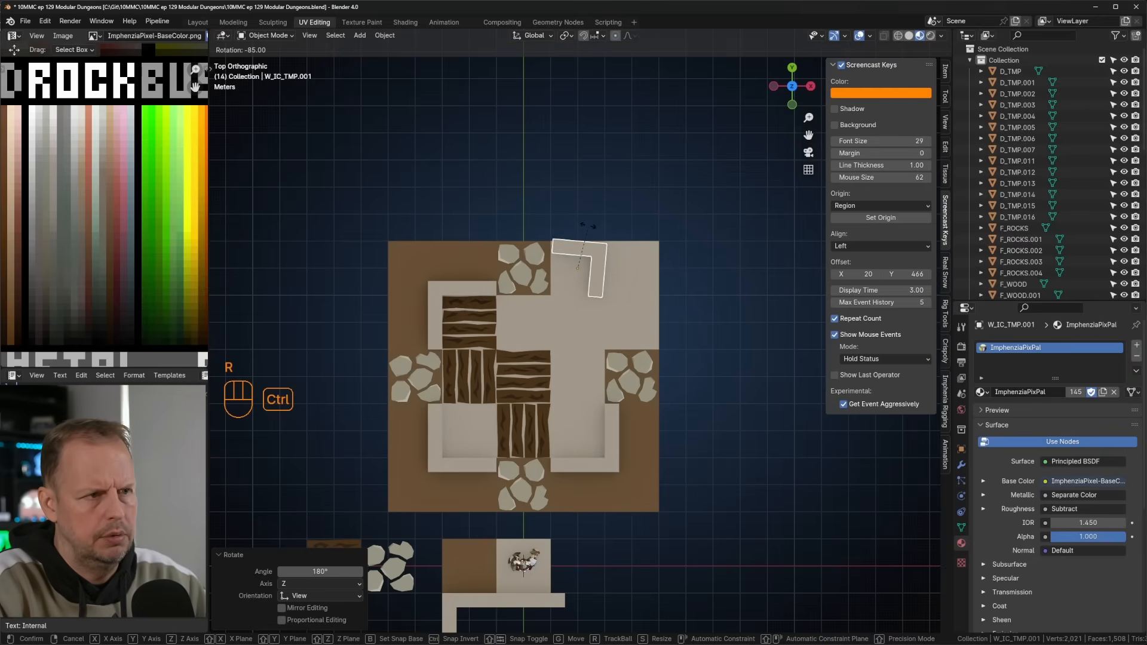
{"action": "left_click", "coordinate": [585, 226], "text": "ctrl"}
{"action": "left_click_drag", "start_coordinate": [620, 267], "coordinate": [675, 295], "text": "ctrl"}
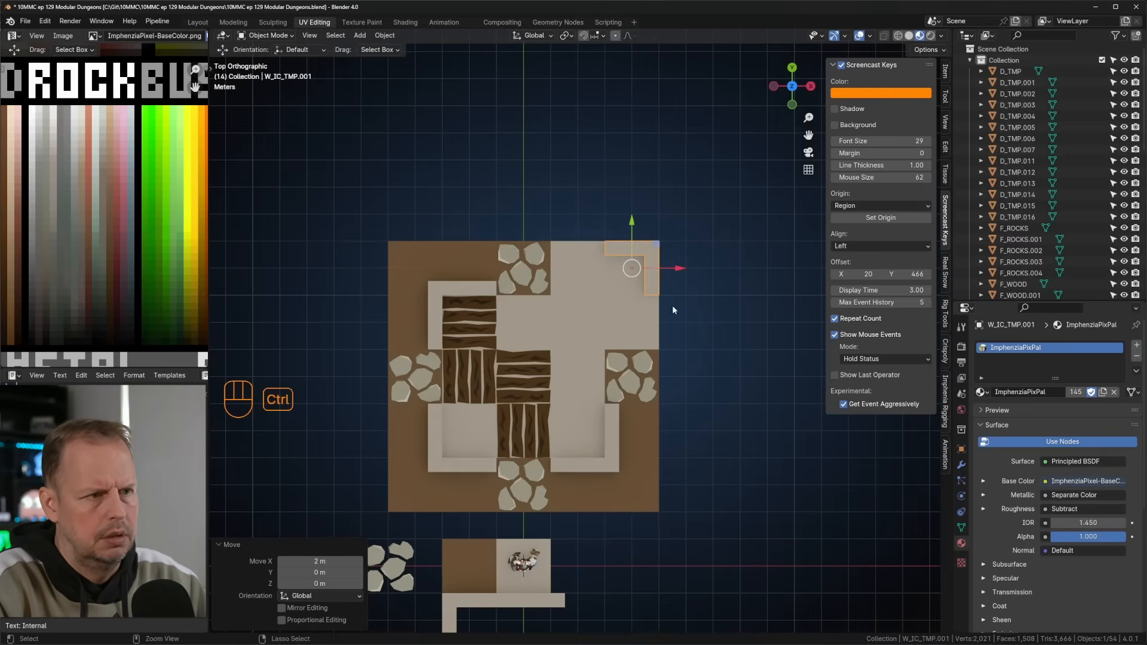
Duplicate the corner wall -2 m in Y and rotate the copy 90° to wall in the extension's lower tile.
{"action": "key", "text": "shift+d"}
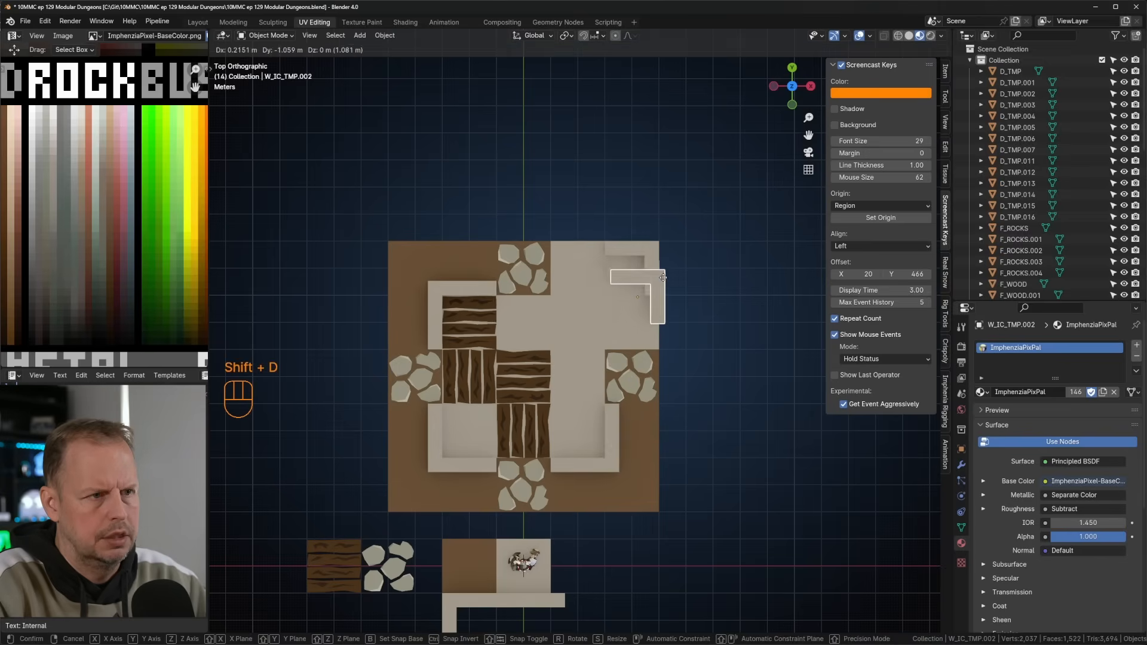
{"action": "left_click", "coordinate": [655, 300], "text": "ctrl"}
{"action": "key", "text": "r"}
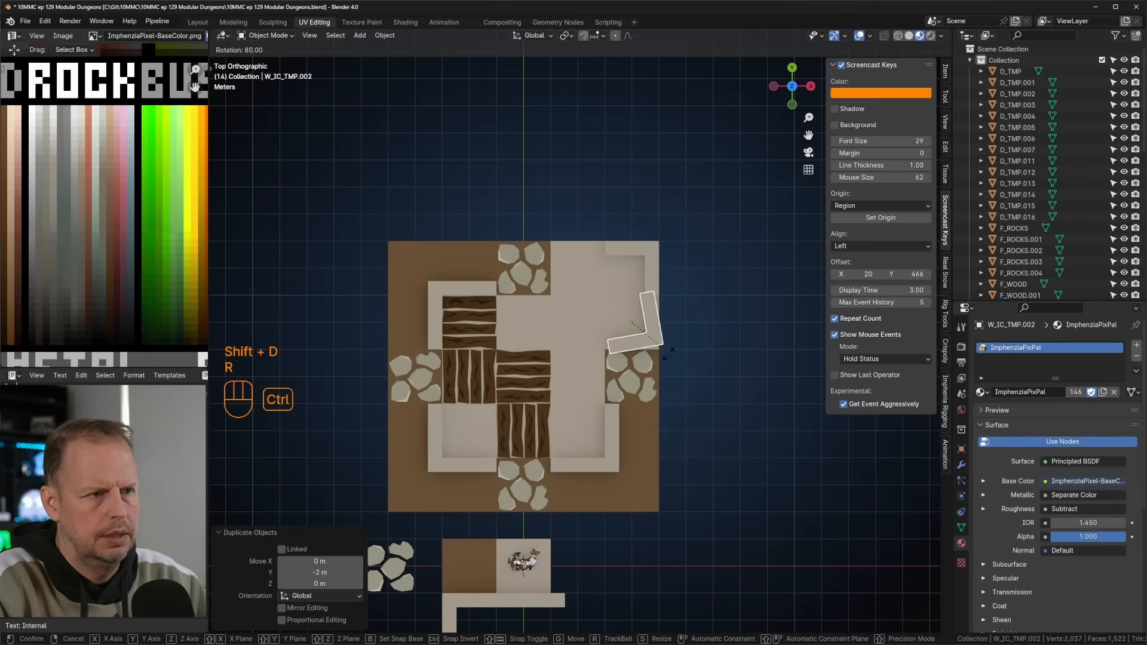
{"action": "left_click", "coordinate": [668, 362], "text": "ctrl"}
Duplicate the outer corner wall in place, rotate the copy a quarter turn, move it one tile in negative X, and clear the selection.
{"action": "left_click", "coordinate": [649, 253]}
{"action": "key", "text": "shift+d"}
{"action": "right_click", "coordinate": [701, 266]}
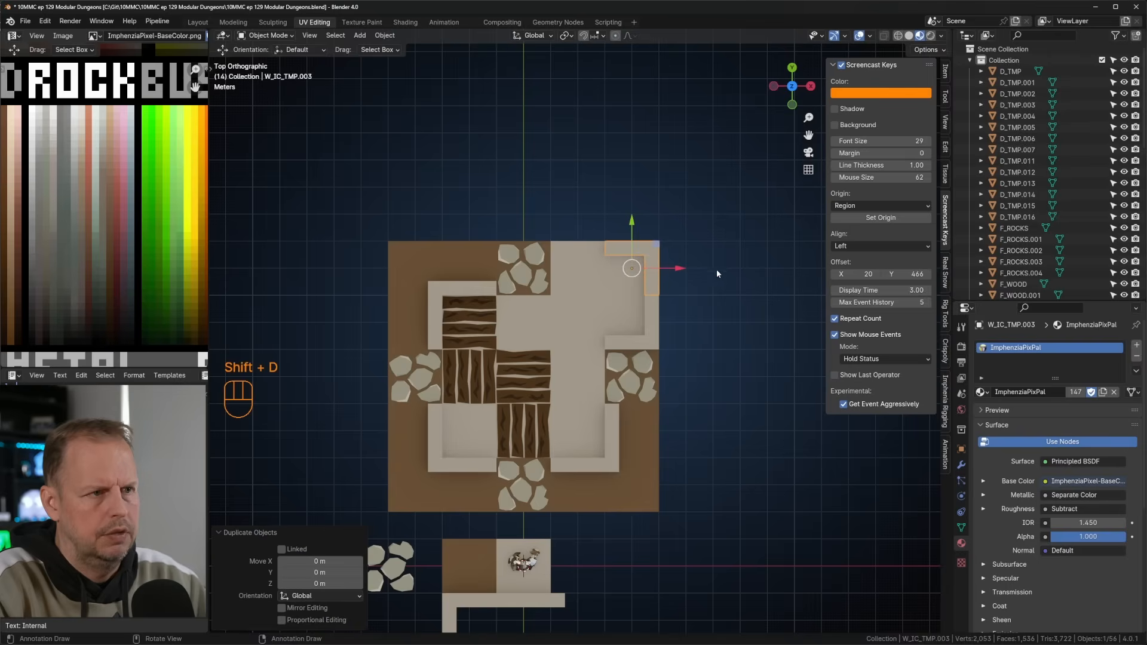
{"action": "key", "text": "r"}
{"action": "left_click", "coordinate": [633, 199], "text": "ctrl"}
{"action": "left_click_drag", "start_coordinate": [687, 259], "coordinate": [625, 272], "text": "ctrl"}
{"action": "left_click", "coordinate": [717, 300]}
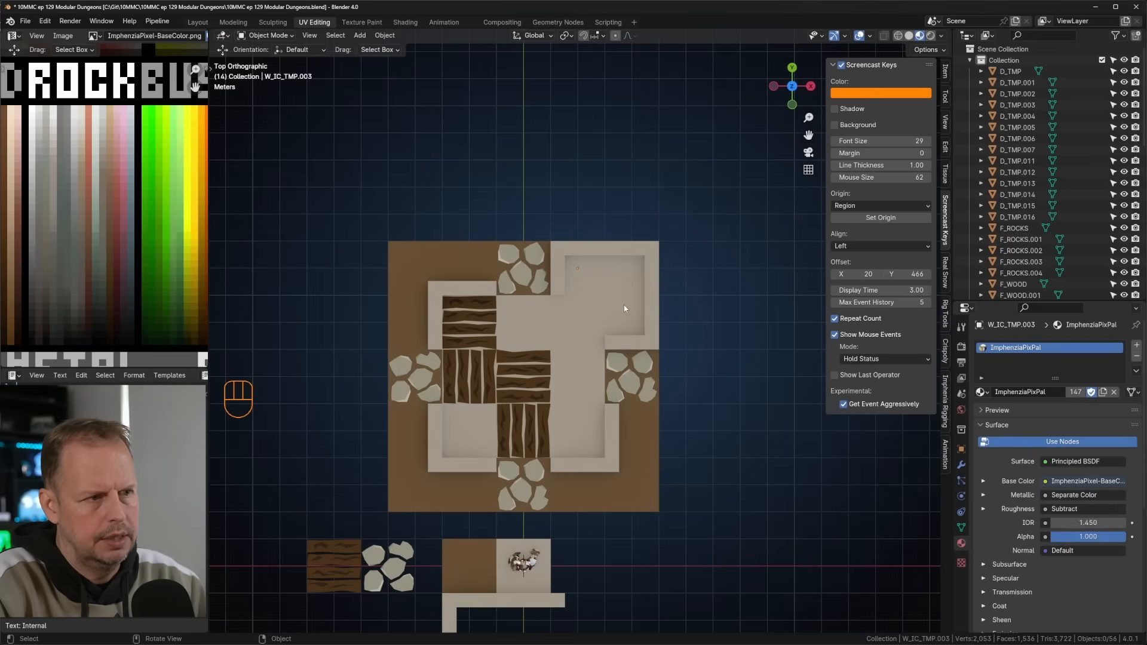
{"action": "left_click", "coordinate": [691, 305]}
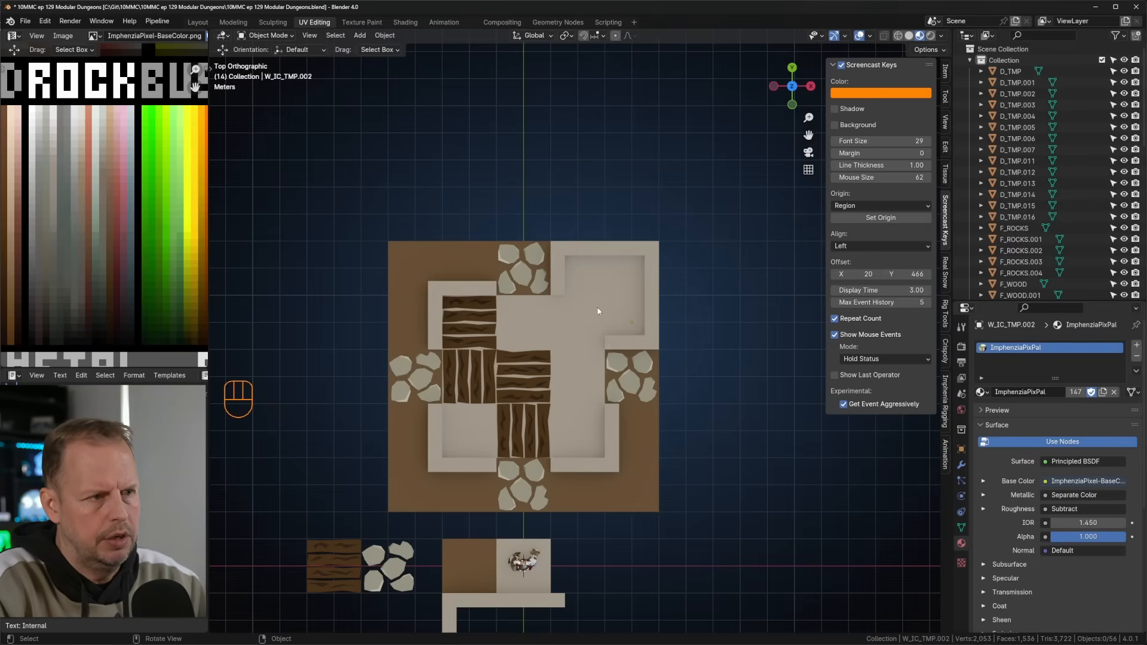
{"action": "middle_click_drag", "start_coordinate": [704, 327], "coordinate": [439, 386]}
{"action": "middle_click_drag", "start_coordinate": [526, 359], "coordinate": [568, 352]}
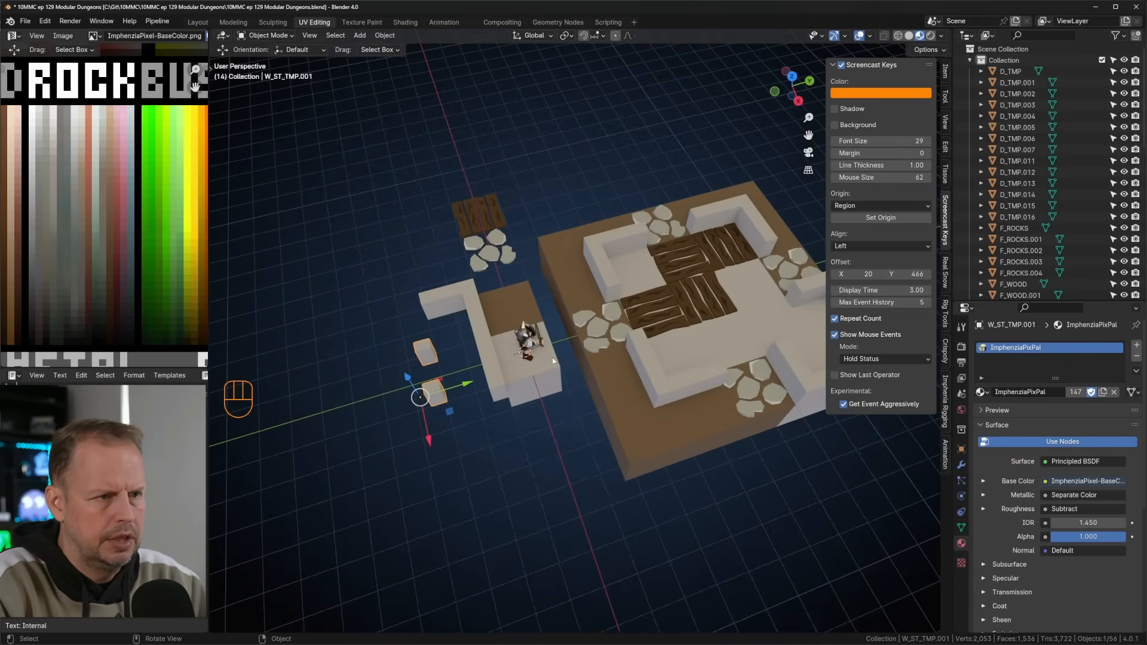
{"action": "key", "text": "shift+d"}
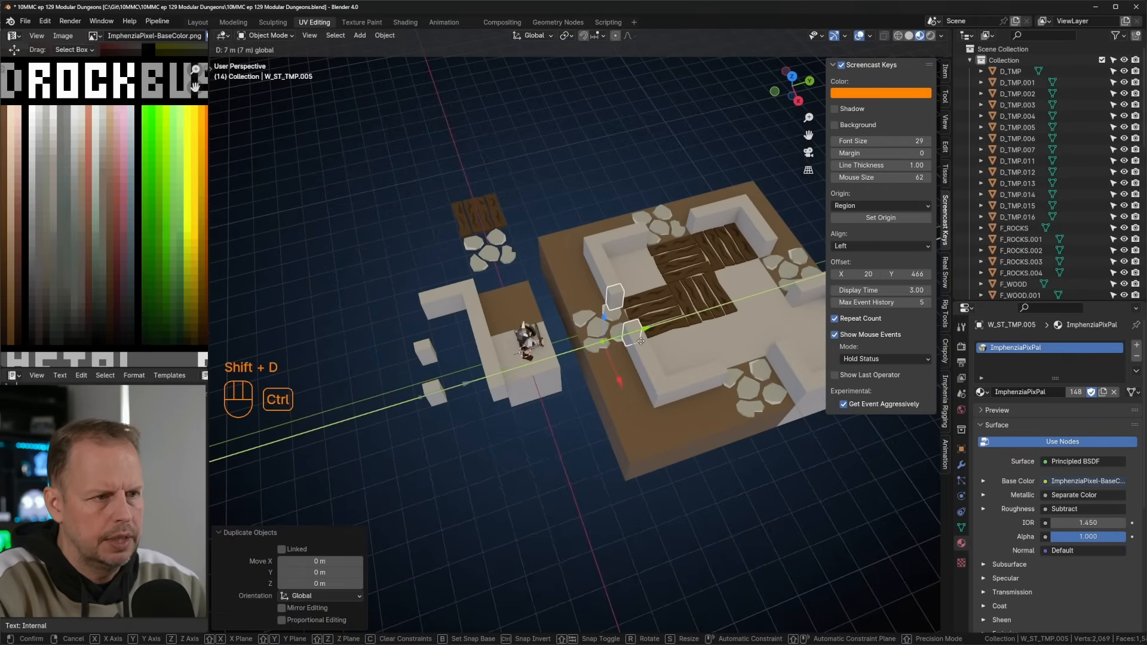
{"action": "left_click", "coordinate": [674, 327]}
{"action": "middle_click_drag", "start_coordinate": [674, 327], "coordinate": [594, 304]}
{"action": "scroll", "coordinate": [641, 324], "scroll_direction": "up", "scroll_amount": 4}
{"action": "key", "text": "Delete"}
Duplicate the straight wall on the room's negative-Y side, move it 3 m and another 1 m in Y, and rotate it 180°.
{"action": "scroll", "coordinate": [657, 328], "scroll_direction": "down", "scroll_amount": 4}
{"action": "middle_click_drag", "start_coordinate": [384, 405], "coordinate": [472, 402], "text": "shift"}
{"action": "left_click", "coordinate": [439, 367]}
{"action": "left_click", "coordinate": [472, 402]}
{"action": "left_click", "coordinate": [472, 403]}
{"action": "key", "text": "shift+d"}
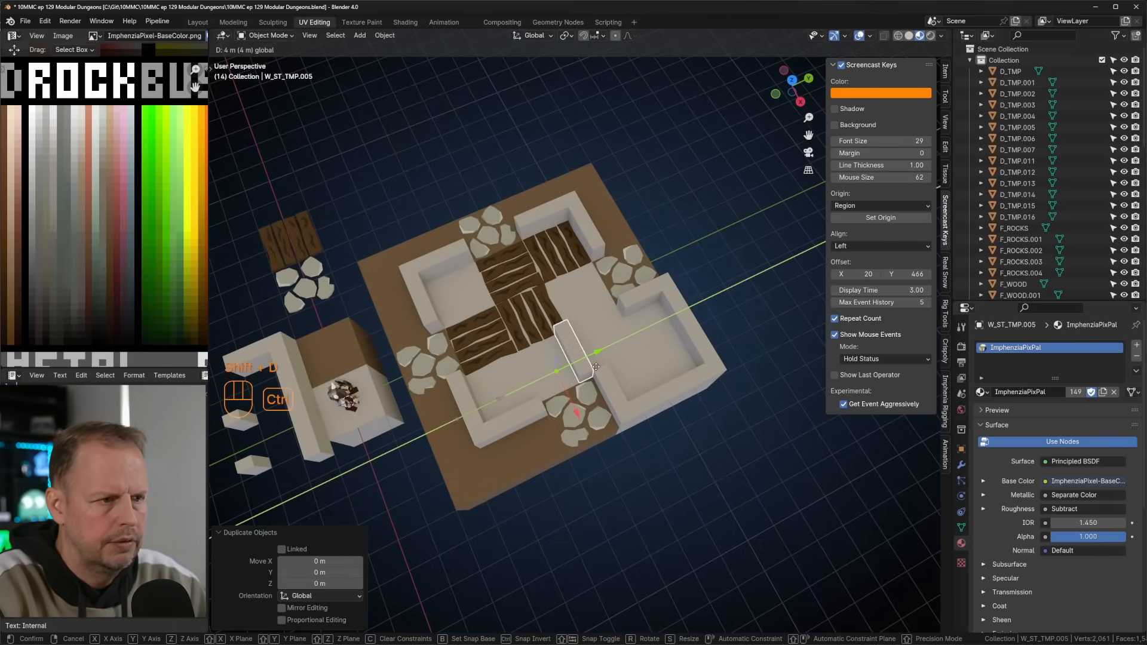
{"action": "left_click", "coordinate": [585, 372]}
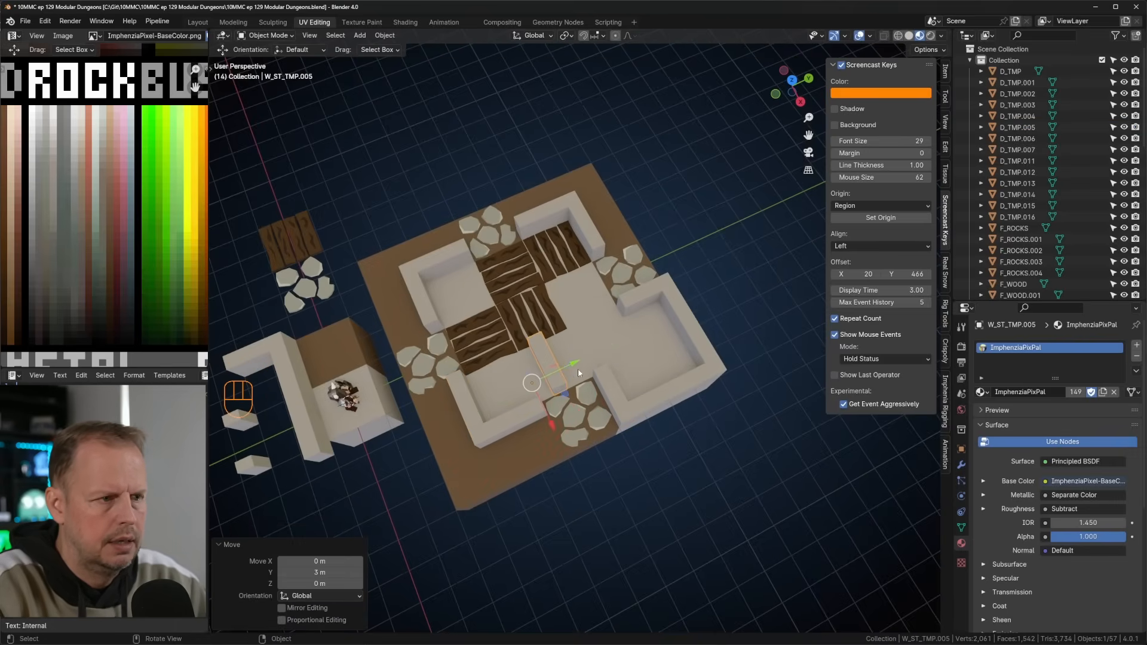
{"action": "key", "text": "KP_7"}
{"action": "left_click_drag", "start_coordinate": [597, 354], "coordinate": [605, 326], "text": "ctrl"}
{"action": "key", "text": "r"}
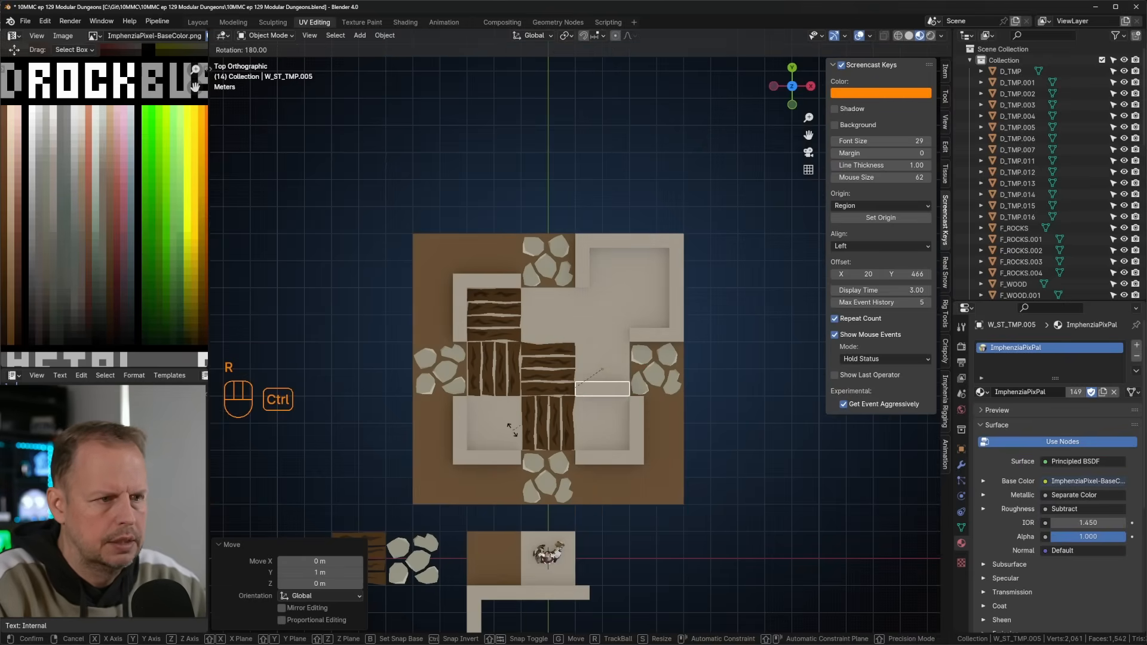
{"action": "left_click", "coordinate": [512, 428], "text": "ctrl"}
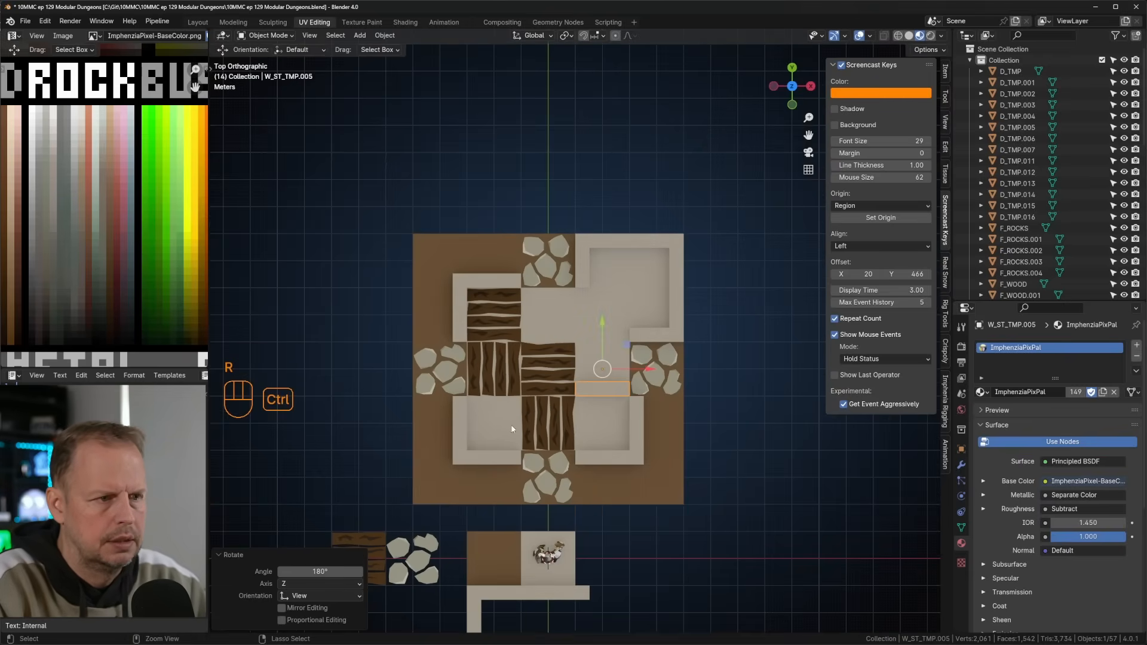
{"action": "left_click", "coordinate": [719, 350]}
{"action": "middle_click_drag", "start_coordinate": [747, 344], "coordinate": [665, 303]}
{"action": "key", "text": "Delete"}
{"action": "key", "text": "ctrl+z"}
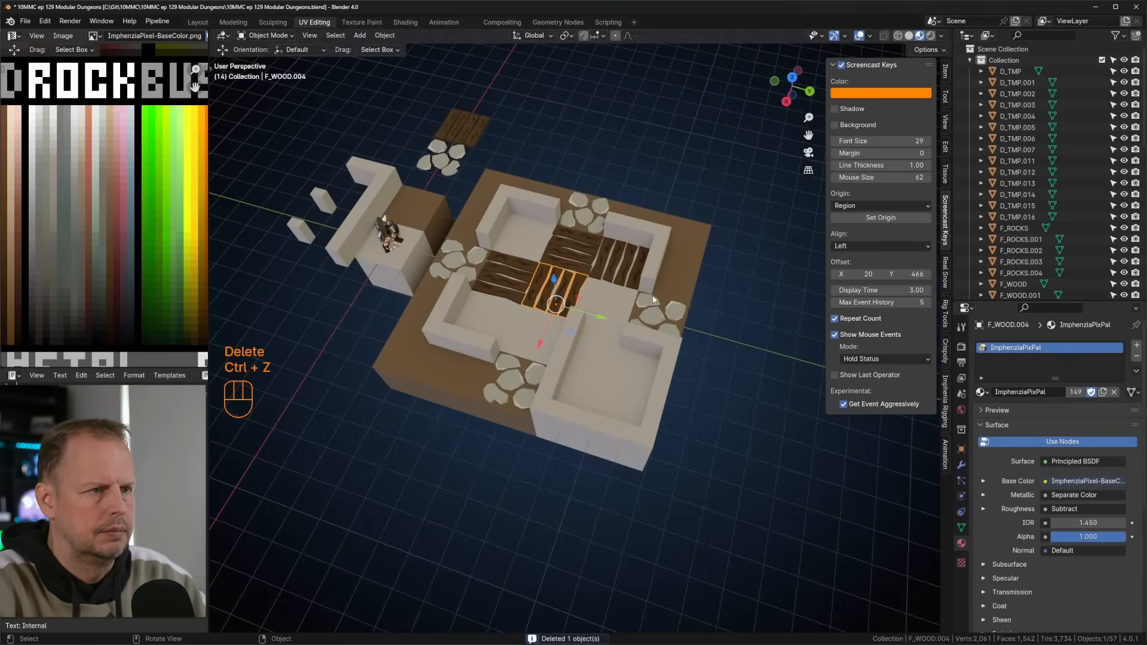
Examine the wooden planks and walls of the assembled room up close and from several angles.
{"action": "middle_click_drag", "start_coordinate": [747, 271], "coordinate": [618, 297]}
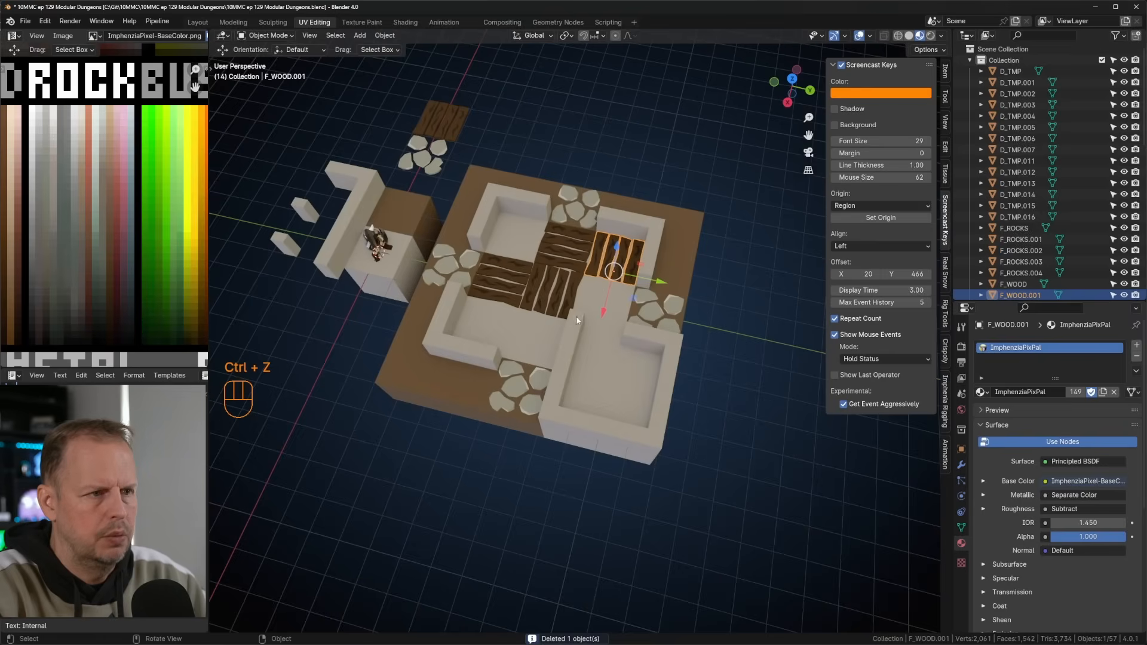
{"action": "left_click", "coordinate": [618, 296]}
{"action": "scroll", "coordinate": [618, 296], "scroll_direction": "up", "scroll_amount": 6}
{"action": "left_click", "coordinate": [530, 230]}
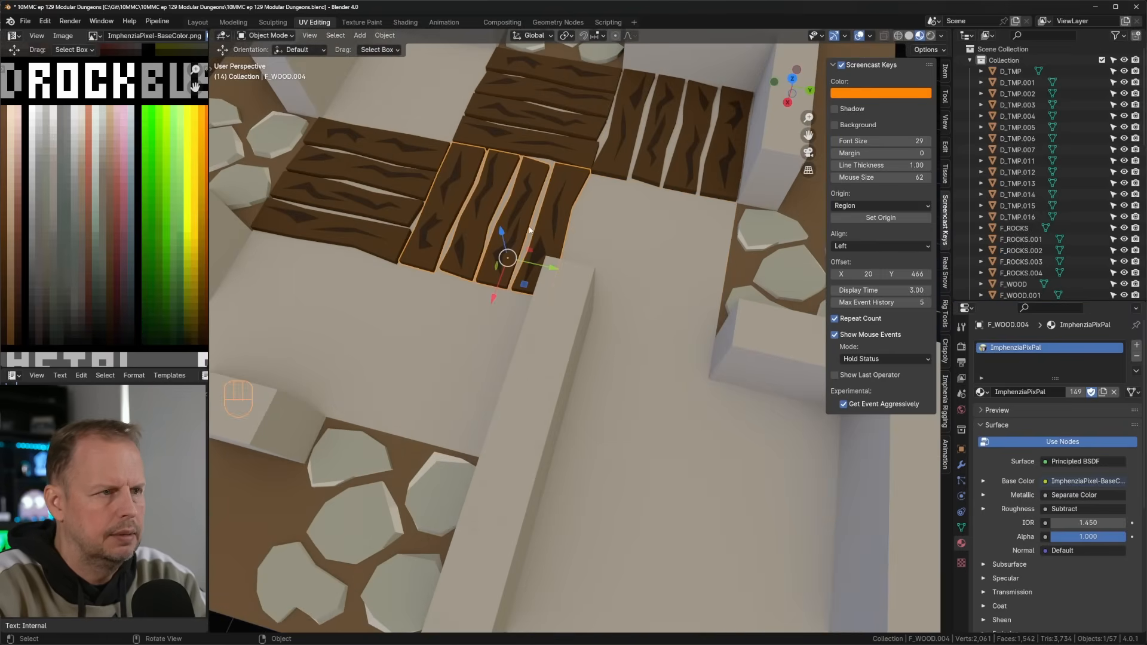
{"action": "scroll", "coordinate": [549, 232], "scroll_direction": "down", "scroll_amount": 6}
{"action": "middle_click_drag", "start_coordinate": [568, 259], "coordinate": [522, 375]}
{"action": "left_click", "coordinate": [522, 375]}
{"action": "middle_click_drag", "start_coordinate": [640, 292], "coordinate": [618, 442]}
Inspect the geometry of the ground piece and the dirt template block beside the character.
{"action": "left_click_drag", "start_coordinate": [547, 275], "coordinate": [550, 312], "text": "ctrl"}
{"action": "middle_click_drag", "start_coordinate": [550, 312], "coordinate": [577, 381]}
{"action": "key", "text": "Tab"}
{"action": "scroll", "coordinate": [541, 317], "scroll_direction": "up", "scroll_amount": 4}
{"action": "middle_click_drag", "start_coordinate": [577, 381], "coordinate": [582, 412], "text": "shift"}
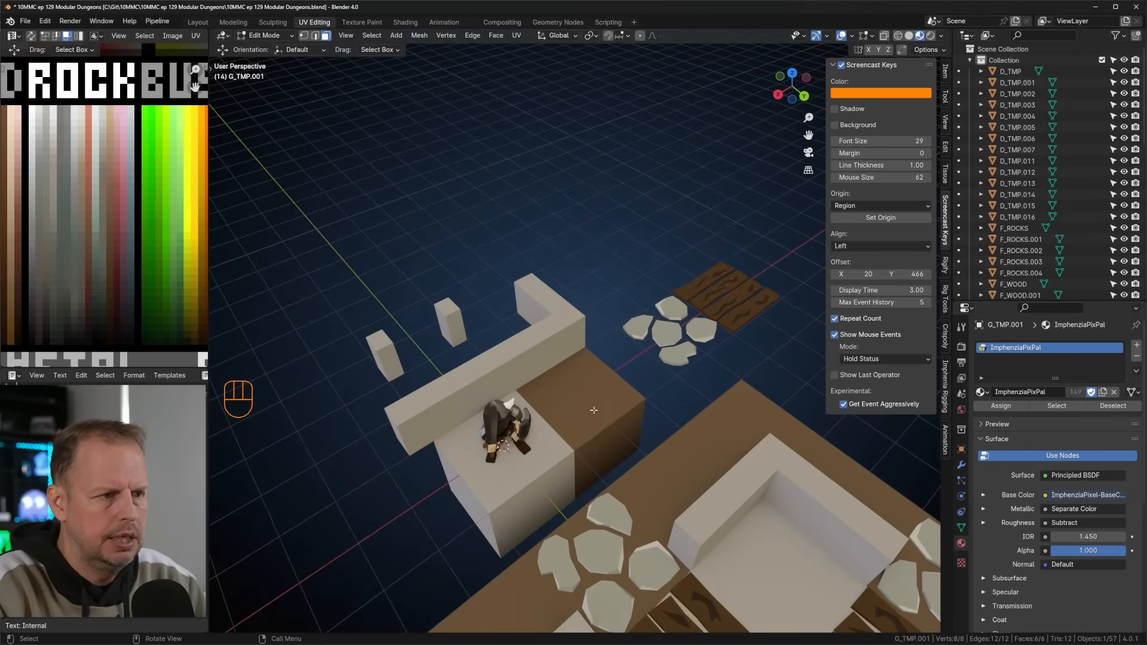
{"action": "key", "text": "Tab"}
{"action": "left_click", "coordinate": [587, 419]}
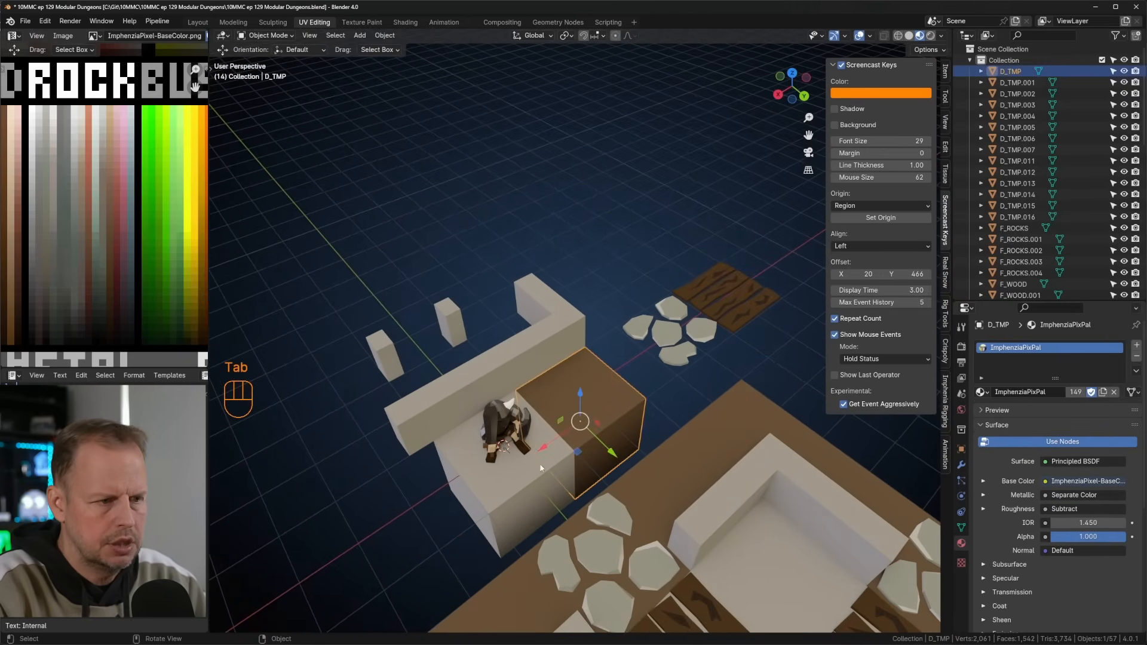
Duplicate the template piece made of two separate wall pillars and move the copy -2 m in Y.
{"action": "middle_click_drag", "start_coordinate": [415, 361], "coordinate": [459, 341], "text": "shift"}
{"action": "left_click", "coordinate": [457, 341]}
{"action": "middle_click_drag", "start_coordinate": [549, 363], "coordinate": [648, 389], "text": "shift"}
{"action": "key", "text": "shift+d"}
{"action": "right_click", "coordinate": [648, 394]}
{"action": "left_click_drag", "start_coordinate": [586, 411], "coordinate": [538, 353], "text": "ctrl"}
{"action": "scroll", "coordinate": [515, 334], "scroll_direction": "up", "scroll_amount": 1}
{"action": "scroll", "coordinate": [647, 471], "scroll_direction": "down", "scroll_amount": 2}
Clear the copied pillar pair's location to check it against the origin tile from above, and undo that.
{"action": "key", "text": "KP_7"}
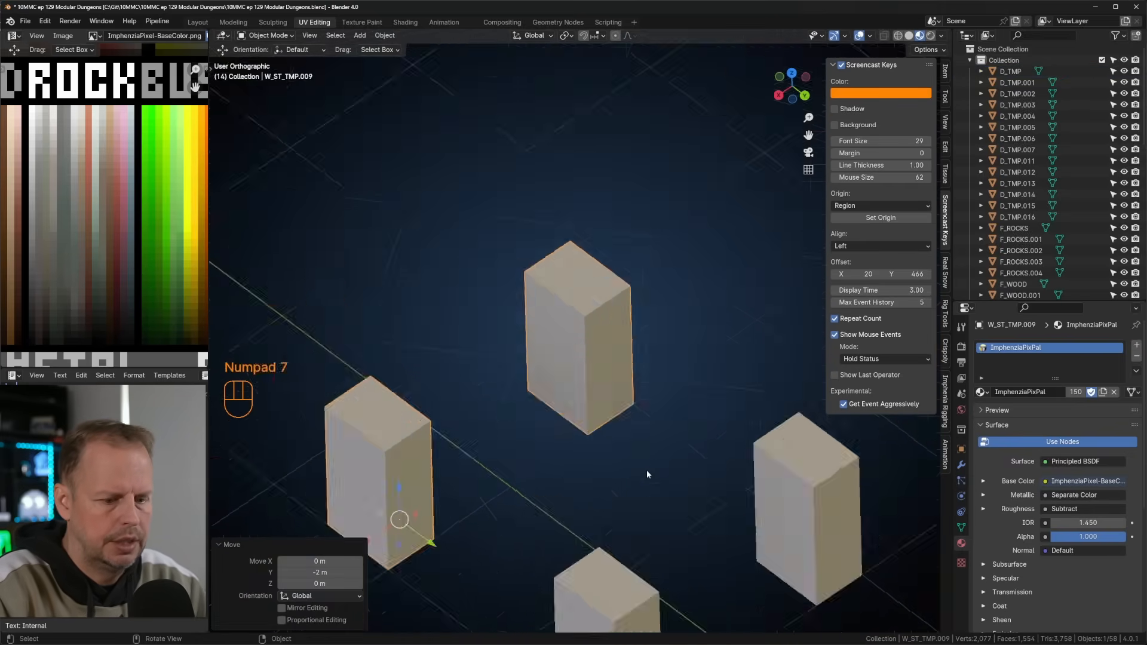
{"action": "scroll", "coordinate": [604, 493], "scroll_direction": "down", "scroll_amount": 3}
{"action": "scroll", "coordinate": [604, 495], "scroll_direction": "down", "scroll_amount": 1}
{"action": "middle_click_drag", "start_coordinate": [559, 502], "coordinate": [572, 386], "text": "shift"}
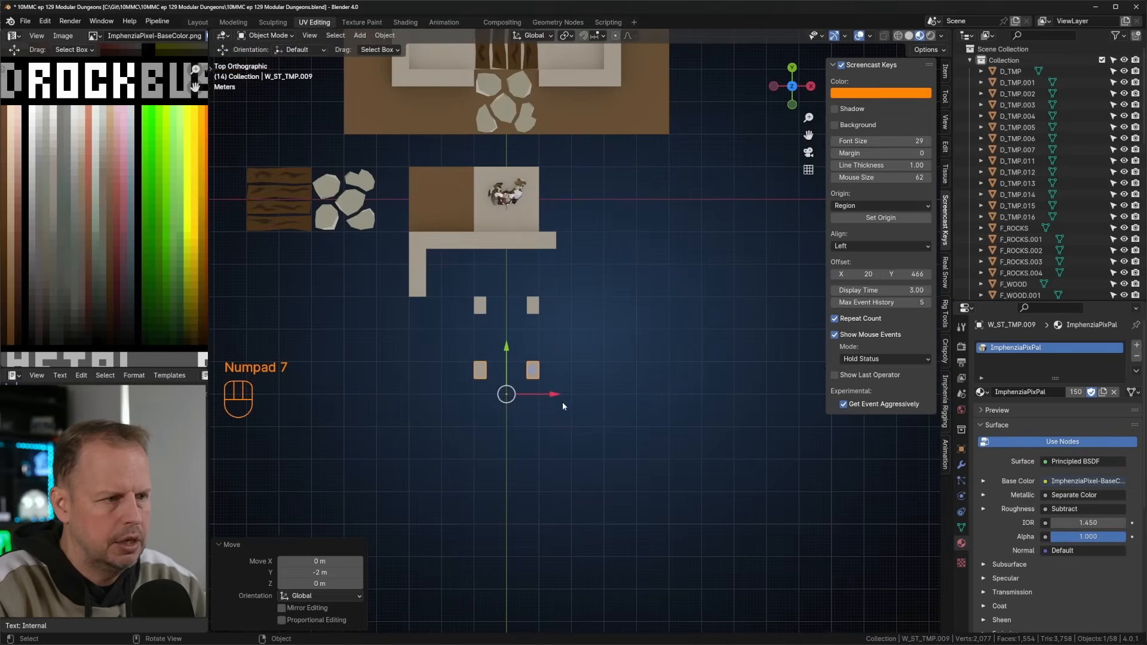
{"action": "key", "text": "alt+g"}
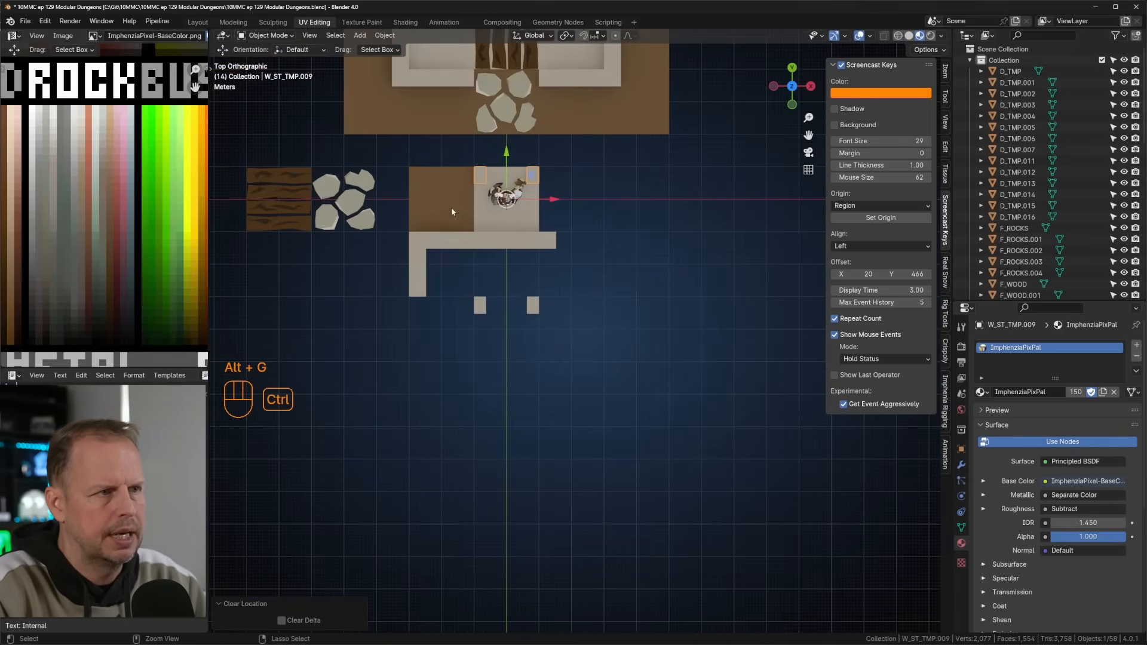
{"action": "key", "text": "ctrl+z"}
{"action": "middle_click_drag", "start_coordinate": [599, 340], "coordinate": [388, 212]}
{"action": "middle_click_drag", "start_coordinate": [549, 336], "coordinate": [427, 206], "text": "shift"}
{"action": "middle_click_drag", "start_coordinate": [428, 206], "coordinate": [504, 271]}
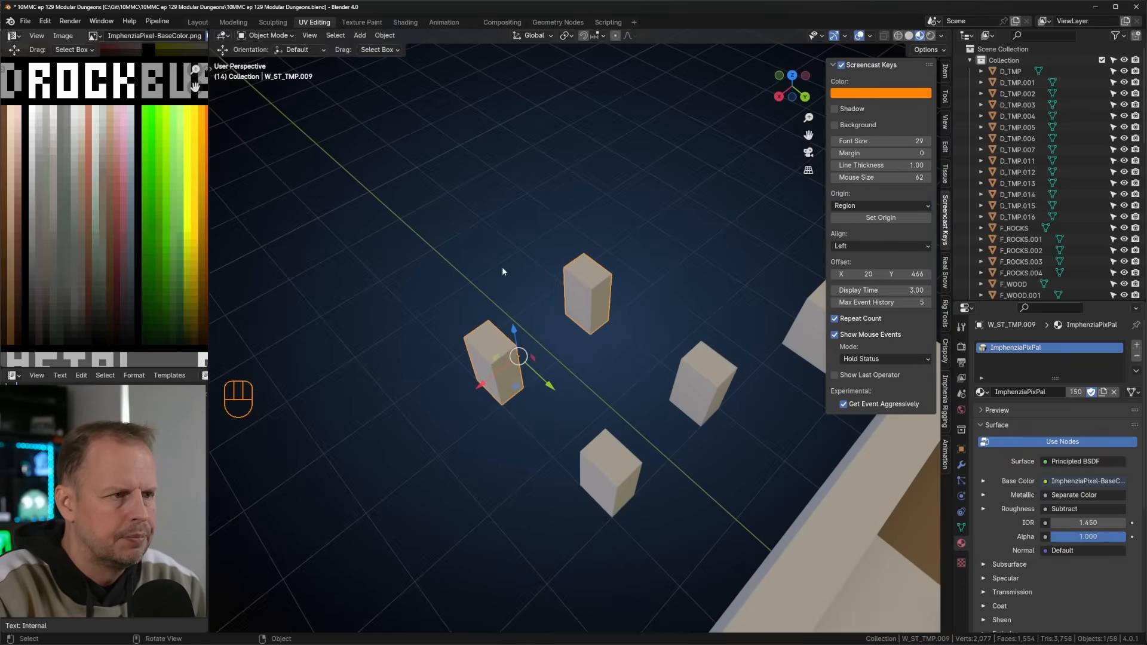
Add a horizontal loop cut around the copied pair's positive-X pillar, slid to a factor of -0.372.
{"action": "key", "text": "Tab"}
{"action": "middle_click_drag", "start_coordinate": [501, 350], "coordinate": [629, 388]}
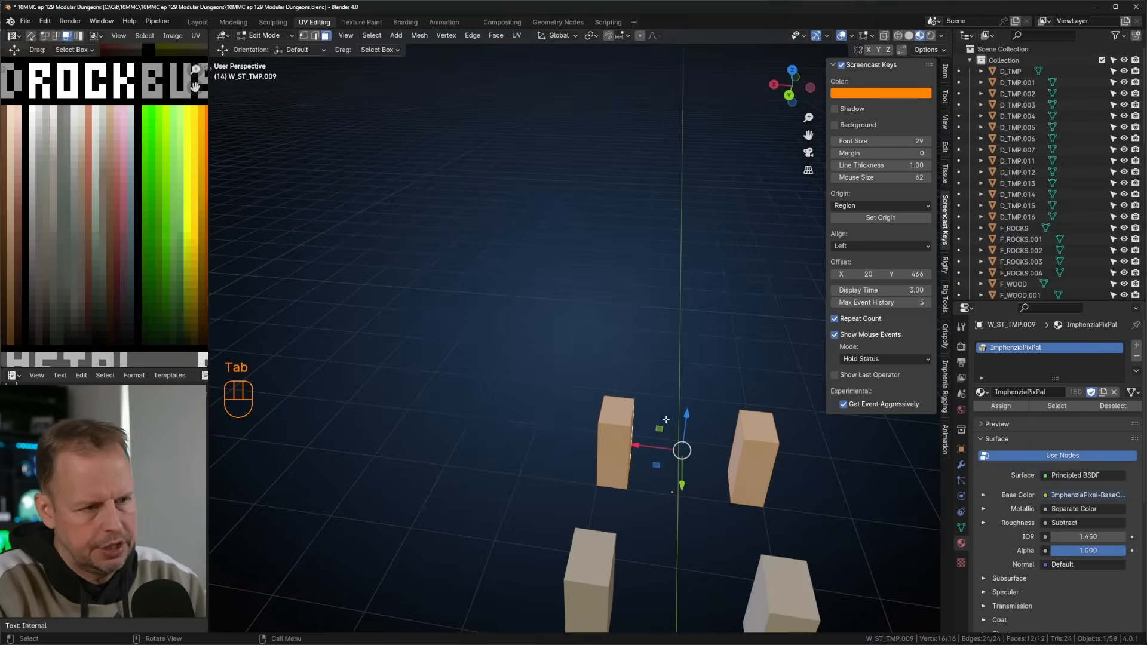
{"action": "key", "text": "Tab"}
{"action": "middle_click_drag", "start_coordinate": [693, 422], "coordinate": [492, 300], "text": "shift"}
{"action": "key", "text": "KP_Decimal"}
{"action": "middle_click_drag", "start_coordinate": [526, 345], "coordinate": [612, 359]}
{"action": "key", "text": "Tab"}
{"action": "middle_click_drag", "start_coordinate": [576, 306], "coordinate": [538, 304]}
{"action": "key", "text": "ctrl+r"}
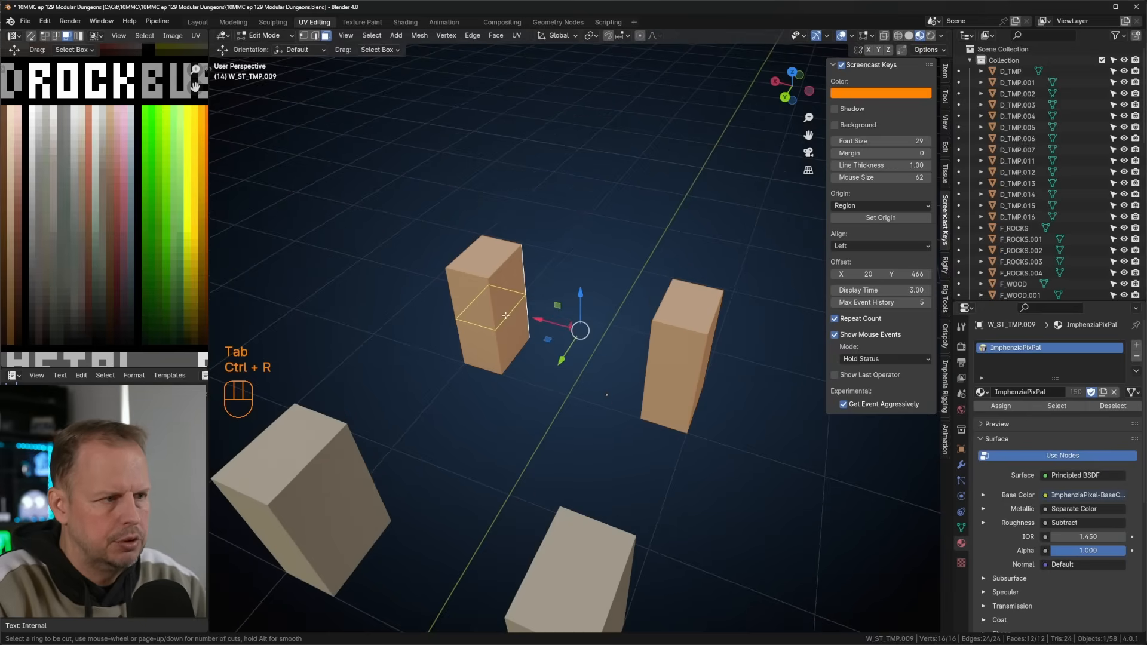
{"action": "left_click", "coordinate": [506, 315]}
{"action": "right_click", "coordinate": [500, 343]}
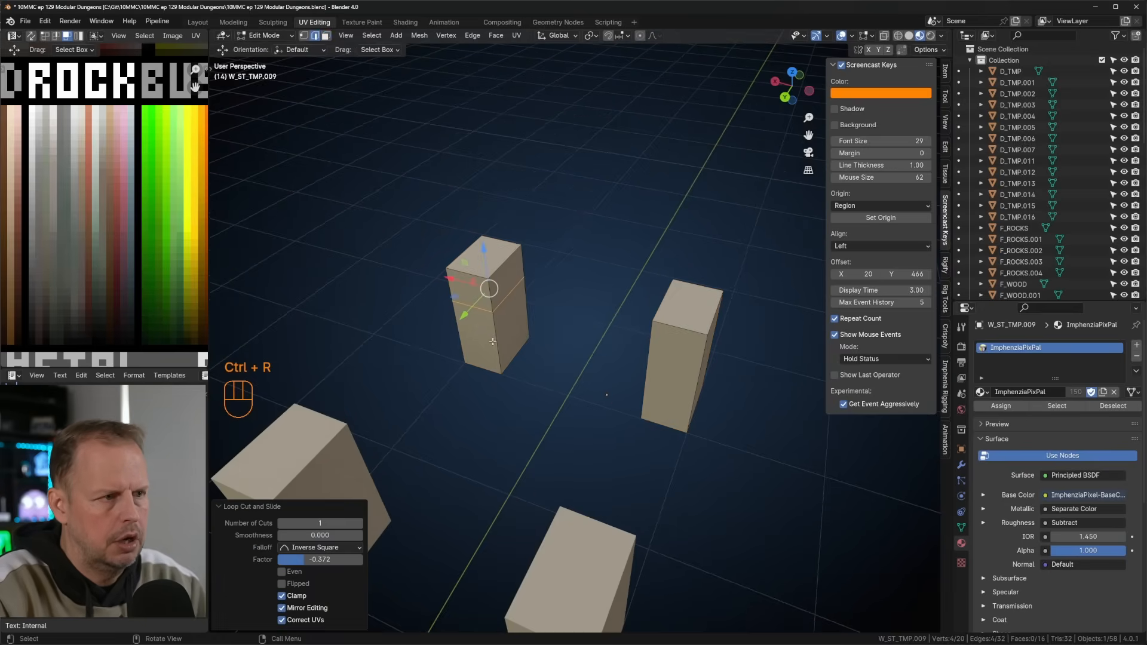
Add more horizontal loop cuts so that both copied pillars are divided into three sections.
{"action": "middle_click_drag", "start_coordinate": [502, 347], "coordinate": [599, 358]}
{"action": "key", "text": "ctrl+r"}
{"action": "left_click", "coordinate": [649, 329]}
{"action": "left_click", "coordinate": [652, 352]}
{"action": "key", "text": "ctrl+r"}
{"action": "left_click", "coordinate": [652, 312]}
{"action": "right_click", "coordinate": [658, 308]}
Move individual edges of the new loop cuts on both pillars to make their outlines uneven.
{"action": "key", "text": "2"}
{"action": "left_click", "coordinate": [645, 340]}
{"action": "key", "text": "g"}
{"action": "key", "text": "g"}
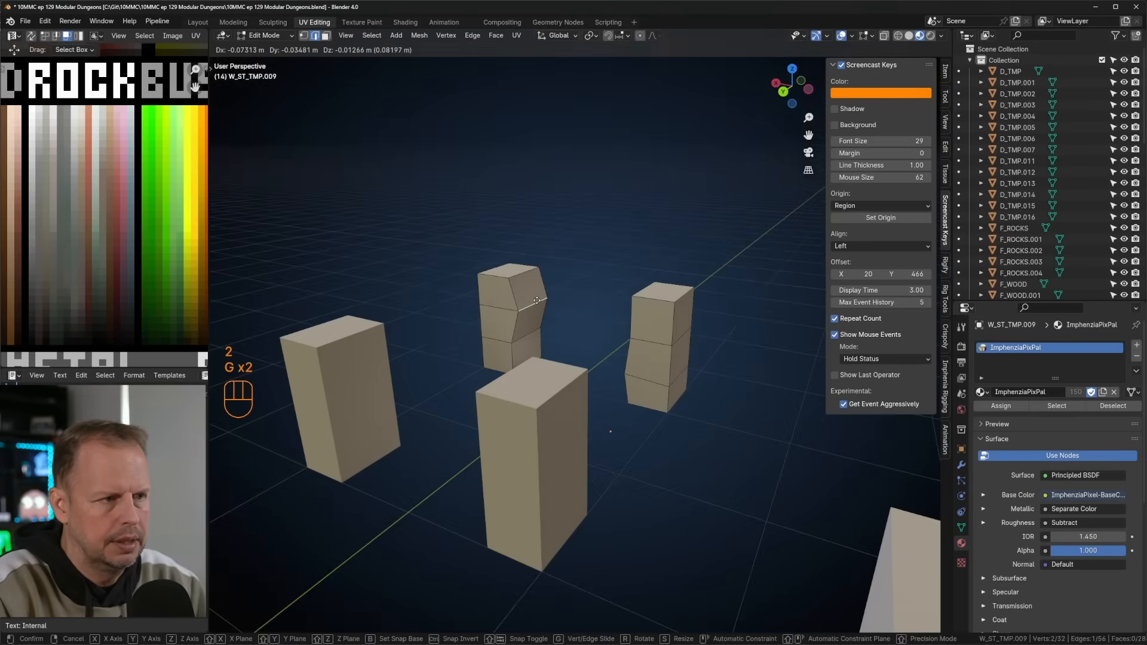
{"action": "left_click", "coordinate": [533, 301]}
{"action": "middle_click_drag", "start_coordinate": [534, 300], "coordinate": [589, 305]}
Move individual vertices on both pillars' sides and the negative-X pillar's top corner to roughen their shape.
{"action": "key", "text": "1"}
{"action": "left_click", "coordinate": [541, 340]}
{"action": "middle_click_drag", "start_coordinate": [541, 341], "coordinate": [511, 378]}
{"action": "key", "text": "g"}
{"action": "left_click", "coordinate": [615, 338]}
{"action": "left_click", "coordinate": [531, 385]}
{"action": "key", "text": "g"}
{"action": "left_click", "coordinate": [543, 388]}
{"action": "left_click", "coordinate": [689, 336]}
{"action": "key", "text": "g"}
{"action": "left_click", "coordinate": [686, 330]}
{"action": "left_click", "coordinate": [689, 291]}
{"action": "key", "text": "g"}
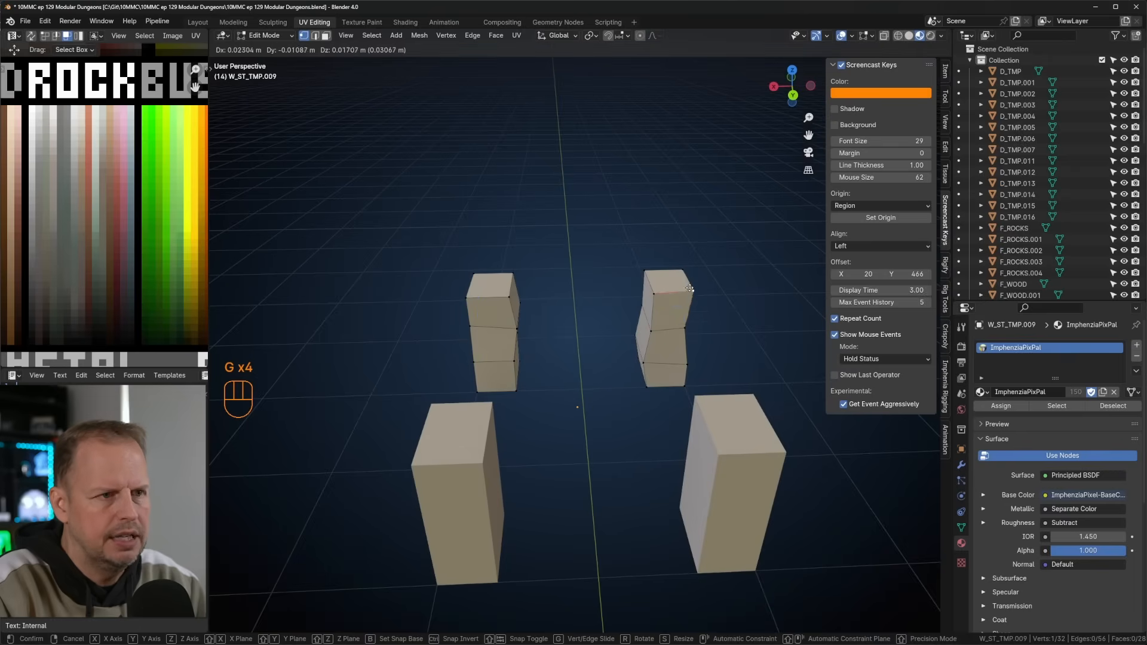
{"action": "left_click", "coordinate": [689, 283]}
Triangulate the negative-X pillar's top face and move the new diagonal edge to make the top uneven.
{"action": "key", "text": "3"}
{"action": "left_click", "coordinate": [692, 282]}
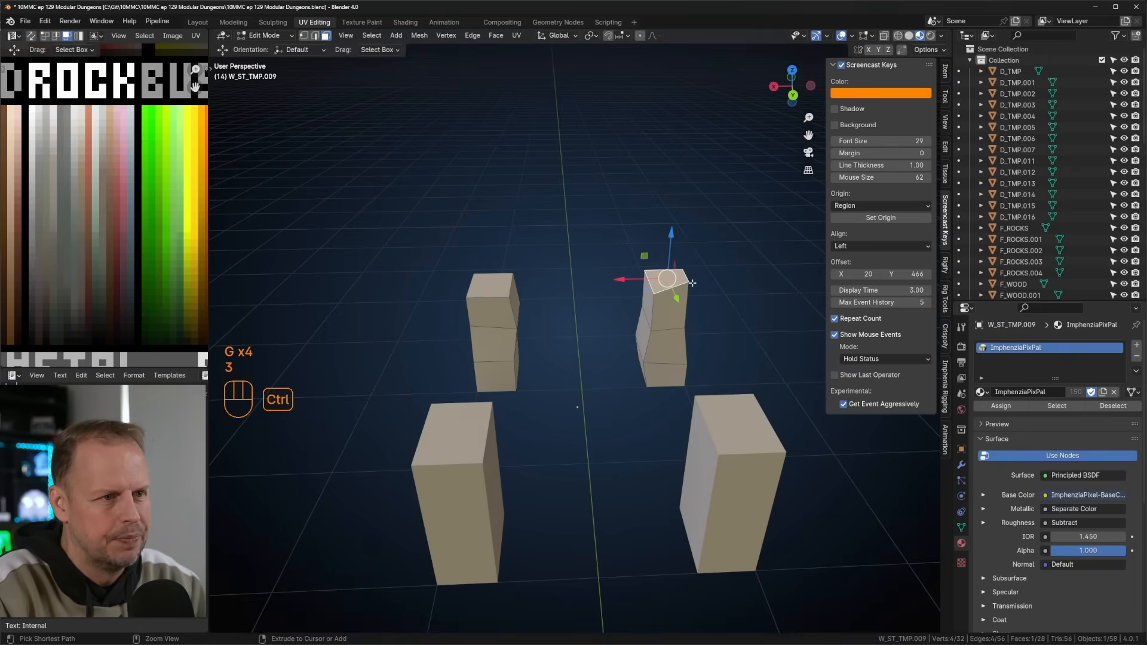
{"action": "key", "text": "ctrl+t"}
{"action": "middle_click_drag", "start_coordinate": [691, 282], "coordinate": [660, 263]}
{"action": "key", "text": "1"}
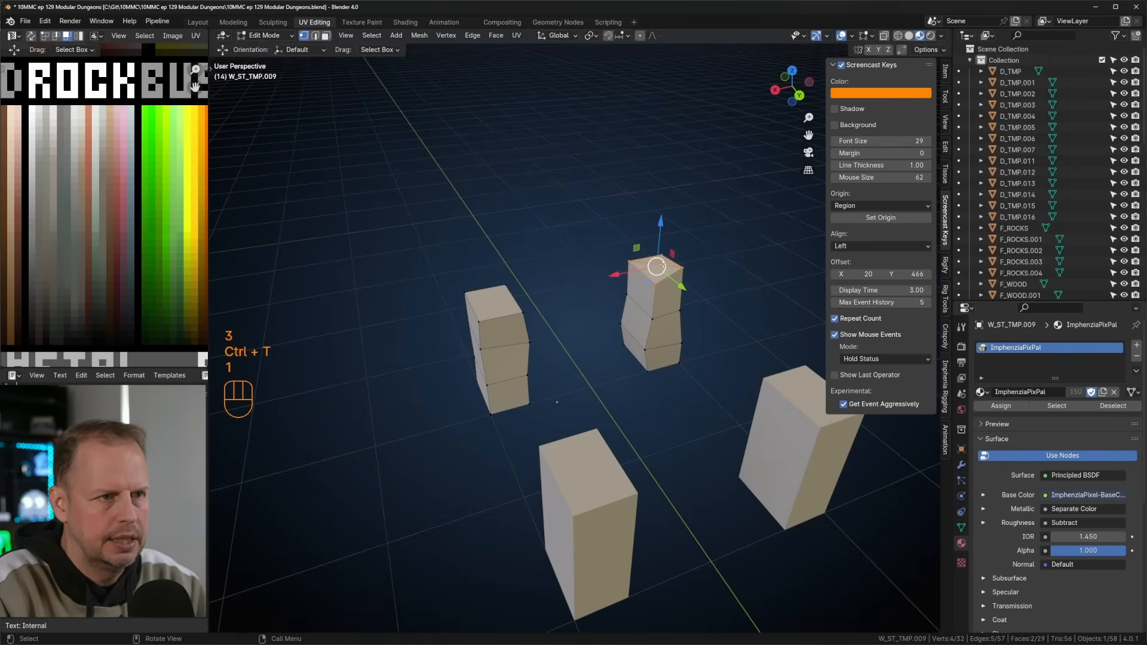
{"action": "key", "text": "2"}
{"action": "left_click", "coordinate": [663, 281]}
{"action": "mouse_move", "coordinate": [735, 281]}
{"action": "middle_mouse_down"}
{"action": "mouse_move", "coordinate": [663, 282]}
{"action": "mouse_move", "coordinate": [729, 298]}
{"action": "middle_mouse_up"}
{"action": "key", "text": "g"}
{"action": "left_click", "coordinate": [663, 279]}
Create a small block at the positive-X pillar's base by extruding a 0.483-scale, repositioned copy of its lowest positive-Y face about 0.206 m.
{"action": "key", "text": "3"}
{"action": "left_click", "coordinate": [508, 398]}
{"action": "middle_click_drag", "start_coordinate": [574, 377], "coordinate": [533, 379]}
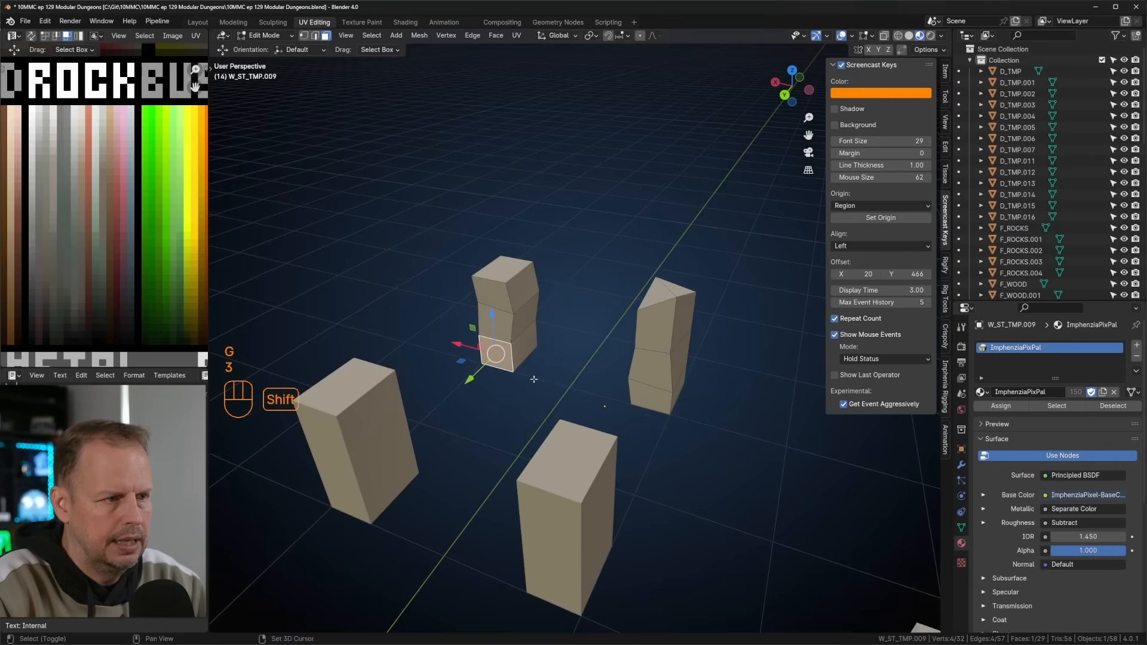
{"action": "key", "text": "shift+d"}
{"action": "left_click", "coordinate": [526, 373]}
{"action": "key", "text": "s"}
{"action": "left_click", "coordinate": [514, 365]}
{"action": "key", "text": "g"}
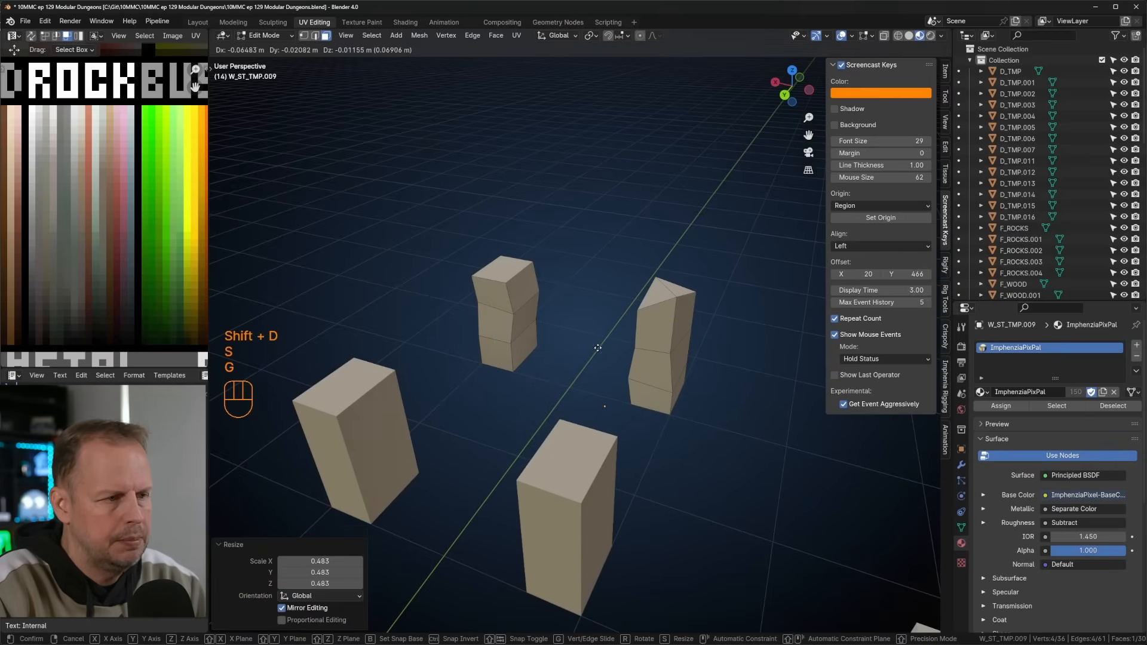
{"action": "left_click", "coordinate": [607, 354]}
{"action": "key", "text": "e"}
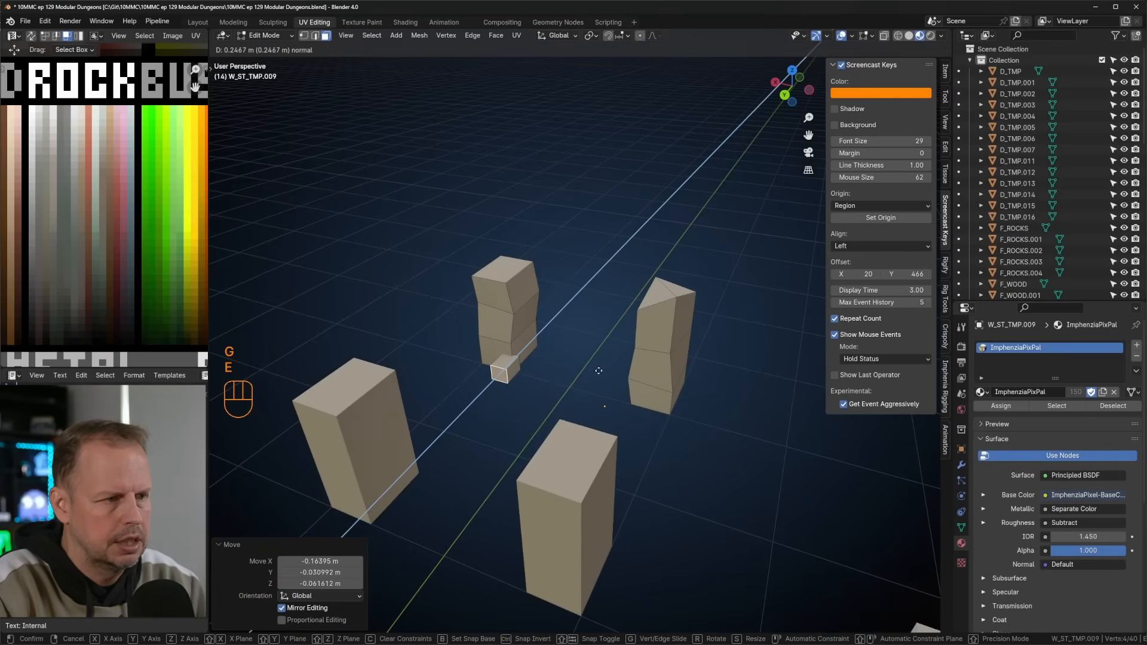
{"action": "left_click", "coordinate": [602, 369]}
Move the small block's back face about -0.217 m along Y.
{"action": "middle_click_drag", "start_coordinate": [602, 370], "coordinate": [557, 363]}
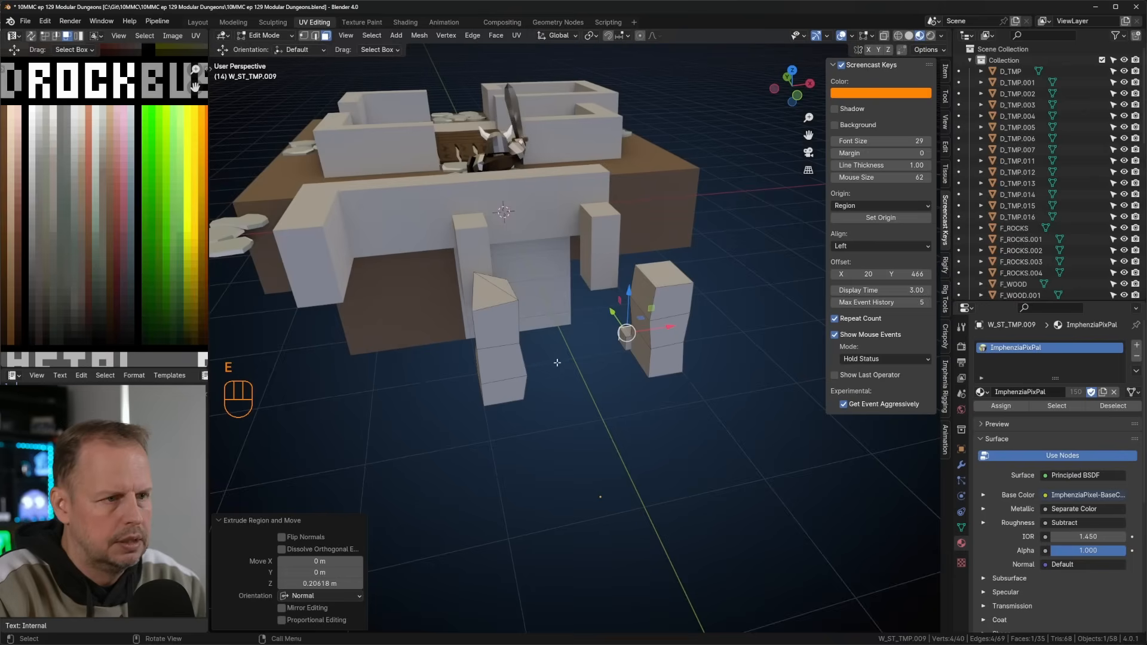
{"action": "key", "text": "g"}
{"action": "key", "text": "y"}
{"action": "left_click", "coordinate": [639, 349]}
Move one outer edge of the small block at the positive-X pillar's base to make its shape irregular.
{"action": "middle_click_drag", "start_coordinate": [639, 349], "coordinate": [745, 344]}
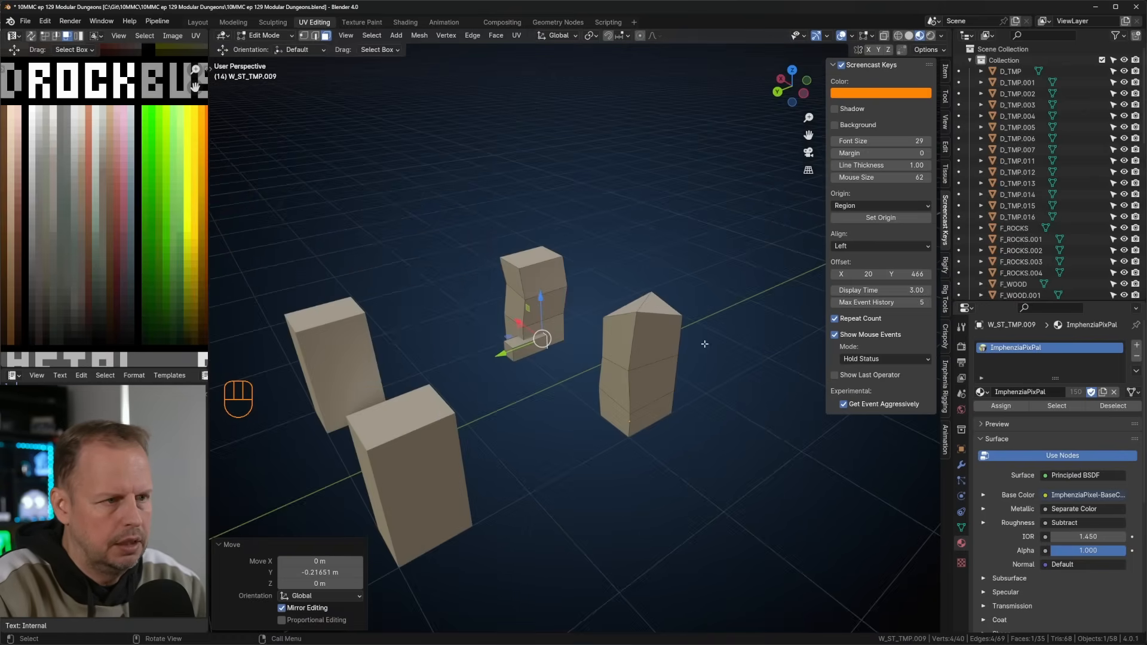
{"action": "key", "text": "2"}
{"action": "left_click", "coordinate": [550, 344]}
{"action": "middle_click_drag", "start_coordinate": [565, 342], "coordinate": [623, 336]}
{"action": "key", "text": "2"}
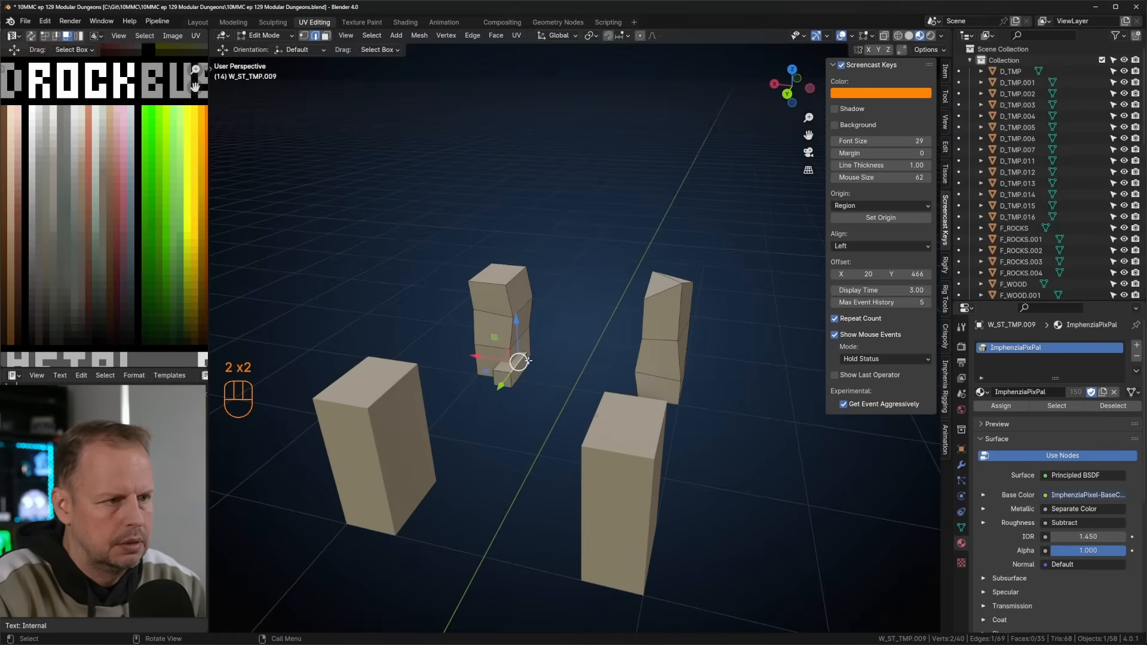
{"action": "middle_click_drag", "start_coordinate": [545, 365], "coordinate": [607, 381]}
{"action": "key", "text": "g"}
{"action": "left_click", "coordinate": [545, 401]}
{"action": "key", "text": "g"}
{"action": "left_click", "coordinate": [605, 382]}
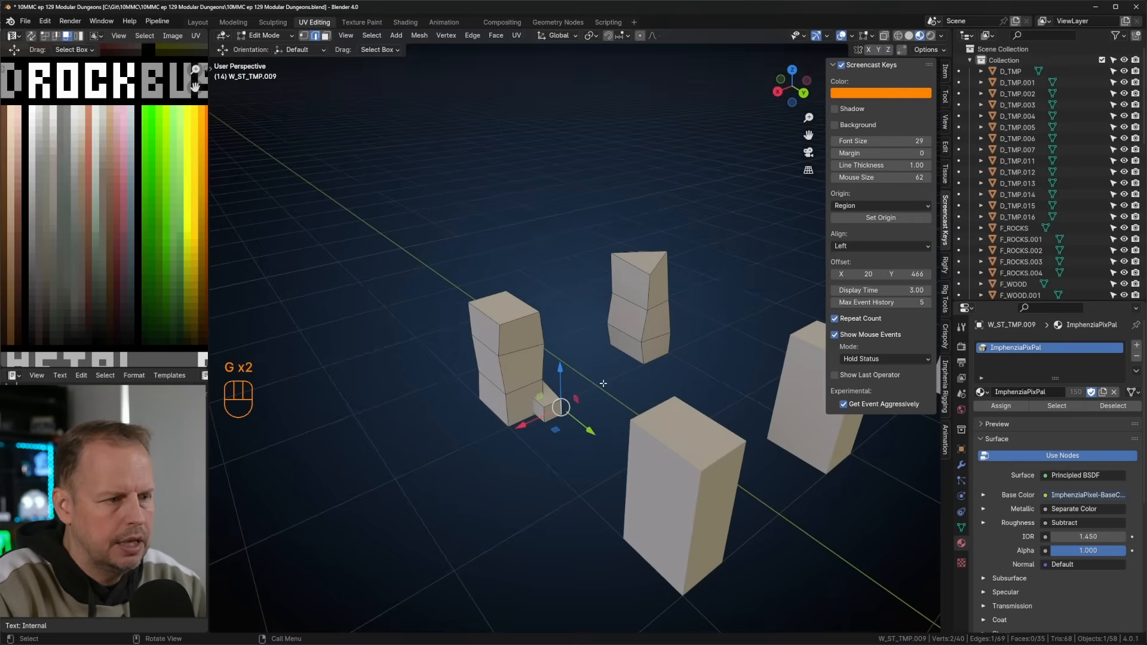
{"action": "key", "text": "g"}
{"action": "left_click", "coordinate": [553, 426]}
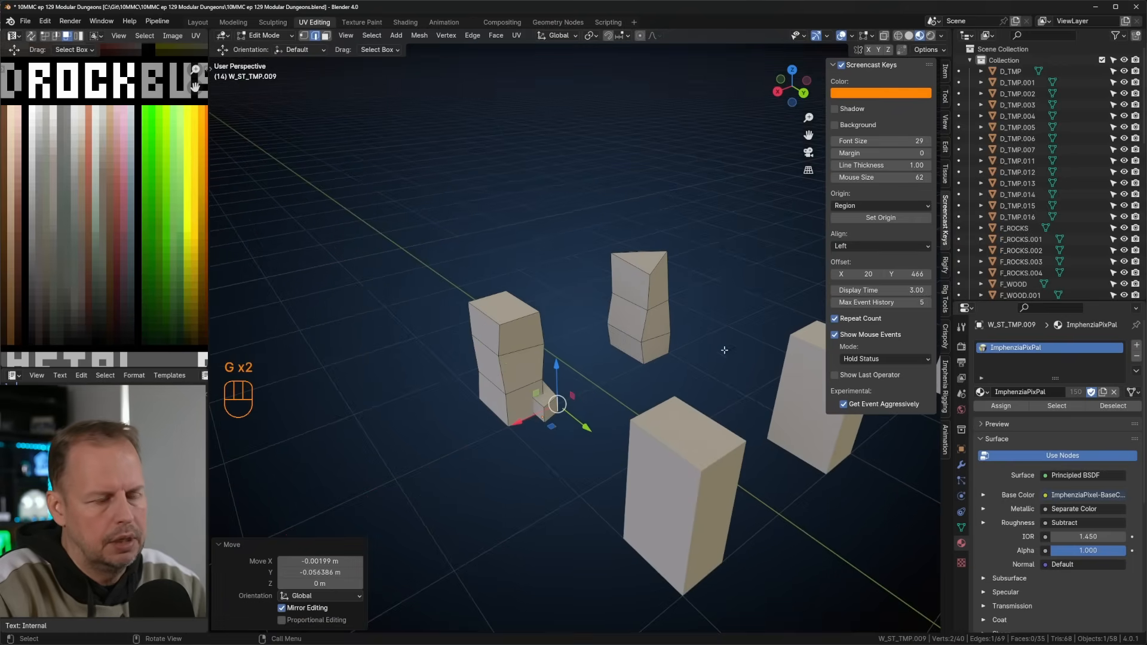
Try to extrude the negative-X pillar's lowest positive-Y face outward.
{"action": "middle_click_drag", "start_coordinate": [552, 426], "coordinate": [713, 349]}
{"action": "key", "text": "3"}
{"action": "left_click", "coordinate": [649, 357]}
{"action": "key", "text": "e"}
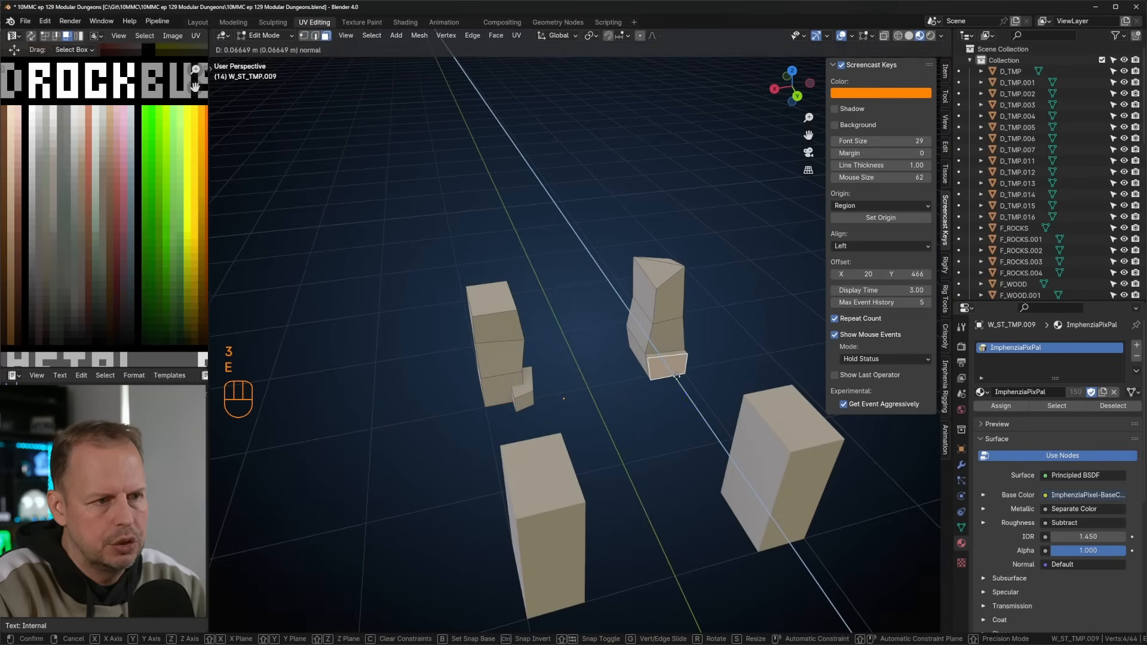
{"action": "left_click", "coordinate": [680, 380]}
{"action": "key", "text": "ctrl+z"}
Duplicate the negative-X pillar's lowest inner face in place, then resize, reposition and extrude the copy into a small block.
{"action": "middle_click_drag", "start_coordinate": [680, 379], "coordinate": [731, 338]}
{"action": "key", "text": "3"}
{"action": "key", "text": "shift+d"}
{"action": "right_click", "coordinate": [731, 339]}
{"action": "key", "text": "s"}
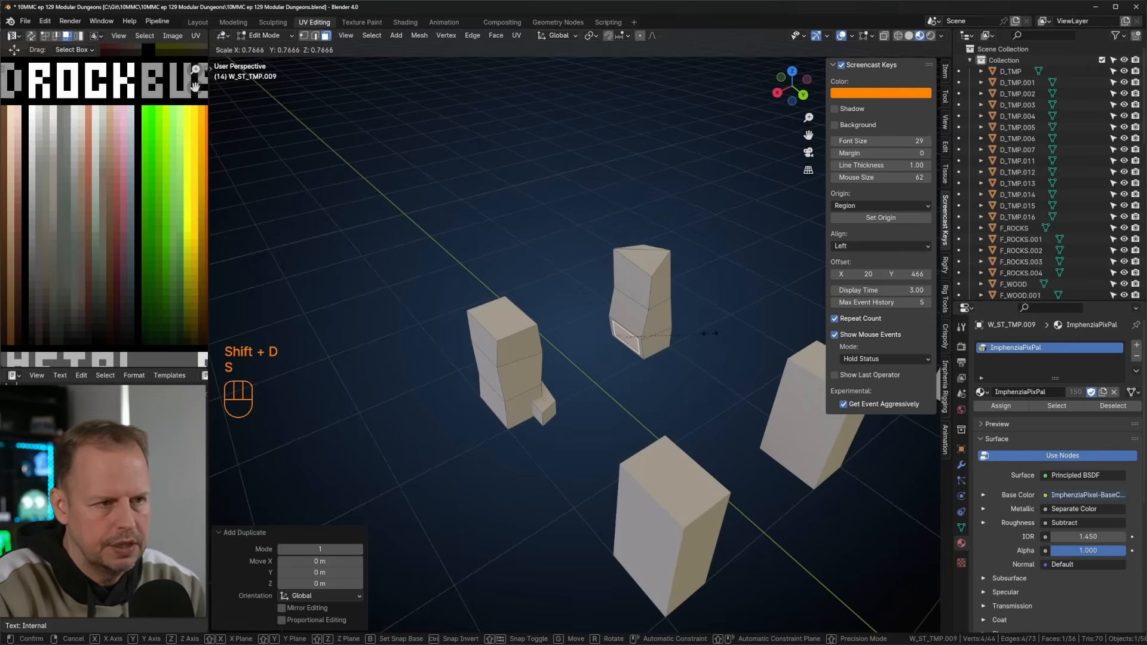
{"action": "left_click", "coordinate": [724, 336]}
{"action": "key", "text": "g"}
{"action": "left_click", "coordinate": [709, 347]}
{"action": "key", "text": "e"}
{"action": "left_click", "coordinate": [709, 346]}
Move part of the negative-X pillar's small block and bevel one of the block's vertical edges about 0.05 m wide.
{"action": "middle_click_drag", "start_coordinate": [710, 347], "coordinate": [587, 312]}
{"action": "left_click", "coordinate": [615, 399]}
{"action": "key", "text": "g"}
{"action": "left_click", "coordinate": [610, 404]}
{"action": "key", "text": "2"}
{"action": "key", "text": "ctrl+b"}
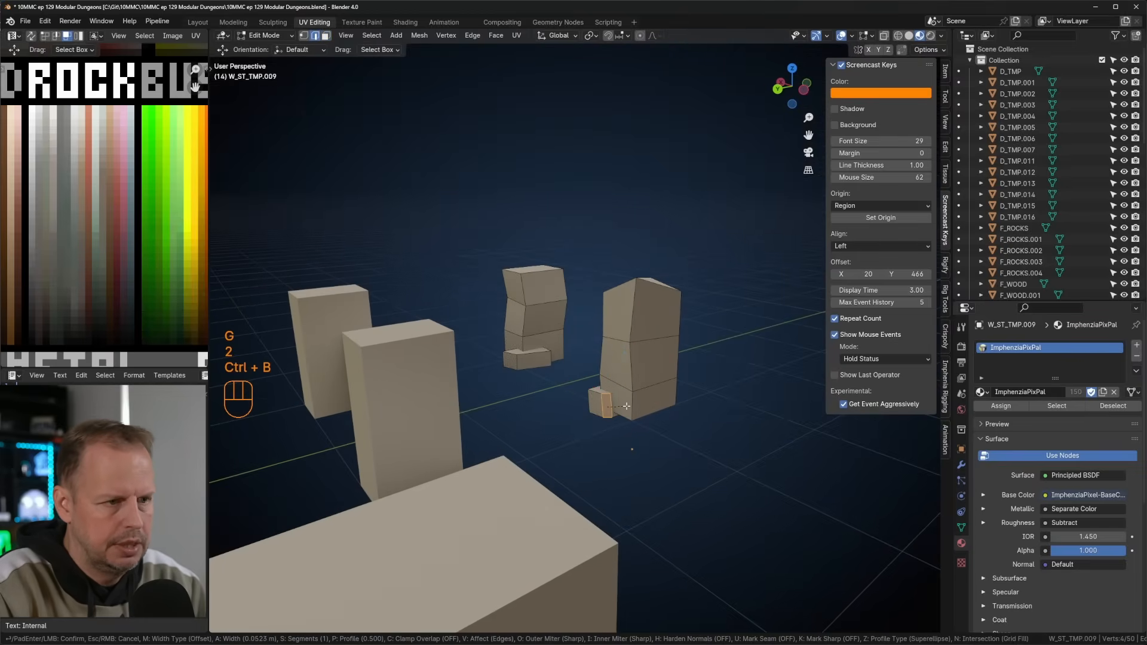
{"action": "left_click", "coordinate": [627, 407]}
Cut off a top corner of the negative-X pillar with a vertex bevel and check the shape in Object Mode.
{"action": "middle_click_drag", "start_coordinate": [626, 406], "coordinate": [670, 320]}
{"action": "key", "text": "1"}
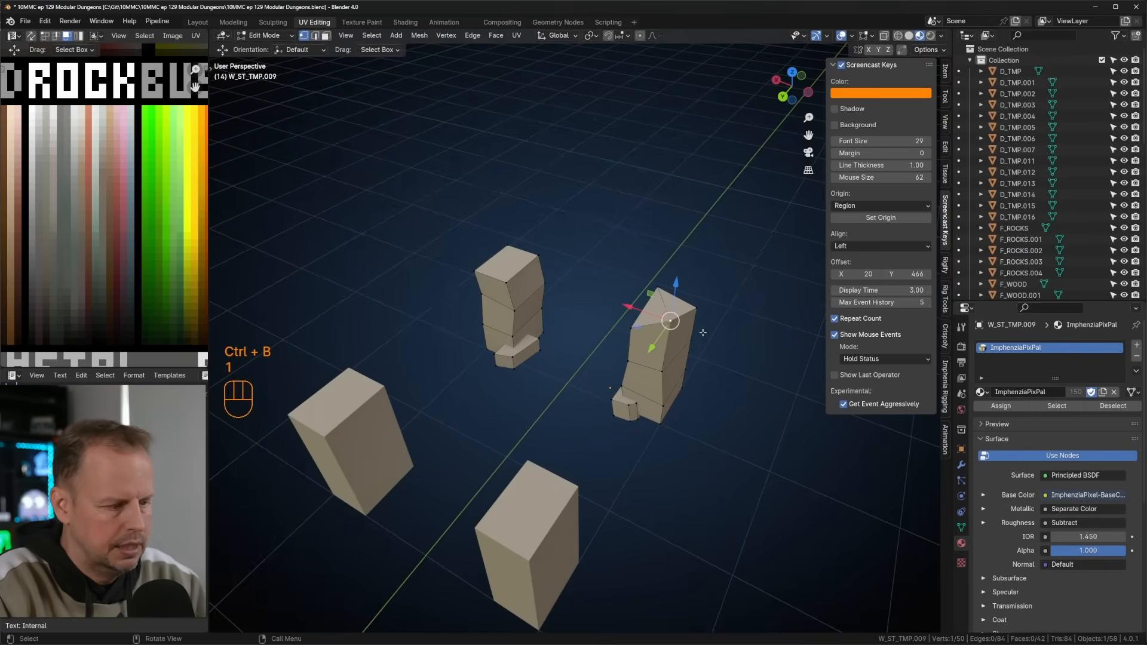
{"action": "key", "text": "shift+ctrl+b"}
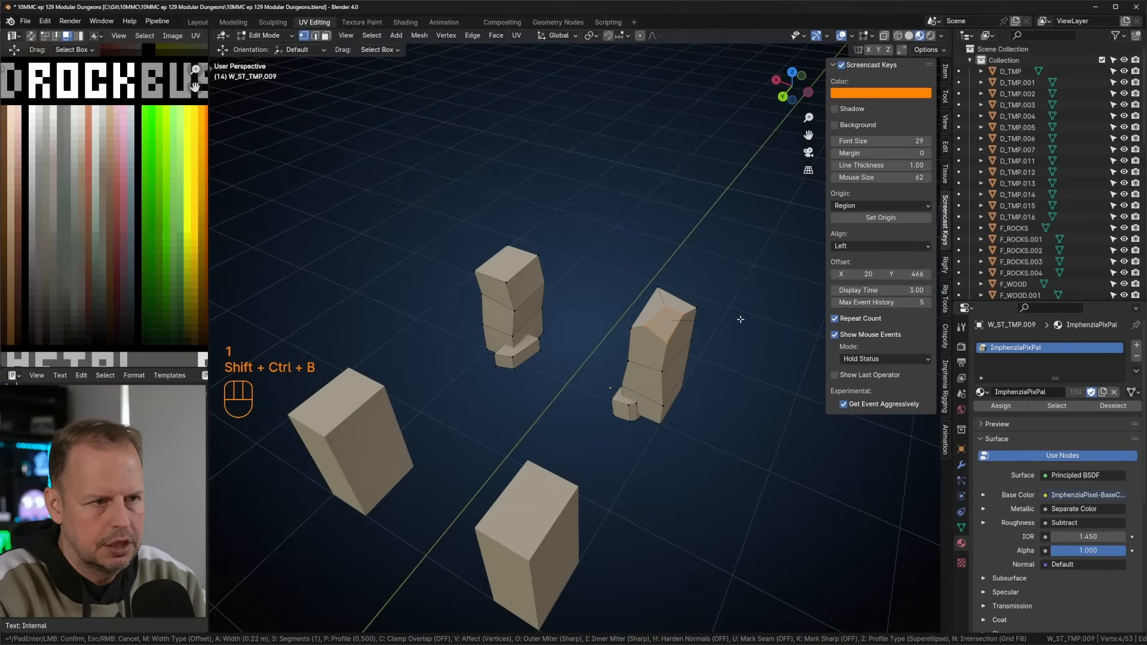
{"action": "left_click", "coordinate": [699, 314]}
{"action": "middle_click_drag", "start_coordinate": [699, 314], "coordinate": [585, 346]}
{"action": "key", "text": "Tab"}
{"action": "key", "text": "Tab"}
{"action": "key", "text": "Tab"}
{"action": "key", "text": "Tab"}
Knife-cut across the positive-X pillar's corner above its upper loop cut and move the corner vertex below the cut.
{"action": "key", "text": "k"}
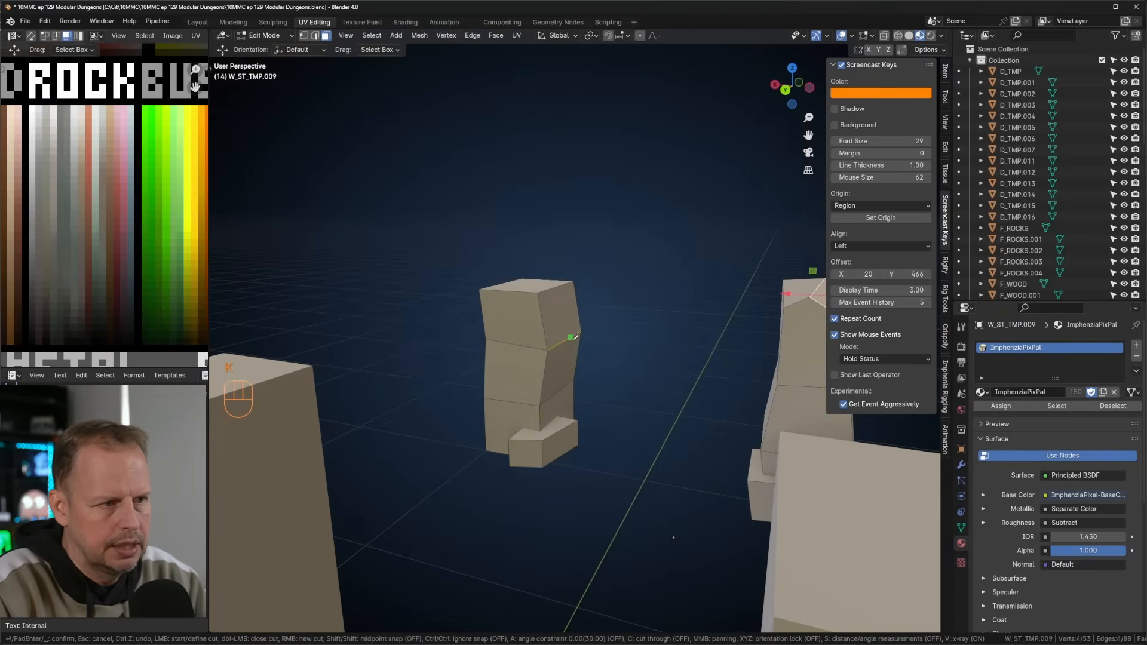
{"action": "left_click", "coordinate": [541, 315]}
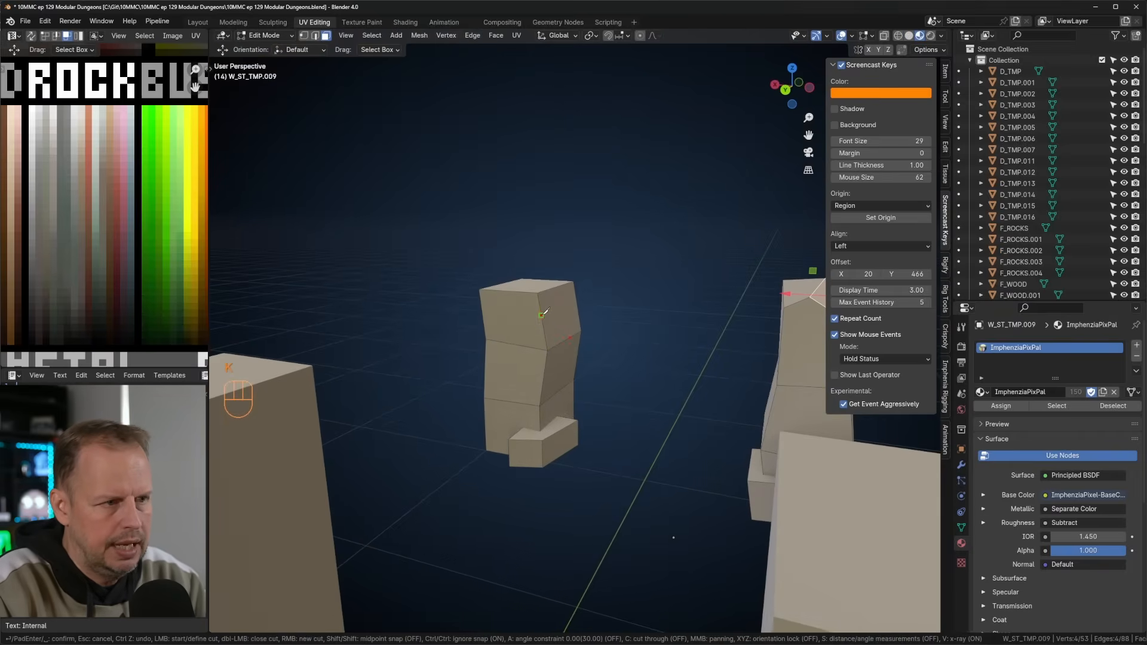
{"action": "key", "text": "Return"}
{"action": "key", "text": "1"}
{"action": "middle_click_drag", "start_coordinate": [549, 351], "coordinate": [663, 340]}
{"action": "left_click", "coordinate": [543, 355]}
{"action": "key", "text": "g"}
{"action": "left_click", "coordinate": [605, 355]}
Inset the faces around the positive-X pillar's cut corner and sink them with a Shrink/Fatten offset of about -0.04 m.
{"action": "key", "text": "3"}
{"action": "left_click", "coordinate": [551, 333], "text": "shift"}
{"action": "key", "text": "i"}
{"action": "left_click", "coordinate": [690, 341]}
{"action": "key", "text": "alt+s"}
{"action": "left_click", "coordinate": [708, 339]}
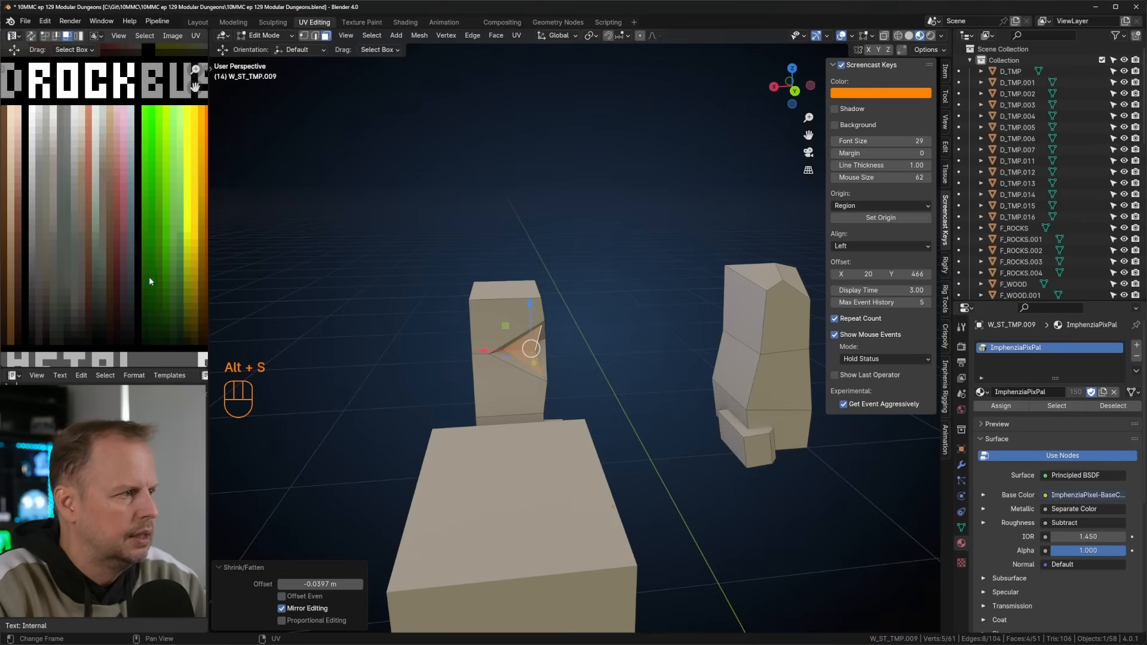
Recolour the positive-X pillar's sunken faces by moving their UVs to a darker swatch of the palette texture.
{"action": "scroll", "coordinate": [108, 217], "scroll_direction": "down", "scroll_amount": 3}
{"action": "scroll", "coordinate": [108, 217], "scroll_direction": "up", "scroll_amount": 3}
{"action": "key", "text": "g"}
{"action": "key", "text": "a"}
{"action": "key", "text": "g"}
{"action": "left_click", "coordinate": [108, 273]}
{"action": "key", "text": "Tab"}
Bevel an upright edge on the upper part of the negative-X pillar.
{"action": "scroll", "coordinate": [577, 346], "scroll_direction": "down", "scroll_amount": 4}
{"action": "mouse_move", "coordinate": [577, 346]}
{"action": "middle_mouse_down"}
{"action": "mouse_move", "coordinate": [547, 357]}
{"action": "mouse_move", "coordinate": [585, 352]}
{"action": "middle_mouse_up"}
{"action": "middle_click_drag", "start_coordinate": [617, 366], "coordinate": [518, 380]}
{"action": "key", "text": "Tab"}
{"action": "scroll", "coordinate": [519, 380], "scroll_direction": "up", "scroll_amount": 2}
{"action": "left_click", "coordinate": [462, 380]}
{"action": "key", "text": "ctrl+b"}
{"action": "left_click", "coordinate": [509, 393]}
Slide the vertices of the negative-X pillar's beveled edge along their edges to vary the bevel's width.
{"action": "key", "text": "1"}
{"action": "key", "text": "g"}
{"action": "key", "text": "g"}
{"action": "left_click", "coordinate": [463, 451]}
{"action": "key", "text": "g"}
{"action": "key", "text": "g"}
{"action": "key", "text": "g"}
{"action": "key", "text": "g"}
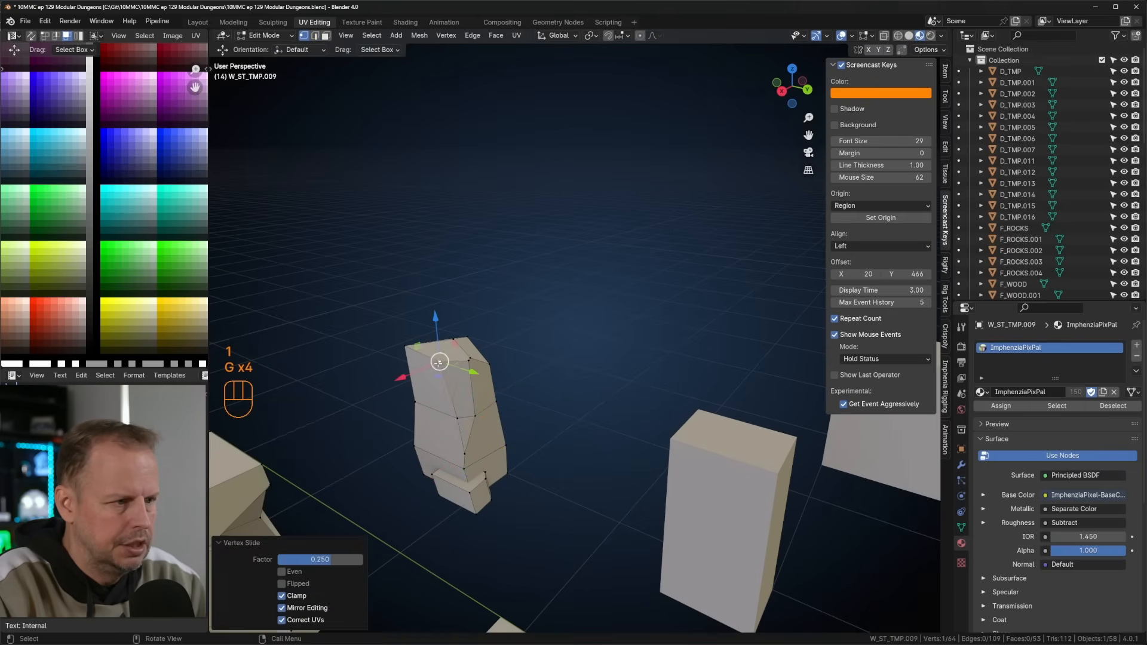
Merge the two neighbouring vertices at the upper end of the negative-X pillar's beveled edge at their center.
{"action": "left_click", "coordinate": [458, 361]}
{"action": "key", "text": "1"}
{"action": "key", "text": "m"}
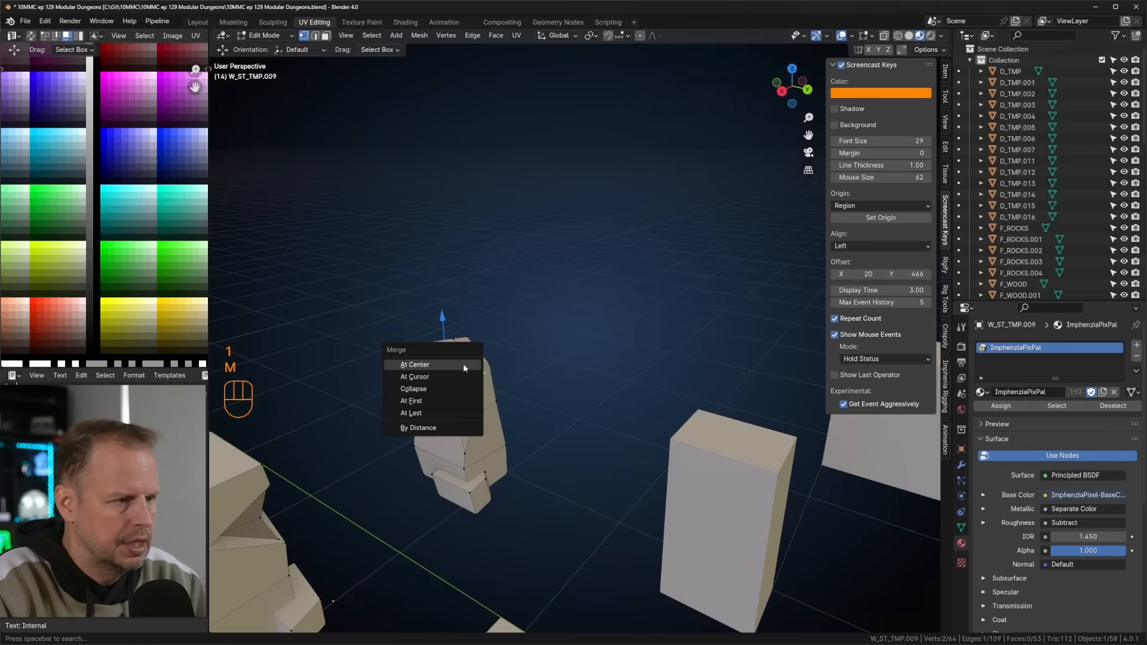
{"action": "left_click", "coordinate": [455, 365]}
Recolour the narrow bevel faces on the negative-X pillar by moving their UVs to a different palette swatch.
{"action": "key", "text": "3"}
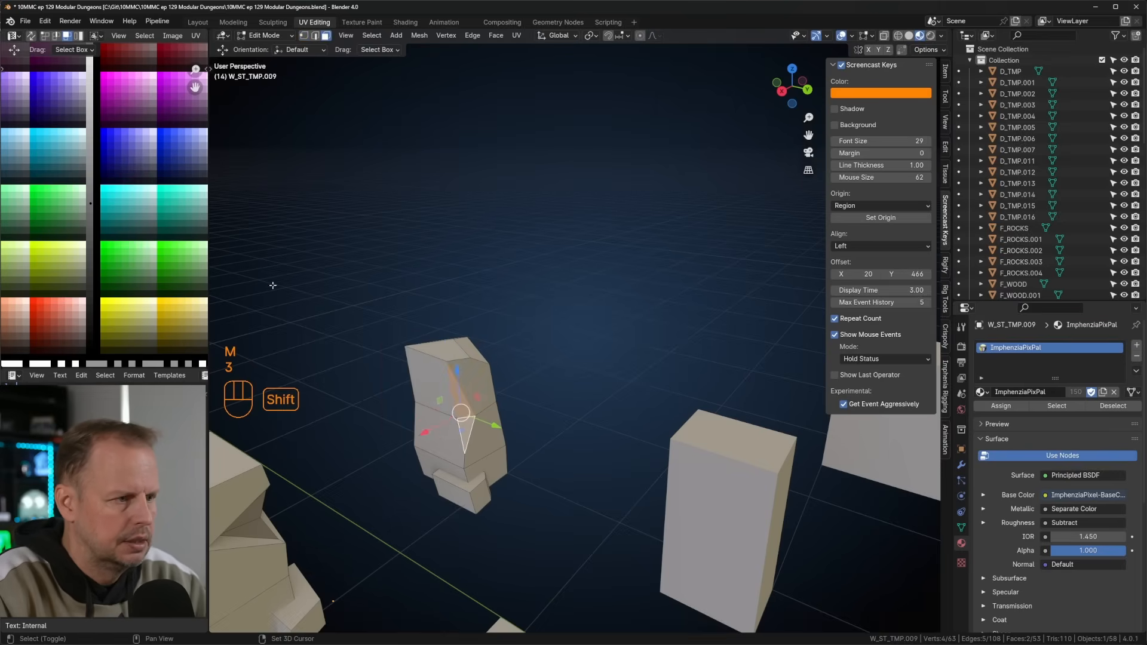
{"action": "key", "text": "a"}
{"action": "key", "text": "g"}
{"action": "left_click", "coordinate": [95, 169]}
{"action": "key", "text": "Tab"}
Extrude the negative-X pillar's lowest outer face about 0.17 m and move the extrusion's outer upper edge.
{"action": "scroll", "coordinate": [552, 304], "scroll_direction": "down", "scroll_amount": 5}
{"action": "middle_click_drag", "start_coordinate": [568, 313], "coordinate": [622, 375]}
{"action": "key", "text": "Tab"}
{"action": "key", "text": "e"}
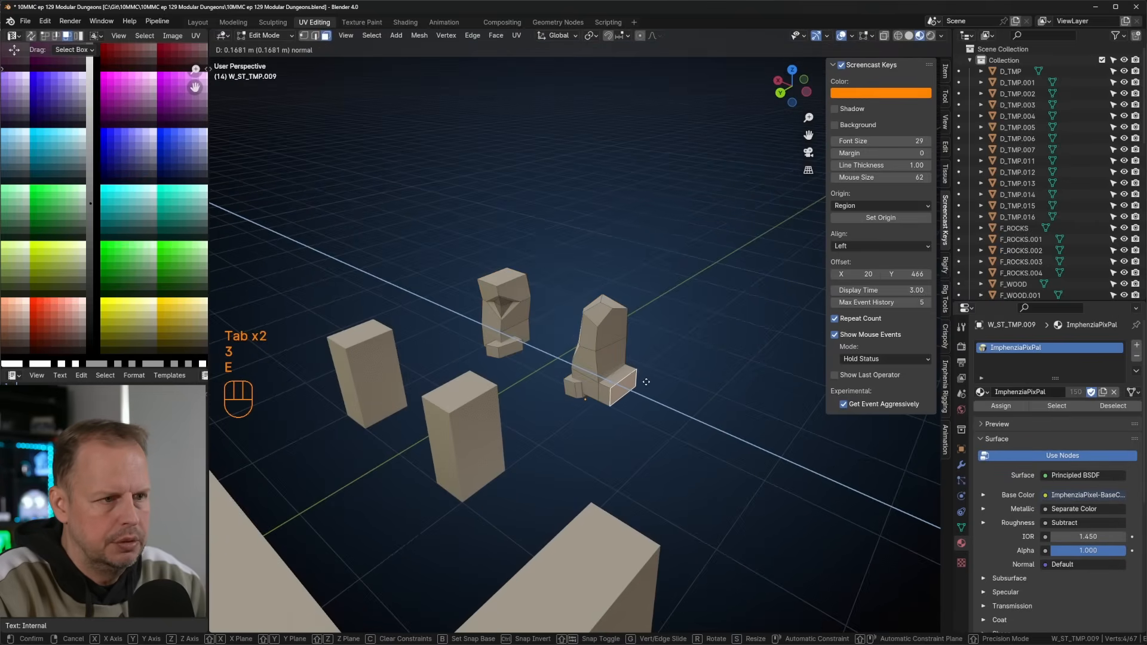
{"action": "left_click", "coordinate": [647, 381]}
{"action": "key", "text": "2"}
{"action": "left_click", "coordinate": [628, 379]}
{"action": "middle_click_drag", "start_coordinate": [675, 371], "coordinate": [679, 348]}
{"action": "key", "text": "g"}
{"action": "left_click", "coordinate": [677, 358]}
Move individual vertices around the negative-X pillar's widened base to roughen its outline.
{"action": "middle_click_drag", "start_coordinate": [776, 382], "coordinate": [613, 413]}
{"action": "key", "text": "1"}
{"action": "left_click", "coordinate": [695, 395]}
{"action": "key", "text": "g"}
{"action": "left_click", "coordinate": [690, 396]}
{"action": "key", "text": "g"}
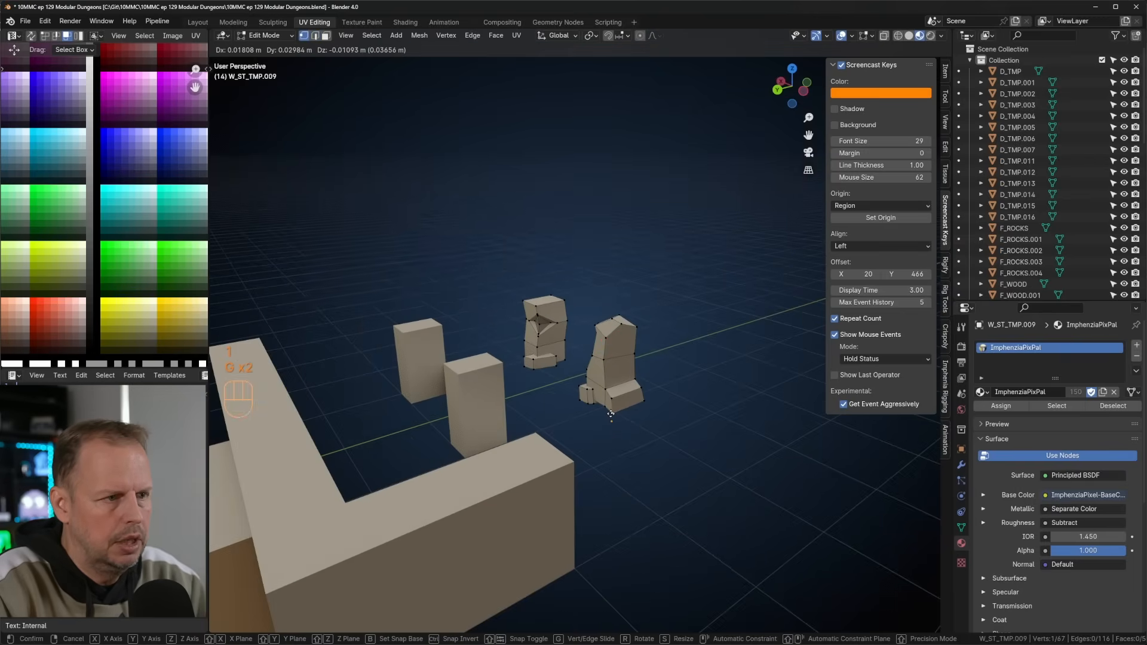
{"action": "left_click", "coordinate": [613, 413]}
{"action": "key", "text": "Escape"}
Duplicate the positive-X pillar's top face in place, scale the copy to about 1.25 and extrude it into a cap slab.
{"action": "middle_click_drag", "start_coordinate": [626, 322], "coordinate": [661, 330]}
{"action": "key", "text": "3"}
{"action": "left_click", "coordinate": [341, 370]}
{"action": "middle_click_drag", "start_coordinate": [348, 371], "coordinate": [454, 348]}
{"action": "key", "text": "shift+d"}
{"action": "right_click", "coordinate": [454, 348]}
{"action": "key", "text": "s"}
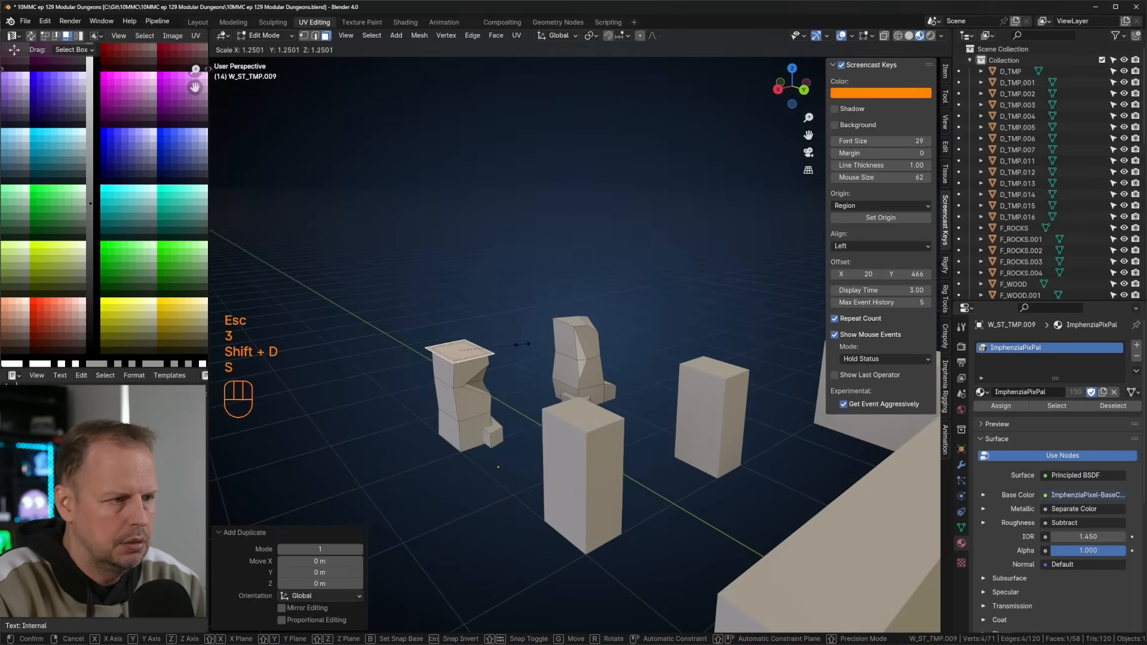
{"action": "left_click", "coordinate": [526, 343]}
{"action": "key", "text": "e"}
{"action": "left_click", "coordinate": [496, 345]}
Move one corner vertex of the cap slab and add a centred loop cut through the slab.
{"action": "key", "text": "1"}
{"action": "left_click", "coordinate": [496, 344]}
{"action": "key", "text": "g"}
{"action": "left_click", "coordinate": [489, 343]}
{"action": "key", "text": "ctrl+r"}
{"action": "left_click", "coordinate": [478, 352]}
{"action": "right_click", "coordinate": [478, 352]}
Move an edge of the cap slab to make its outline uneven.
{"action": "middle_click_drag", "start_coordinate": [478, 354], "coordinate": [510, 376]}
{"action": "key", "text": "2"}
{"action": "key", "text": "g"}
{"action": "left_click", "coordinate": [519, 372]}
Inspect the ruined pillar pair's shape from several sides, in and out of Edit Mode.
{"action": "middle_click_drag", "start_coordinate": [590, 358], "coordinate": [726, 403]}
{"action": "key", "text": "3"}
{"action": "scroll", "coordinate": [579, 326], "scroll_direction": "down", "scroll_amount": 2}
{"action": "scroll", "coordinate": [579, 326], "scroll_direction": "up", "scroll_amount": 4}
{"action": "key", "text": "3"}
{"action": "left_click", "coordinate": [617, 321]}
{"action": "key", "text": "3"}
{"action": "left_click", "coordinate": [610, 356]}
{"action": "key", "text": "ctrl+1"}
{"action": "key", "text": "Tab"}
{"action": "left_click", "coordinate": [545, 357]}
{"action": "middle_click_drag", "start_coordinate": [533, 356], "coordinate": [572, 327]}
{"action": "left_click", "coordinate": [567, 328]}
Move an upper vertex of the negative-X pillar from two viewing directions to roughen its broken top.
{"action": "key", "text": "Tab"}
{"action": "key", "text": "1"}
{"action": "middle_click_drag", "start_coordinate": [672, 336], "coordinate": [679, 335]}
{"action": "key", "text": "1"}
{"action": "left_click", "coordinate": [564, 323]}
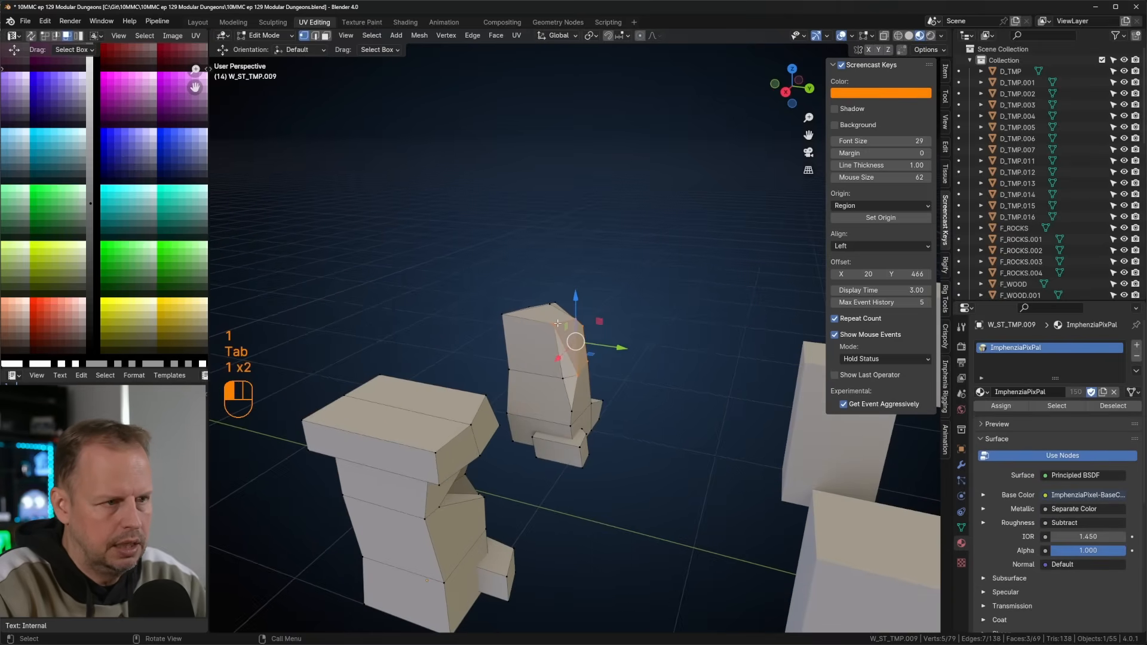
{"action": "key", "text": "g"}
{"action": "left_click", "coordinate": [562, 325]}
{"action": "middle_click_drag", "start_coordinate": [562, 325], "coordinate": [447, 305]}
{"action": "key", "text": "g"}
{"action": "left_click", "coordinate": [449, 311]}
Slide two vertices along their edges on the ruined pillar pair and return to Object Mode.
{"action": "middle_click_drag", "start_coordinate": [576, 335], "coordinate": [529, 335]}
{"action": "left_click", "coordinate": [548, 333]}
{"action": "key", "text": "g"}
{"action": "key", "text": "g"}
{"action": "left_click", "coordinate": [551, 333]}
{"action": "left_click", "coordinate": [519, 356]}
{"action": "key", "text": "g"}
{"action": "key", "text": "g"}
{"action": "left_click", "coordinate": [516, 364]}
{"action": "scroll", "coordinate": [538, 367], "scroll_direction": "down", "scroll_amount": 3}
{"action": "key", "text": "Tab"}
Rename the plain pillar pair as W_P_ROCKS.
{"action": "mouse_move", "coordinate": [637, 388]}
{"action": "middle_mouse_down"}
{"action": "mouse_move", "coordinate": [751, 392]}
{"action": "mouse_move", "coordinate": [632, 390]}
{"action": "middle_mouse_up"}
{"action": "key", "text": "F2"}
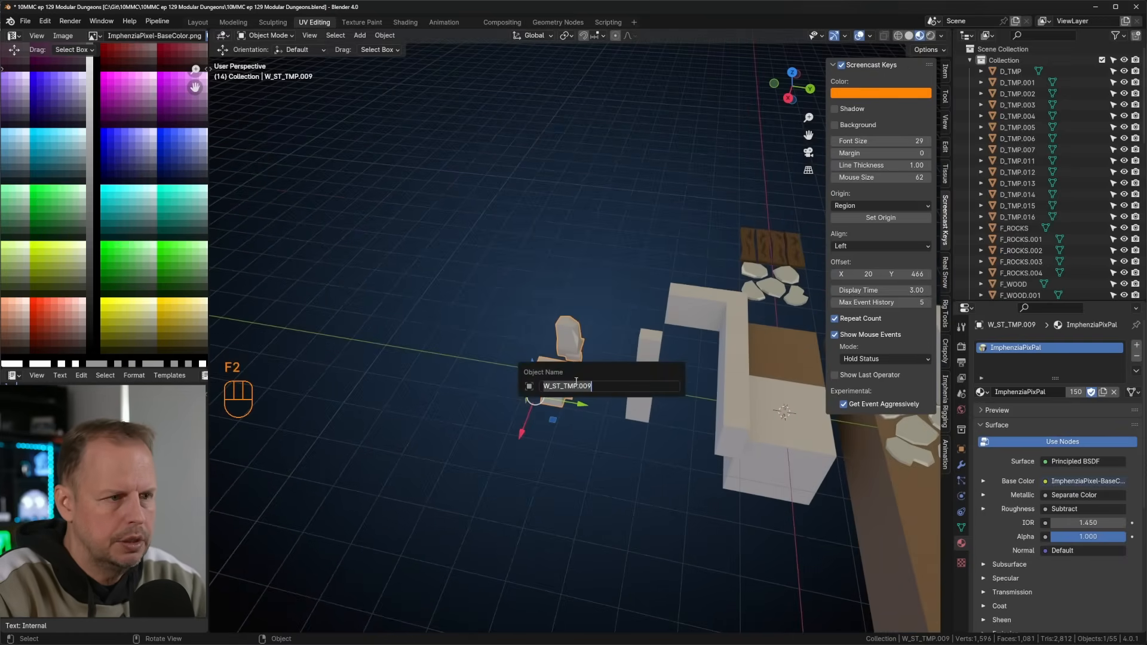
{"action": "left_click", "coordinate": [639, 400]}
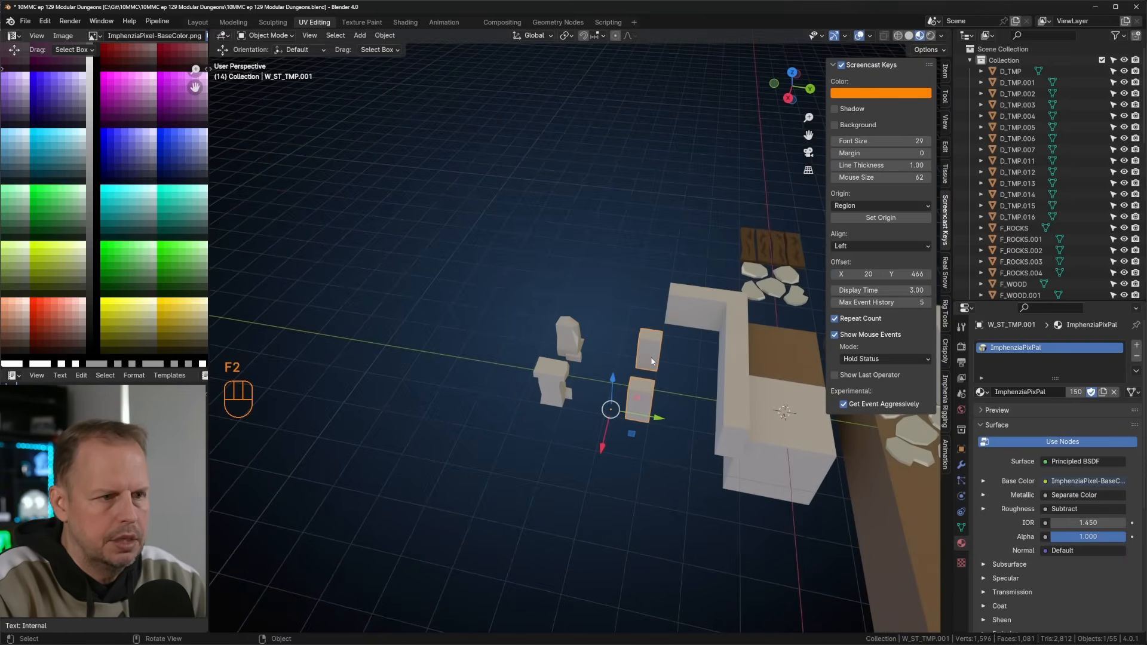
{"action": "key", "text": "F2"}
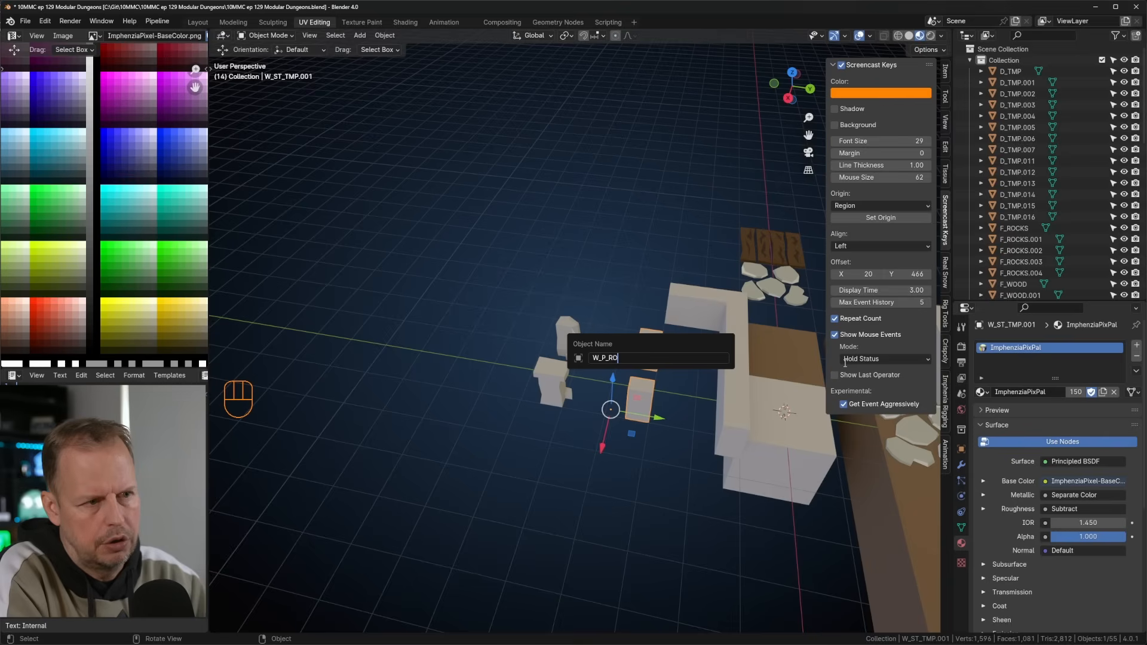
{"action": "key", "text": "Return"}
Check the object names of the rock floor tile and the plain pillar pair without changing them.
{"action": "scroll", "coordinate": [730, 326], "scroll_direction": "down", "scroll_amount": 2}
{"action": "left_click", "coordinate": [724, 294]}
{"action": "key", "text": "F2"}
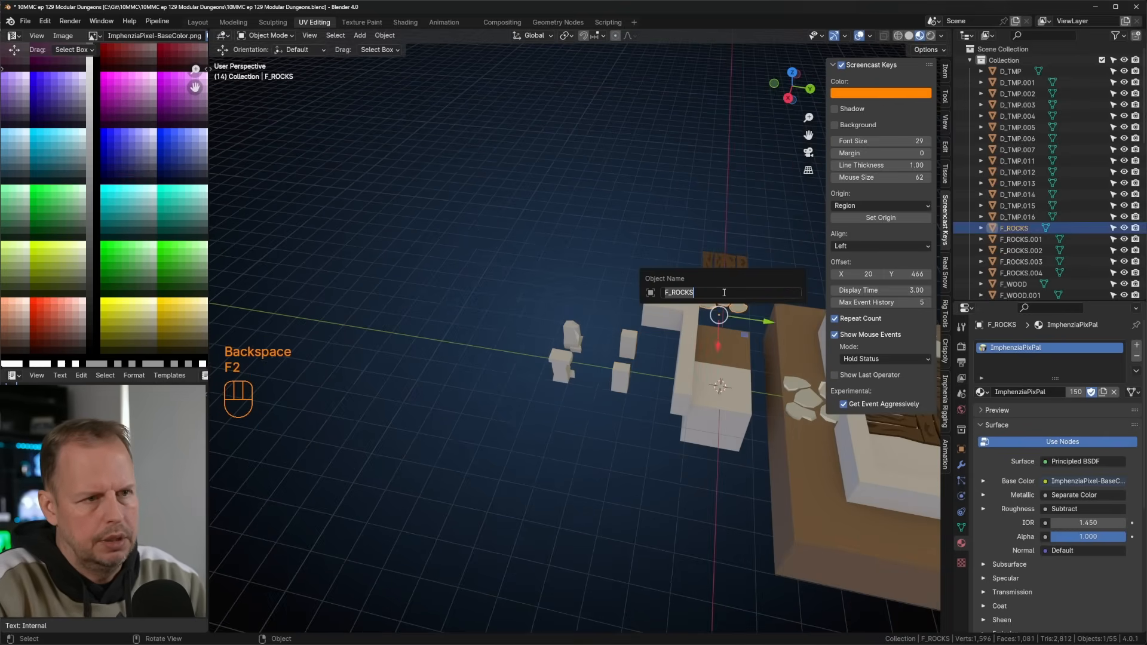
{"action": "key", "text": "Escape"}
{"action": "left_click", "coordinate": [623, 345]}
{"action": "key", "text": "F2"}
{"action": "key", "text": "Escape"}
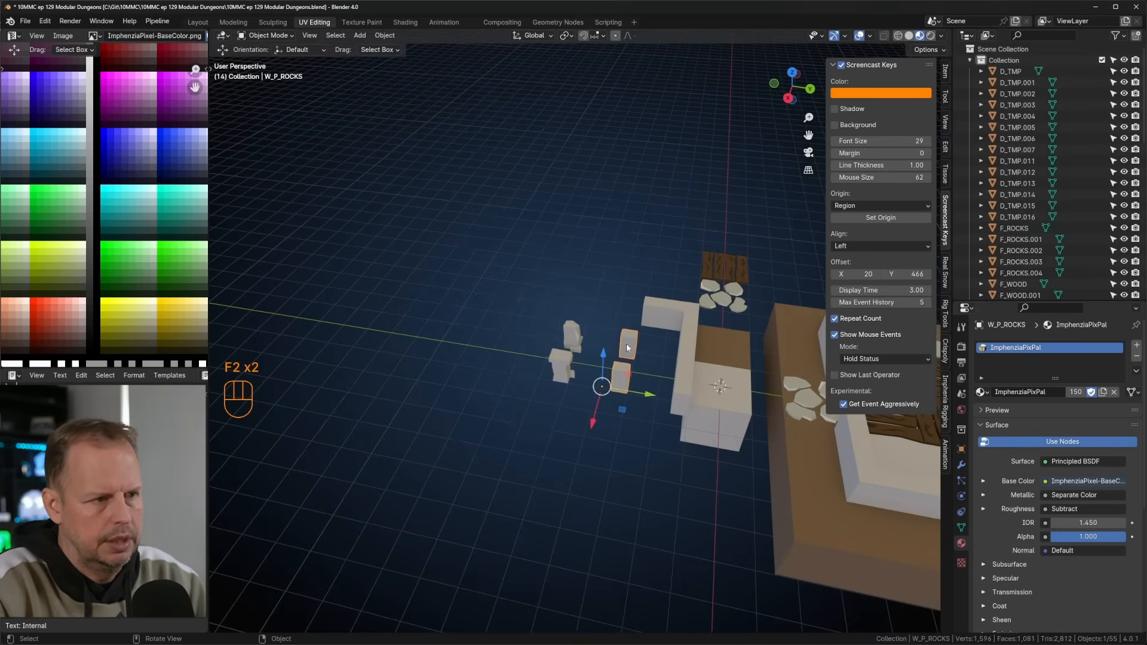
Rename the plain pillar pair as P_TMP.
{"action": "middle_click_drag", "start_coordinate": [642, 353], "coordinate": [598, 353]}
{"action": "key", "text": "F2"}
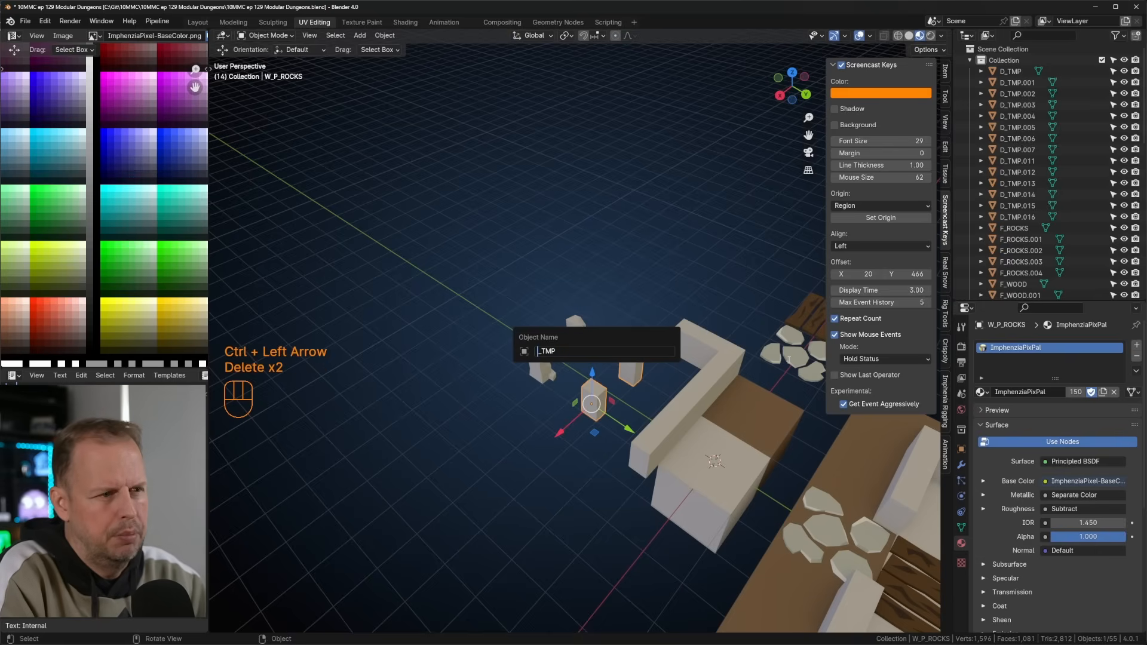
{"action": "type", "text": "P"}
{"action": "key", "text": "Return"}
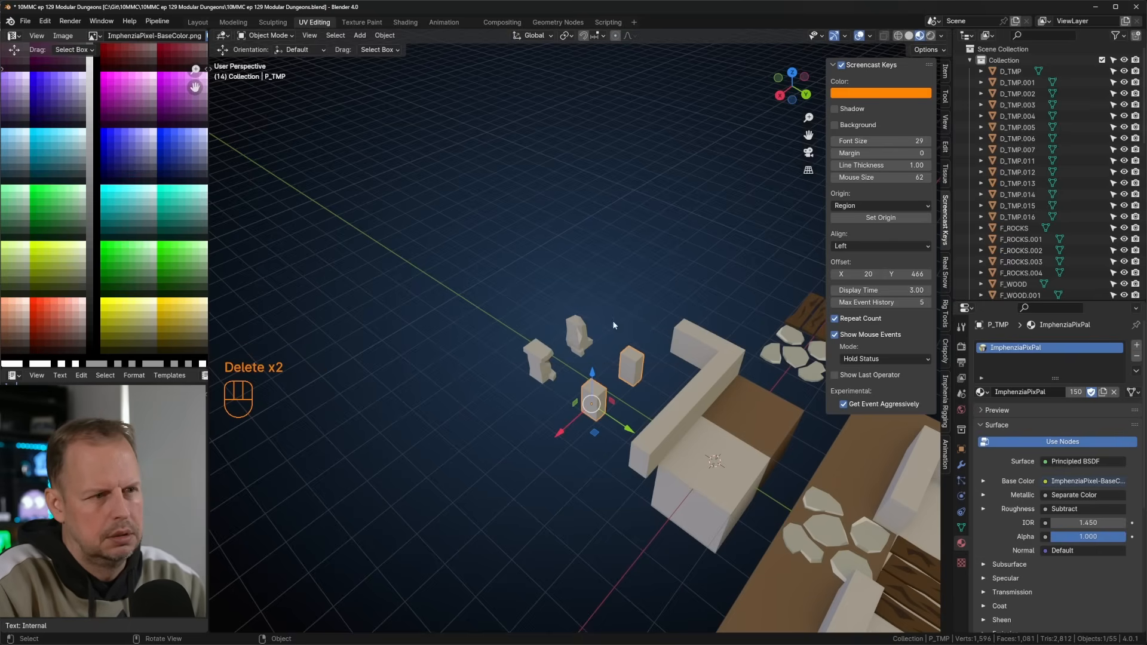
Rename the plain pillar pair as G_TMP.
{"action": "left_click", "coordinate": [572, 336]}
{"action": "left_click", "coordinate": [596, 396]}
{"action": "key", "text": "F2"}
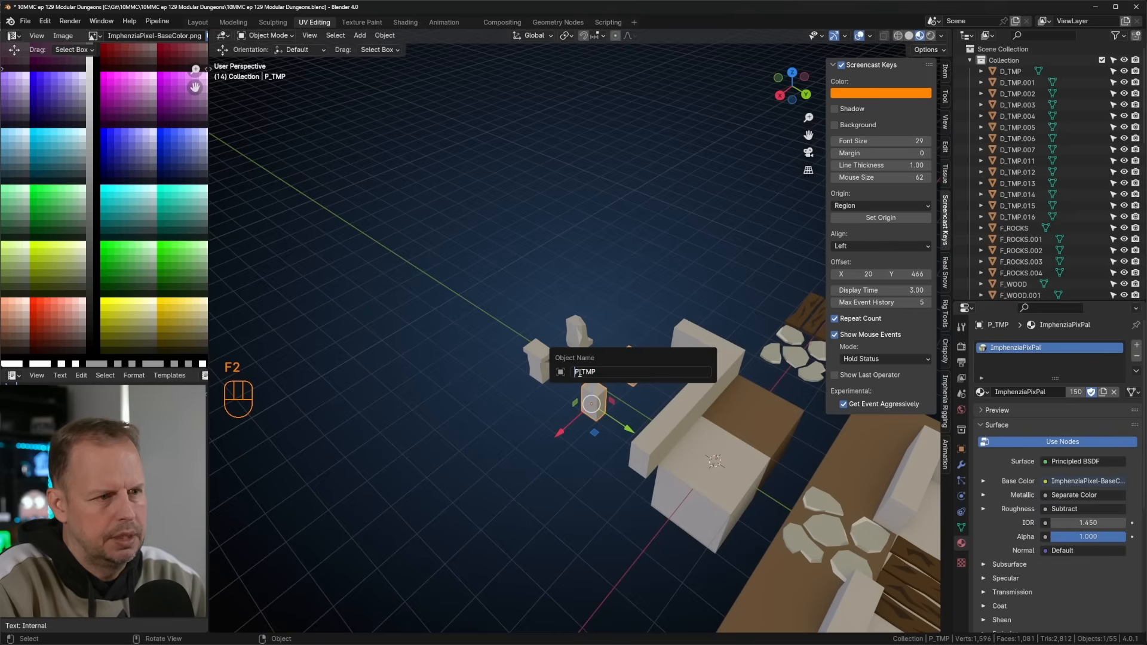
{"action": "type", "text": "G"}
{"action": "key", "text": "Return"}
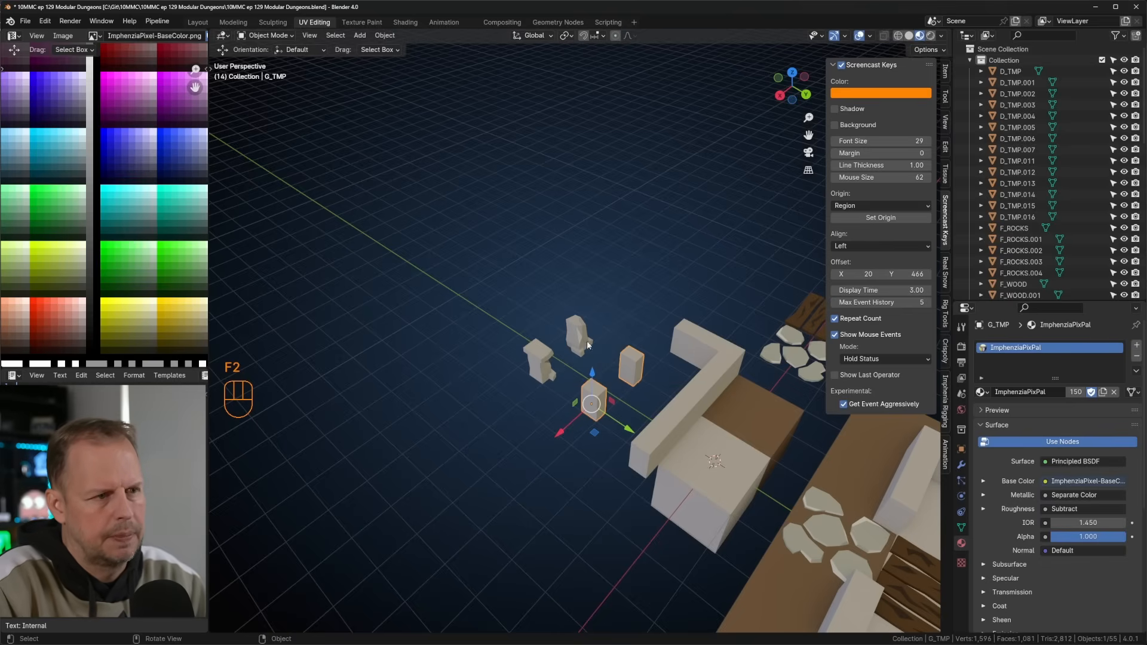
Rename the plain pillar pair as W_G_TMP.
{"action": "left_click", "coordinate": [581, 340]}
{"action": "left_click", "coordinate": [632, 367]}
{"action": "key", "text": "F2"}
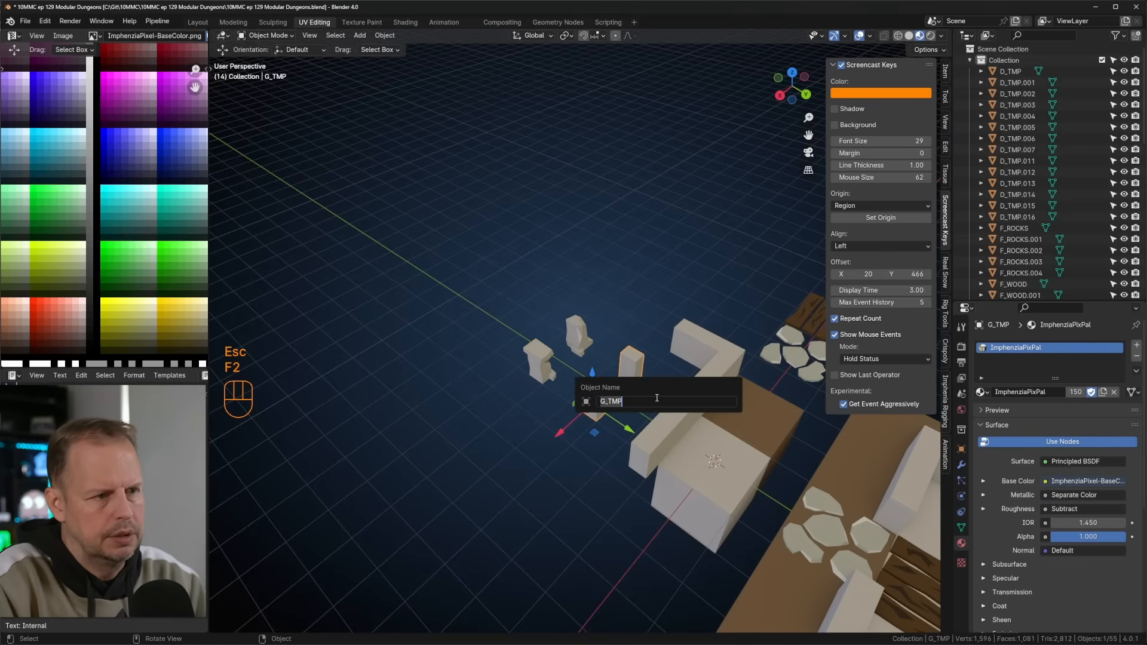
{"action": "type", "text": "W_G_TMP"}
{"action": "key", "text": "Return"}
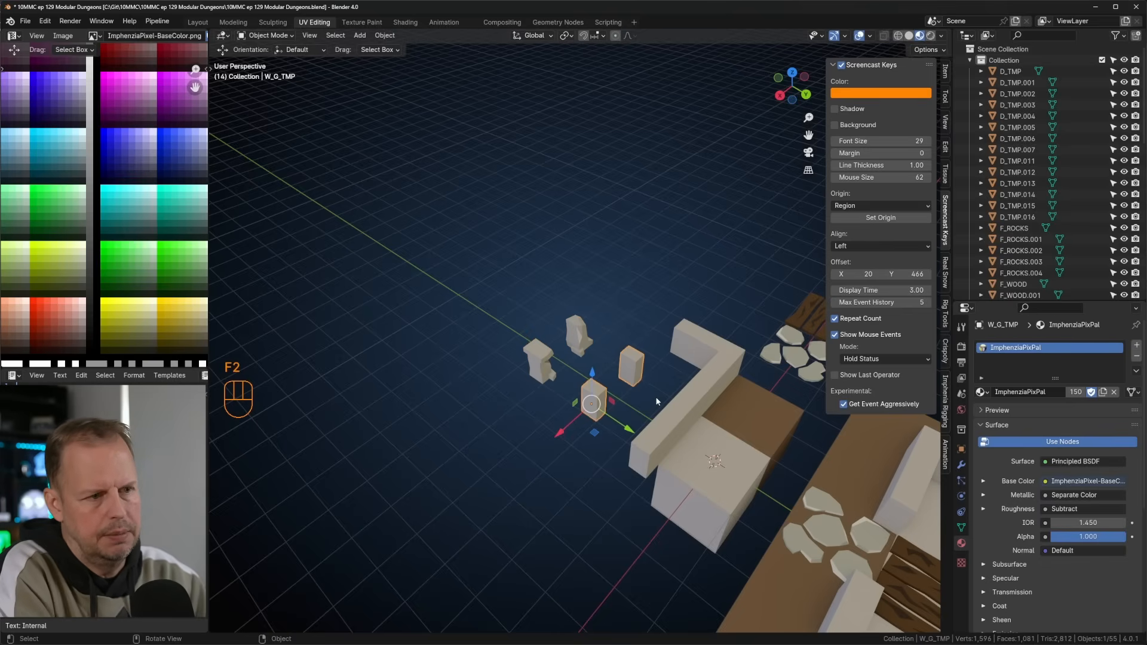
Rename the ruined pillar pair as W_G_RUINS_01.
{"action": "left_click", "coordinate": [582, 340]}
{"action": "key", "text": "F2"}
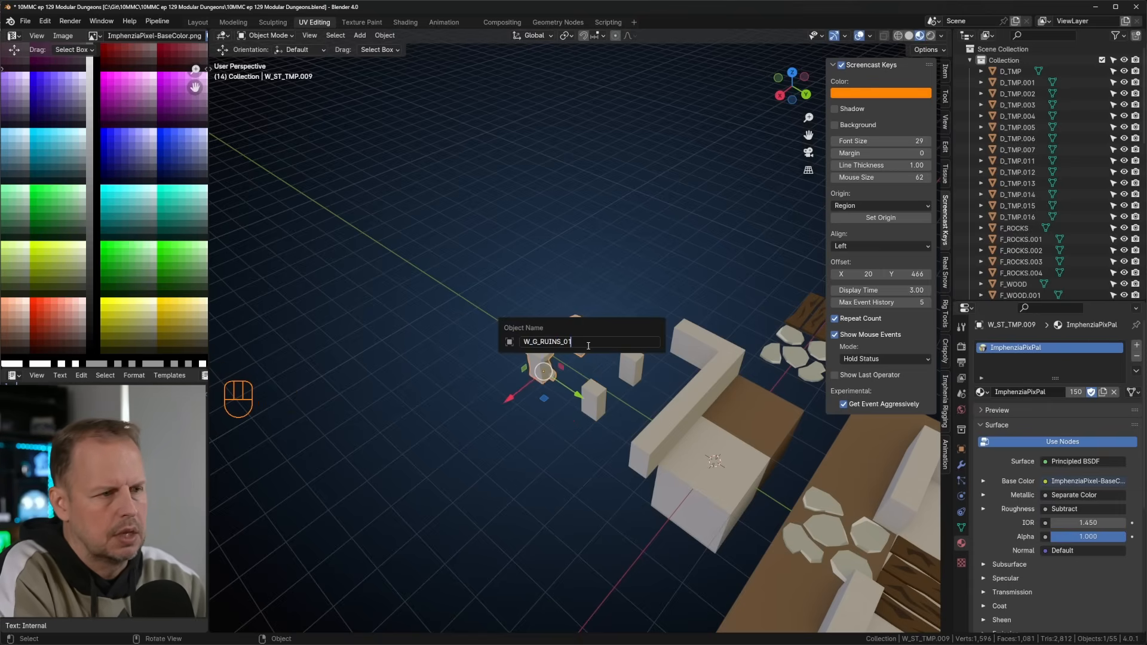
{"action": "type", "text": "W_G_RUINS_01"}
{"action": "key", "text": "Return"}
Save the file, then duplicate the straight wall piece and place the copy along the Y axis beyond the ruined pillar pair.
{"action": "middle_click_drag", "start_coordinate": [609, 304], "coordinate": [614, 418]}
{"action": "left_click", "coordinate": [615, 423]}
{"action": "middle_click_drag", "start_coordinate": [517, 330], "coordinate": [628, 326], "text": "shift"}
{"action": "middle_click_drag", "start_coordinate": [556, 303], "coordinate": [599, 324]}
{"action": "key", "text": "ctrl+s"}
{"action": "key", "text": "shift+d"}
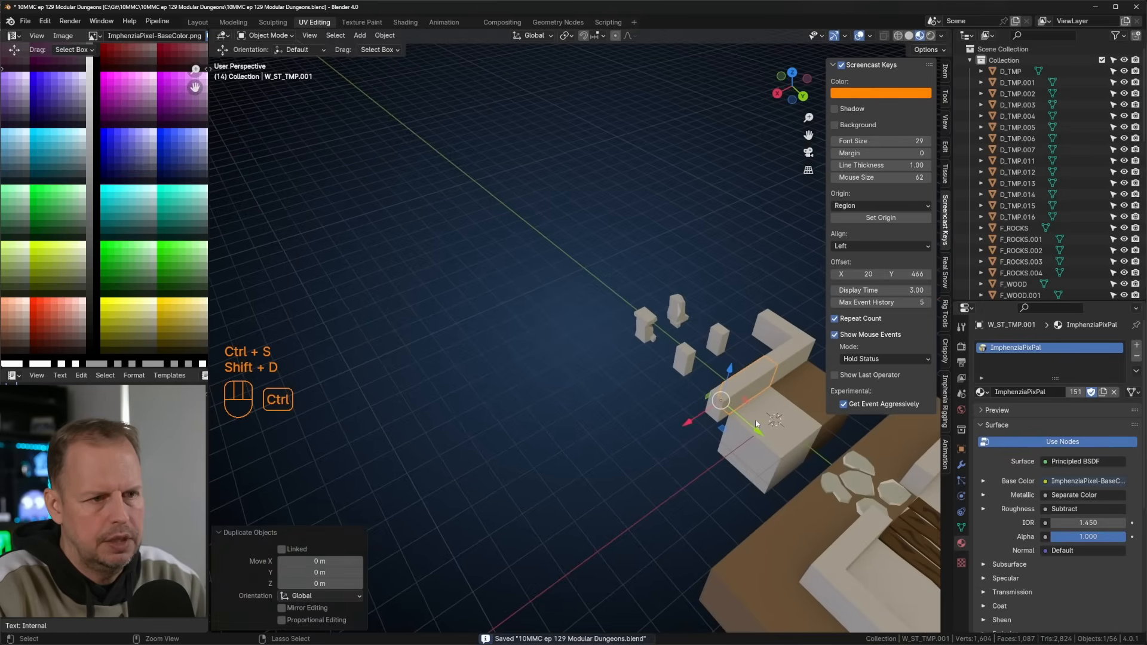
{"action": "left_click", "coordinate": [633, 318]}
Add two vertical loop cuts across the wall copy, sliding one toward each end, the second with a factor of about -0.203.
{"action": "scroll", "coordinate": [635, 254], "scroll_direction": "up", "scroll_amount": 5}
{"action": "middle_click_drag", "start_coordinate": [604, 276], "coordinate": [515, 397], "text": "shift"}
{"action": "scroll", "coordinate": [515, 397], "scroll_direction": "up", "scroll_amount": 2}
{"action": "mouse_move", "coordinate": [599, 374]}
{"action": "middle_mouse_down"}
{"action": "mouse_move", "coordinate": [643, 386]}
{"action": "mouse_move", "coordinate": [613, 392]}
{"action": "middle_mouse_up"}
{"action": "key", "text": "Tab"}
{"action": "middle_click_drag", "start_coordinate": [621, 334], "coordinate": [629, 329]}
{"action": "key", "text": "ctrl+r"}
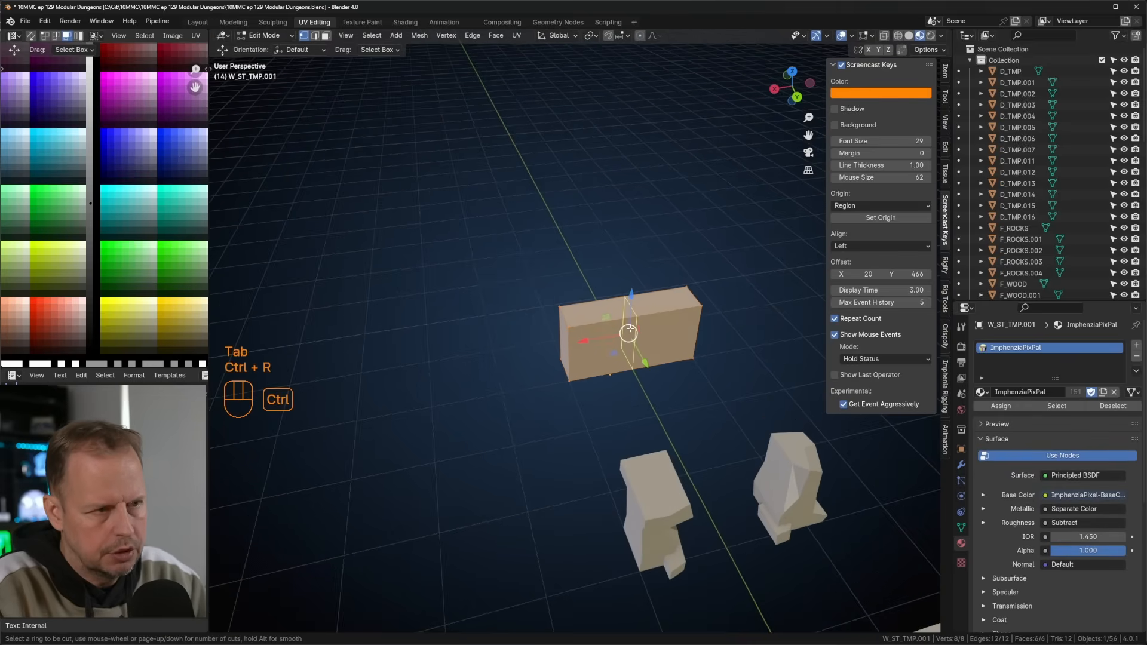
{"action": "left_click", "coordinate": [630, 330]}
{"action": "left_click", "coordinate": [594, 345]}
{"action": "key", "text": "ctrl+r"}
{"action": "left_click", "coordinate": [643, 331]}
{"action": "left_click", "coordinate": [650, 332]}
Raise the top edge at one of the wall copy's vertical cuts by about 0.17 m.
{"action": "middle_click_drag", "start_coordinate": [676, 306], "coordinate": [626, 294], "text": "shift"}
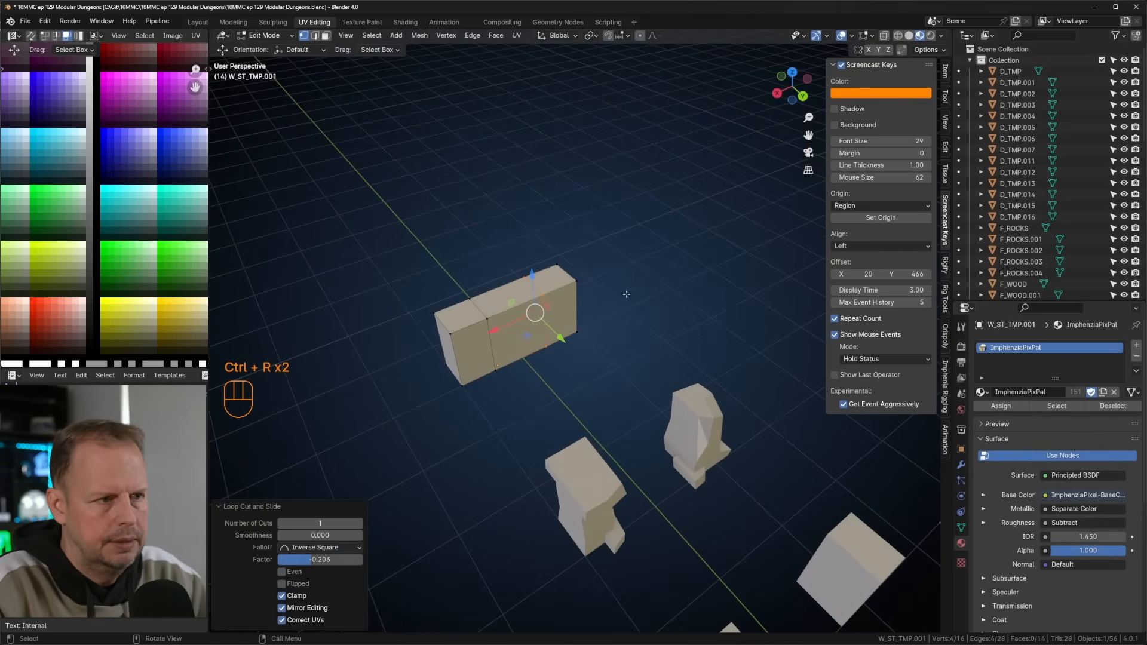
{"action": "key", "text": "3"}
{"action": "middle_click_drag", "start_coordinate": [554, 281], "coordinate": [593, 320]}
{"action": "left_click_drag", "start_coordinate": [580, 304], "coordinate": [579, 273]}
{"action": "middle_click_drag", "start_coordinate": [582, 276], "coordinate": [602, 316]}
{"action": "mouse_move", "coordinate": [589, 318]}
{"action": "middle_mouse_down", "text": "shift"}
{"action": "mouse_move", "coordinate": [566, 330]}
{"action": "mouse_move", "coordinate": [581, 324]}
{"action": "middle_mouse_up", "text": "shift"}
Try a centred horizontal loop cut around the wall copy and shift the new edges at both ends.
{"action": "key", "text": "ctrl+r"}
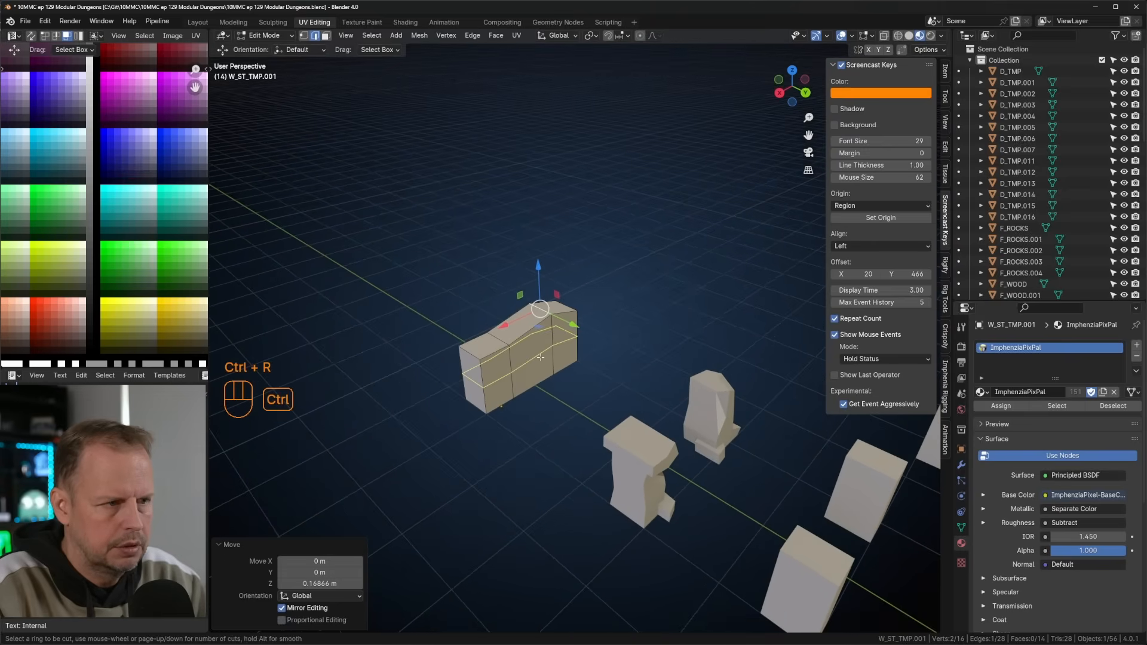
{"action": "left_click", "coordinate": [548, 358]}
{"action": "right_click", "coordinate": [545, 354]}
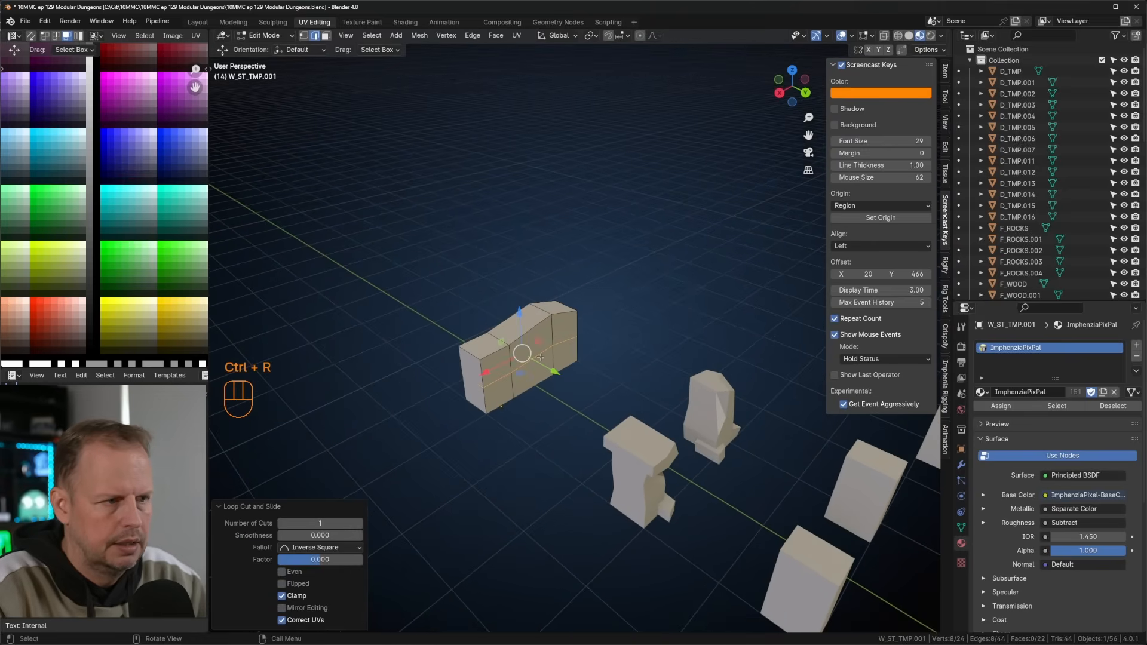
{"action": "middle_click_drag", "start_coordinate": [544, 377], "coordinate": [523, 375]}
{"action": "left_click", "coordinate": [500, 370]}
{"action": "left_click_drag", "start_coordinate": [465, 376], "coordinate": [470, 375]}
{"action": "middle_click_drag", "start_coordinate": [621, 339], "coordinate": [666, 385]}
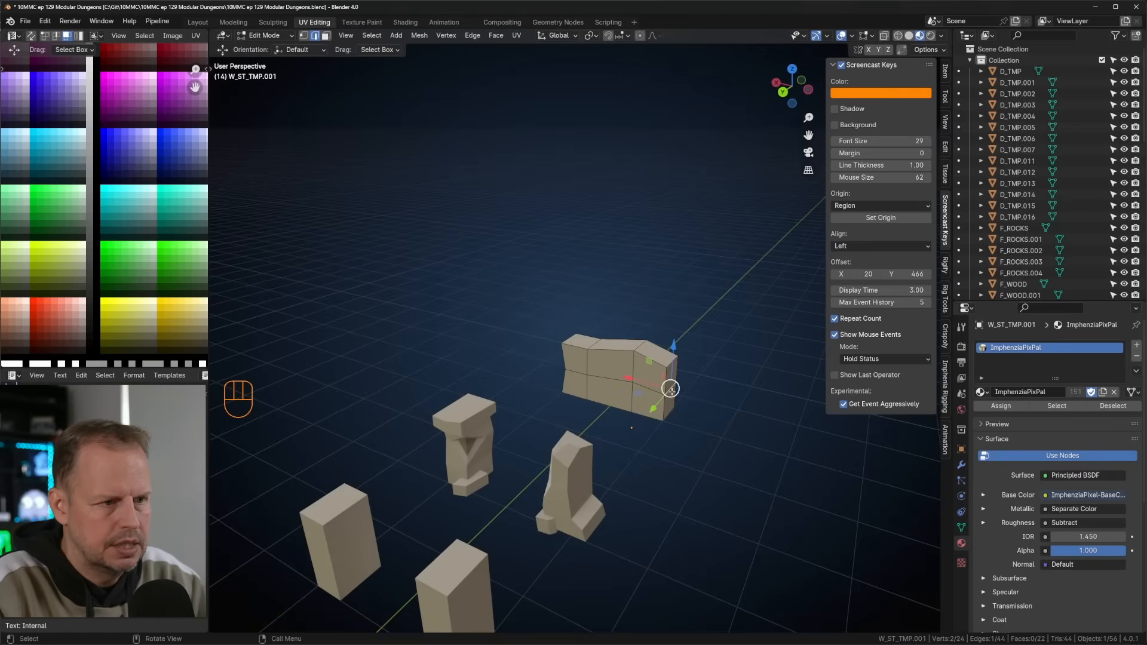
{"action": "left_click_drag", "start_coordinate": [634, 381], "coordinate": [662, 384]}
Undo the end-edge moves, the horizontal loop cut and the raised top edge on the wall copy.
{"action": "key", "text": "ctrl+z"}
{"action": "key", "text": "ctrl+z"}
{"action": "key", "text": "ctrl+z"}
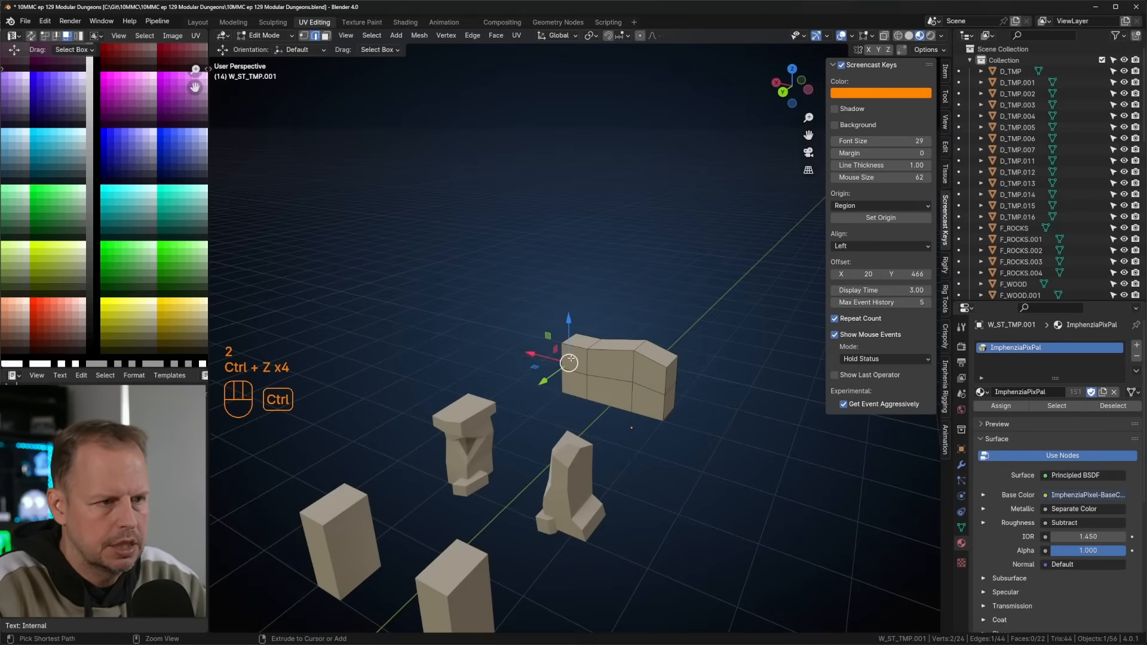
{"action": "key", "text": "ctrl+z"}
{"action": "key", "text": "ctrl+z"}
{"action": "key", "text": "ctrl+z"}
Raise a top edge of the wall copy and add a third vertical loop cut between the two existing cuts.
{"action": "middle_click_drag", "start_coordinate": [533, 355], "coordinate": [687, 336]}
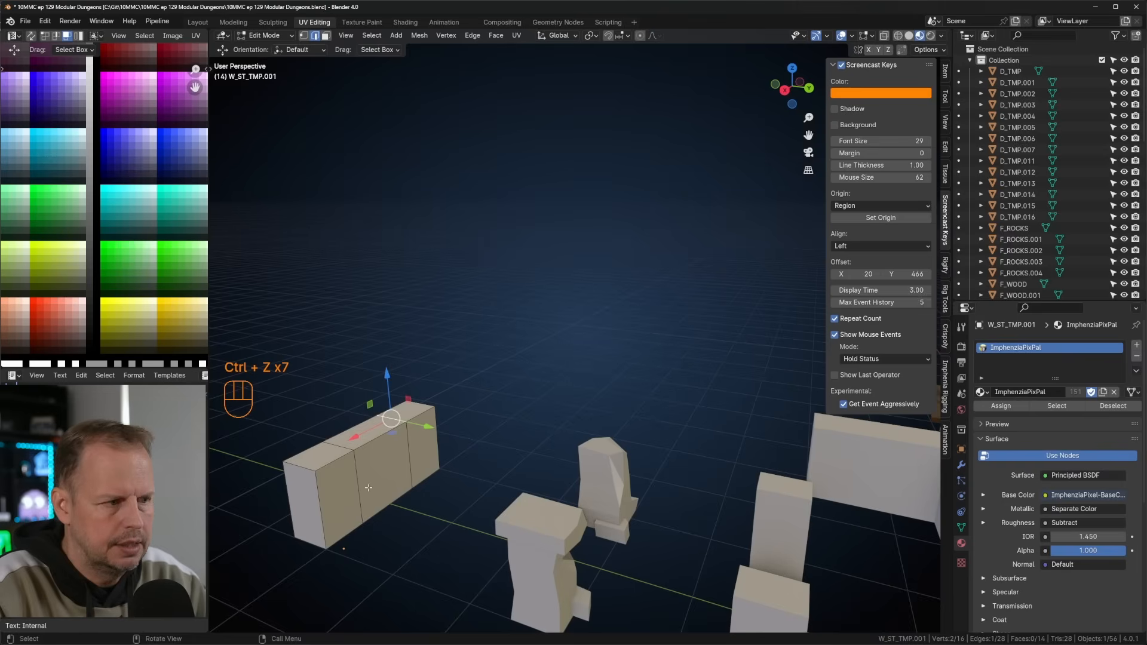
{"action": "scroll", "coordinate": [288, 516], "scroll_direction": "down", "scroll_amount": 1}
{"action": "middle_click_drag", "start_coordinate": [288, 516], "coordinate": [426, 356]}
{"action": "key", "text": "ctrl+r"}
{"action": "left_click", "coordinate": [425, 406]}
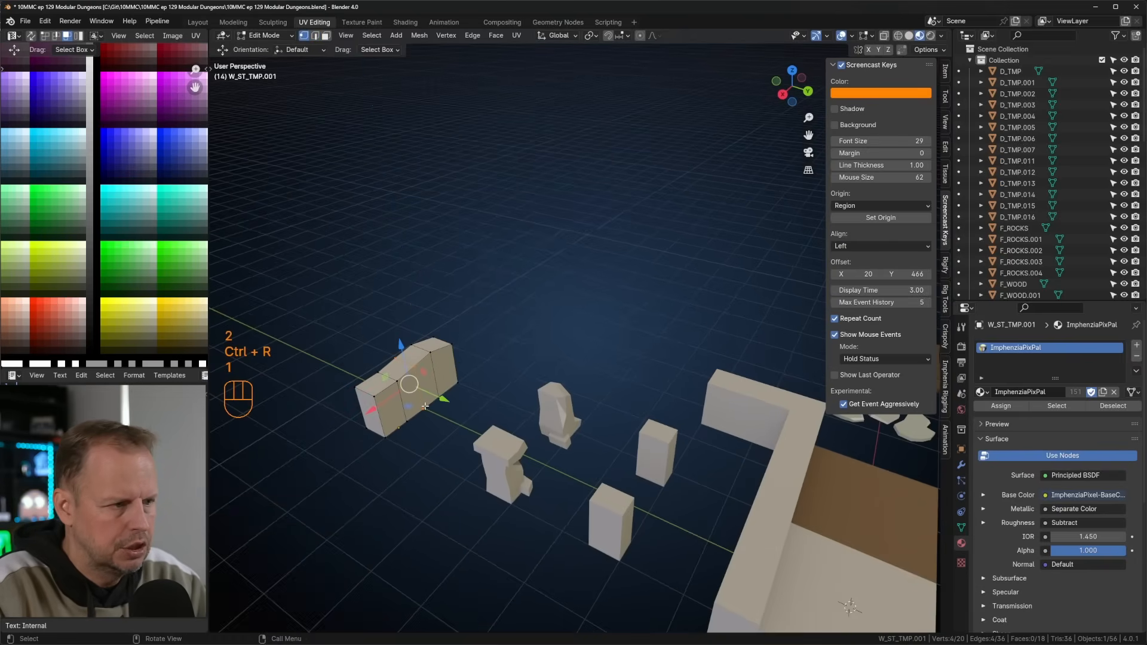
Shift the middle cut and a neighbouring part of the wall copy sideways to bend its straight face.
{"action": "left_click_drag", "start_coordinate": [452, 423], "coordinate": [455, 425]}
{"action": "middle_click_drag", "start_coordinate": [455, 424], "coordinate": [541, 342]}
{"action": "left_click", "coordinate": [501, 456]}
{"action": "left_click_drag", "start_coordinate": [522, 453], "coordinate": [536, 450]}
Bevel the selected part of the wall copy's upper front edge and slide two nearby vertices along their edges.
{"action": "middle_click_drag", "start_coordinate": [535, 449], "coordinate": [551, 420]}
{"action": "key", "text": "ctrl+b"}
{"action": "left_click", "coordinate": [539, 430]}
{"action": "key", "text": "g"}
{"action": "key", "text": "g"}
{"action": "left_click", "coordinate": [533, 445]}
{"action": "left_click", "coordinate": [577, 392]}
{"action": "key", "text": "g"}
{"action": "key", "text": "g"}
{"action": "left_click", "coordinate": [579, 389]}
Duplicate an upper face of the ruined wall copy and place the duplicate beside the original.
{"action": "middle_click_drag", "start_coordinate": [580, 389], "coordinate": [539, 375]}
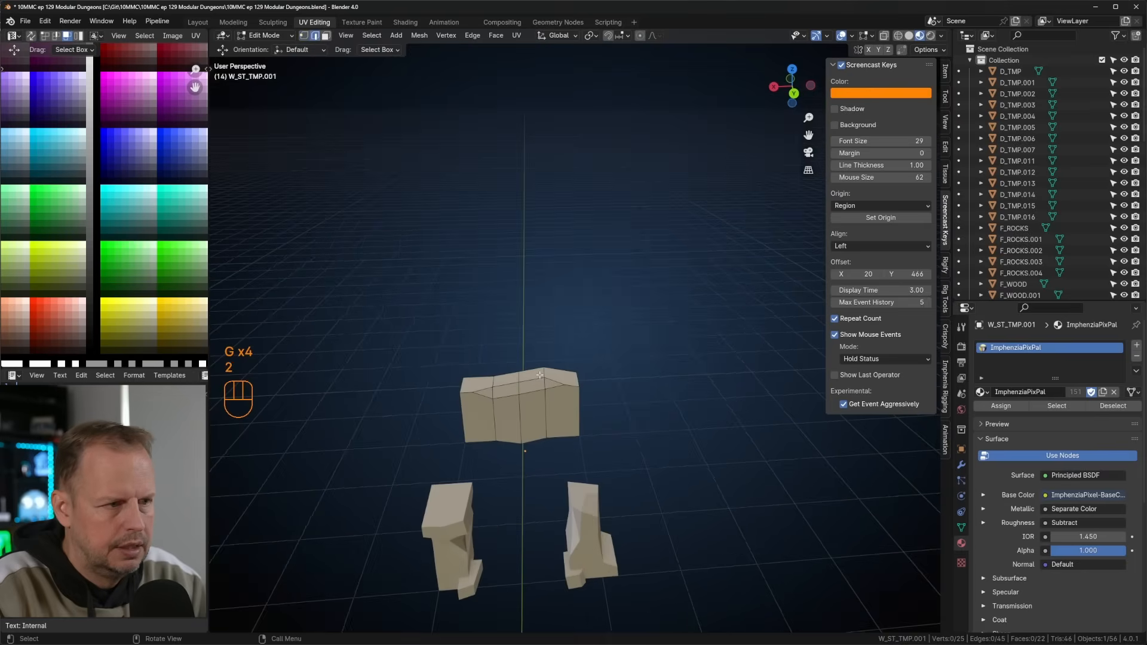
{"action": "left_click_drag", "start_coordinate": [546, 344], "coordinate": [543, 334]}
{"action": "mouse_move", "coordinate": [581, 349]}
{"action": "middle_mouse_down"}
{"action": "mouse_move", "coordinate": [553, 356]}
{"action": "mouse_move", "coordinate": [543, 373]}
{"action": "mouse_move", "coordinate": [637, 377]}
{"action": "mouse_move", "coordinate": [593, 363]}
{"action": "middle_mouse_up"}
{"action": "key", "text": "3"}
{"action": "left_click", "coordinate": [534, 375]}
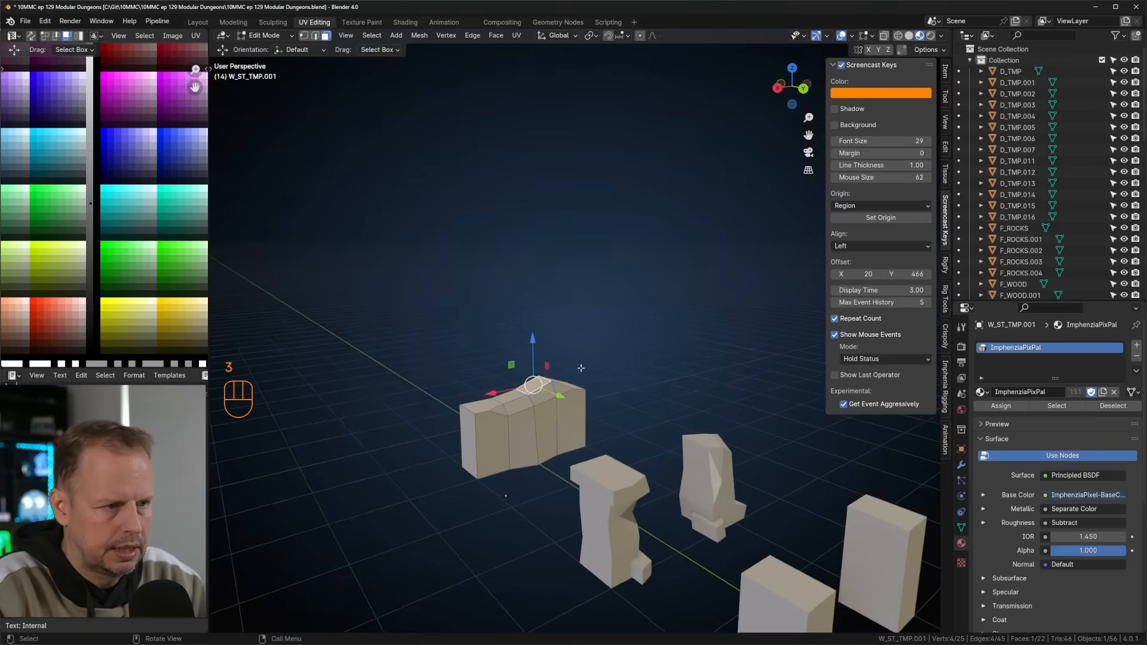
{"action": "scroll", "coordinate": [529, 467], "scroll_direction": "up", "scroll_amount": 2}
{"action": "middle_click_drag", "start_coordinate": [589, 455], "coordinate": [566, 430]}
{"action": "key", "text": "shift+d"}
{"action": "left_click", "coordinate": [589, 418]}
Rotate and move the duplicated face, then extrude it into a small stone block.
{"action": "key", "text": "r"}
{"action": "left_click", "coordinate": [634, 426]}
{"action": "key", "text": "g"}
{"action": "left_click", "coordinate": [635, 440]}
{"action": "key", "text": "e"}
{"action": "left_click", "coordinate": [636, 417]}
Select the whole stone block and move it against the wall copy's bent front face.
{"action": "key", "text": "l"}
{"action": "middle_click_drag", "start_coordinate": [530, 379], "coordinate": [644, 423]}
{"action": "key", "text": "g"}
{"action": "left_click", "coordinate": [573, 390]}
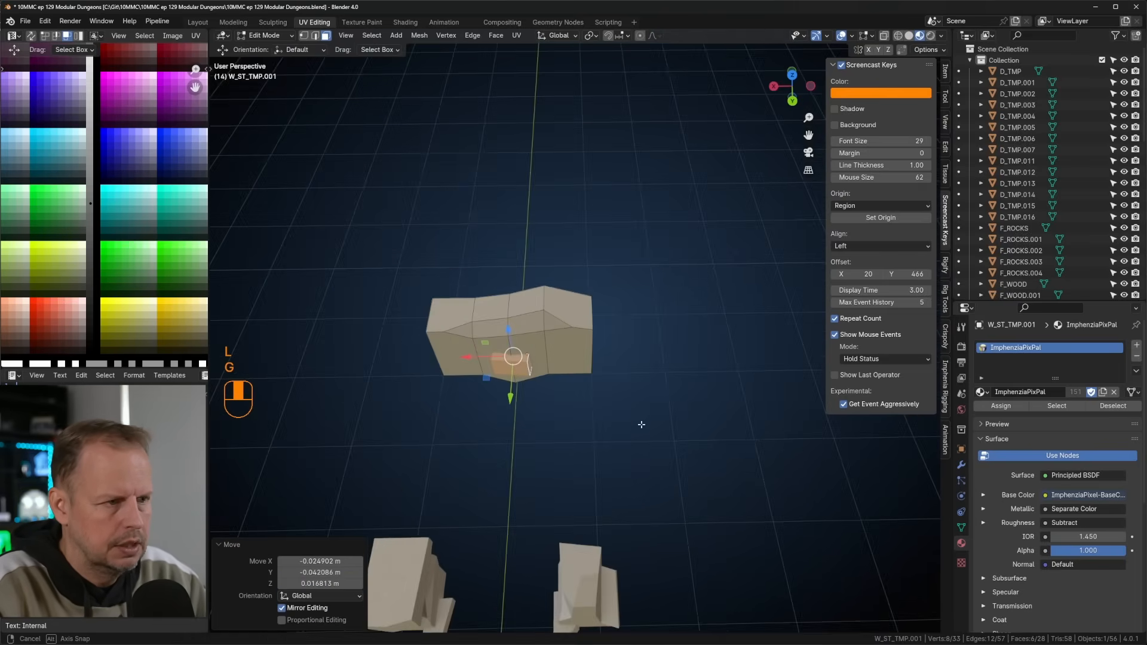
Duplicate the stone block in top view, then rotate and position the copy farther along the wall's bent face.
{"action": "key", "text": "KP_7"}
{"action": "key", "text": "shift+d"}
{"action": "left_click", "coordinate": [733, 333]}
{"action": "key", "text": "r"}
{"action": "left_click", "coordinate": [720, 300]}
{"action": "key", "text": "g"}
{"action": "left_click", "coordinate": [711, 296]}
Add another copy of the stone block near the end of the wall's bent face and angle it to follow the surface.
{"action": "key", "text": "shift+d"}
{"action": "left_click", "coordinate": [789, 311]}
{"action": "key", "text": "r"}
{"action": "left_click", "coordinate": [801, 340]}
{"action": "key", "text": "g"}
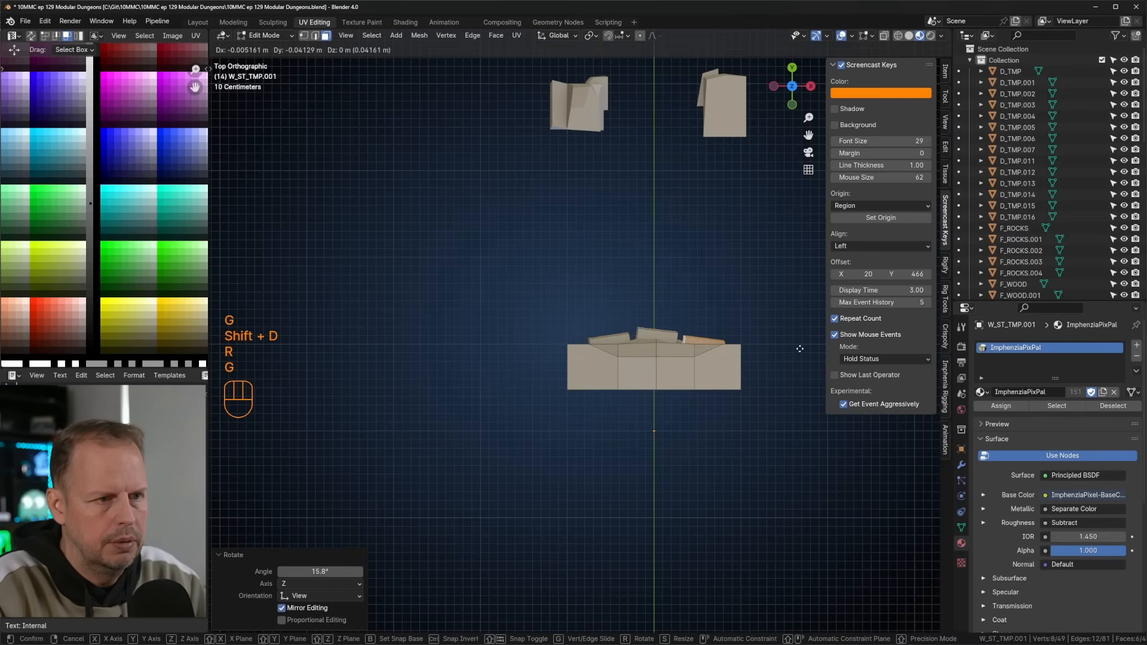
{"action": "left_click", "coordinate": [799, 349]}
{"action": "key", "text": "r"}
{"action": "left_click", "coordinate": [797, 354]}
Duplicate the last stone block in place and rotate the new copy to a different angle.
{"action": "middle_click_drag", "start_coordinate": [792, 352], "coordinate": [775, 285]}
{"action": "key", "text": "shift+d"}
{"action": "right_click", "coordinate": [712, 276]}
{"action": "key", "text": "r"}
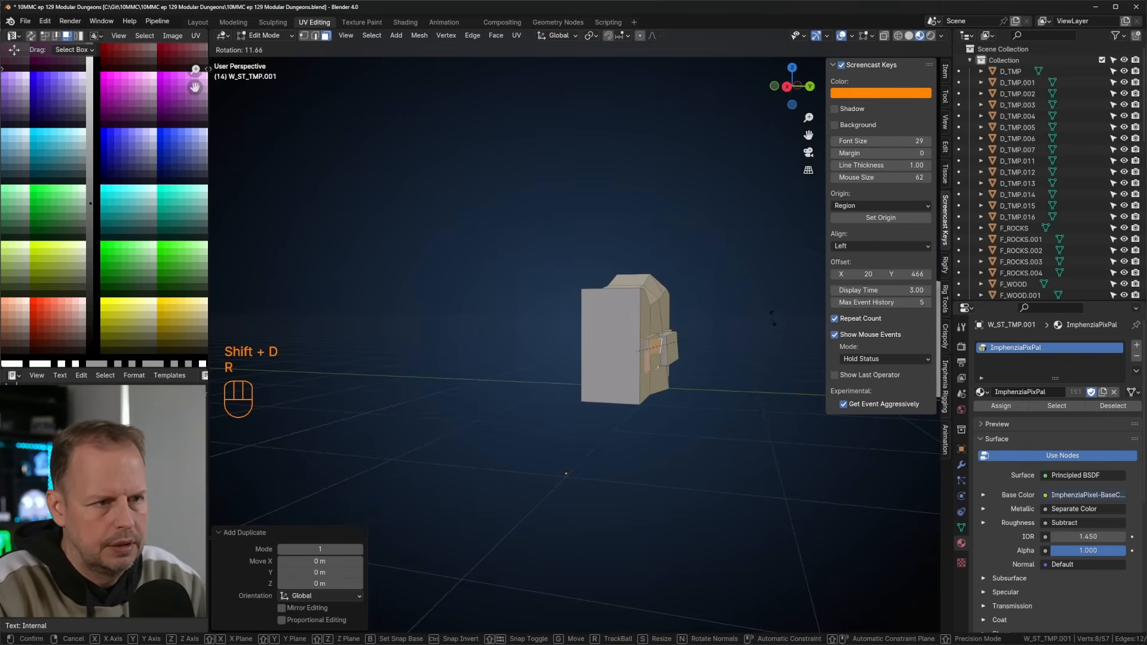
Rotate the duplicated brick slightly and place it on the wall's front face above the lower row of bricks.
{"action": "left_click", "coordinate": [773, 314]}
{"action": "key", "text": "g"}
{"action": "left_click", "coordinate": [783, 276]}
{"action": "scroll", "coordinate": [785, 277], "scroll_direction": "up", "scroll_amount": 1}
{"action": "key", "text": "g"}
{"action": "left_click", "coordinate": [779, 278]}
{"action": "middle_click_drag", "start_coordinate": [776, 279], "coordinate": [616, 320]}
{"action": "key", "text": "g"}
{"action": "left_click", "coordinate": [565, 353]}
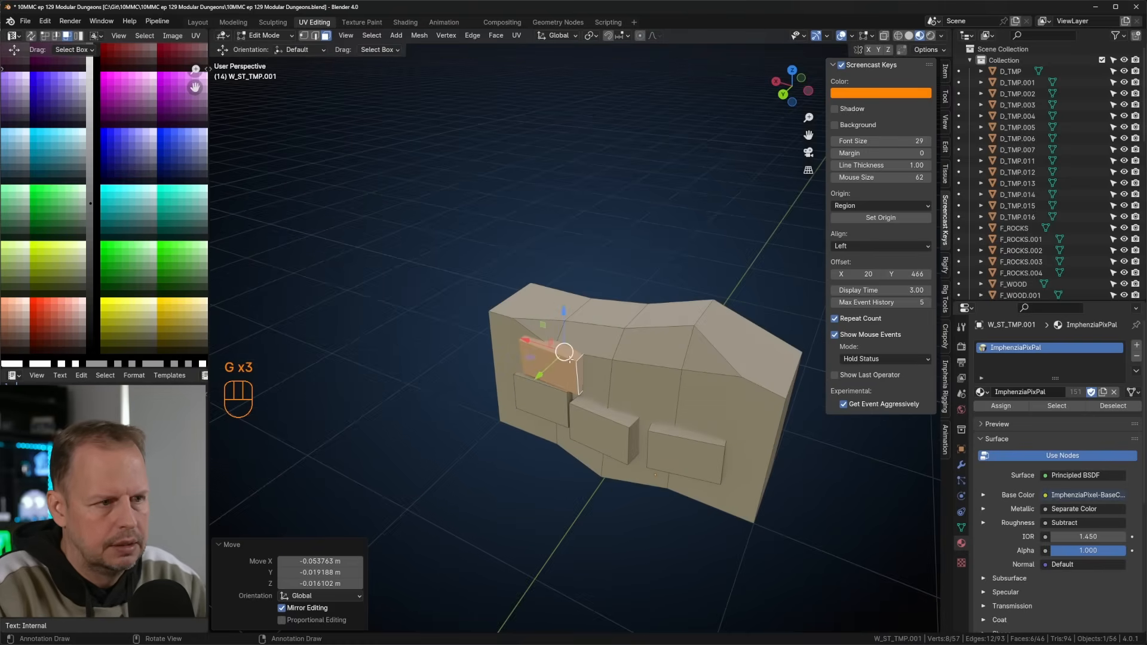
Move a corner vertex of the upper brick to make its shape irregular.
{"action": "key", "text": "1"}
{"action": "left_click", "coordinate": [551, 349]}
{"action": "middle_click_drag", "start_coordinate": [551, 350], "coordinate": [648, 327]}
{"action": "key", "text": "g"}
{"action": "left_click", "coordinate": [530, 333]}
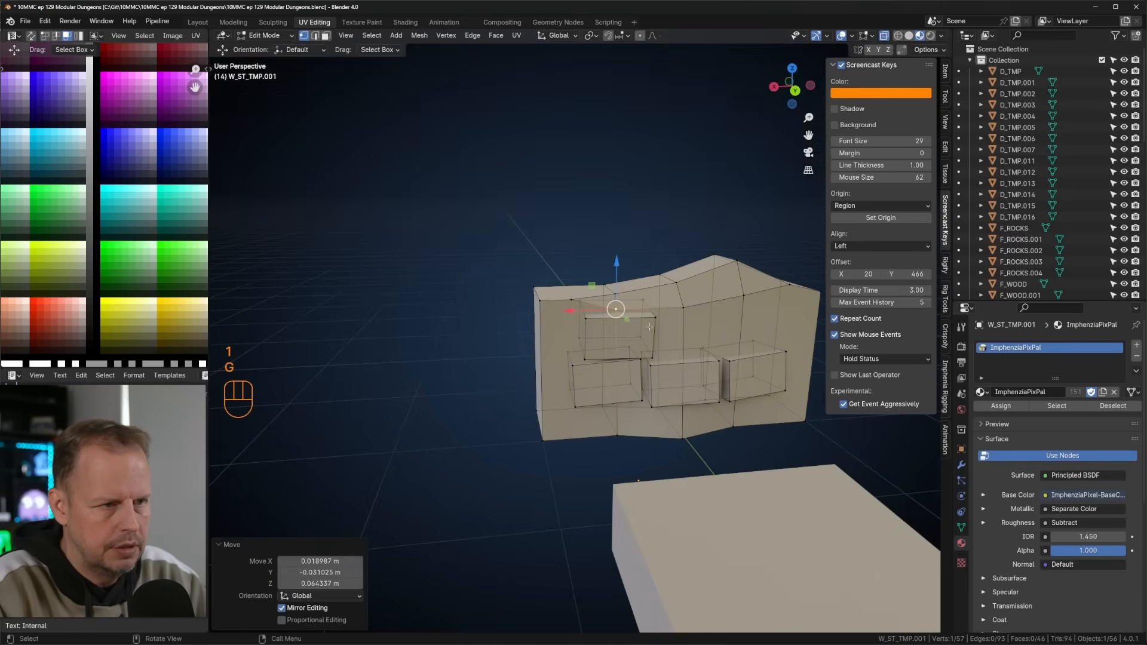
Select the whole upper brick and reposition it against the wall's front face.
{"action": "left_click", "coordinate": [654, 324]}
{"action": "key", "text": "l"}
{"action": "middle_click_drag", "start_coordinate": [744, 354], "coordinate": [676, 337]}
{"action": "key", "text": "g"}
{"action": "left_click", "coordinate": [760, 346]}
{"action": "key", "text": "g"}
{"action": "left_click", "coordinate": [813, 351]}
Duplicate the upper brick, rotate the copy and place it beside the original to complete the upper row.
{"action": "key", "text": "shift+d"}
{"action": "left_click", "coordinate": [782, 354]}
{"action": "middle_click_drag", "start_coordinate": [781, 354], "coordinate": [588, 304]}
{"action": "key", "text": "r"}
{"action": "left_click", "coordinate": [650, 334]}
{"action": "key", "text": "g"}
{"action": "left_click", "coordinate": [599, 327]}
{"action": "key", "text": "g"}
{"action": "left_click", "coordinate": [710, 296]}
{"action": "left_click", "coordinate": [664, 307]}
{"action": "middle_click_drag", "start_coordinate": [664, 307], "coordinate": [712, 292]}
{"action": "key", "text": "g"}
{"action": "left_click", "coordinate": [706, 299]}
Move individual corner vertices of the front bricks to vary their outlines.
{"action": "middle_click_drag", "start_coordinate": [733, 335], "coordinate": [697, 355]}
{"action": "key", "text": "1"}
{"action": "left_click", "coordinate": [700, 345]}
{"action": "key", "text": "g"}
{"action": "left_click", "coordinate": [692, 353]}
{"action": "middle_click_drag", "start_coordinate": [580, 351], "coordinate": [602, 333]}
{"action": "key", "text": "1"}
{"action": "left_click", "coordinate": [622, 342]}
{"action": "key", "text": "g"}
{"action": "left_click", "coordinate": [620, 348]}
Enable proportional editing without the Connected restriction and pull in the lower-left brick's top-right corner, using a radius of about 0.26 m.
{"action": "key", "text": "o"}
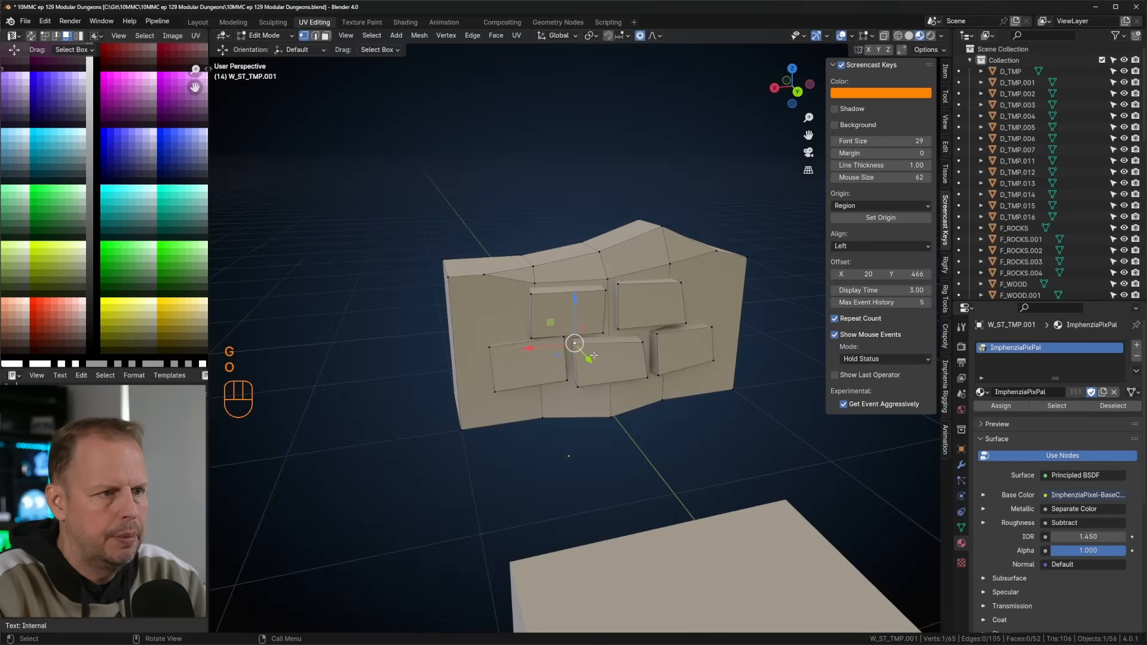
{"action": "key", "text": "g"}
{"action": "left_click", "coordinate": [571, 342]}
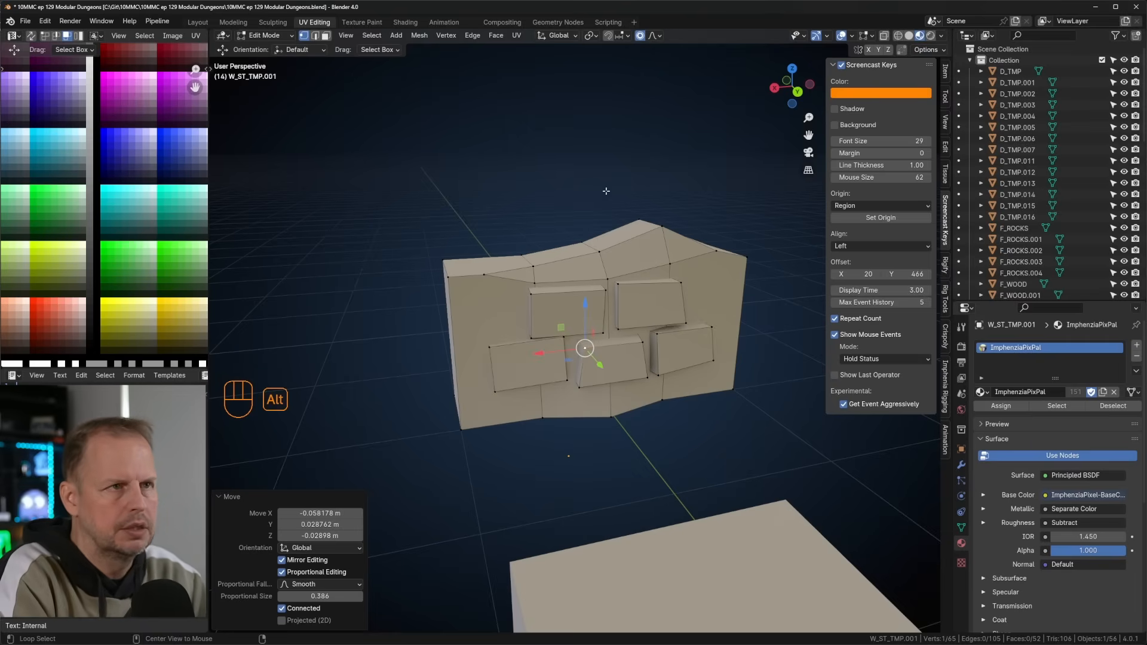
{"action": "key", "text": "alt+o"}
{"action": "key", "text": "g"}
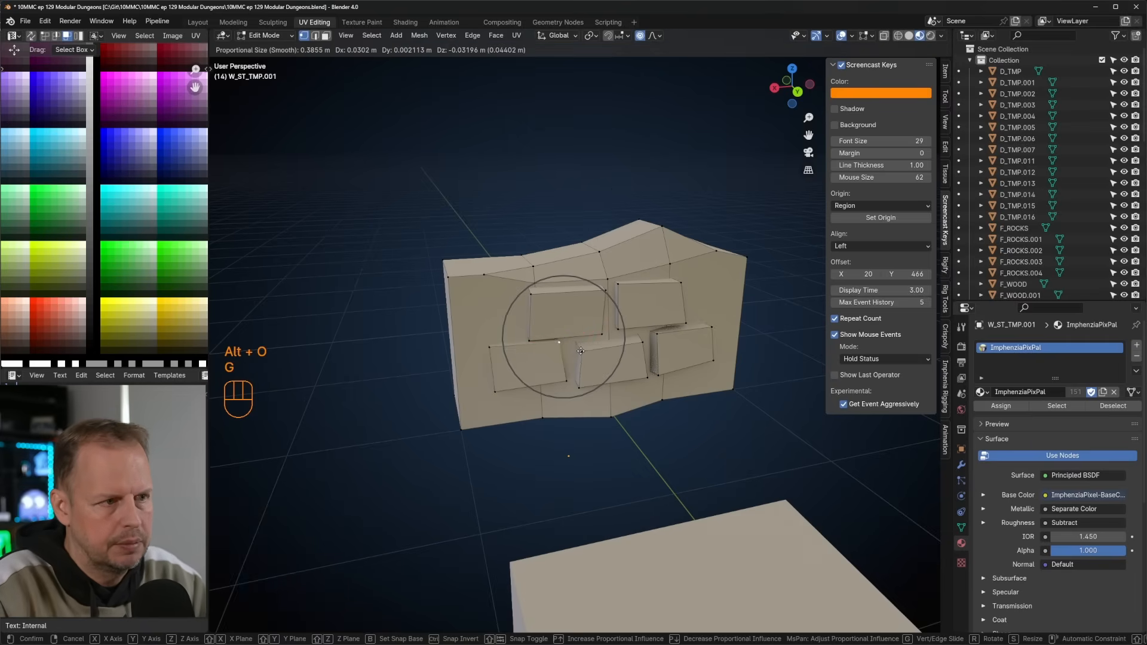
{"action": "scroll", "coordinate": [575, 355], "scroll_direction": "up", "scroll_amount": 4}
{"action": "left_click", "coordinate": [568, 358]}
Shift the lower-left brick's top-left corner and the upper-left brick's bottom-left corner with proportional editing.
{"action": "key", "text": "g"}
{"action": "left_click", "coordinate": [526, 336]}
{"action": "key", "text": "g"}
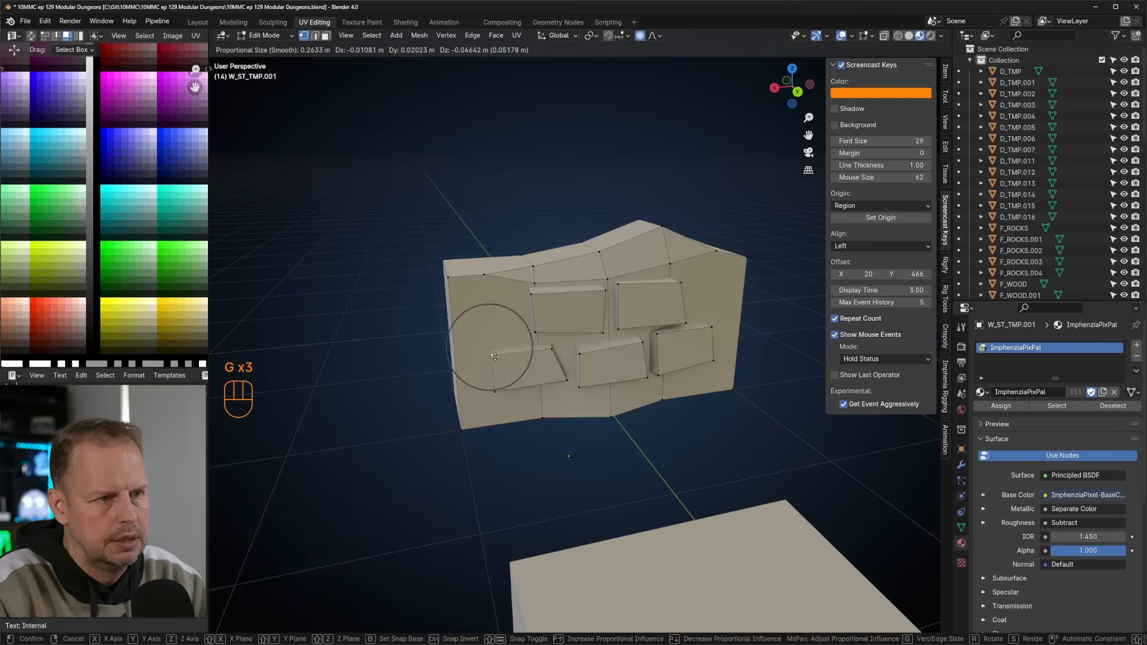
{"action": "left_click", "coordinate": [496, 357]}
{"action": "left_click", "coordinate": [535, 284]}
{"action": "key", "text": "g"}
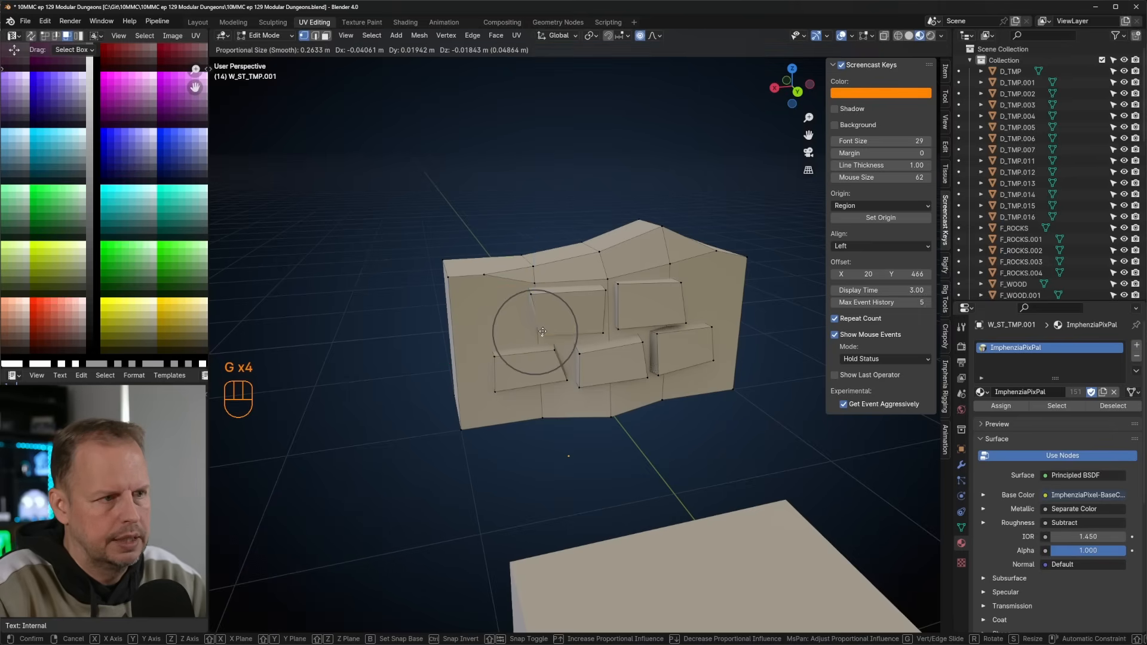
{"action": "left_click", "coordinate": [539, 331]}
Select the sloped faces along the wall's front top edge and move their UVs up the palette's grey strip.
{"action": "middle_click_drag", "start_coordinate": [537, 328], "coordinate": [557, 295]}
{"action": "key", "text": "3"}
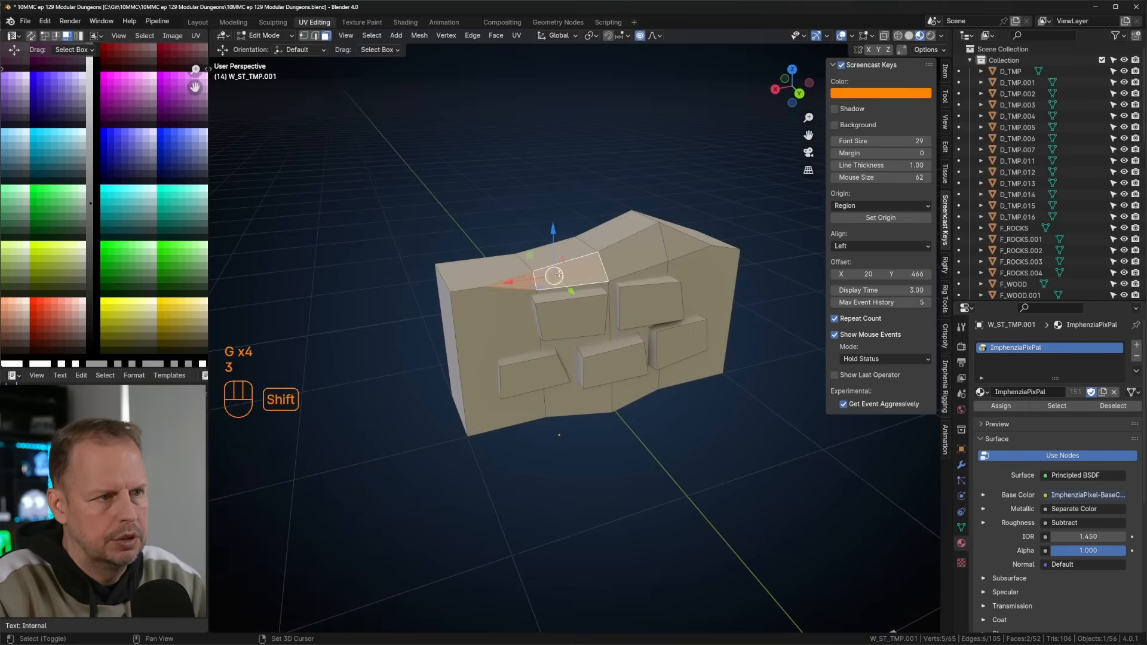
{"action": "left_click", "coordinate": [558, 274], "text": "shift"}
{"action": "left_click", "coordinate": [627, 257], "text": "shift"}
{"action": "left_click", "coordinate": [679, 245], "text": "shift"}
{"action": "key", "text": "a"}
{"action": "key", "text": "g"}
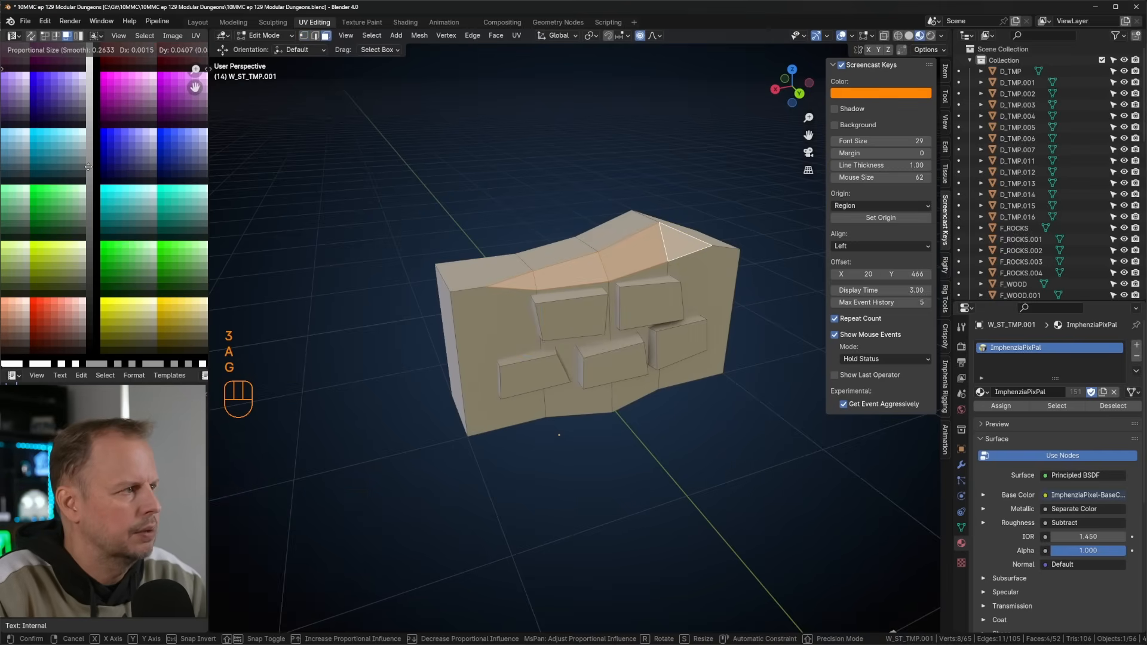
{"action": "left_click", "coordinate": [88, 167]}
{"action": "scroll", "coordinate": [642, 289], "scroll_direction": "down", "scroll_amount": 2}
Cut off the upper-right brick's outer top corner with a vertex bevel about 0.08 m wide.
{"action": "key", "text": "Tab"}
{"action": "middle_click_drag", "start_coordinate": [642, 289], "coordinate": [634, 314]}
{"action": "scroll", "coordinate": [590, 290], "scroll_direction": "down", "scroll_amount": 2}
{"action": "key", "text": "Tab"}
{"action": "key", "text": "1"}
{"action": "key", "text": "ctrl+b"}
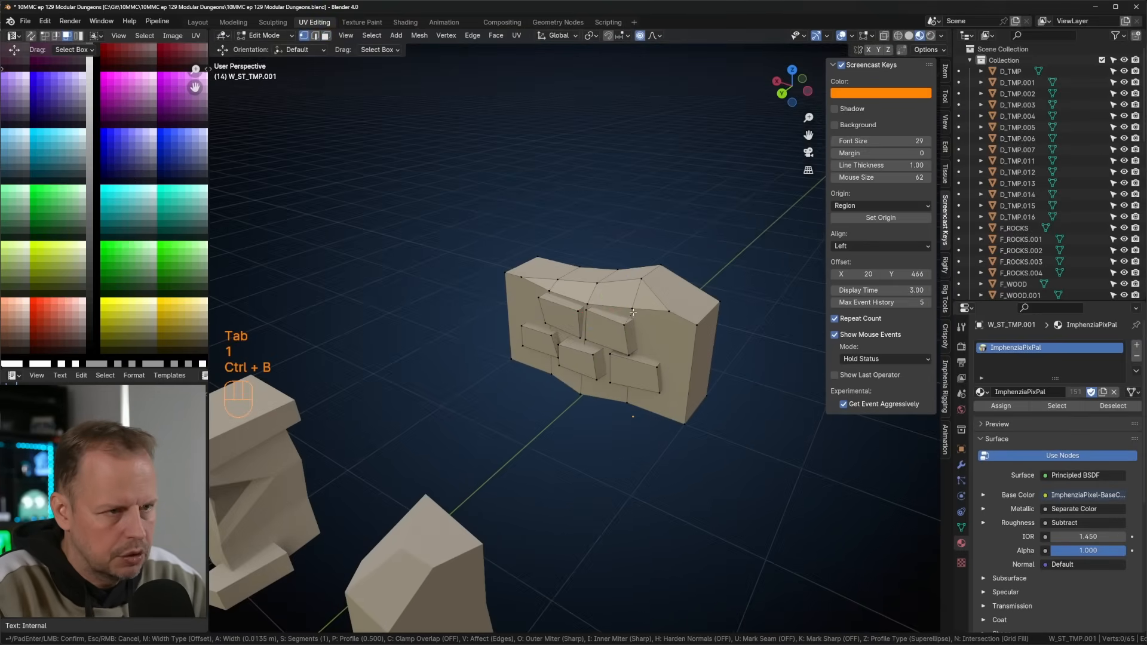
{"action": "key", "text": "Escape"}
{"action": "key", "text": "ctrl+shift+b"}
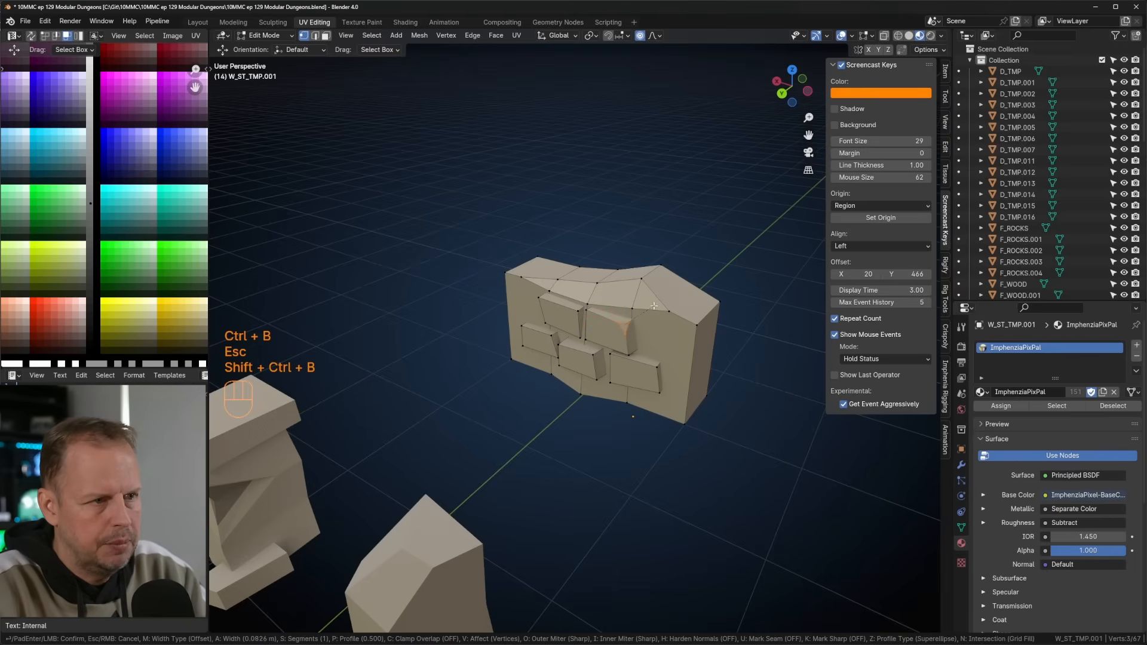
{"action": "left_click", "coordinate": [654, 305]}
Vertex-bevel single corners of the other front bricks, making the upper-left brick's bevel about 0.07 m wide.
{"action": "left_click", "coordinate": [559, 345]}
{"action": "key", "text": "ctrl+shift+b"}
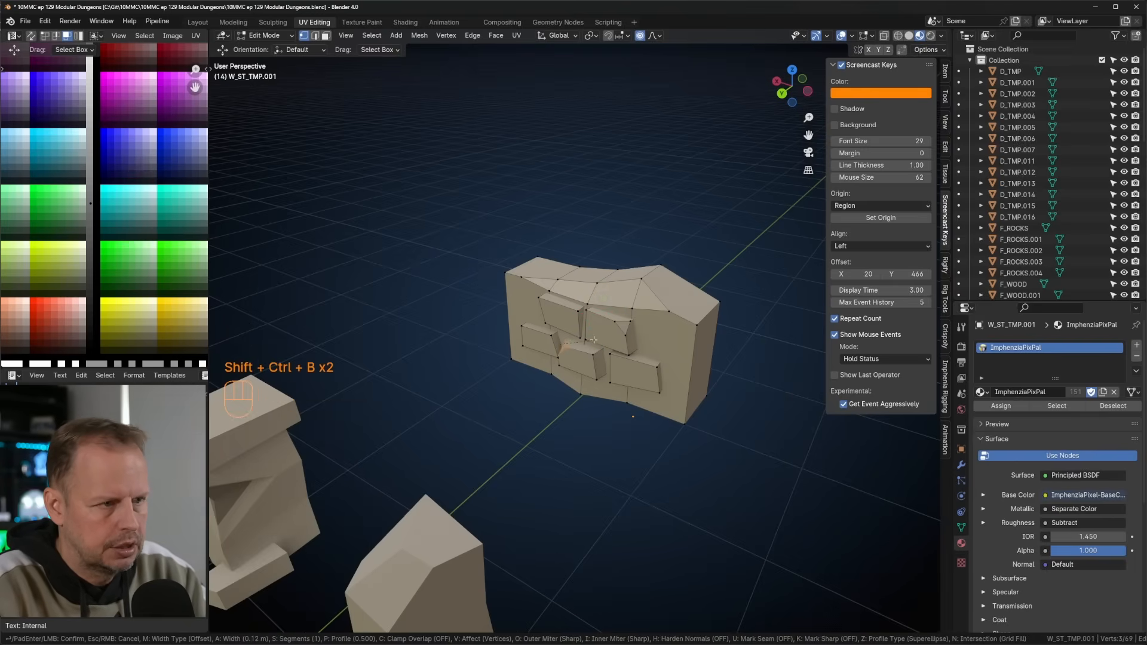
{"action": "left_click", "coordinate": [607, 354]}
{"action": "key", "text": "ctrl+shift+b"}
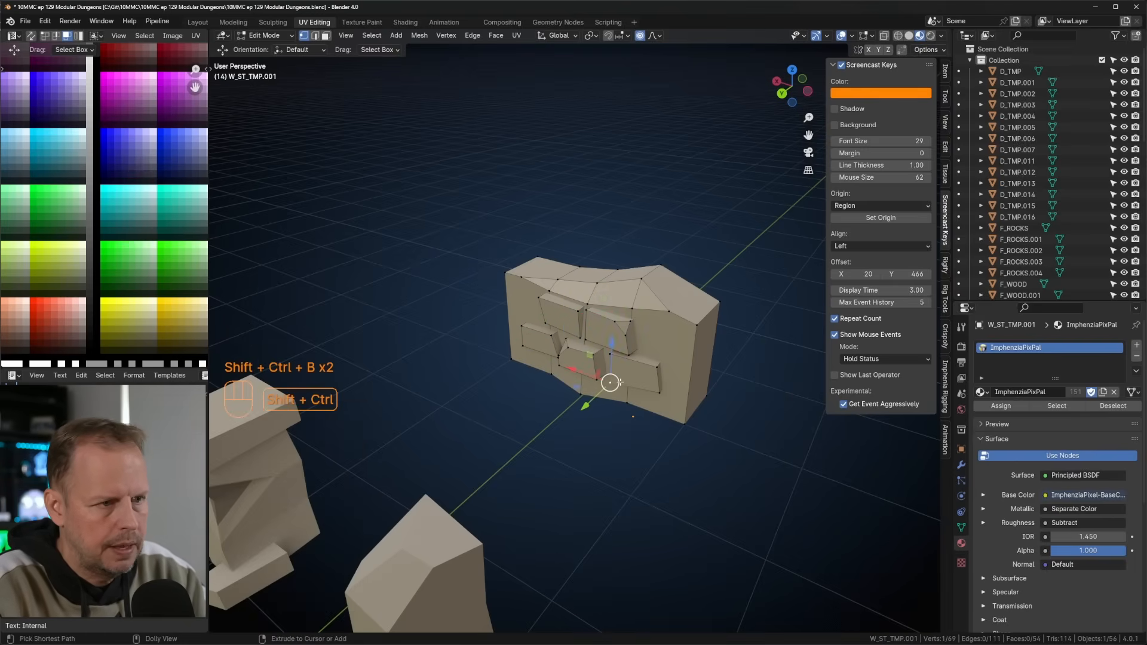
{"action": "left_click", "coordinate": [601, 378]}
{"action": "middle_click_drag", "start_coordinate": [600, 378], "coordinate": [711, 340]}
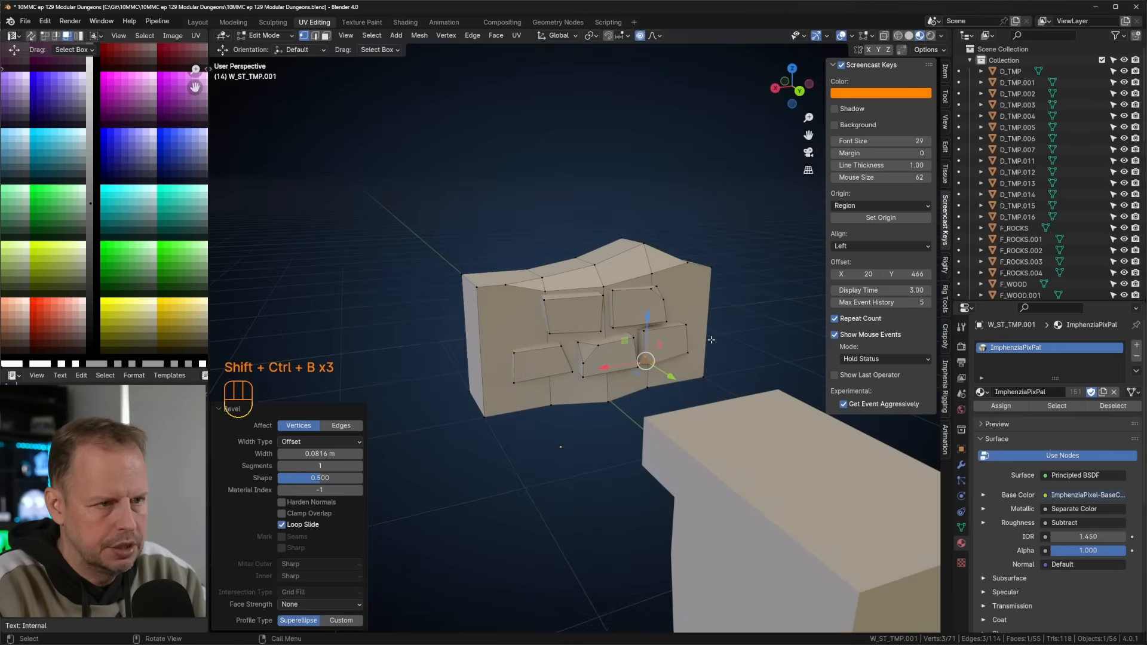
{"action": "key", "text": "ctrl+shift+b"}
{"action": "left_click", "coordinate": [553, 304]}
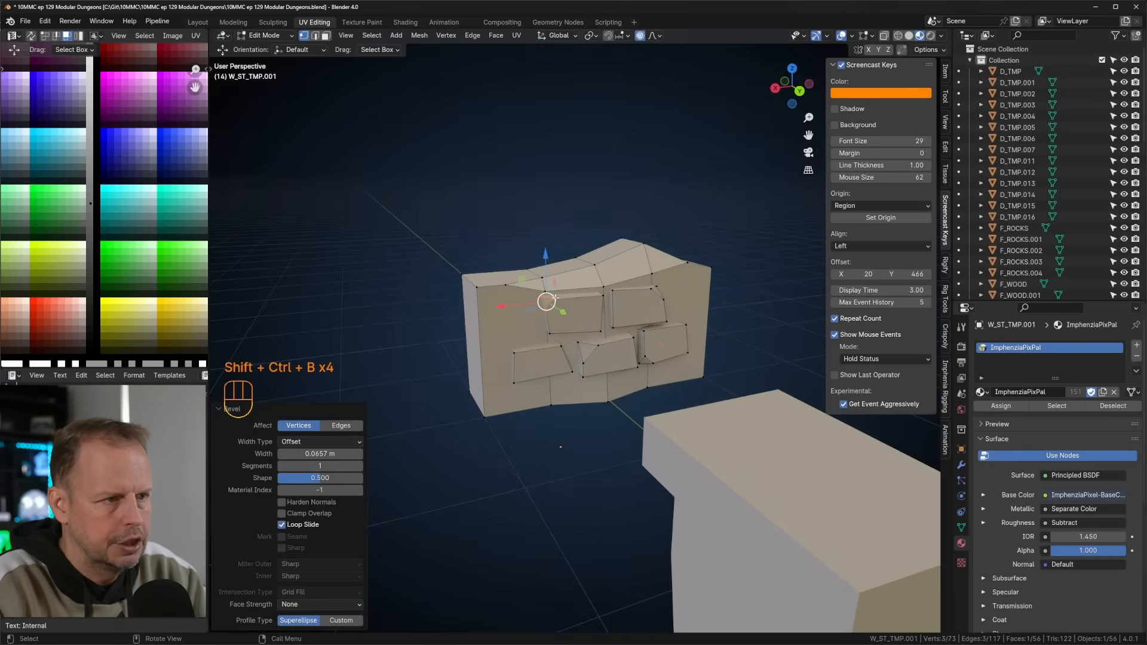
Slide the two bevel vertices at the upper-left brick's top-left corner along their edges to widen the cut.
{"action": "left_click", "coordinate": [552, 300]}
{"action": "key", "text": "g"}
{"action": "key", "text": "g"}
{"action": "left_click", "coordinate": [621, 307]}
{"action": "left_click", "coordinate": [546, 310]}
{"action": "key", "text": "g"}
{"action": "key", "text": "g"}
{"action": "left_click", "coordinate": [547, 317]}
Slide the lower-left brick's top-left vertex along its edge and nudge it into place.
{"action": "left_click", "coordinate": [514, 353]}
{"action": "key", "text": "g"}
{"action": "key", "text": "g"}
{"action": "left_click", "coordinate": [529, 358]}
{"action": "key", "text": "g"}
{"action": "left_click", "coordinate": [530, 358]}
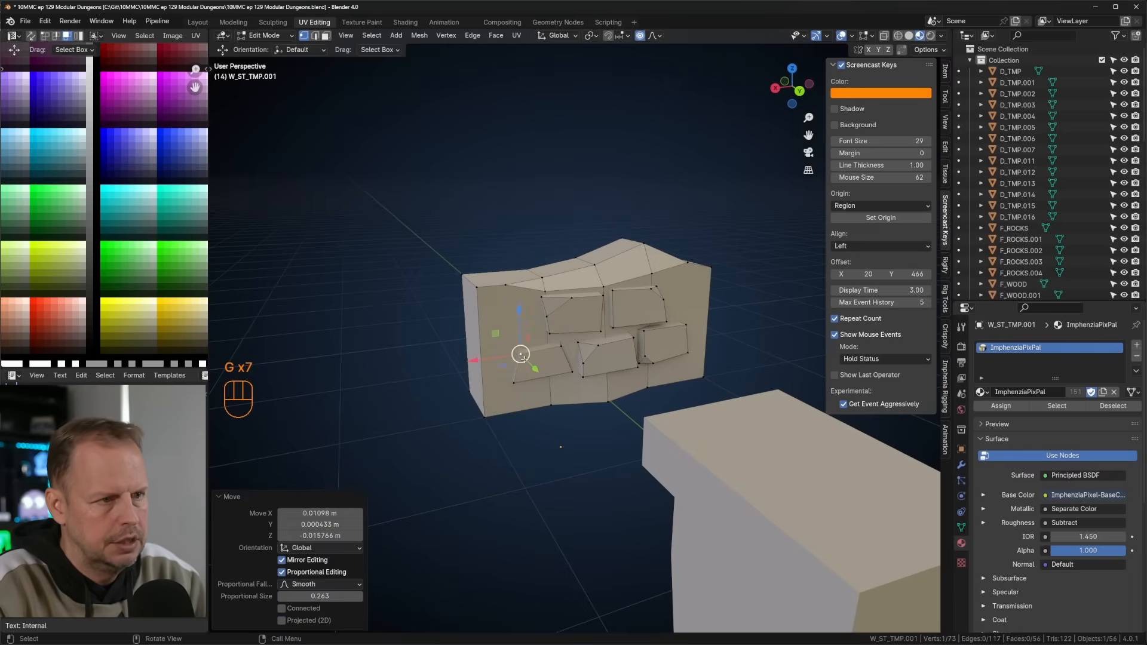
Select all five front bricks and move their UVs to another shade on the palette's grey strip.
{"action": "key", "text": "3"}
{"action": "left_click", "coordinate": [548, 365]}
{"action": "key", "text": "l"}
{"action": "key", "text": "l"}
{"action": "key", "text": "l"}
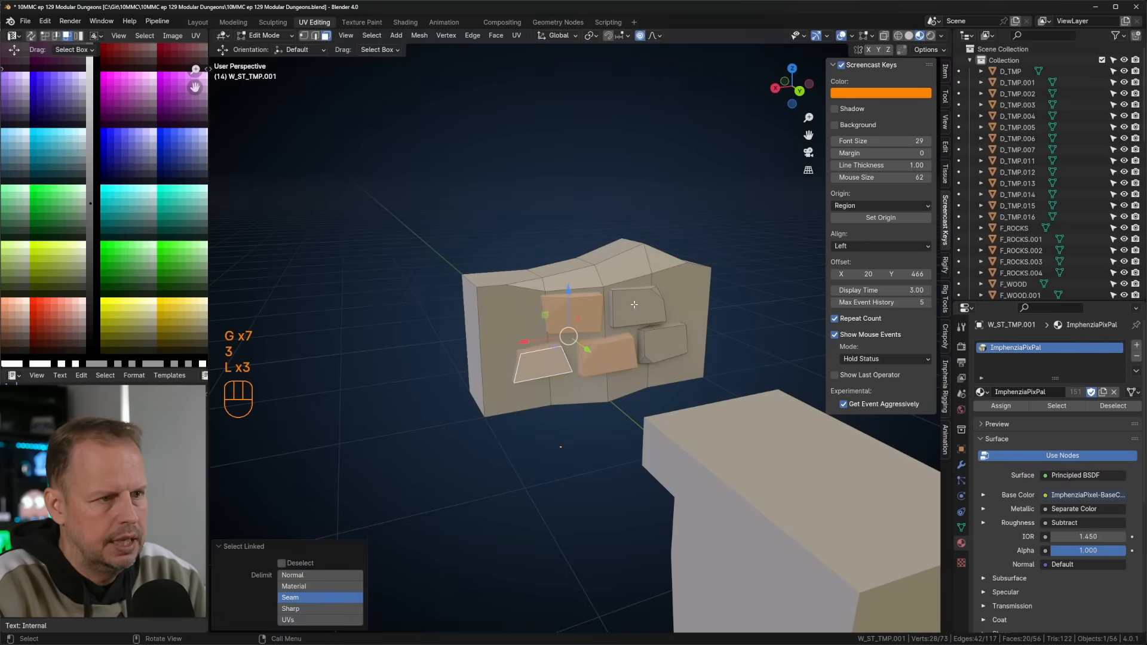
{"action": "key", "text": "l"}
{"action": "key", "text": "l"}
{"action": "key", "text": "a"}
{"action": "key", "text": "g"}
{"action": "left_click", "coordinate": [133, 196]}
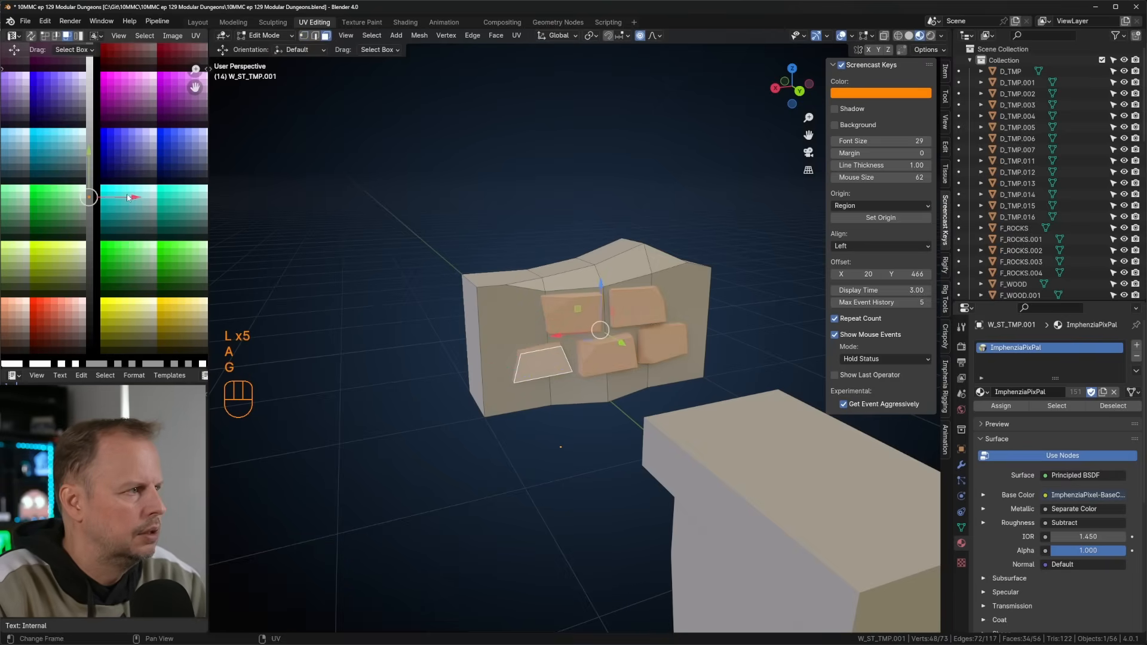
In top view, duplicate the five bricks towards the wall's back, turn proportional editing off, and rotate the copies about 180 degrees.
{"action": "key", "text": "Tab"}
{"action": "scroll", "coordinate": [656, 297], "scroll_direction": "down", "scroll_amount": 3}
{"action": "middle_click_drag", "start_coordinate": [696, 292], "coordinate": [591, 316]}
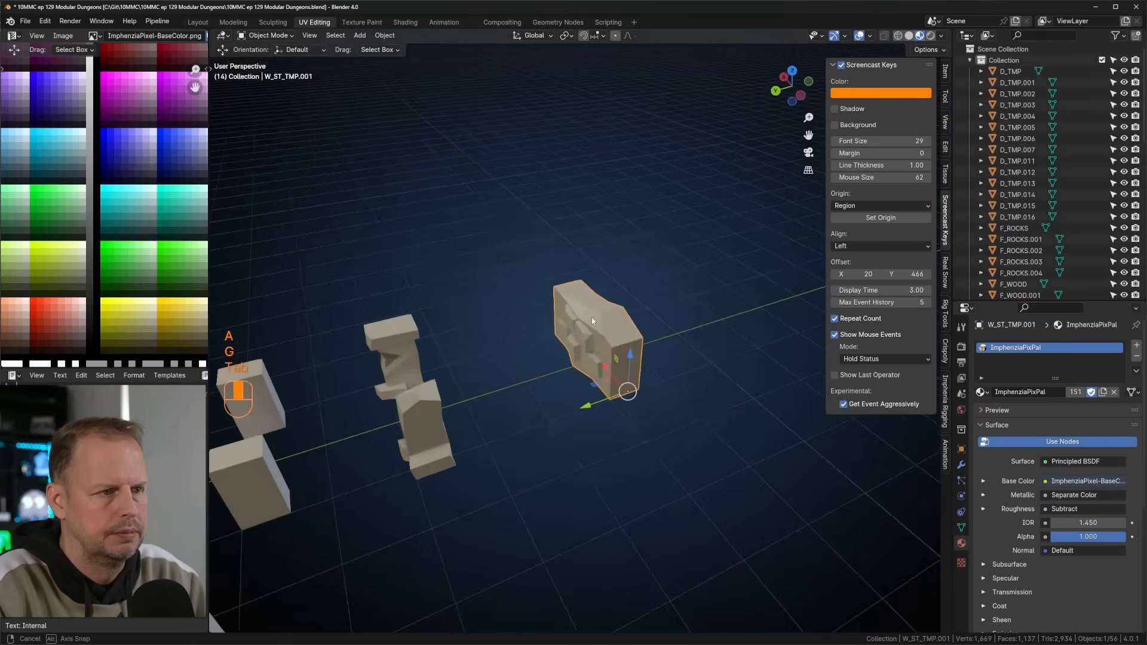
{"action": "key", "text": "Tab"}
{"action": "key", "text": "KP_7"}
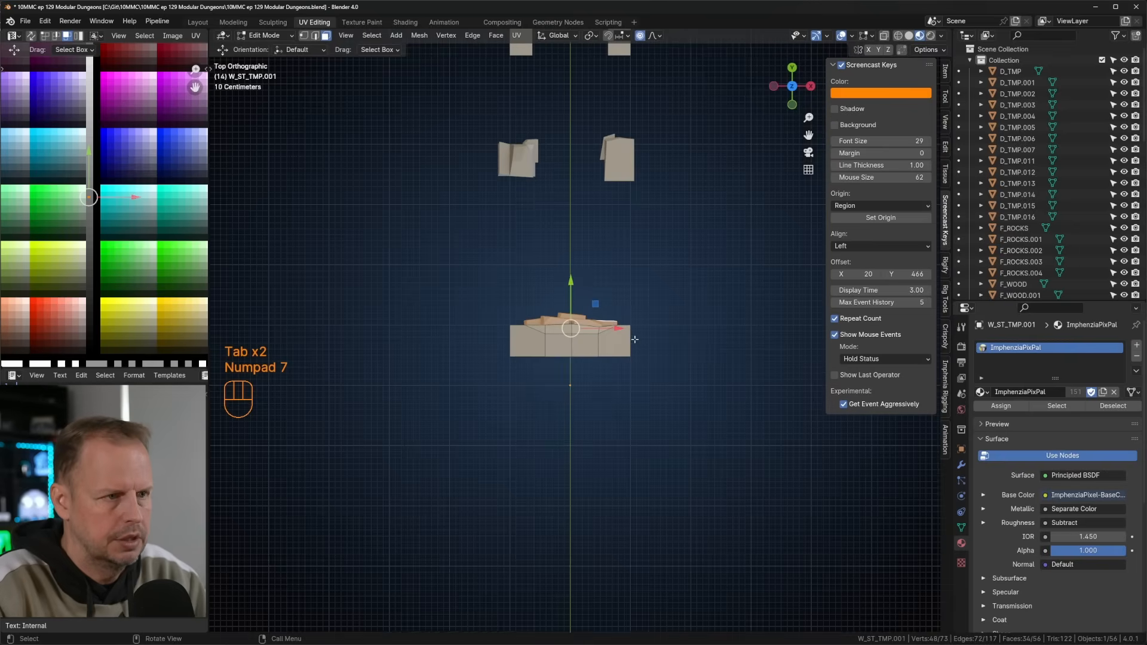
{"action": "key", "text": "shift+d"}
{"action": "left_click", "coordinate": [572, 359]}
{"action": "key", "text": "r"}
{"action": "key", "text": "o"}
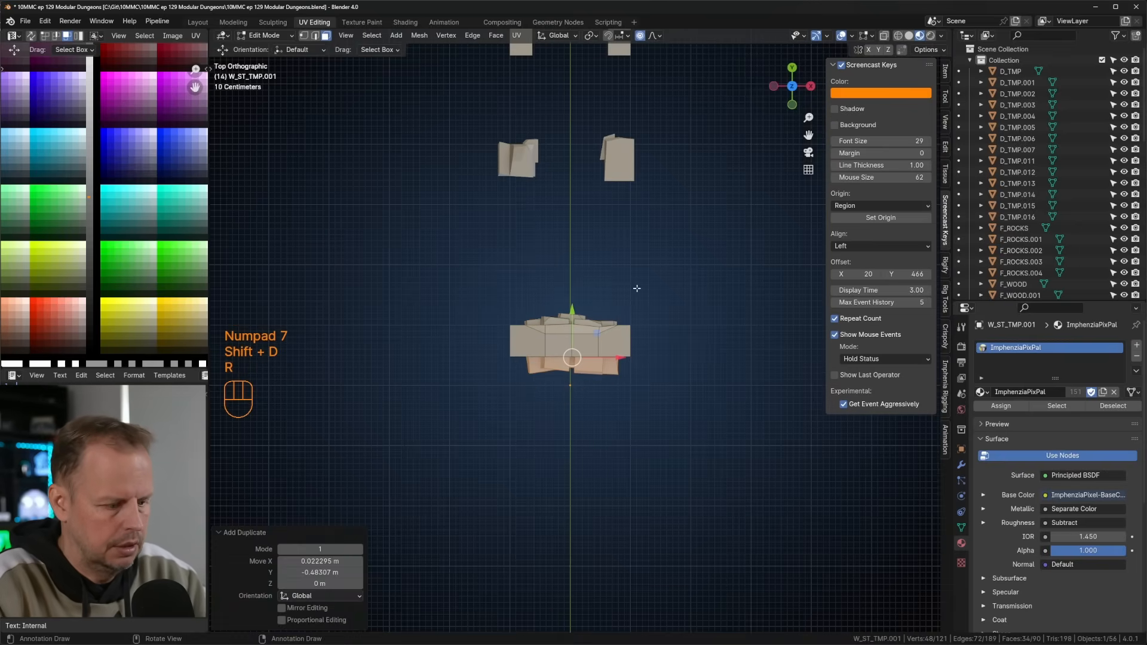
{"action": "key", "text": "r"}
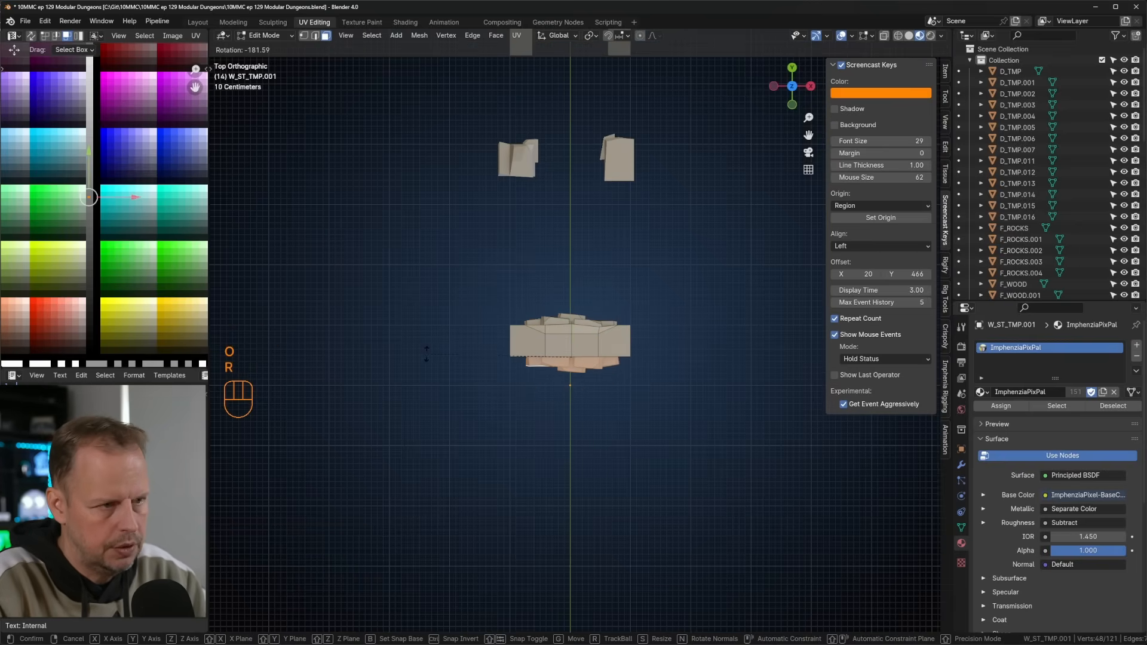
{"action": "left_click", "coordinate": [424, 359]}
Align the duplicated bricks with the wall's back face and adjust their height.
{"action": "key", "text": "g"}
{"action": "left_click", "coordinate": [696, 358]}
{"action": "middle_click_drag", "start_coordinate": [698, 359], "coordinate": [660, 260]}
{"action": "scroll", "coordinate": [700, 266], "scroll_direction": "up", "scroll_amount": 3}
{"action": "key", "text": "g"}
{"action": "left_click", "coordinate": [645, 248]}
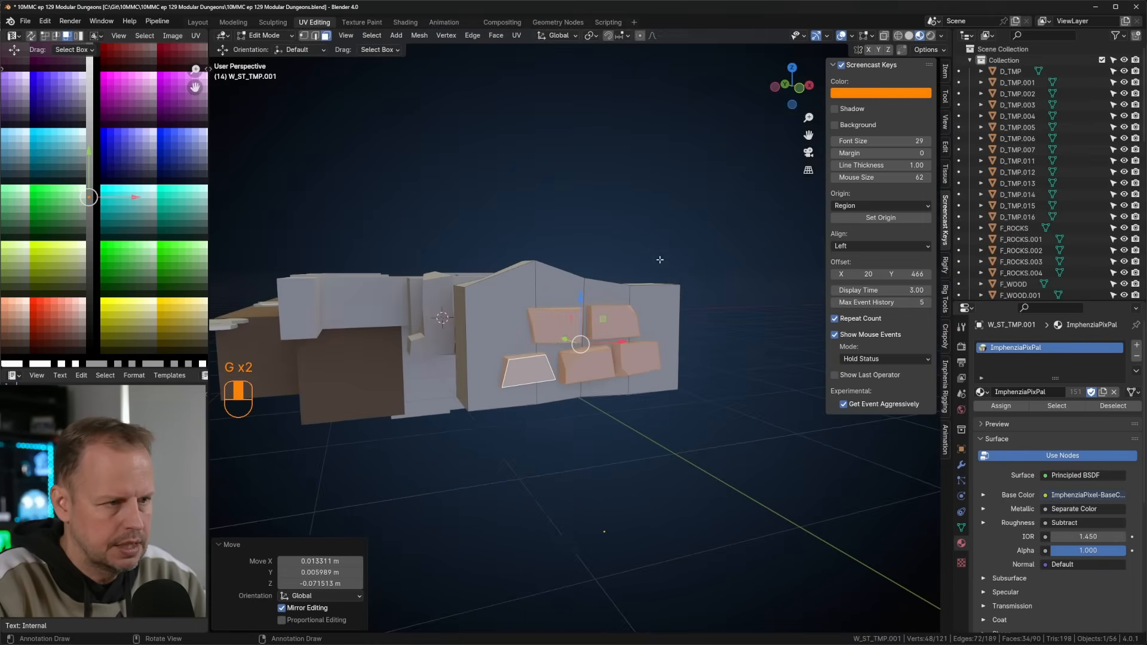
Scale, rotate and reposition the upper-left brick on the wall's back face.
{"action": "left_click", "coordinate": [545, 323]}
{"action": "key", "text": "l"}
{"action": "middle_click_drag", "start_coordinate": [640, 322], "coordinate": [624, 297]}
{"action": "key", "text": "s"}
{"action": "left_click", "coordinate": [635, 296]}
{"action": "key", "text": "g"}
{"action": "left_click", "coordinate": [628, 294]}
{"action": "key", "text": "r"}
{"action": "left_click", "coordinate": [623, 274]}
{"action": "key", "text": "g"}
{"action": "left_click", "coordinate": [620, 275]}
Shift the upper-right brick on the back face, and rotate and reposition the lower middle brick.
{"action": "left_click", "coordinate": [608, 308]}
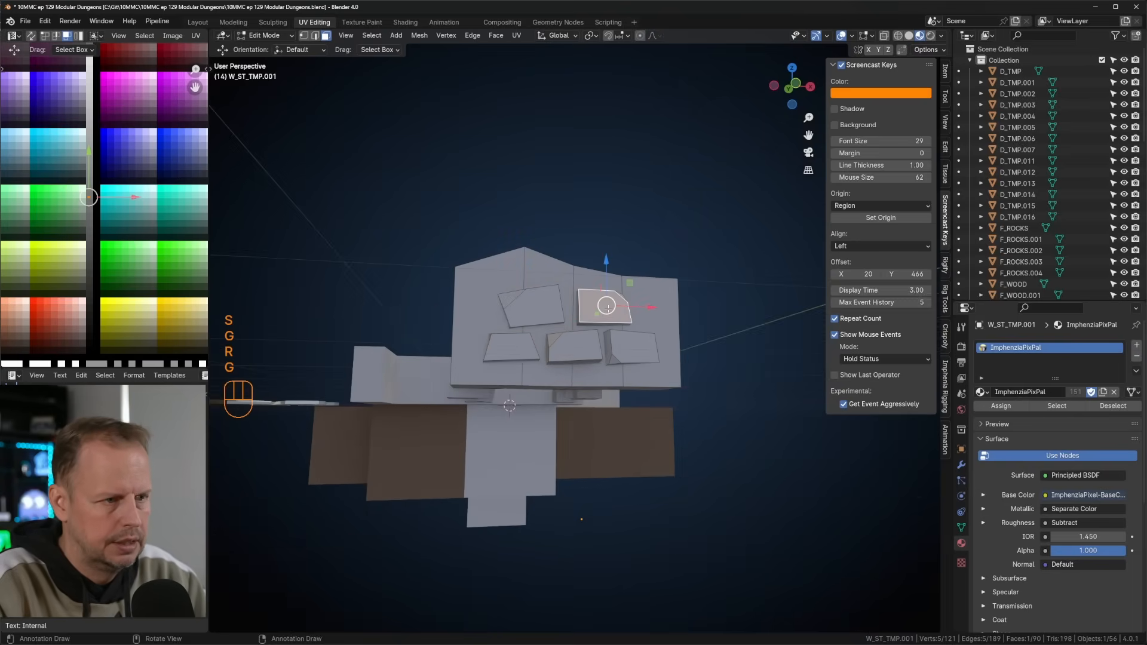
{"action": "key", "text": "l"}
{"action": "key", "text": "g"}
{"action": "left_click", "coordinate": [599, 345]}
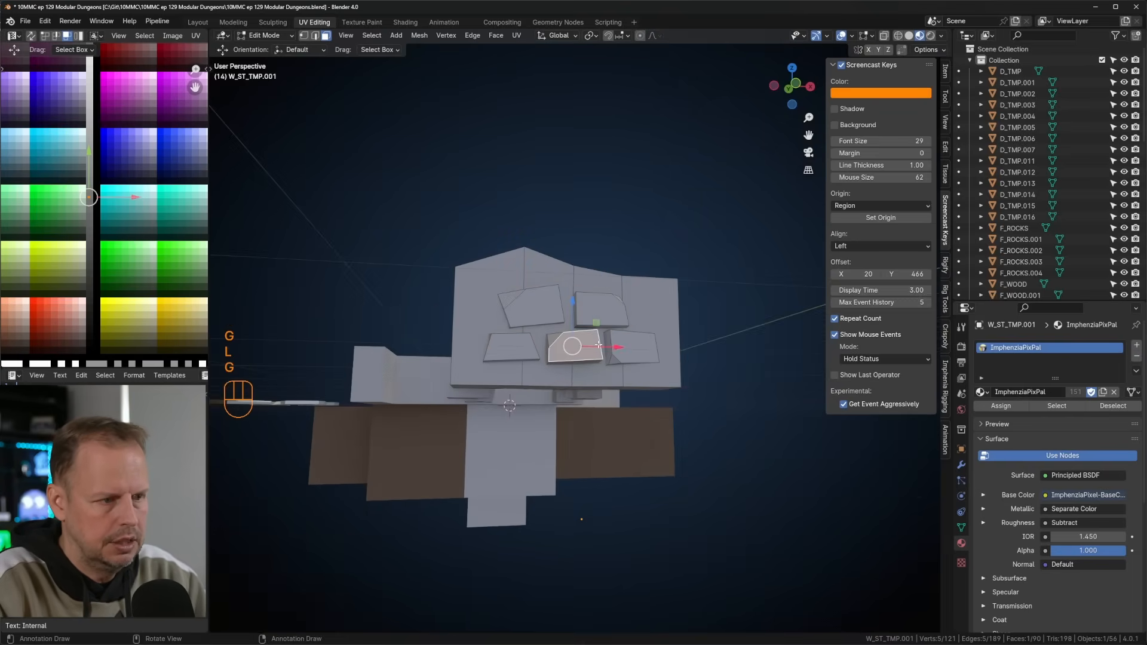
{"action": "key", "text": "r"}
{"action": "left_click", "coordinate": [634, 369]}
{"action": "key", "text": "g"}
{"action": "left_click", "coordinate": [625, 370]}
Rotate and reposition the lower-left brick on the wall's back face.
{"action": "left_click", "coordinate": [518, 348]}
{"action": "key", "text": "l"}
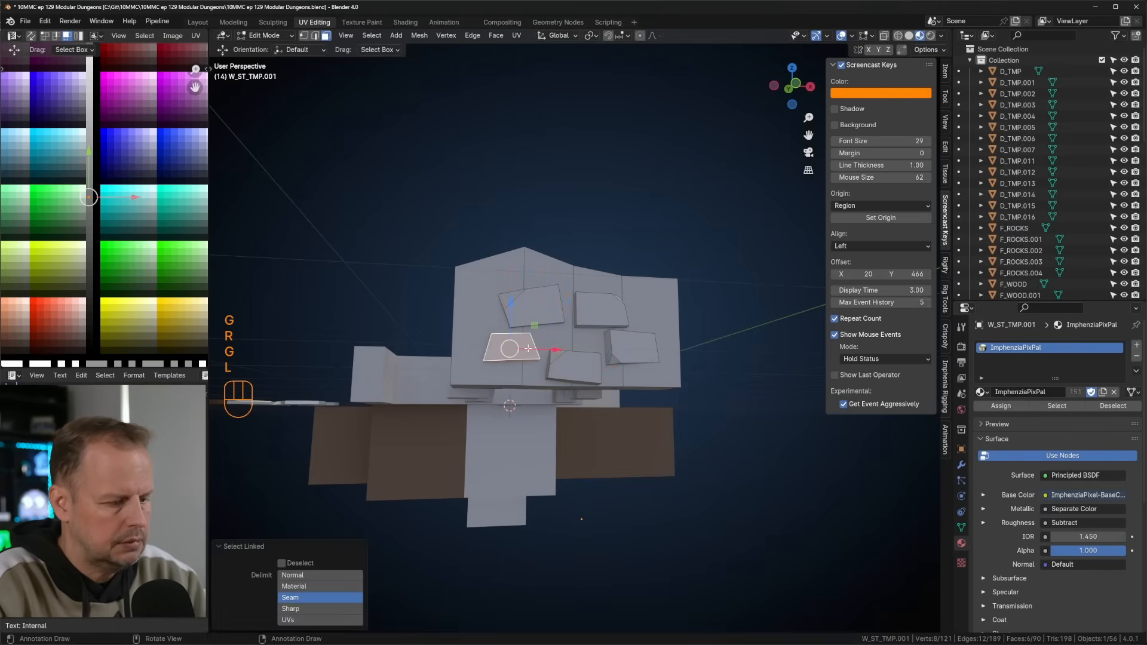
{"action": "key", "text": "r"}
{"action": "left_click", "coordinate": [569, 363]}
{"action": "key", "text": "g"}
{"action": "left_click", "coordinate": [577, 362]}
{"action": "scroll", "coordinate": [684, 335], "scroll_direction": "down", "scroll_amount": 4}
{"action": "middle_click_drag", "start_coordinate": [583, 359], "coordinate": [660, 321]}
{"action": "key", "text": "Tab"}
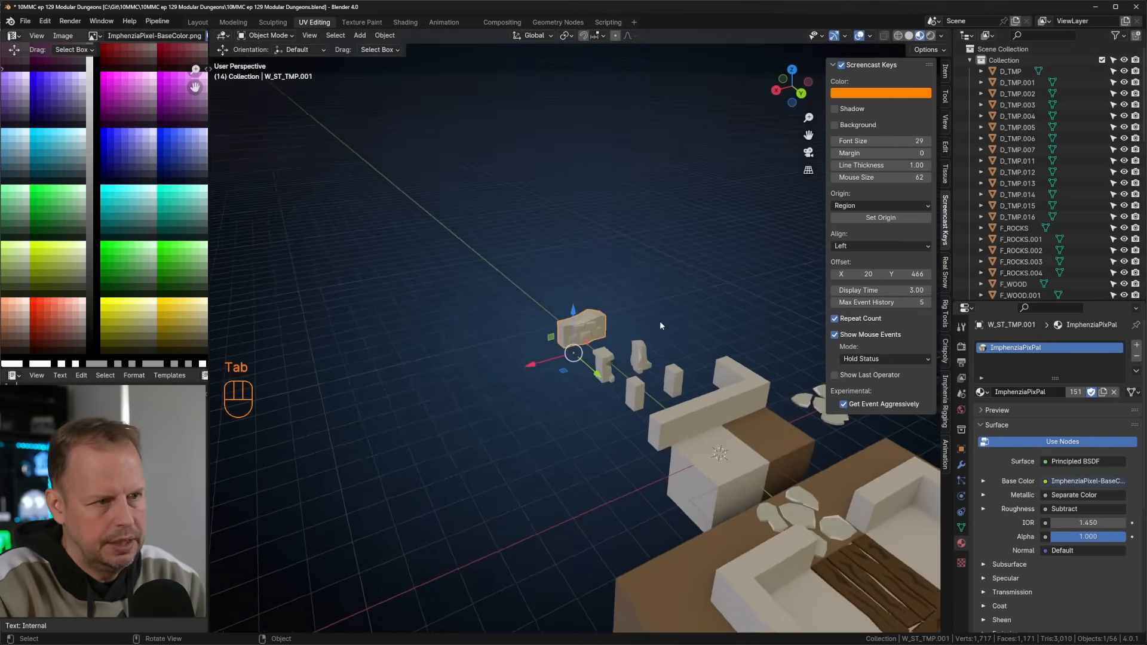
{"action": "scroll", "coordinate": [662, 315], "scroll_direction": "up", "scroll_amount": 3}
{"action": "key", "text": "Tab"}
{"action": "scroll", "coordinate": [645, 329], "scroll_direction": "up", "scroll_amount": 2}
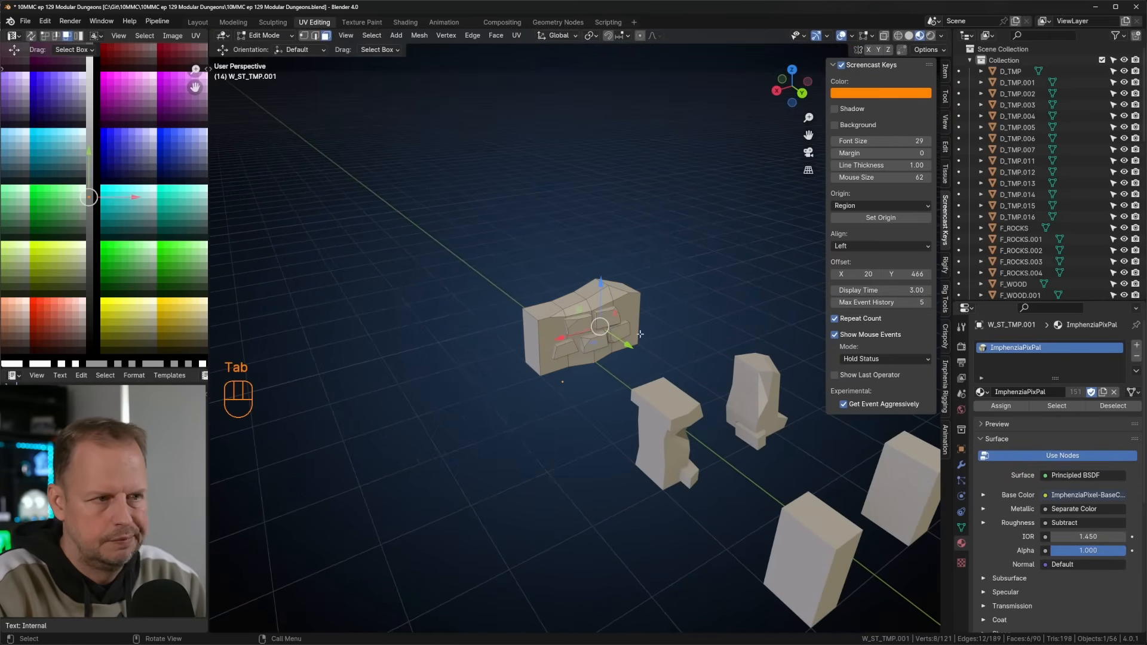
Duplicate the outer-corner wall template and move the copy -7 m along Y, beside the broken wall.
{"action": "scroll", "coordinate": [638, 335], "scroll_direction": "down", "scroll_amount": 4}
{"action": "middle_click_drag", "start_coordinate": [720, 371], "coordinate": [697, 369]}
{"action": "key", "text": "Tab"}
{"action": "key", "text": "Tab"}
{"action": "key", "text": "Tab"}
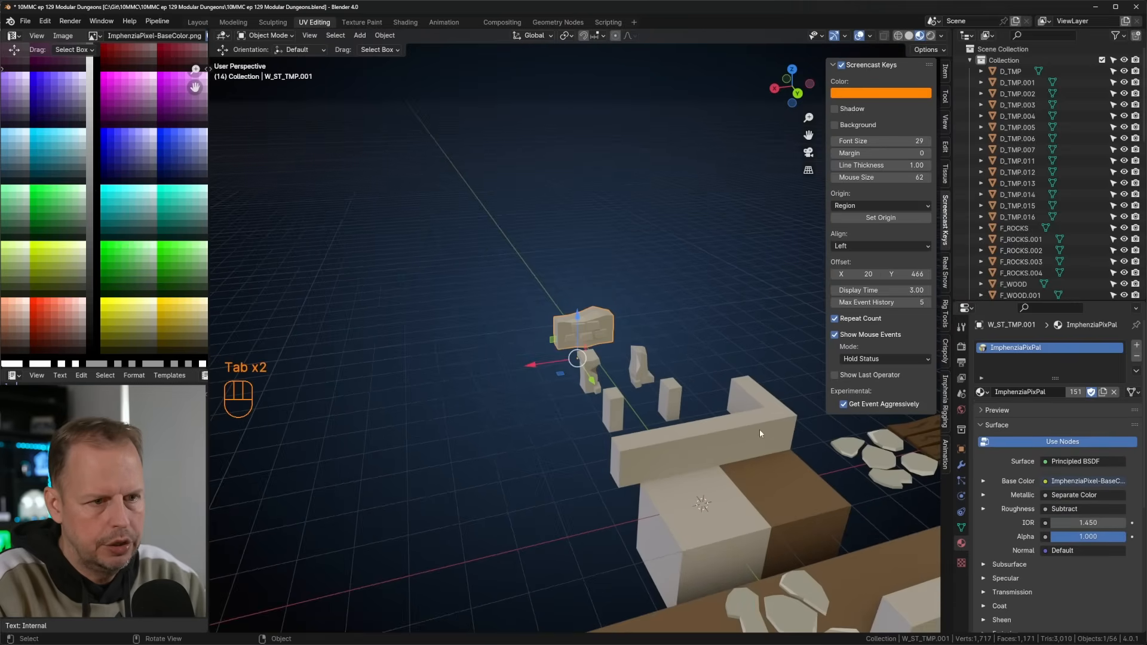
{"action": "left_click", "coordinate": [622, 461]}
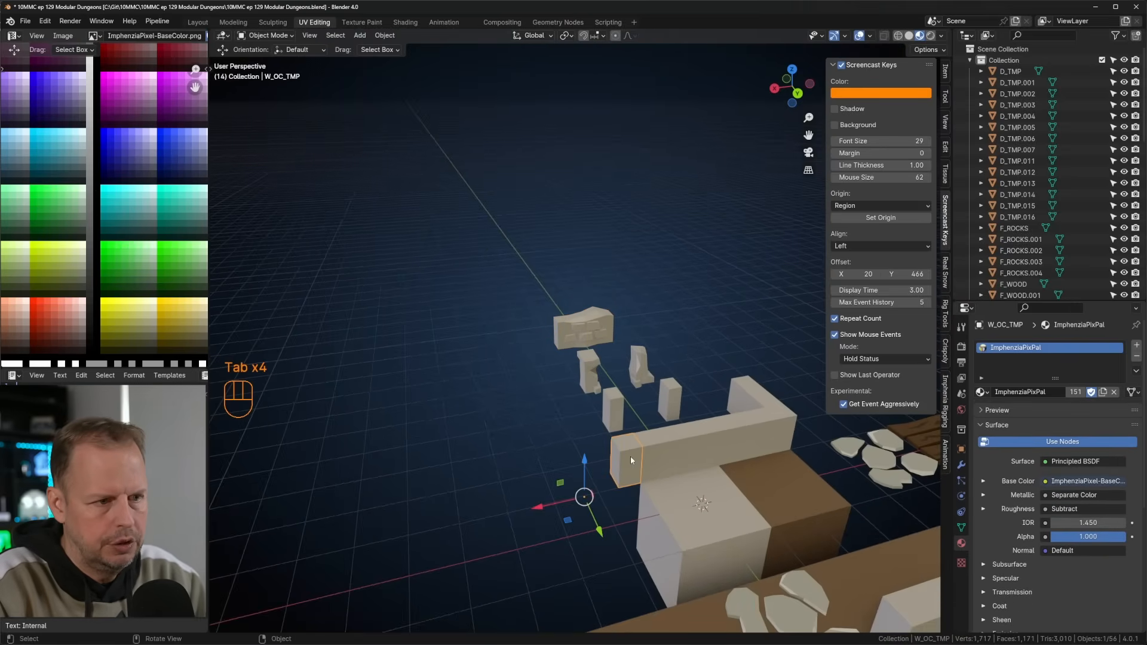
{"action": "key", "text": "shift+d"}
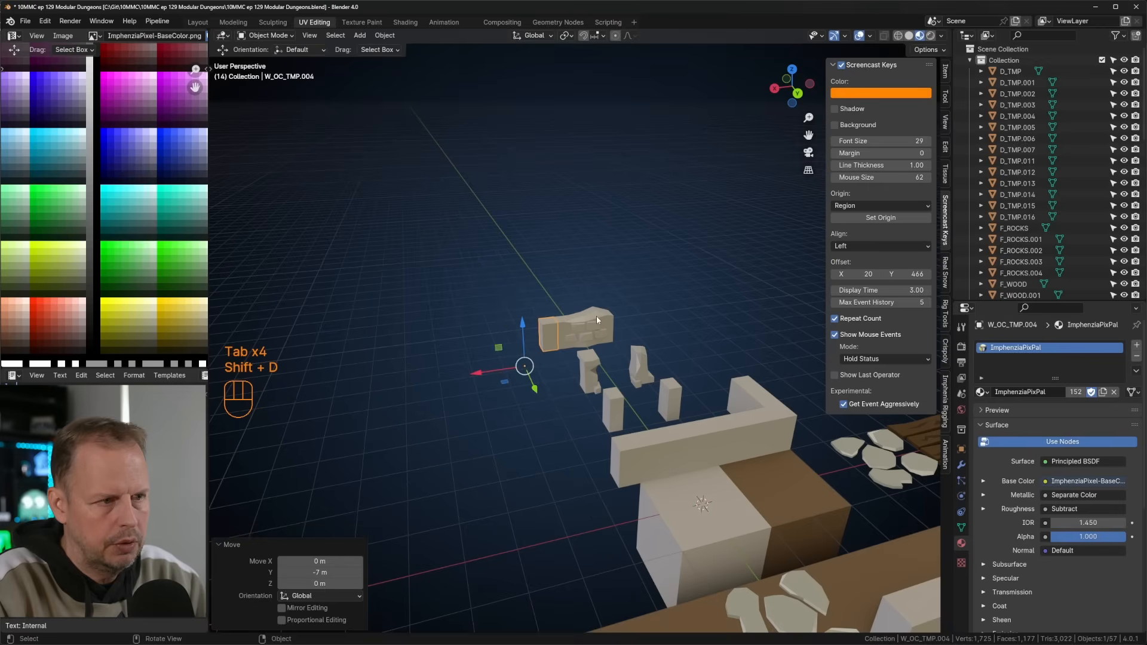
Rename the broken straight wall W_ST_ROCKS_01 and the outer-corner copy W_OC_ROCKS_01.
{"action": "left_click", "coordinate": [597, 316]}
{"action": "key", "text": "F2"}
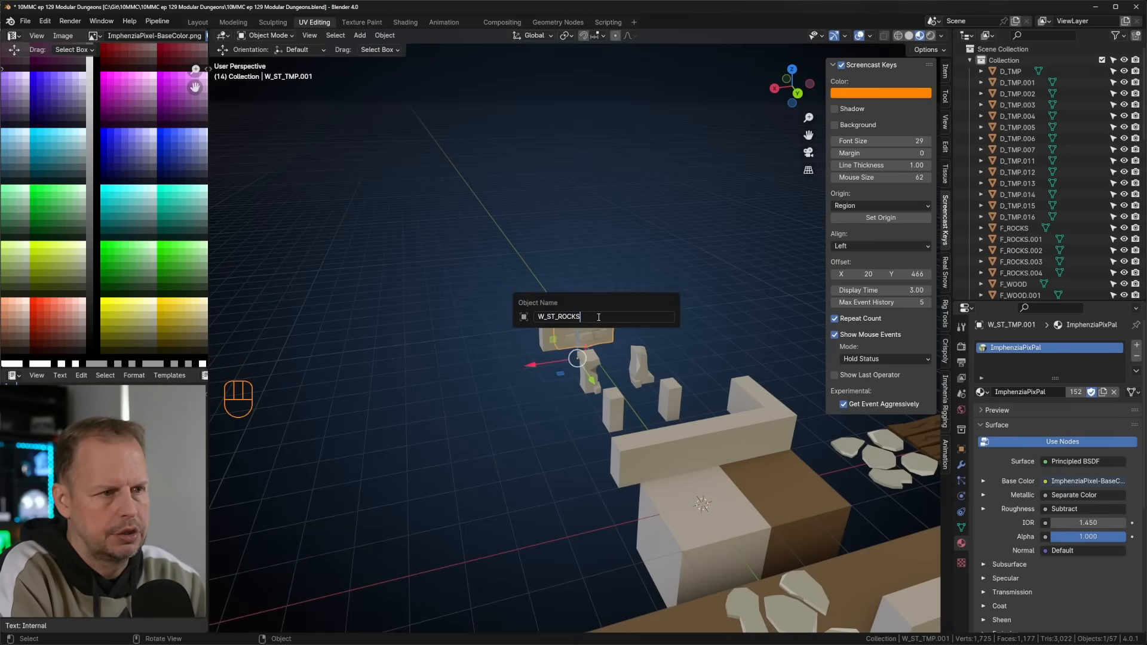
{"action": "key", "text": "Return"}
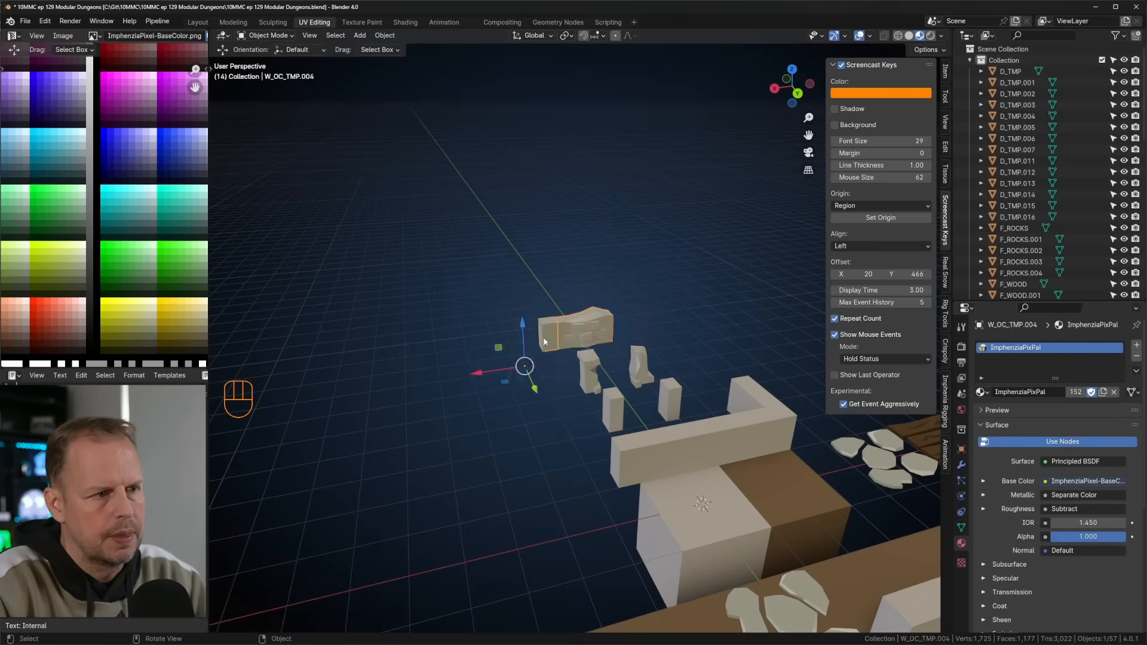
{"action": "left_click", "coordinate": [546, 339]}
{"action": "key", "text": "F2"}
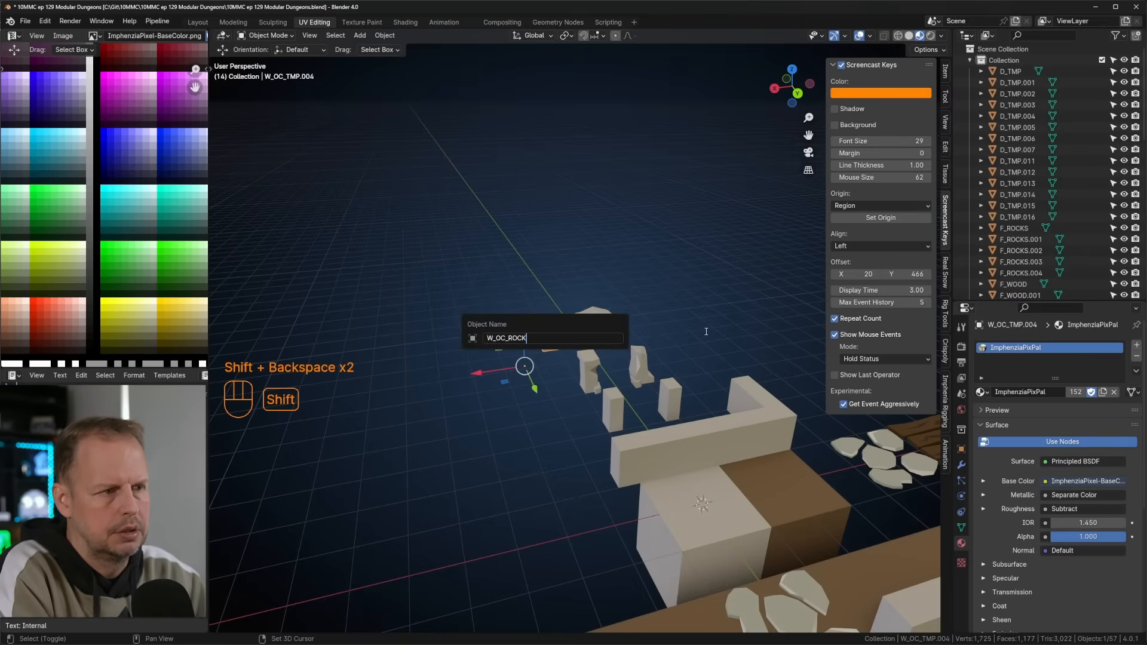
{"action": "type", "text": "01"}
{"action": "key", "text": "Return"}
Duplicate the outer corner's top face slightly lower, scale it to about 1.24 and extrude it about 0.21 m into a cap slab.
{"action": "middle_click_drag", "start_coordinate": [706, 331], "coordinate": [637, 354]}
{"action": "middle_click_drag", "start_coordinate": [637, 354], "coordinate": [522, 285]}
{"action": "key", "text": "Tab"}
{"action": "key", "text": "3"}
{"action": "left_click", "coordinate": [528, 274]}
{"action": "key", "text": "shift+d"}
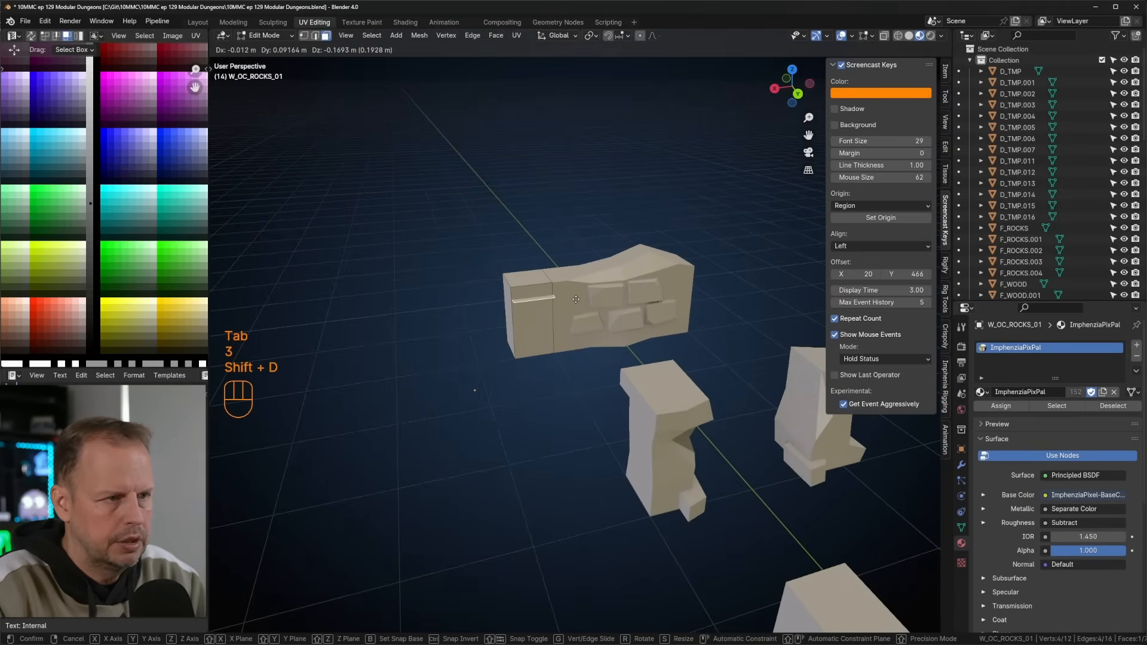
{"action": "right_click", "coordinate": [570, 293]}
{"action": "key", "text": "s"}
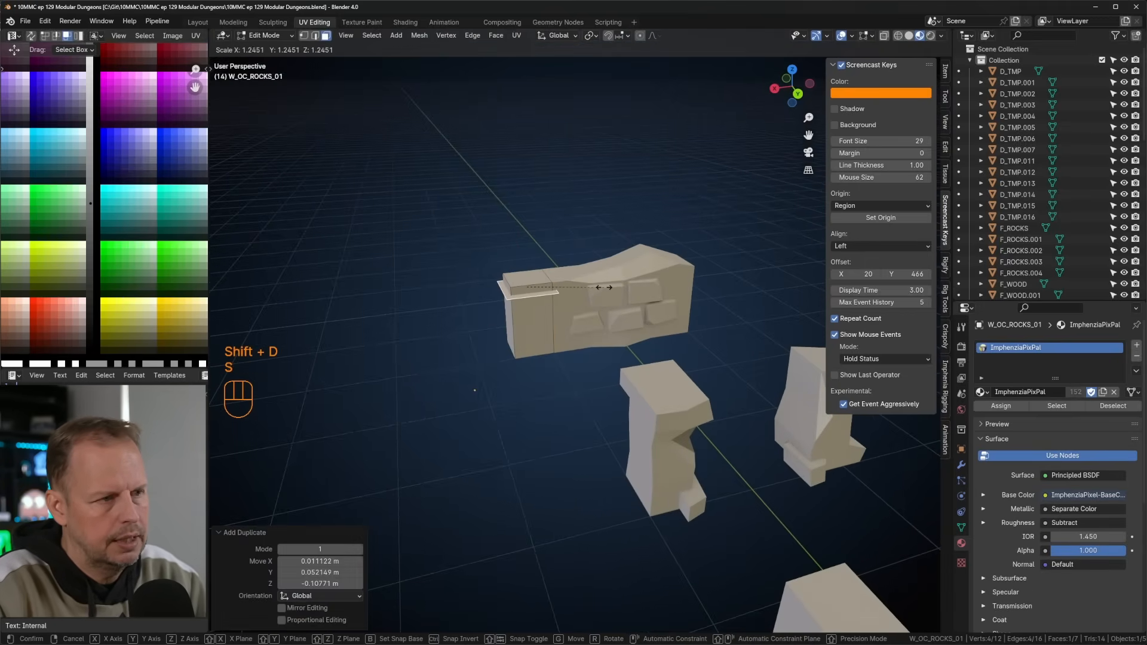
{"action": "left_click", "coordinate": [602, 288]}
{"action": "key", "text": "e"}
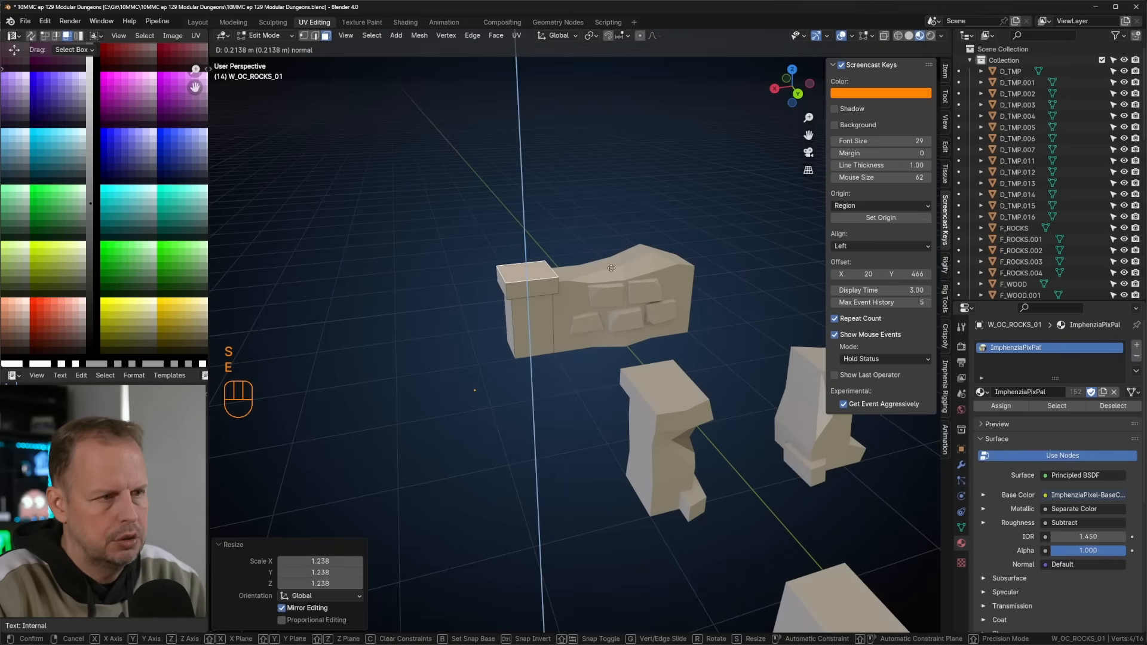
{"action": "left_click", "coordinate": [611, 266]}
Duplicate the cap slab down to the foot of the corner pillar and shift the copy about -0.07 m along Y.
{"action": "key", "text": "l"}
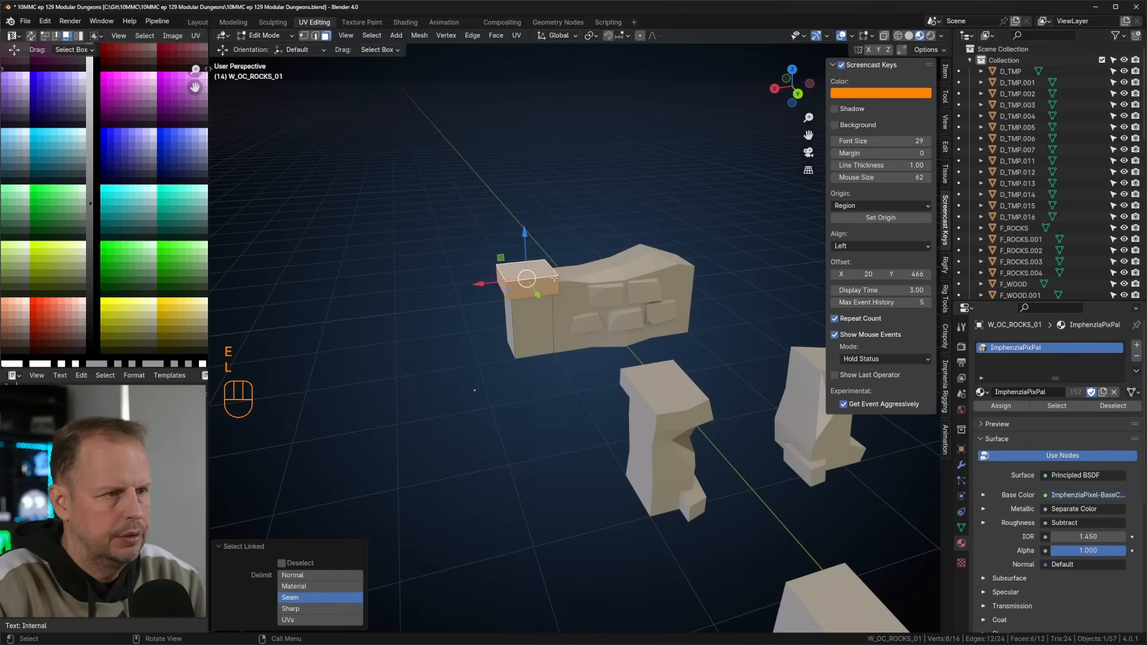
{"action": "key", "text": "shift+d"}
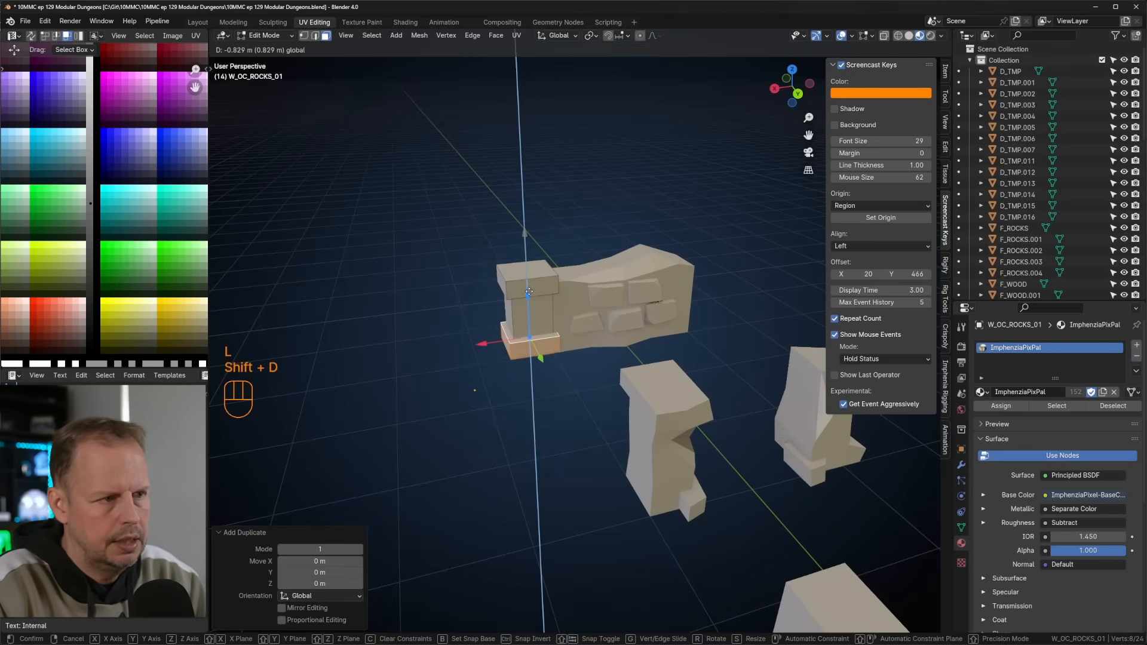
{"action": "left_click", "coordinate": [531, 296]}
{"action": "middle_click_drag", "start_coordinate": [532, 296], "coordinate": [619, 365]}
{"action": "key", "text": "g"}
{"action": "key", "text": "y"}
{"action": "left_click_drag", "start_coordinate": [615, 366], "coordinate": [616, 366]}
Reposition an edge of the outer corner's cap slab to make its outline irregular.
{"action": "middle_click_drag", "start_coordinate": [613, 329], "coordinate": [669, 350]}
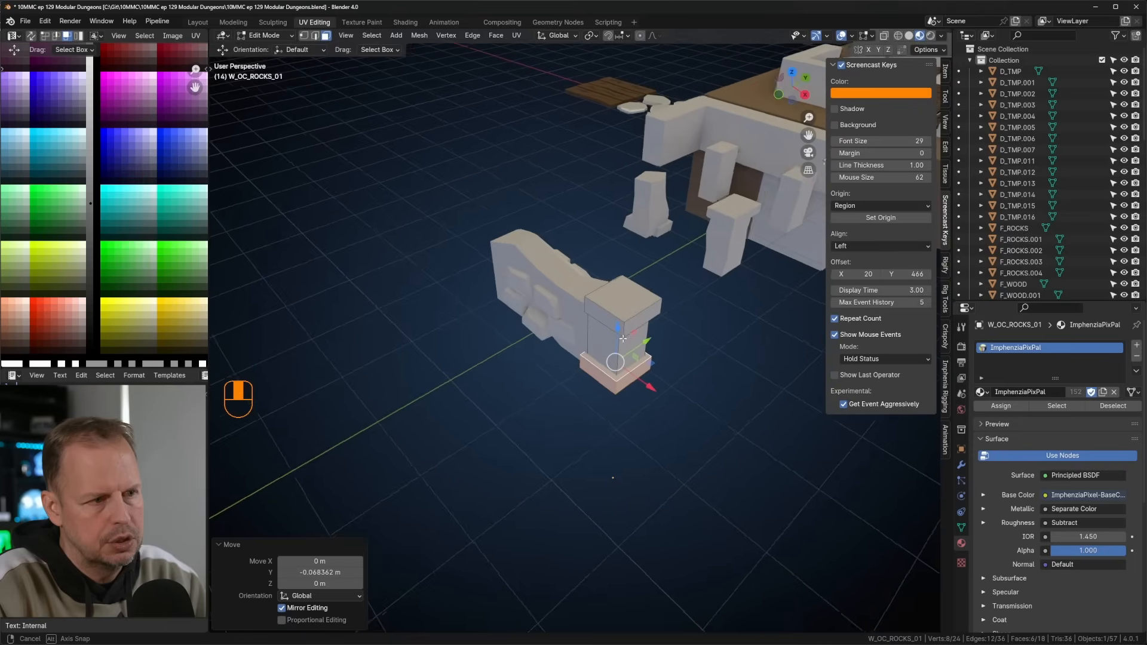
{"action": "scroll", "coordinate": [669, 317], "scroll_direction": "up", "scroll_amount": 2}
{"action": "middle_click_drag", "start_coordinate": [668, 307], "coordinate": [669, 278]}
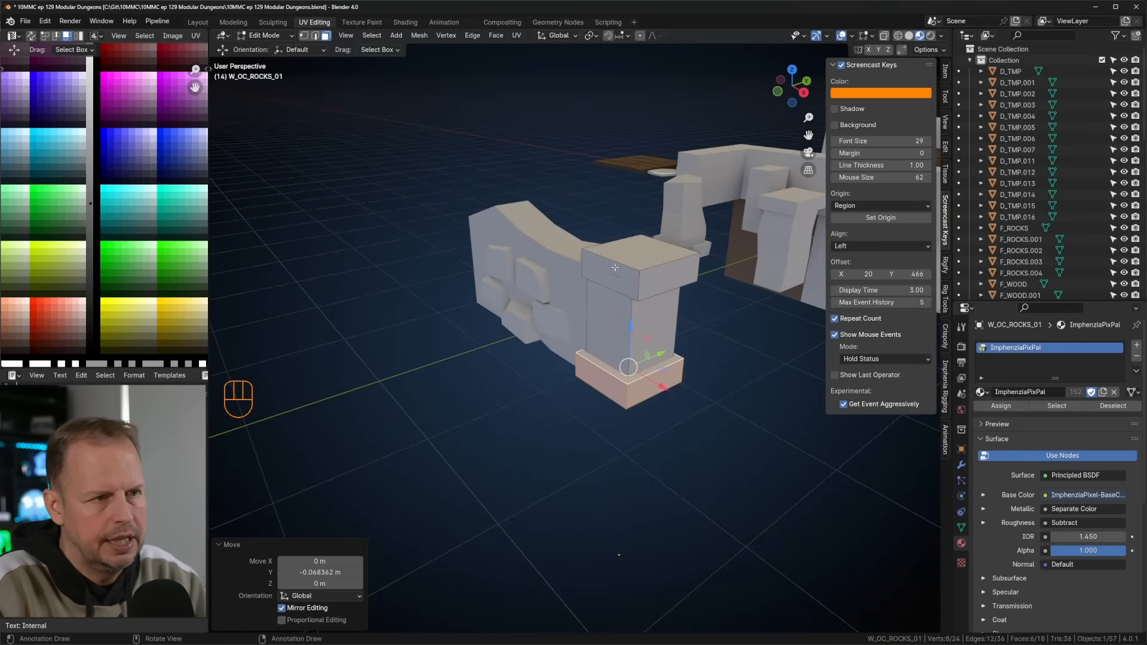
{"action": "middle_click_drag", "start_coordinate": [596, 339], "coordinate": [663, 361]}
{"action": "key", "text": "2"}
{"action": "left_click", "coordinate": [620, 258]}
{"action": "middle_click_drag", "start_coordinate": [621, 260], "coordinate": [530, 254]}
{"action": "key", "text": "g"}
{"action": "left_click", "coordinate": [657, 263]}
Add a loop cut to the outer-corner piece and rotate it about Z.
{"action": "key", "text": "ctrl+r"}
{"action": "left_click", "coordinate": [562, 292]}
{"action": "key", "text": "r"}
{"action": "key", "text": "z"}
{"action": "left_click", "coordinate": [526, 278]}
Reposition two vertices of the outer corner's cap slab to roughen its shape.
{"action": "key", "text": "1"}
{"action": "left_click", "coordinate": [529, 251]}
{"action": "key", "text": "g"}
{"action": "left_click", "coordinate": [528, 252]}
{"action": "left_click", "coordinate": [491, 255]}
{"action": "key", "text": "g"}
{"action": "left_click", "coordinate": [493, 257]}
Bevel the outer corner edge of the cap slab, and bevel the base block's corner edge by about 0.09 m.
{"action": "key", "text": "2"}
{"action": "key", "text": "ctrl+b"}
{"action": "left_click", "coordinate": [479, 249]}
{"action": "left_click", "coordinate": [494, 377]}
{"action": "key", "text": "ctrl+b"}
{"action": "left_click", "coordinate": [528, 372]}
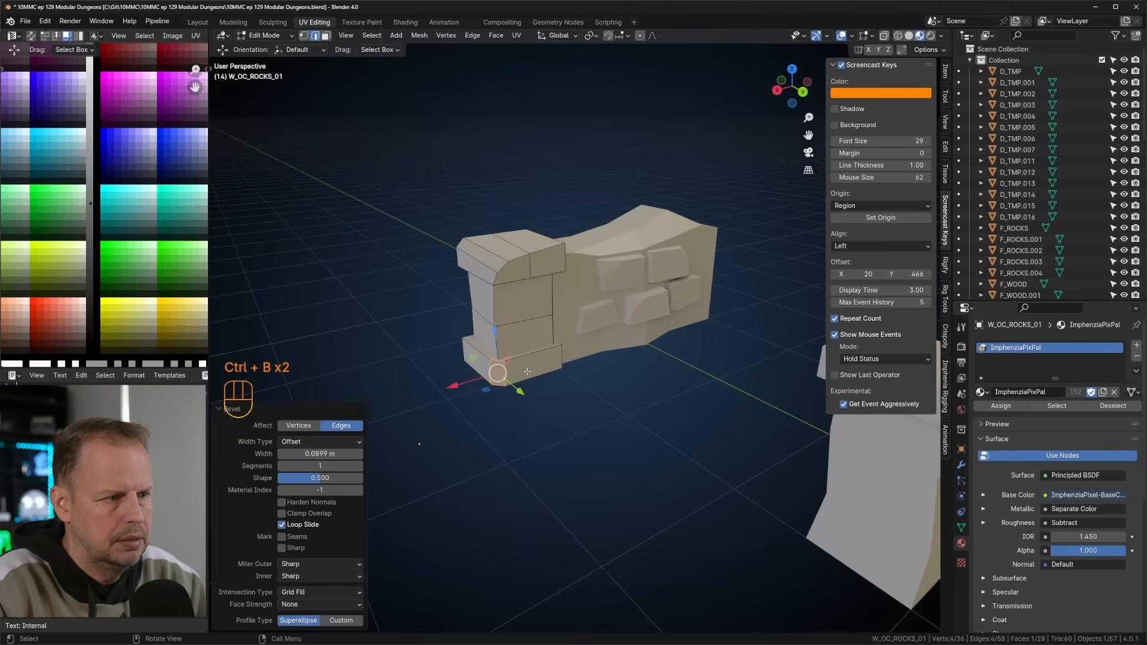
Turn on X-ray and shift the base block's bevelled corner edge slightly along X.
{"action": "key", "text": "alt+z"}
{"action": "key", "text": "2"}
{"action": "left_click", "coordinate": [500, 371]}
{"action": "middle_click_drag", "start_coordinate": [513, 371], "coordinate": [489, 368]}
{"action": "left_click_drag", "start_coordinate": [441, 374], "coordinate": [450, 374]}
Reposition two vertices of the outer corner's base block to make it uneven.
{"action": "middle_click_drag", "start_coordinate": [450, 375], "coordinate": [604, 355]}
{"action": "key", "text": "1"}
{"action": "left_click", "coordinate": [586, 368]}
{"action": "key", "text": "g"}
{"action": "left_click", "coordinate": [582, 383]}
{"action": "left_click", "coordinate": [562, 349]}
{"action": "key", "text": "g"}
{"action": "left_click", "coordinate": [562, 352]}
Select the whole cap and base blocks and shift their UVs slightly on the colour palette to vary their shade.
{"action": "middle_click_drag", "start_coordinate": [676, 355], "coordinate": [566, 327]}
{"action": "key", "text": "Tab"}
{"action": "scroll", "coordinate": [561, 354], "scroll_direction": "down", "scroll_amount": 4}
{"action": "scroll", "coordinate": [588, 345], "scroll_direction": "up", "scroll_amount": 2}
{"action": "key", "text": "Tab"}
{"action": "key", "text": "Tab"}
{"action": "key", "text": "Tab"}
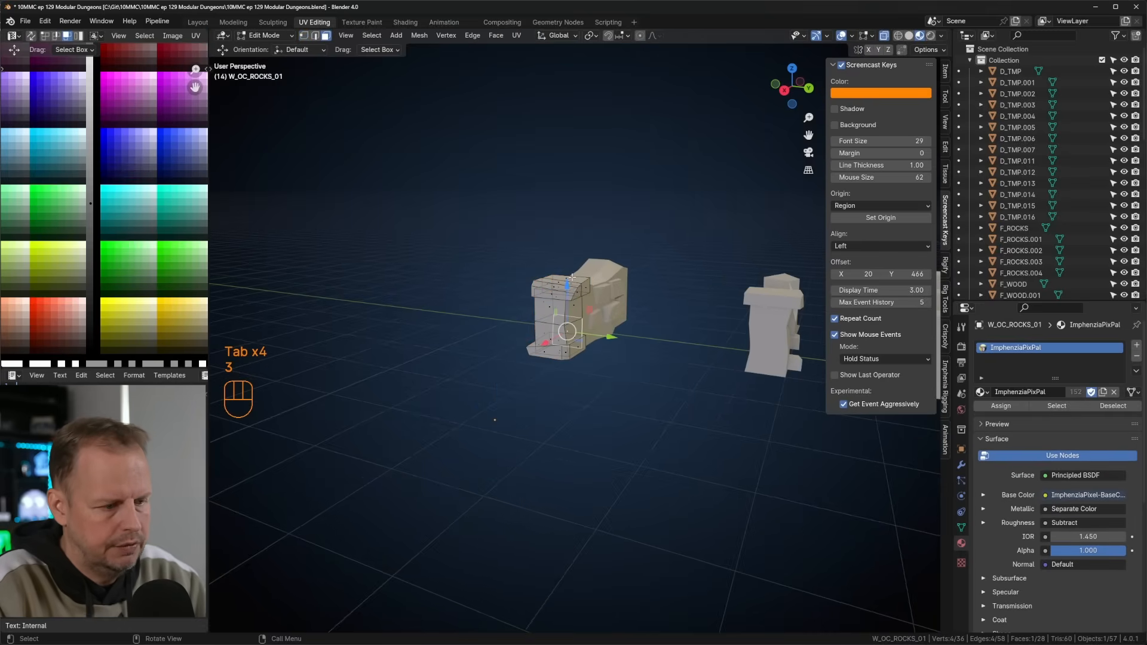
{"action": "key", "text": "l"}
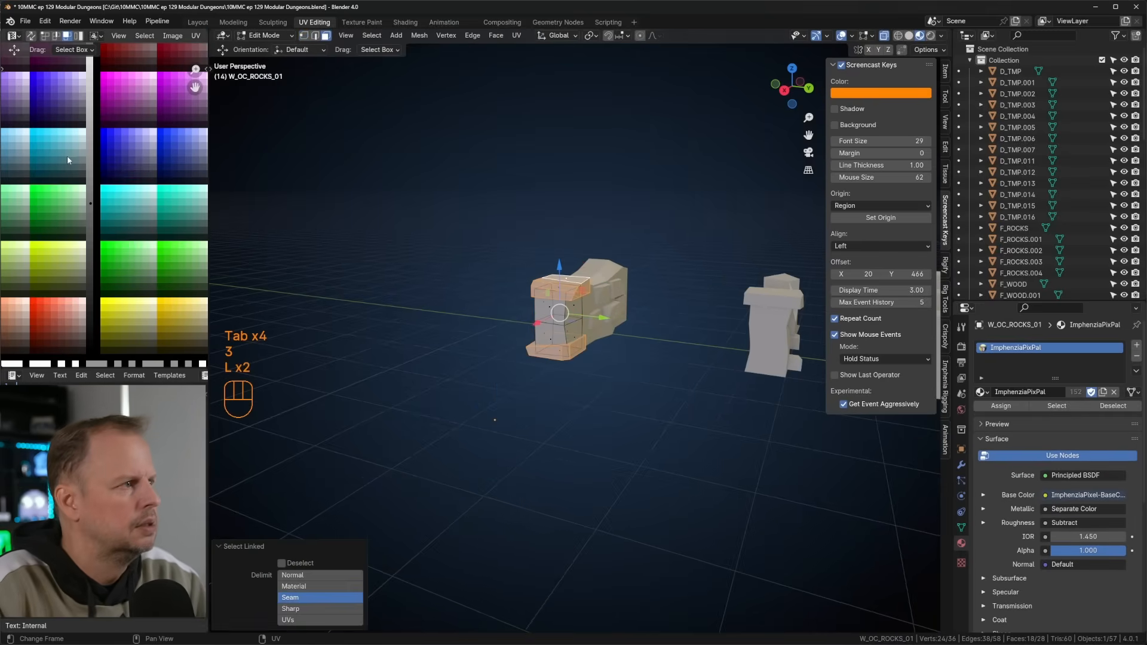
{"action": "key", "text": "a"}
{"action": "key", "text": "g"}
{"action": "left_click", "coordinate": [70, 170]}
{"action": "key", "text": "Tab"}
Duplicate the inner-corner wall template and move the copy -7 m along Y to meet the broken wall.
{"action": "scroll", "coordinate": [609, 295], "scroll_direction": "down", "scroll_amount": 4}
{"action": "middle_click_drag", "start_coordinate": [610, 294], "coordinate": [540, 338]}
{"action": "scroll", "coordinate": [621, 386], "scroll_direction": "down", "scroll_amount": 4}
{"action": "middle_click_drag", "start_coordinate": [640, 420], "coordinate": [538, 295], "text": "shift"}
{"action": "middle_click_drag", "start_coordinate": [538, 295], "coordinate": [582, 337]}
{"action": "scroll", "coordinate": [567, 334], "scroll_direction": "up", "scroll_amount": 2}
{"action": "left_click", "coordinate": [586, 340]}
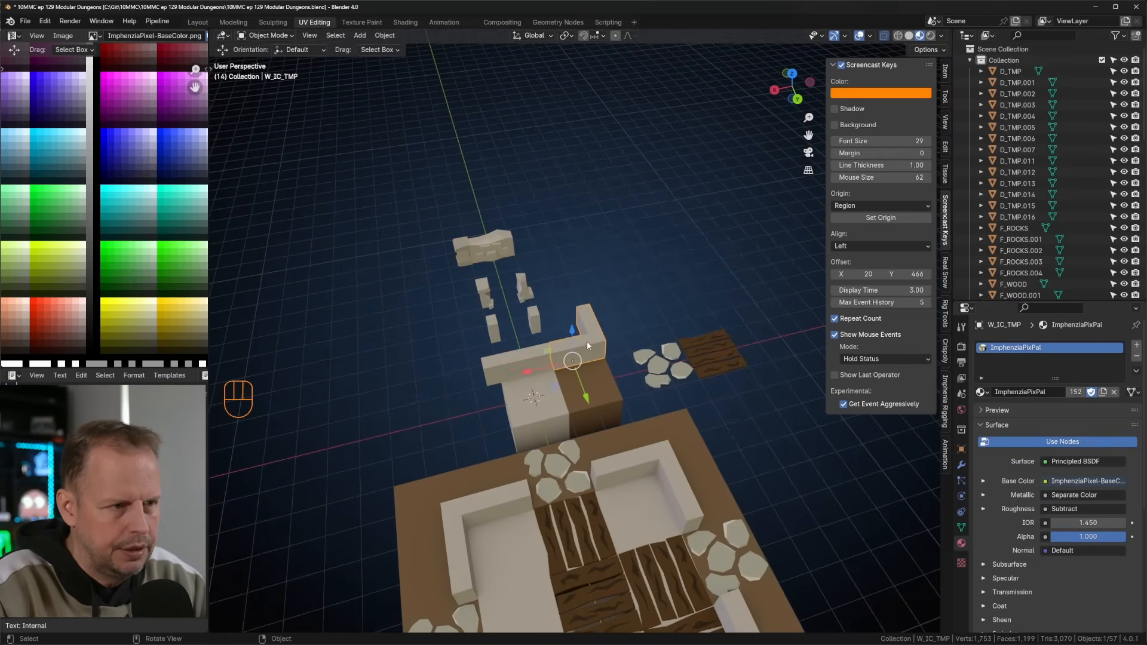
{"action": "key", "text": "shift+d"}
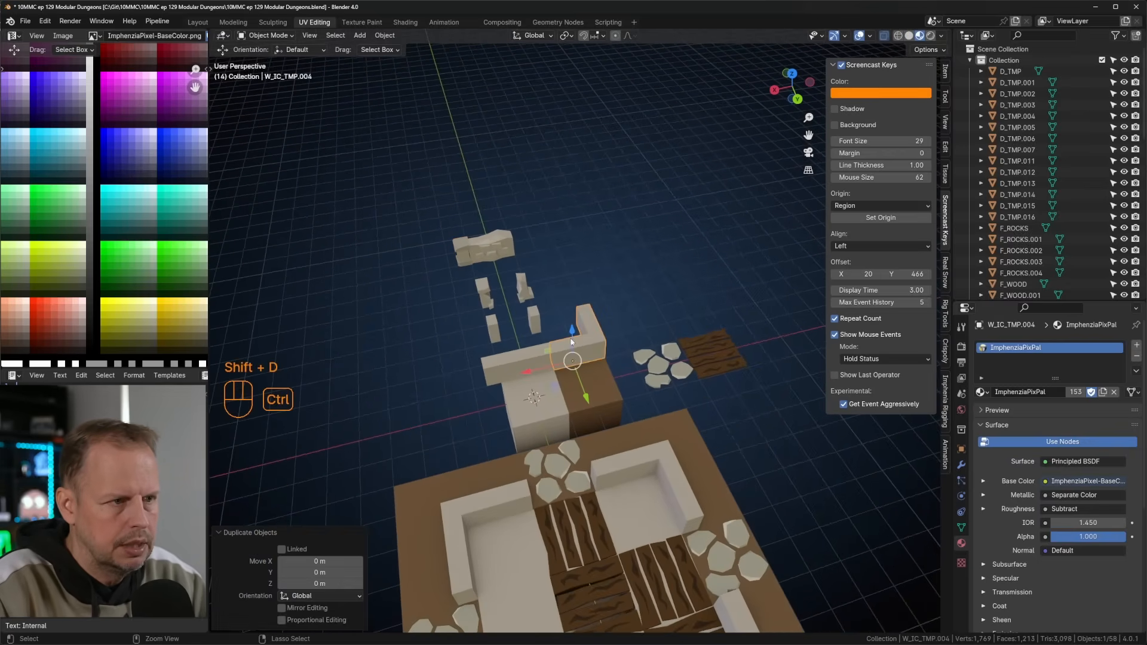
{"action": "left_click", "coordinate": [539, 239]}
Rename the inner-corner copy W_IC_ROCKS_01.
{"action": "key", "text": "F2"}
{"action": "key", "text": "F2"}
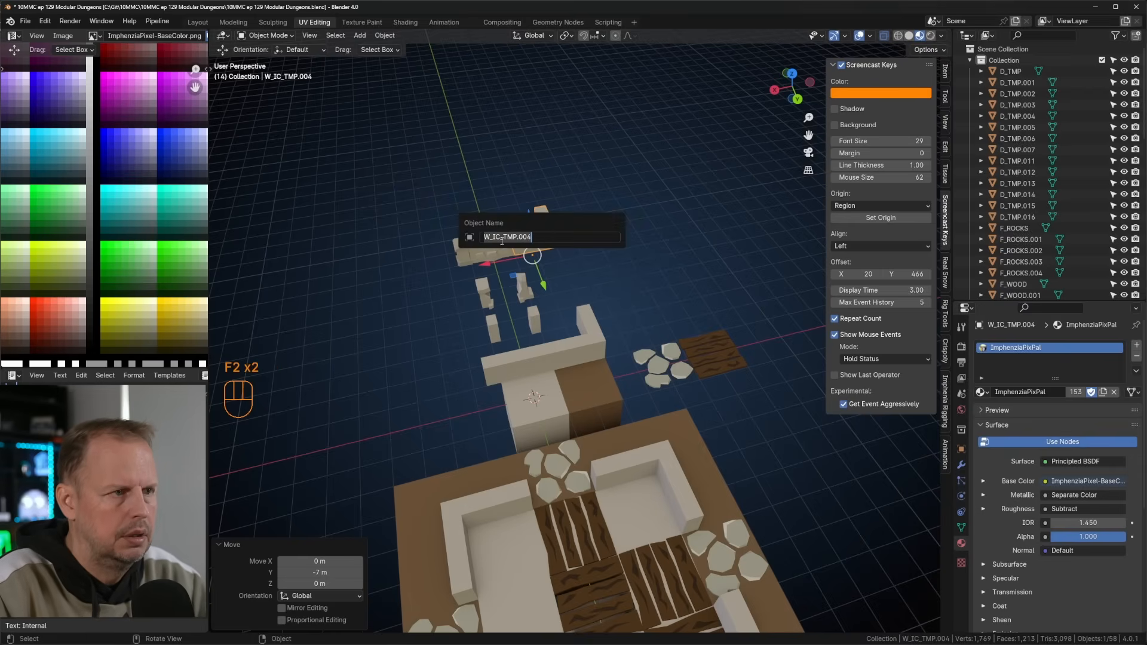
{"action": "type", "text": "W_IC_ROCKS_01"}
{"action": "key", "text": "Return"}
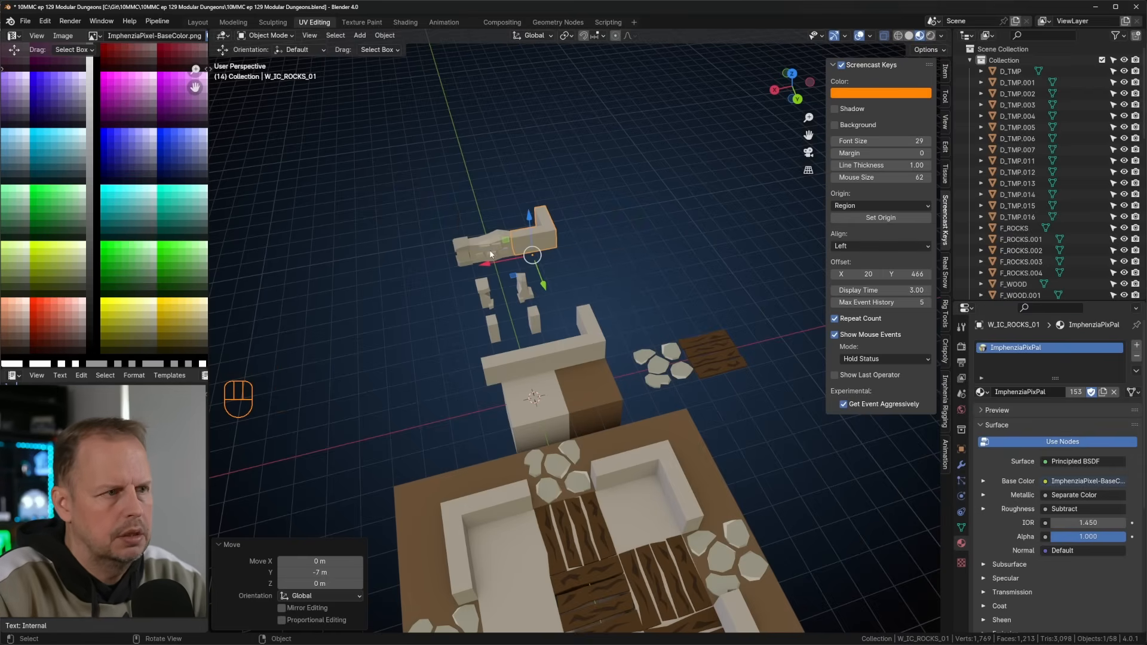
Check the ruined pillar piece's naming and rename the broken straight wall W_ST_RUINS_01.
{"action": "left_click", "coordinate": [490, 254]}
{"action": "key", "text": "F2"}
{"action": "left_click", "coordinate": [521, 291]}
{"action": "key", "text": "F2"}
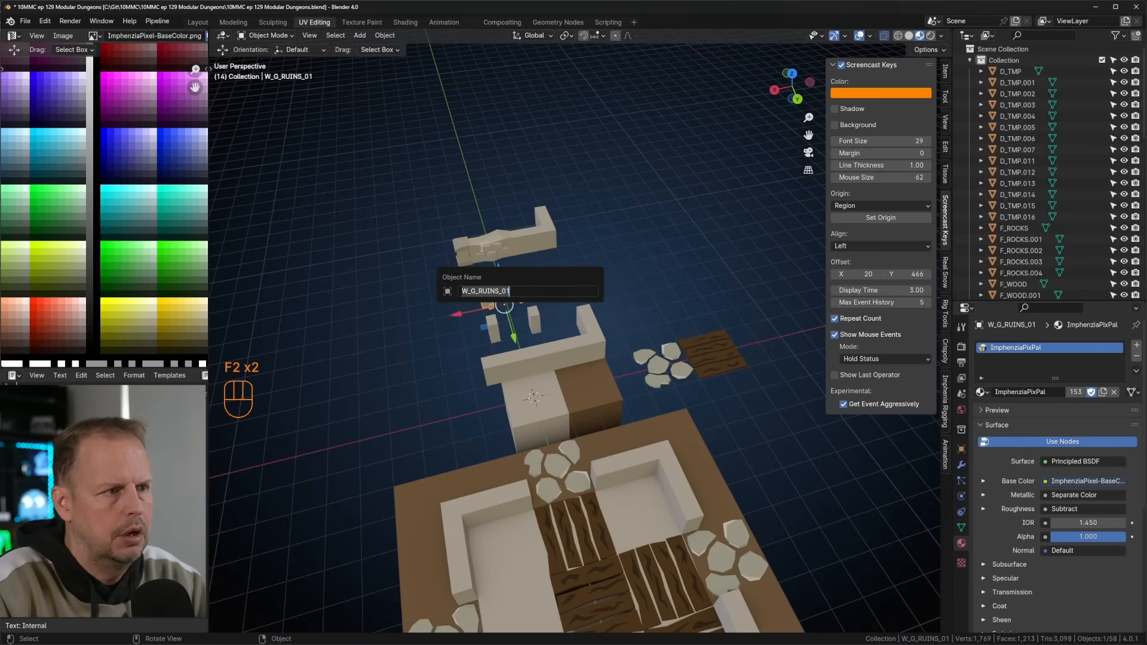
{"action": "left_click", "coordinate": [487, 249]}
{"action": "key", "text": "F2"}
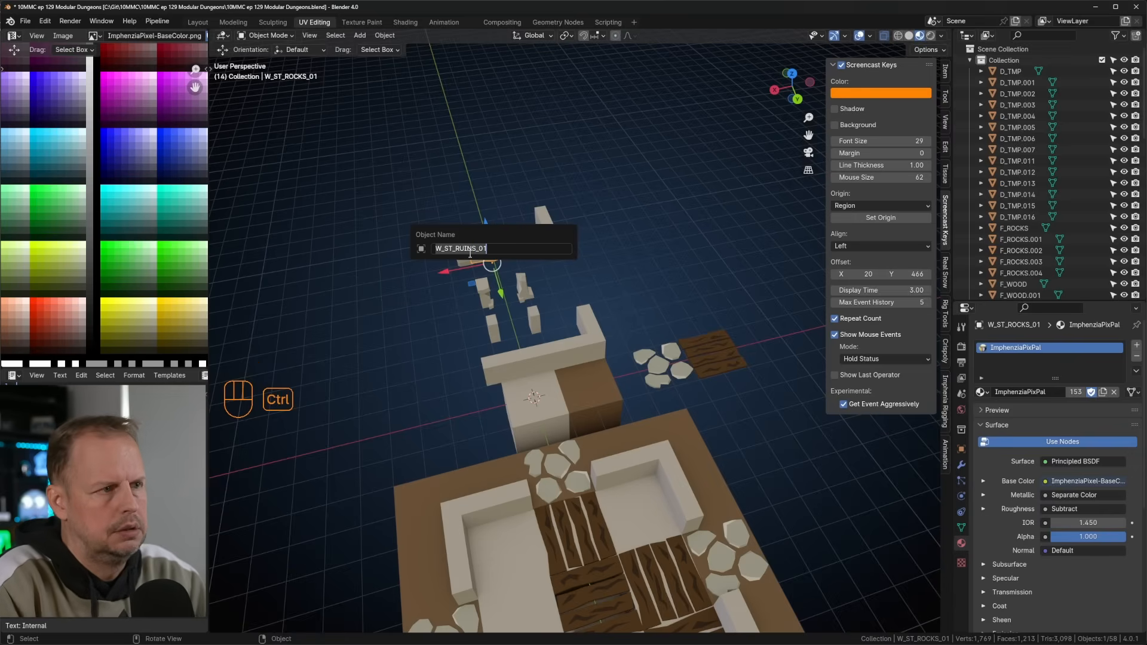
{"action": "key", "text": "Return"}
Rename the outer-corner piece W_OC_RUINS_01 and the inner-corner piece W_IC_RUINS_01.
{"action": "left_click", "coordinate": [453, 268]}
{"action": "key", "text": "F2"}
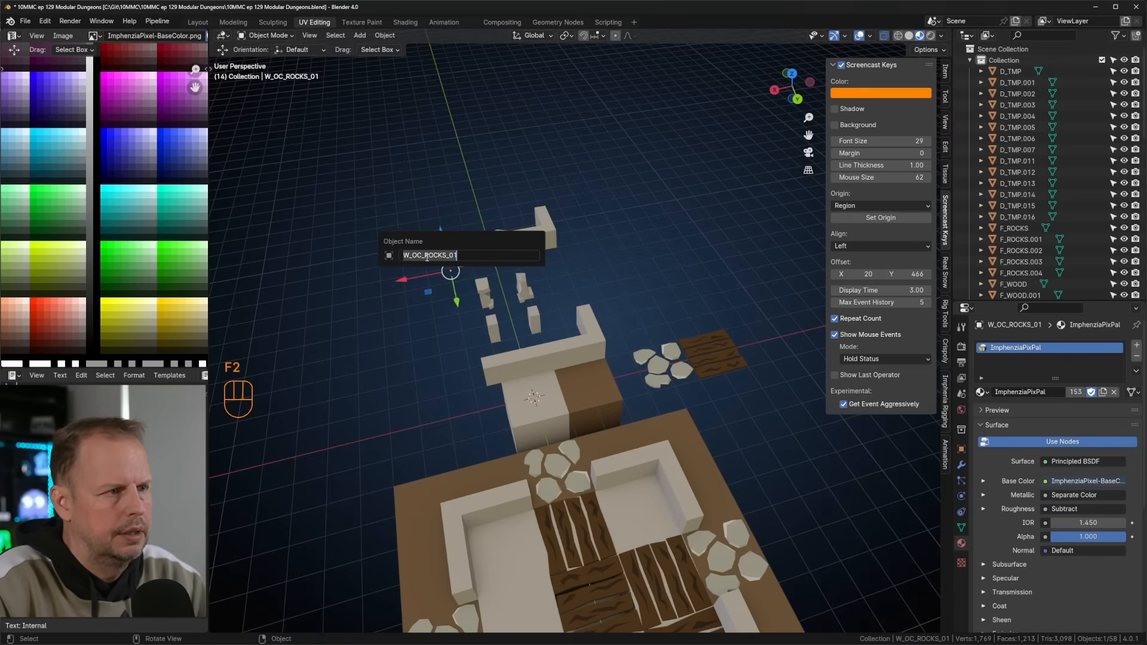
{"action": "type", "text": "RUI"}
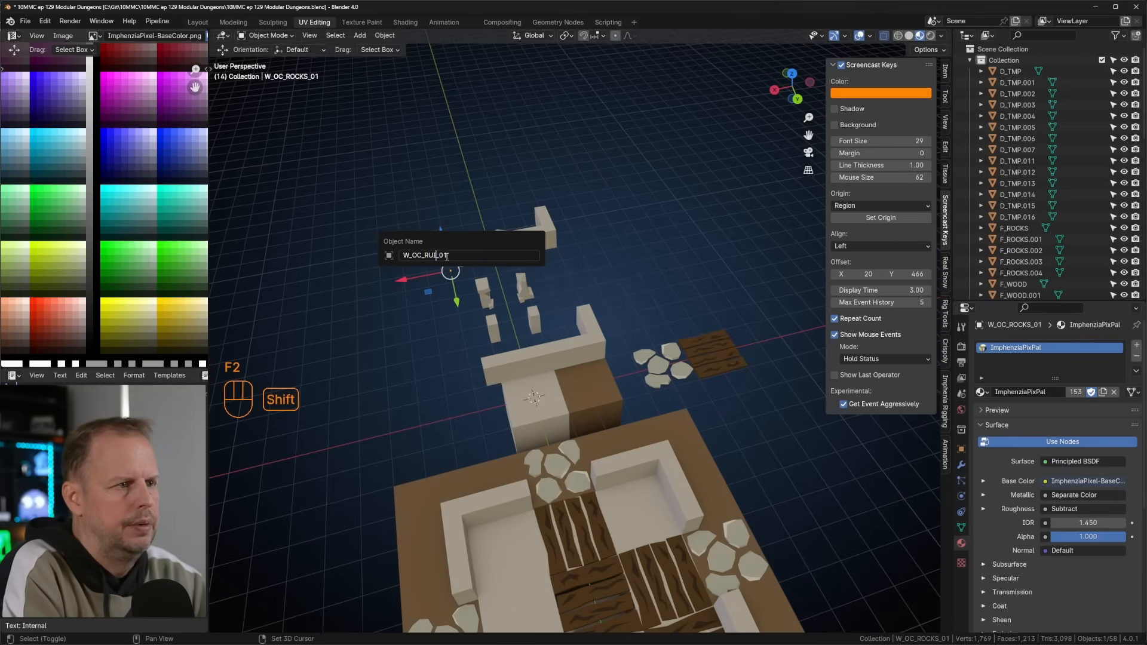
{"action": "type", "text": "NS"}
{"action": "key", "text": "Return"}
{"action": "left_click", "coordinate": [532, 245]}
{"action": "key", "text": "F2"}
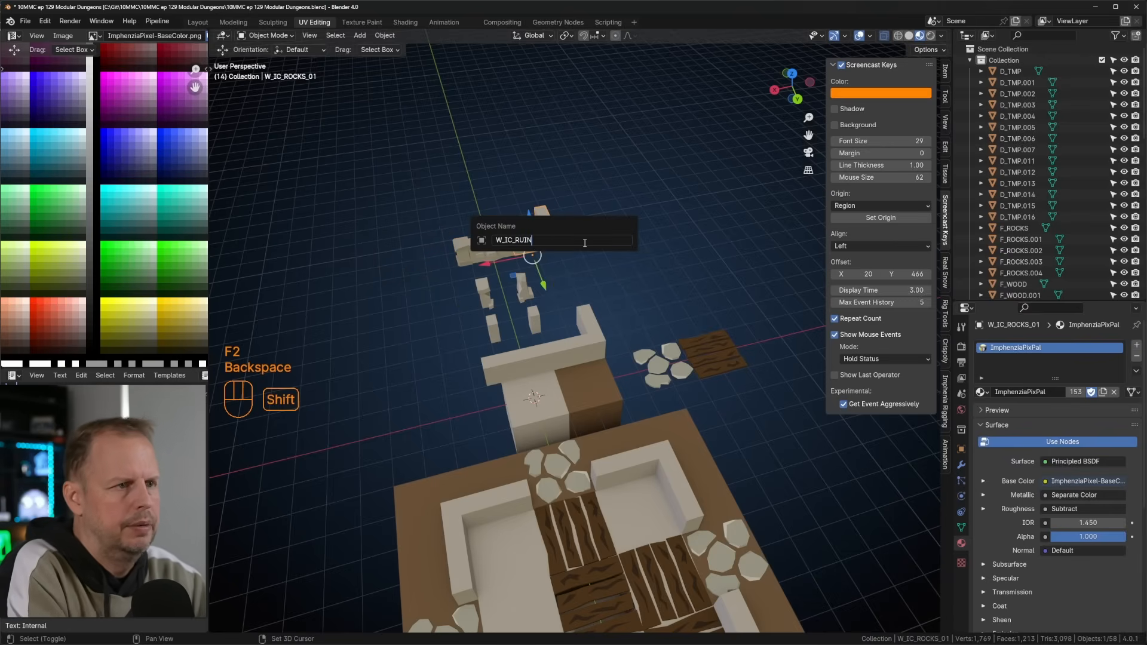
{"action": "type", "text": "01"}
{"action": "key", "text": "Return"}
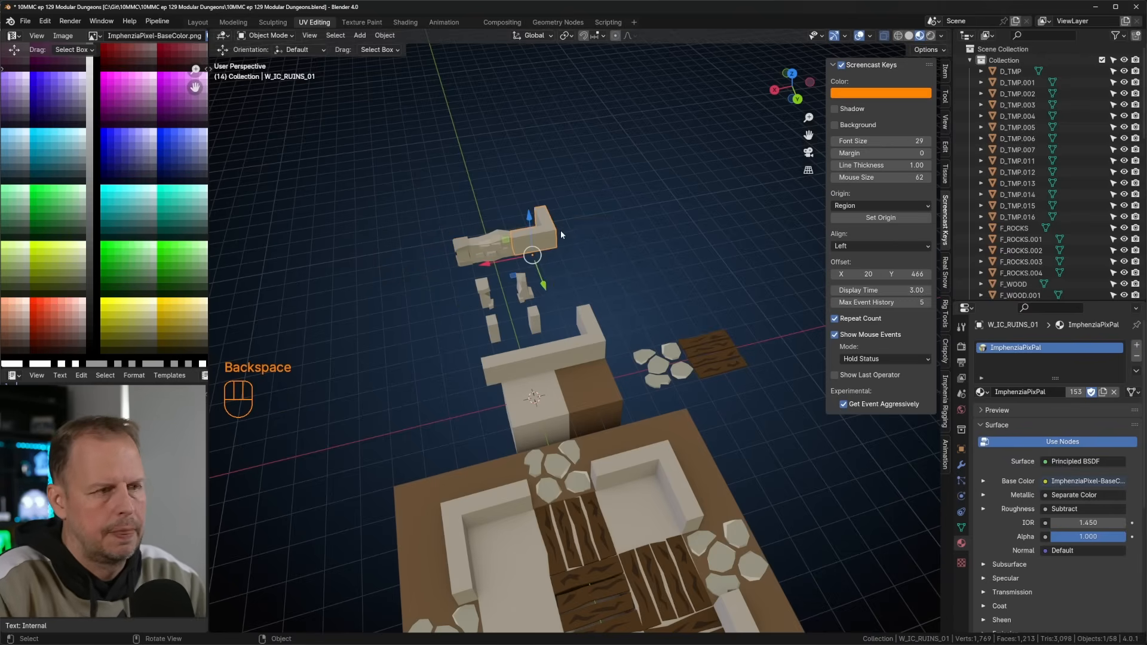
Add a centred vertical loop cut to one arm of the inner corner and another near the end of its other arm.
{"action": "key", "text": "KP_7"}
{"action": "middle_click_drag", "start_coordinate": [561, 231], "coordinate": [449, 239]}
{"action": "middle_click_drag", "start_coordinate": [449, 239], "coordinate": [577, 366]}
{"action": "scroll", "coordinate": [555, 312], "scroll_direction": "up", "scroll_amount": 3}
{"action": "key", "text": "Tab"}
{"action": "key", "text": "ctrl+r"}
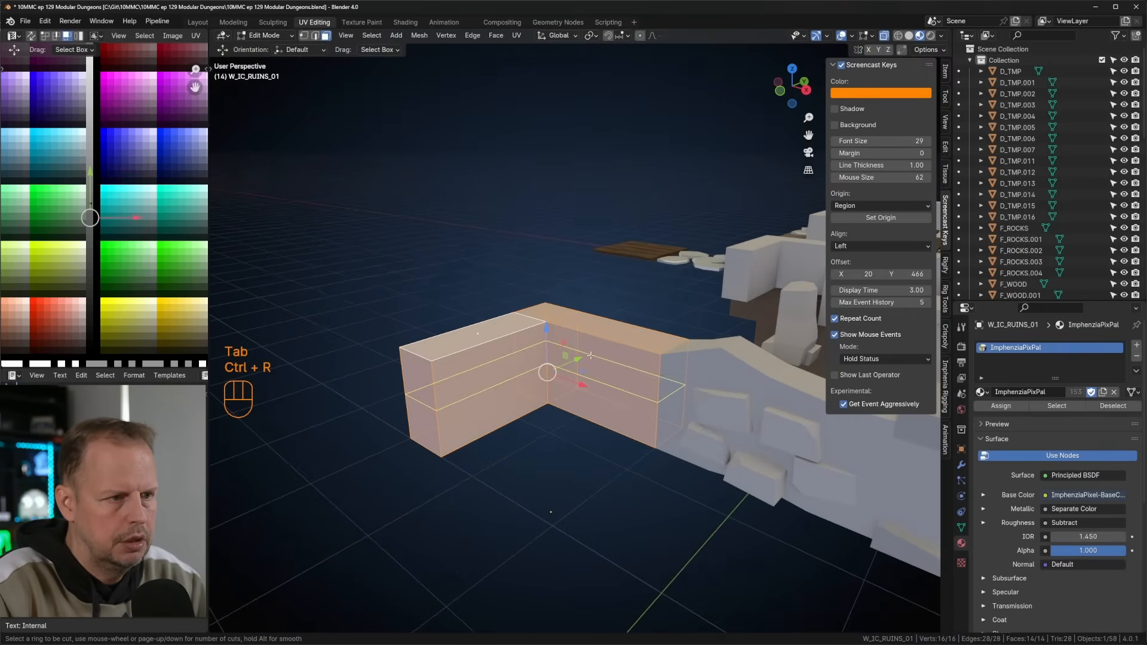
{"action": "left_click", "coordinate": [603, 377]}
{"action": "right_click", "coordinate": [643, 390]}
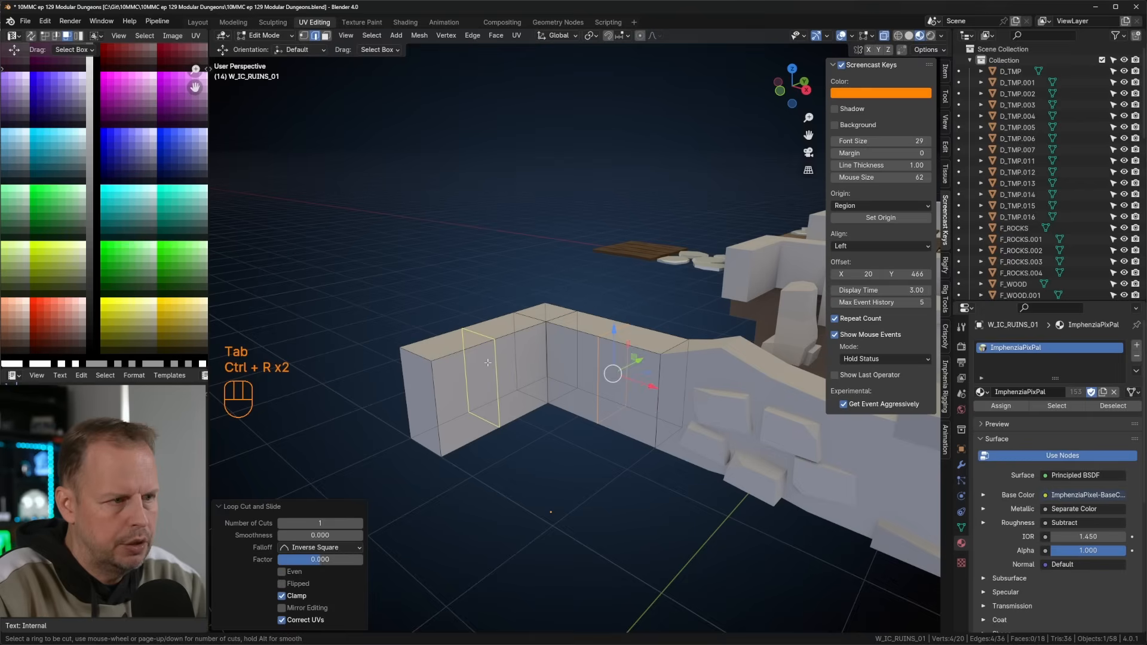
{"action": "key", "text": "ctrl+r"}
{"action": "left_click_drag", "start_coordinate": [496, 382], "coordinate": [511, 347]}
{"action": "left_click", "coordinate": [512, 328]}
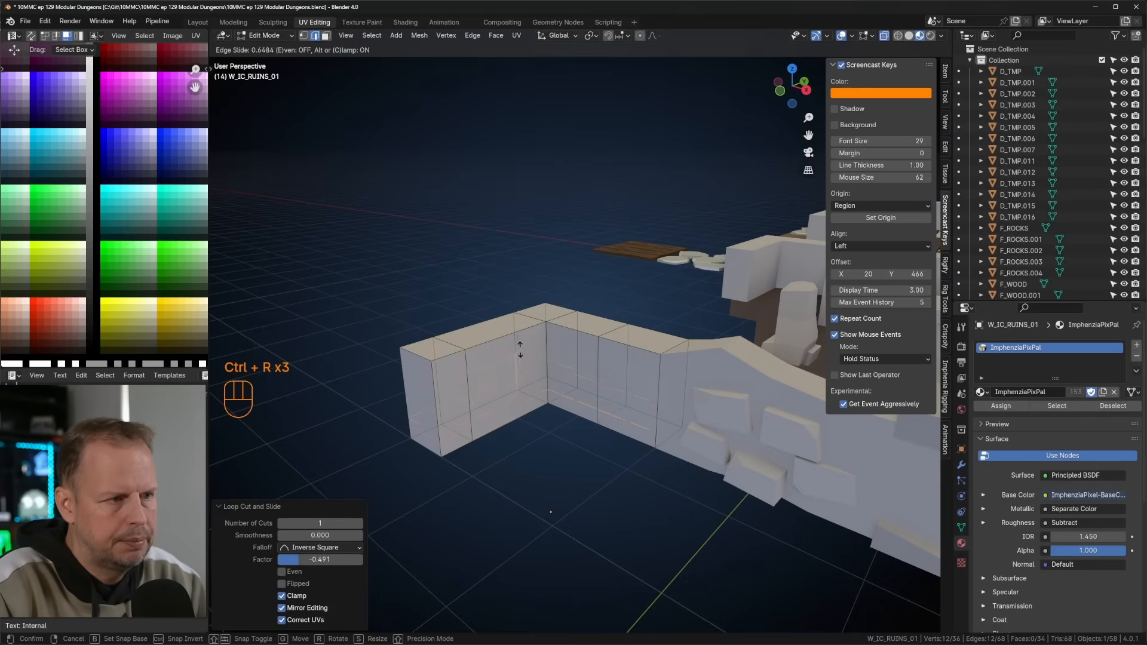
{"action": "right_click", "coordinate": [517, 349]}
{"action": "key", "text": "ctrl+z"}
Add a further centred vertical loop cut to the inner corner's arm and lower the corner's top face by about 0.05 m.
{"action": "key", "text": "ctrl+r"}
{"action": "left_click", "coordinate": [504, 338]}
{"action": "right_click", "coordinate": [520, 332]}
{"action": "key", "text": "3"}
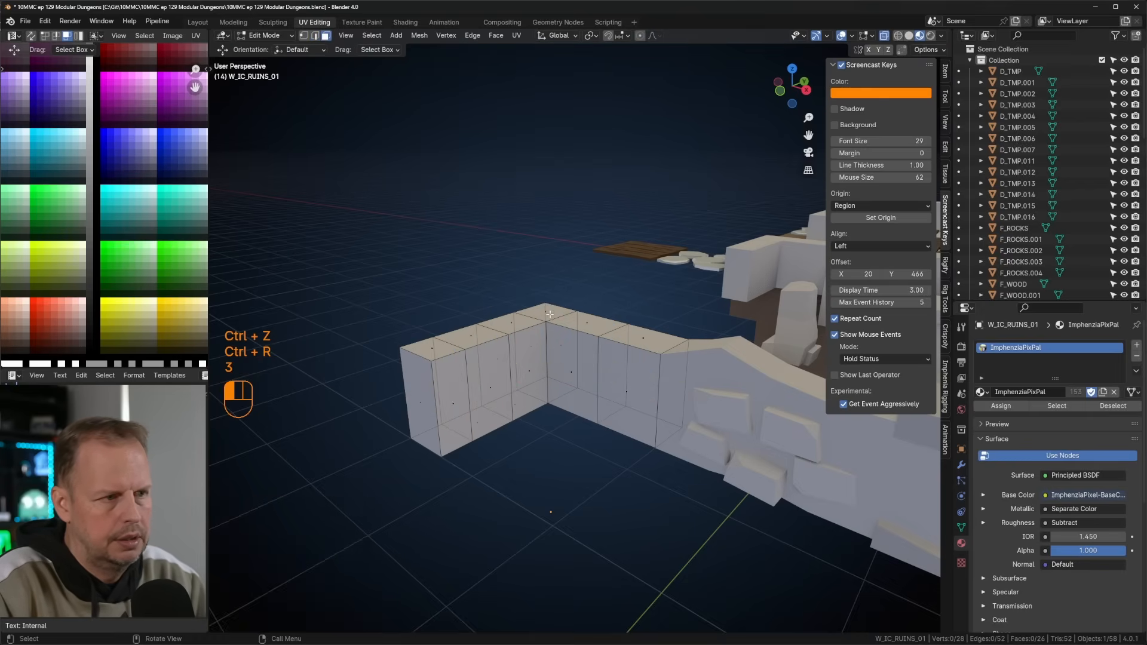
{"action": "middle_click_drag", "start_coordinate": [559, 343], "coordinate": [624, 348]}
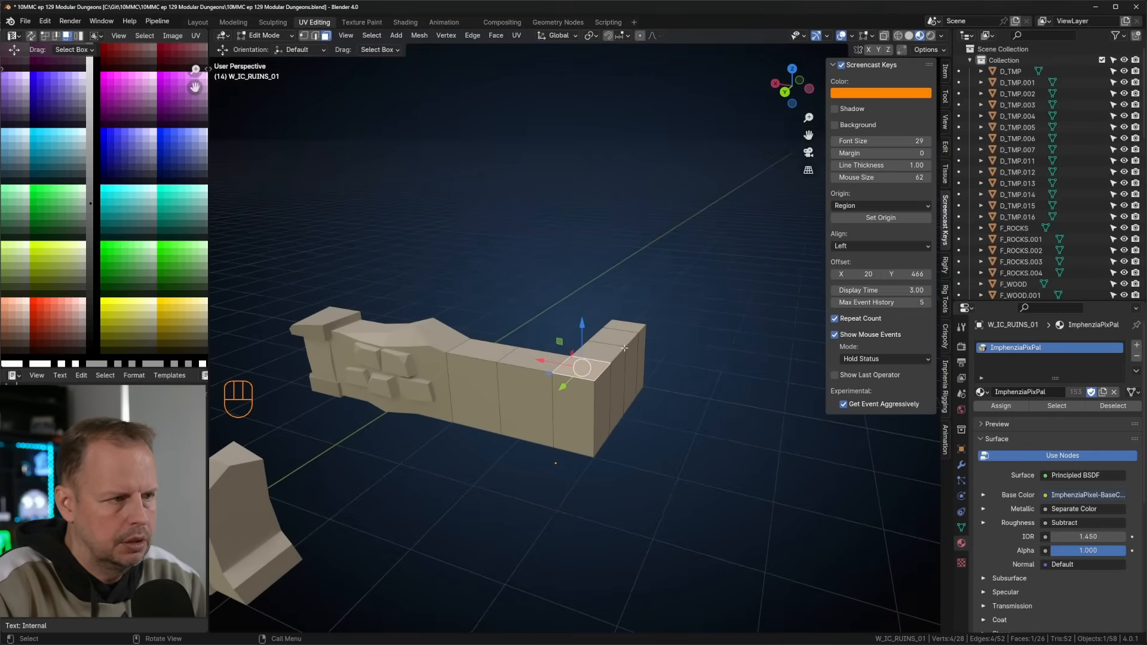
{"action": "key", "text": "g"}
{"action": "left_click", "coordinate": [624, 353]}
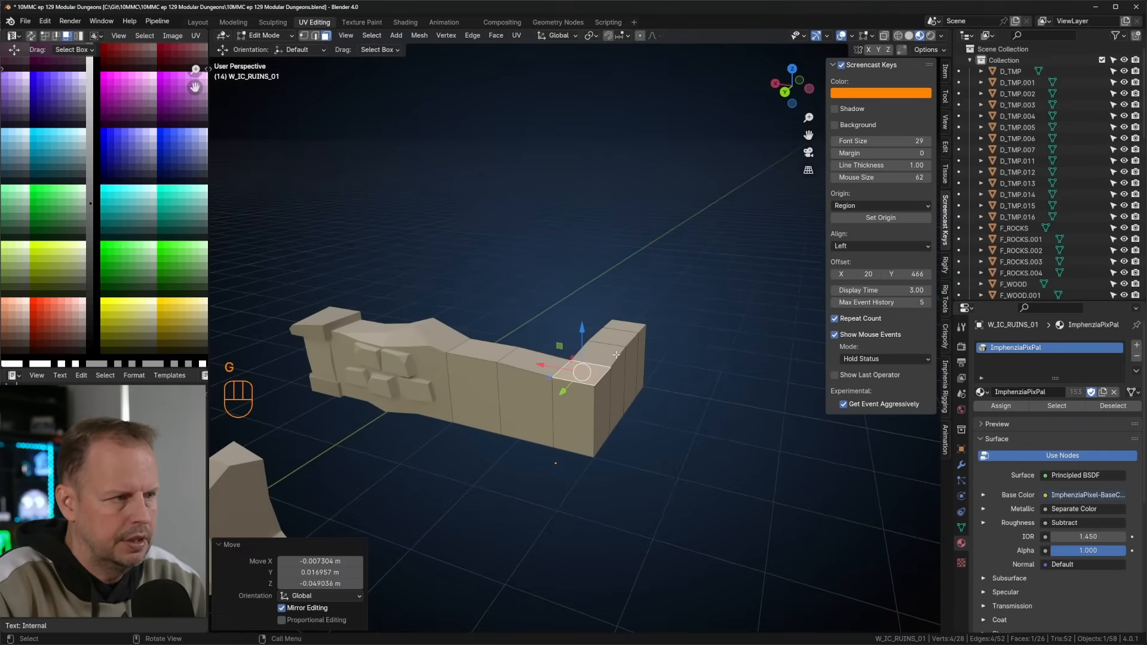
Duplicate the outer corner's cap slab and move the copy about -3.98 m along X onto the inner corner.
{"action": "key", "text": "Tab"}
{"action": "left_click", "coordinate": [326, 329]}
{"action": "key", "text": "Tab"}
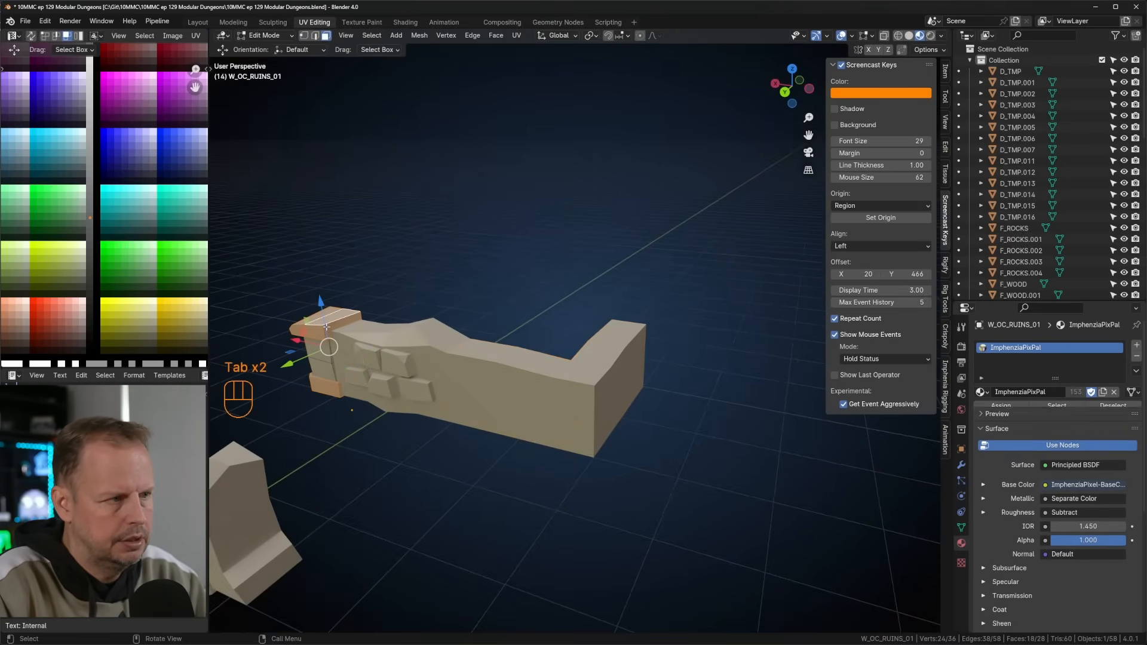
{"action": "middle_click_drag", "start_coordinate": [325, 327], "coordinate": [364, 332]}
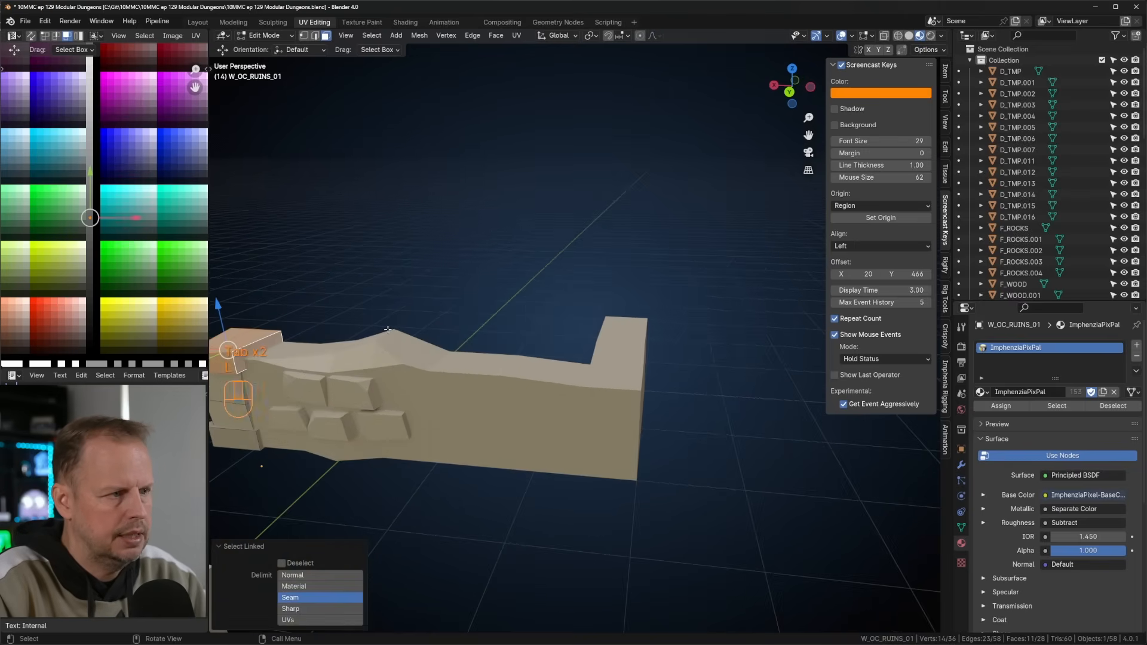
{"action": "scroll", "coordinate": [478, 347], "scroll_direction": "down", "scroll_amount": 3}
{"action": "middle_click_drag", "start_coordinate": [619, 362], "coordinate": [648, 376]}
{"action": "key", "text": "shift+d"}
{"action": "right_click", "coordinate": [657, 344]}
{"action": "left_click_drag", "start_coordinate": [337, 388], "coordinate": [568, 388]}
{"action": "left_click", "coordinate": [570, 389]}
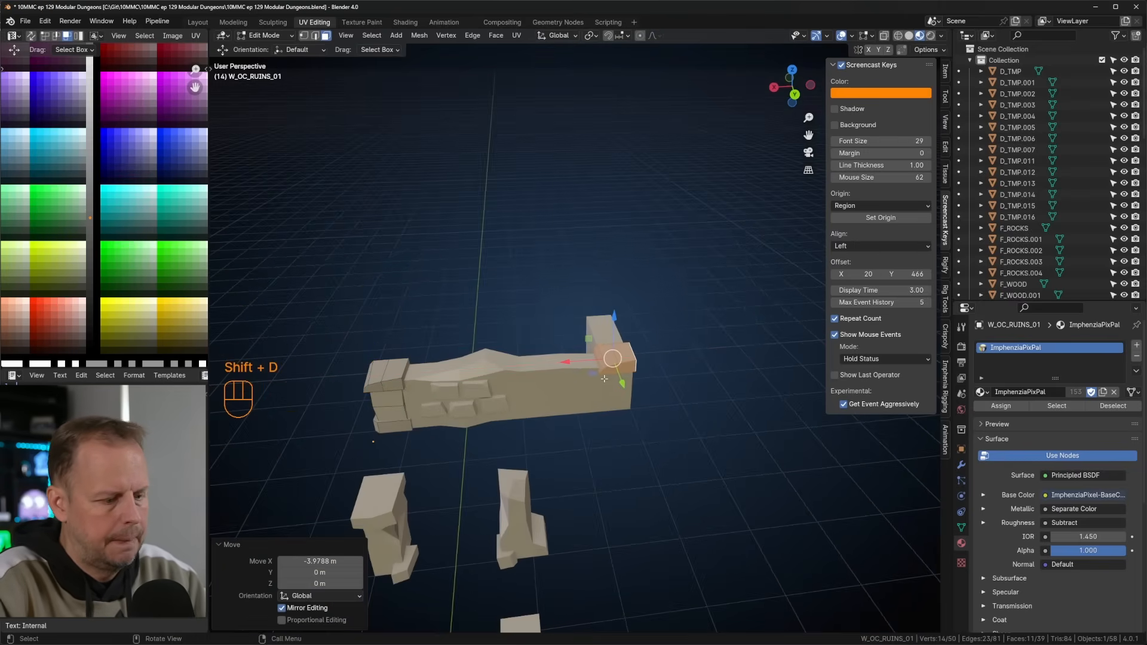
Separate the copied cap slab from the outer corner and join it to the inner-corner piece.
{"action": "key", "text": "p"}
{"action": "left_click", "coordinate": [605, 379]}
{"action": "middle_click_drag", "start_coordinate": [605, 383], "coordinate": [589, 410]}
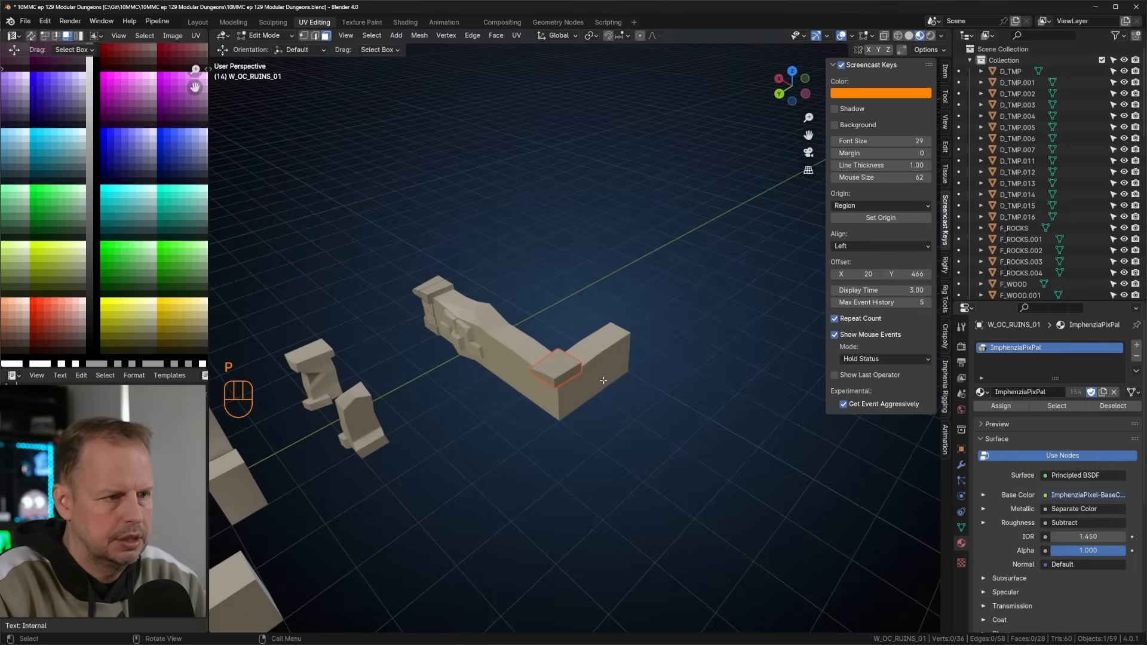
{"action": "key", "text": "Tab"}
{"action": "left_click", "coordinate": [614, 348], "text": "shift"}
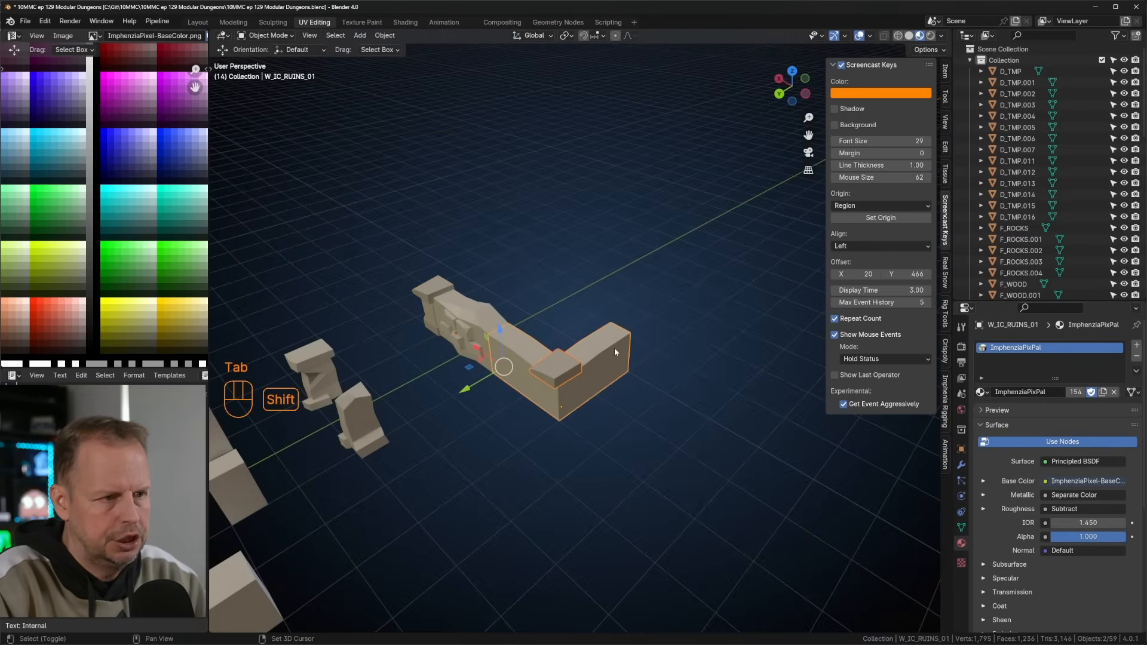
{"action": "key", "text": "ctrl+j"}
{"action": "scroll", "coordinate": [593, 354], "scroll_direction": "up", "scroll_amount": 3}
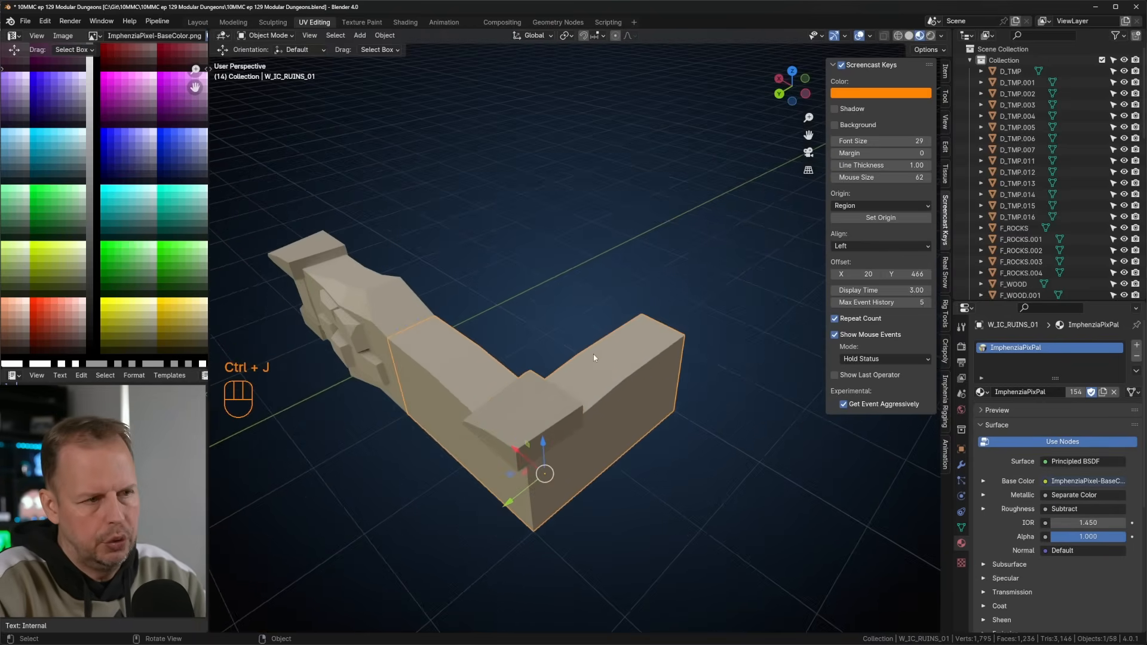
Duplicate the inner corner's cap slab about 0.98 m straight down and rotate the copy around the Z axis.
{"action": "key", "text": "Tab"}
{"action": "middle_click_drag", "start_coordinate": [593, 354], "coordinate": [574, 388]}
{"action": "left_click", "coordinate": [574, 388]}
{"action": "key", "text": "l"}
{"action": "scroll", "coordinate": [574, 388], "scroll_direction": "down", "scroll_amount": 1}
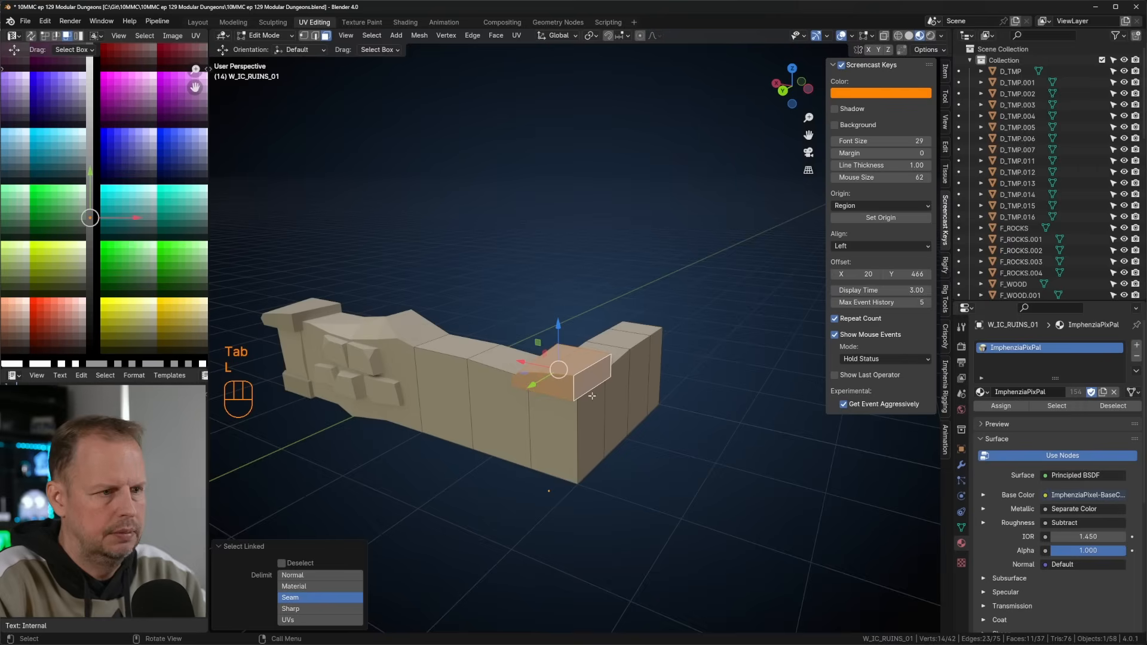
{"action": "key", "text": "shift+d"}
{"action": "left_click_drag", "start_coordinate": [557, 324], "coordinate": [564, 418]}
{"action": "middle_click_drag", "start_coordinate": [564, 418], "coordinate": [616, 358]}
{"action": "key", "text": "r"}
{"action": "key", "text": "z"}
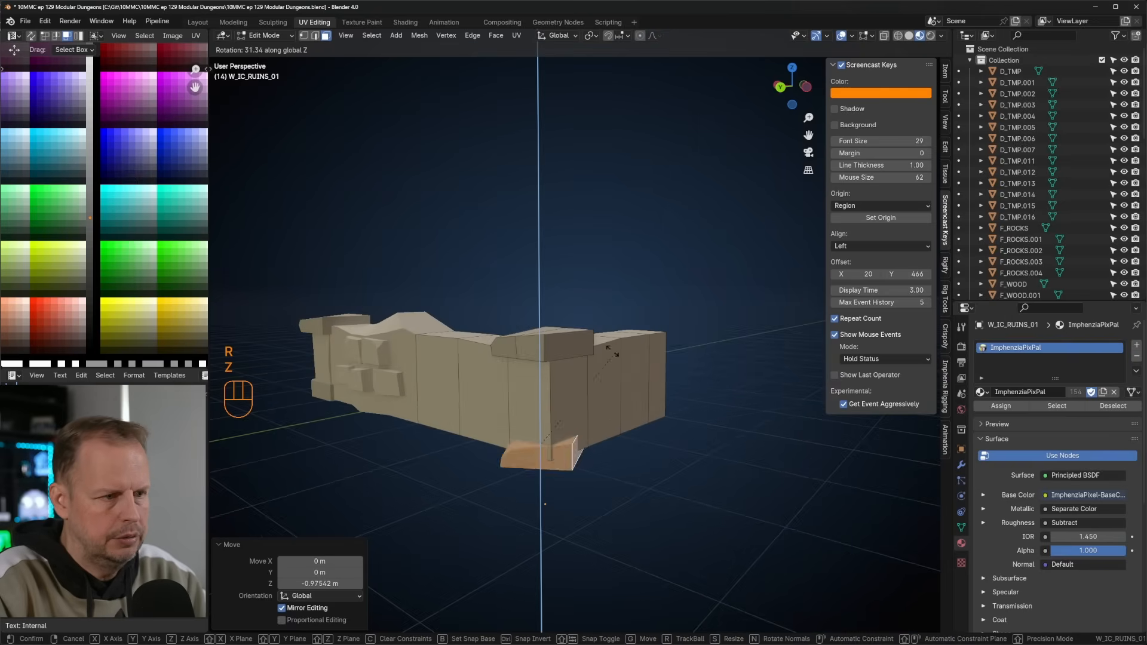
{"action": "left_click", "coordinate": [488, 323]}
Shift the lower slab into place around the foot of the inner-corner piece.
{"action": "middle_click_drag", "start_coordinate": [493, 326], "coordinate": [574, 341]}
{"action": "key", "text": "g"}
{"action": "left_click", "coordinate": [656, 392]}
{"action": "key", "text": "g"}
{"action": "left_click", "coordinate": [658, 390]}
{"action": "middle_click_drag", "start_coordinate": [658, 389], "coordinate": [555, 418]}
{"action": "key", "text": "g"}
{"action": "left_click", "coordinate": [534, 421]}
Bevel the corner edge of the upper cap slab with a width of about 0.089 m.
{"action": "key", "text": "1"}
{"action": "key", "text": "2"}
{"action": "left_click", "coordinate": [548, 414]}
{"action": "key", "text": "ctrl+b"}
{"action": "left_click", "coordinate": [572, 415]}
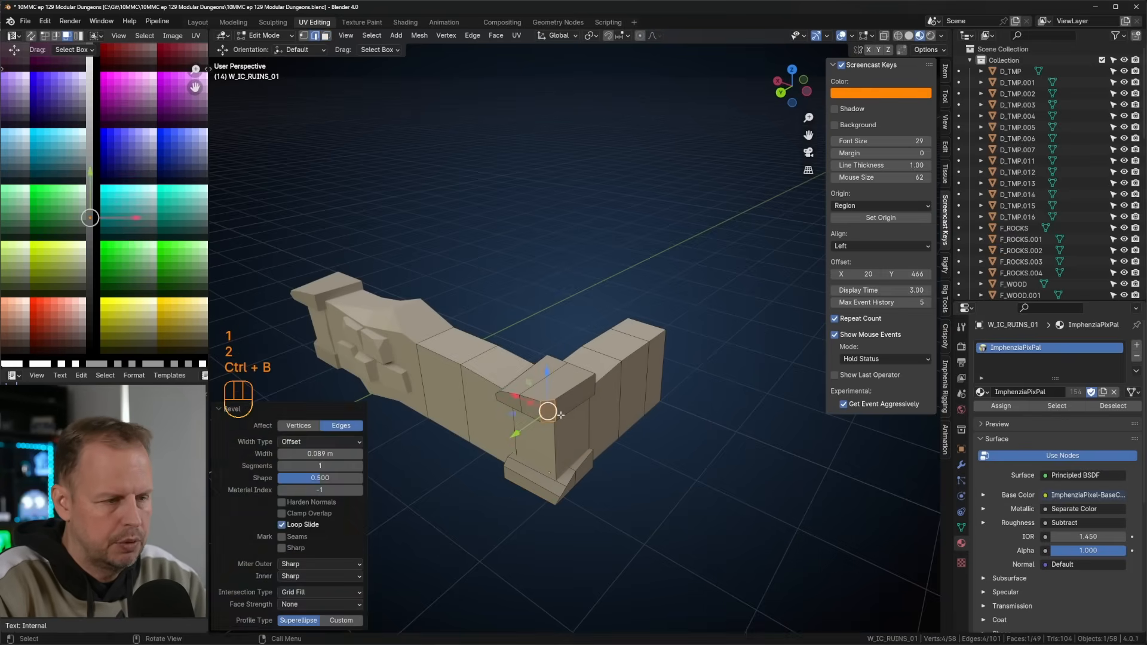
Move a corner vertex and an adjacent edge of the upper cap slab to give it an irregular shape.
{"action": "key", "text": "1"}
{"action": "left_click", "coordinate": [557, 421]}
{"action": "middle_click_drag", "start_coordinate": [557, 419], "coordinate": [591, 415]}
{"action": "key", "text": "g"}
{"action": "left_click", "coordinate": [639, 418]}
{"action": "key", "text": "2"}
{"action": "left_click", "coordinate": [640, 410]}
{"action": "middle_click_drag", "start_coordinate": [678, 417], "coordinate": [645, 394]}
{"action": "key", "text": "g"}
{"action": "left_click", "coordinate": [637, 387]}
Lower a vertex on the cap slab's bottom rim by about 0.05 m to make the rim uneven.
{"action": "key", "text": "1"}
{"action": "left_click", "coordinate": [543, 391]}
{"action": "middle_click_drag", "start_coordinate": [598, 400], "coordinate": [581, 434]}
{"action": "key", "text": "g"}
{"action": "left_click", "coordinate": [566, 404]}
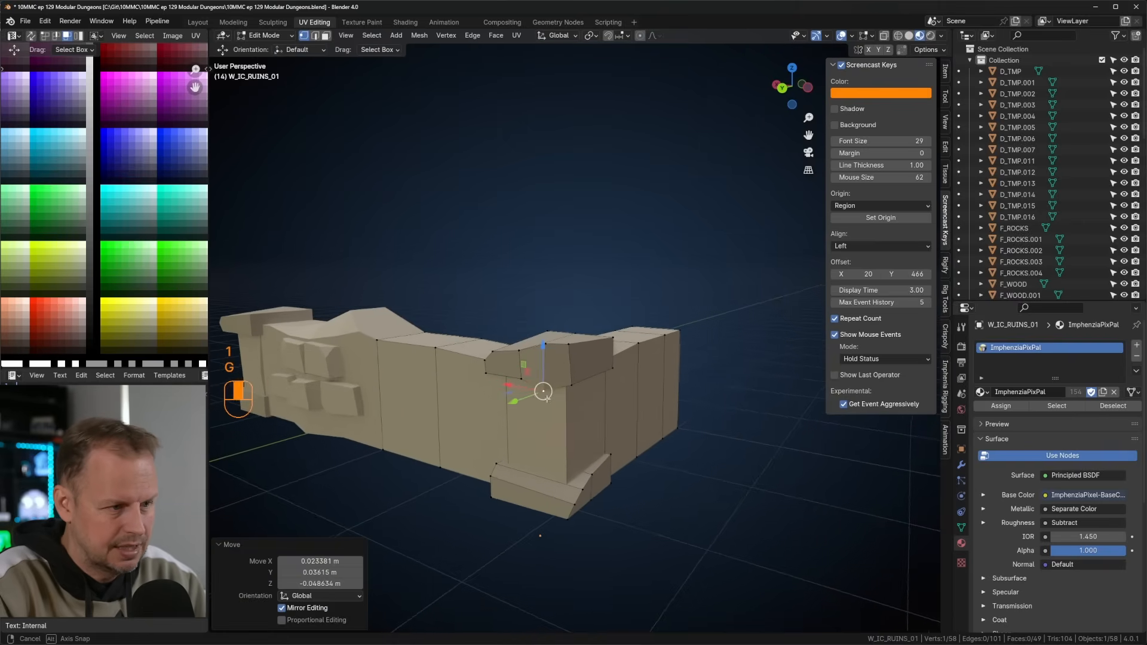
{"action": "left_click", "coordinate": [569, 437]}
Knife-cut a wedge-shaped strip around the inner-corner piece's corner, between the upper and lower slabs.
{"action": "middle_click_drag", "start_coordinate": [569, 435], "coordinate": [601, 426]}
{"action": "key", "text": "1"}
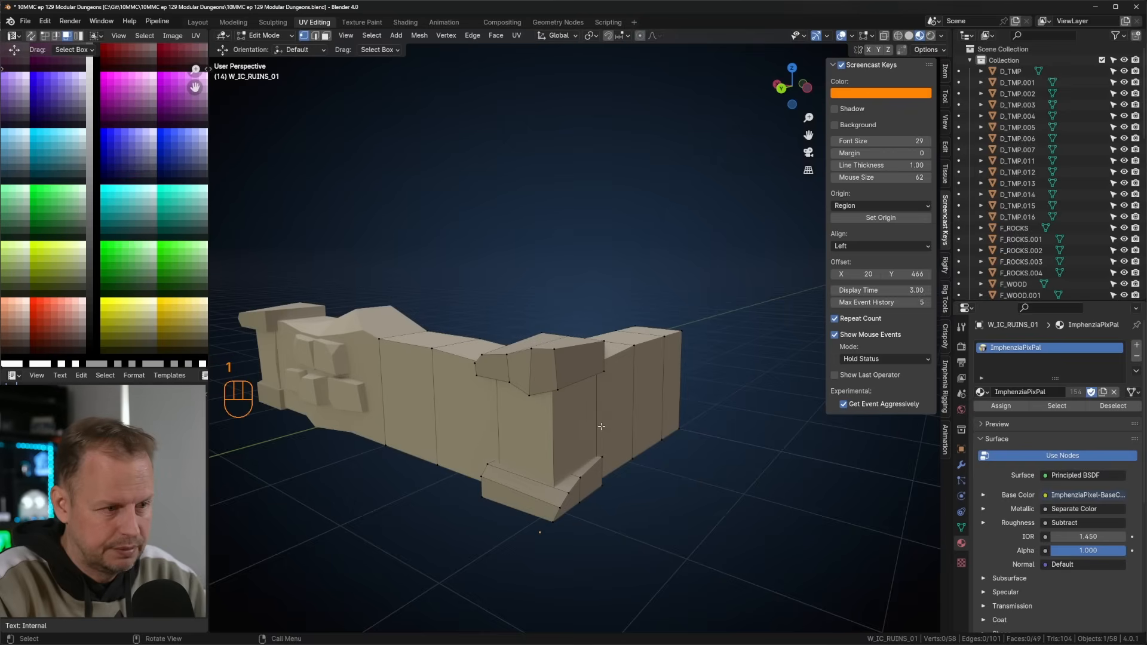
{"action": "key", "text": "k"}
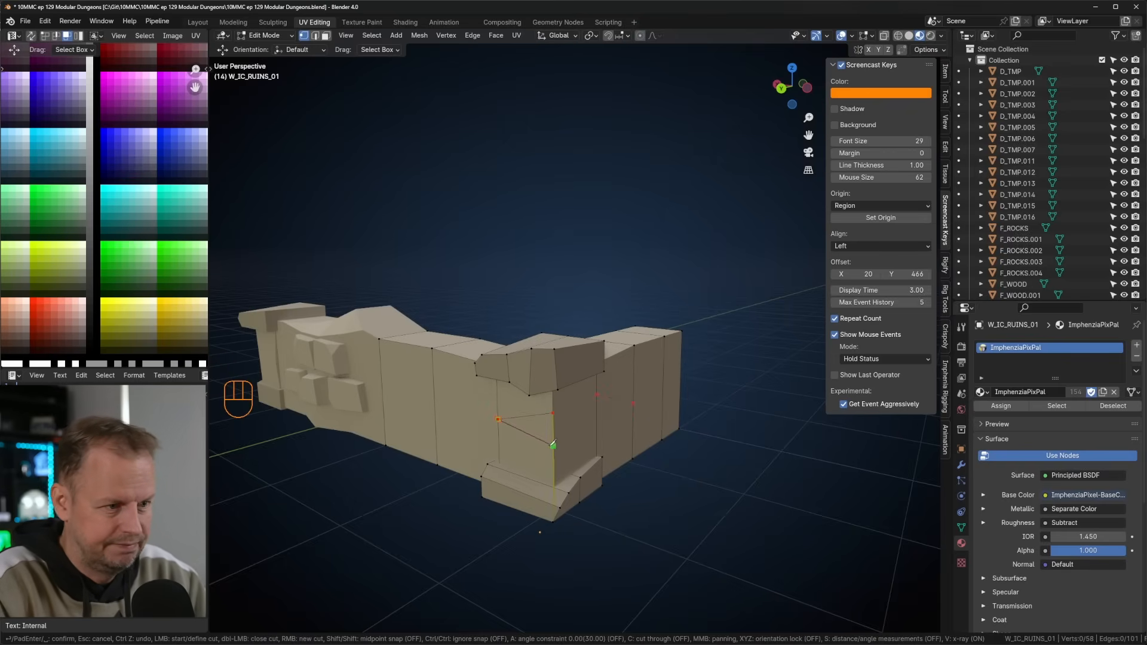
{"action": "left_click", "coordinate": [636, 403]}
{"action": "key", "text": "Return"}
Inset the wedge-shaped faces around the corner, then move and scale them inward to form a recessed crack.
{"action": "key", "text": "3"}
{"action": "key", "text": "4"}
{"action": "left_click", "coordinate": [540, 426]}
{"action": "left_click", "coordinate": [569, 423], "text": "shift"}
{"action": "left_click", "coordinate": [617, 400], "text": "shift"}
{"action": "left_click", "coordinate": [610, 403]}
{"action": "left_click", "coordinate": [578, 420], "text": "shift"}
{"action": "left_click", "coordinate": [539, 426], "text": "shift"}
{"action": "middle_click_drag", "start_coordinate": [632, 436], "coordinate": [674, 420]}
{"action": "key", "text": "i"}
{"action": "left_click", "coordinate": [692, 436]}
{"action": "key", "text": "g"}
{"action": "left_click", "coordinate": [762, 431]}
{"action": "key", "text": "s"}
{"action": "left_click", "coordinate": [687, 420]}
Shift the UVs of the crack's inner faces down the palette to a darker shade.
{"action": "key", "text": "g"}
{"action": "right_click", "coordinate": [692, 417]}
{"action": "key", "text": "a"}
{"action": "key", "text": "g"}
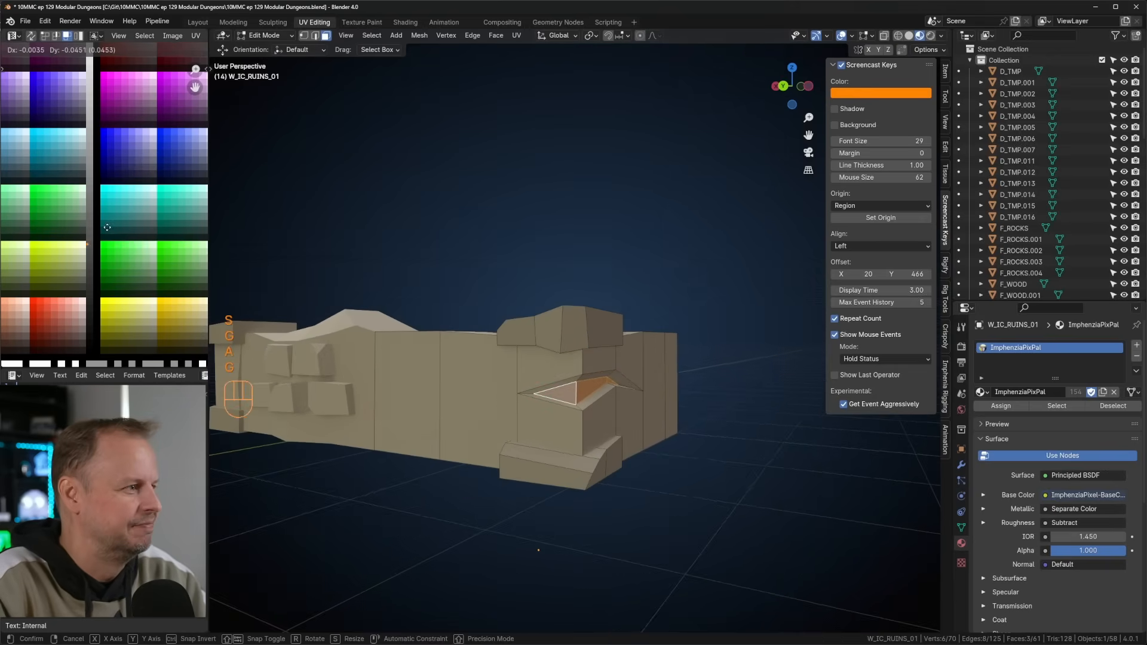
{"action": "left_click", "coordinate": [108, 232]}
{"action": "key", "text": "Tab"}
{"action": "middle_click_drag", "start_coordinate": [574, 333], "coordinate": [637, 372]}
{"action": "scroll", "coordinate": [579, 360], "scroll_direction": "down", "scroll_amount": 4}
{"action": "scroll", "coordinate": [544, 397], "scroll_direction": "up", "scroll_amount": 4}
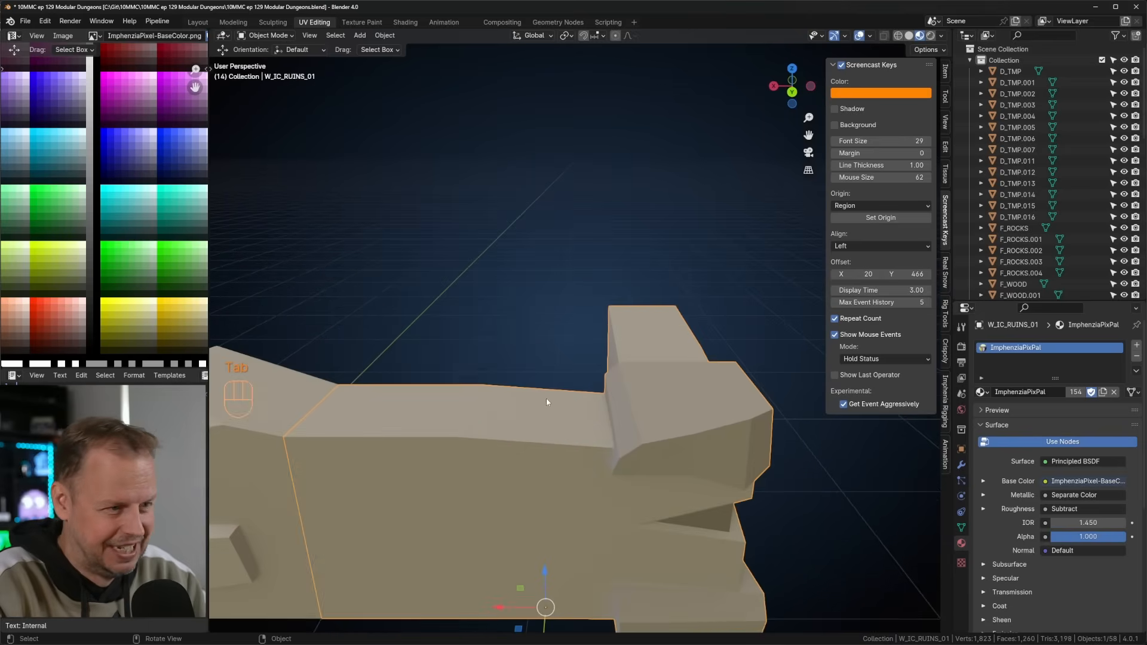
Duplicate a brick from the straight ruined wall and move the copy about -1.41 m along X onto the inner corner.
{"action": "scroll", "coordinate": [552, 397], "scroll_direction": "down", "scroll_amount": 1}
{"action": "key", "text": "Tab"}
{"action": "key", "text": "3"}
{"action": "middle_click_drag", "start_coordinate": [562, 361], "coordinate": [592, 366]}
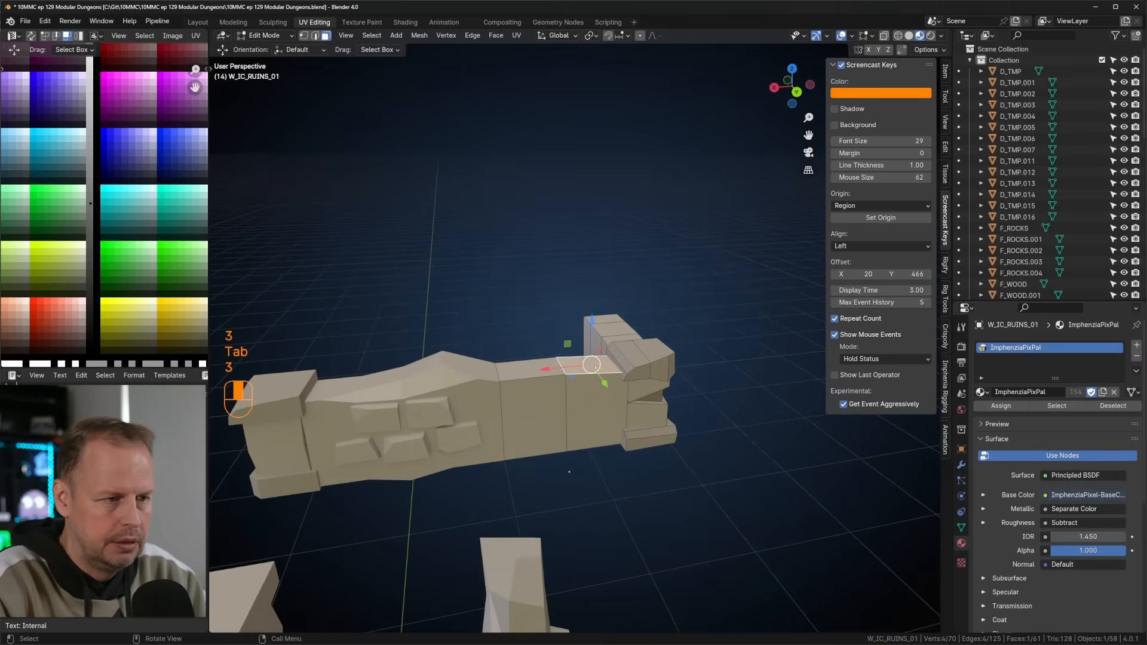
{"action": "key", "text": "Tab"}
{"action": "left_click", "coordinate": [467, 439]}
{"action": "key", "text": "Tab"}
{"action": "key", "text": "l"}
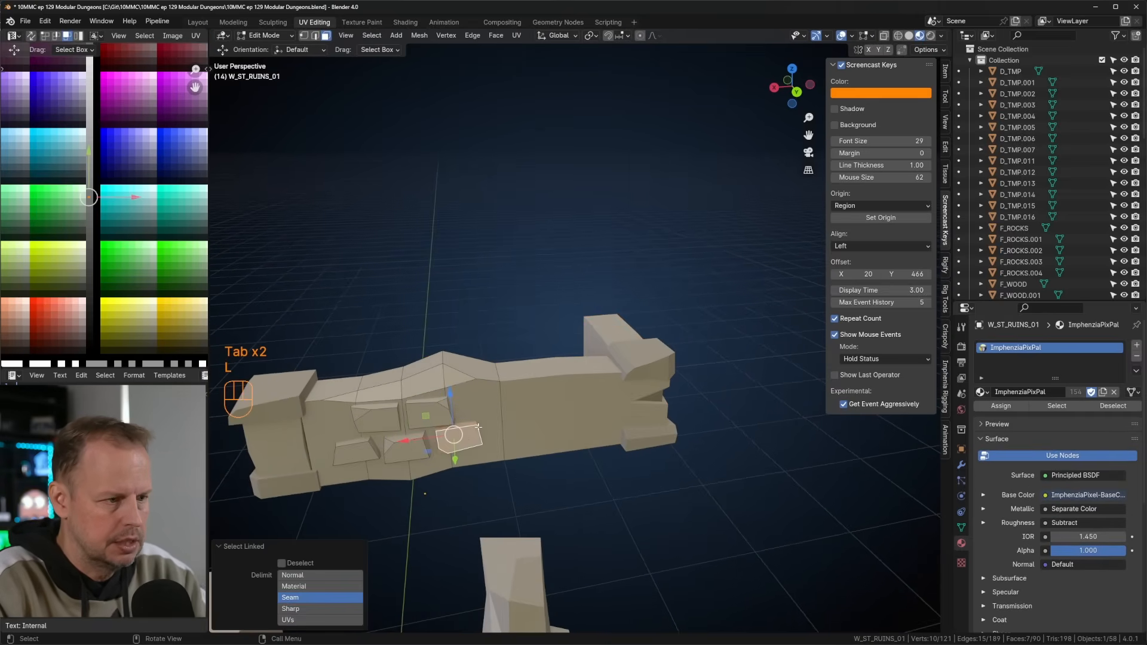
{"action": "key", "text": "shift+d"}
{"action": "left_click", "coordinate": [568, 411]}
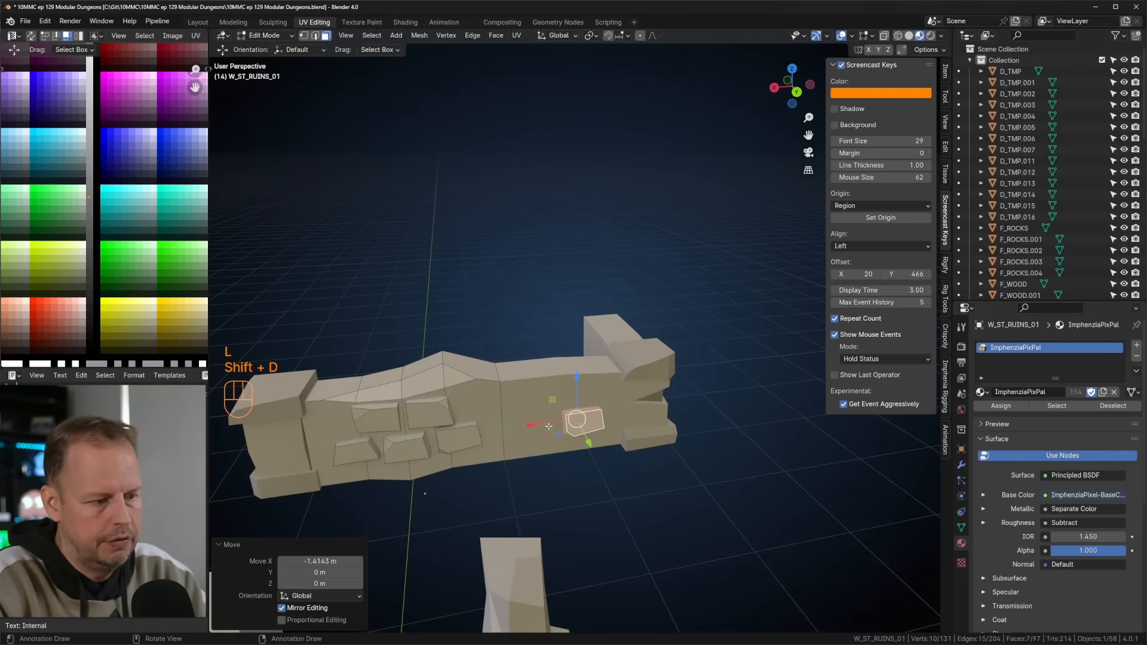
Separate the copied brick from the straight wall and join it to the inner-corner piece.
{"action": "key", "text": "p"}
{"action": "left_click", "coordinate": [569, 410]}
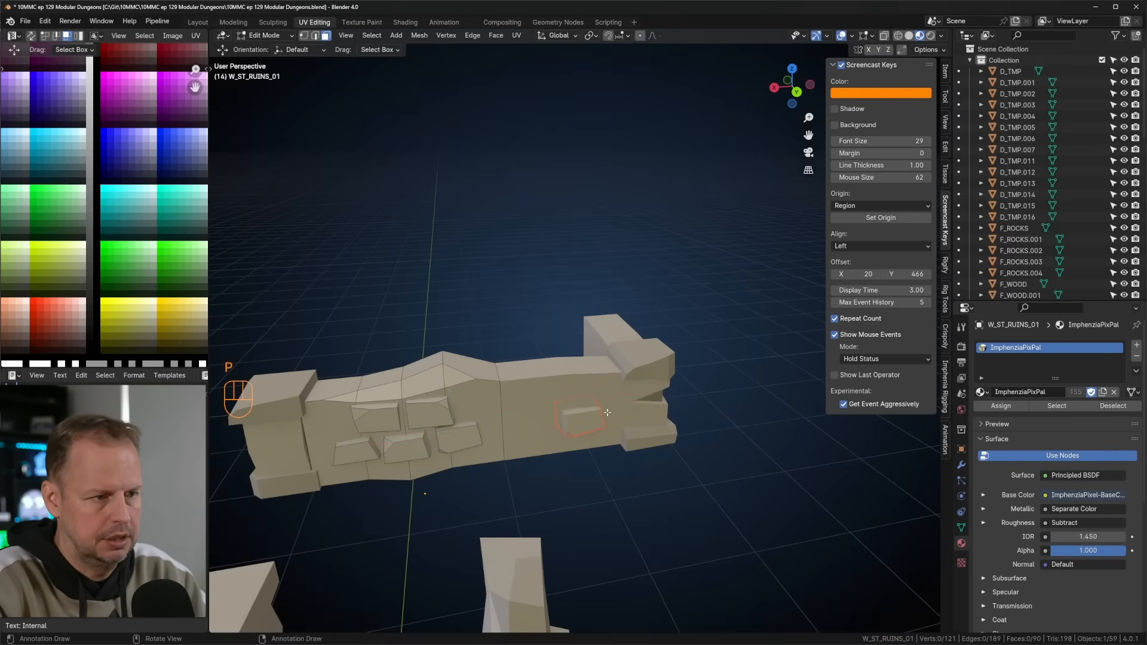
{"action": "key", "text": "Tab"}
{"action": "left_click", "coordinate": [586, 429]}
{"action": "left_click", "coordinate": [599, 391], "text": "shift"}
{"action": "key", "text": "ctrl+j"}
Move one vertex of the joined brick to make its outline irregular.
{"action": "key", "text": "Tab"}
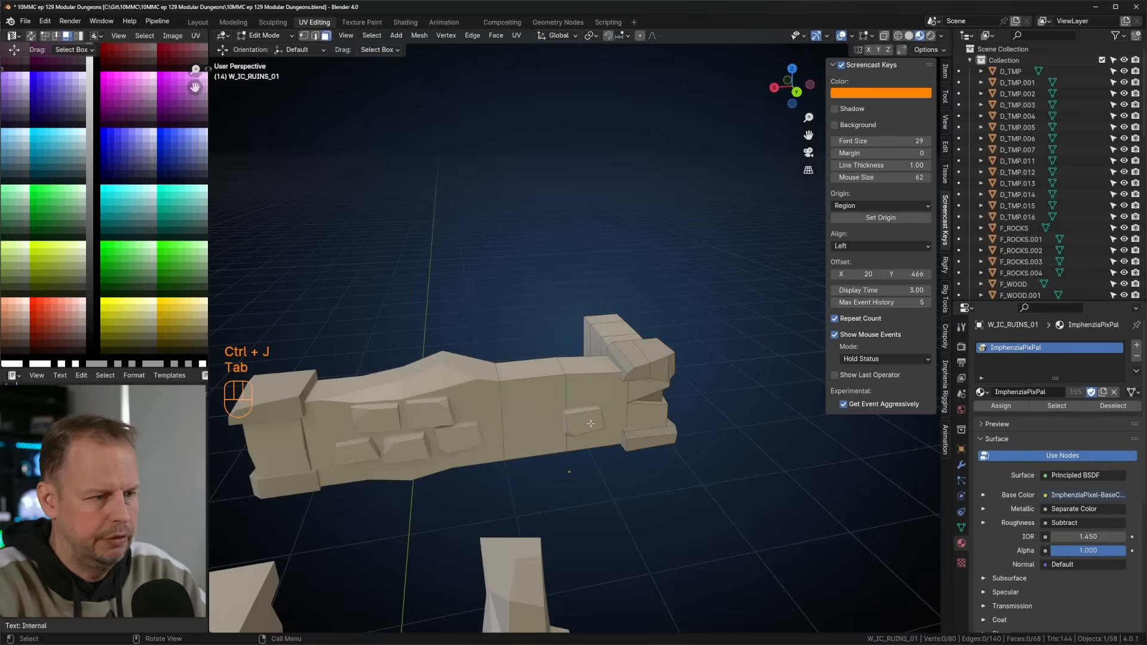
{"action": "key", "text": "1"}
{"action": "key", "text": "g"}
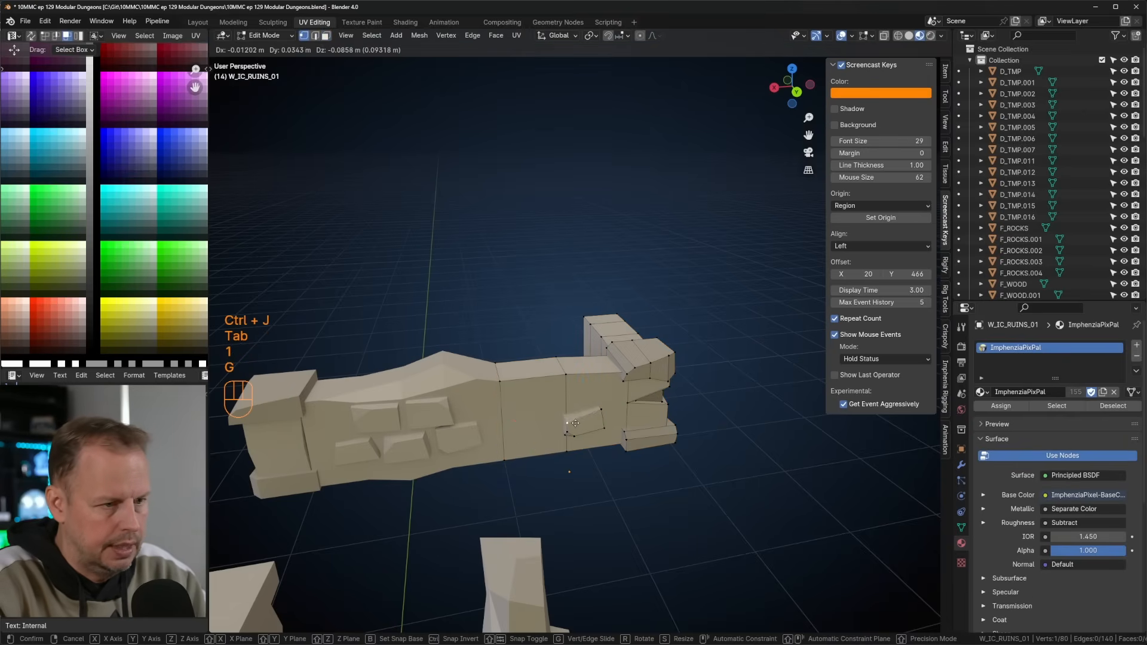
{"action": "left_click", "coordinate": [566, 419]}
Duplicate the brick, place the copy higher beside it on the same wall face, and rotate it slightly.
{"action": "key", "text": "l"}
{"action": "middle_click_drag", "start_coordinate": [601, 412], "coordinate": [569, 394]}
{"action": "key", "text": "shift+d"}
{"action": "left_click", "coordinate": [555, 348]}
{"action": "key", "text": "r"}
{"action": "left_click", "coordinate": [562, 366]}
{"action": "key", "text": "g"}
{"action": "left_click", "coordinate": [534, 370]}
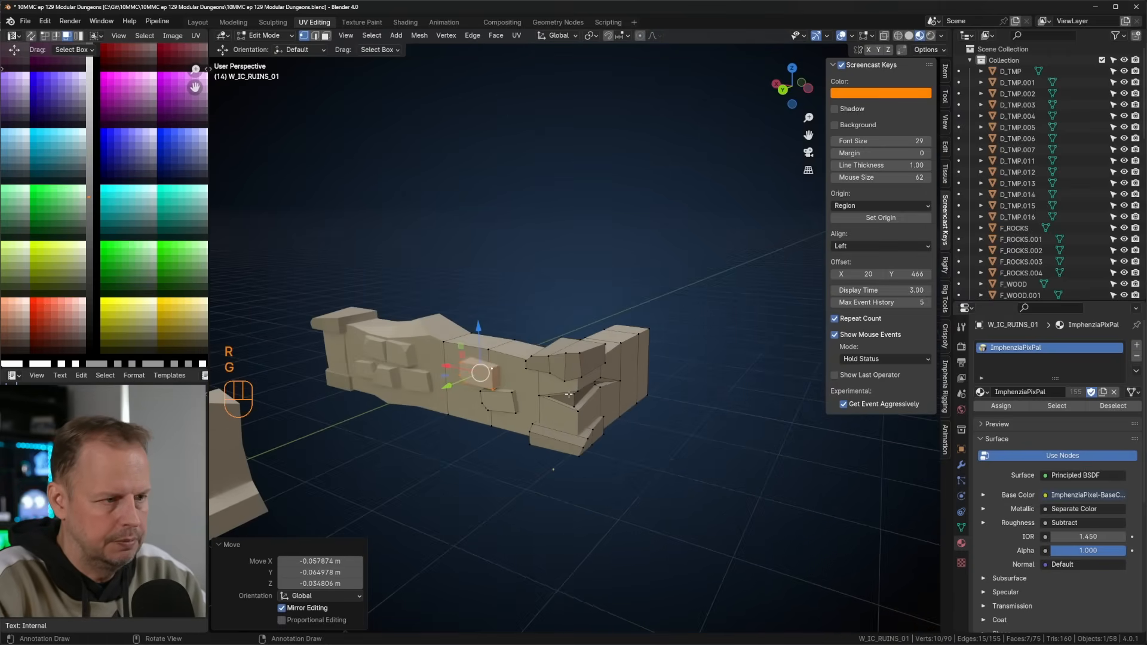
In top view, duplicate the brick onto the outer face of the other arm and rotate it to align with that face.
{"action": "key", "text": "KP_7"}
{"action": "key", "text": "shift+d"}
{"action": "left_click", "coordinate": [547, 317]}
{"action": "key", "text": "r"}
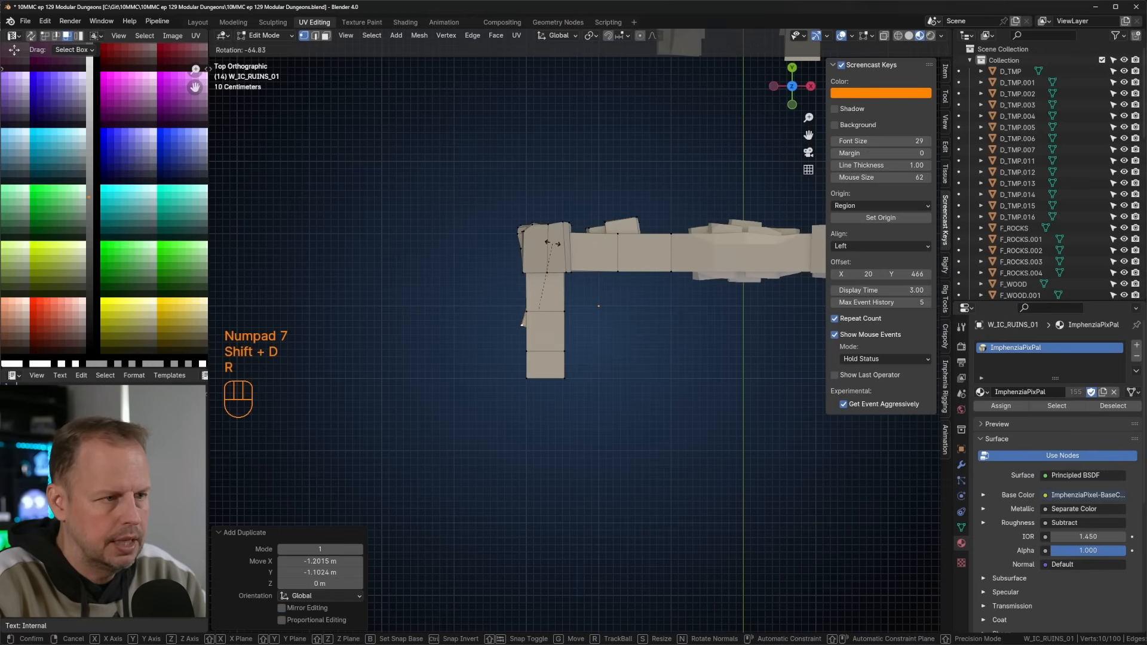
{"action": "left_click", "coordinate": [529, 215]}
{"action": "key", "text": "g"}
{"action": "left_click", "coordinate": [522, 209]}
Duplicate the brick twice, placing one copy farther along the arm's outer face and one on its inner face.
{"action": "key", "text": "shift+d"}
{"action": "left_click", "coordinate": [559, 317]}
{"action": "key", "text": "shift+d"}
{"action": "left_click", "coordinate": [614, 271]}
{"action": "key", "text": "g"}
{"action": "left_click", "coordinate": [613, 285]}
Reposition and rotate the brick at the end of the brick pair on the long arm's outer face.
{"action": "left_click", "coordinate": [633, 220]}
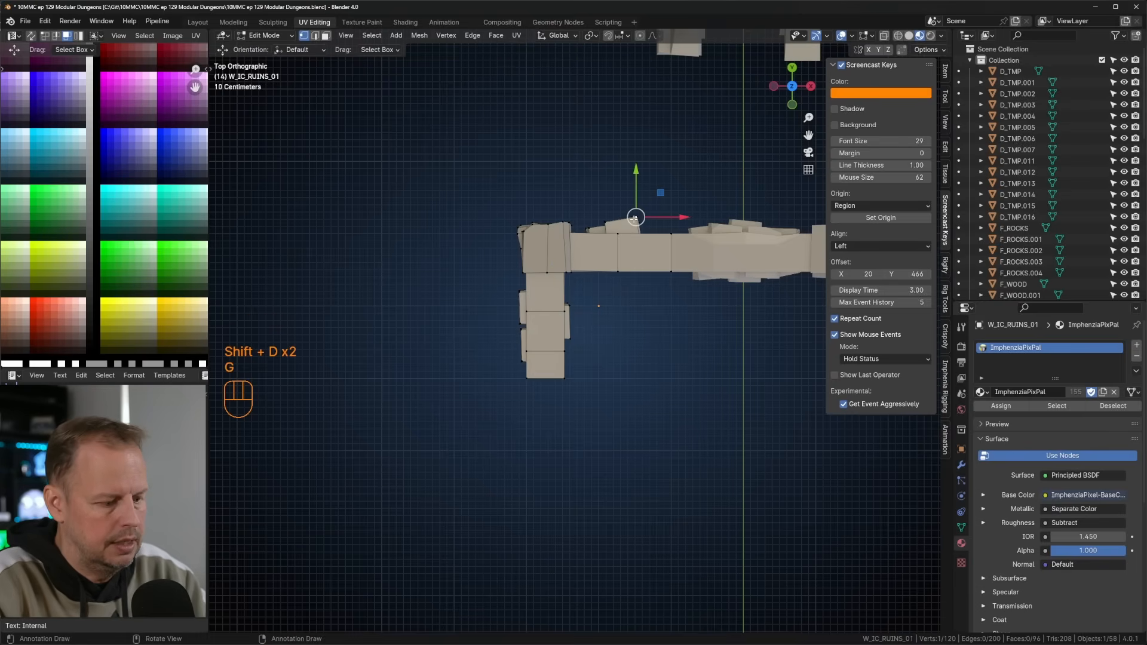
{"action": "key", "text": "l"}
{"action": "key", "text": "g"}
{"action": "left_click", "coordinate": [639, 227]}
{"action": "key", "text": "r"}
{"action": "left_click", "coordinate": [667, 239]}
{"action": "key", "text": "g"}
{"action": "left_click", "coordinate": [670, 241]}
Duplicate the brick on the arm's inner face and offset the copy downward and sideways.
{"action": "middle_click_drag", "start_coordinate": [669, 241], "coordinate": [580, 282]}
{"action": "key", "text": "l"}
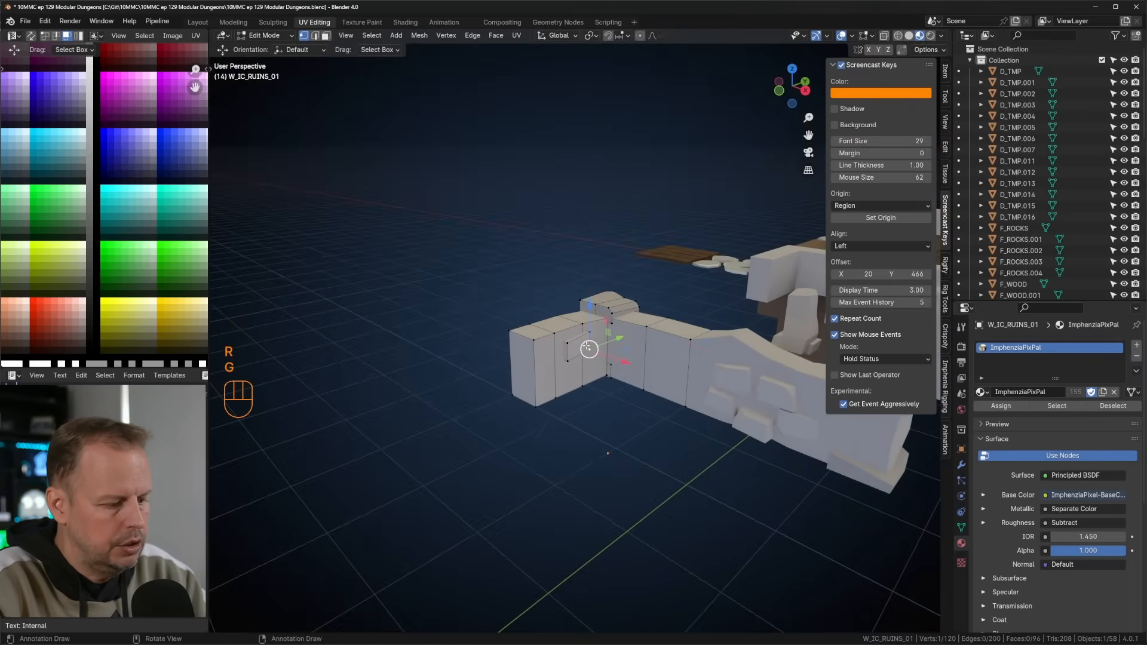
{"action": "middle_click_drag", "start_coordinate": [589, 335], "coordinate": [579, 311]}
{"action": "key", "text": "shift+d"}
{"action": "right_click", "coordinate": [579, 311]}
{"action": "left_click_drag", "start_coordinate": [579, 311], "coordinate": [571, 332]}
{"action": "left_click_drag", "start_coordinate": [610, 375], "coordinate": [596, 376]}
{"action": "middle_click_drag", "start_coordinate": [597, 376], "coordinate": [516, 332]}
Move and rotate the newly duplicated brick to fit it against the arm of the inner corner.
{"action": "key", "text": "g"}
{"action": "left_click", "coordinate": [660, 415]}
{"action": "key", "text": "r"}
{"action": "left_click", "coordinate": [652, 359]}
{"action": "mouse_move", "coordinate": [627, 360]}
{"action": "middle_mouse_down"}
{"action": "mouse_move", "coordinate": [733, 353]}
{"action": "mouse_move", "coordinate": [630, 337]}
{"action": "middle_mouse_up"}
{"action": "key", "text": "g"}
{"action": "left_click", "coordinate": [680, 353]}
{"action": "key", "text": "Tab"}
{"action": "key", "text": "Tab"}
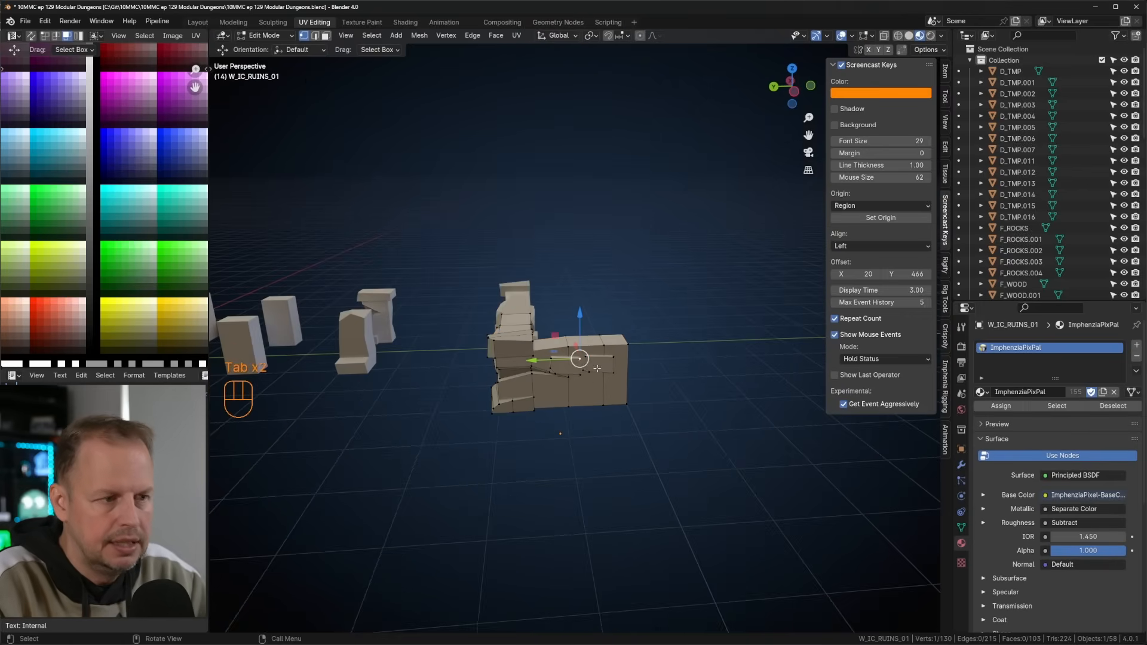
Fill a face on the outer-face brick nearest the corner and shift that brick away from the corner.
{"action": "scroll", "coordinate": [583, 380], "scroll_direction": "up", "scroll_amount": 5}
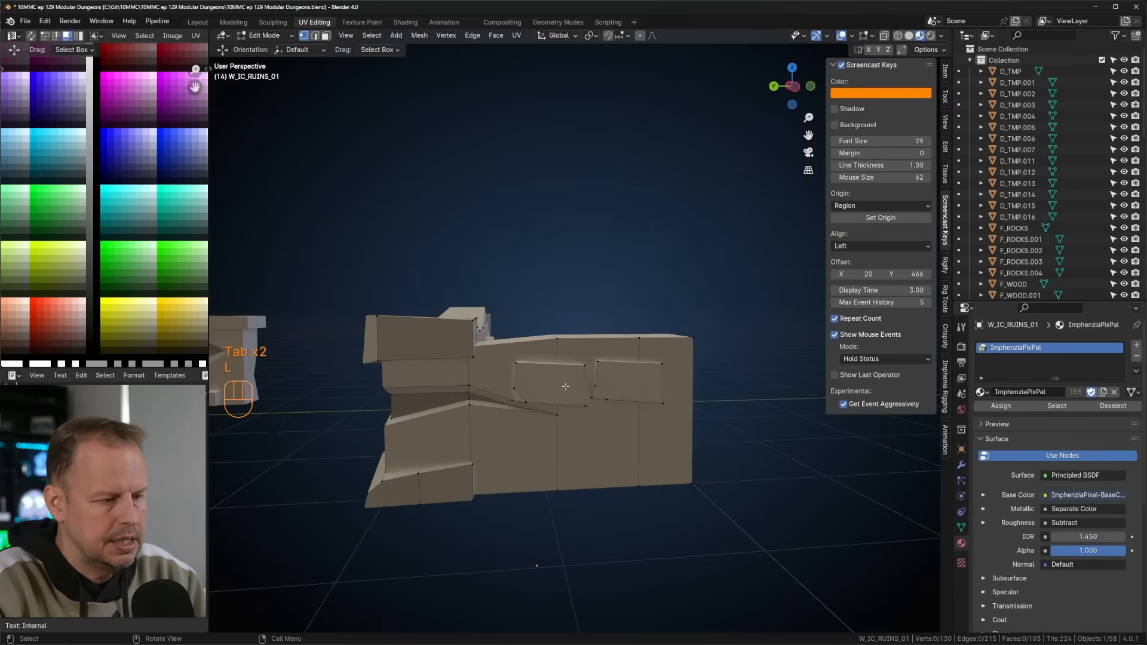
{"action": "key", "text": "l"}
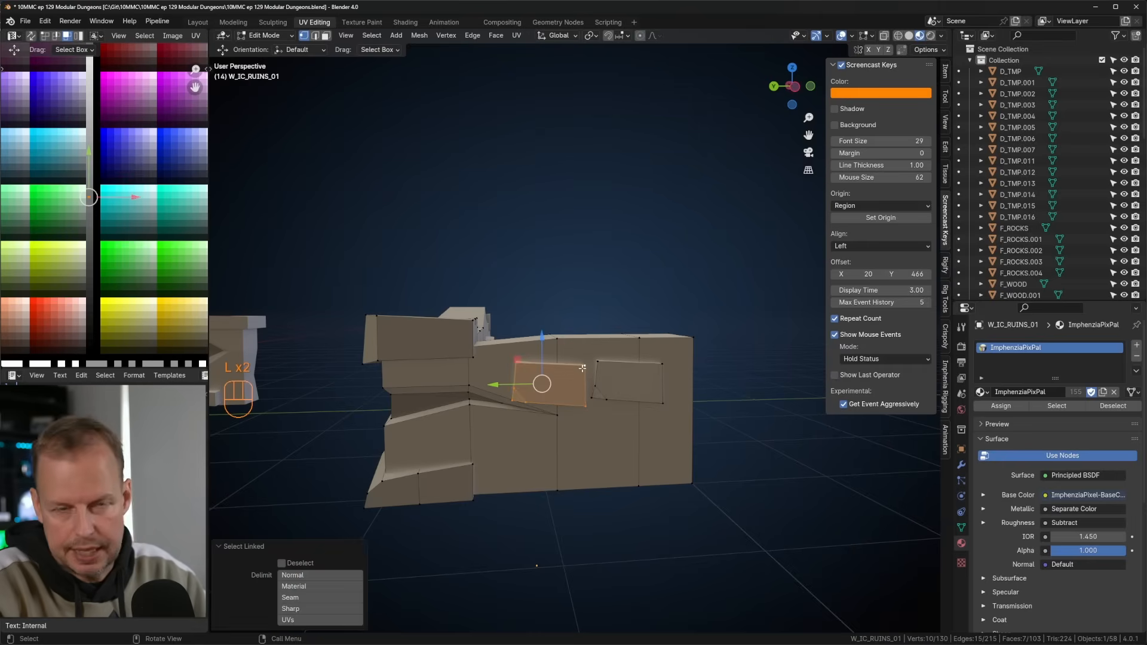
{"action": "key", "text": "f"}
{"action": "key", "text": "g"}
{"action": "left_click", "coordinate": [594, 369]}
Shift the neighbouring brick toward the arm's end, tilt it, and nudge it about 0.04 m along Y.
{"action": "left_click", "coordinate": [656, 365]}
{"action": "key", "text": "l"}
{"action": "key", "text": "g"}
{"action": "left_click", "coordinate": [684, 363]}
{"action": "key", "text": "r"}
{"action": "left_click", "coordinate": [682, 345]}
{"action": "key", "text": "g"}
{"action": "left_click", "coordinate": [674, 347]}
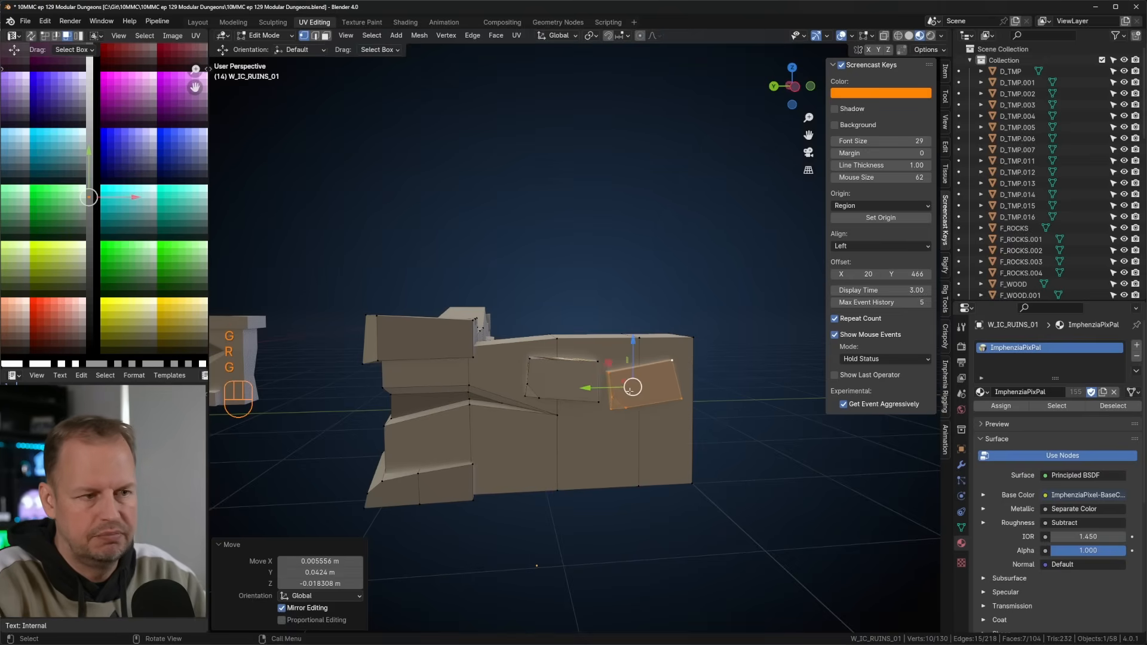
Slide the upper vertex of the brick nearest the corner along its edge by a factor of 0.220.
{"action": "key", "text": "1"}
{"action": "left_click", "coordinate": [526, 383]}
{"action": "key", "text": "g"}
{"action": "key", "text": "g"}
{"action": "left_click", "coordinate": [528, 378]}
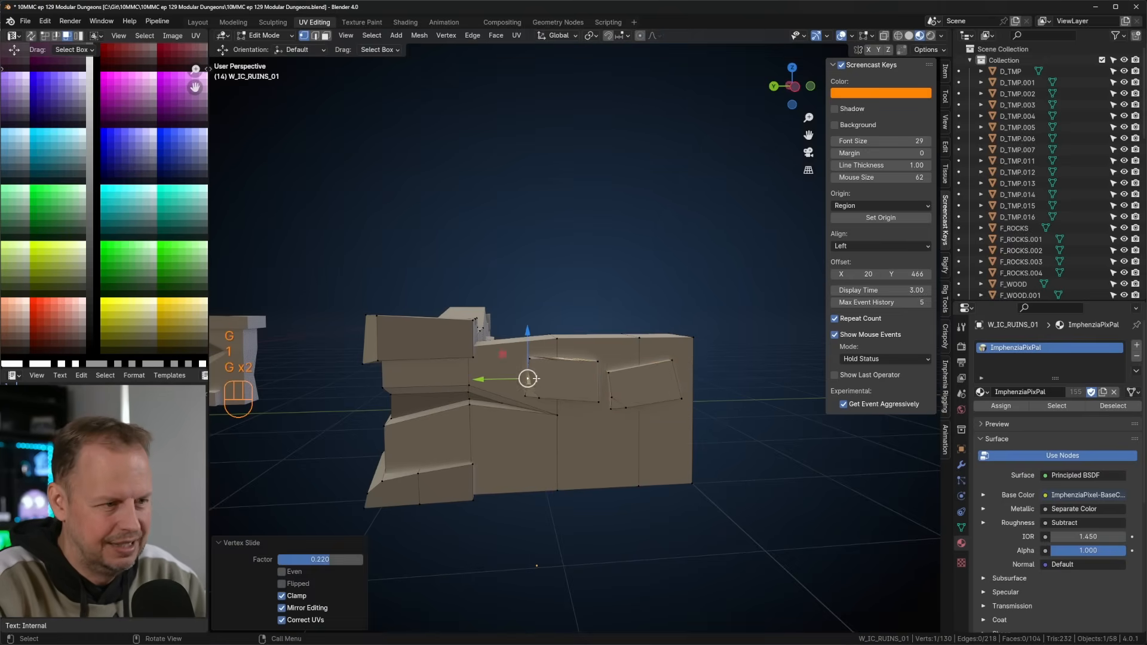
Slide the lower middle vertex of the brick nearest the arm's end along its edge and pull its upper outer corner inward.
{"action": "left_click", "coordinate": [627, 406]}
{"action": "key", "text": "g"}
{"action": "key", "text": "g"}
{"action": "left_click", "coordinate": [642, 404]}
{"action": "left_click", "coordinate": [673, 363]}
{"action": "key", "text": "g"}
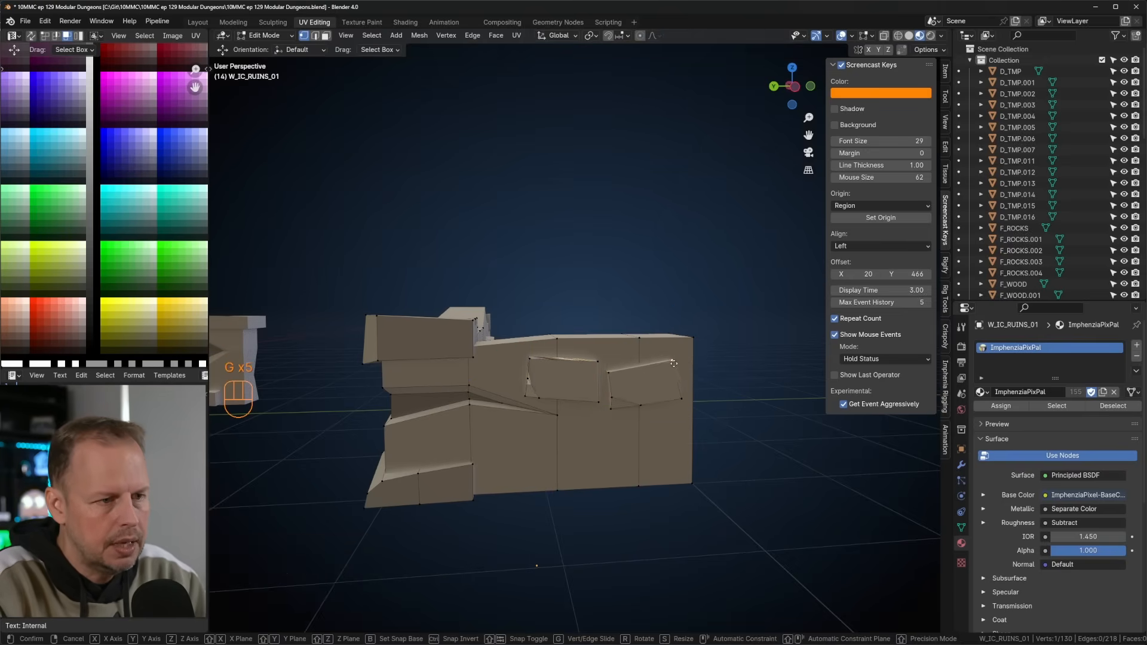
{"action": "left_click", "coordinate": [662, 371]}
Duplicate the whole end brick, place the copy below it on the arm's outer face, and rotate it to a tilt.
{"action": "key", "text": "l"}
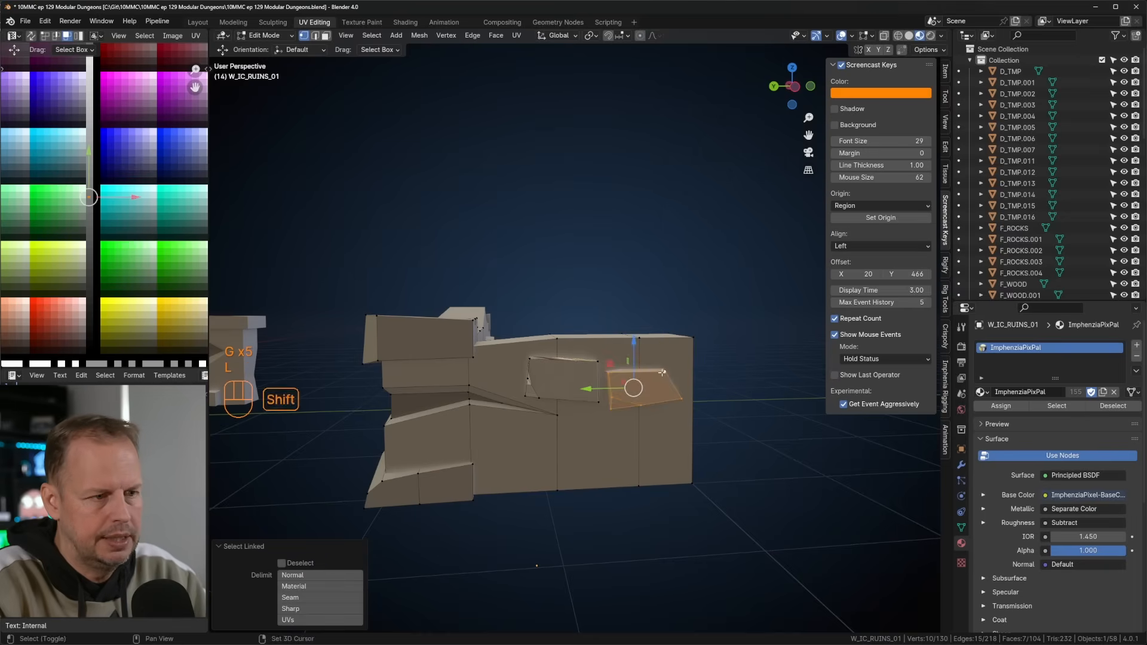
{"action": "key", "text": "shift+d"}
{"action": "left_click", "coordinate": [635, 422]}
{"action": "key", "text": "r"}
{"action": "left_click", "coordinate": [657, 437]}
Reshape the tilted lower brick by moving its upper corner vertex nearest the wall corner.
{"action": "key", "text": "1"}
{"action": "left_click", "coordinate": [591, 413]}
{"action": "key", "text": "g"}
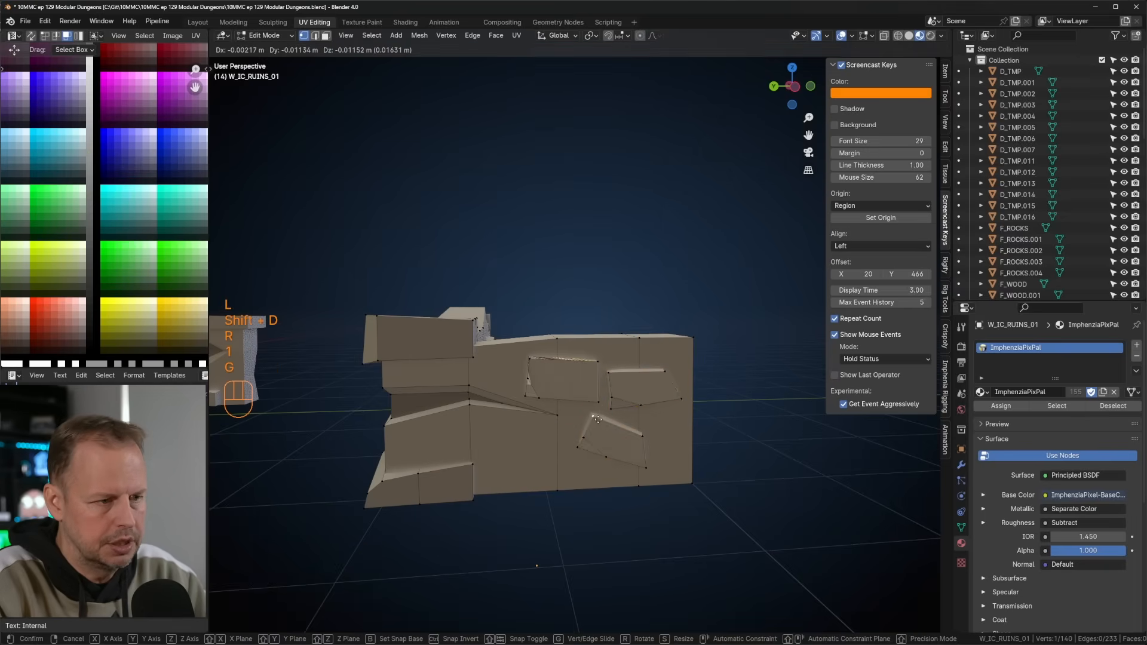
{"action": "left_click", "coordinate": [593, 416]}
Slide the crack's upper and lower vertices along the wall's vertical corner edge to reshape the crack opening.
{"action": "middle_click_drag", "start_coordinate": [478, 407], "coordinate": [534, 409]}
{"action": "left_click", "coordinate": [577, 420]}
{"action": "key", "text": "g"}
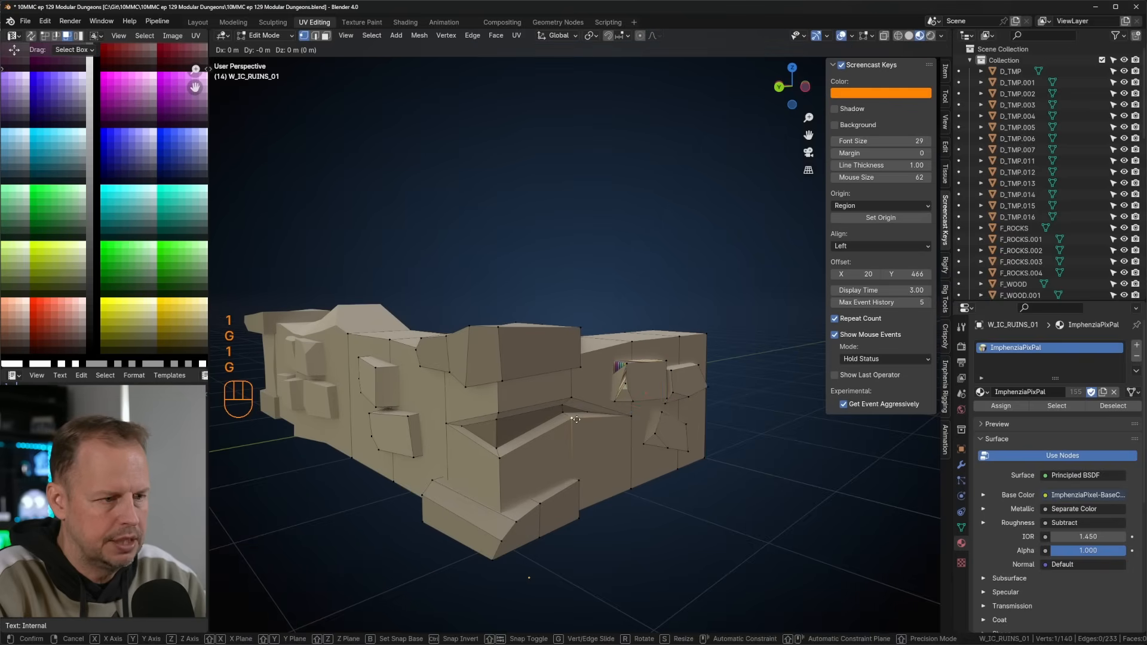
{"action": "right_click", "coordinate": [576, 420]}
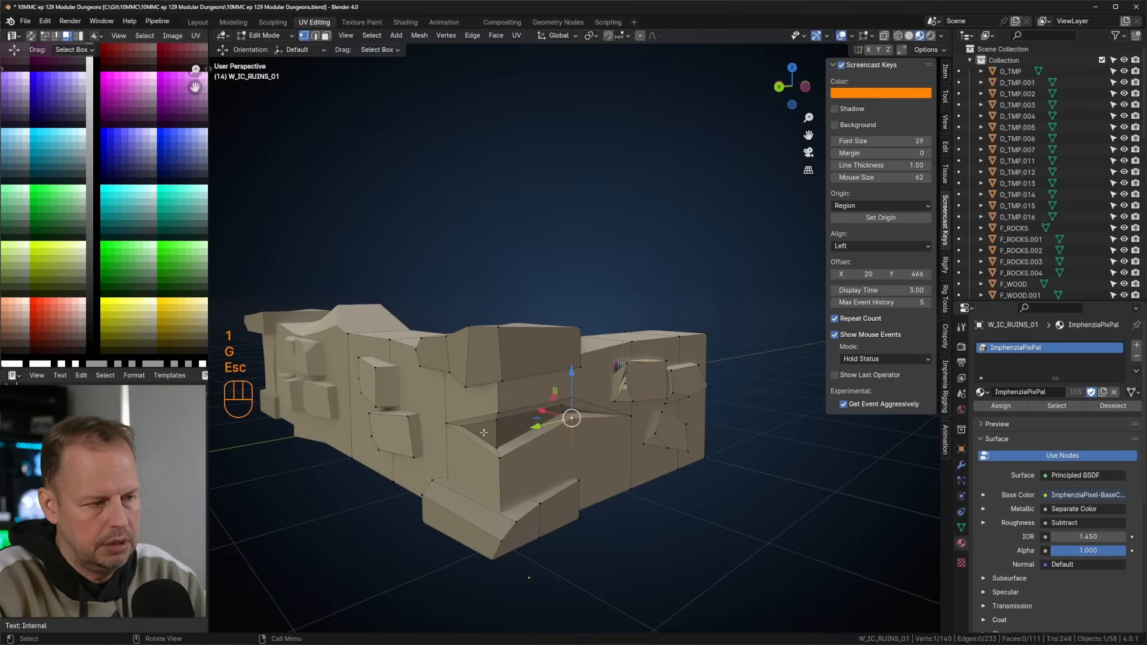
{"action": "key", "text": "g"}
{"action": "key", "text": "g"}
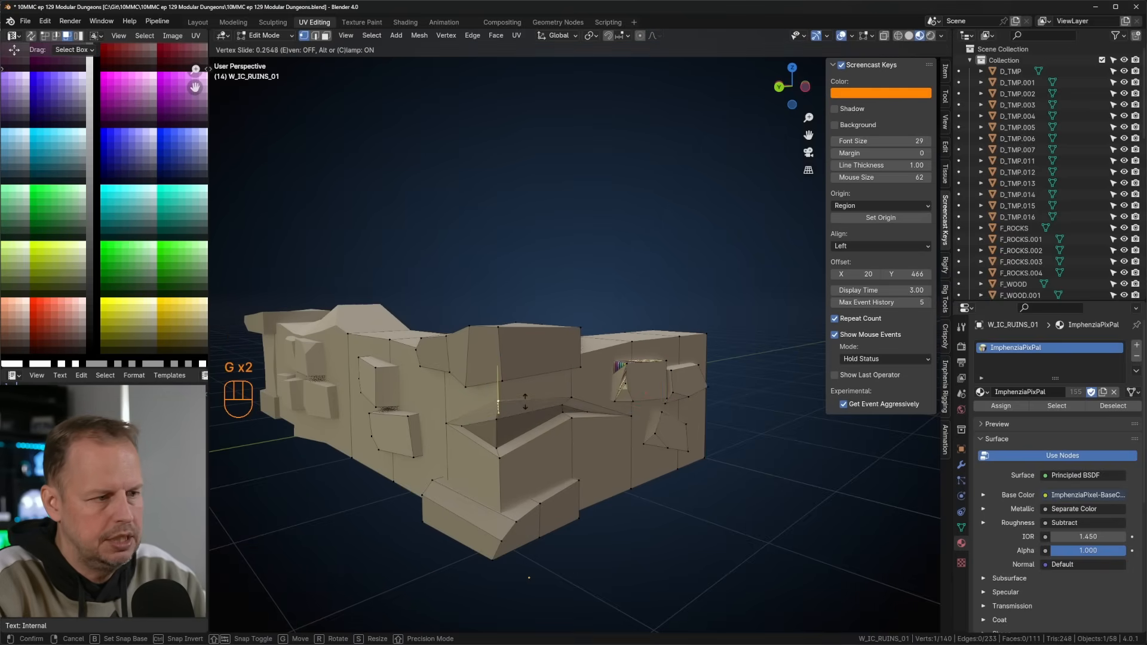
{"action": "left_click", "coordinate": [523, 403]}
{"action": "left_click", "coordinate": [503, 455]}
{"action": "left_click", "coordinate": [498, 447]}
{"action": "key", "text": "g"}
{"action": "key", "text": "g"}
{"action": "left_click", "coordinate": [499, 456]}
Slide the crack's vertices on the arm side along their vertical edges to widen the crack and vary its lower rim.
{"action": "left_click", "coordinate": [573, 420]}
{"action": "key", "text": "g"}
{"action": "key", "text": "g"}
{"action": "left_click", "coordinate": [574, 433]}
{"action": "left_click", "coordinate": [573, 400]}
{"action": "key", "text": "g"}
{"action": "key", "text": "g"}
{"action": "left_click", "coordinate": [574, 393]}
{"action": "left_click", "coordinate": [634, 418]}
{"action": "key", "text": "g"}
{"action": "key", "text": "g"}
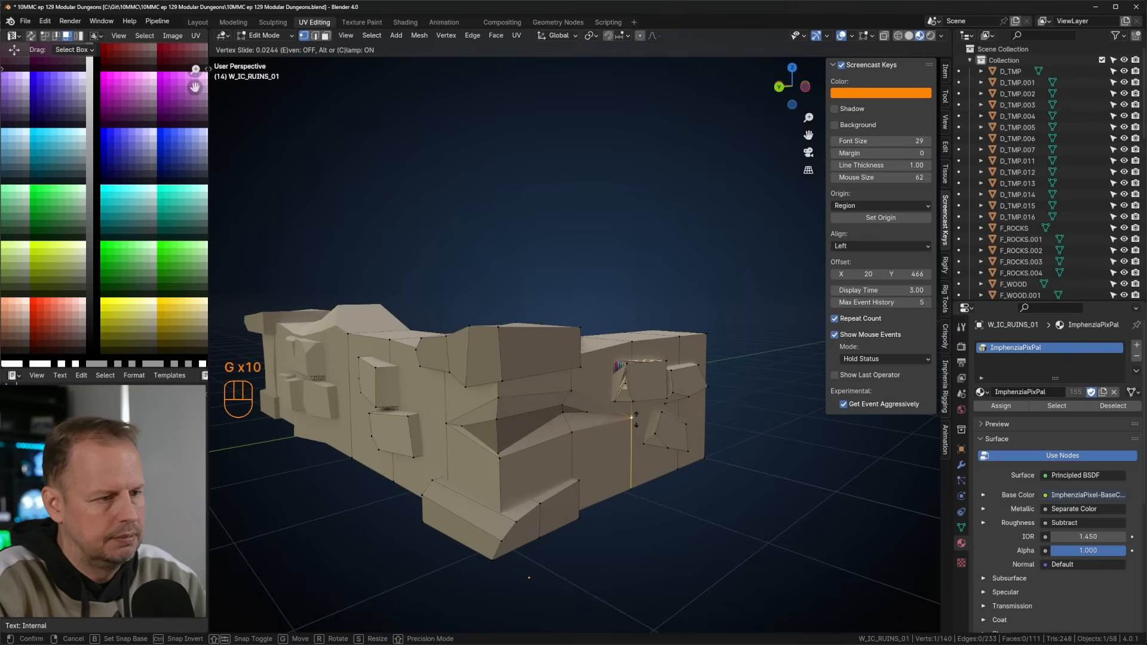
{"action": "left_click", "coordinate": [636, 417]}
Bevel one upper corner edge on each of the two bricks on the long wall beside the corner, the lower one by about 0.09 m.
{"action": "scroll", "coordinate": [636, 417], "scroll_direction": "down", "scroll_amount": 2}
{"action": "middle_click_drag", "start_coordinate": [637, 418], "coordinate": [589, 423]}
{"action": "key", "text": "Tab"}
{"action": "key", "text": "Tab"}
{"action": "key", "text": "Tab"}
{"action": "key", "text": "Tab"}
{"action": "scroll", "coordinate": [596, 424], "scroll_direction": "up", "scroll_amount": 2}
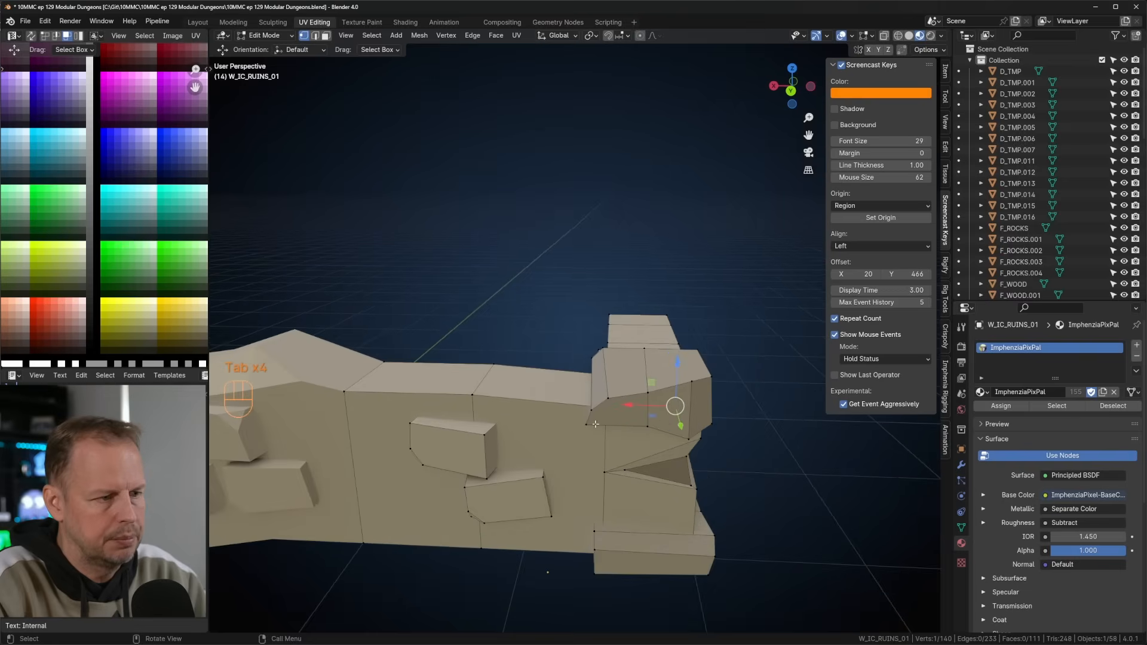
{"action": "key", "text": "ctrl+b"}
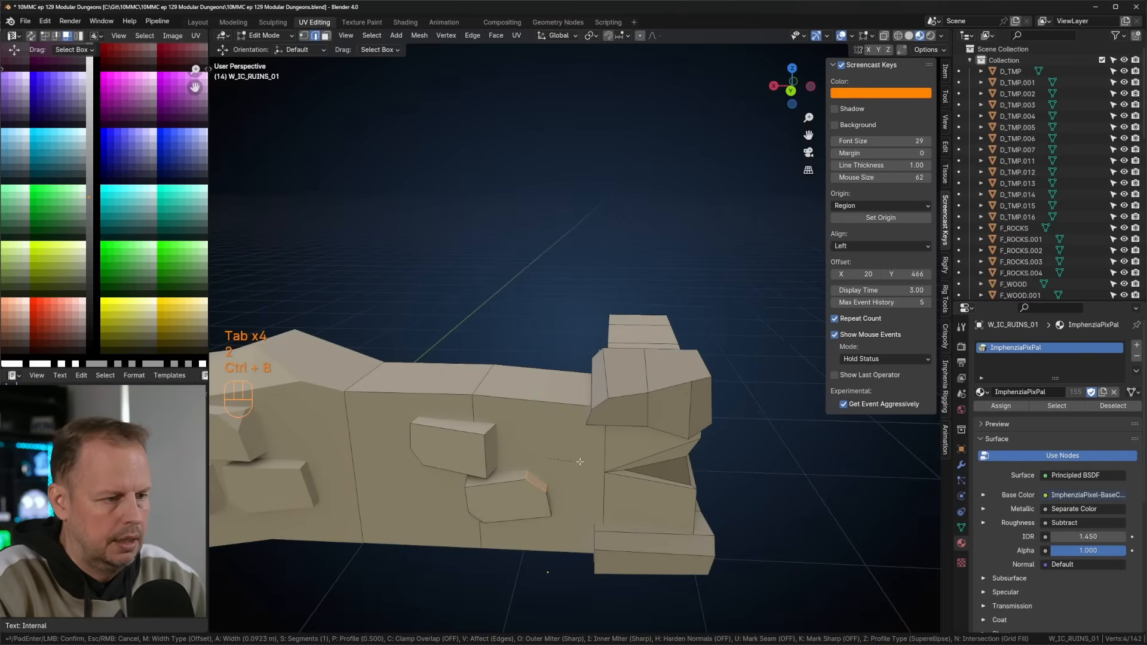
{"action": "left_click", "coordinate": [580, 460]}
{"action": "left_click", "coordinate": [496, 430]}
{"action": "key", "text": "ctrl+b"}
{"action": "right_click", "coordinate": [515, 431]}
Bevel the long wall's top edge next to the corner slab and slide the bevel's end vertices into an uneven chipped shape.
{"action": "left_click", "coordinate": [514, 400]}
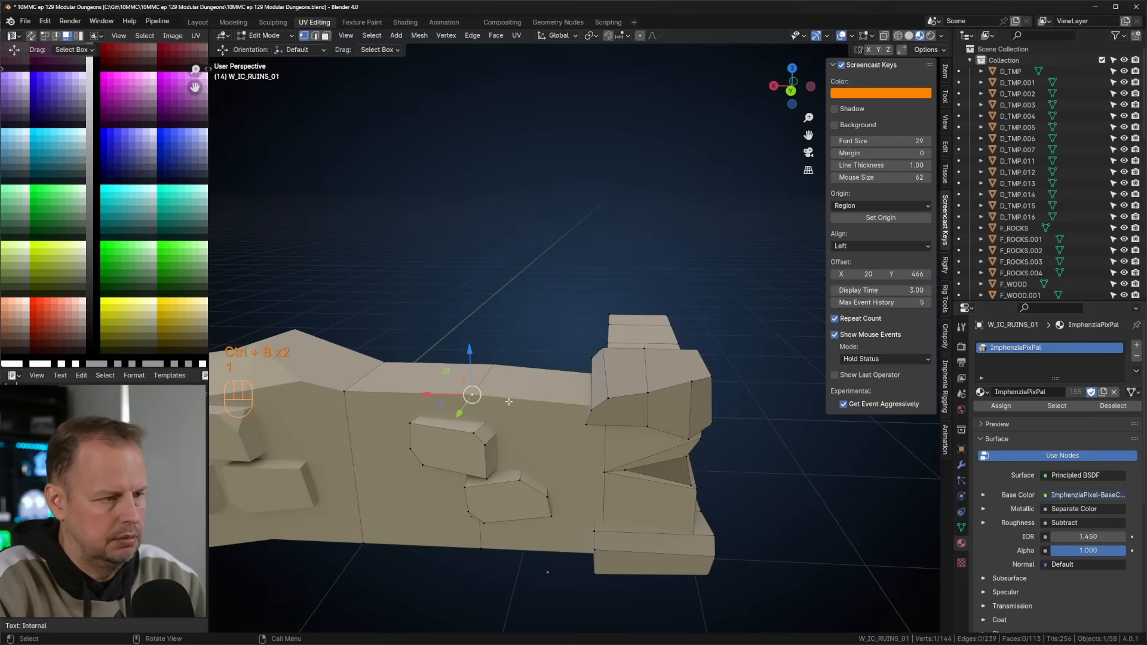
{"action": "key", "text": "ctrl+b"}
{"action": "left_click", "coordinate": [535, 401]}
{"action": "key", "text": "g"}
{"action": "key", "text": "g"}
{"action": "left_click", "coordinate": [435, 394]}
{"action": "left_click", "coordinate": [478, 388]}
{"action": "key", "text": "g"}
{"action": "key", "text": "g"}
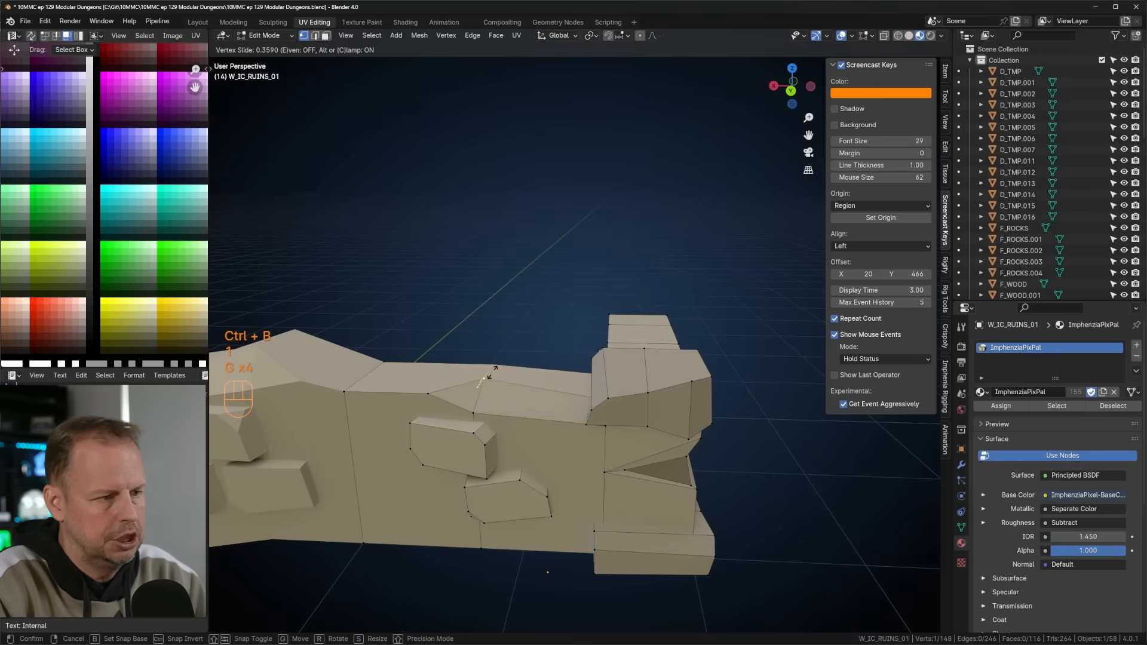
{"action": "left_click", "coordinate": [486, 380]}
Select the two chipped faces on the wall's top edge and move their UVs slightly up the grey palette strip.
{"action": "key", "text": "3"}
{"action": "left_click", "coordinate": [517, 399]}
{"action": "left_click", "coordinate": [463, 397], "text": "shift"}
{"action": "key", "text": "a"}
{"action": "key", "text": "g"}
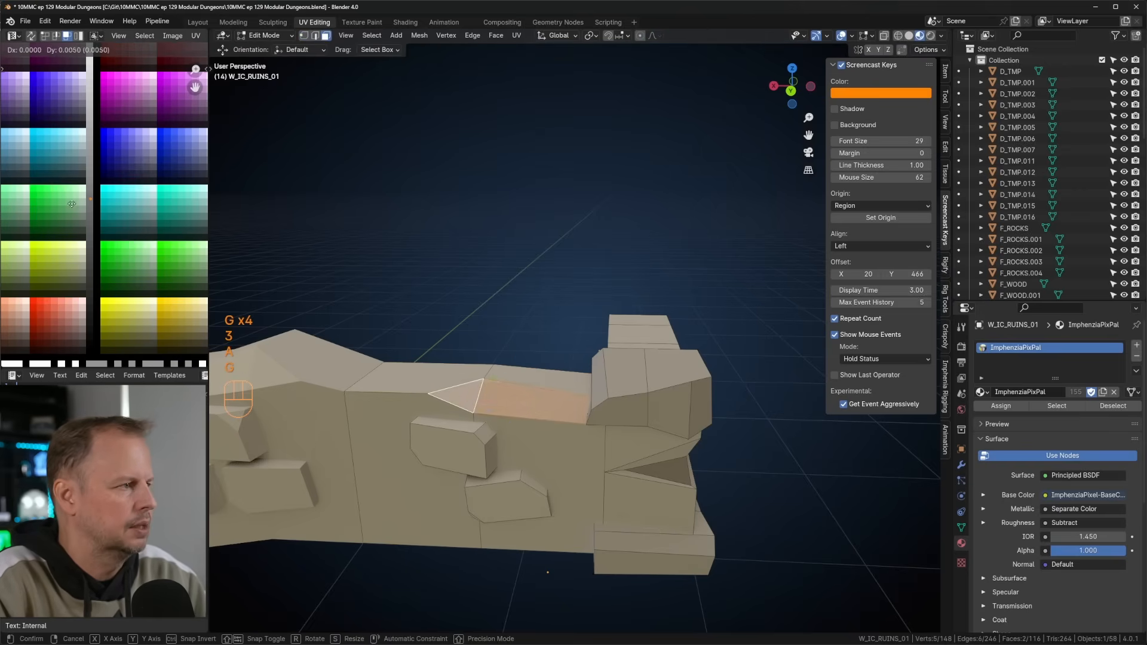
{"action": "left_click", "coordinate": [73, 183]}
Delete the multicoloured brick nearest the corner on the short arm's outer face.
{"action": "key", "text": "Tab"}
{"action": "scroll", "coordinate": [595, 373], "scroll_direction": "down", "scroll_amount": 7}
{"action": "middle_click_drag", "start_coordinate": [595, 373], "coordinate": [627, 395]}
{"action": "left_click", "coordinate": [638, 425]}
{"action": "scroll", "coordinate": [638, 425], "scroll_direction": "down", "scroll_amount": 4}
{"action": "scroll", "coordinate": [627, 395], "scroll_direction": "up", "scroll_amount": 6}
{"action": "left_click", "coordinate": [626, 393]}
{"action": "scroll", "coordinate": [626, 393], "scroll_direction": "up", "scroll_amount": 2}
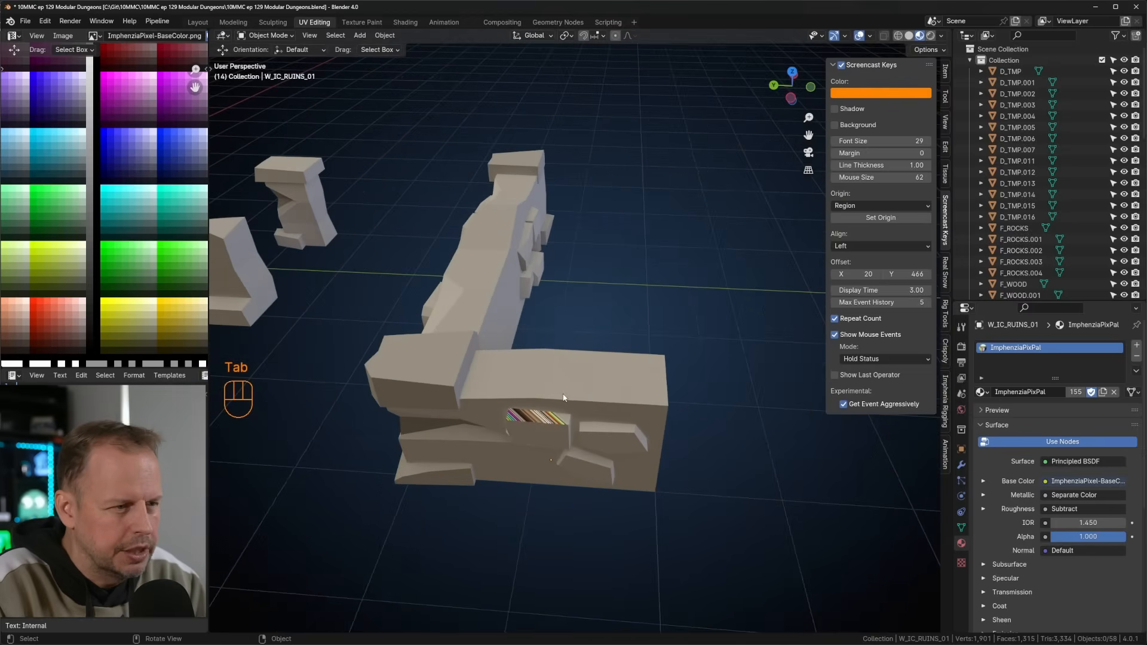
{"action": "key", "text": "Tab"}
{"action": "key", "text": "l"}
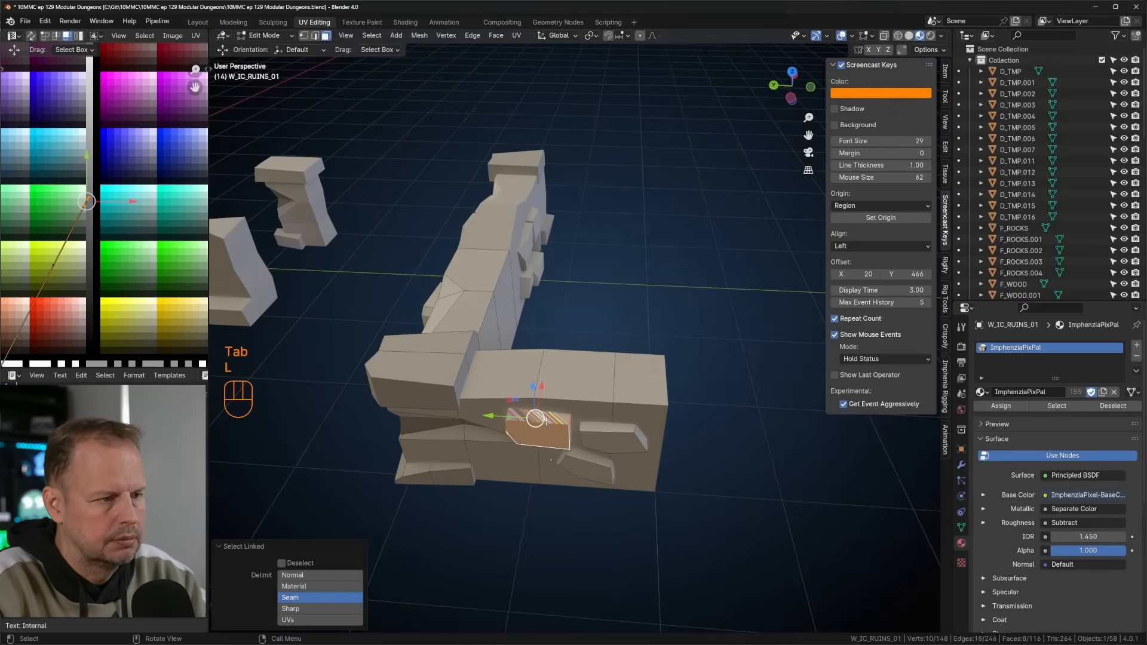
{"action": "key", "text": "Delete"}
{"action": "left_click", "coordinate": [545, 424]}
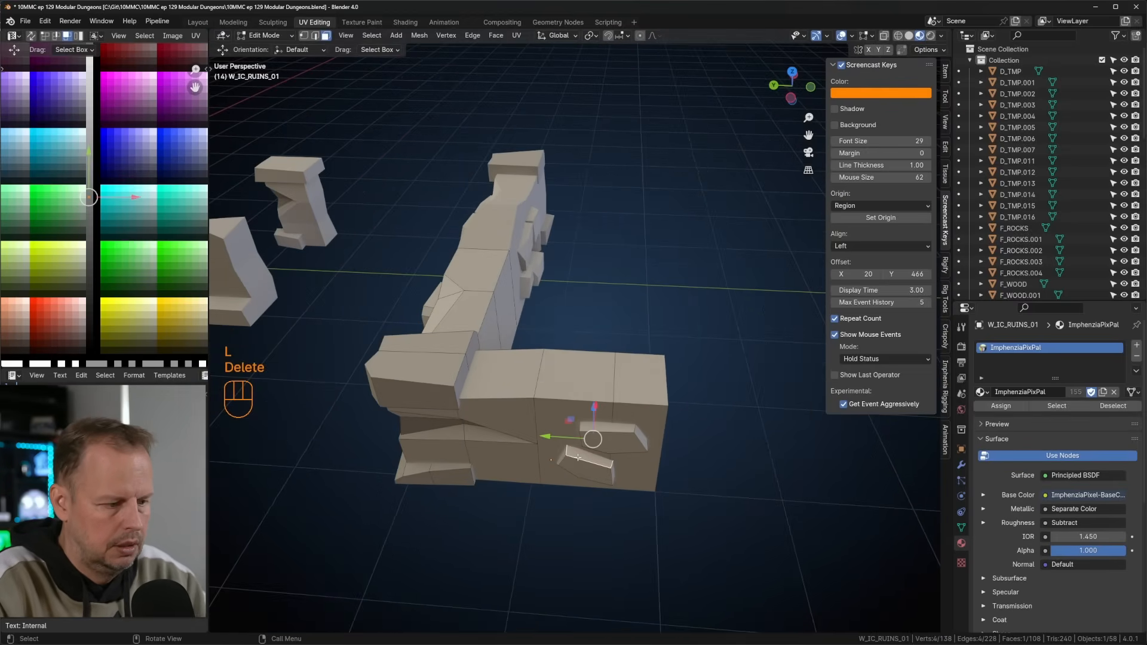
Duplicate the tilted lower brick on the short arm and move the copy up into the gap nearer the corner.
{"action": "key", "text": "l"}
{"action": "key", "text": "shift+d"}
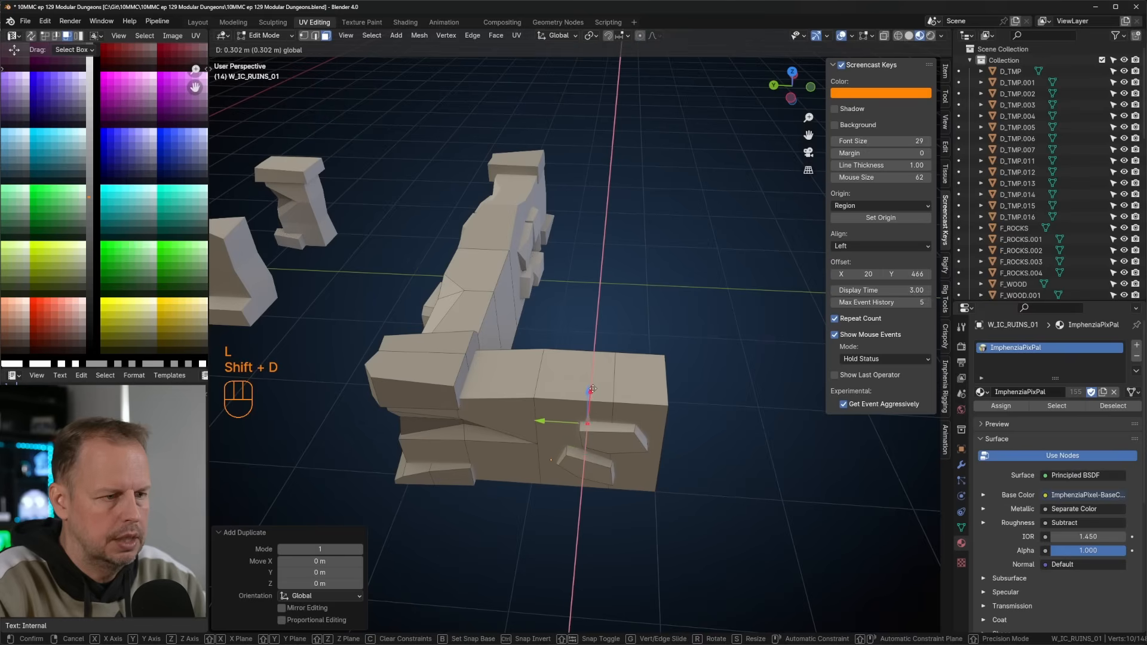
{"action": "left_click", "coordinate": [592, 385]}
{"action": "middle_click_drag", "start_coordinate": [526, 419], "coordinate": [562, 458]}
{"action": "left_click_drag", "start_coordinate": [541, 409], "coordinate": [577, 396]}
Rotate the duplicated brick and nudge it to sit against the short arm's outer face.
{"action": "middle_click_drag", "start_coordinate": [622, 418], "coordinate": [719, 338]}
{"action": "key", "text": "r"}
{"action": "left_click", "coordinate": [629, 266]}
{"action": "key", "text": "g"}
{"action": "left_click", "coordinate": [594, 279]}
{"action": "key", "text": "g"}
{"action": "left_click", "coordinate": [710, 338]}
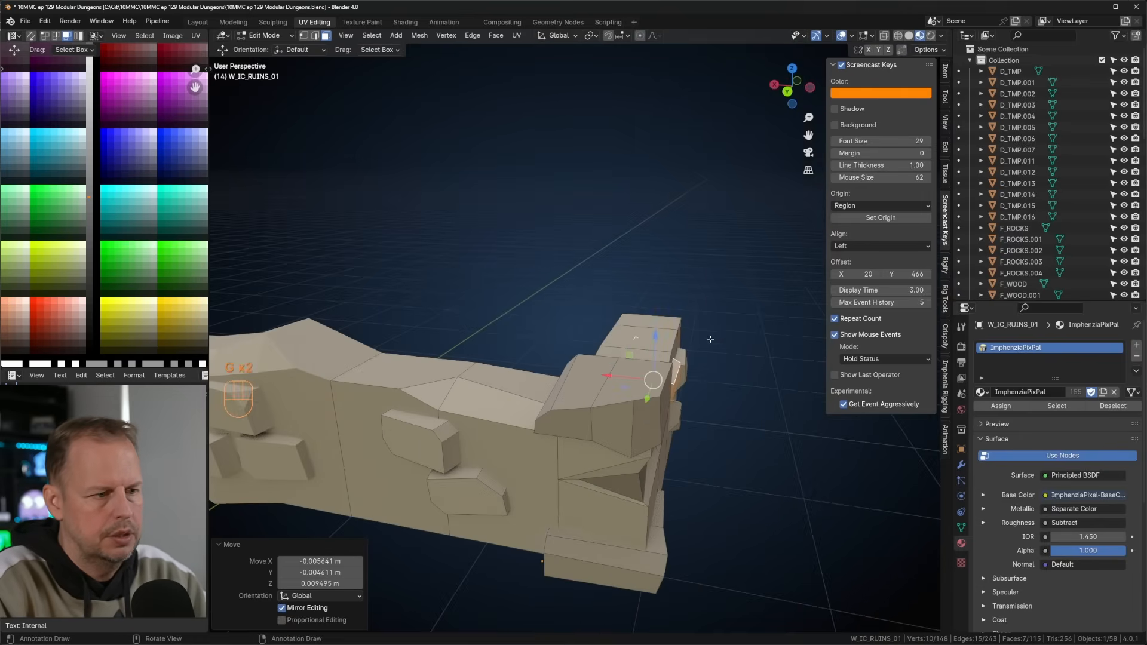
Examine the ruined wall pieces alongside the rest of the modular set and check the straight piece's name.
{"action": "scroll", "coordinate": [704, 370], "scroll_direction": "down", "scroll_amount": 7}
{"action": "key", "text": "Tab"}
{"action": "scroll", "coordinate": [603, 433], "scroll_direction": "down", "scroll_amount": 6}
{"action": "mouse_move", "coordinate": [648, 415]}
{"action": "middle_mouse_down"}
{"action": "mouse_move", "coordinate": [701, 448]}
{"action": "mouse_move", "coordinate": [636, 411]}
{"action": "middle_mouse_up"}
{"action": "scroll", "coordinate": [658, 425], "scroll_direction": "up", "scroll_amount": 7}
{"action": "middle_click_drag", "start_coordinate": [536, 566], "coordinate": [515, 390]}
{"action": "left_click", "coordinate": [549, 352]}
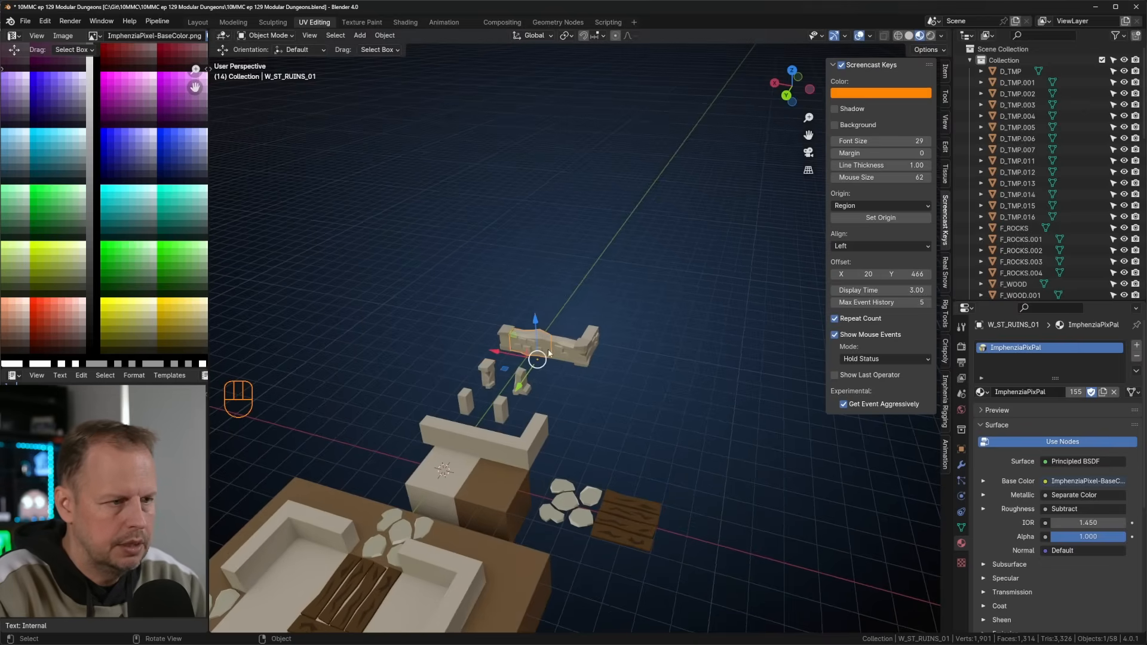
{"action": "key", "text": "F2"}
Show the whole modular set in top orthographic view and save the file.
{"action": "middle_click_drag", "start_coordinate": [584, 351], "coordinate": [637, 396]}
{"action": "key", "text": "KP_7"}
{"action": "scroll", "coordinate": [646, 374], "scroll_direction": "down", "scroll_amount": 3}
{"action": "middle_click_drag", "start_coordinate": [637, 236], "coordinate": [511, 337], "text": "shift"}
{"action": "scroll", "coordinate": [510, 340], "scroll_direction": "up", "scroll_amount": 2}
{"action": "key", "text": "ctrl+s"}
{"action": "scroll", "coordinate": [517, 344], "scroll_direction": "down", "scroll_amount": 2}
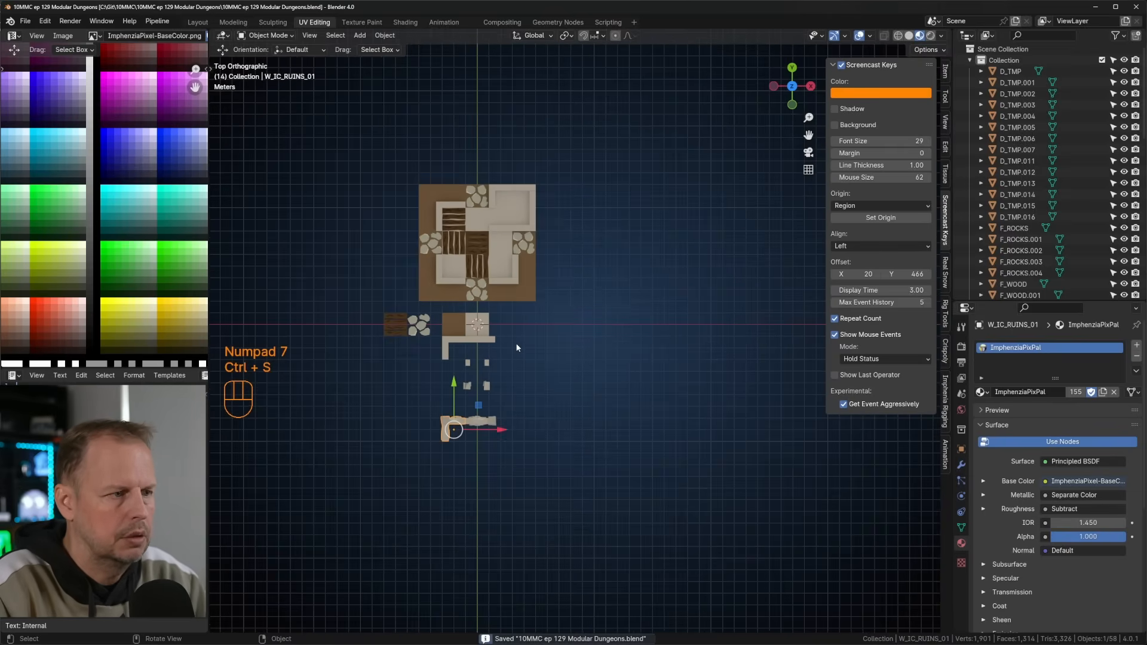
Create a linked duplicate of the light ground tile at the origin and place it along Y beyond the ruins pieces.
{"action": "left_click", "coordinate": [519, 297]}
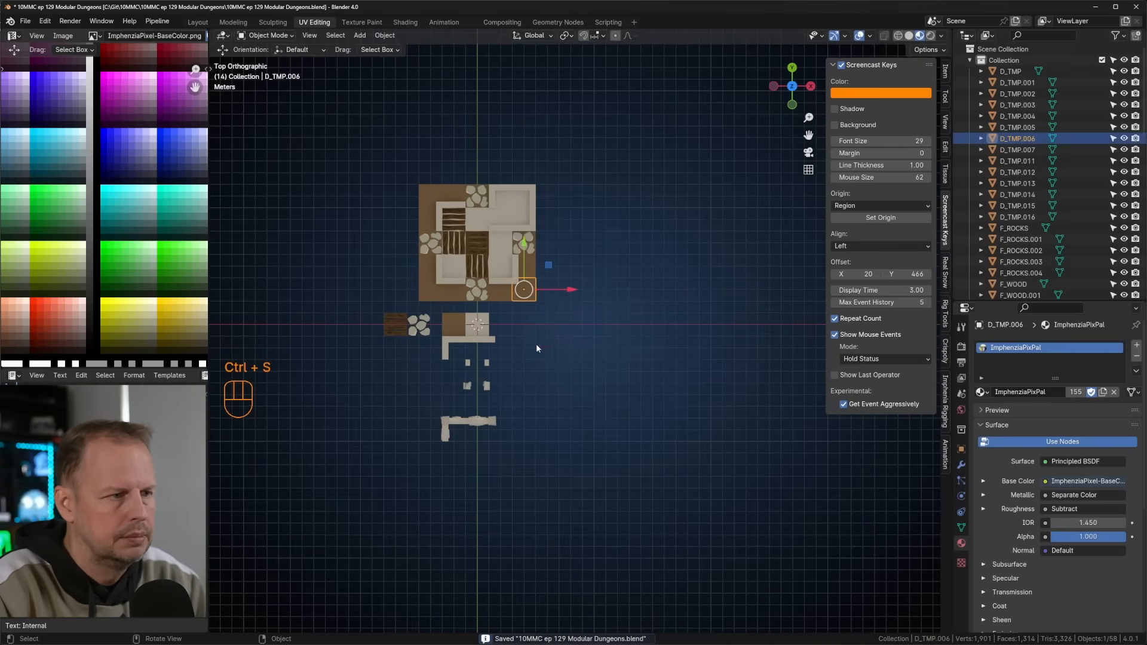
{"action": "middle_click_drag", "start_coordinate": [546, 379], "coordinate": [557, 309], "text": "shift"}
{"action": "scroll", "coordinate": [520, 285], "scroll_direction": "up", "scroll_amount": 4}
{"action": "middle_click_drag", "start_coordinate": [497, 272], "coordinate": [571, 257], "text": "shift"}
{"action": "left_click", "coordinate": [487, 199]}
{"action": "scroll", "coordinate": [549, 256], "scroll_direction": "down", "scroll_amount": 4}
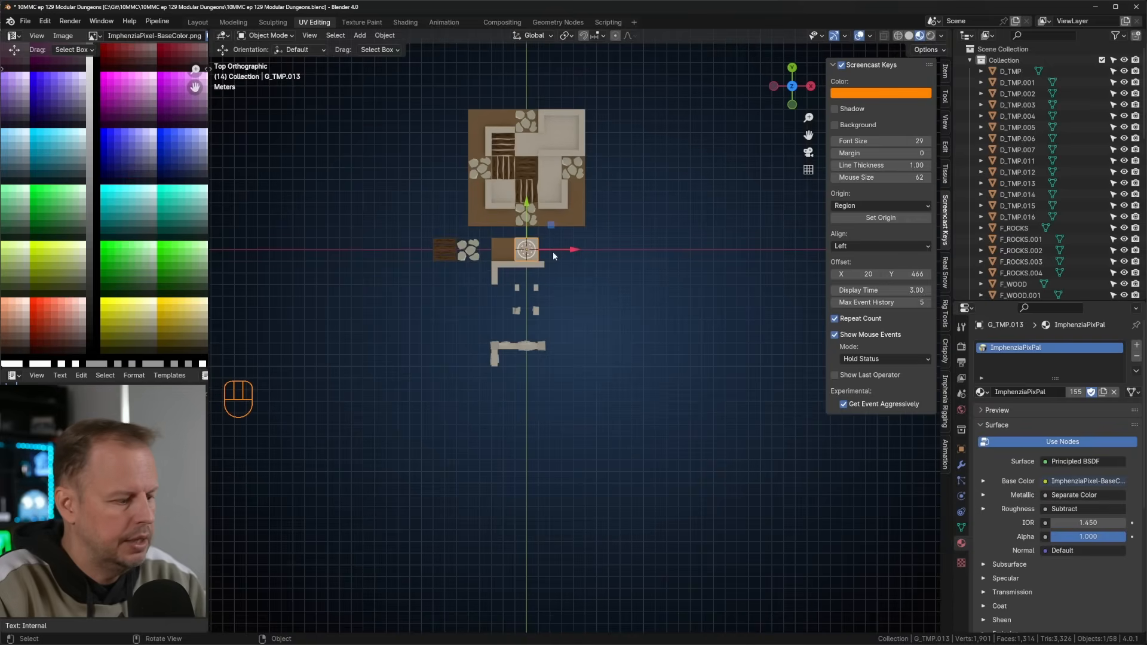
{"action": "key", "text": "alt+d"}
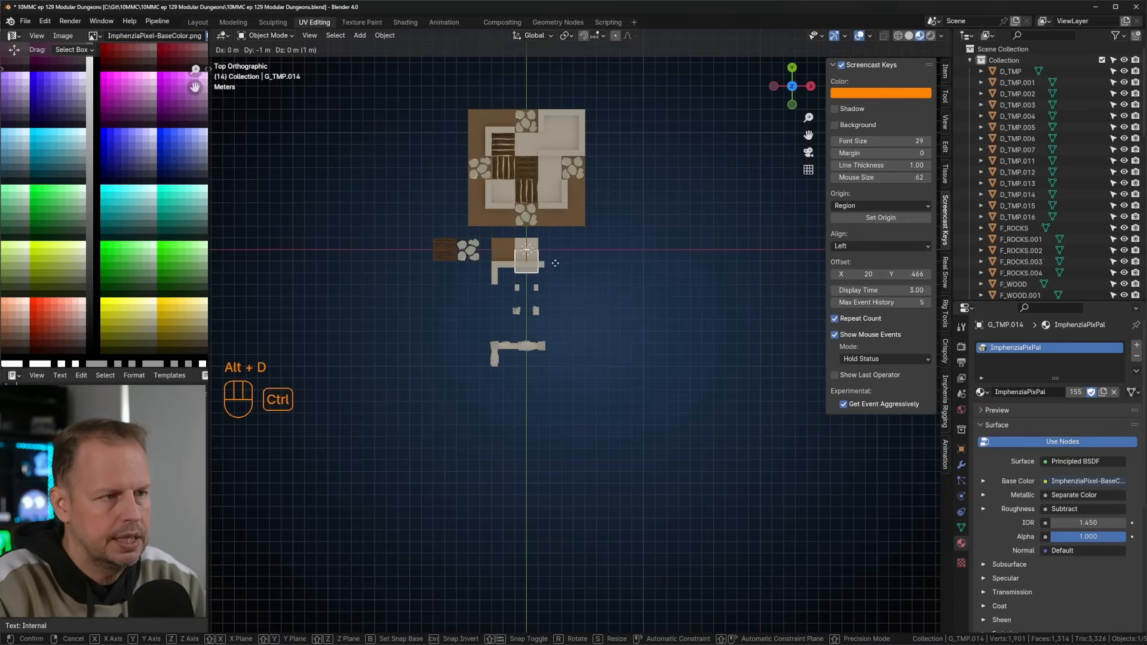
{"action": "left_click", "coordinate": [555, 442], "text": "ctrl"}
Try moving a corner vertex of the original ground tile to test its linked duplicate.
{"action": "left_click", "coordinate": [529, 248]}
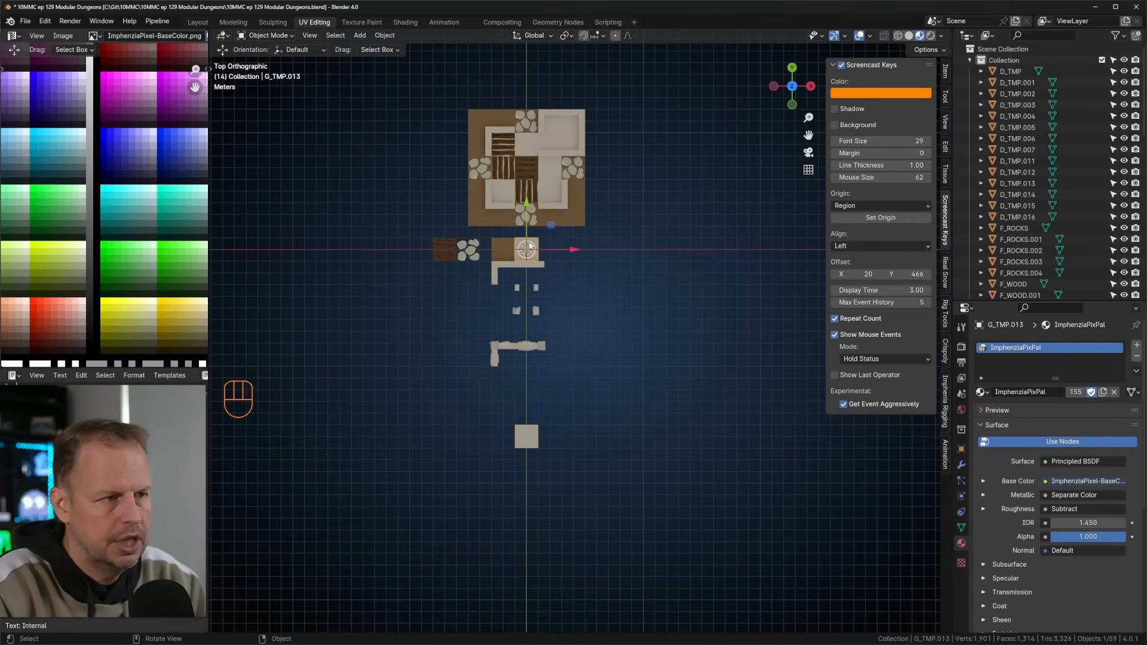
{"action": "key", "text": "Tab"}
{"action": "key", "text": "1"}
{"action": "key", "text": "g"}
{"action": "right_click", "coordinate": [524, 416]}
{"action": "key", "text": "Tab"}
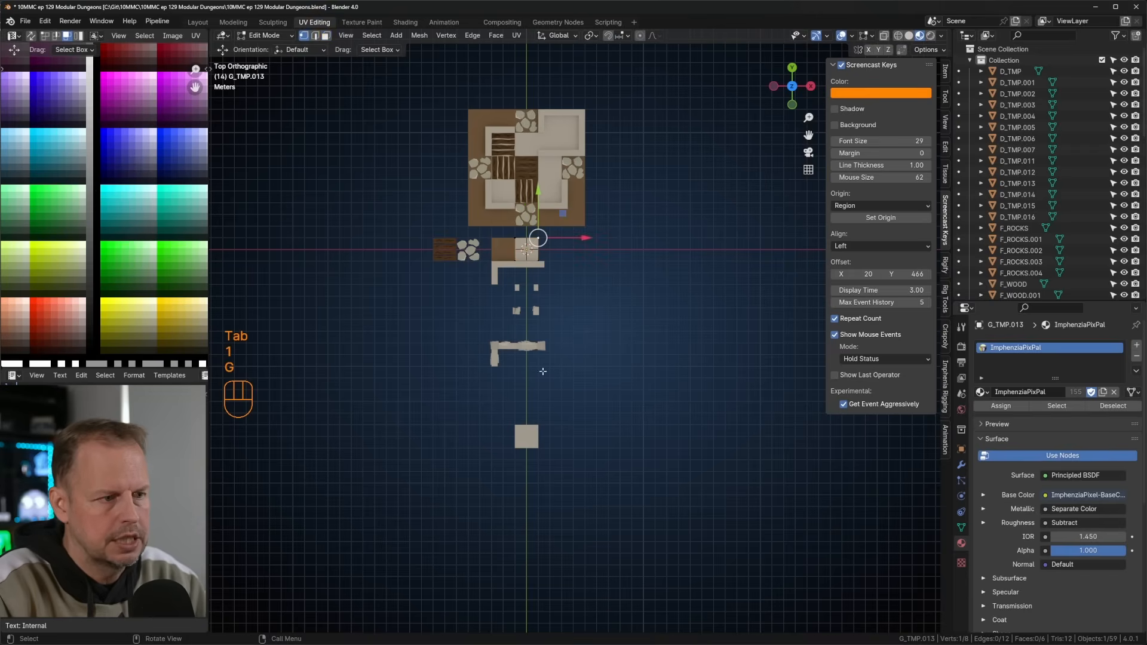
Move the duplicated ground tile farther along Y, away from the ruins pieces.
{"action": "left_click", "coordinate": [526, 433]}
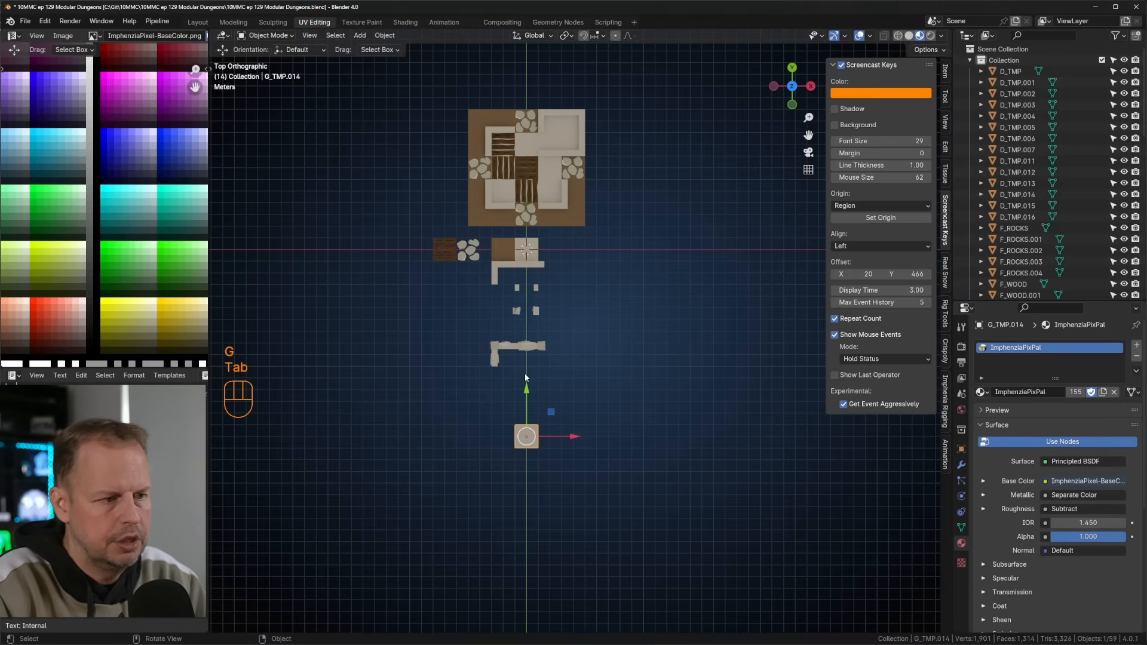
{"action": "scroll", "coordinate": [536, 443], "scroll_direction": "up", "scroll_amount": 1}
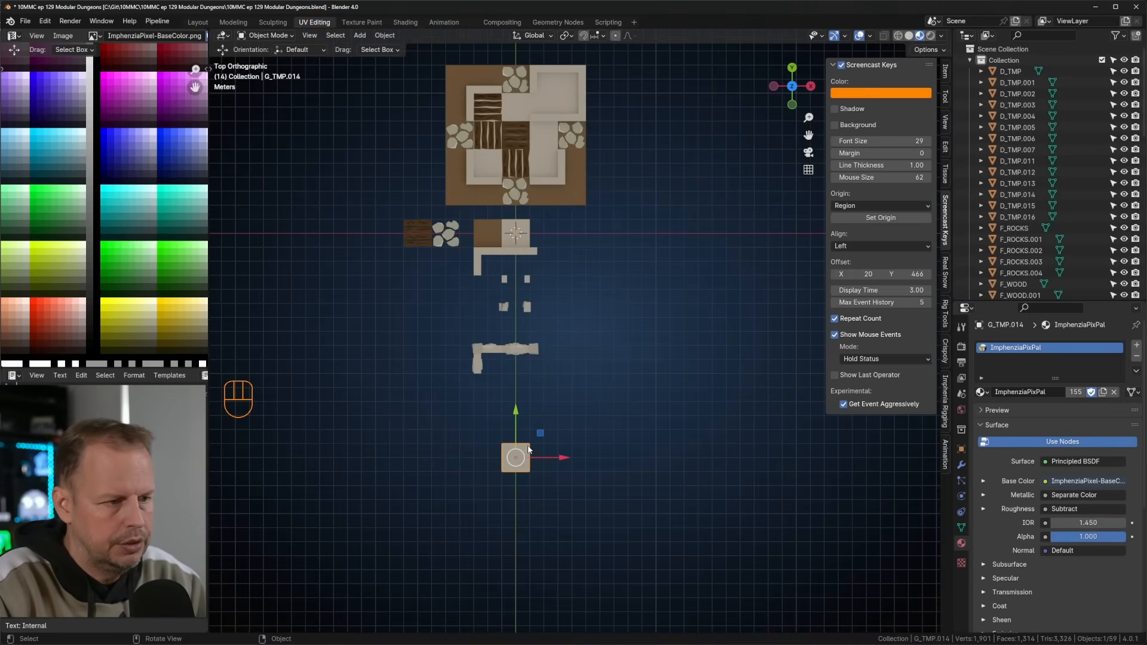
{"action": "scroll", "coordinate": [533, 386], "scroll_direction": "down", "scroll_amount": 2}
{"action": "left_click_drag", "start_coordinate": [535, 386], "coordinate": [540, 409]}
Build a 2 by 2 block of ground tiles from linked duplicates snapped next to the first tile.
{"action": "key", "text": "shift+d"}
{"action": "right_click", "coordinate": [587, 429]}
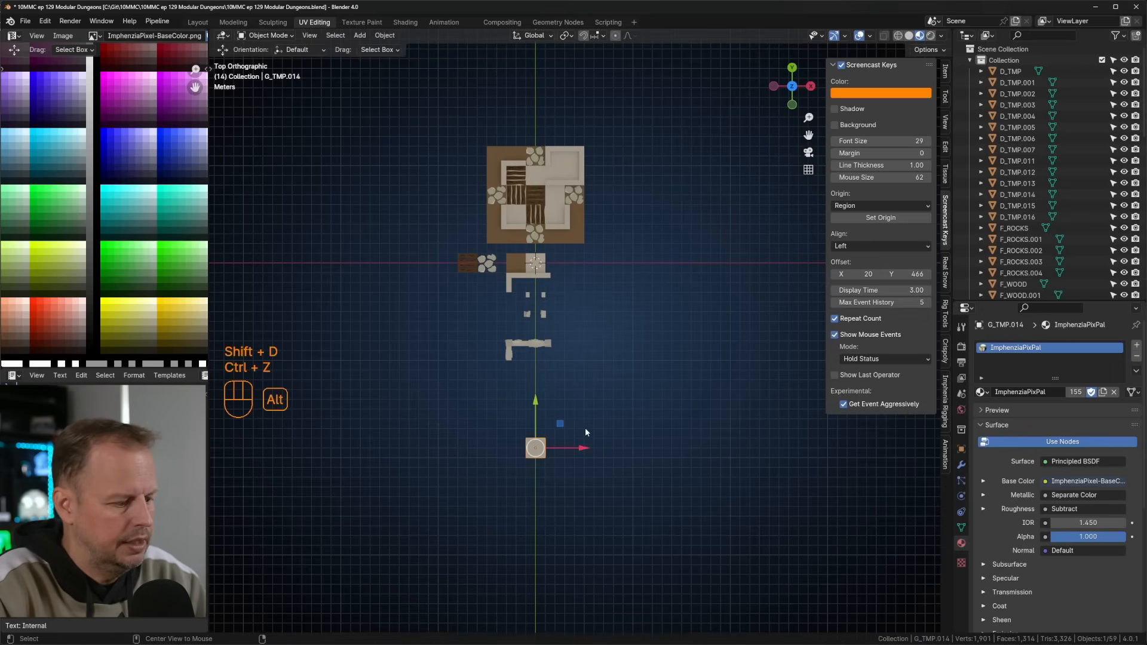
{"action": "key", "text": "alt+d"}
{"action": "left_click", "coordinate": [585, 408], "text": "ctrl"}
{"action": "left_click_drag", "start_coordinate": [480, 399], "coordinate": [592, 481]}
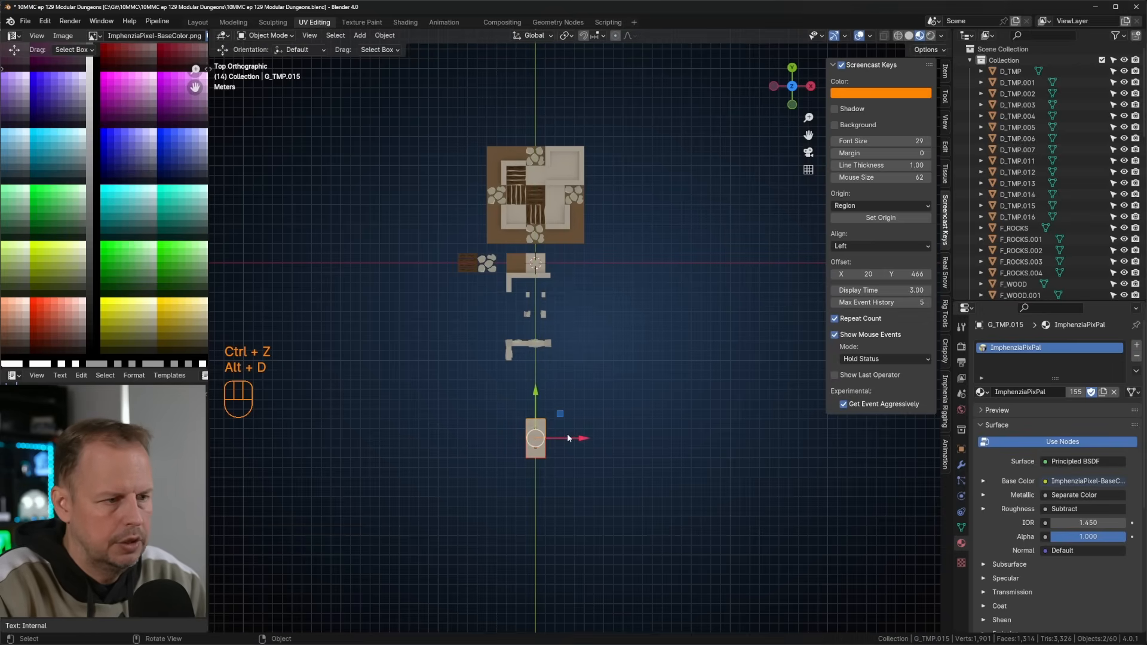
{"action": "key", "text": "alt+d"}
{"action": "left_click", "coordinate": [588, 434], "text": "ctrl"}
{"action": "left_click_drag", "start_coordinate": [508, 417], "coordinate": [592, 457]}
{"action": "key", "text": "alt+f"}
{"action": "key", "text": "ctrl+z"}
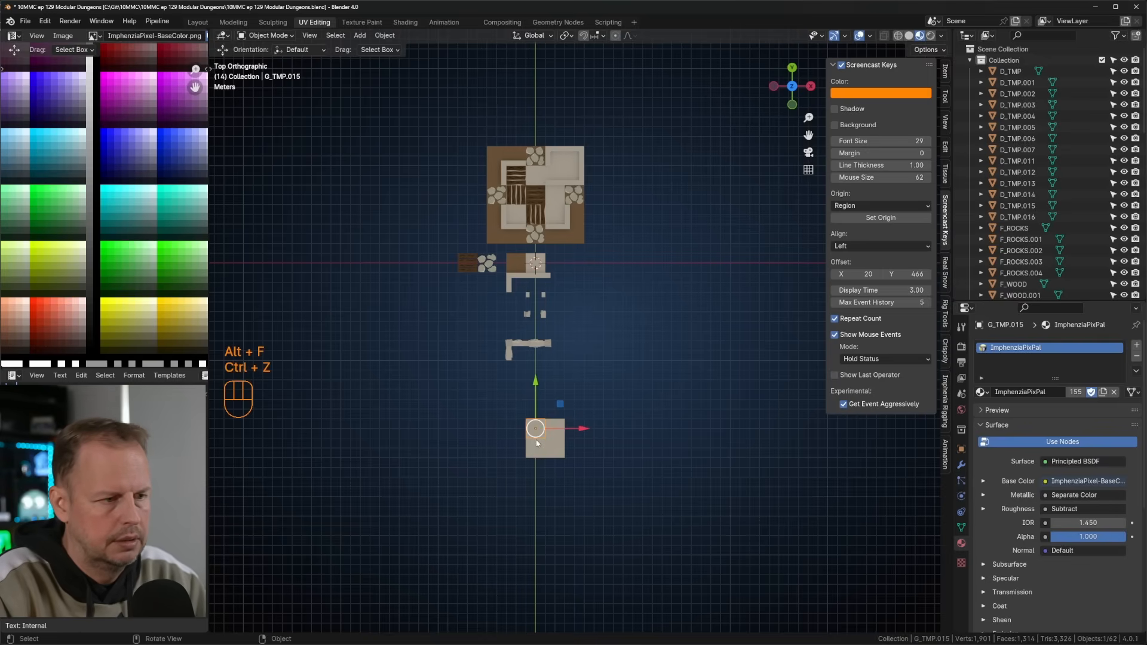
{"action": "key", "text": "alt+f"}
{"action": "left_click_drag", "start_coordinate": [584, 439], "coordinate": [564, 439], "text": "ctrl"}
{"action": "key", "text": "ctrl+z"}
{"action": "key", "text": "g"}
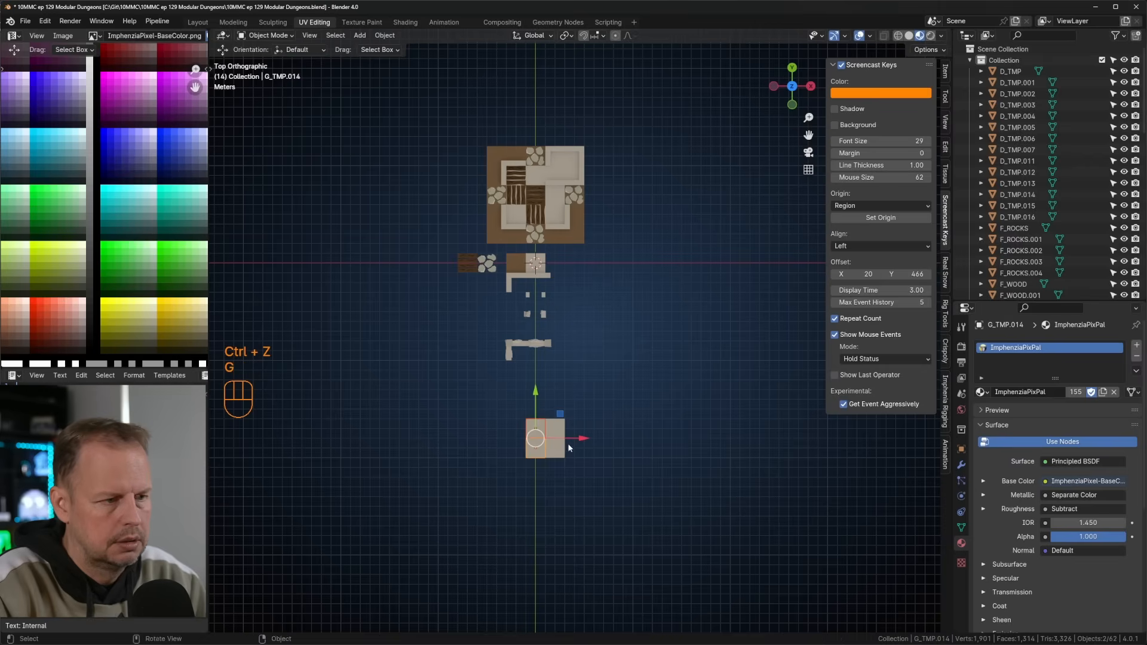
Extend the ground block to 3 by 3 tiles by adding linked duplicates of a column along X and a row along Y.
{"action": "key", "text": "alt+f"}
{"action": "key", "text": "alt+d"}
{"action": "left_click", "coordinate": [550, 443]}
{"action": "left_click_drag", "start_coordinate": [462, 438], "coordinate": [637, 481]}
{"action": "mouse_move", "coordinate": [535, 422]}
{"action": "left_mouse_down"}
{"action": "mouse_move", "coordinate": [536, 438]}
{"action": "mouse_move", "coordinate": [544, 424]}
{"action": "left_mouse_up"}
{"action": "key", "text": "ctrl+z"}
{"action": "key", "text": "alt+d"}
{"action": "right_click", "coordinate": [554, 429]}
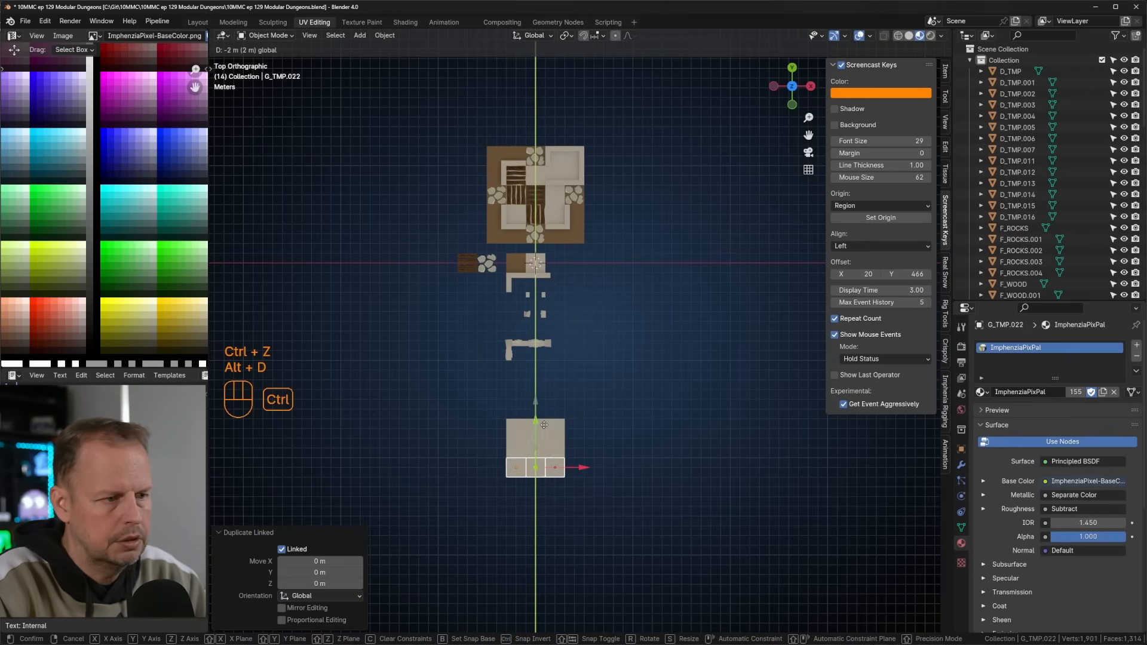
{"action": "right_click", "coordinate": [544, 425]}
Add a linked duplicate of the block's upper corner tile, offset 2 m along Y.
{"action": "left_click", "coordinate": [558, 430]}
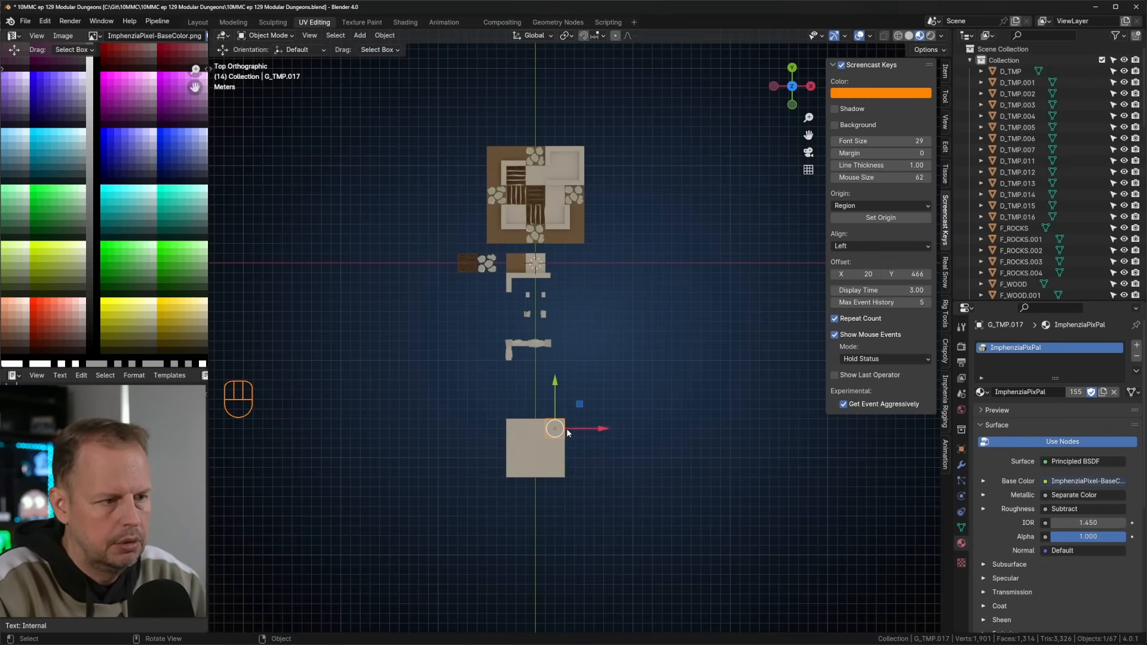
{"action": "key", "text": "alt+d"}
{"action": "left_click", "coordinate": [568, 410], "text": "ctrl"}
Add a linked duplicate of the protruding ground tile, offset 2 m along X.
{"action": "key", "text": "shift+d"}
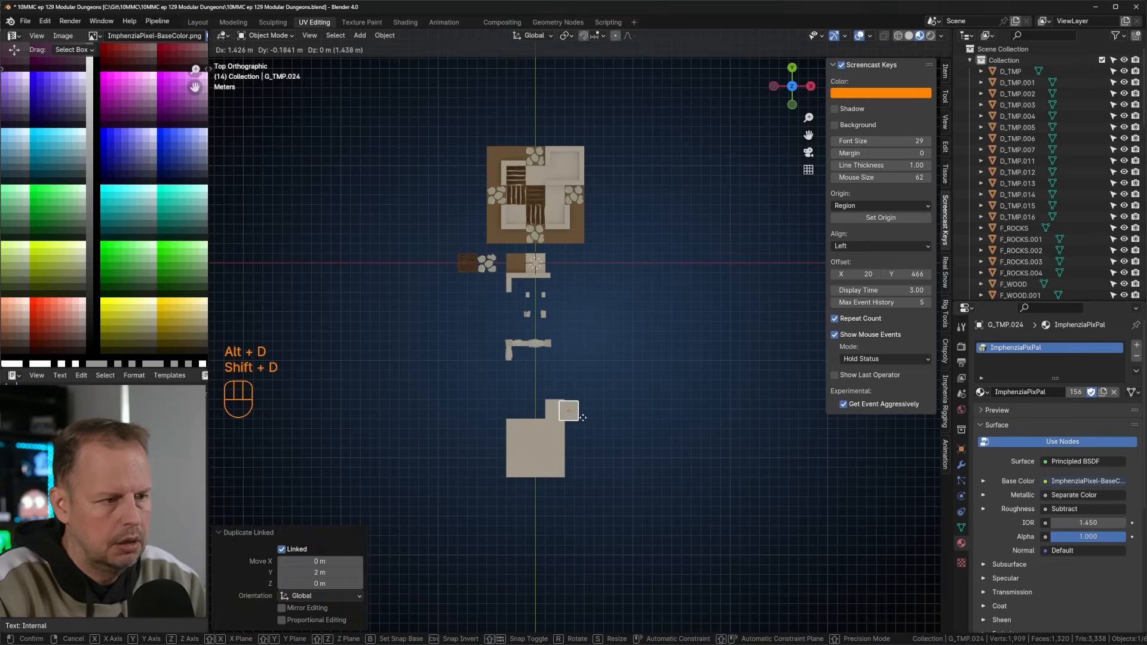
{"action": "key", "text": "Escape"}
{"action": "key", "text": "ctrl+z"}
{"action": "key", "text": "Escape"}
{"action": "key", "text": "g"}
{"action": "right_click", "coordinate": [567, 415]}
{"action": "key", "text": "alt+d"}
{"action": "left_click", "coordinate": [588, 427], "text": "ctrl"}
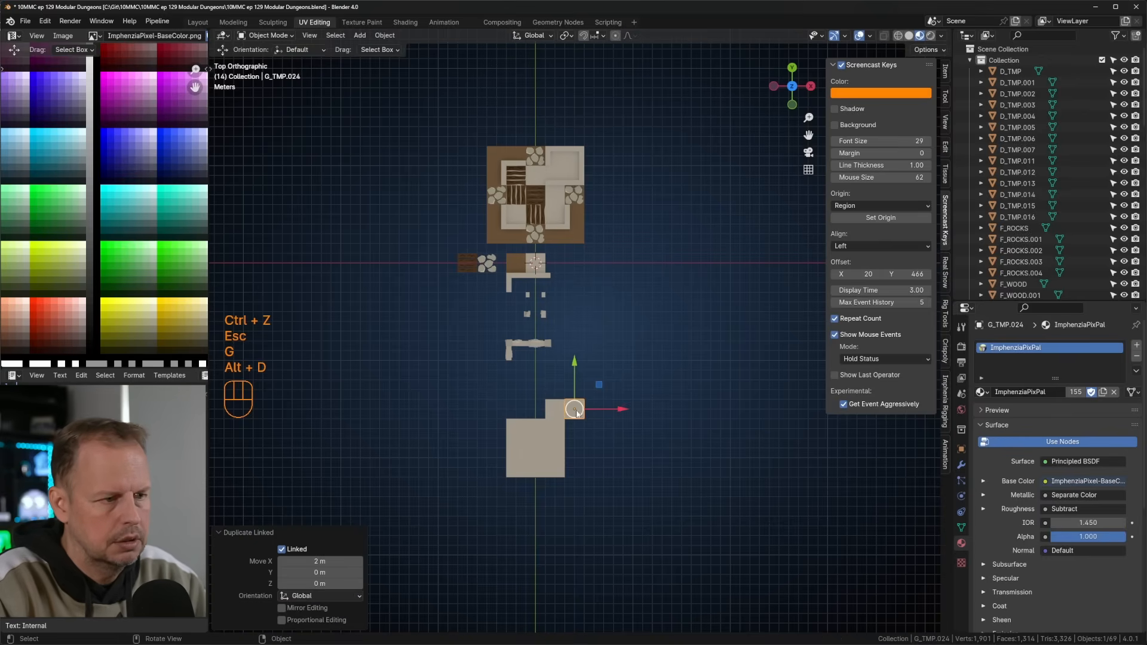
Add a linked ground tile duplicate directly below the last one along Y to complete the protruding 2 by 2 block.
{"action": "key", "text": "alt+d"}
{"action": "left_click", "coordinate": [600, 431], "text": "ctrl"}
{"action": "left_click", "coordinate": [568, 357]}
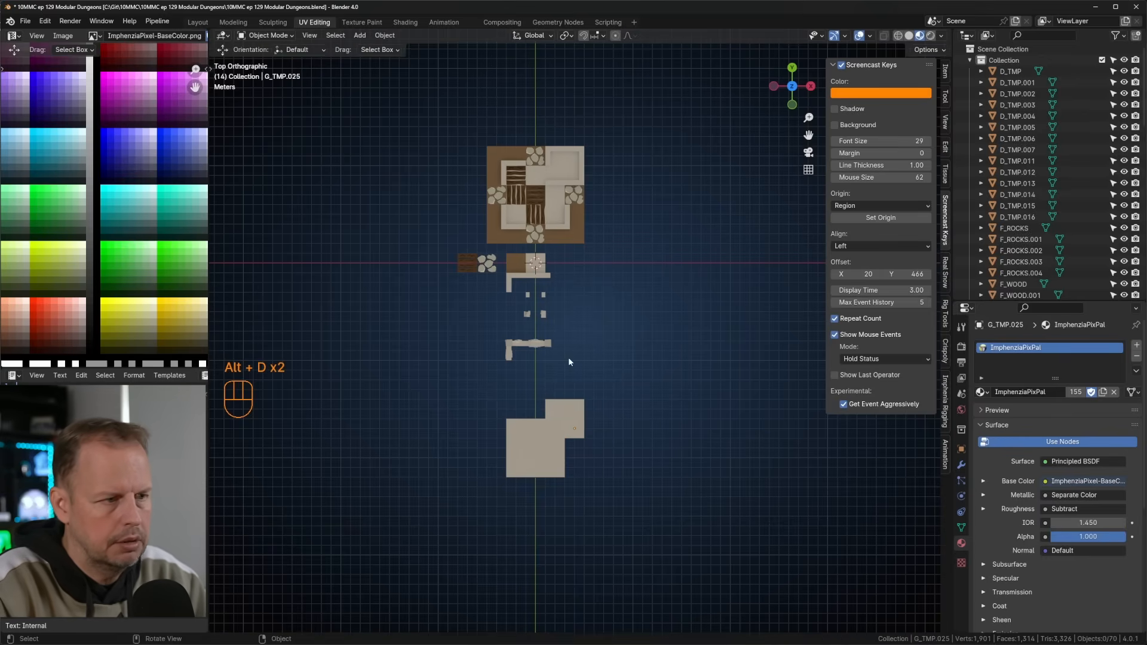
Try placing two linked duplicates of the straight ruined wall 4 m apart along the ground block's lower edge.
{"action": "left_click", "coordinate": [528, 345]}
{"action": "scroll", "coordinate": [570, 359], "scroll_direction": "up", "scroll_amount": 2}
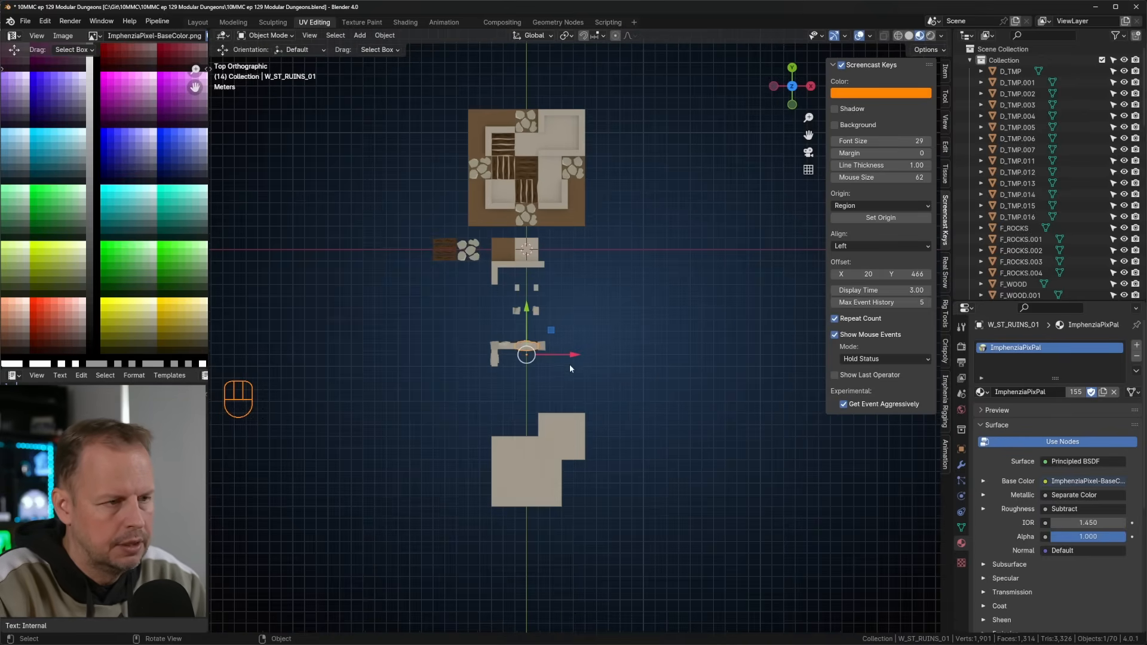
{"action": "middle_click_drag", "start_coordinate": [570, 386], "coordinate": [573, 320], "text": "shift"}
{"action": "left_click", "coordinate": [527, 271]}
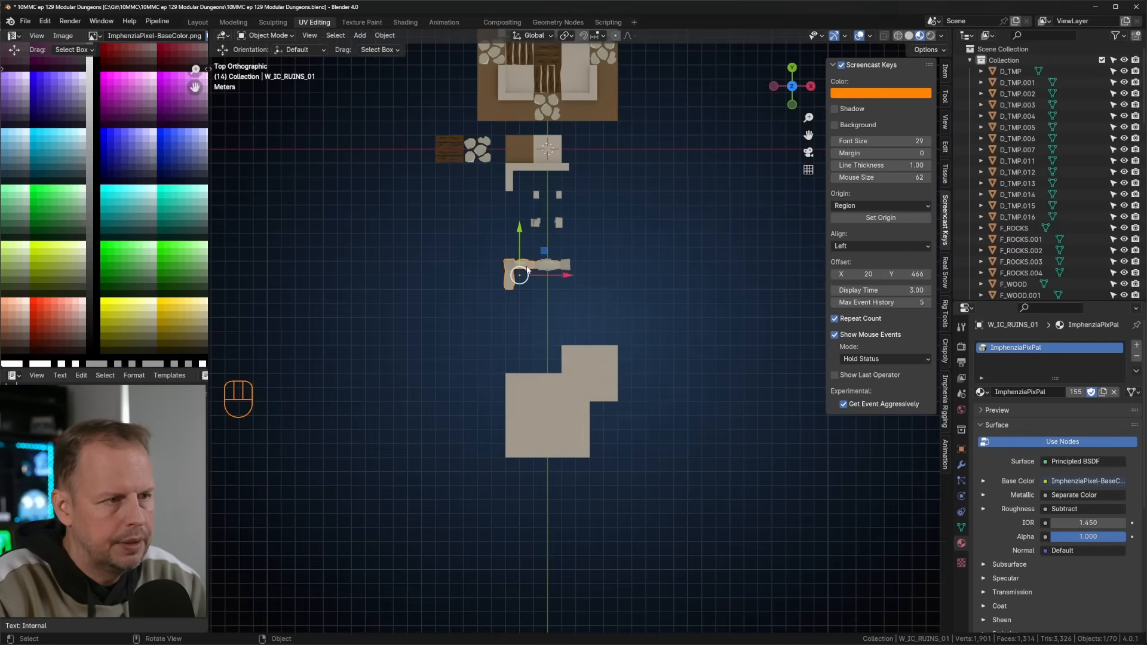
{"action": "left_click", "coordinate": [545, 269]}
{"action": "key", "text": "alt+d"}
{"action": "key", "text": "ctrl"}
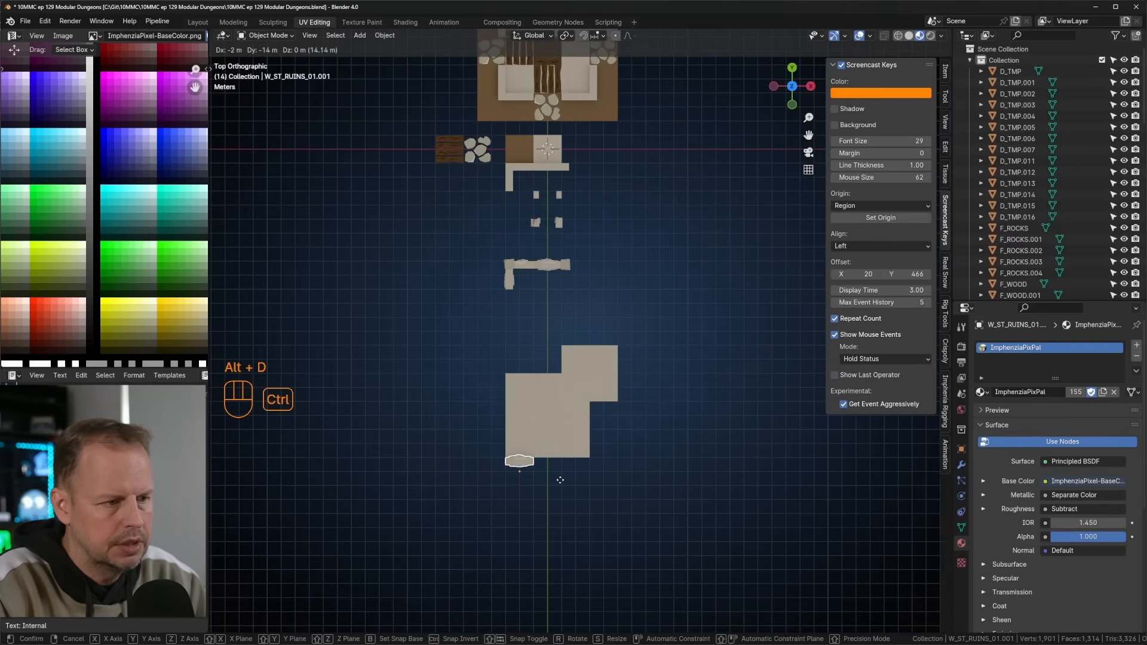
{"action": "left_click", "coordinate": [582, 472]}
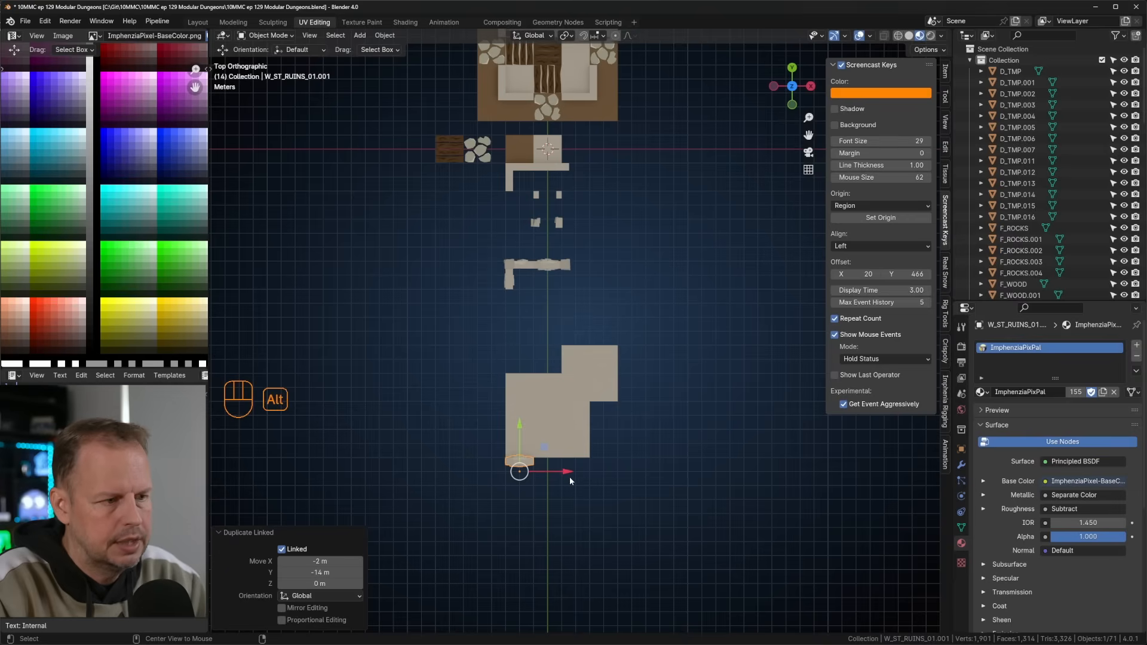
{"action": "key", "text": "alt+d"}
{"action": "key", "text": "ctrl"}
{"action": "left_click", "coordinate": [625, 476]}
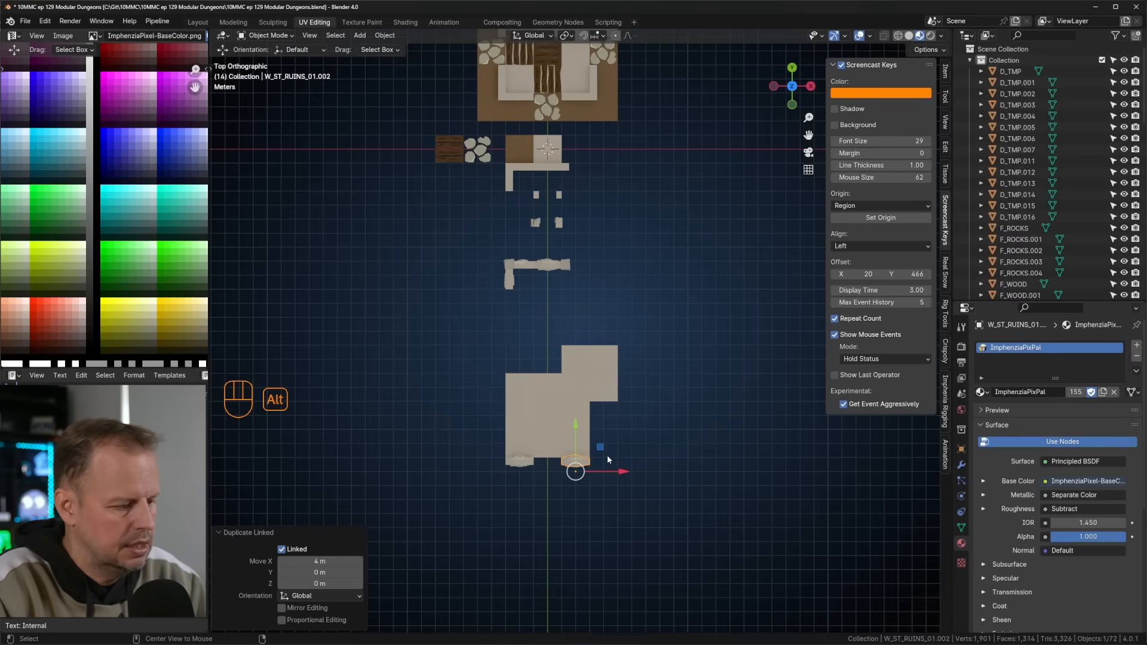
Try lining the ground block's right edge with a rotated linked wall duplicate and further unlinked copies.
{"action": "key", "text": "alt+d"}
{"action": "key", "text": "ctrl"}
{"action": "left_click", "coordinate": [635, 428]}
{"action": "key", "text": "r"}
{"action": "key", "text": "ctrl"}
{"action": "left_click", "coordinate": [626, 435]}
{"action": "key", "text": "shift+d"}
{"action": "key", "text": "ctrl"}
{"action": "left_click", "coordinate": [620, 416]}
{"action": "key", "text": "shift+d"}
{"action": "key", "text": "ctrl"}
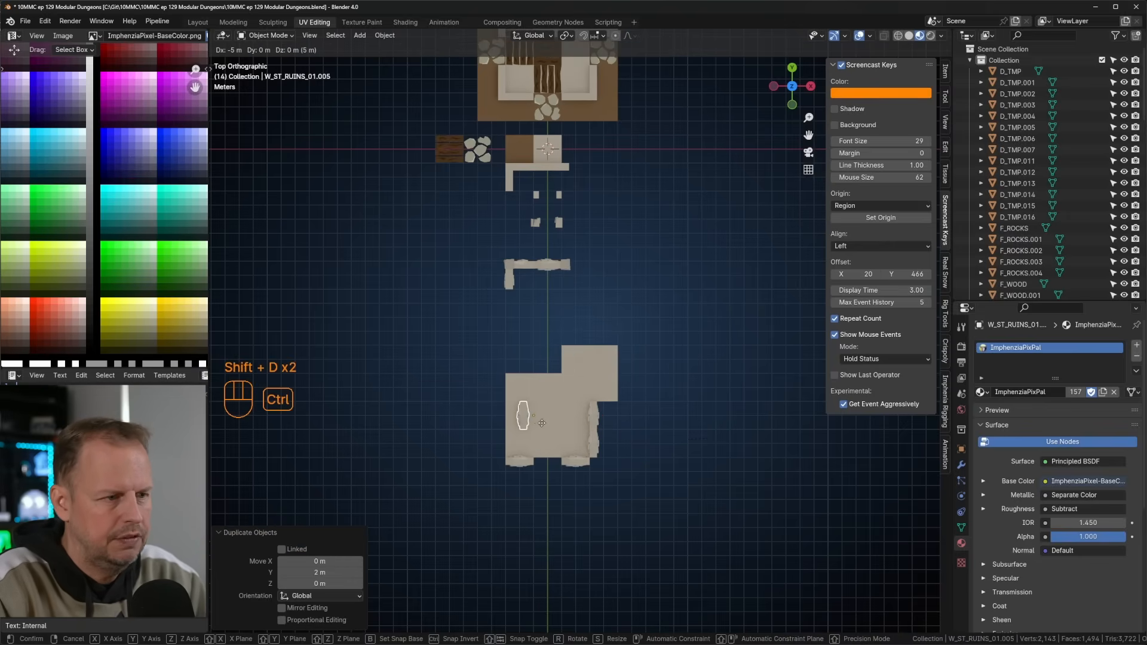
Undo all the wall duplicates placed around the ground block.
{"action": "key", "text": "ctrl+z"}
{"action": "key", "text": "ctrl+z"}
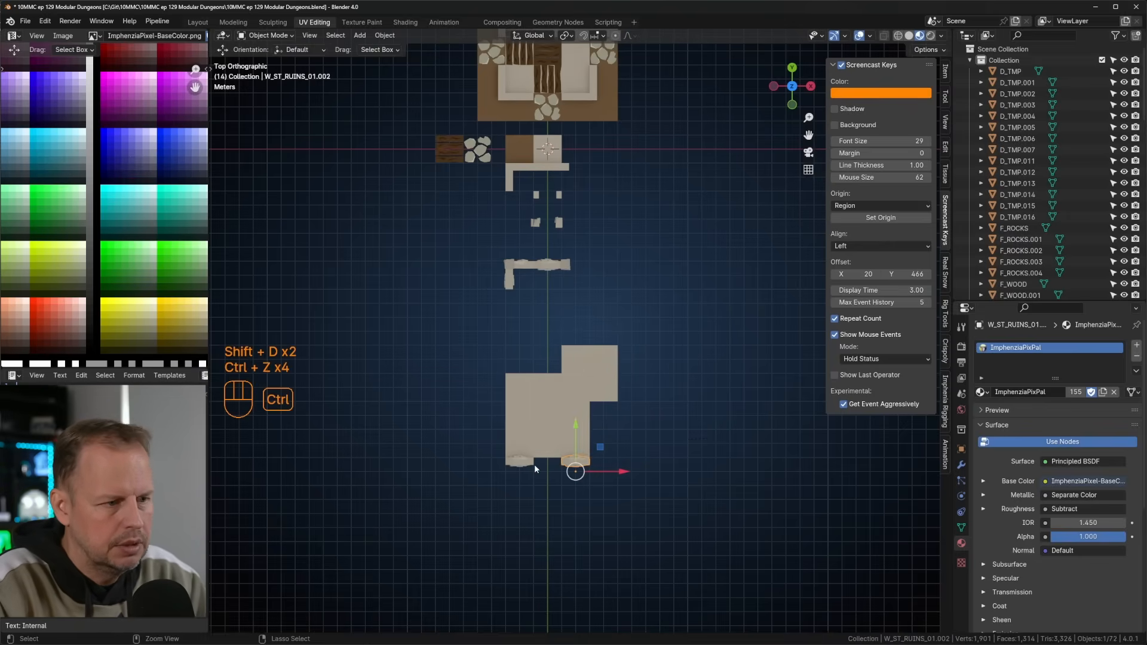
{"action": "key", "text": "ctrl+z"}
{"action": "key", "text": "ctrl+z"}
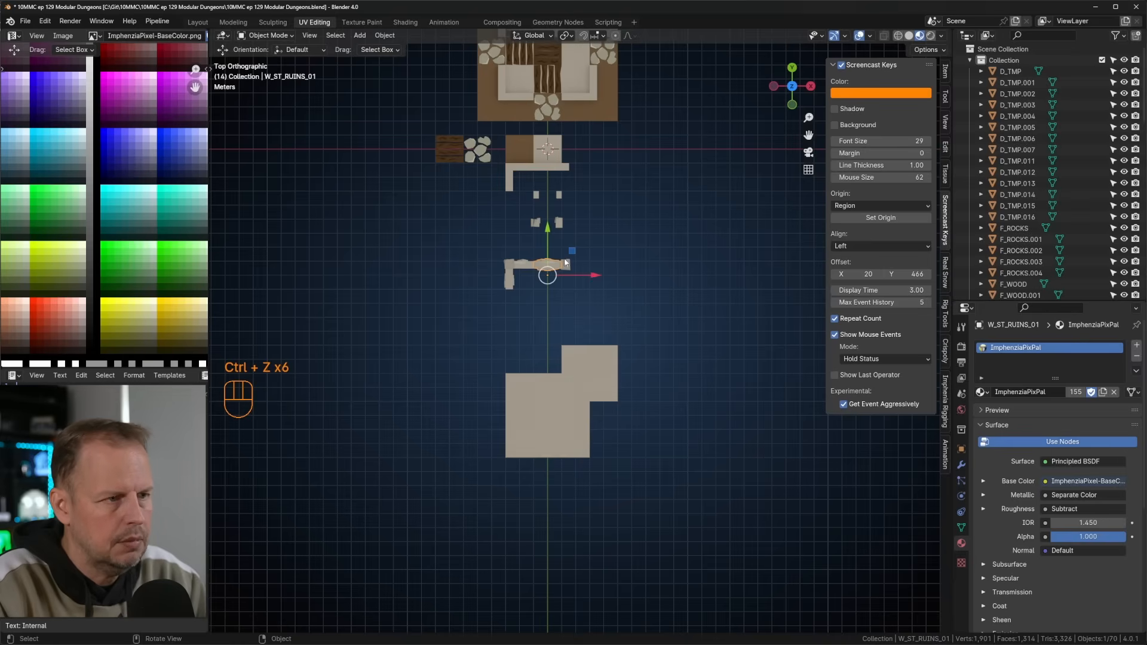
Add a linked duplicate of the straight ruined wall offset -2 m X and -14 m Y, and another 4 m along X.
{"action": "key", "text": "alt+f"}
{"action": "key", "text": "alt+d"}
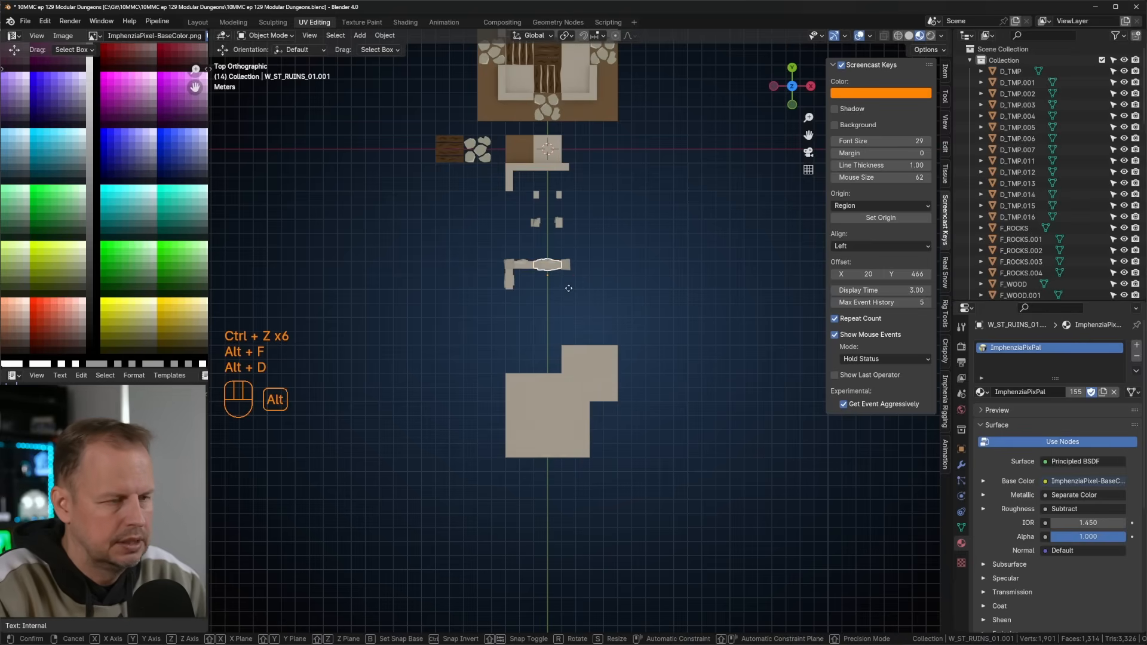
{"action": "key", "text": "ctrl"}
{"action": "left_click", "coordinate": [546, 475]}
{"action": "key", "text": "alt+d"}
{"action": "left_click", "coordinate": [602, 476], "text": "ctrl"}
Line the ground block's right edge with two linked wall duplicates rotated -90° about Z and offset 2 m along Y from each other.
{"action": "key", "text": "alt+d"}
{"action": "left_click", "coordinate": [636, 447], "text": "ctrl"}
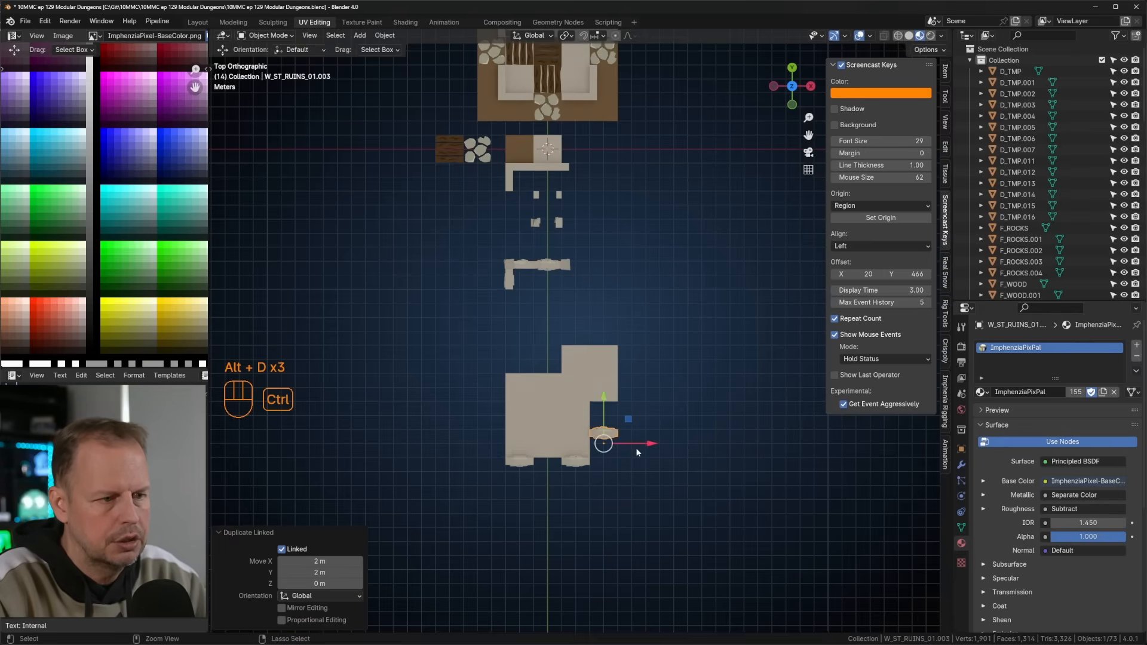
{"action": "key", "text": "r"}
{"action": "left_click", "coordinate": [605, 398]}
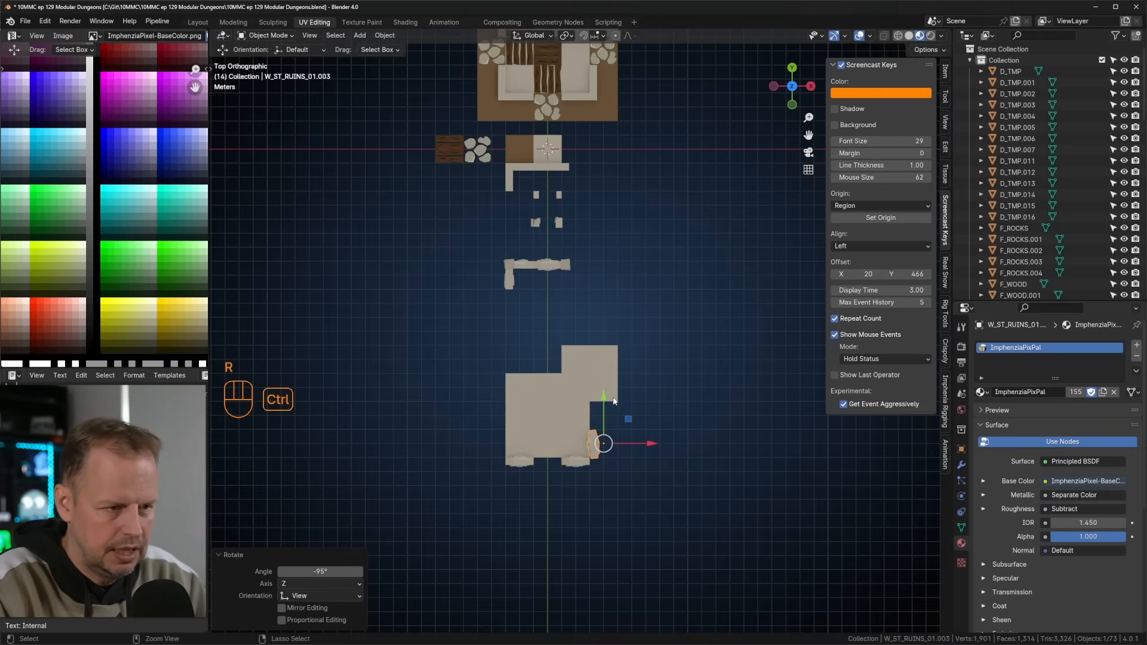
{"action": "key", "text": "ctrl+z"}
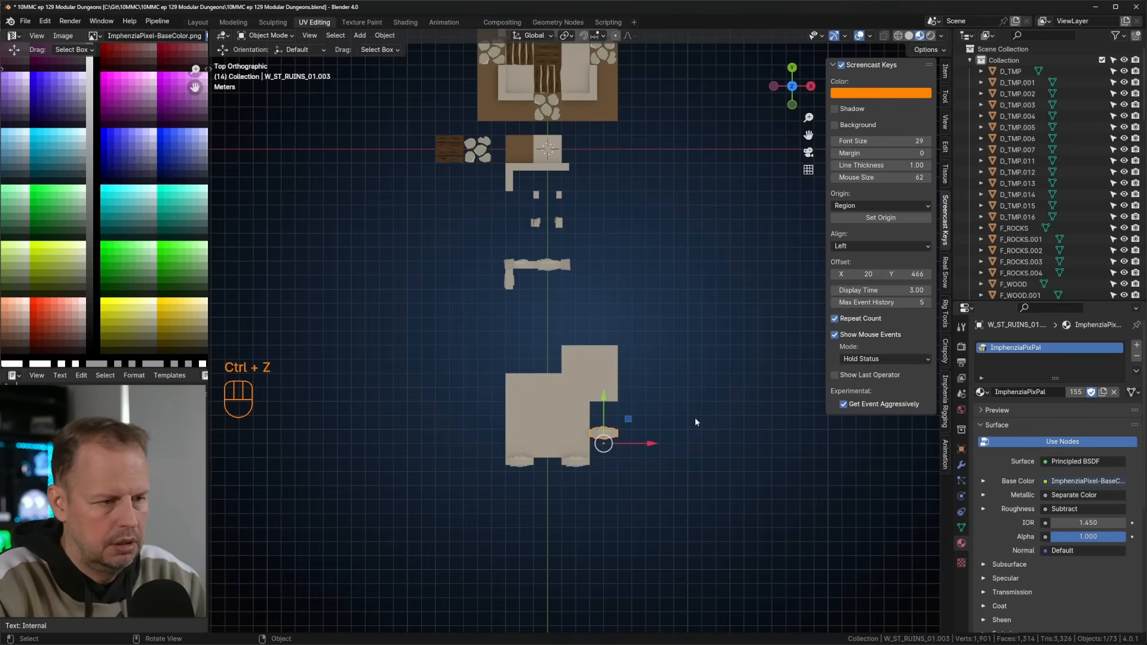
{"action": "key", "text": "r"}
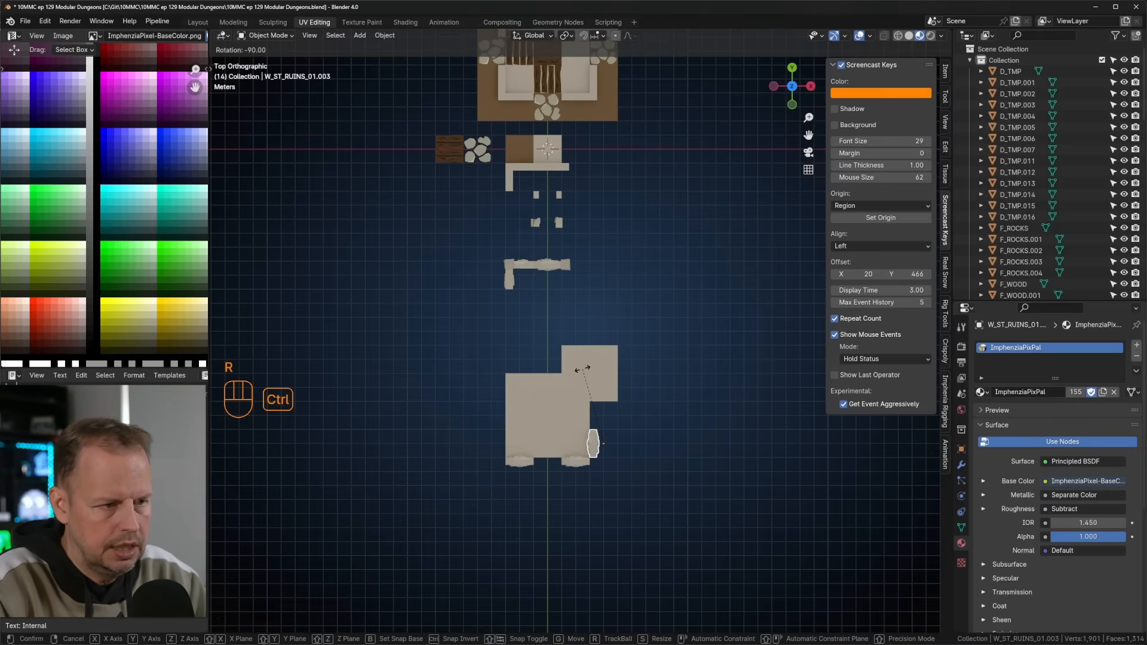
{"action": "left_click", "coordinate": [582, 368], "text": "ctrl"}
{"action": "key", "text": "alt+d"}
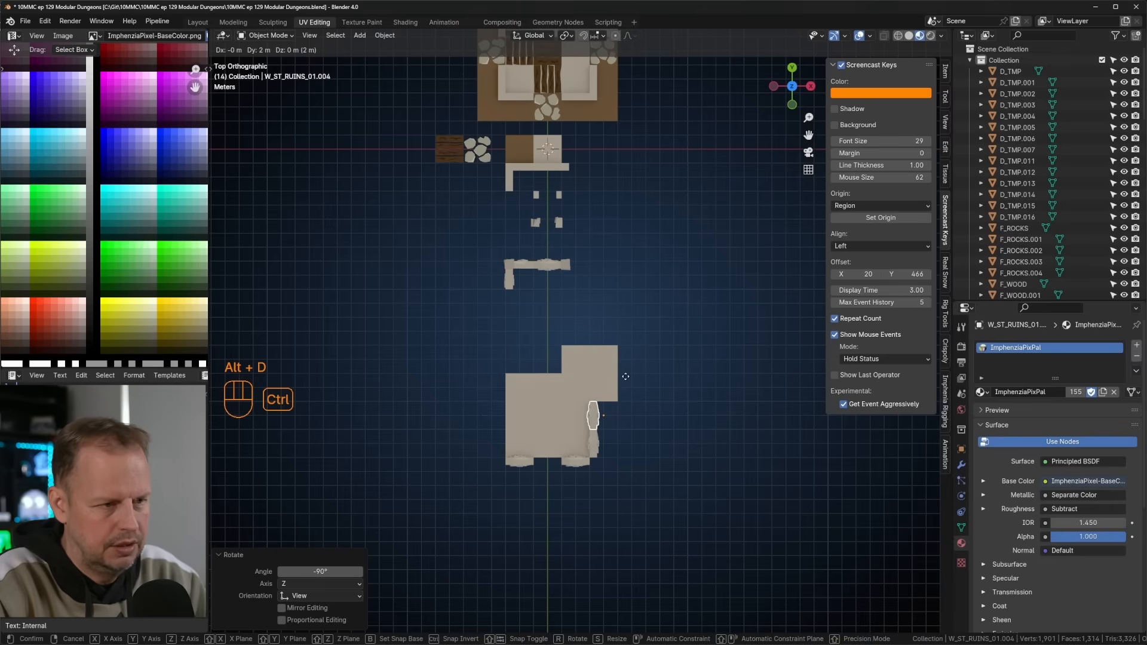
{"action": "left_click", "coordinate": [626, 377], "text": "ctrl"}
{"action": "key", "text": "shift+d"}
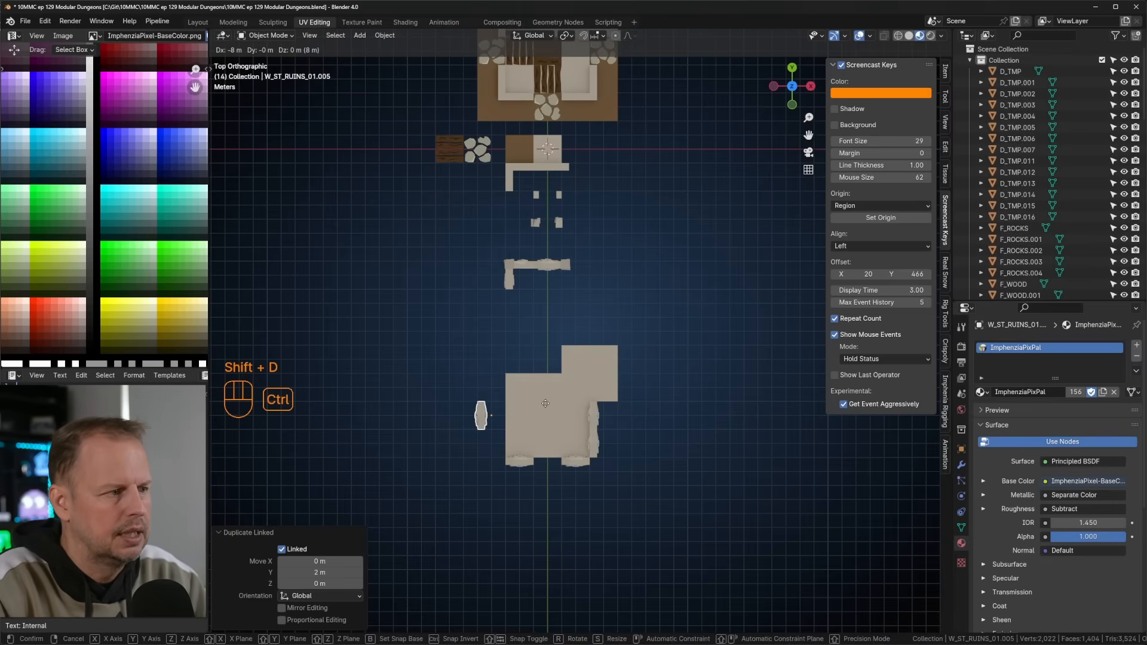
{"action": "left_click", "coordinate": [671, 400], "text": "ctrl"}
{"action": "key", "text": "ctrl+z"}
{"action": "key", "text": "g"}
{"action": "right_click", "coordinate": [685, 426]}
Line the ground block's left edge with two linked duplicates of the lower-right wall, rotated 90° about Z and 4 m apart along Y.
{"action": "left_click", "coordinate": [594, 462]}
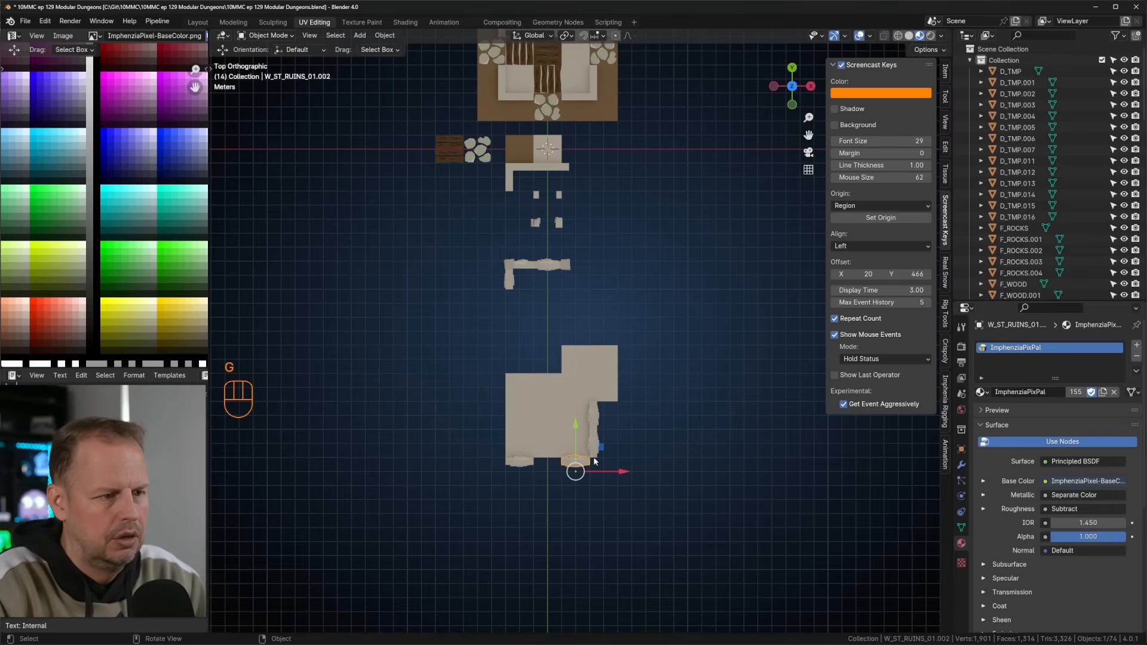
{"action": "key", "text": "alt+d"}
{"action": "left_click", "coordinate": [510, 427], "text": "ctrl"}
{"action": "key", "text": "r"}
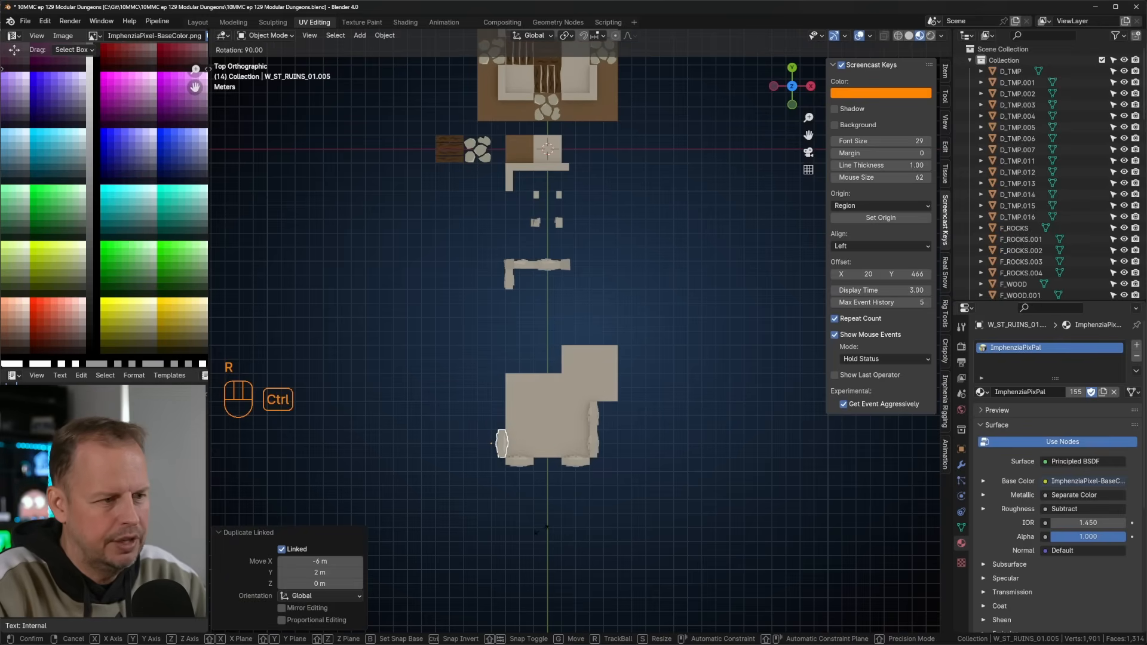
{"action": "left_click", "coordinate": [539, 530]}
{"action": "key", "text": "alt+d"}
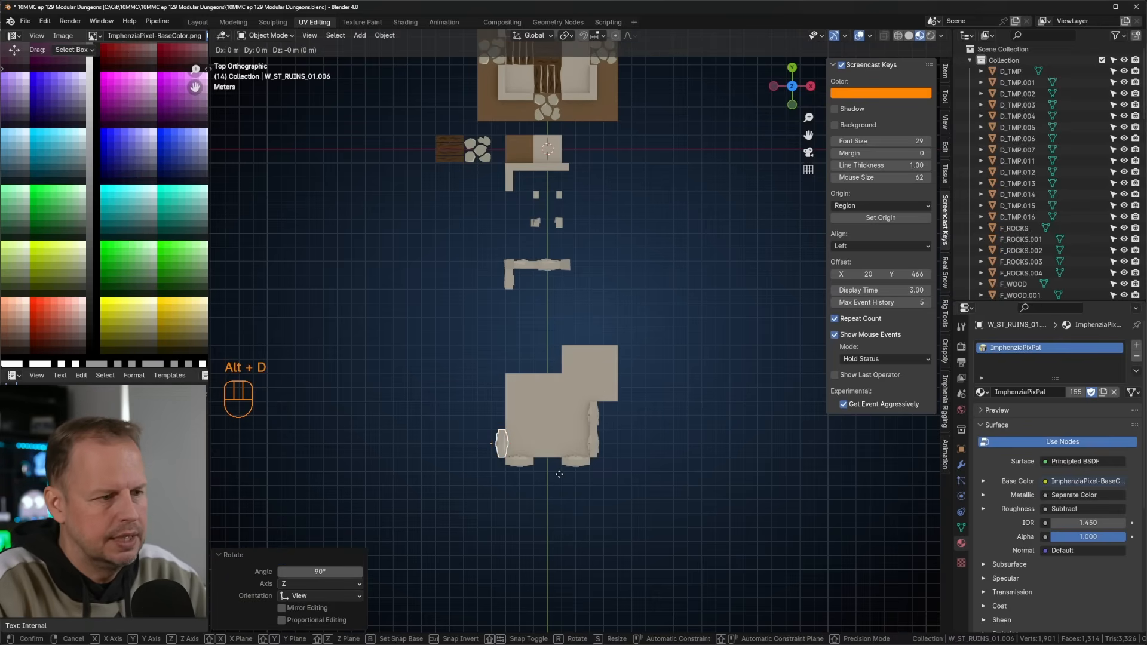
{"action": "left_click", "coordinate": [554, 415], "text": "ctrl"}
Add a linked duplicate of the upper-left wall offset 2 m in X and Y, and rotate it 90° about Z.
{"action": "key", "text": "alt+d"}
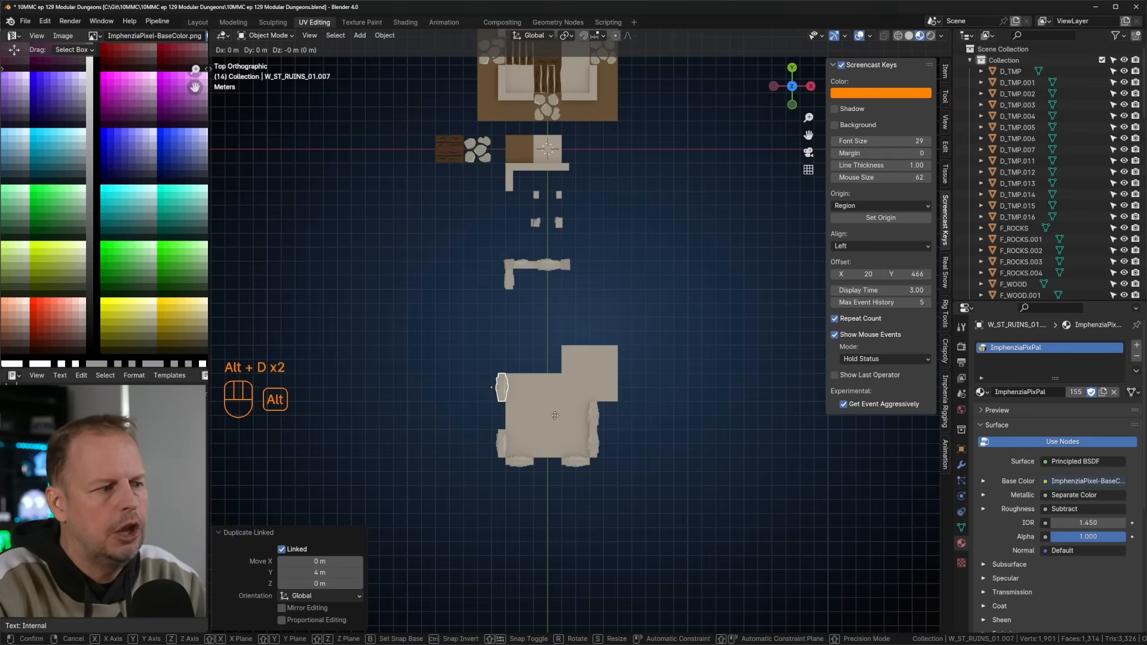
{"action": "left_click", "coordinate": [584, 385], "text": "ctrl"}
{"action": "key", "text": "r"}
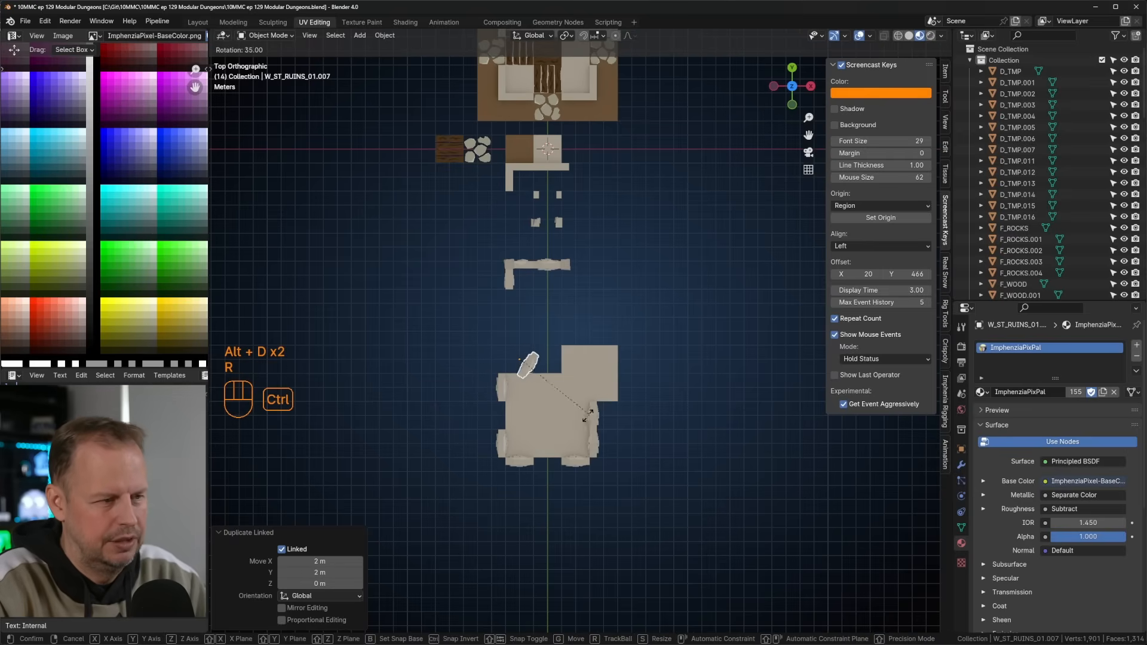
{"action": "left_click", "coordinate": [515, 459], "text": "ctrl"}
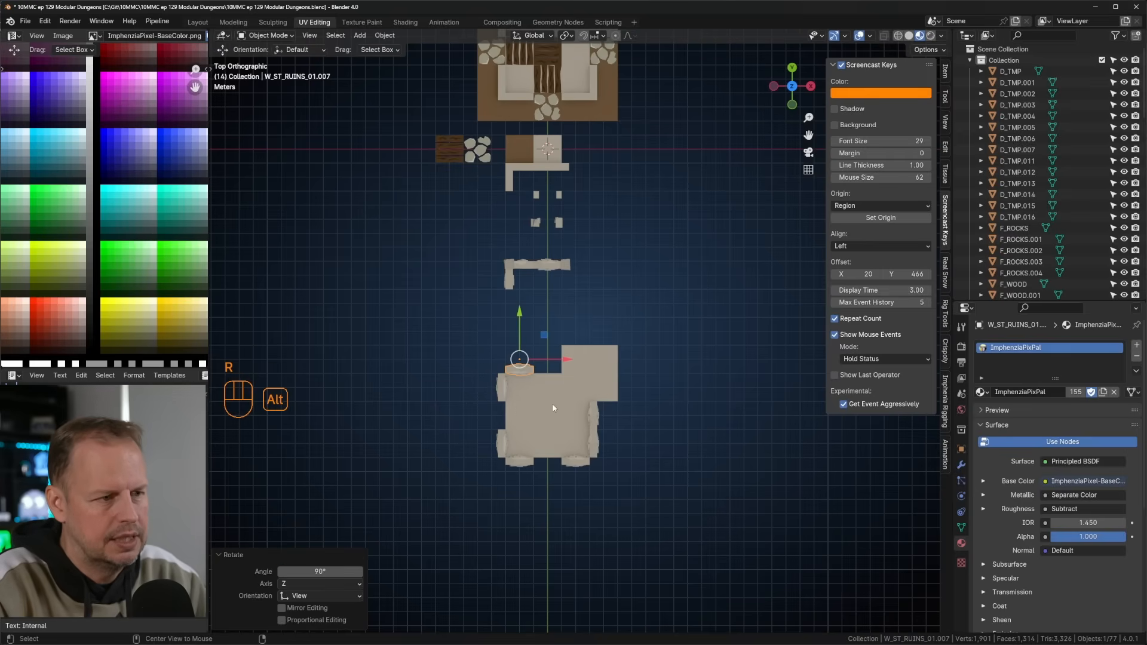
Place two linked wall duplicates on the protruding block's upper edge, the first offset 4 m X and 2 m Y, the second 2 m along X.
{"action": "key", "text": "alt+d"}
{"action": "left_click", "coordinate": [609, 375], "text": "ctrl"}
{"action": "key", "text": "alt+d"}
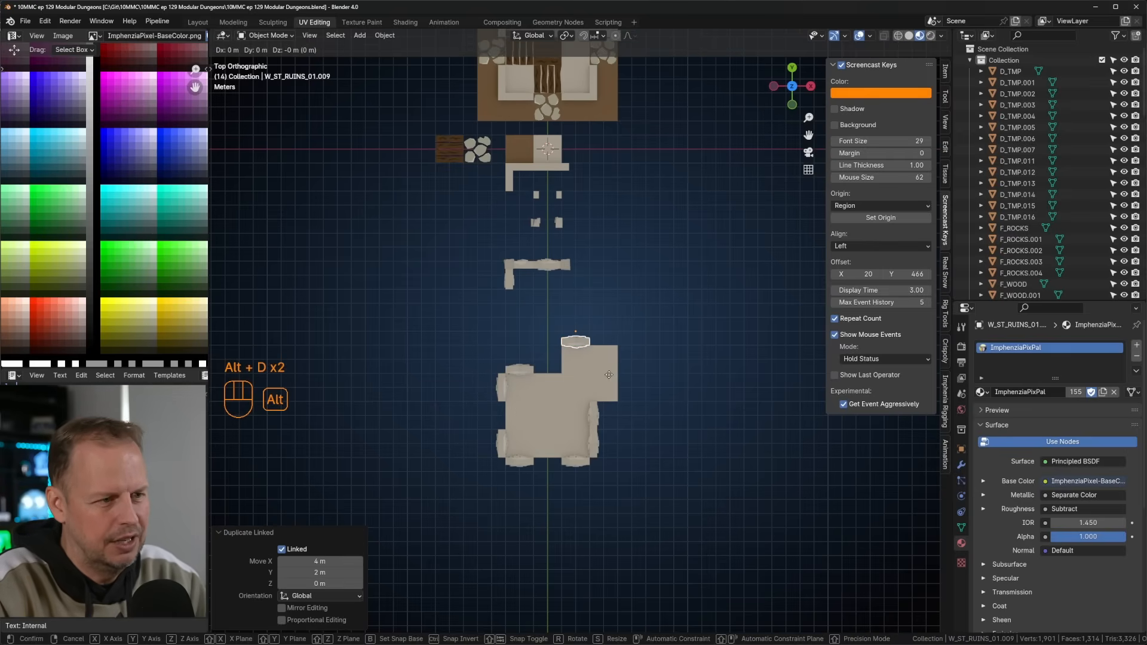
{"action": "left_click", "coordinate": [637, 366], "text": "ctrl"}
Line the protruding block's right edge with two linked wall duplicates rotated 90° about Z and offset -2 m along Y from each other.
{"action": "key", "text": "alt+d"}
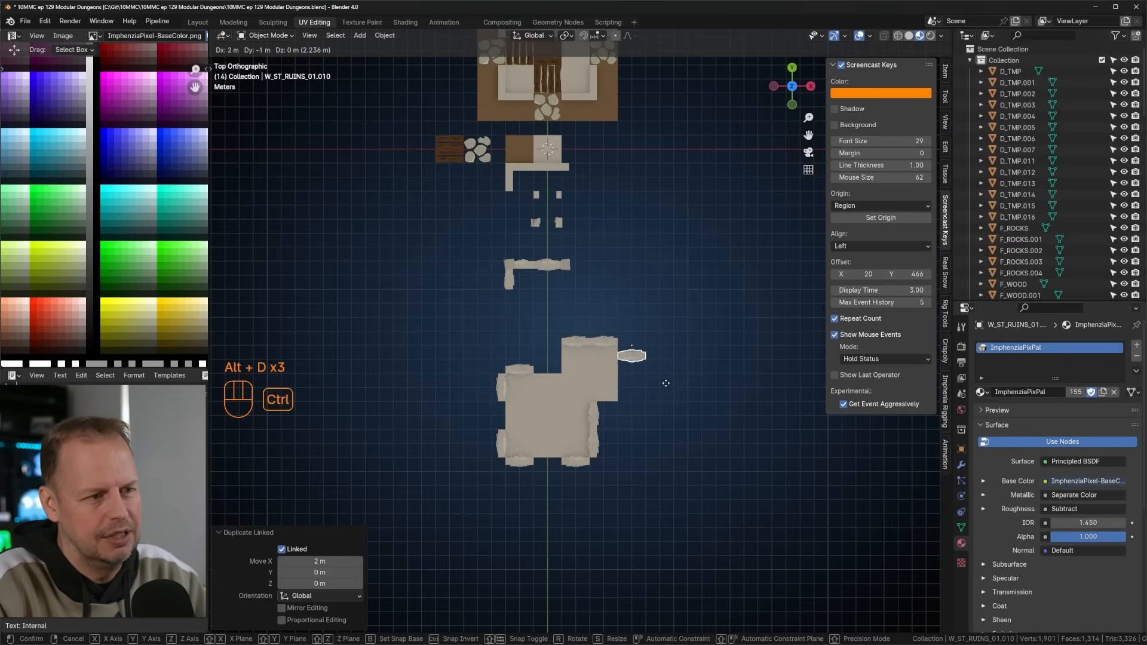
{"action": "left_click", "coordinate": [666, 388], "text": "ctrl"}
{"action": "key", "text": "r"}
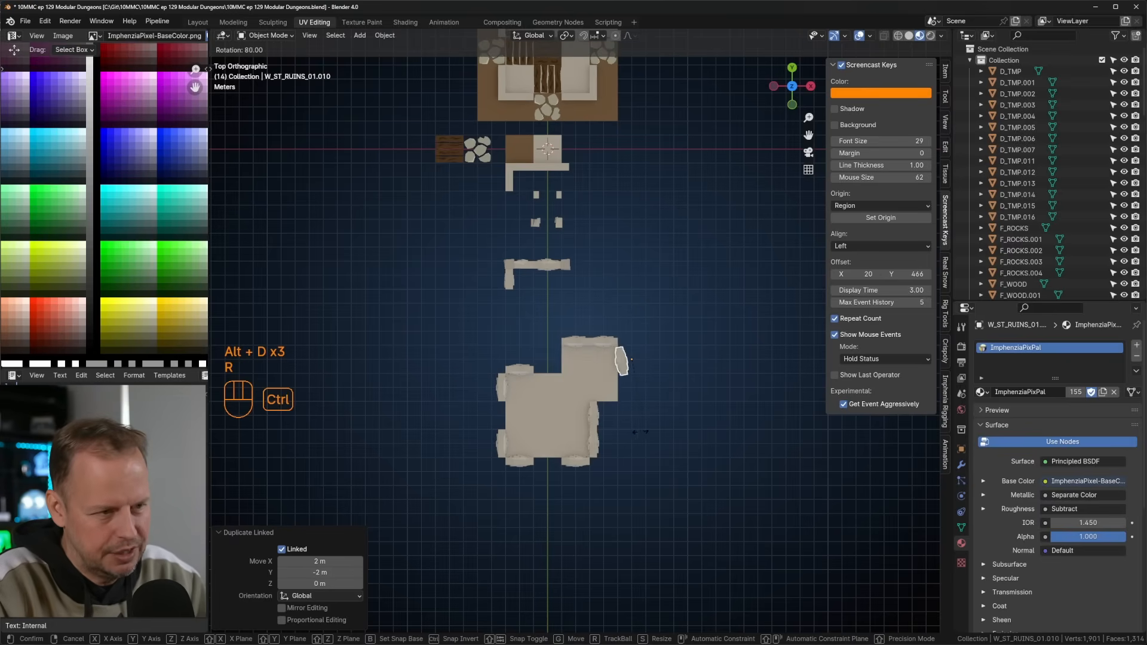
{"action": "left_click", "coordinate": [627, 435], "text": "ctrl"}
{"action": "key", "text": "alt+d"}
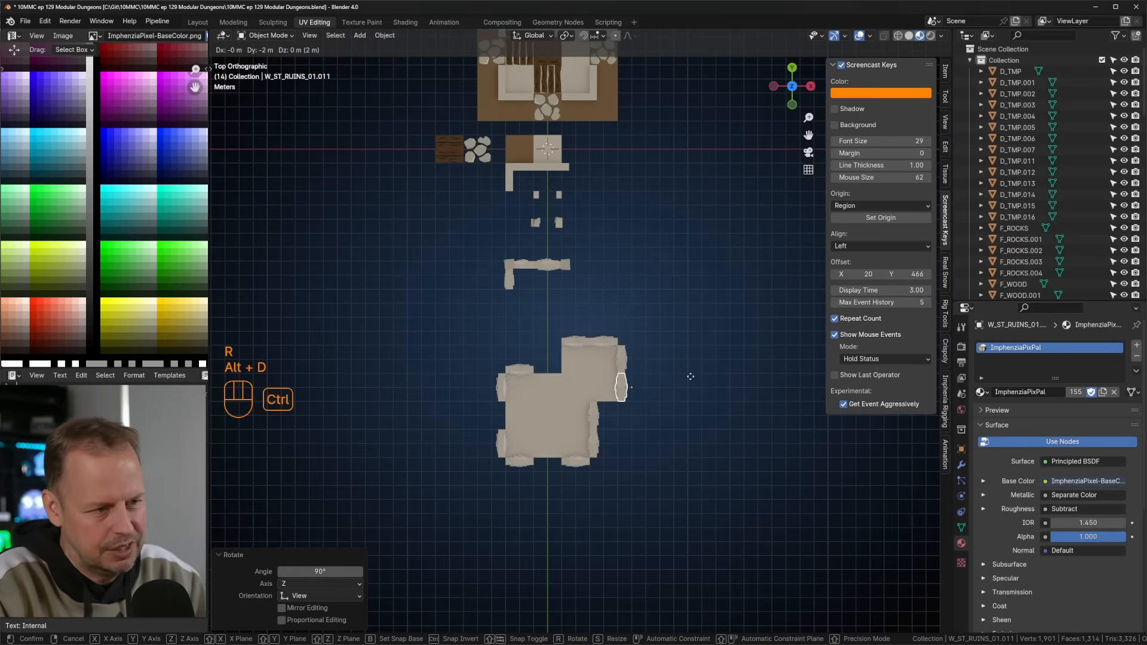
{"action": "left_click", "coordinate": [690, 375], "text": "ctrl"}
Replace the straight wall at the floor's inner corner with a linked duplicate of the L-shaped ruined corner piece, offset 6 m X and -10 m Y.
{"action": "left_click", "coordinate": [605, 411]}
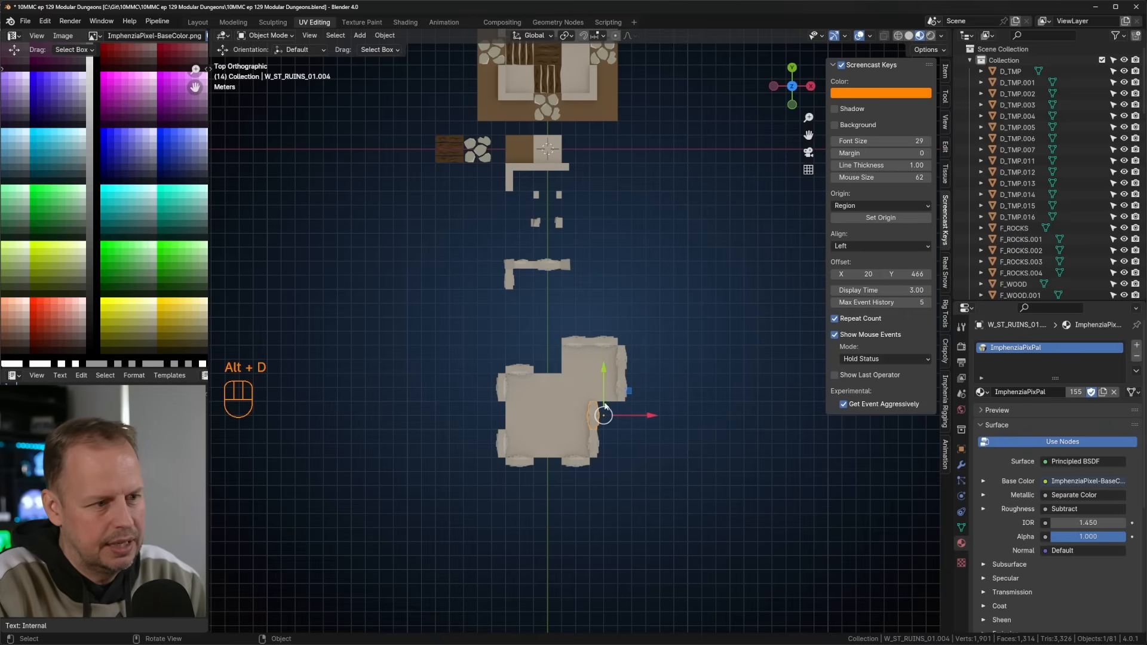
{"action": "left_click", "coordinate": [622, 357]}
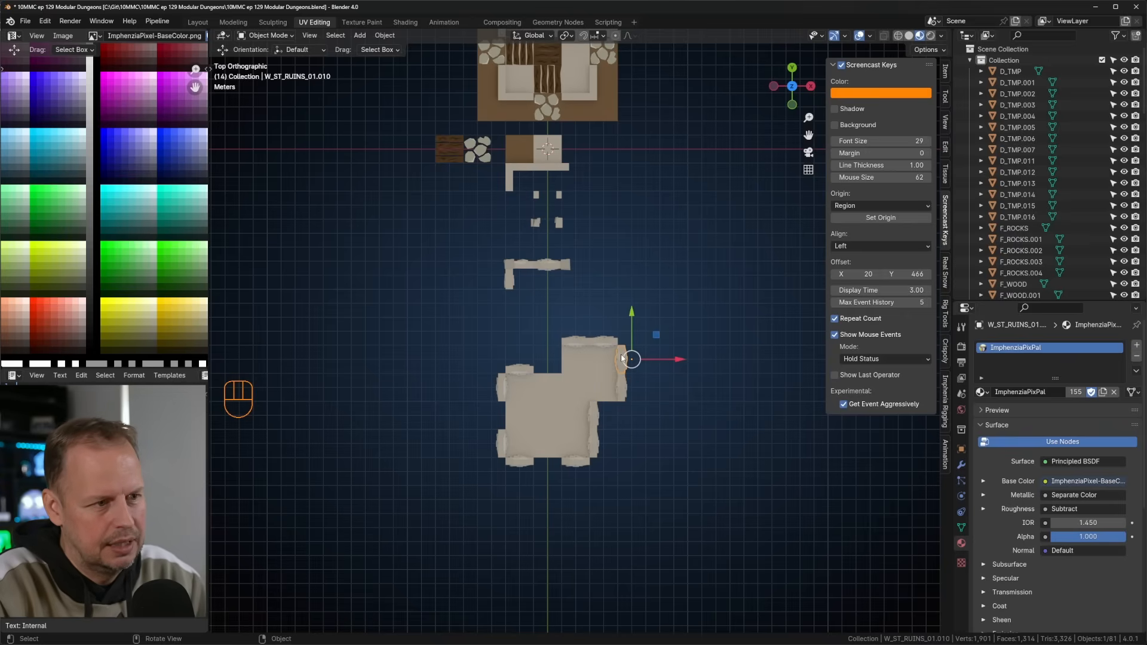
{"action": "left_click", "coordinate": [596, 422]}
{"action": "key", "text": "Delete"}
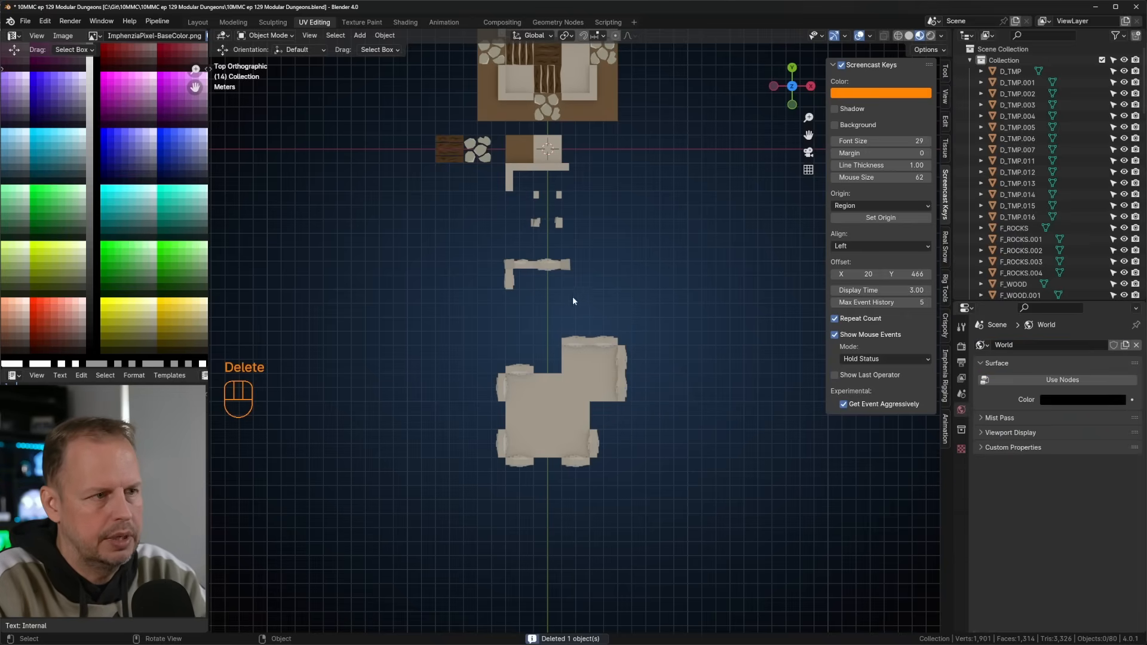
{"action": "left_click", "coordinate": [517, 268]}
{"action": "key", "text": "alt+d"}
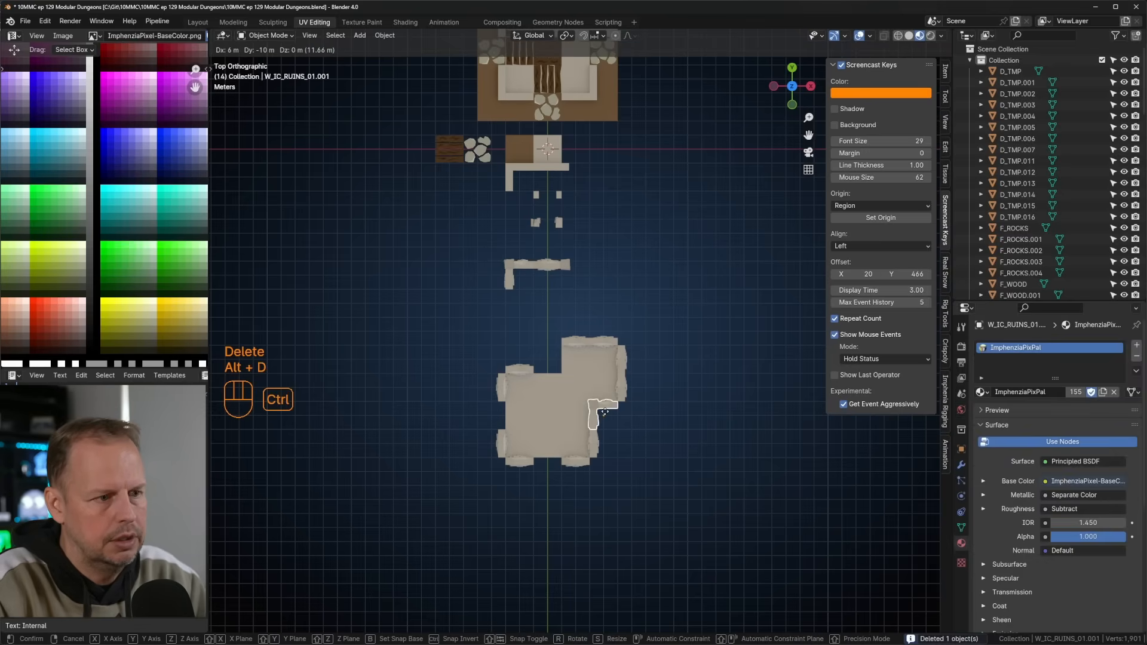
{"action": "left_click", "coordinate": [604, 412], "text": "ctrl"}
{"action": "left_click", "coordinate": [661, 411]}
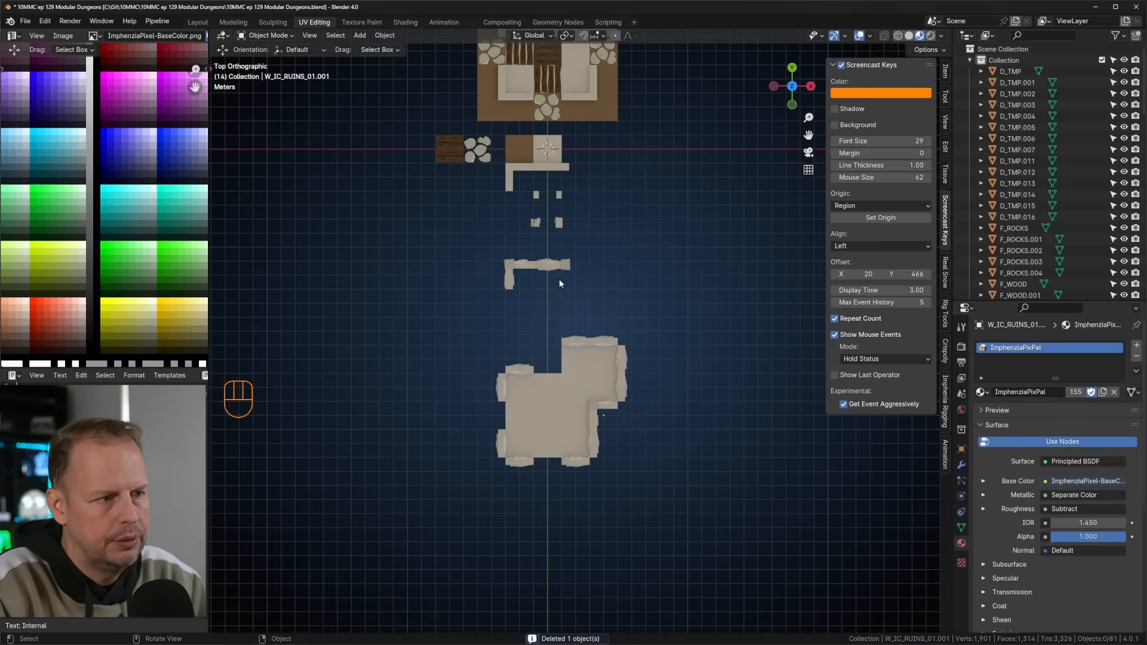
Add a linked duplicate of the small outer-corner ruin offset 4 m X and -10 m Y, and another offset -2 m X and -4 m Y.
{"action": "left_click", "coordinate": [570, 266]}
{"action": "key", "text": "alt+d"}
{"action": "left_click", "coordinate": [634, 413], "text": "ctrl"}
{"action": "key", "text": "alt+d"}
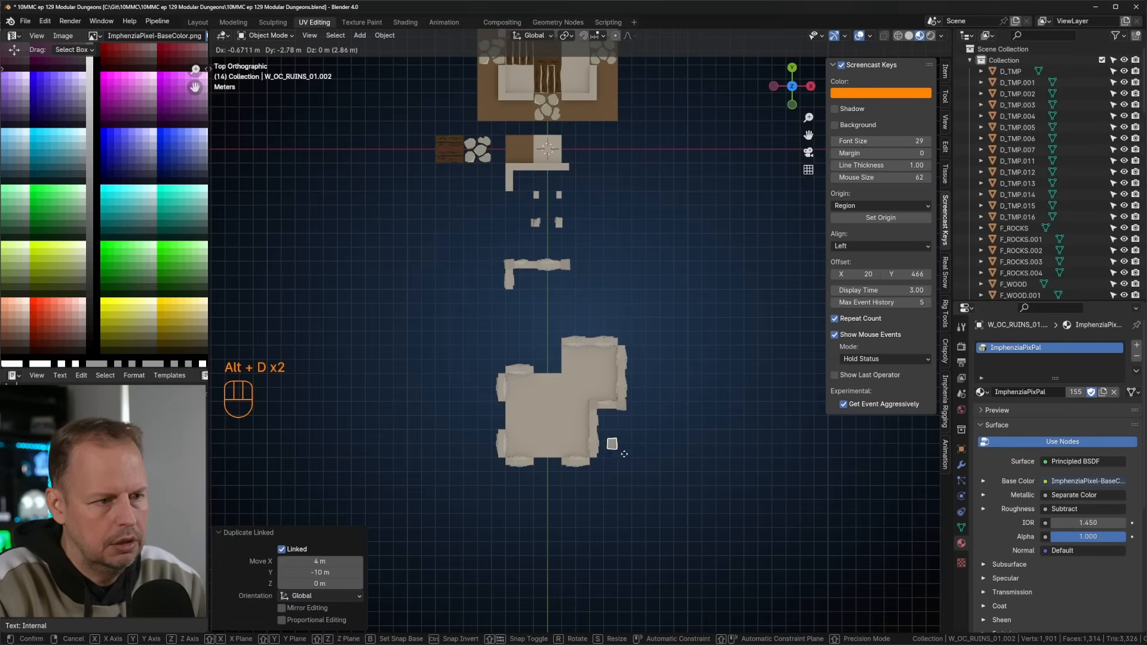
{"action": "left_click", "coordinate": [607, 470], "text": "ctrl"}
Add two linked outer-corner duplicates at the main floor's left corners, offset -8 m X, then 8 m Y, rotating each 90° about Z.
{"action": "key", "text": "alt+d"}
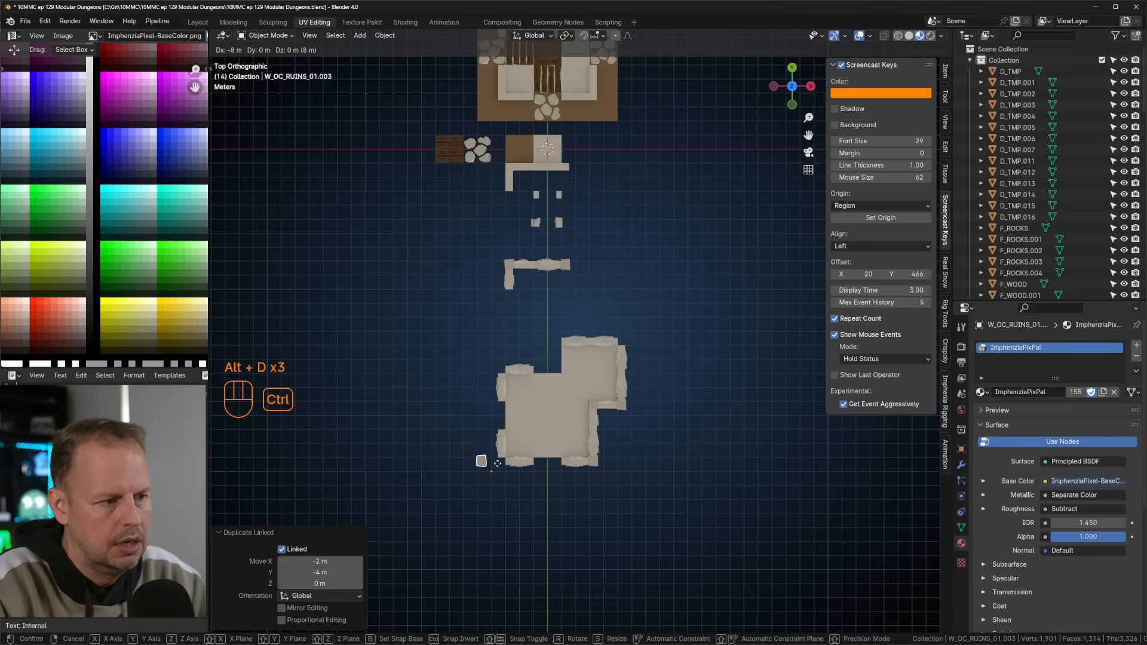
{"action": "left_click", "coordinate": [494, 471], "text": "ctrl"}
{"action": "key", "text": "r"}
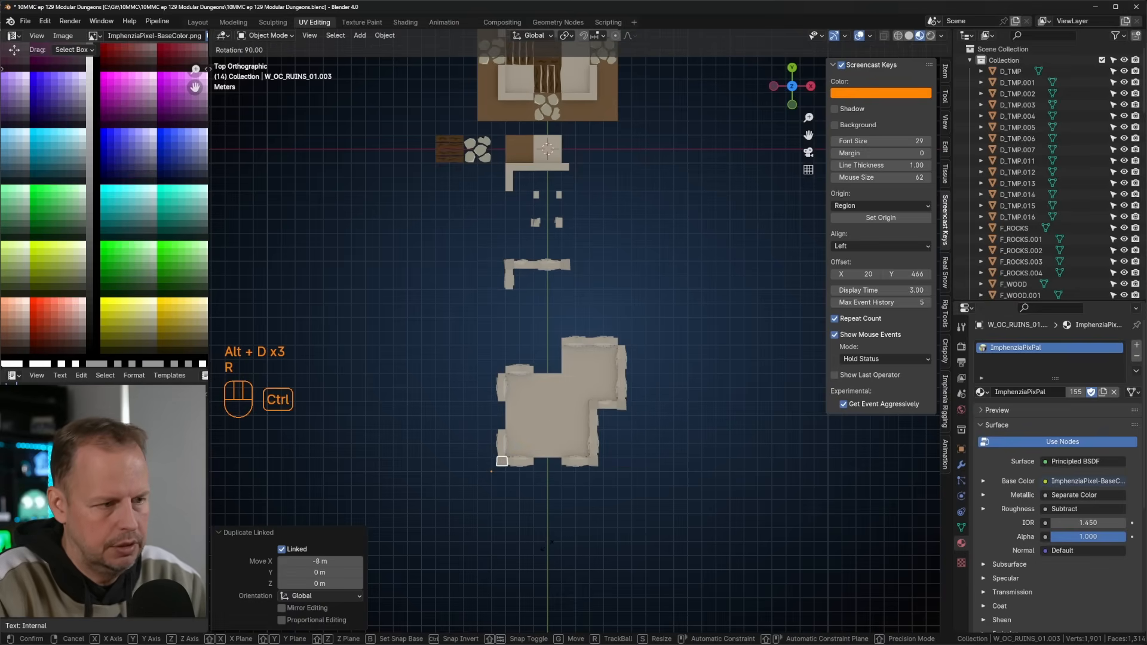
{"action": "left_click", "coordinate": [547, 539], "text": "ctrl"}
{"action": "key", "text": "alt+d"}
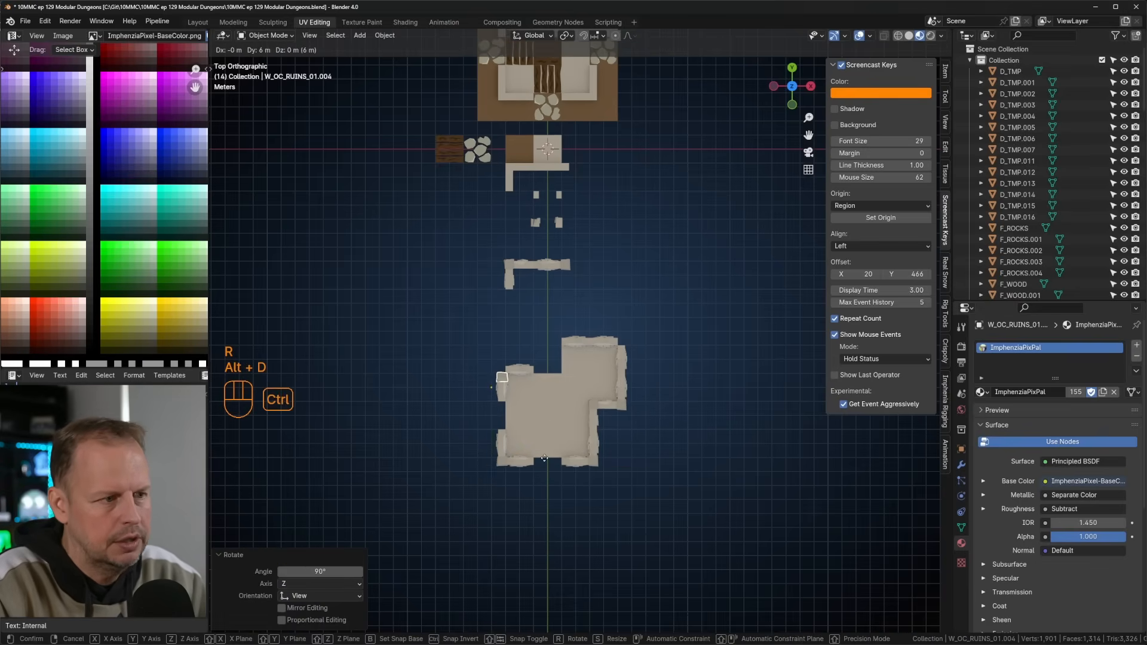
{"action": "left_click", "coordinate": [605, 355], "text": "ctrl"}
{"action": "key", "text": "r"}
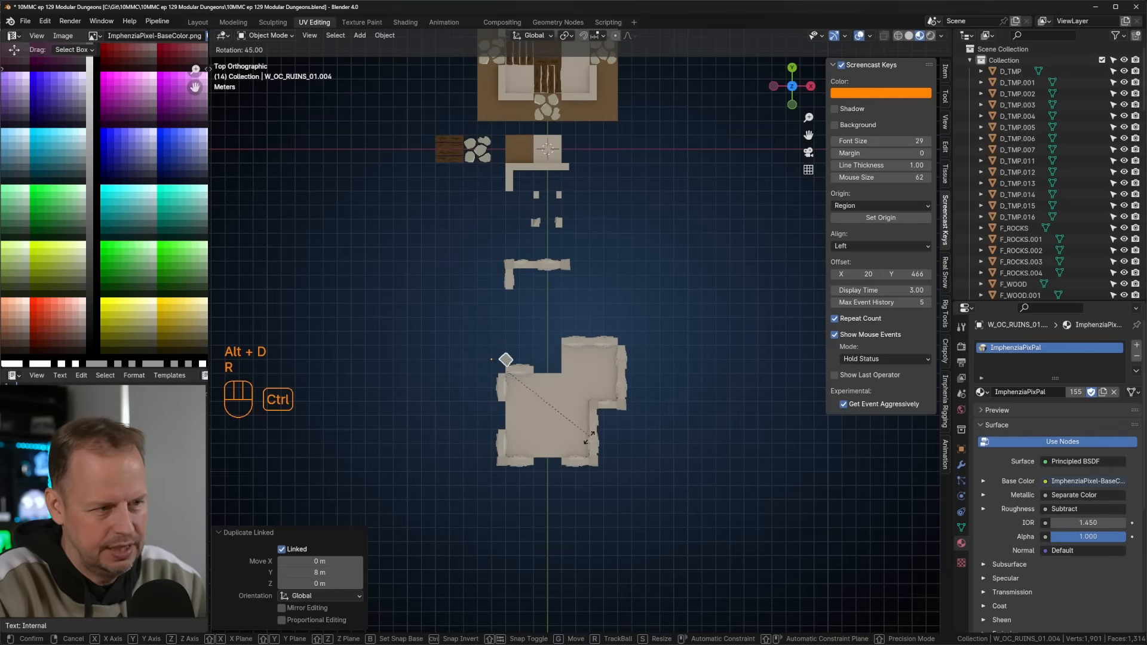
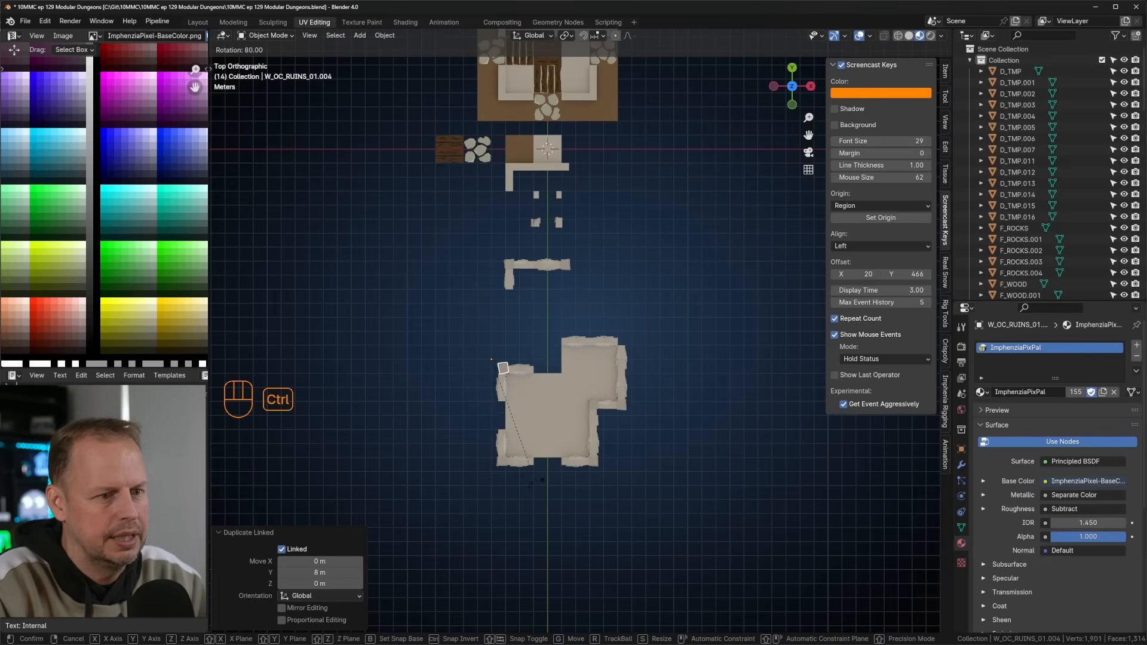
{"action": "left_click", "coordinate": [475, 400], "text": "ctrl"}
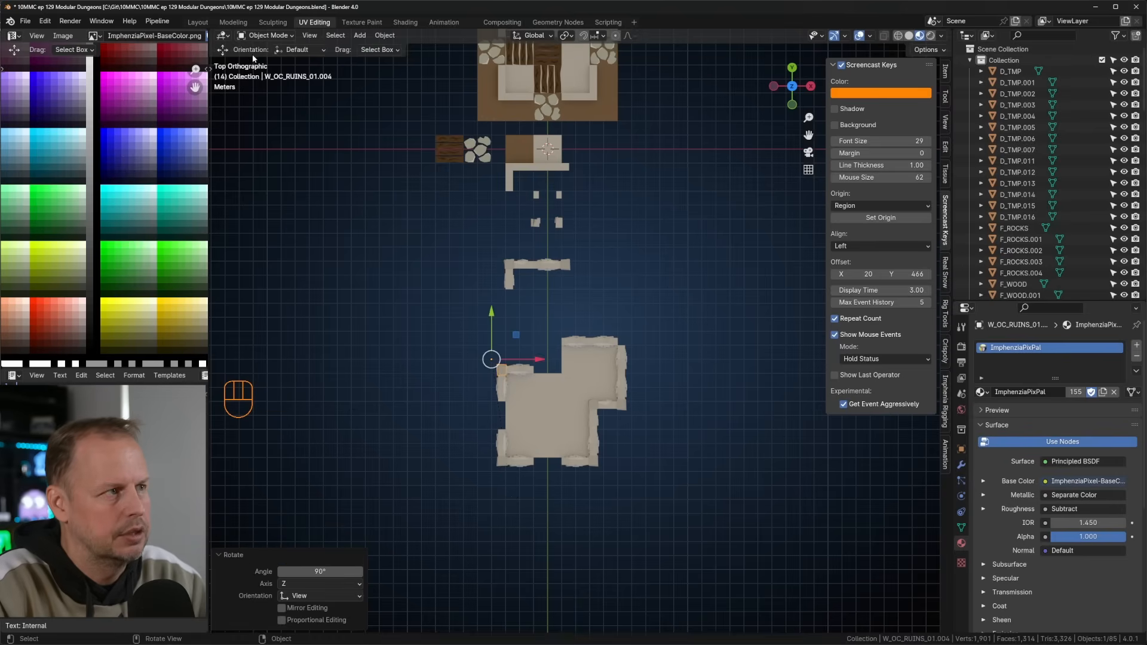
Add a linked outer-corner duplicate at the protruding block's upper-right corner, offset 10 m X and 2 m Y and rotated 90° about Z.
{"action": "key", "text": "alt+d"}
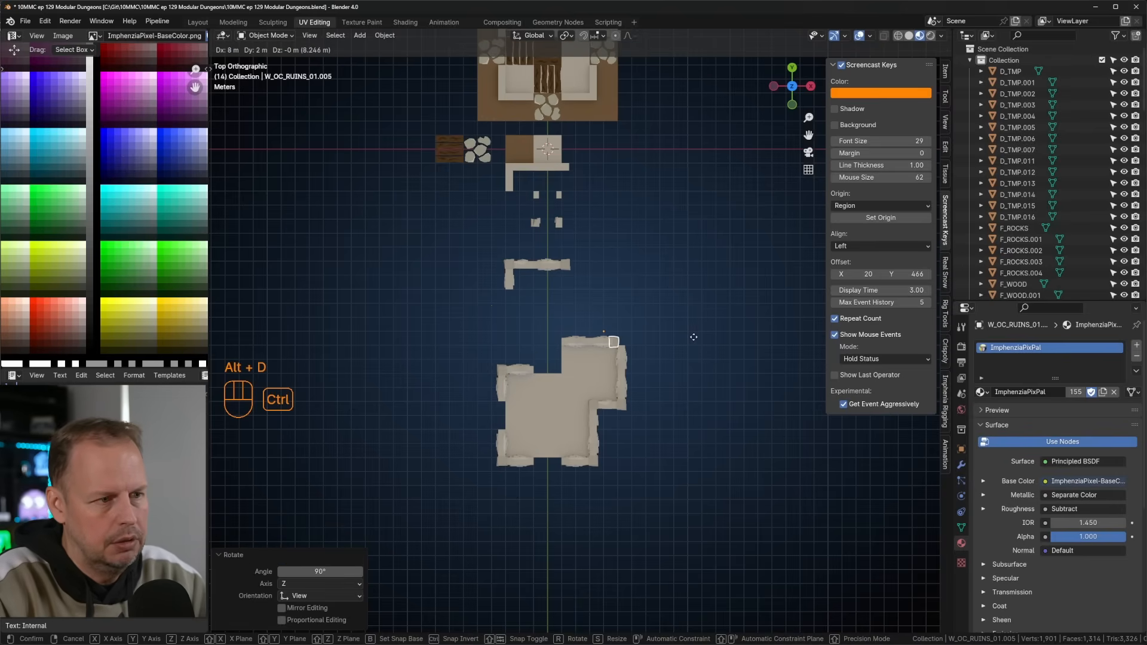
{"action": "left_click", "coordinate": [718, 340], "text": "ctrl"}
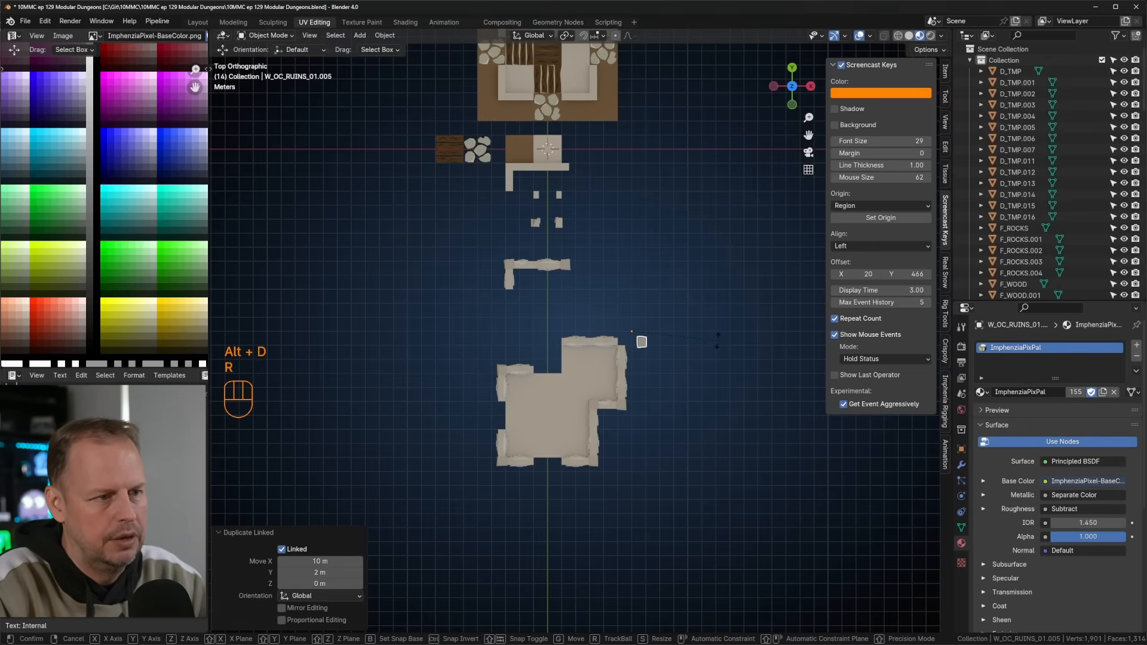
{"action": "key", "text": "r"}
{"action": "key", "text": "9"}
{"action": "key", "text": "0"}
{"action": "key", "text": "Return"}
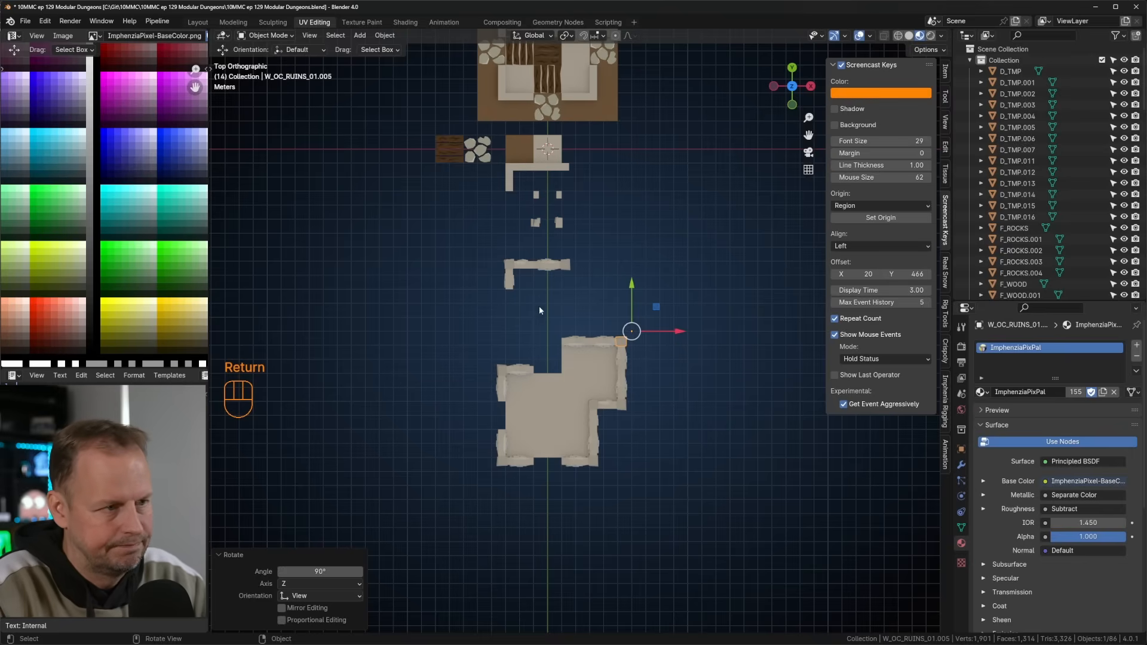
Place a linked duplicate of the ruined gate pieces in the main floor's lower wall opening, offset -17 m along Y.
{"action": "left_click", "coordinate": [541, 268]}
{"action": "left_click", "coordinate": [521, 268]}
{"action": "left_click", "coordinate": [558, 268]}
{"action": "left_click", "coordinate": [568, 268]}
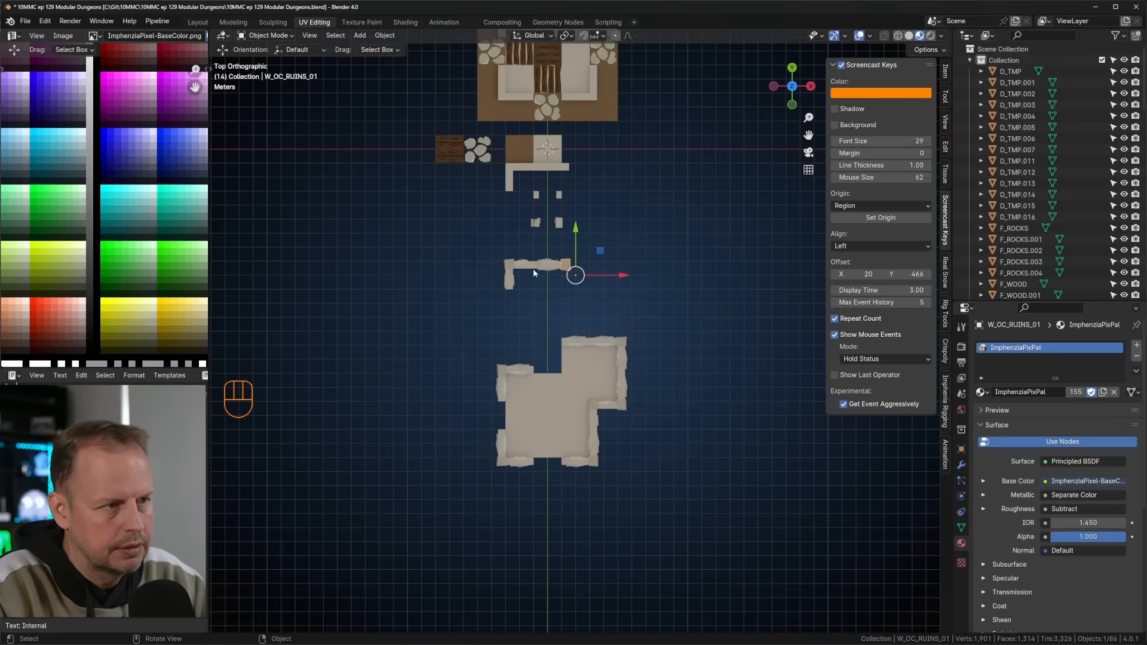
{"action": "left_click", "coordinate": [558, 225]}
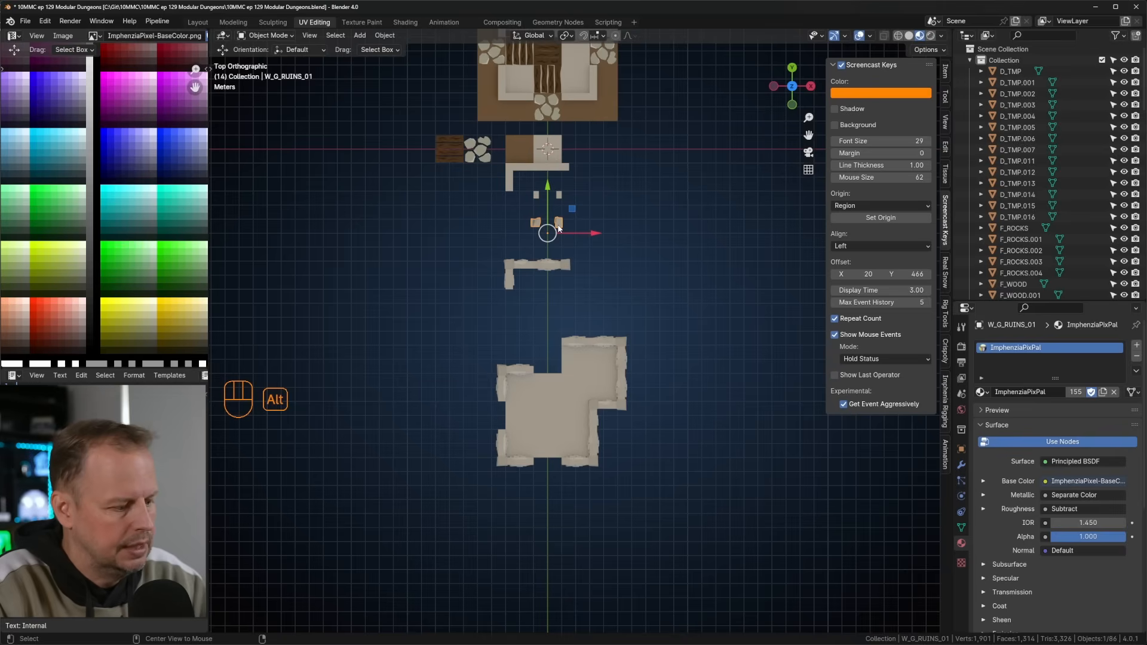
{"action": "key", "text": "alt+d"}
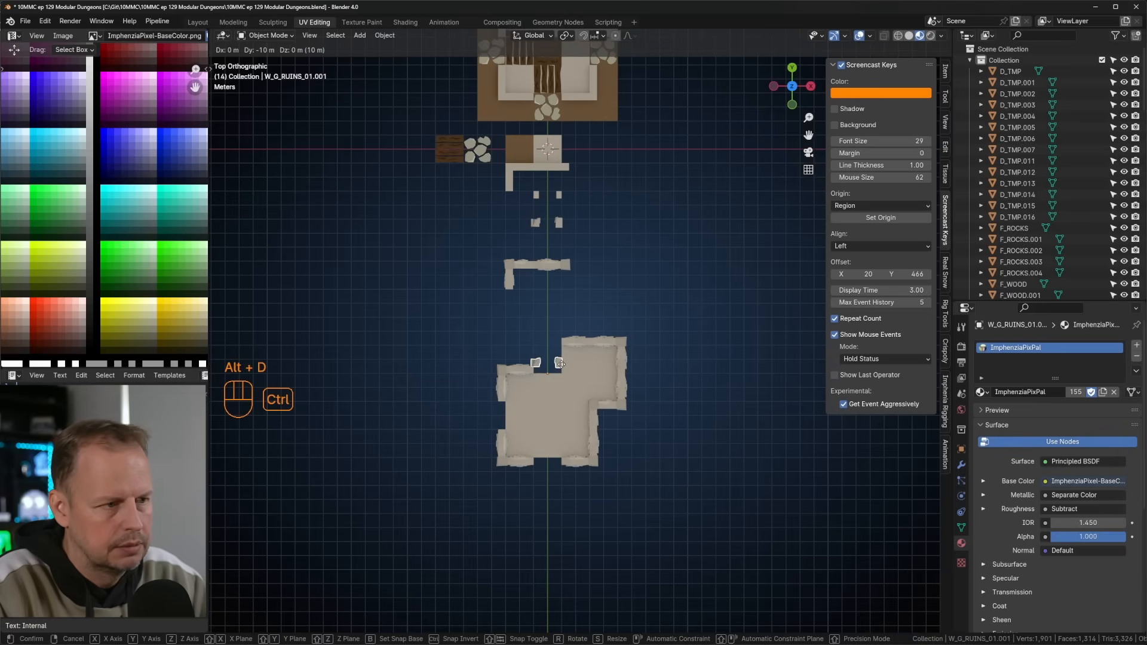
{"action": "left_click", "coordinate": [560, 467]}
Add a linked gate duplicate at the main floor's upper wall opening, offset 8 m along Y and rotated 180°.
{"action": "key", "text": "alt+d"}
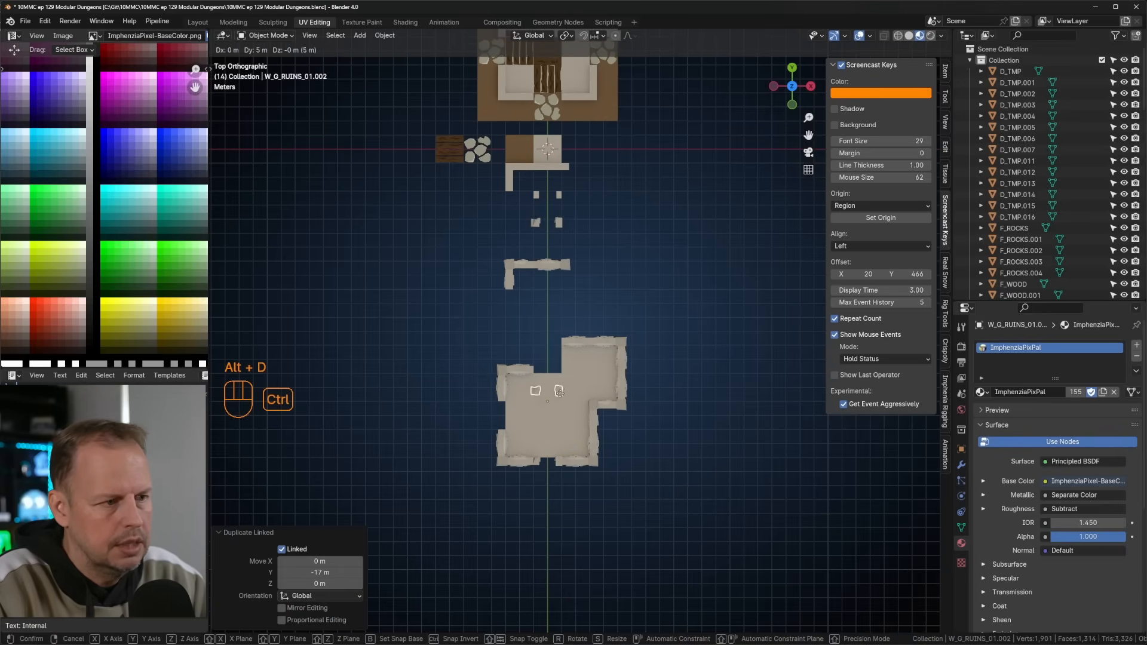
{"action": "left_click", "coordinate": [565, 361]}
{"action": "type", "text": "r1809"}
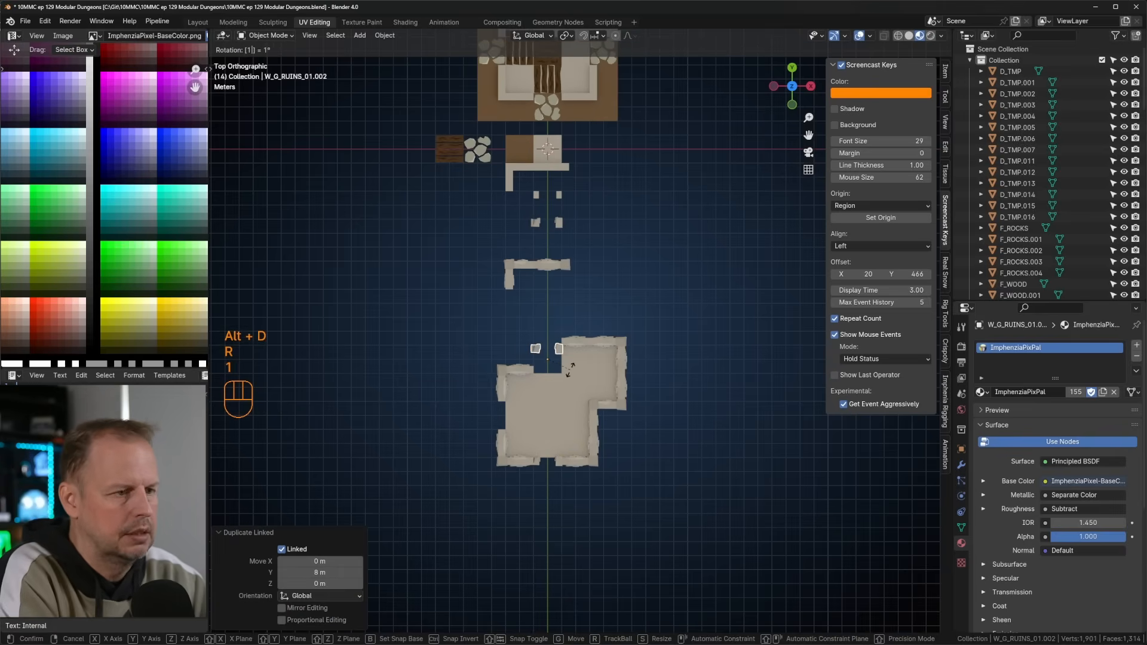
{"action": "key", "text": "BackSpace"}
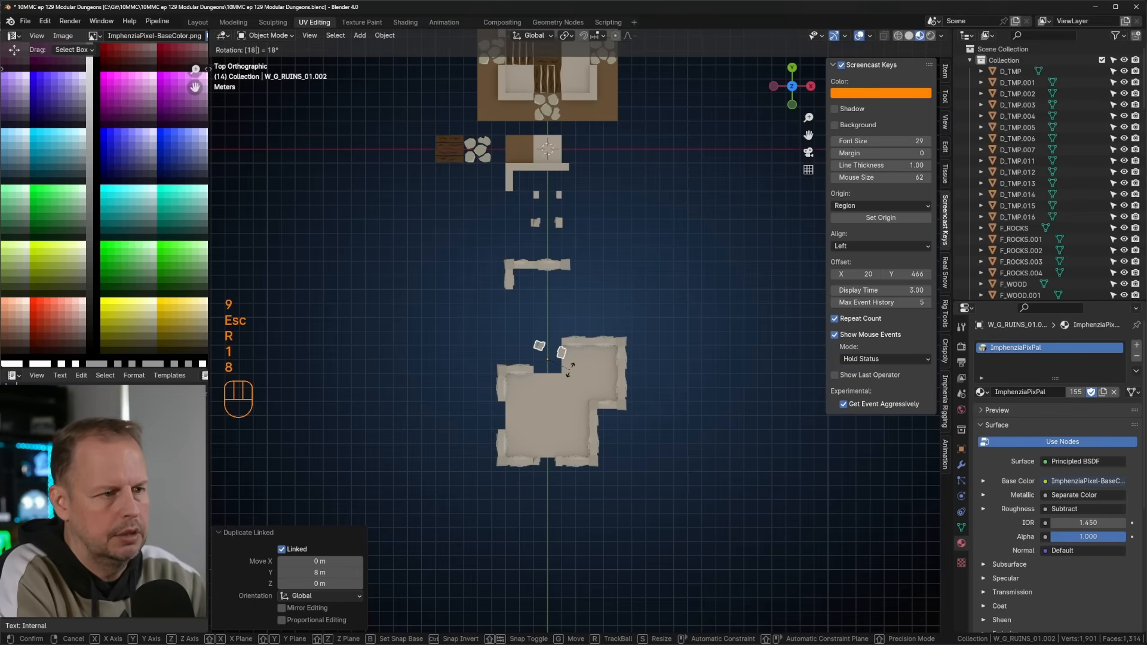
{"action": "key", "text": "Return"}
Add a linked gate duplicate at the main floor's left wall opening, offset -4 m X and -4 m Y and rotated -90°.
{"action": "key", "text": "alt+d"}
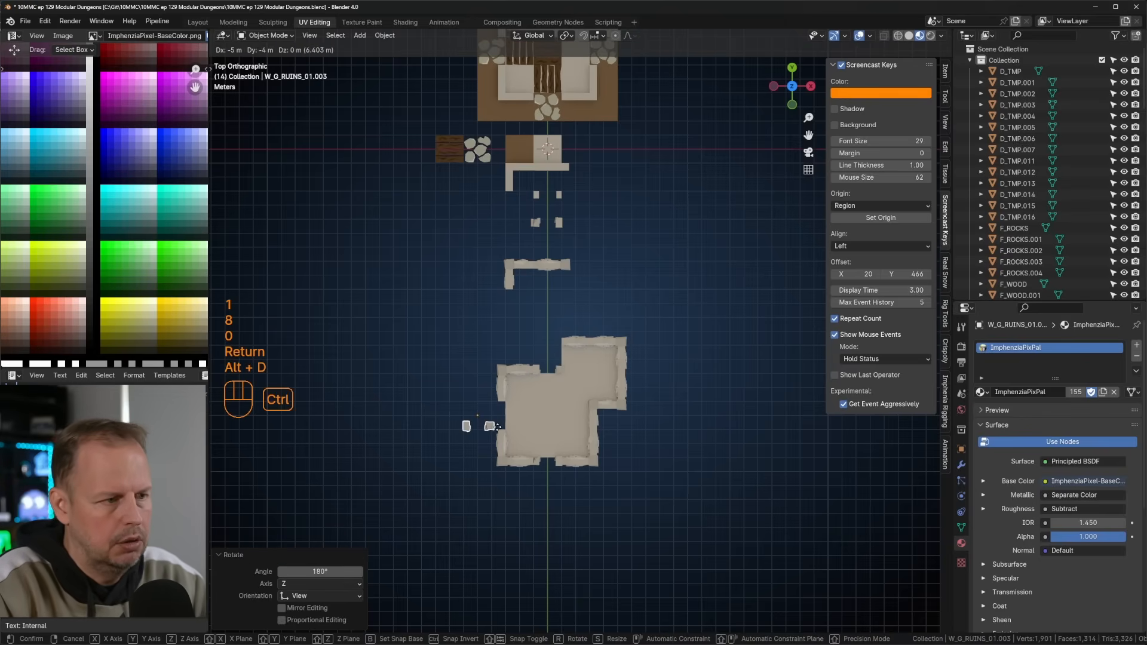
{"action": "left_click", "coordinate": [506, 427]}
{"action": "type", "text": "r90-"}
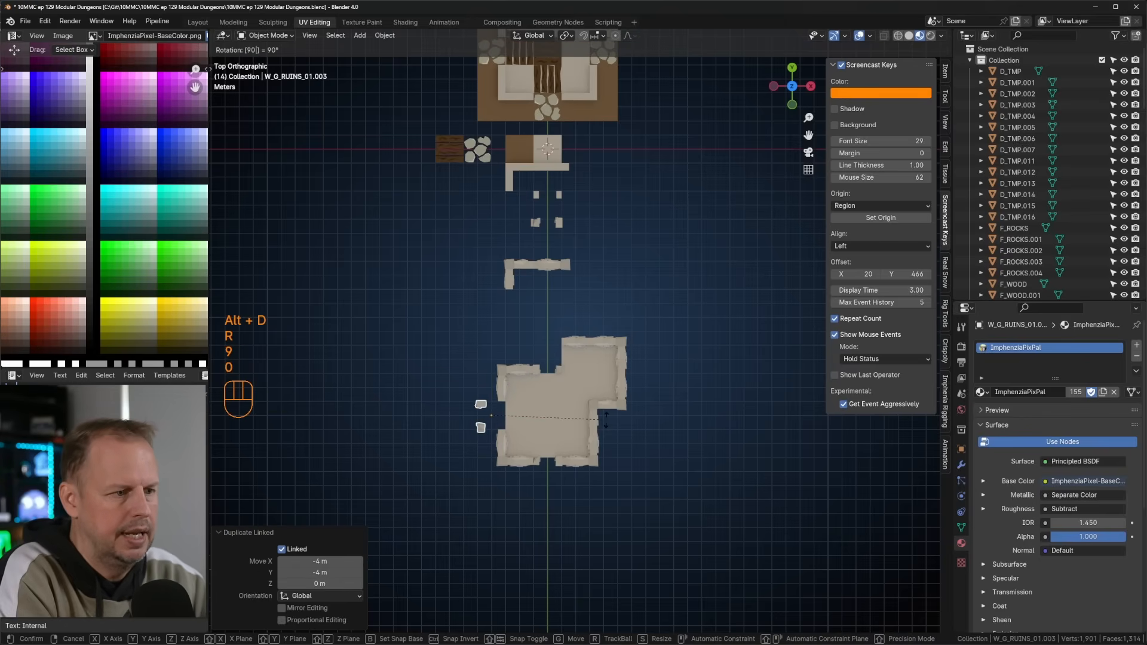
{"action": "key", "text": "Return"}
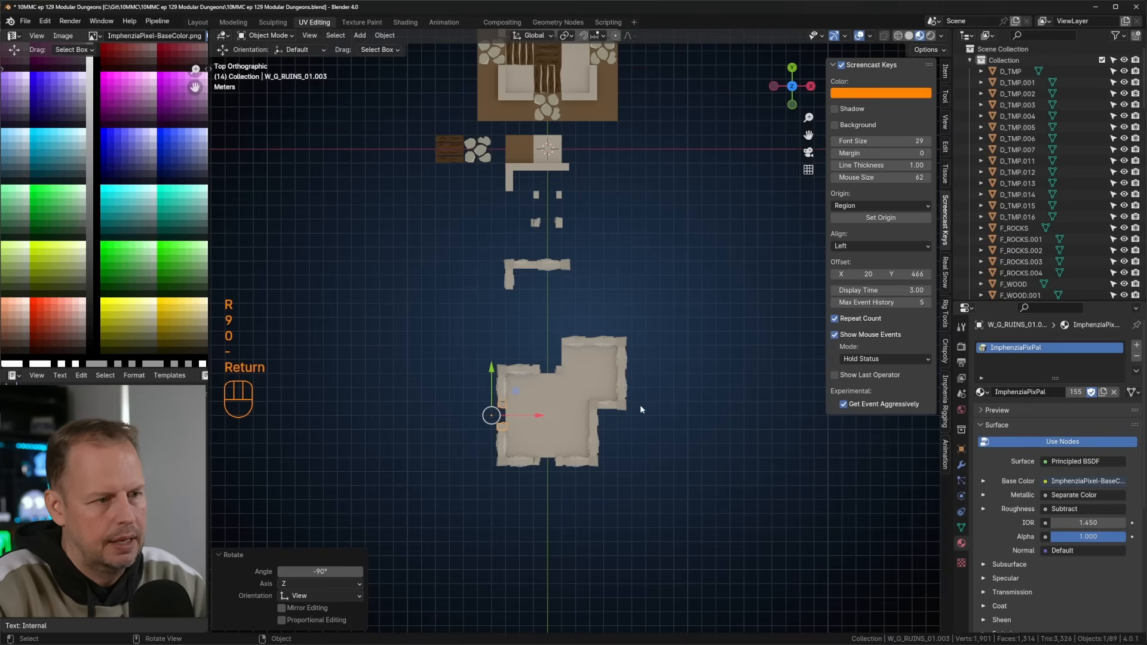
Try to replace the left wall segment on the protruding block's upper edge with a linked L-shaped ruined corner, then undo it.
{"action": "left_click", "coordinate": [567, 344]}
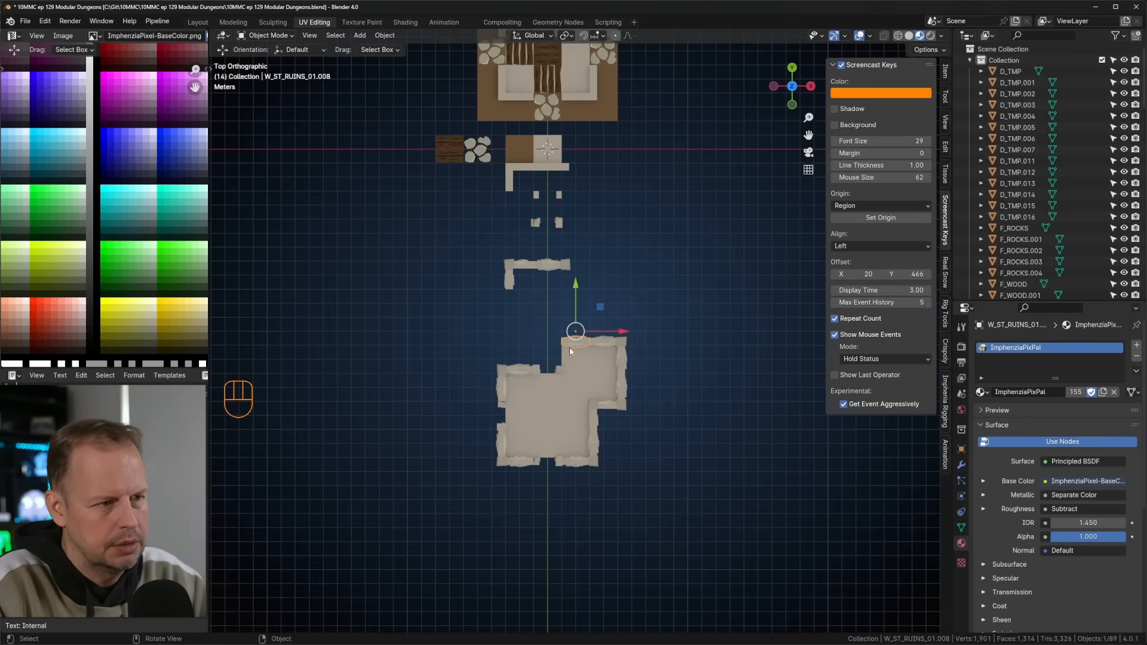
{"action": "key", "text": "Delete"}
{"action": "left_click", "coordinate": [524, 270]}
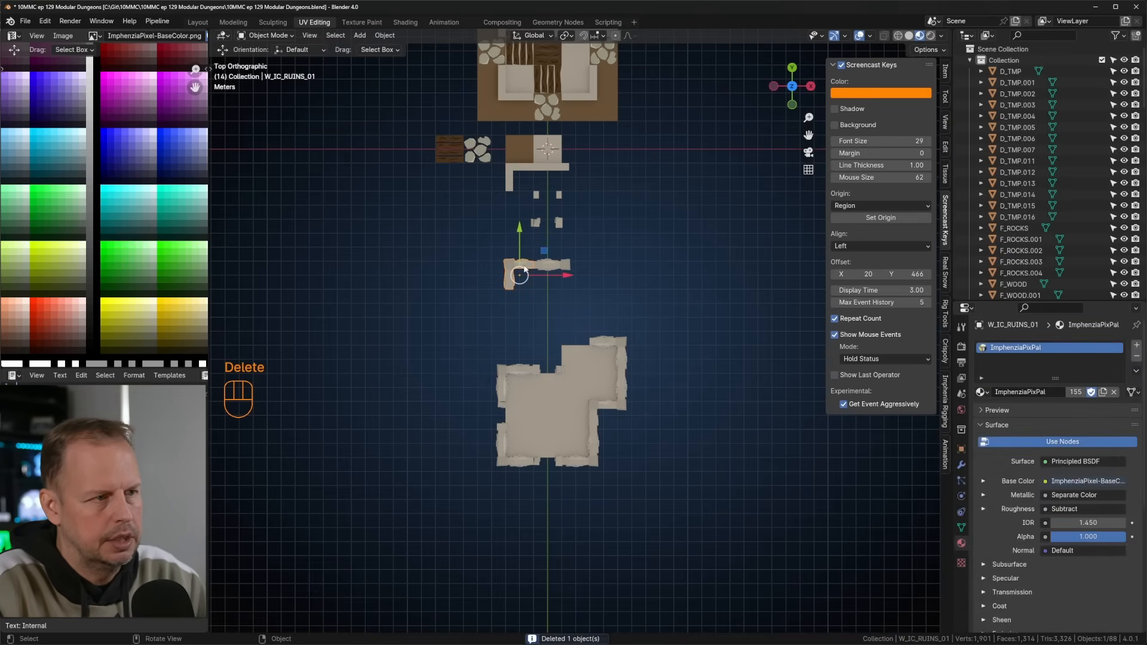
{"action": "key", "text": "alt+d"}
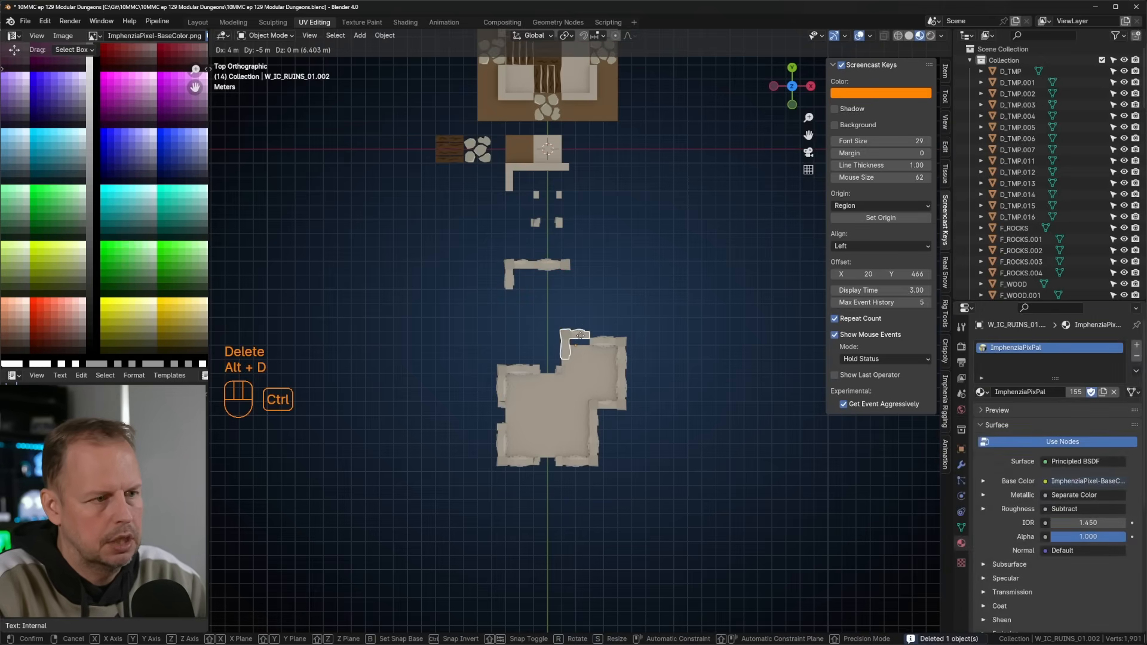
{"action": "left_click", "coordinate": [581, 339], "text": "ctrl"}
{"action": "key", "text": "ctrl+z"}
{"action": "key", "text": "ctrl+z"}
{"action": "key", "text": "ctrl+z"}
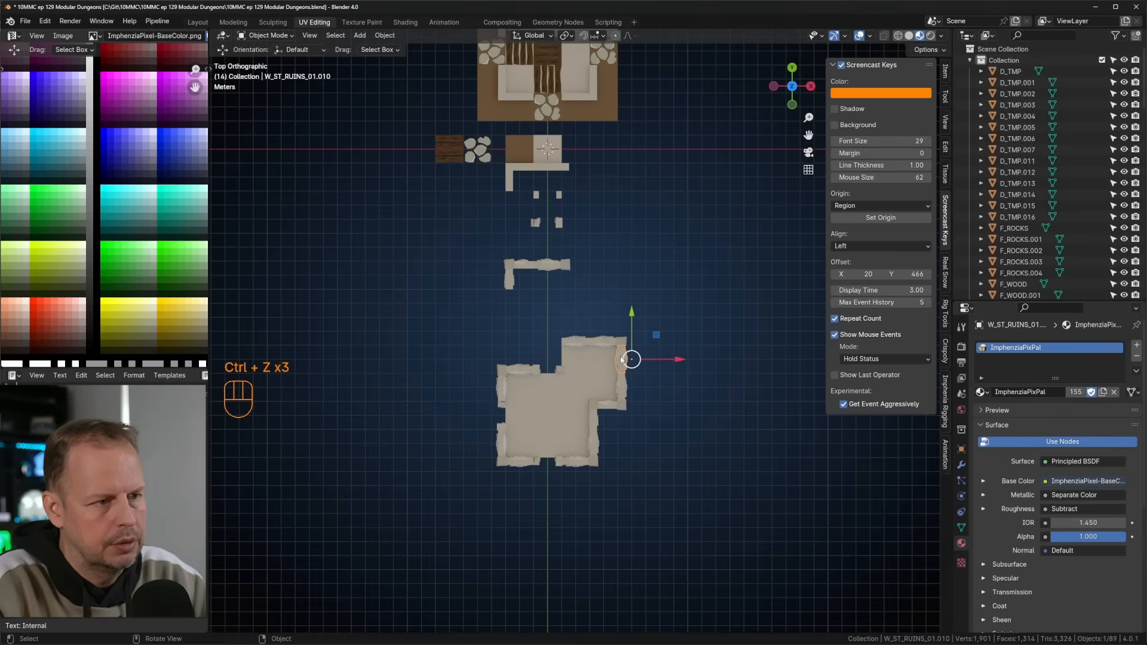
Close the protruding block's left edge with a linked duplicate of the main floor's upper-left vertical wall, offset 4 m X and 2 m Y.
{"action": "left_click", "coordinate": [502, 392]}
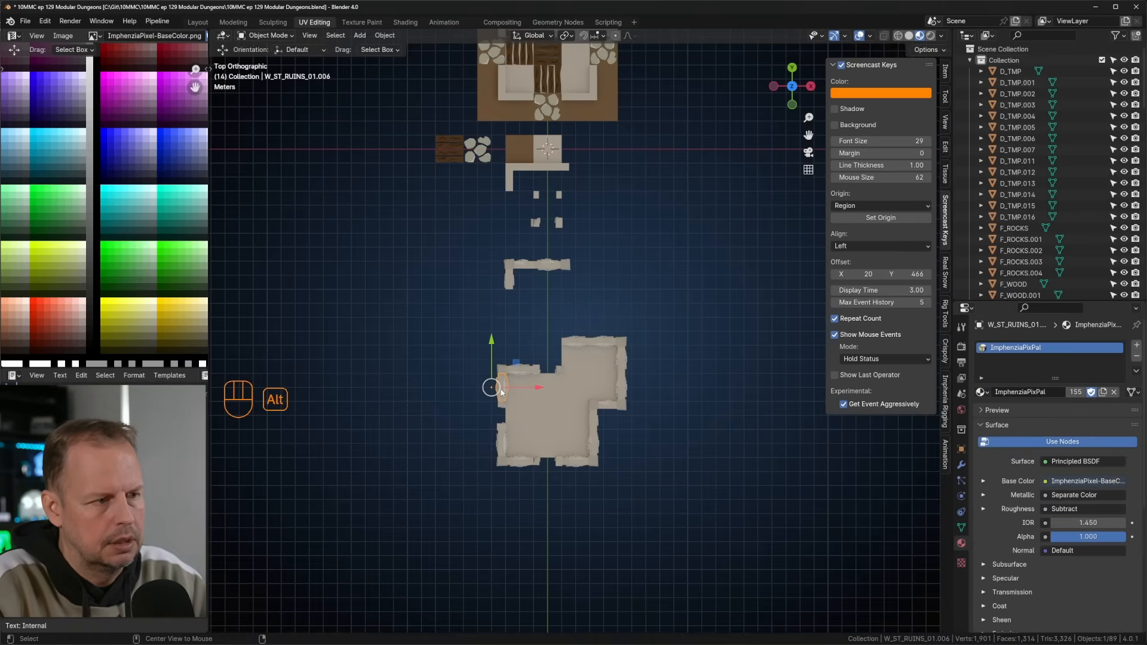
{"action": "key", "text": "alt+d"}
{"action": "left_click", "coordinate": [556, 359]}
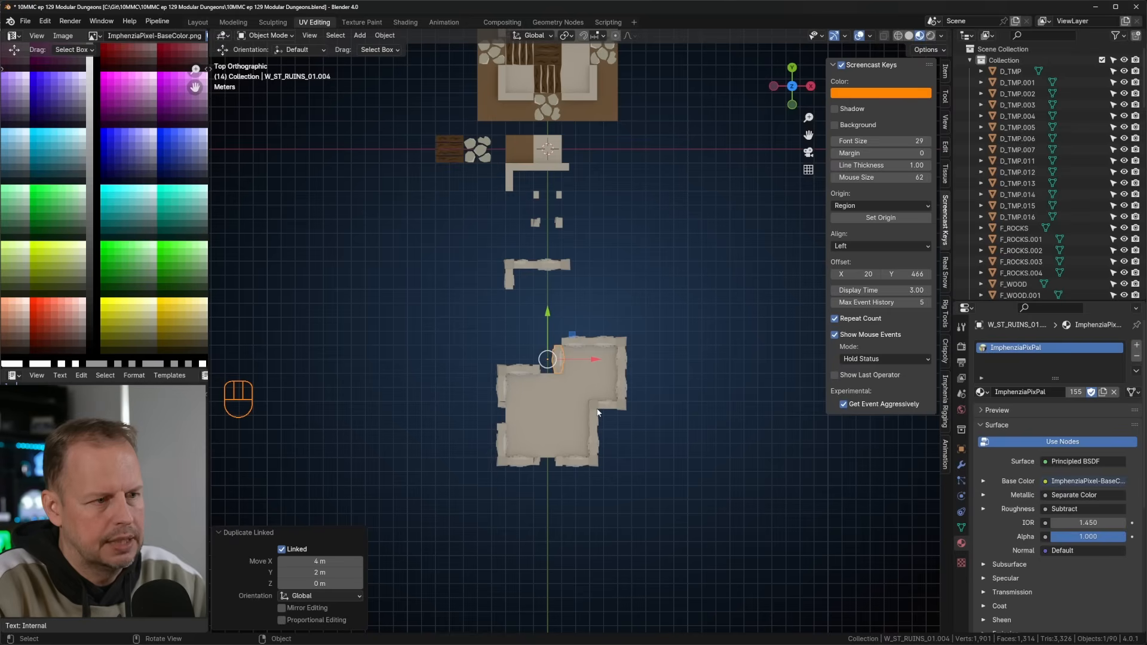
Duplicate the protruding block's lower-right outer corner as a linked copy offset -6 m X and 6 m Y, rotated 180°.
{"action": "left_click", "coordinate": [620, 403]}
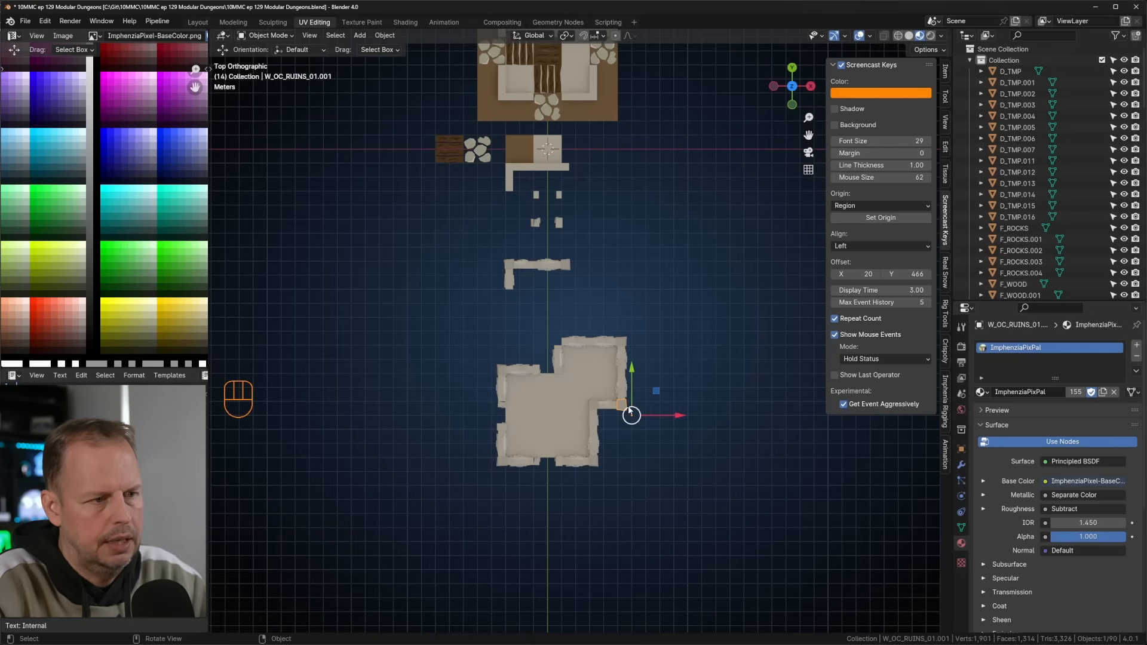
{"action": "key", "text": "alt+d"}
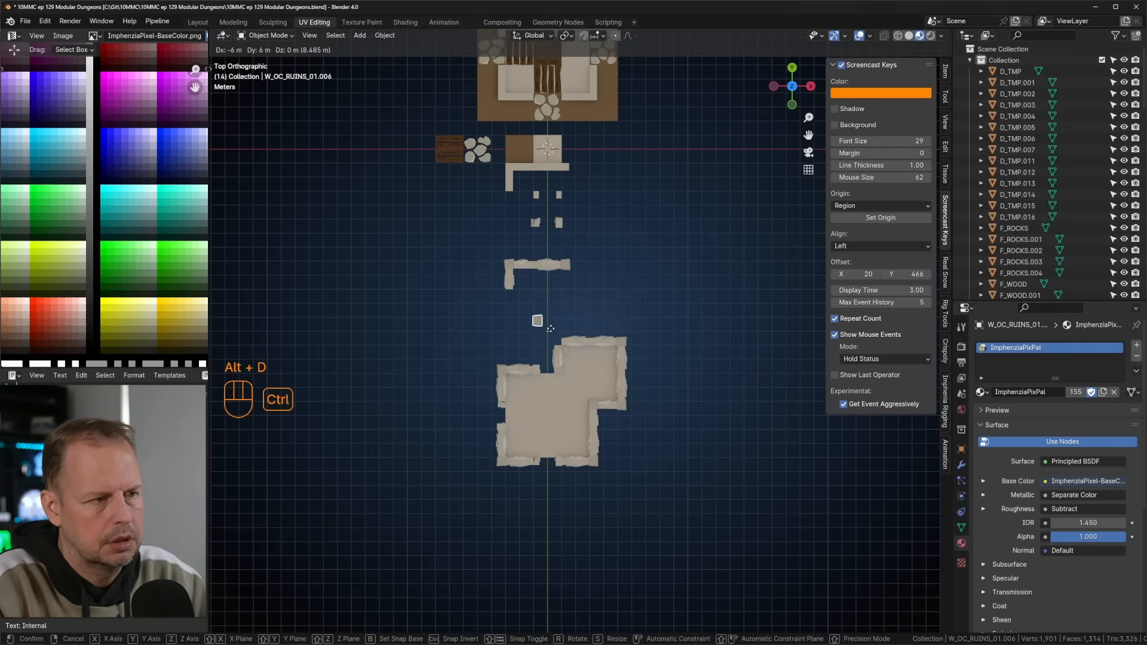
{"action": "left_click", "coordinate": [550, 329], "text": "ctrl"}
{"action": "key", "text": "r"}
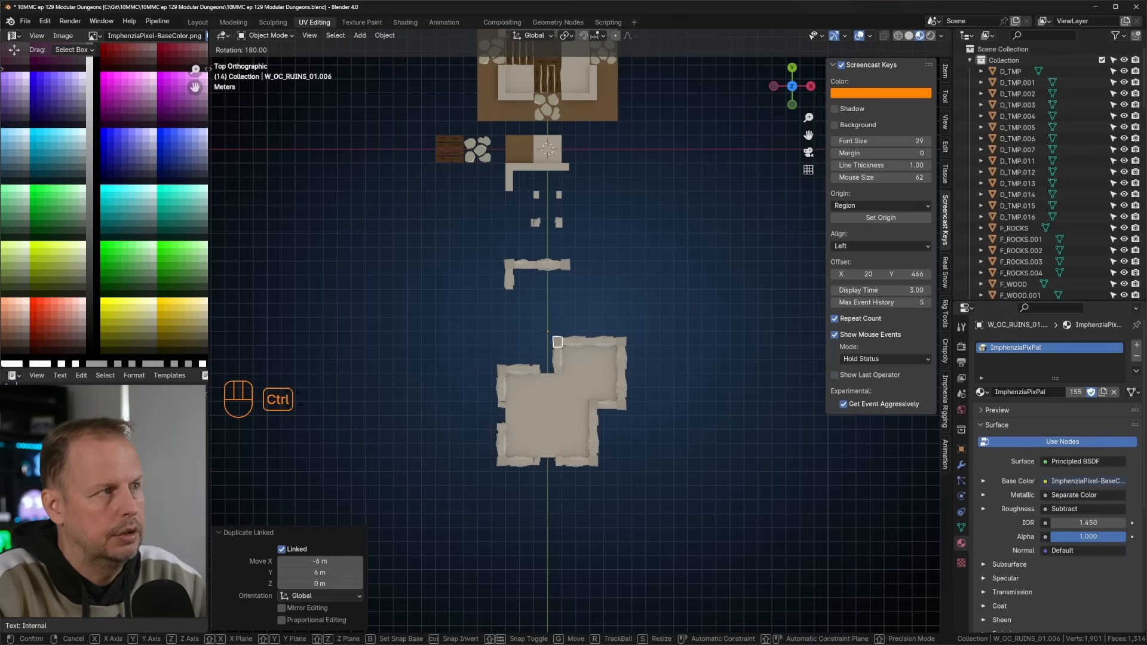
{"action": "left_click", "coordinate": [558, 342]}
Examine the corner pieces along the protruding block's right side and compare them with the earlier sample room.
{"action": "left_click", "coordinate": [522, 269]}
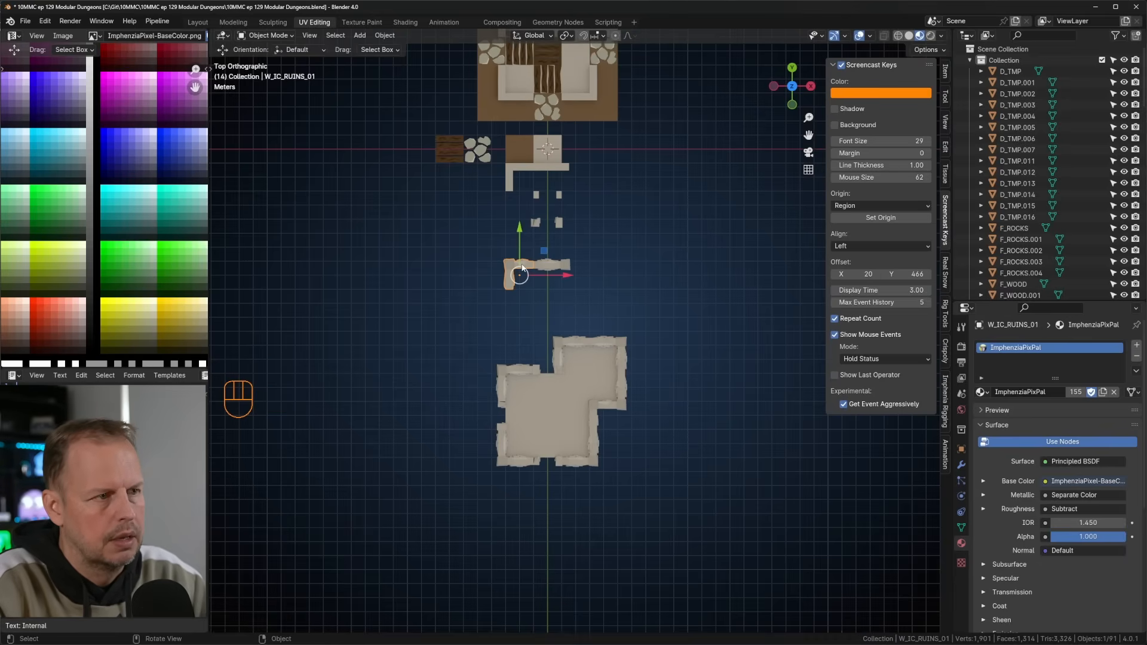
{"action": "left_click", "coordinate": [613, 403]}
{"action": "key", "text": "g"}
{"action": "right_click", "coordinate": [653, 411]}
{"action": "left_click", "coordinate": [622, 343]}
{"action": "key", "text": "g"}
{"action": "right_click", "coordinate": [629, 381]}
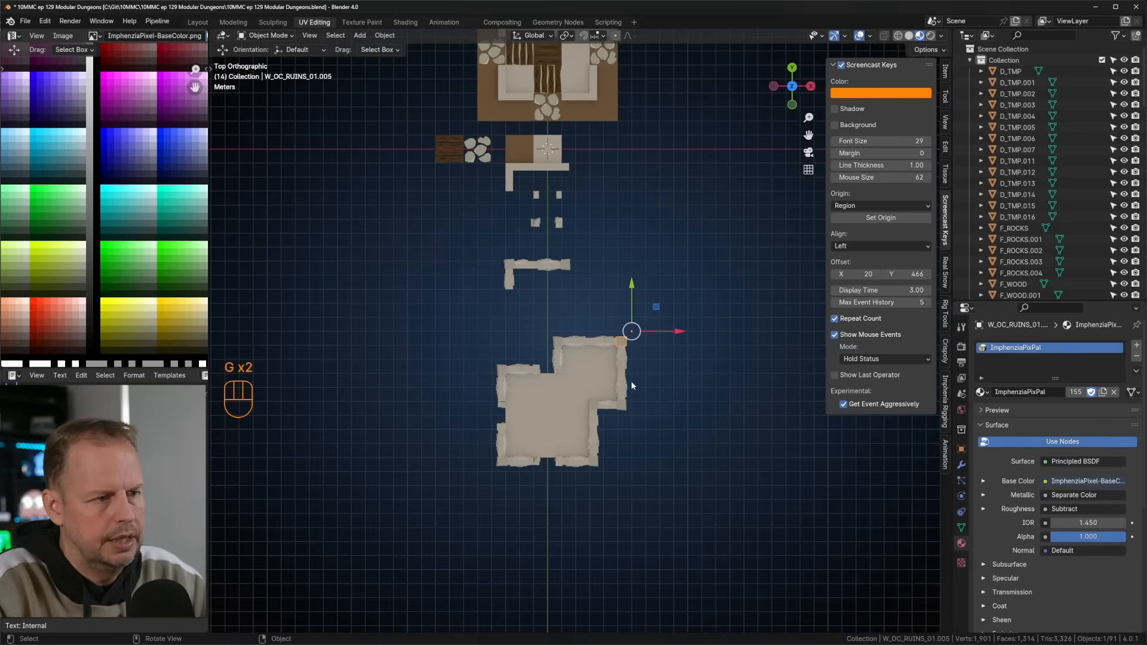
{"action": "scroll", "coordinate": [655, 153], "scroll_direction": "down", "scroll_amount": 1}
{"action": "middle_click_drag", "start_coordinate": [655, 154], "coordinate": [630, 241], "text": "shift"}
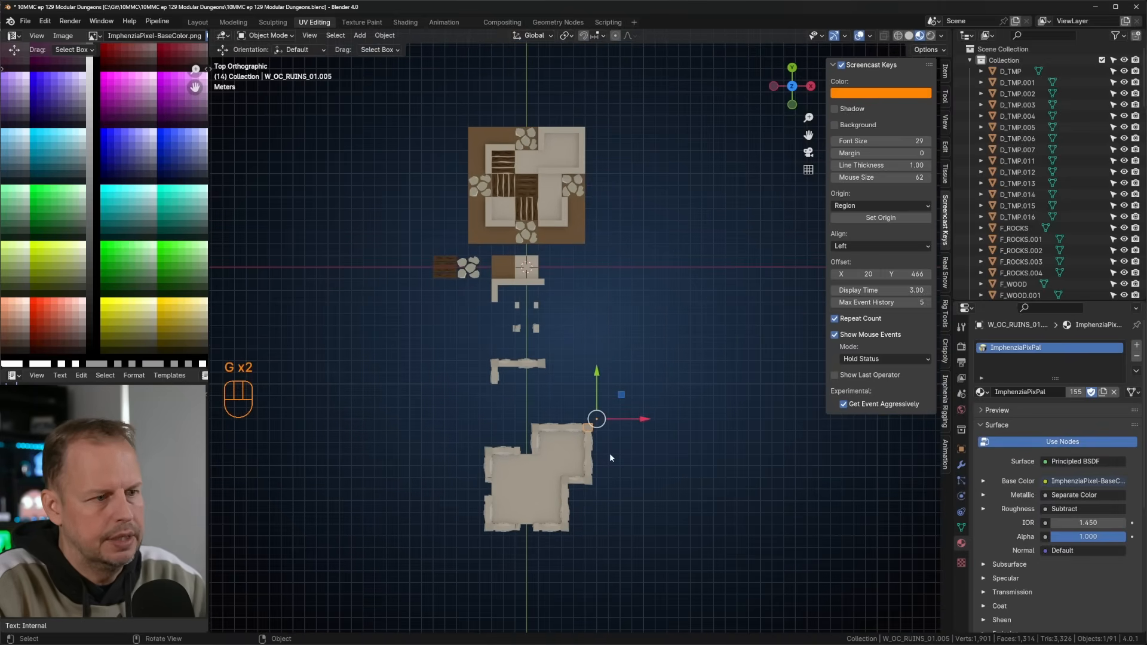
Add a dividing wall inside the floor as a linked duplicate of the lower-edge right wall segment, offset 4 m along Y.
{"action": "middle_click_drag", "start_coordinate": [616, 440], "coordinate": [647, 335], "text": "shift"}
{"action": "scroll", "coordinate": [646, 331], "scroll_direction": "up", "scroll_amount": 5}
{"action": "left_click", "coordinate": [654, 441]}
{"action": "left_click", "coordinate": [616, 550]}
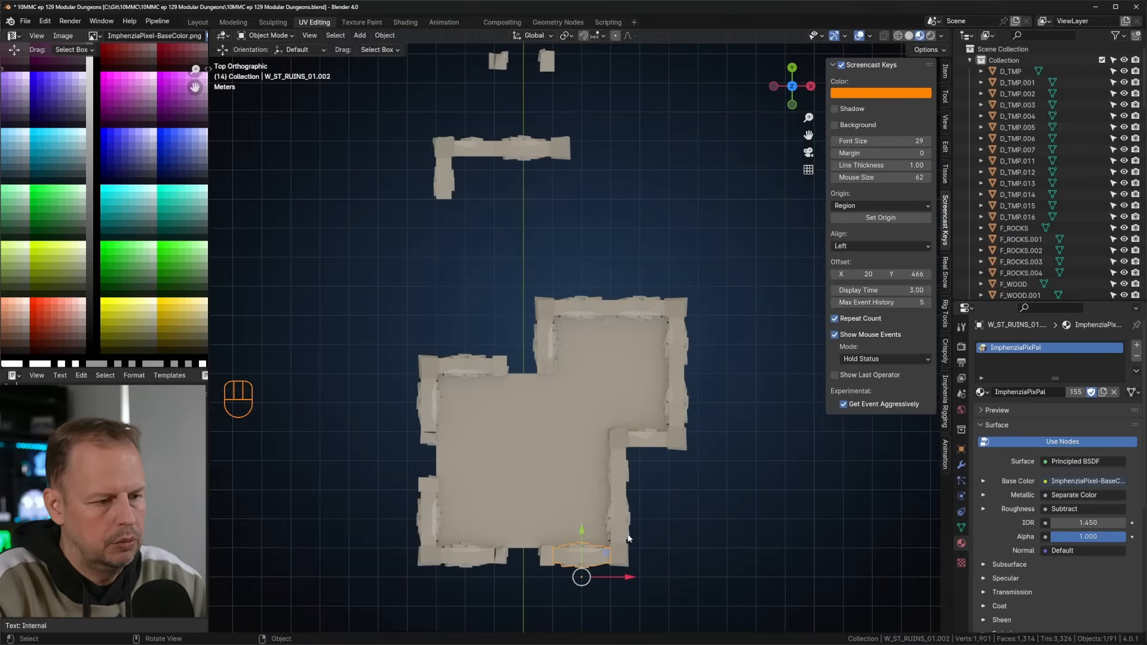
{"action": "key", "text": "alt+d"}
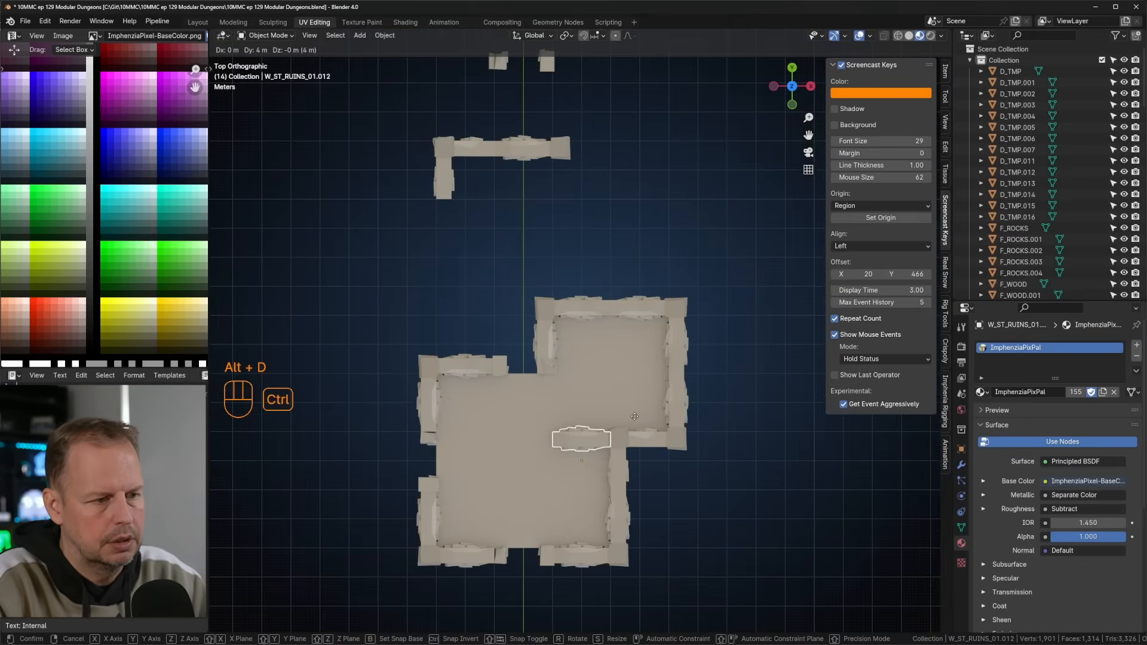
{"action": "left_click", "coordinate": [634, 416]}
Lower two adjacent ground tiles in the middle of the main floor to form a recessed pit, snapping the movement.
{"action": "scroll", "coordinate": [761, 437], "scroll_direction": "down", "scroll_amount": 5}
{"action": "middle_click_drag", "start_coordinate": [761, 437], "coordinate": [593, 394]}
{"action": "left_click", "coordinate": [633, 426]}
{"action": "scroll", "coordinate": [566, 343], "scroll_direction": "up", "scroll_amount": 4}
{"action": "middle_click_drag", "start_coordinate": [546, 375], "coordinate": [596, 352], "text": "shift"}
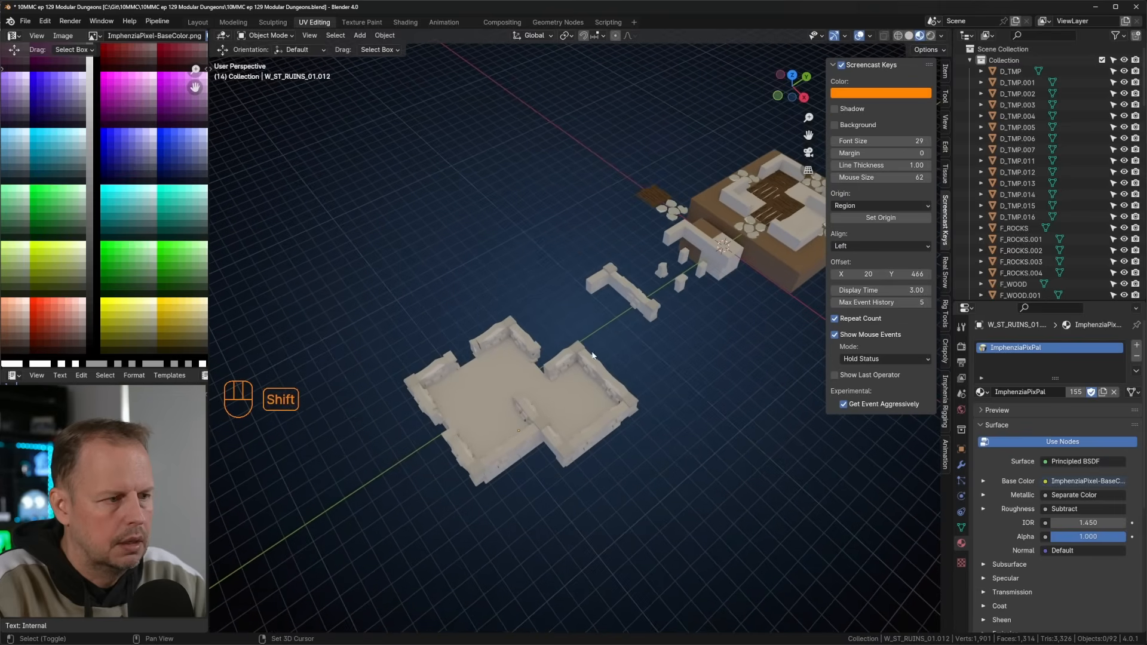
{"action": "left_click", "coordinate": [482, 395]}
{"action": "middle_click_drag", "start_coordinate": [483, 395], "coordinate": [522, 369]}
{"action": "left_click_drag", "start_coordinate": [531, 395], "coordinate": [528, 423], "text": "ctrl"}
{"action": "left_click", "coordinate": [557, 398]}
{"action": "left_click", "coordinate": [546, 389]}
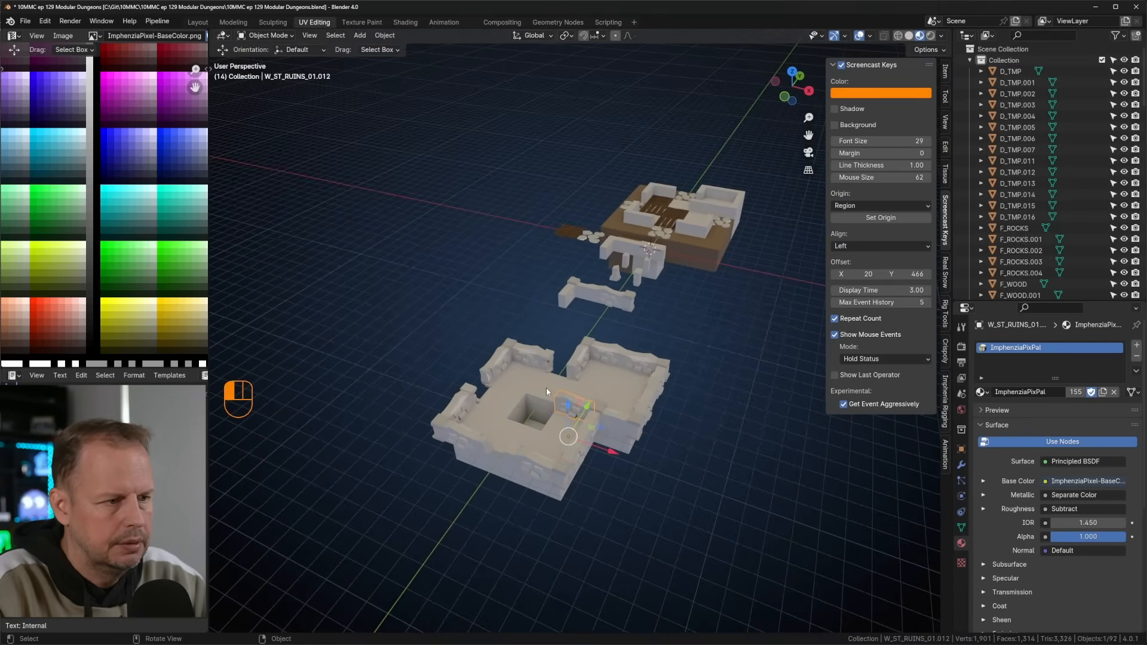
{"action": "left_click_drag", "start_coordinate": [550, 366], "coordinate": [548, 389], "text": "ctrl"}
Cover the recessed pit with two linked copies of the wooden floor piece, the second offset -2 m along Y.
{"action": "middle_click_drag", "start_coordinate": [548, 389], "coordinate": [635, 187]}
{"action": "left_click", "coordinate": [540, 206]}
{"action": "key", "text": "KP_7"}
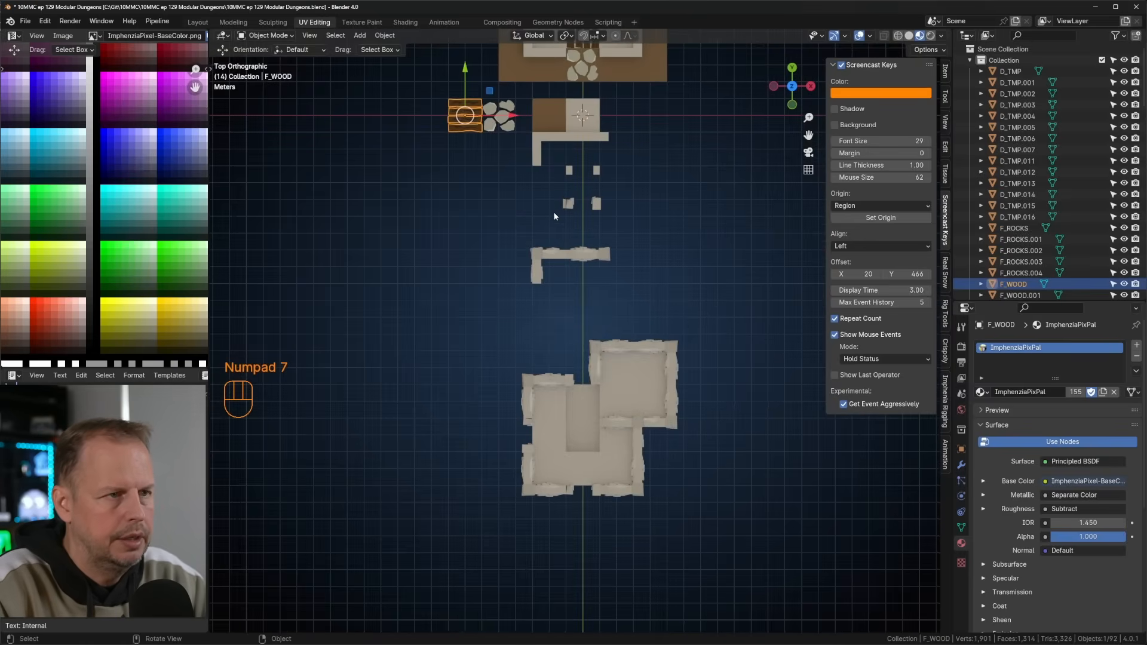
{"action": "key", "text": "alt+d"}
{"action": "left_click", "coordinate": [651, 478]}
{"action": "key", "text": "alt+d"}
{"action": "left_click", "coordinate": [646, 386]}
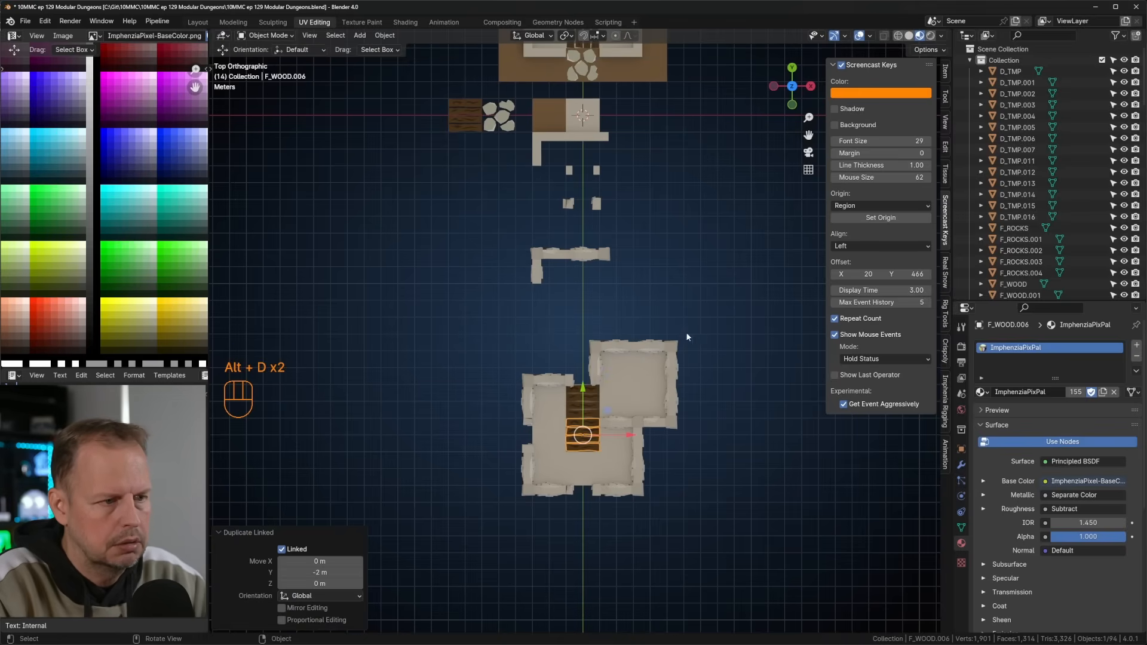
Place three linked copies of the dirt ground tile in a column along the left side of the room, spaced 2 m apart.
{"action": "left_click", "coordinate": [546, 117]}
{"action": "key", "text": "alt+d"}
{"action": "right_click", "coordinate": [642, 167]}
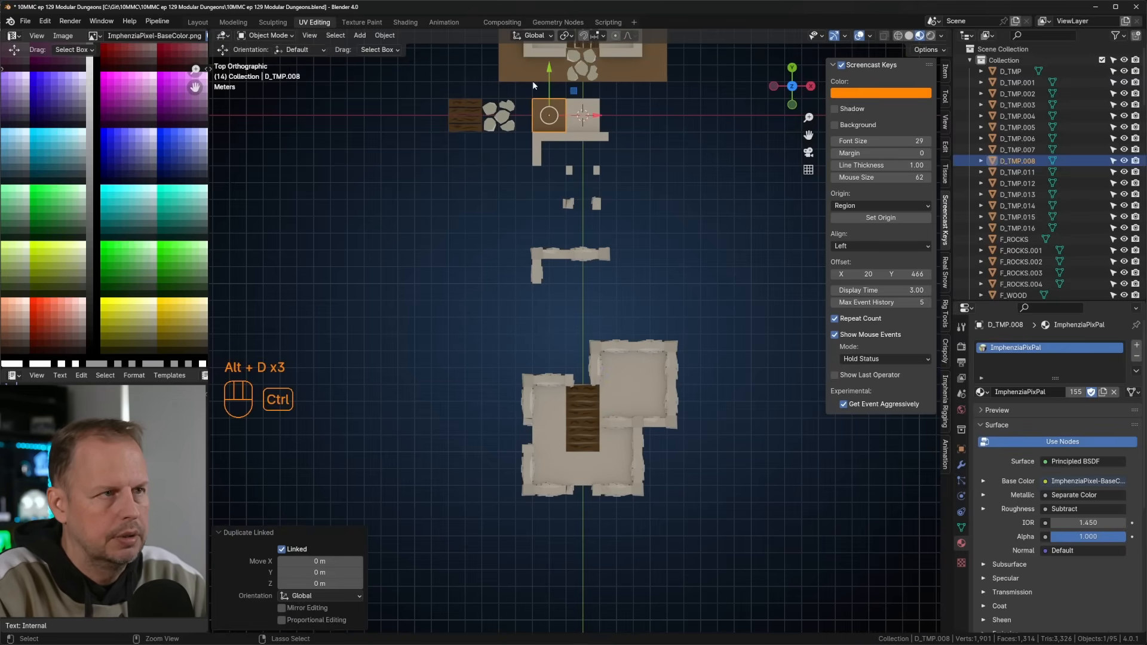
{"action": "key", "text": "ctrl+z"}
{"action": "key", "text": "alt+d"}
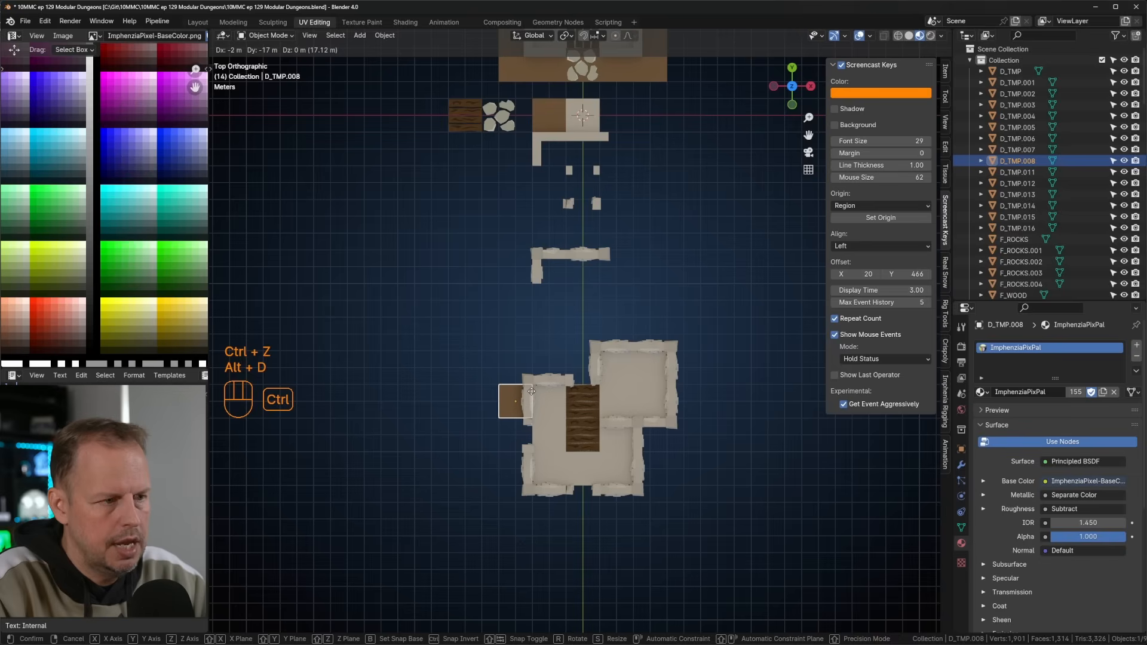
{"action": "left_click", "coordinate": [532, 391]}
{"action": "key", "text": "alt+d"}
{"action": "left_click", "coordinate": [535, 425]}
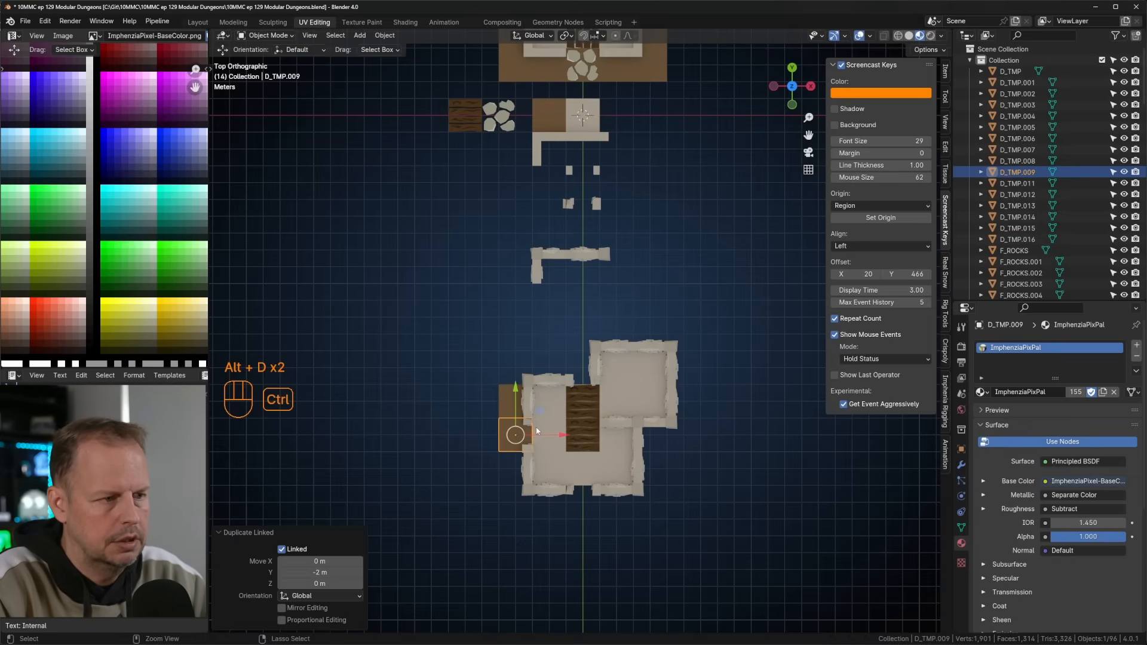
{"action": "key", "text": "alt+d"}
{"action": "left_click", "coordinate": [546, 454]}
Add a linked dirt tile above the column's upper end, plus two more linked copies, each offset 2 m along X.
{"action": "key", "text": "alt+d"}
{"action": "left_click", "coordinate": [546, 348]}
{"action": "key", "text": "alt+d"}
{"action": "left_click", "coordinate": [574, 350]}
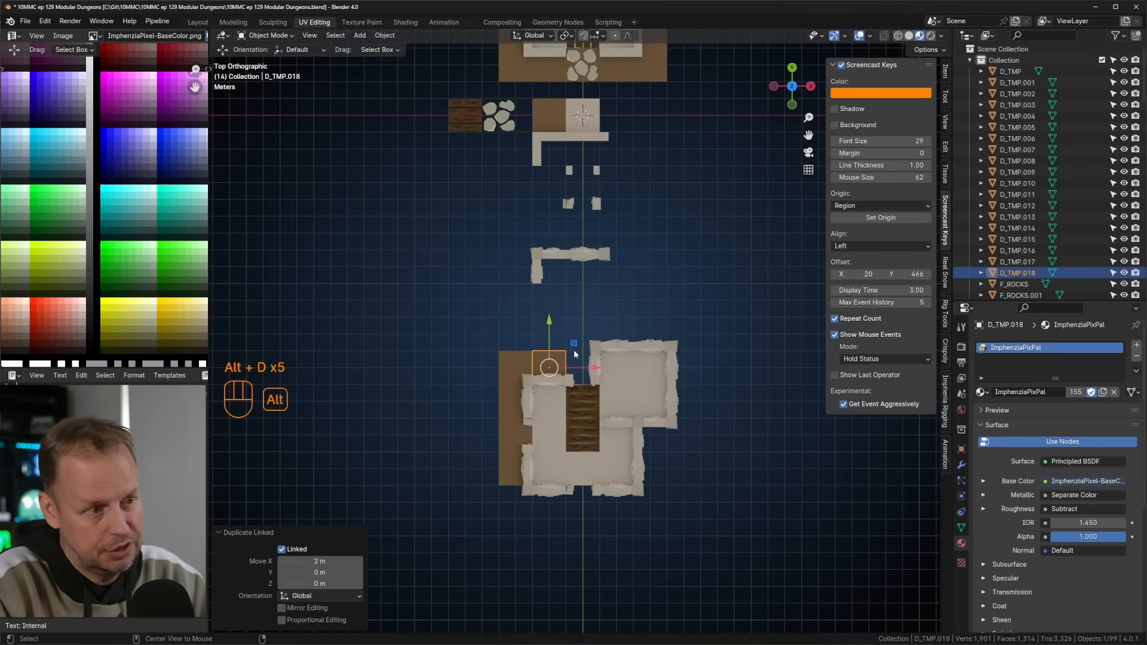
{"action": "key", "text": "alt+f"}
{"action": "key", "text": "alt+d"}
{"action": "left_click", "coordinate": [605, 349]}
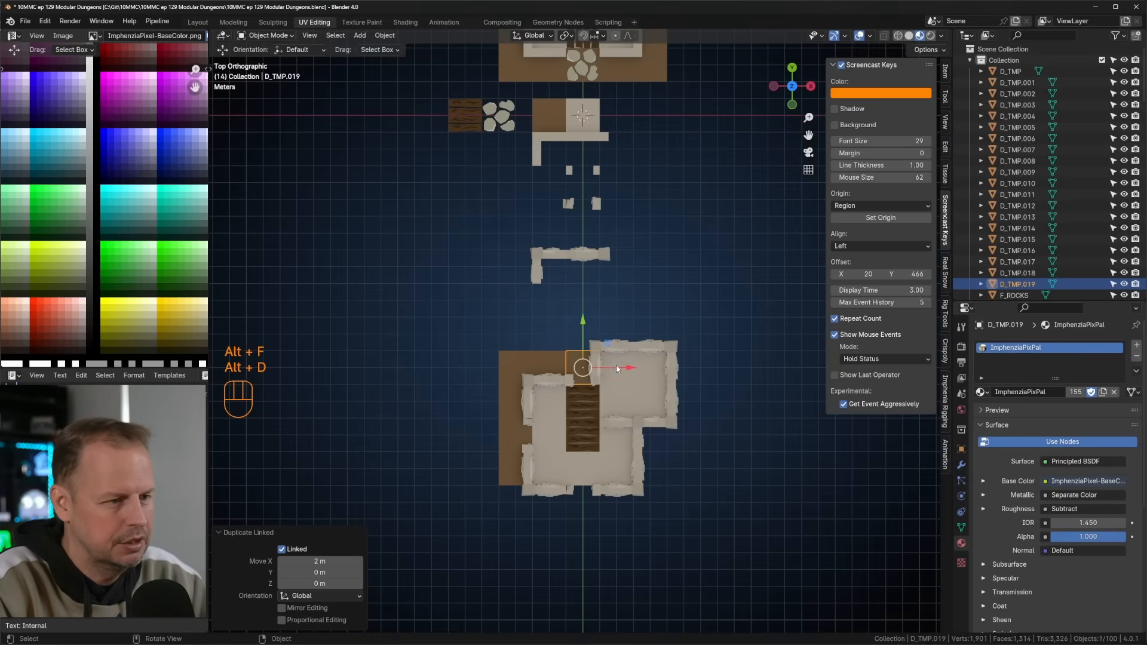
Duplicate the three upper dirt tiles as a linked row below the room, and duplicate that row again with a 6 m X offset.
{"action": "left_click", "coordinate": [556, 362], "text": "shift"}
{"action": "left_click", "coordinate": [533, 363], "text": "shift"}
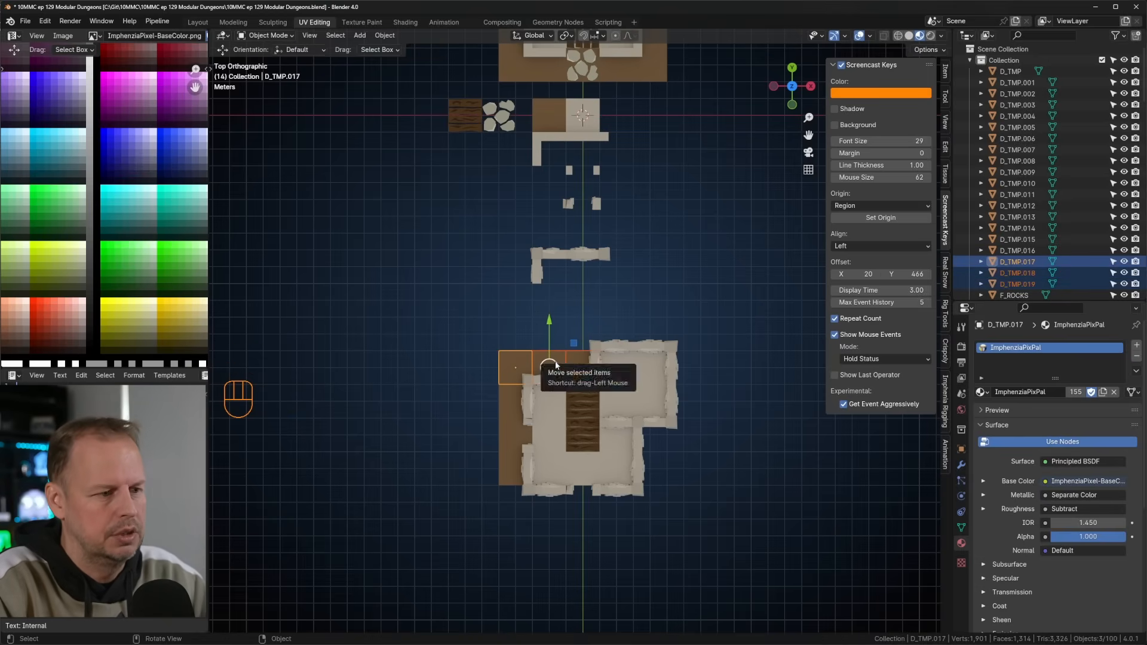
{"action": "key", "text": "alt+d"}
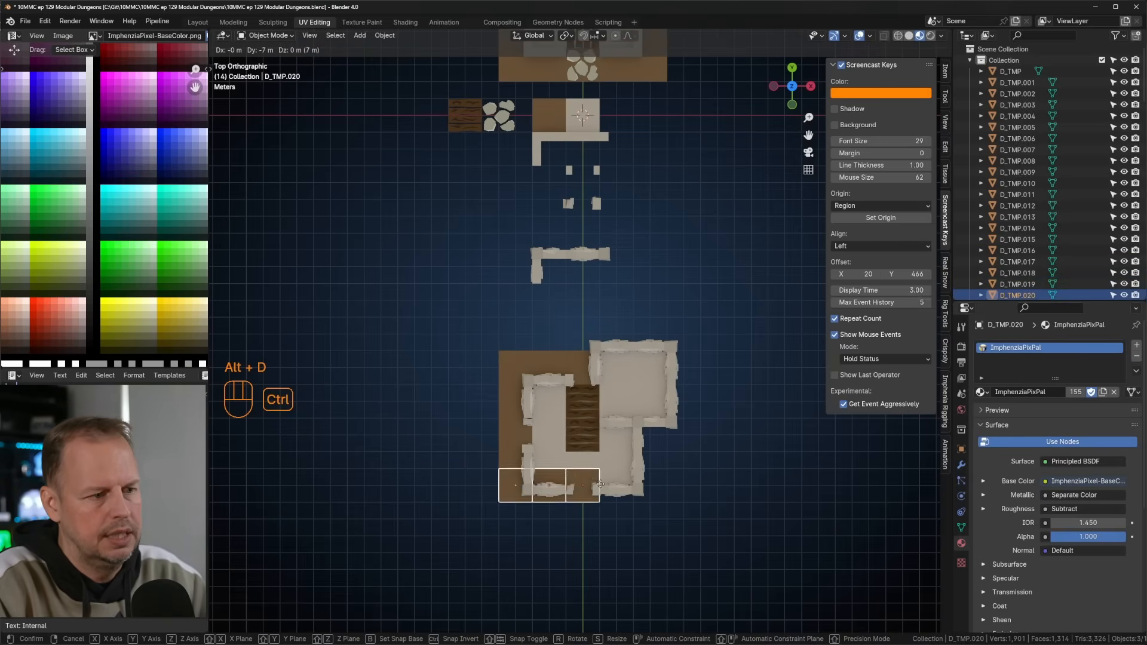
{"action": "left_click", "coordinate": [602, 494]}
{"action": "key", "text": "alt+d"}
{"action": "left_click", "coordinate": [701, 501]}
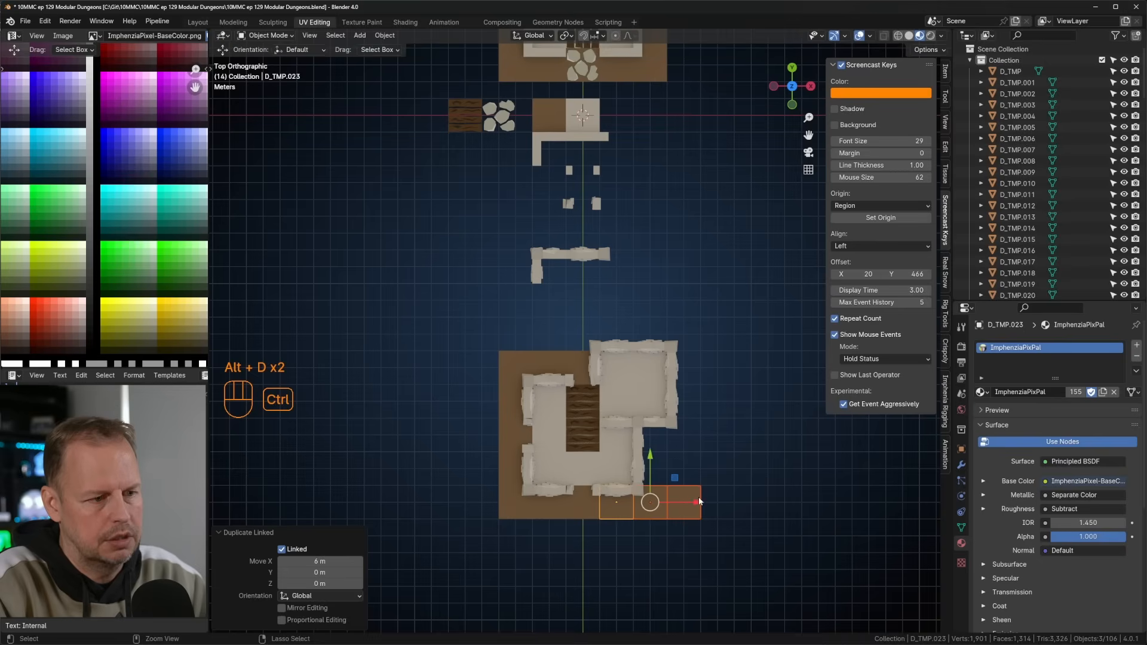
Duplicate the two rightmost dirt tiles of the lower row as linked copies twice, each time offset 2 m along Y.
{"action": "left_click", "coordinate": [692, 502]}
{"action": "left_click", "coordinate": [643, 504], "text": "shift"}
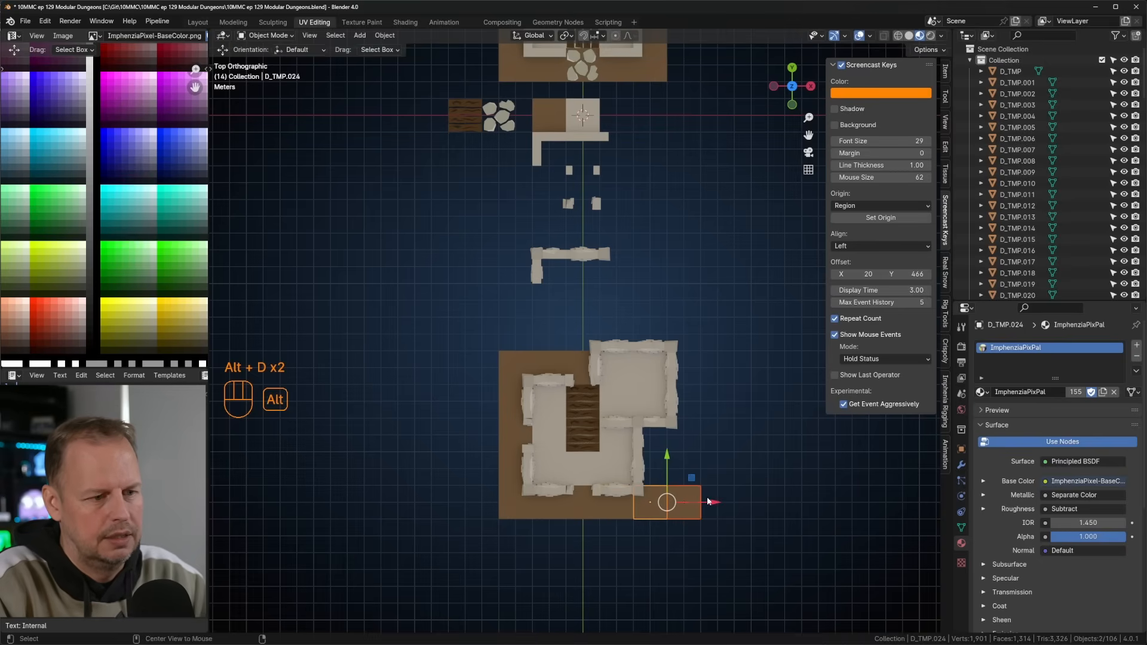
{"action": "key", "text": "alt+d"}
{"action": "left_click", "coordinate": [708, 467]}
{"action": "key", "text": "alt+d"}
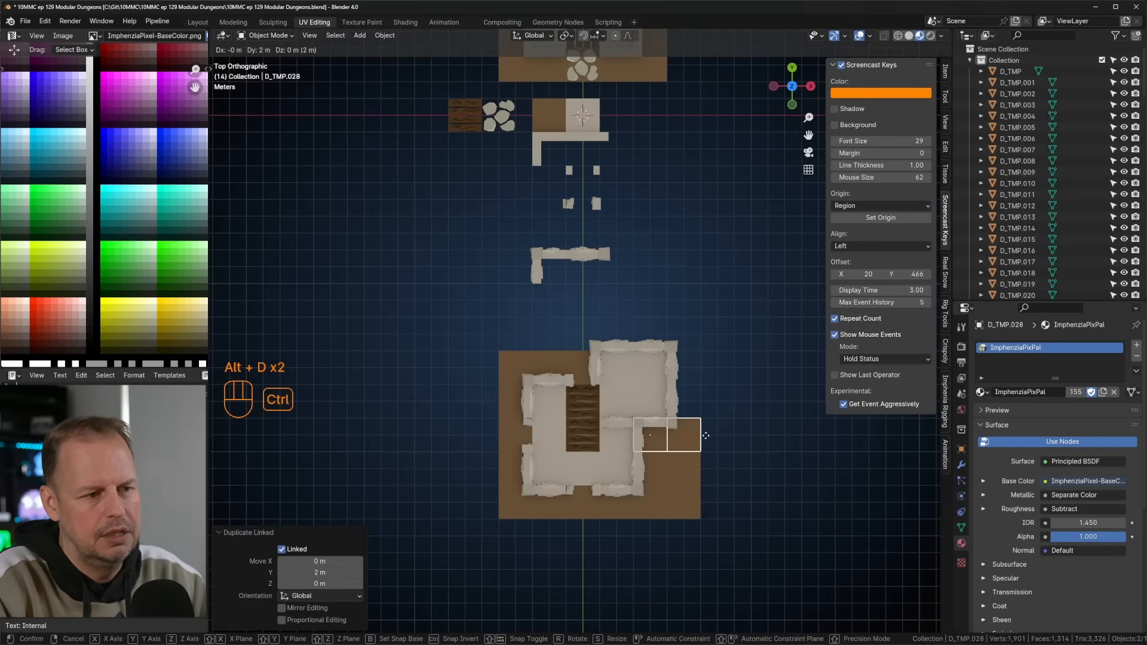
{"action": "left_click", "coordinate": [689, 439]}
Duplicate two tiles of the outer right dirt column as linked copies upward along the protruding block's right side.
{"action": "left_click", "coordinate": [690, 439]}
{"action": "key", "text": "alt+d"}
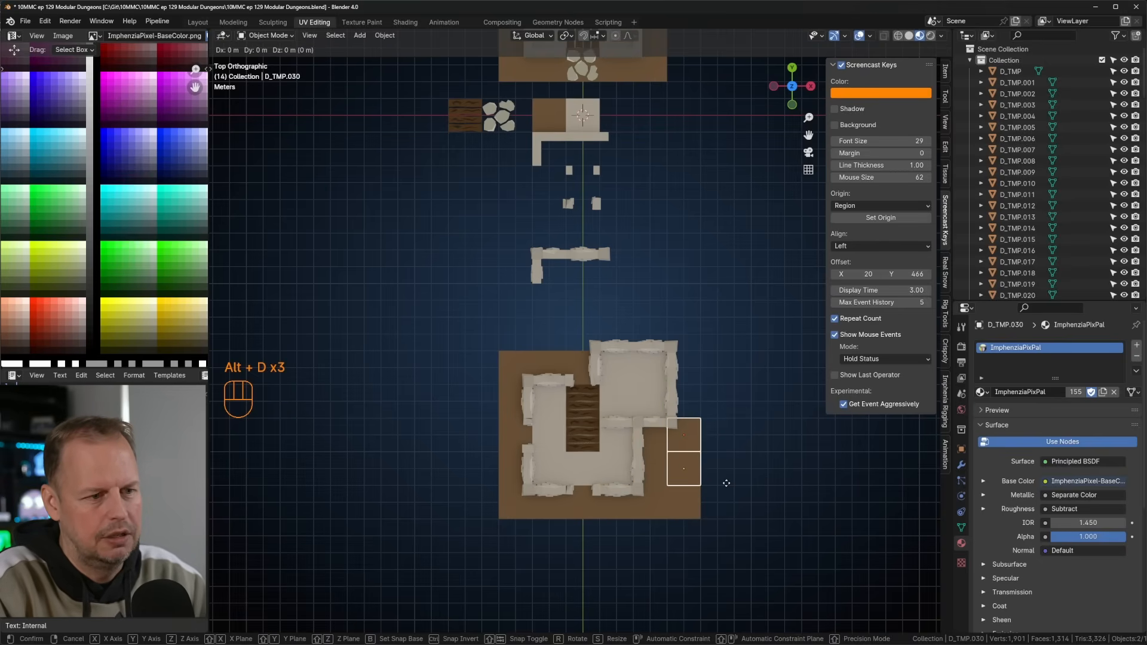
{"action": "left_click", "coordinate": [695, 374]}
Duplicate everything along the lowest dirt row as linked copies to form a new ground row above the room.
{"action": "left_click", "coordinate": [641, 423]}
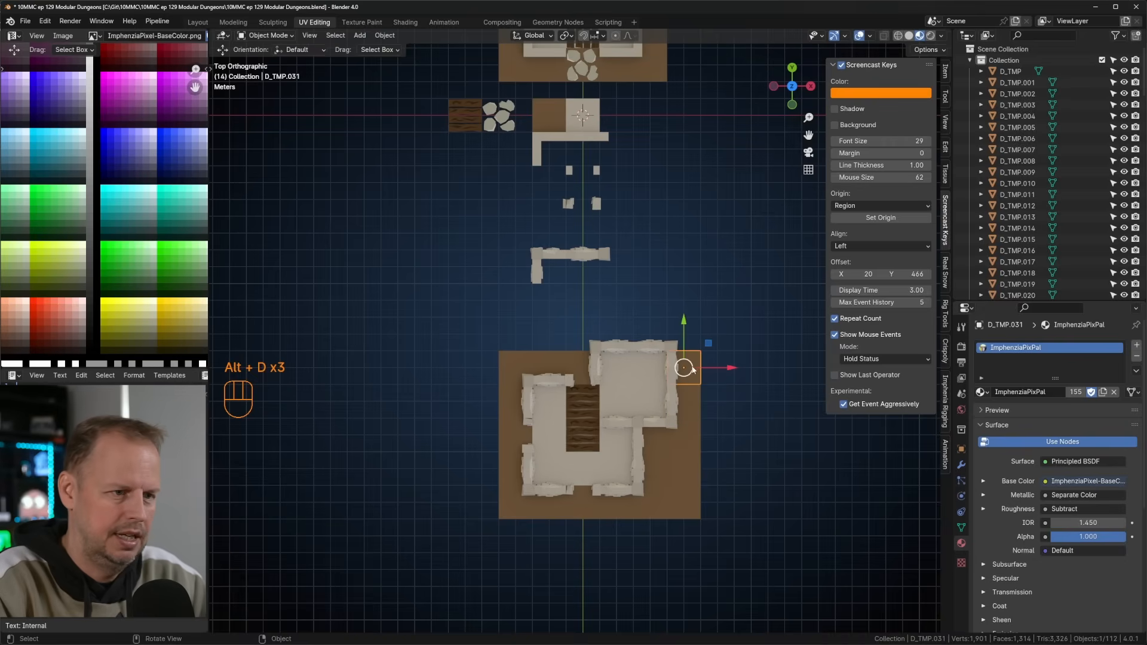
{"action": "left_click", "coordinate": [692, 489]}
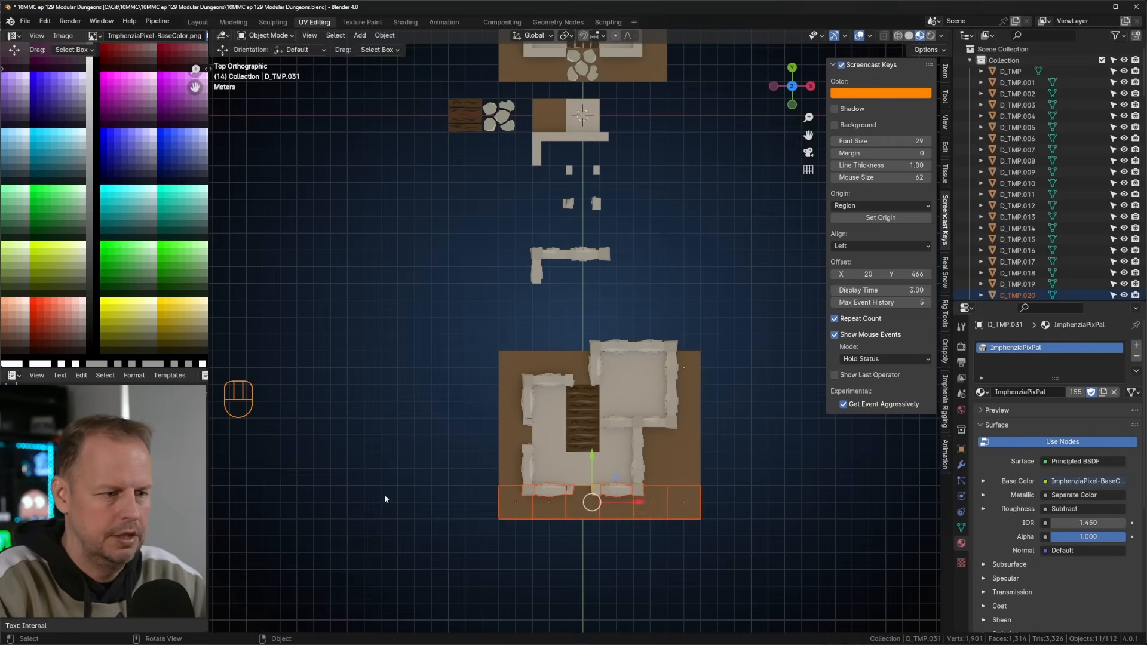
{"action": "key", "text": "alt+d"}
{"action": "left_click", "coordinate": [688, 309]}
{"action": "left_click", "coordinate": [779, 411]}
Place linked copies of the rock floor piece outside the upper, left and lower gates, the lower one offset -8 m along Y.
{"action": "left_click", "coordinate": [514, 117]}
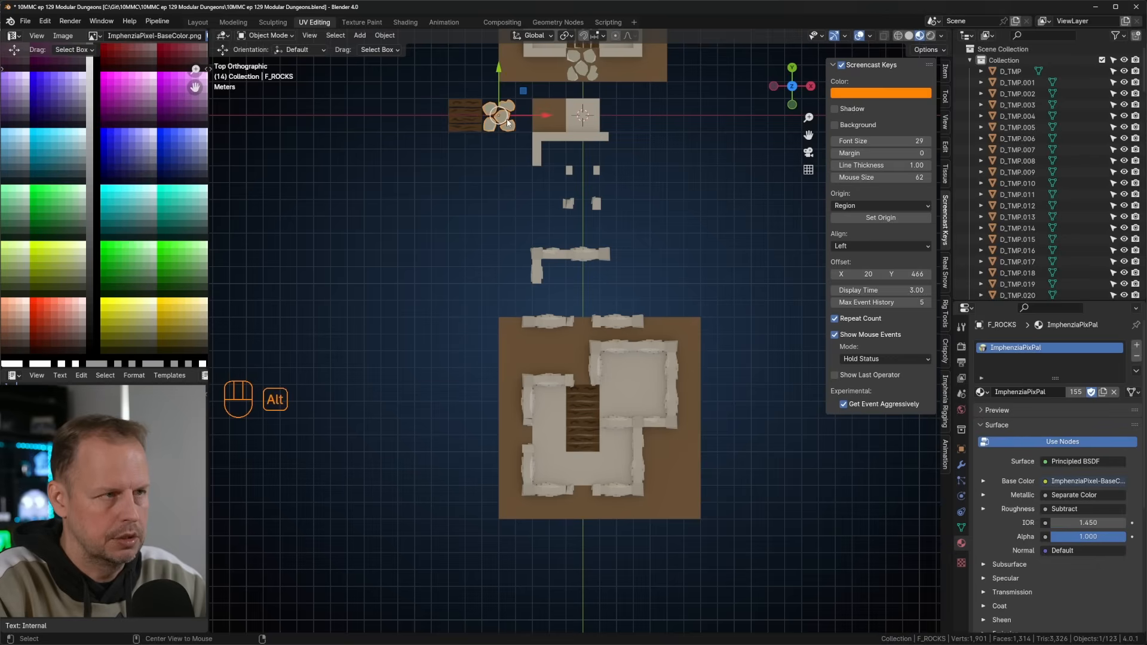
{"action": "key", "text": "alt+d"}
{"action": "left_click", "coordinate": [589, 375]}
{"action": "key", "text": "alt+d"}
{"action": "left_click", "coordinate": [588, 513]}
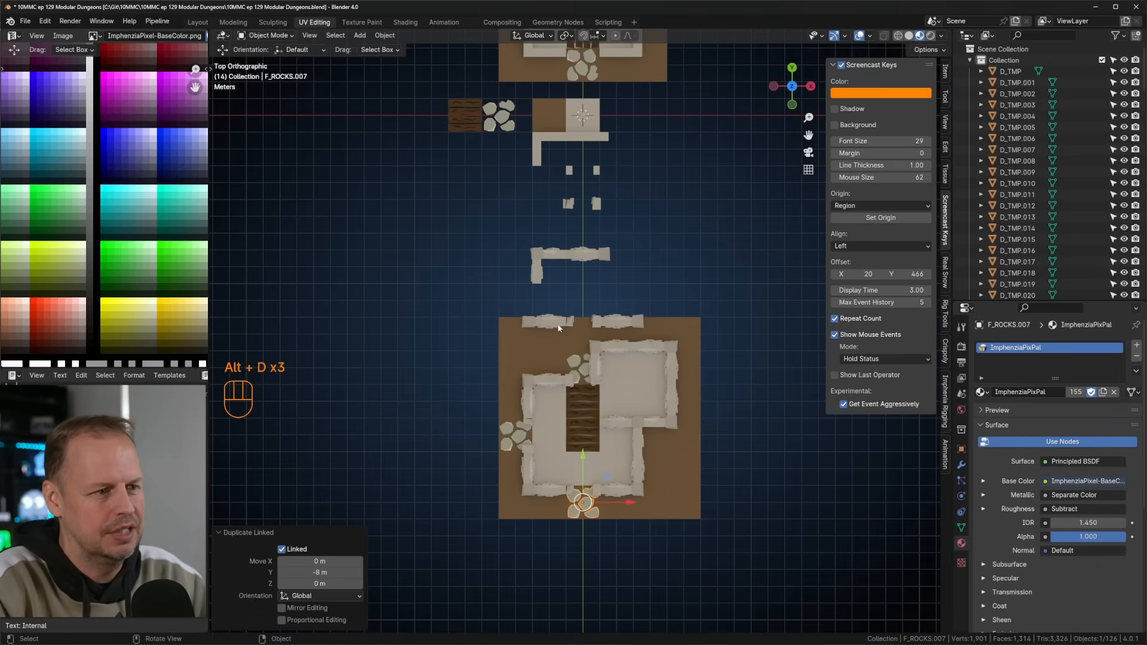
Add a linked rock piece offset -2 m X and 8 m Y, rotated 90°, and another linked copy offset 2 m X and 2 m Y.
{"action": "key", "text": "alt+d"}
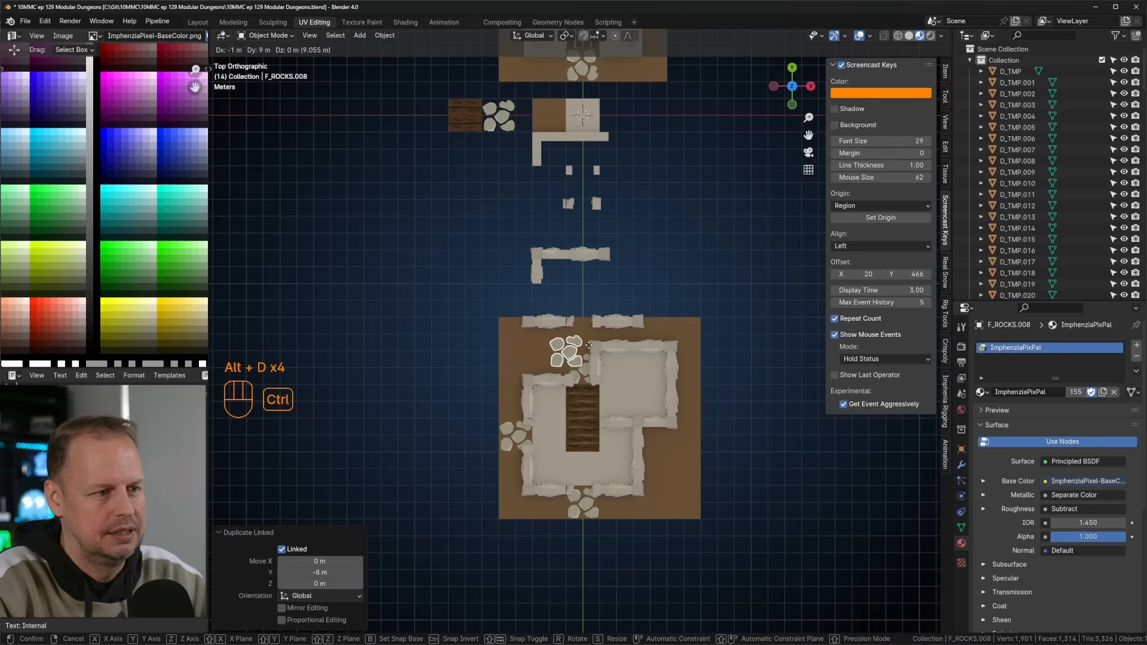
{"action": "left_click", "coordinate": [570, 365]}
{"action": "key", "text": "r"}
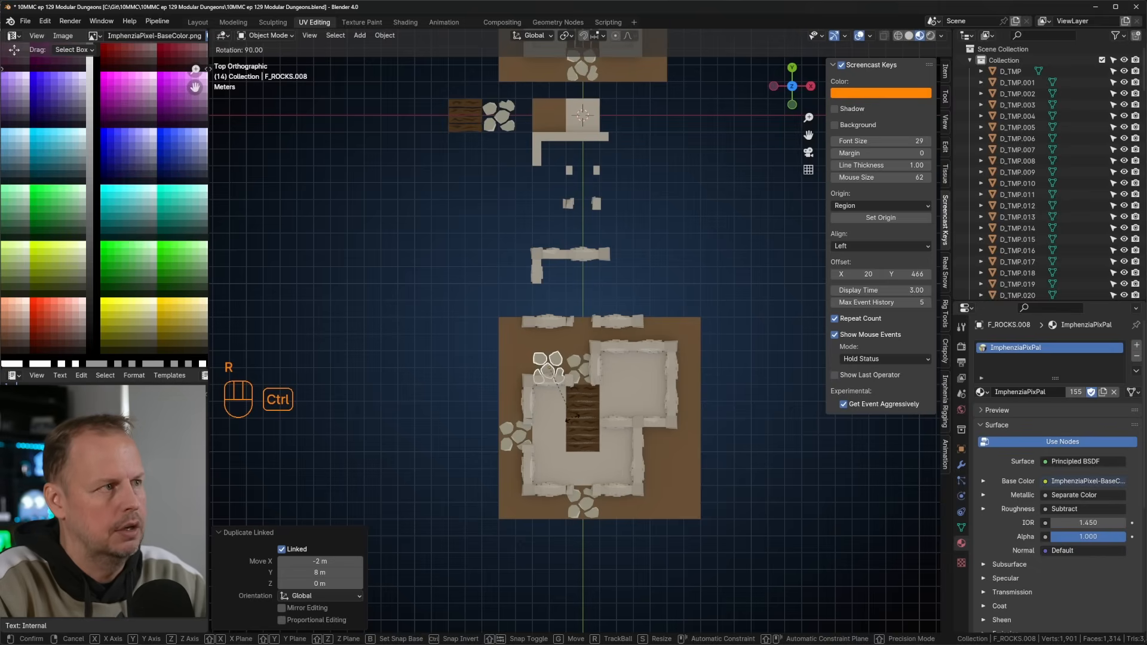
{"action": "left_click", "coordinate": [572, 417]}
{"action": "key", "text": "alt+d"}
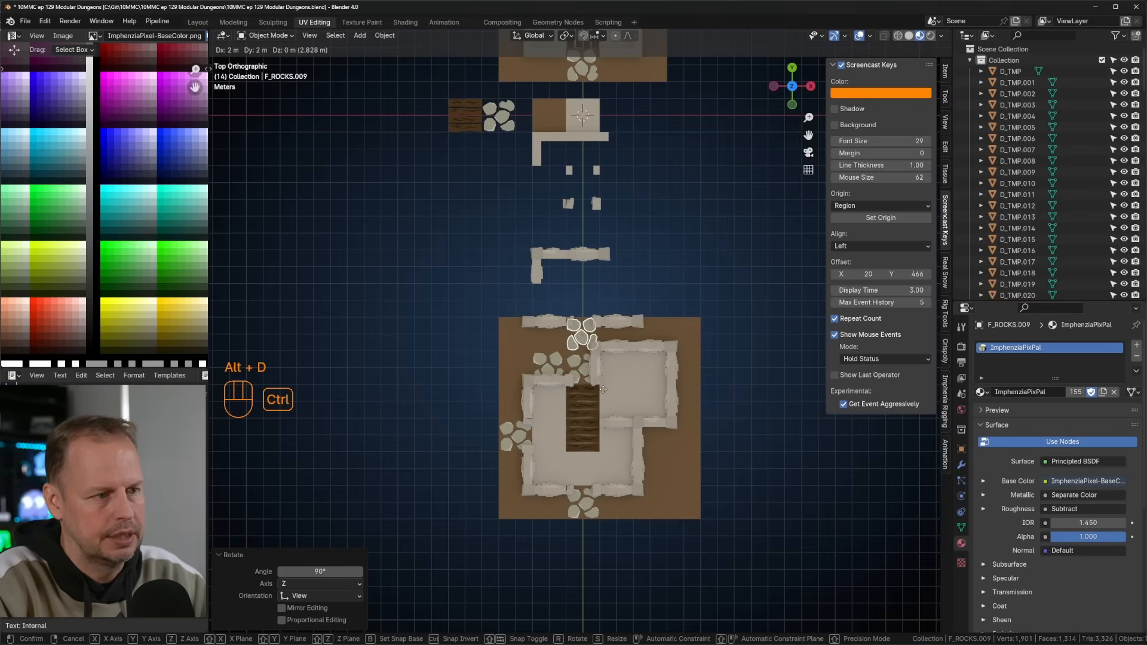
{"action": "left_click", "coordinate": [602, 390]}
Move the five stray wall pieces on the uppermost ground row away from the area by 6 m X and 11 m Y.
{"action": "left_click", "coordinate": [541, 323]}
{"action": "left_click", "coordinate": [527, 324], "text": "shift"}
{"action": "left_click", "coordinate": [572, 323], "text": "shift"}
{"action": "left_click", "coordinate": [604, 322], "text": "shift"}
{"action": "left_click", "coordinate": [639, 323], "text": "shift"}
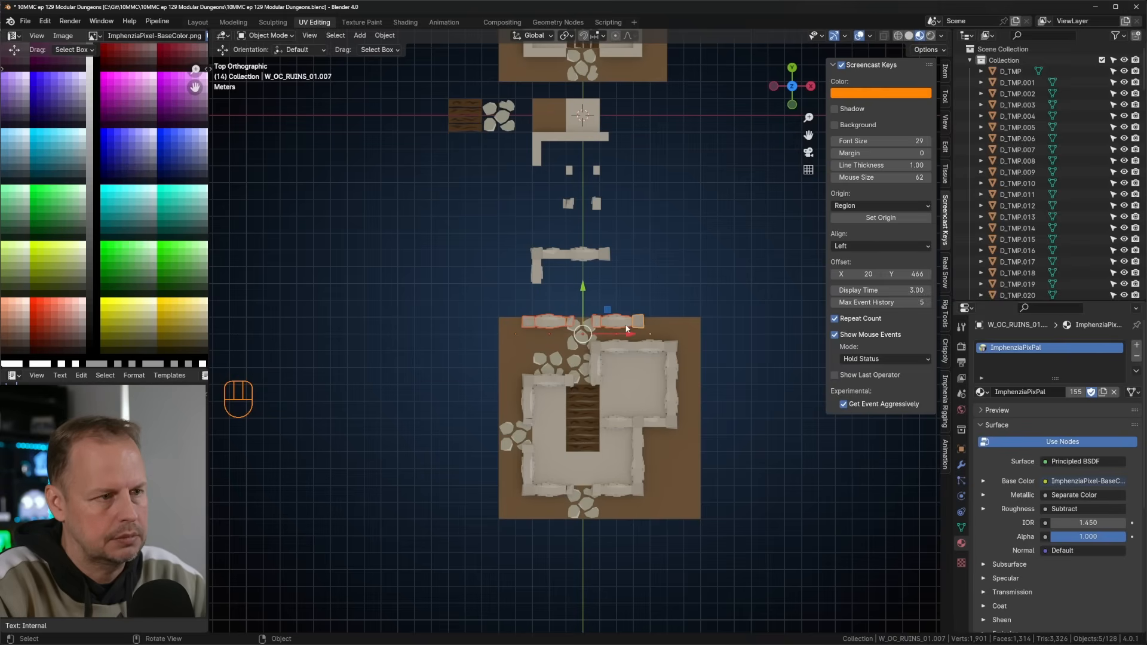
{"action": "key", "text": "g"}
{"action": "left_click", "coordinate": [742, 328]}
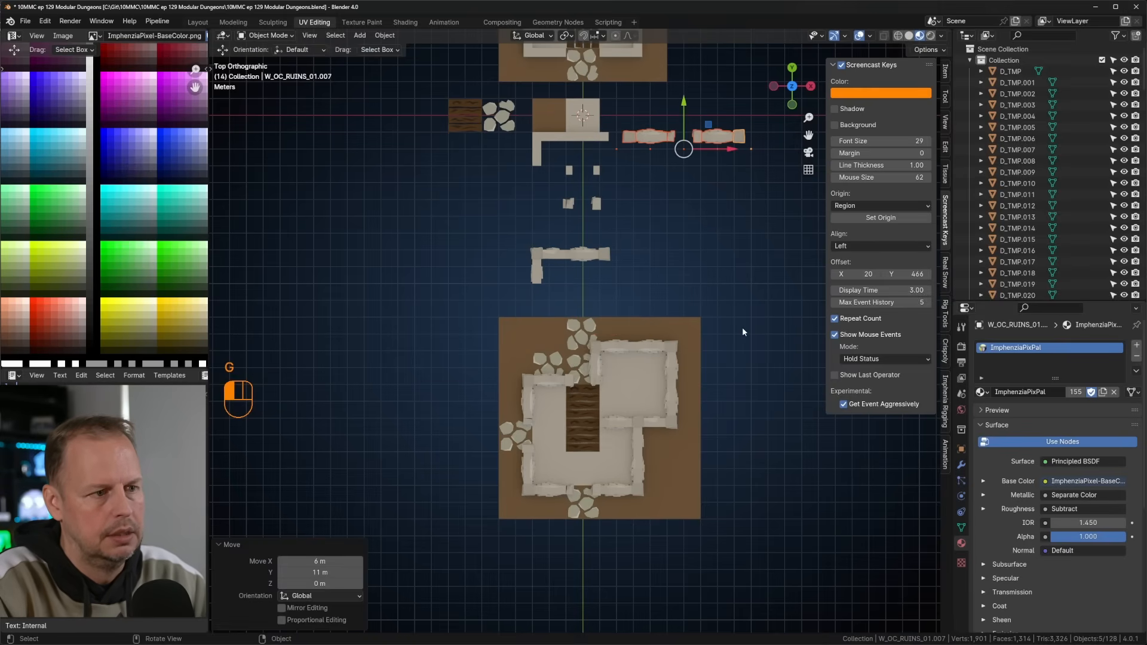
Examine the assembled ruins area in perspective from several angles and distances.
{"action": "mouse_move", "coordinate": [750, 373]}
{"action": "middle_mouse_down"}
{"action": "mouse_move", "coordinate": [636, 328]}
{"action": "mouse_move", "coordinate": [694, 249]}
{"action": "mouse_move", "coordinate": [693, 221]}
{"action": "middle_mouse_up"}
{"action": "key", "text": "z"}
{"action": "left_click", "coordinate": [713, 285]}
{"action": "scroll", "coordinate": [705, 310], "scroll_direction": "down", "scroll_amount": 3}
{"action": "key", "text": "Tab"}
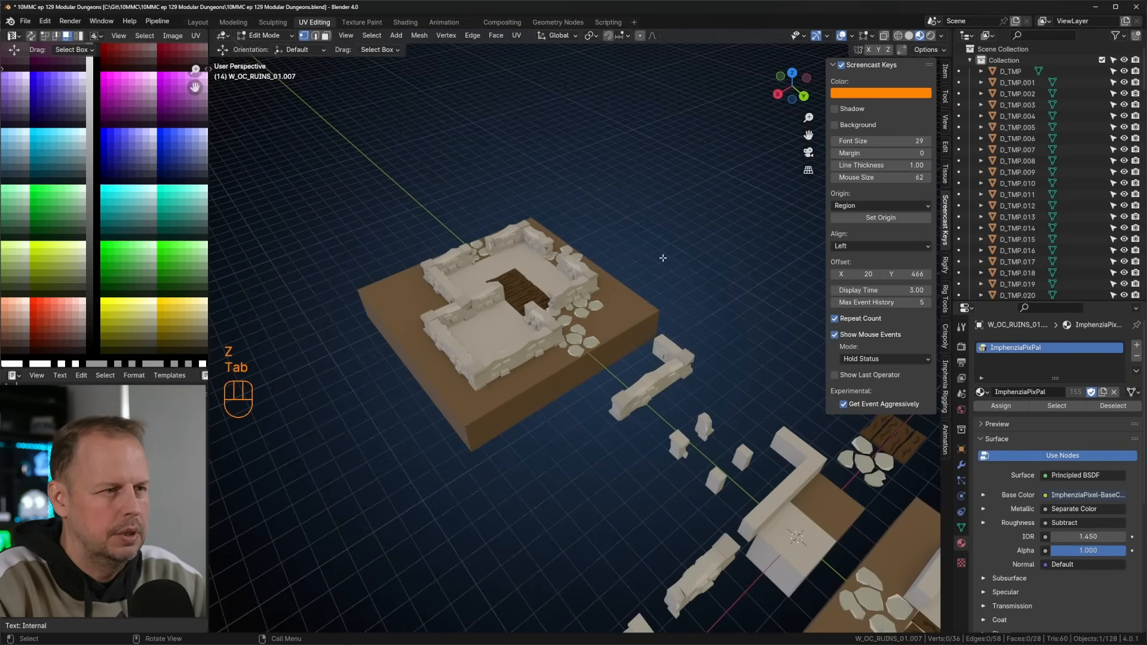
{"action": "scroll", "coordinate": [650, 267], "scroll_direction": "up", "scroll_amount": 6}
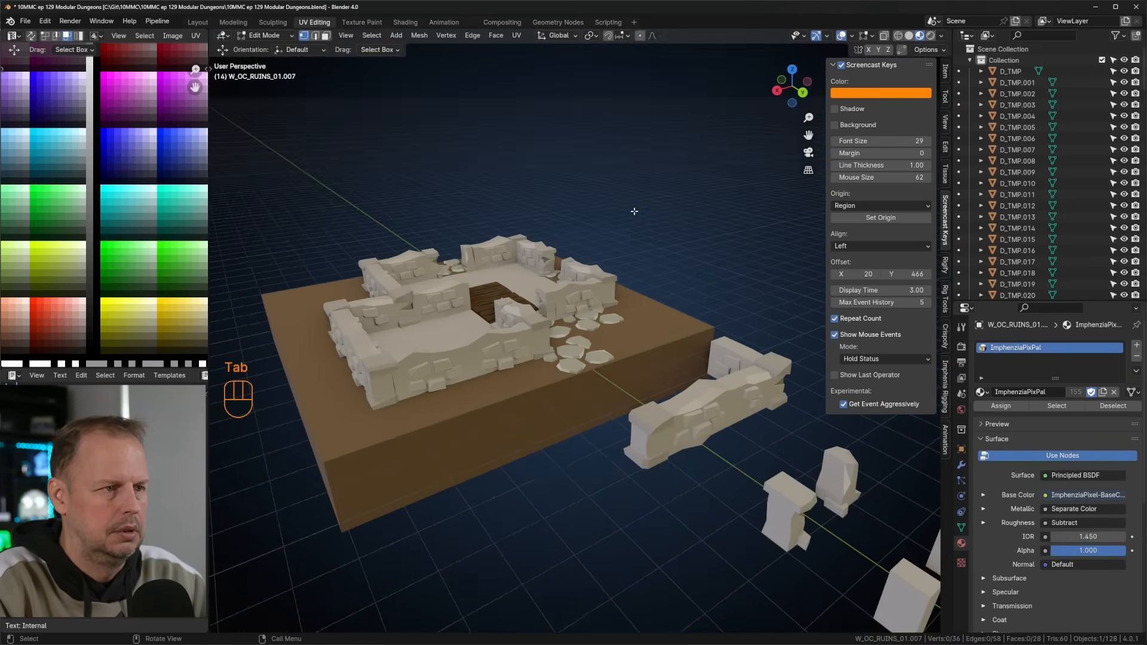
{"action": "scroll", "coordinate": [658, 268], "scroll_direction": "down", "scroll_amount": 4}
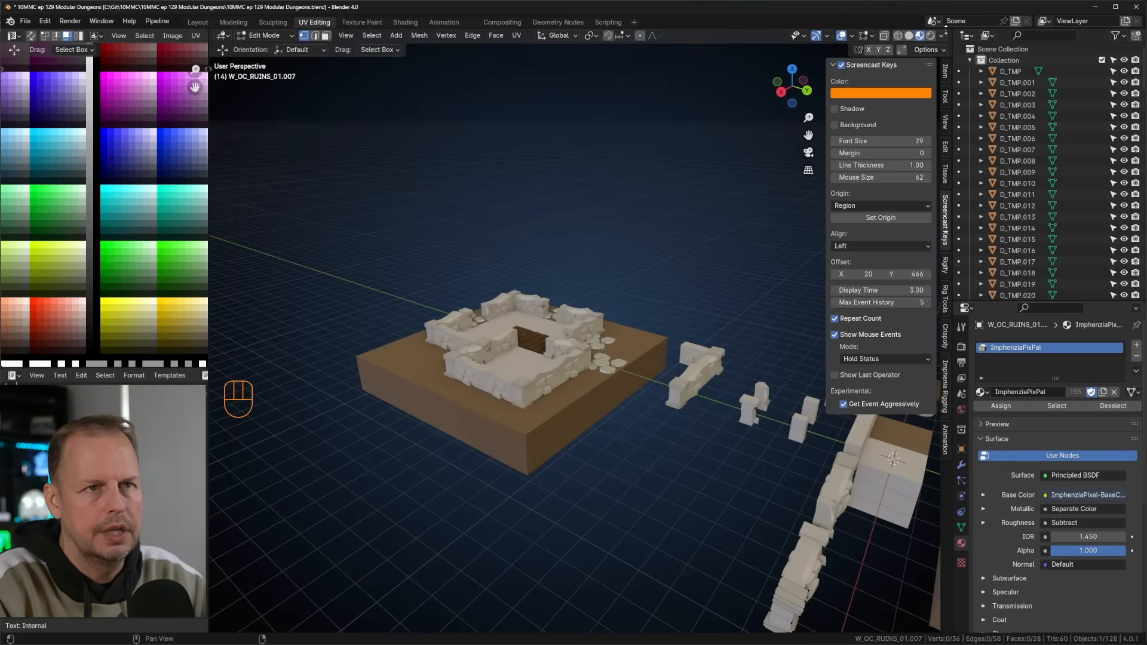
Rotate the Material Preview environment lighting to 8.3° and switch it to the dark fifth environment.
{"action": "left_click", "coordinate": [940, 36]}
{"action": "left_click_drag", "start_coordinate": [923, 151], "coordinate": [899, 152]}
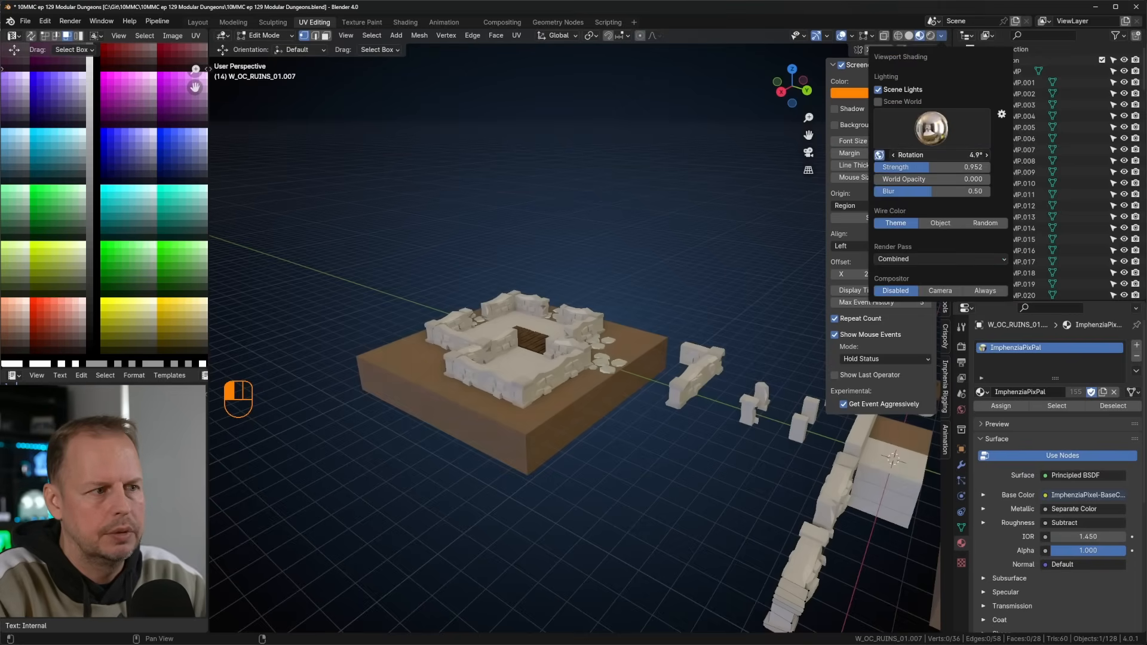
{"action": "left_click", "coordinate": [922, 135]}
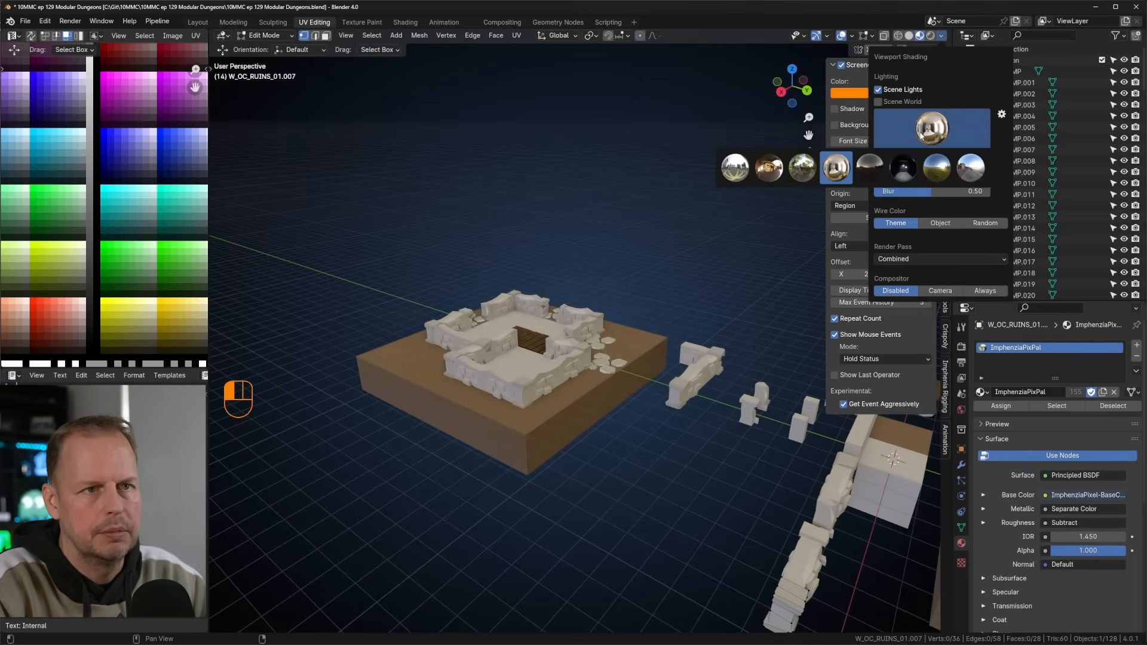
{"action": "left_click", "coordinate": [876, 168]}
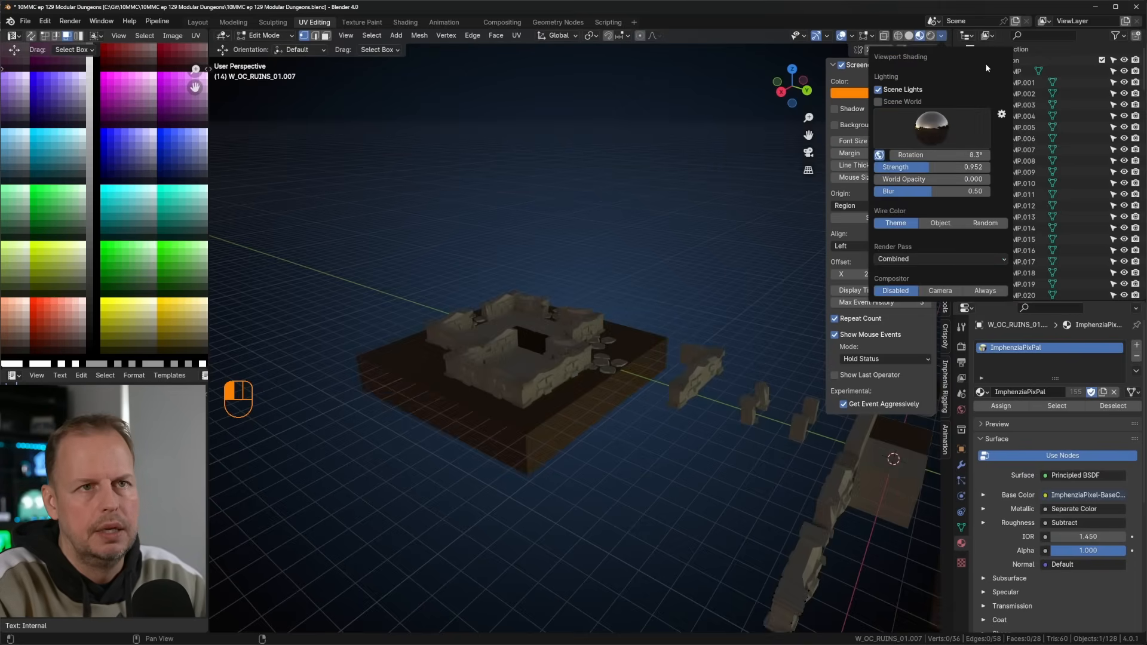
{"action": "middle_click_drag", "start_coordinate": [645, 225], "coordinate": [616, 219]}
Switch the viewport to Solid shading, check its shading options, and return to Material Preview.
{"action": "key", "text": "z"}
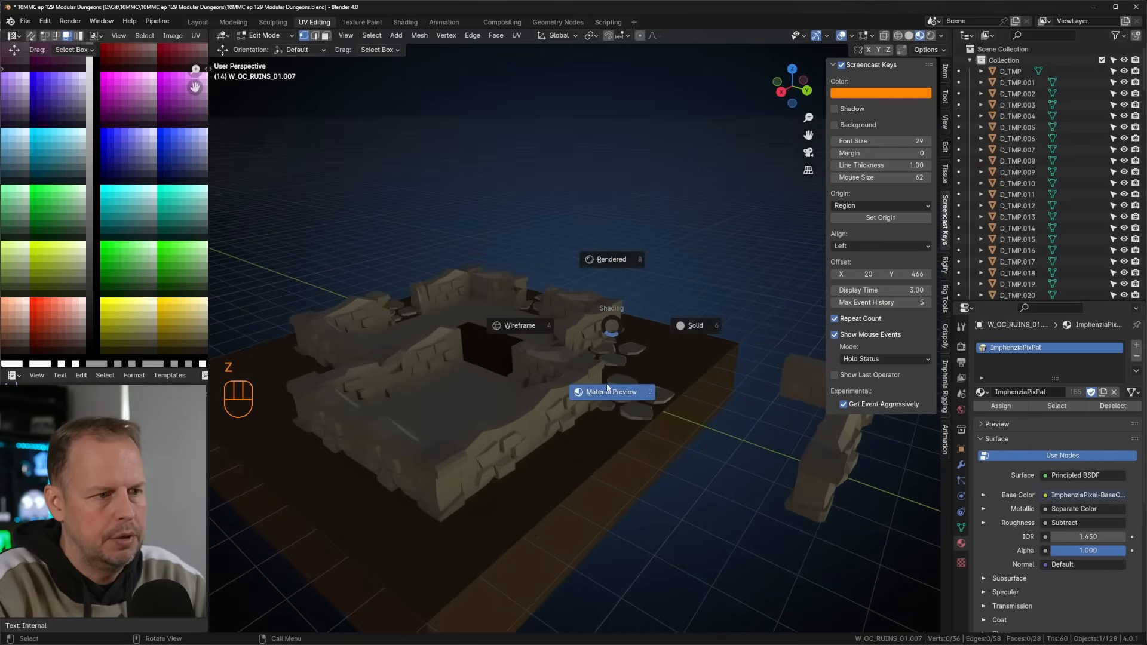
{"action": "left_click", "coordinate": [942, 37]}
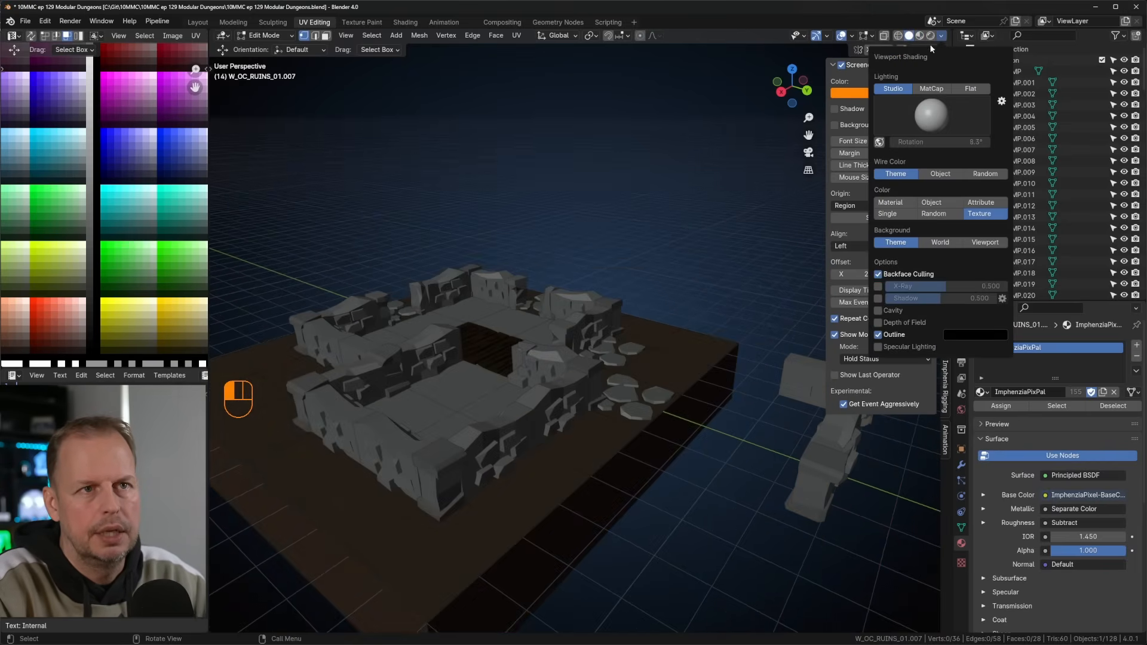
{"action": "left_click", "coordinate": [852, 37]}
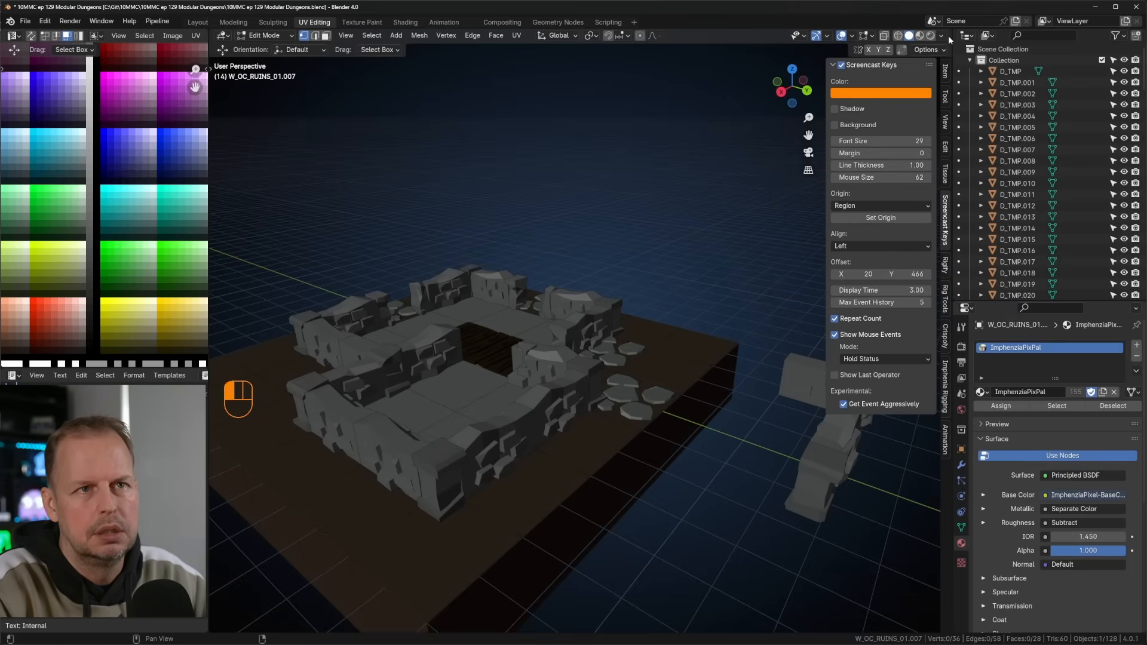
{"action": "left_click", "coordinate": [942, 37]}
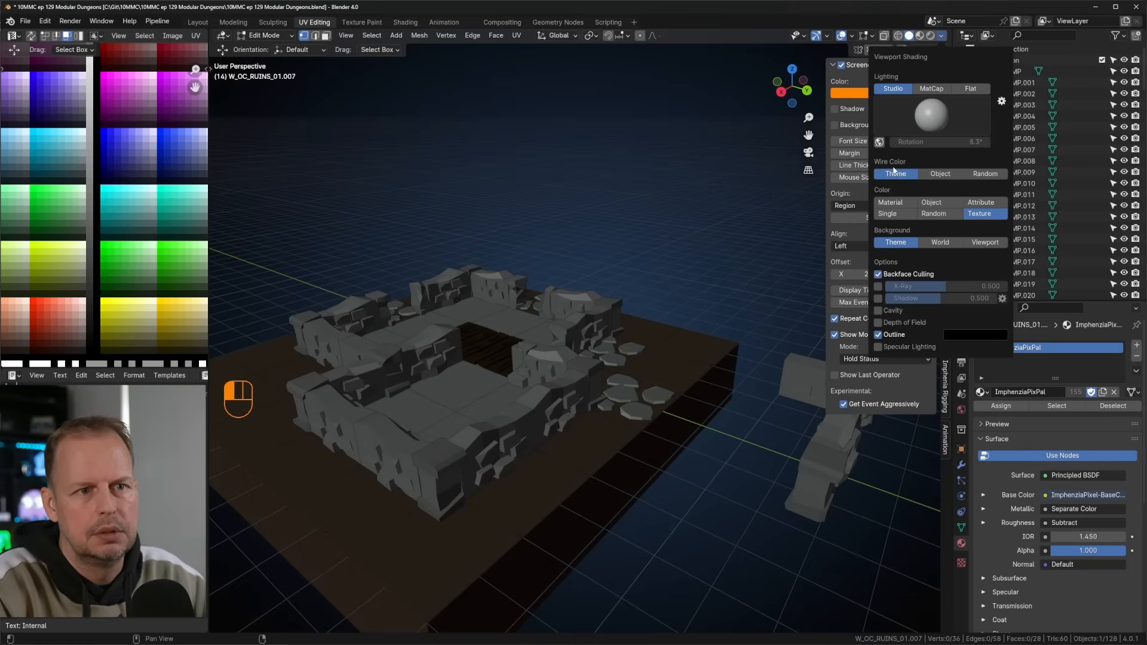
{"action": "key", "text": "z"}
{"action": "key", "text": "z"}
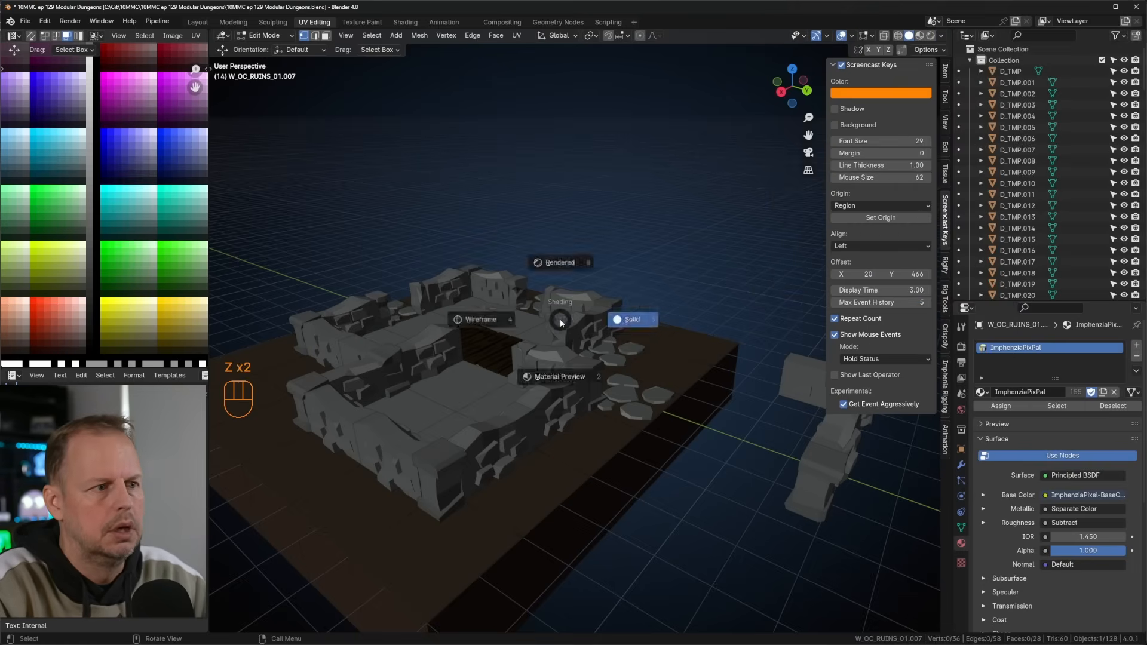
{"action": "left_click", "coordinate": [562, 389]}
Switch the Material Preview lighting to the bright fourth environment, followed by the outdoor seventh environment.
{"action": "left_click", "coordinate": [943, 36]}
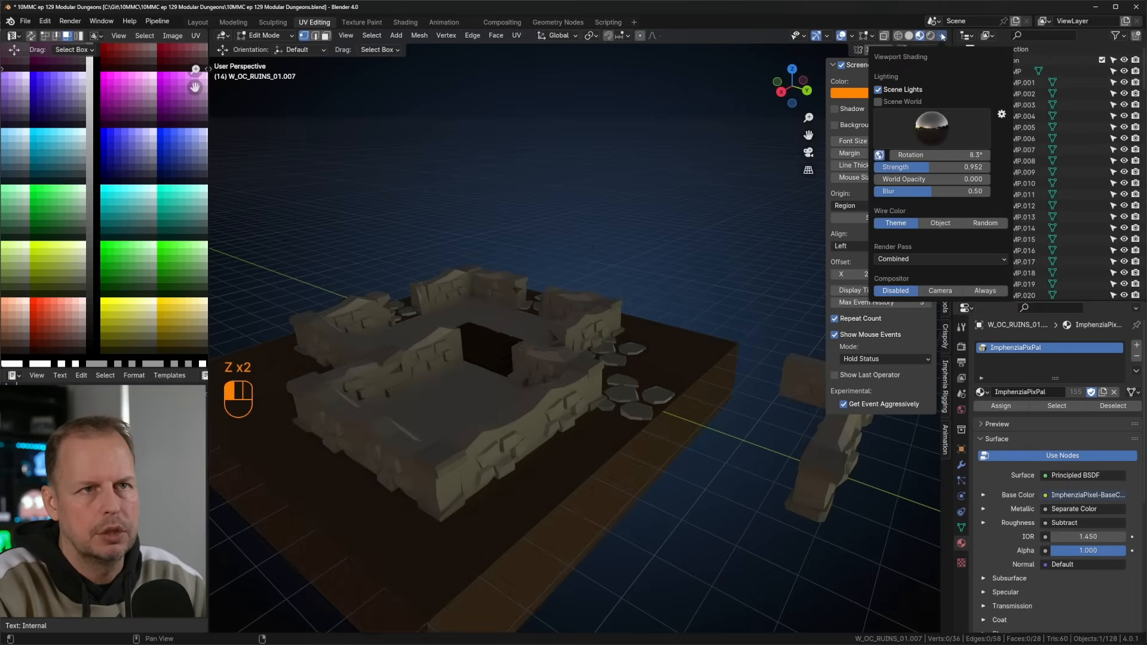
{"action": "left_click_drag", "start_coordinate": [930, 157], "coordinate": [914, 157]}
{"action": "left_click", "coordinate": [936, 136]}
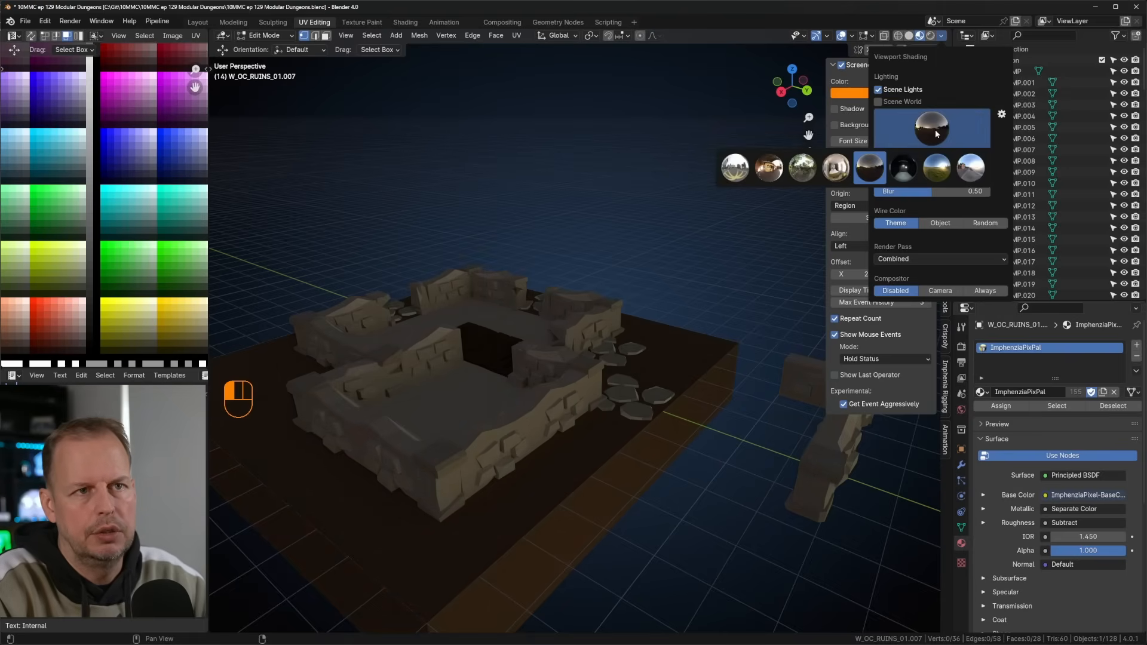
{"action": "left_click", "coordinate": [845, 170]}
{"action": "left_click", "coordinate": [932, 127]}
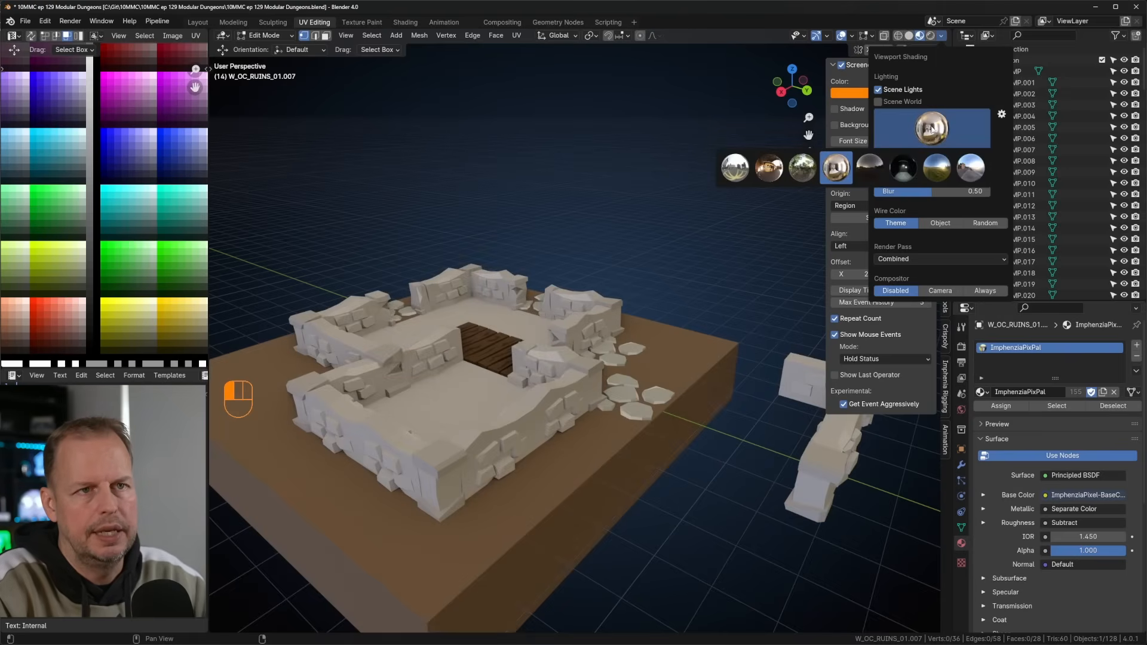
{"action": "left_click", "coordinate": [937, 171]}
{"action": "left_click", "coordinate": [933, 138]}
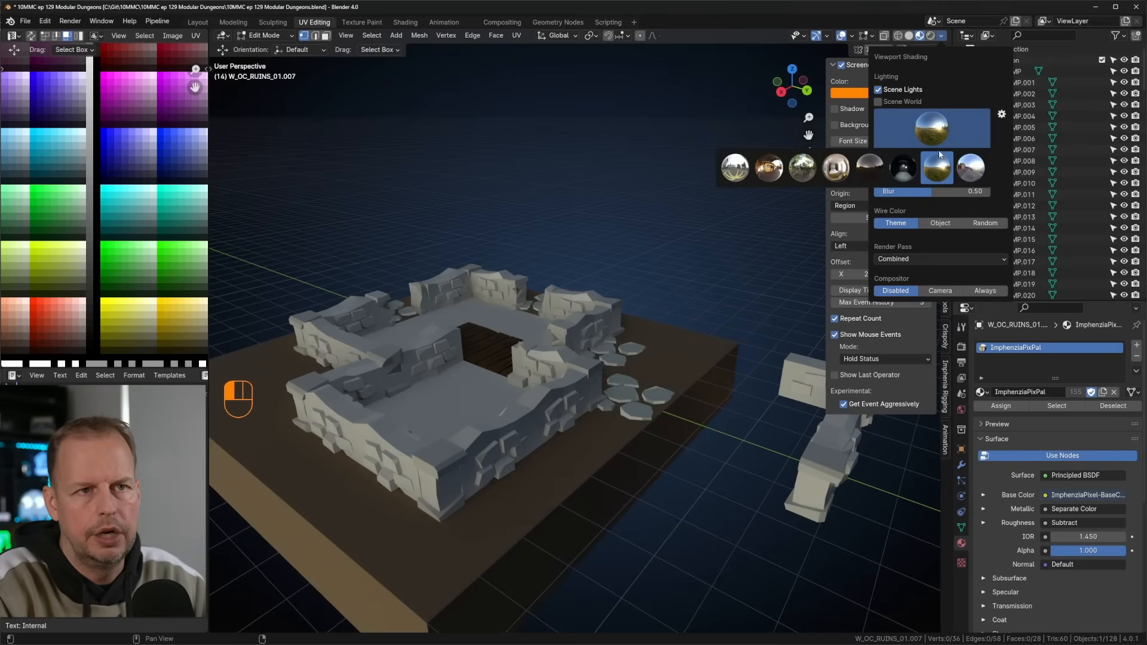
Rotate the wood floor tile at the inner end of the ruins' plank strip by 180° in top view.
{"action": "mouse_move", "coordinate": [593, 211]}
{"action": "middle_mouse_down"}
{"action": "mouse_move", "coordinate": [596, 229]}
{"action": "mouse_move", "coordinate": [688, 269]}
{"action": "middle_mouse_up"}
{"action": "scroll", "coordinate": [689, 269], "scroll_direction": "up", "scroll_amount": 3}
{"action": "middle_click_drag", "start_coordinate": [515, 258], "coordinate": [538, 284]}
{"action": "key", "text": "Tab"}
{"action": "left_click", "coordinate": [450, 333]}
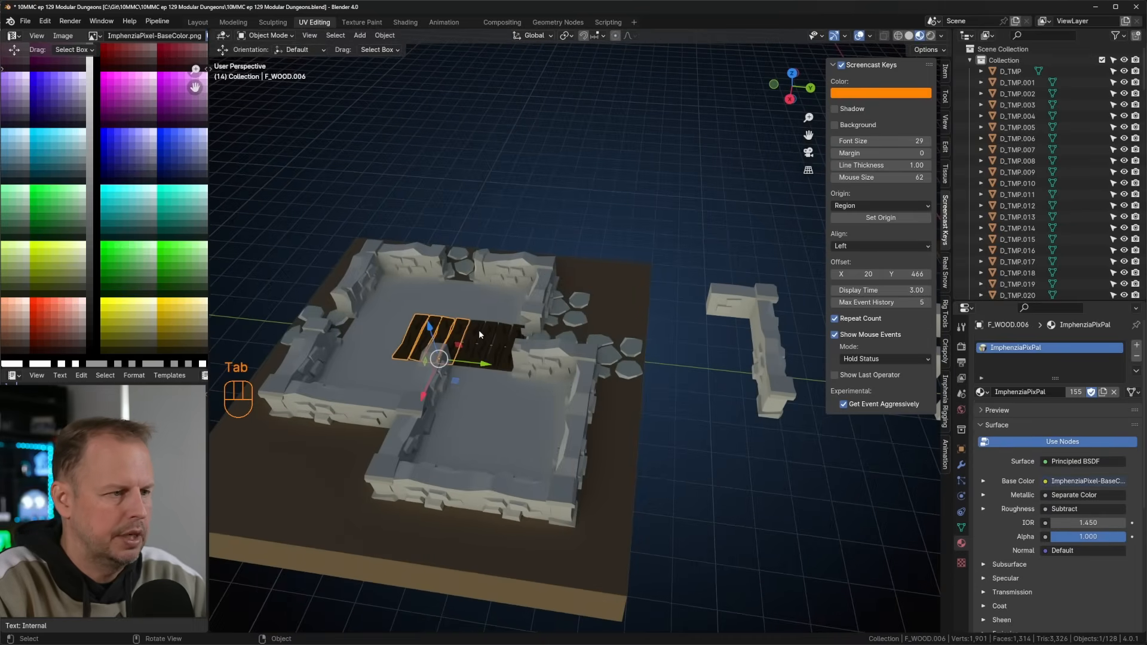
{"action": "key", "text": "KP_7"}
{"action": "type", "text": "r"}
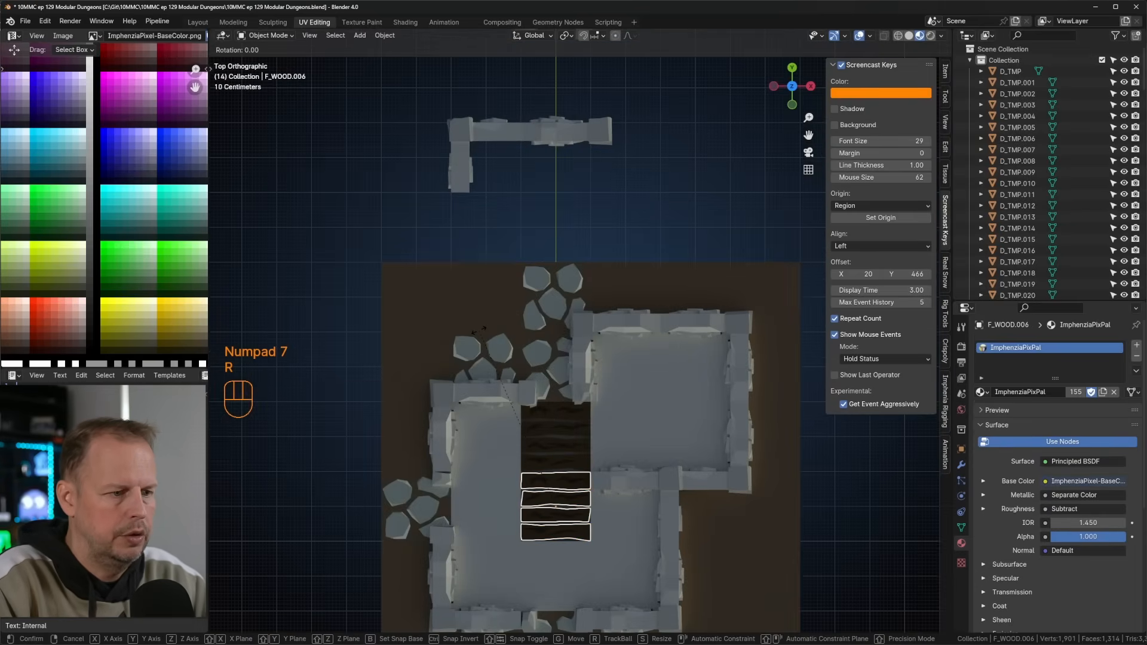
{"action": "type", "text": "180"}
{"action": "key", "text": "Return"}
{"action": "key", "text": "Tab"}
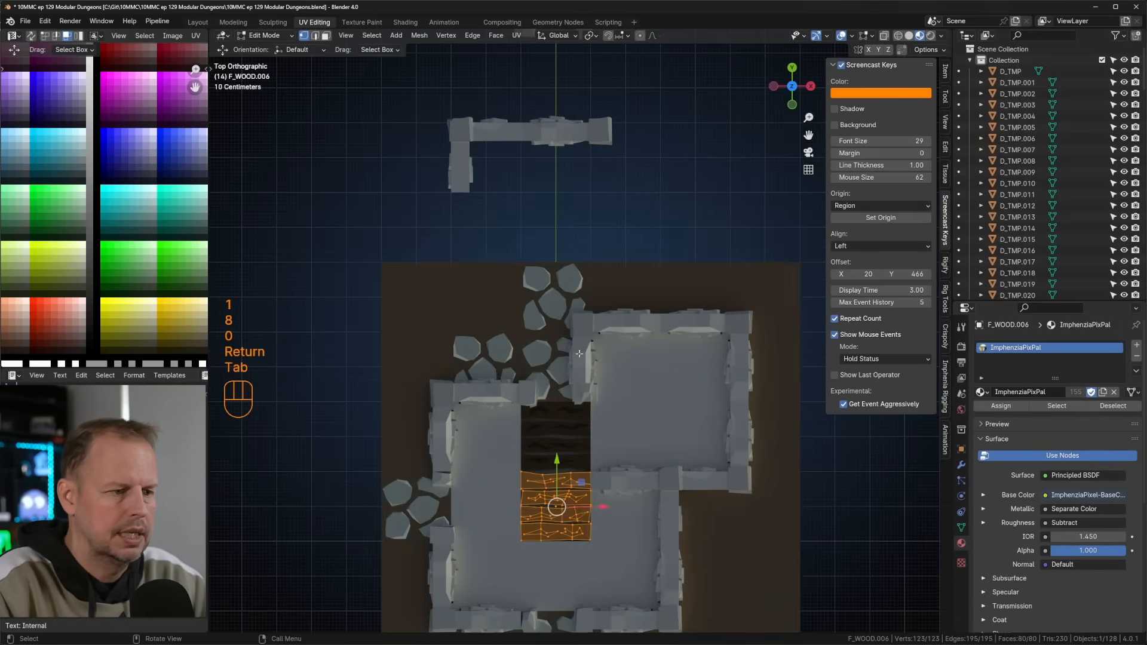
{"action": "key", "text": "Tab"}
{"action": "middle_click_drag", "start_coordinate": [479, 330], "coordinate": [496, 368]}
{"action": "left_click", "coordinate": [736, 413]}
{"action": "middle_click_drag", "start_coordinate": [736, 413], "coordinate": [651, 396]}
{"action": "scroll", "coordinate": [421, 375], "scroll_direction": "up", "scroll_amount": 1}
{"action": "middle_click_drag", "start_coordinate": [421, 375], "coordinate": [480, 387]}
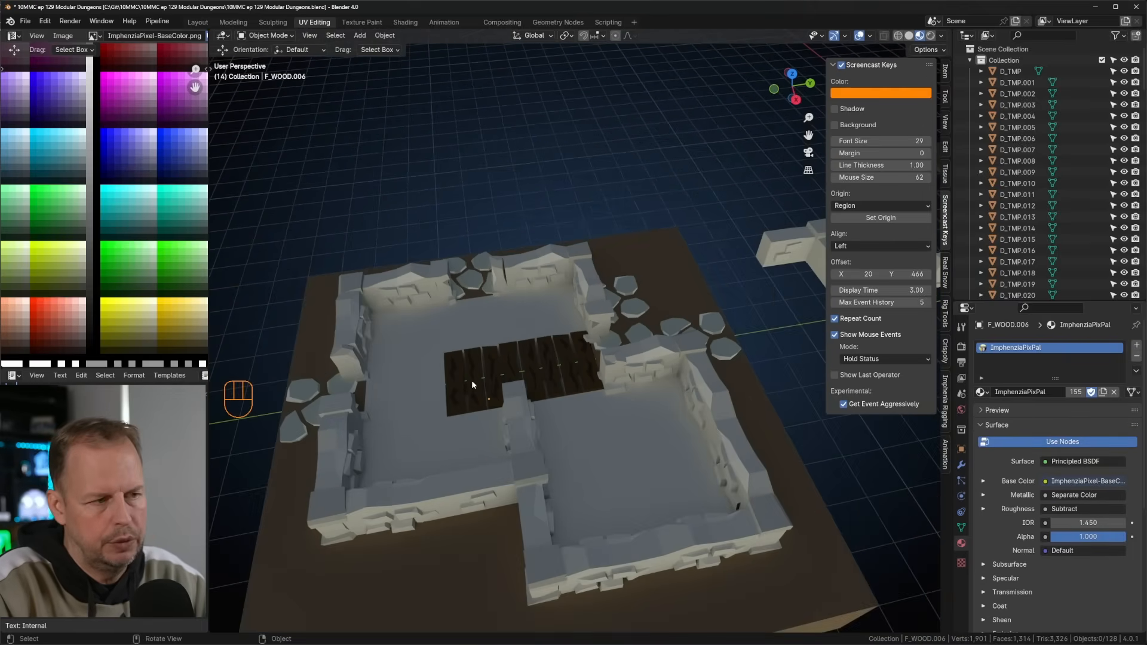
Duplicate the standalone wood plank tile and place the copy directly beside the original on the X axis.
{"action": "scroll", "coordinate": [657, 325], "scroll_direction": "down", "scroll_amount": 5}
{"action": "middle_click_drag", "start_coordinate": [717, 317], "coordinate": [616, 339]}
{"action": "middle_click_drag", "start_coordinate": [615, 340], "coordinate": [608, 90], "text": "shift"}
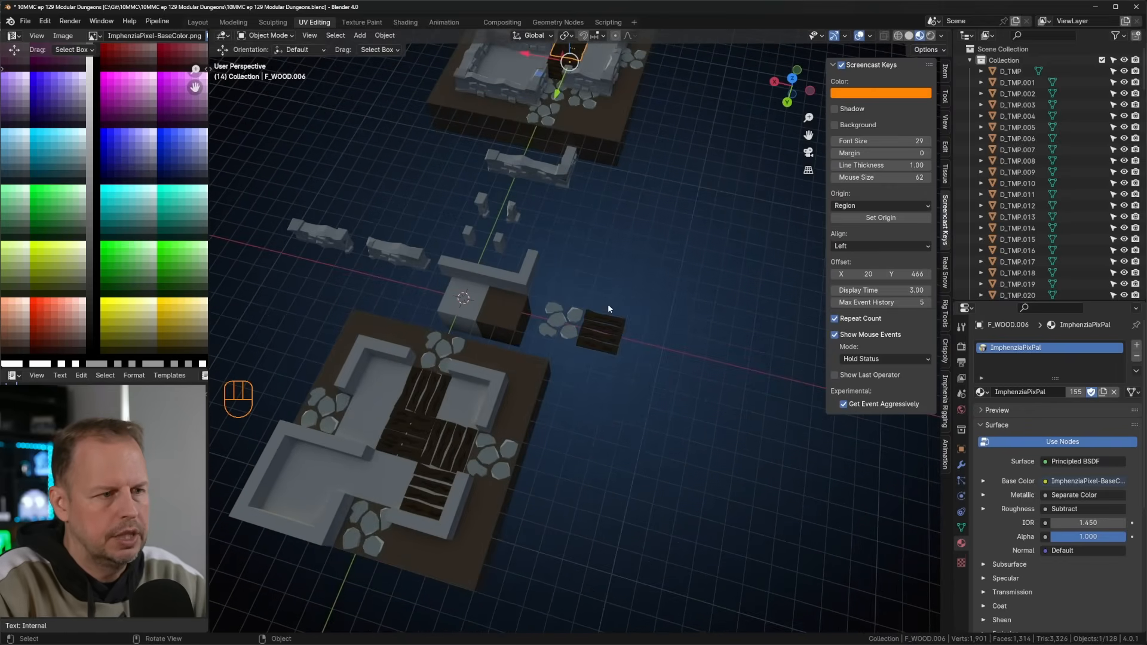
{"action": "scroll", "coordinate": [608, 305], "scroll_direction": "up", "scroll_amount": 6}
{"action": "scroll", "coordinate": [615, 306], "scroll_direction": "up", "scroll_amount": 5}
{"action": "scroll", "coordinate": [699, 281], "scroll_direction": "down", "scroll_amount": 6}
{"action": "middle_click_drag", "start_coordinate": [699, 281], "coordinate": [452, 254], "text": "shift"}
{"action": "scroll", "coordinate": [429, 231], "scroll_direction": "down", "scroll_amount": 3}
{"action": "scroll", "coordinate": [455, 269], "scroll_direction": "up", "scroll_amount": 2}
{"action": "left_click", "coordinate": [477, 362]}
{"action": "middle_click_drag", "start_coordinate": [477, 362], "coordinate": [500, 335]}
{"action": "key", "text": "shift+d"}
{"action": "right_click", "coordinate": [500, 335]}
{"action": "left_click_drag", "start_coordinate": [476, 340], "coordinate": [567, 320], "text": "ctrl"}
{"action": "middle_click_drag", "start_coordinate": [571, 320], "coordinate": [602, 269]}
{"action": "scroll", "coordinate": [604, 226], "scroll_direction": "up", "scroll_amount": 3}
Reposition individual vertices along the middle planks of the duplicated wood tile in top view.
{"action": "key", "text": "Tab"}
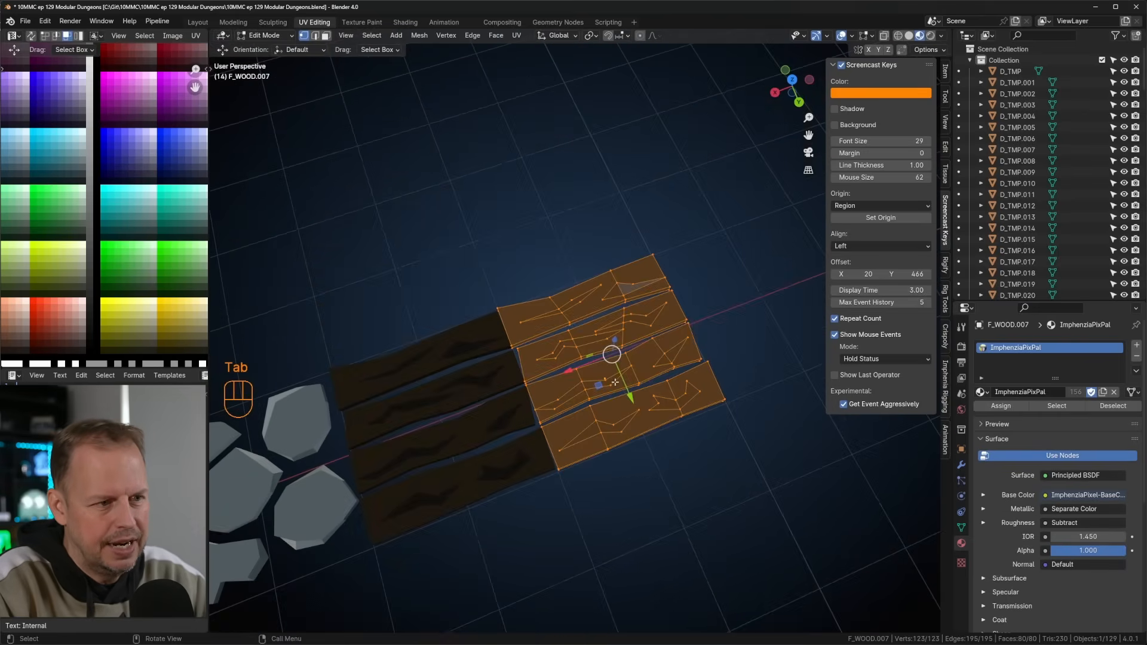
{"action": "left_click", "coordinate": [607, 379]}
{"action": "key", "text": "KP_7"}
{"action": "scroll", "coordinate": [625, 255], "scroll_direction": "up", "scroll_amount": 4}
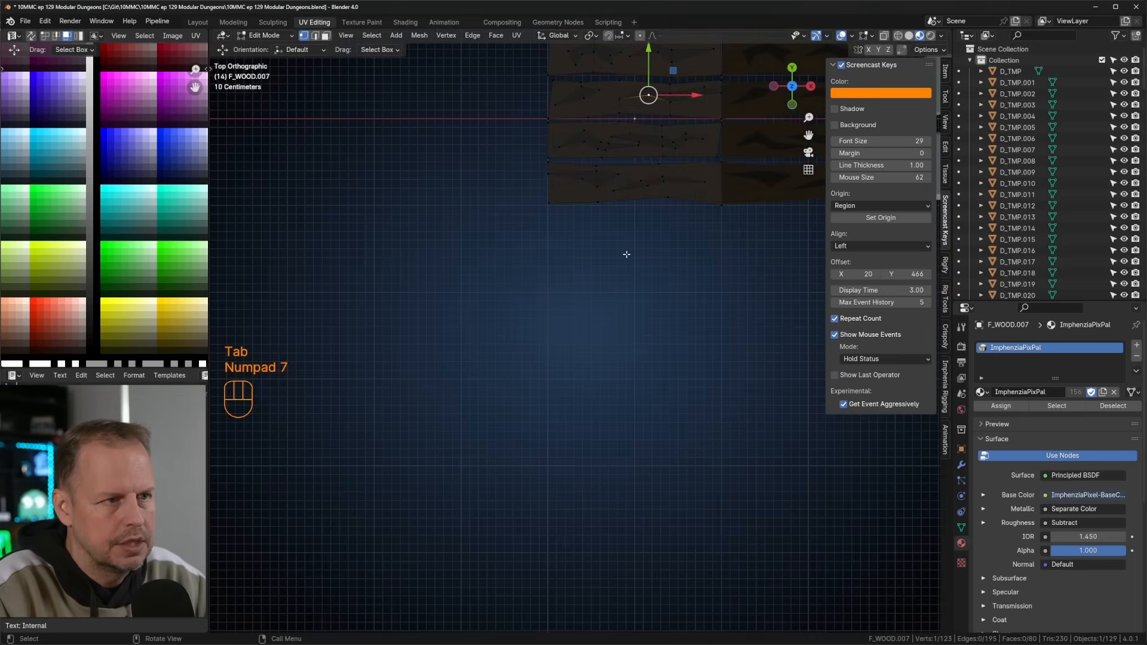
{"action": "middle_click_drag", "start_coordinate": [651, 130], "coordinate": [562, 295], "text": "shift"}
{"action": "key", "text": "g"}
{"action": "left_click", "coordinate": [560, 283]}
{"action": "key", "text": "g"}
{"action": "left_click", "coordinate": [551, 262]}
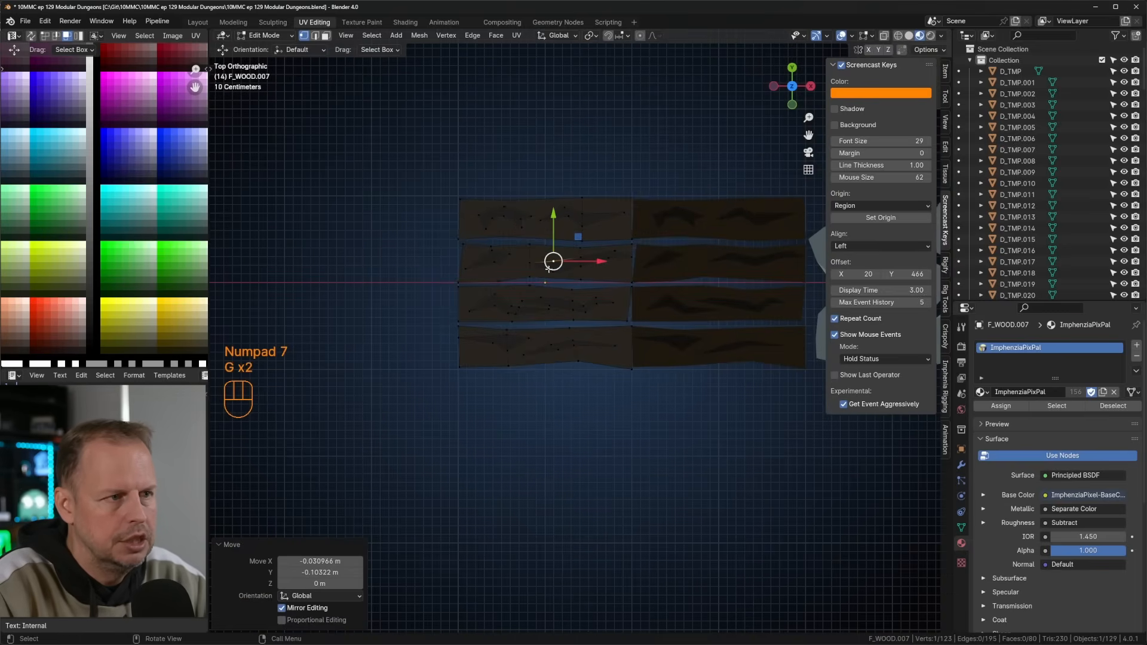
{"action": "left_click", "coordinate": [539, 295]}
{"action": "key", "text": "g"}
{"action": "left_click", "coordinate": [532, 287]}
Enable proportional editing and reshape the plank edges and wood grain of the duplicated tile by moving several vertices.
{"action": "key", "text": "a"}
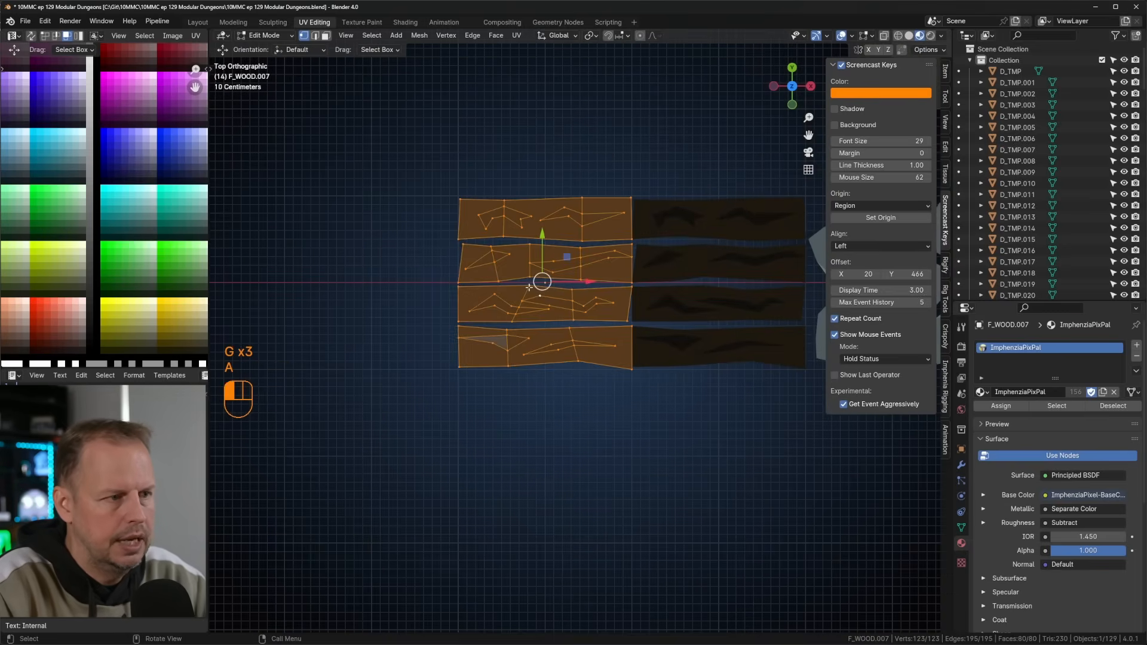
{"action": "left_click", "coordinate": [529, 287]}
{"action": "key", "text": "o"}
{"action": "key", "text": "g"}
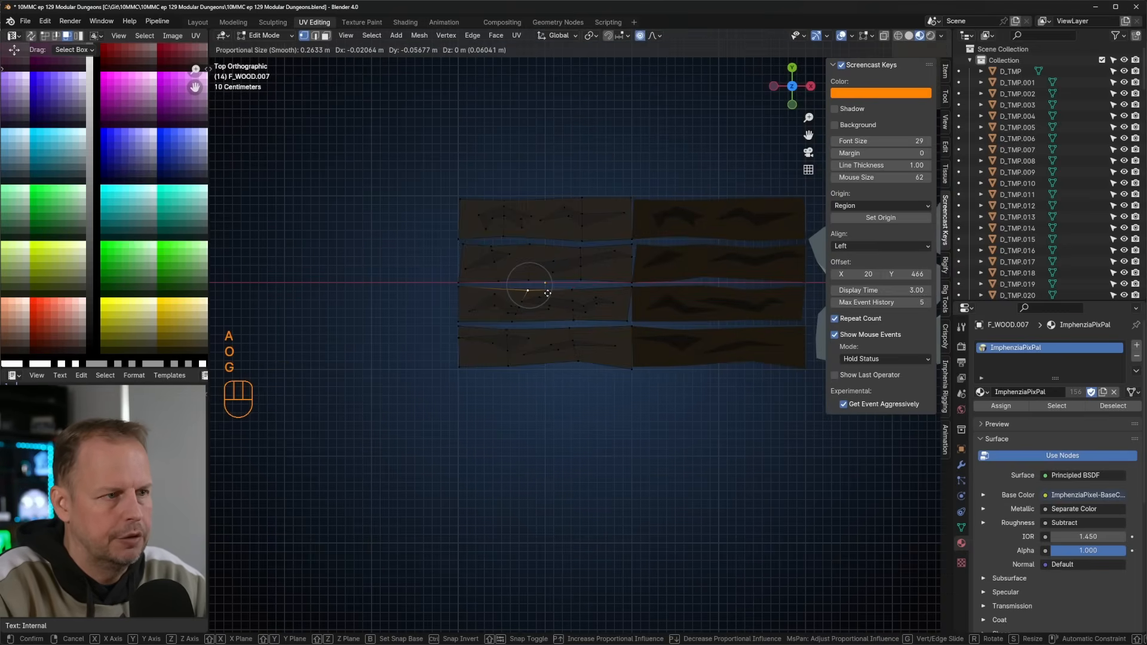
{"action": "left_click", "coordinate": [546, 298]}
{"action": "key", "text": "g"}
{"action": "left_click", "coordinate": [536, 212]}
{"action": "key", "text": "g"}
{"action": "left_click", "coordinate": [575, 200]}
{"action": "left_click", "coordinate": [574, 324]}
{"action": "key", "text": "g"}
{"action": "left_click", "coordinate": [562, 348]}
{"action": "left_click", "coordinate": [559, 349]}
Remove a wood grain mark from the lowest plank of the duplicated tile by dissolving the vertices of its two faces.
{"action": "key", "text": "1"}
{"action": "key", "text": "g"}
{"action": "right_click", "coordinate": [528, 350]}
{"action": "left_click", "coordinate": [527, 339]}
{"action": "key", "text": "g"}
{"action": "right_click", "coordinate": [530, 341]}
{"action": "key", "text": "3"}
{"action": "left_click", "coordinate": [517, 341]}
{"action": "left_click", "coordinate": [500, 340], "text": "shift"}
{"action": "key", "text": "x"}
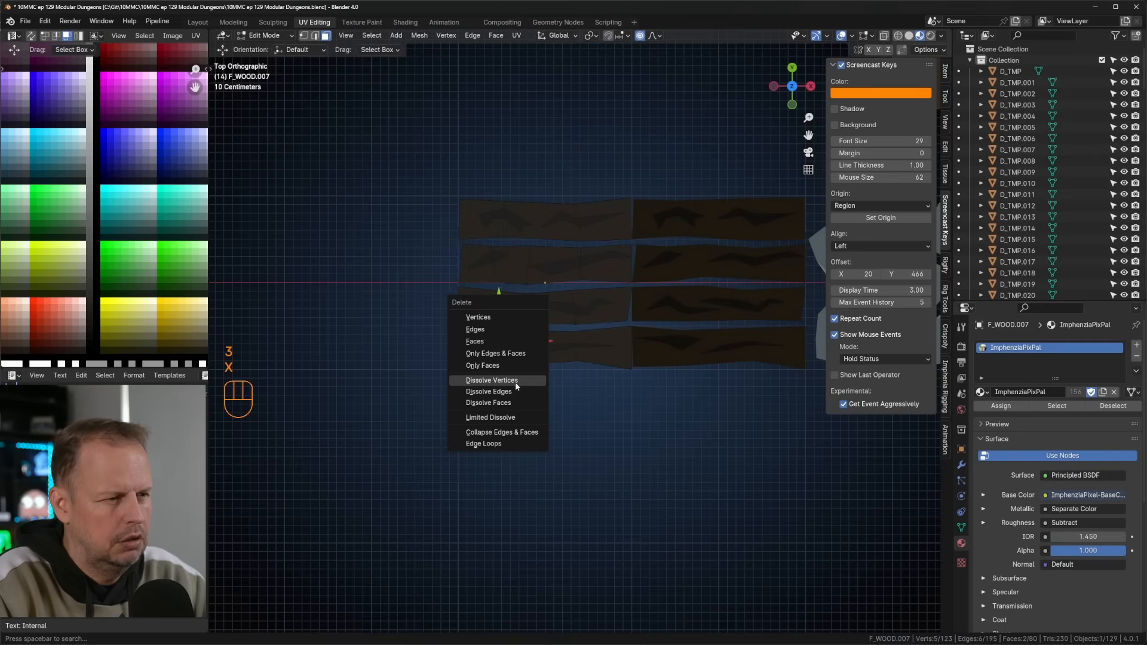
{"action": "left_click", "coordinate": [520, 417]}
{"action": "key", "text": "ctrl+z"}
{"action": "key", "text": "x"}
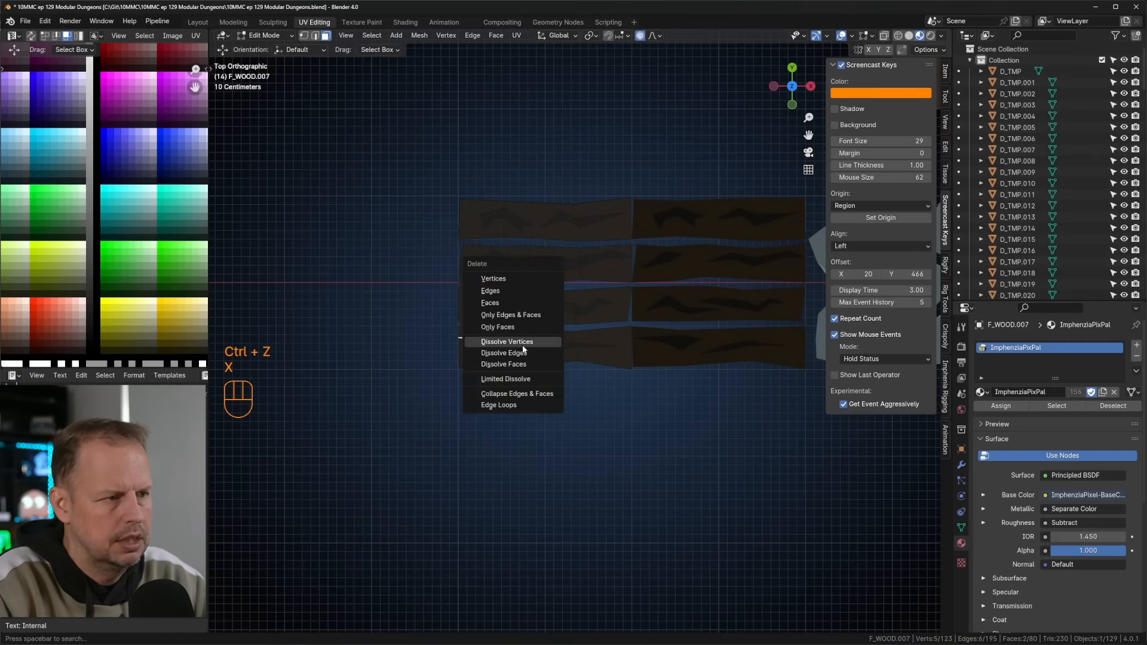
{"action": "left_click", "coordinate": [526, 342]}
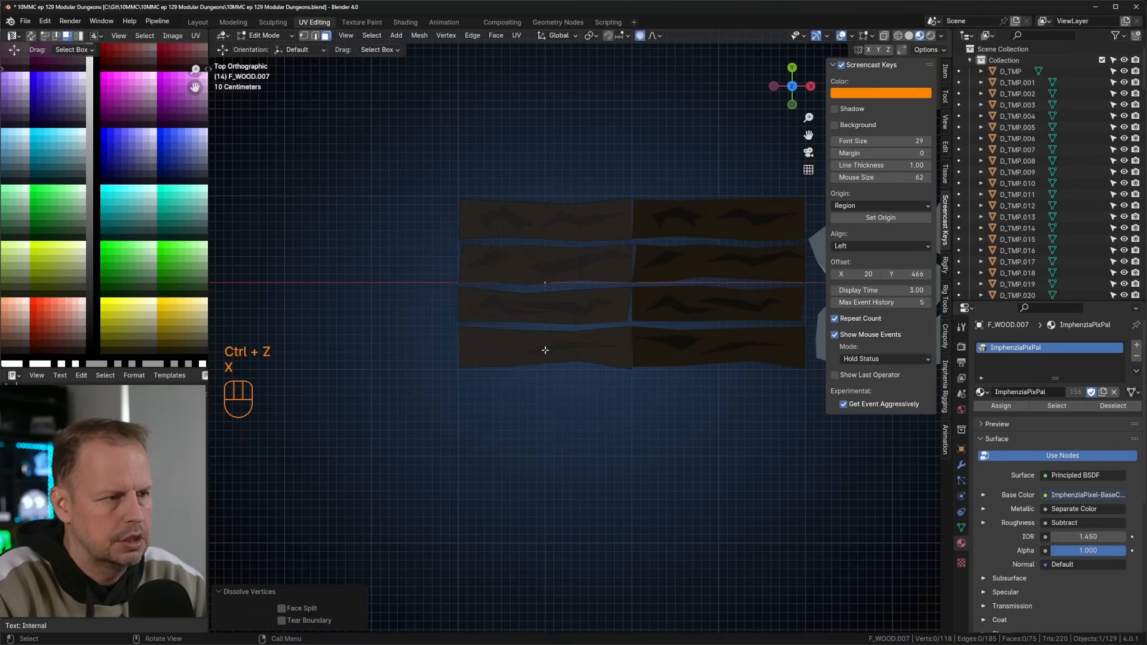
{"action": "scroll", "coordinate": [555, 335], "scroll_direction": "down", "scroll_amount": 2}
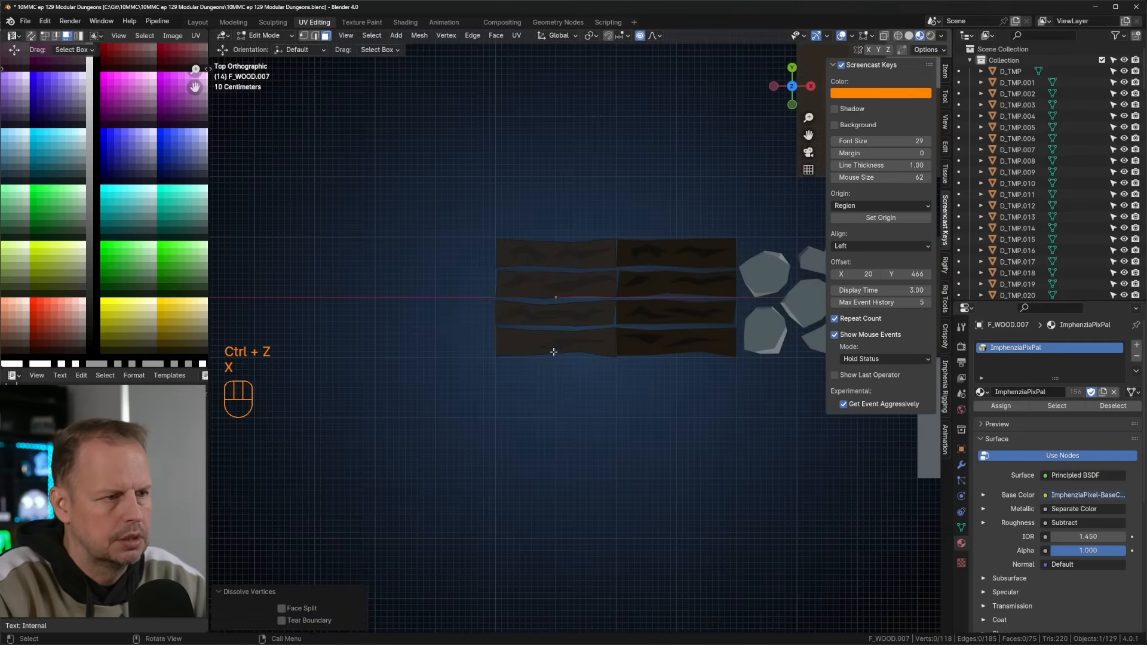
Return to Object Mode and delete the duplicated wood tile variation.
{"action": "key", "text": "1"}
{"action": "key", "text": "Tab"}
{"action": "middle_click_drag", "start_coordinate": [653, 440], "coordinate": [601, 245]}
{"action": "scroll", "coordinate": [586, 251], "scroll_direction": "down", "scroll_amount": 6}
{"action": "left_click", "coordinate": [580, 292]}
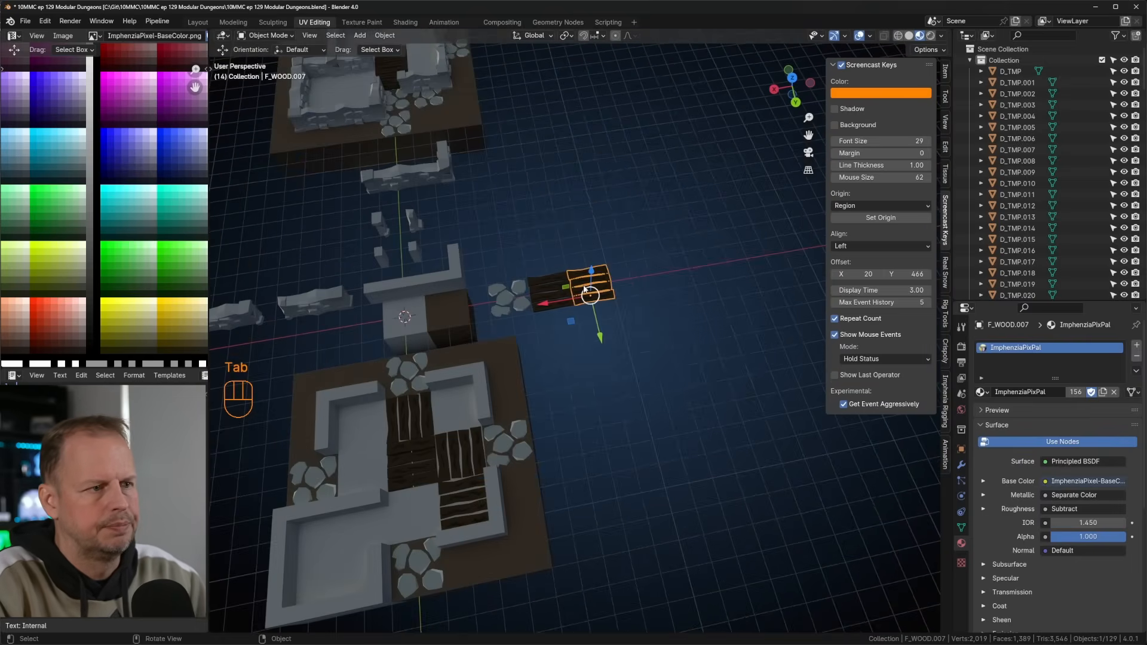
{"action": "key", "text": "Delete"}
Collapse the main Collection in the outliner and show the ColTest collection with the knight.
{"action": "scroll", "coordinate": [520, 239], "scroll_direction": "down", "scroll_amount": 4}
{"action": "middle_click_drag", "start_coordinate": [520, 239], "coordinate": [656, 225]}
{"action": "scroll", "coordinate": [622, 268], "scroll_direction": "up", "scroll_amount": 8}
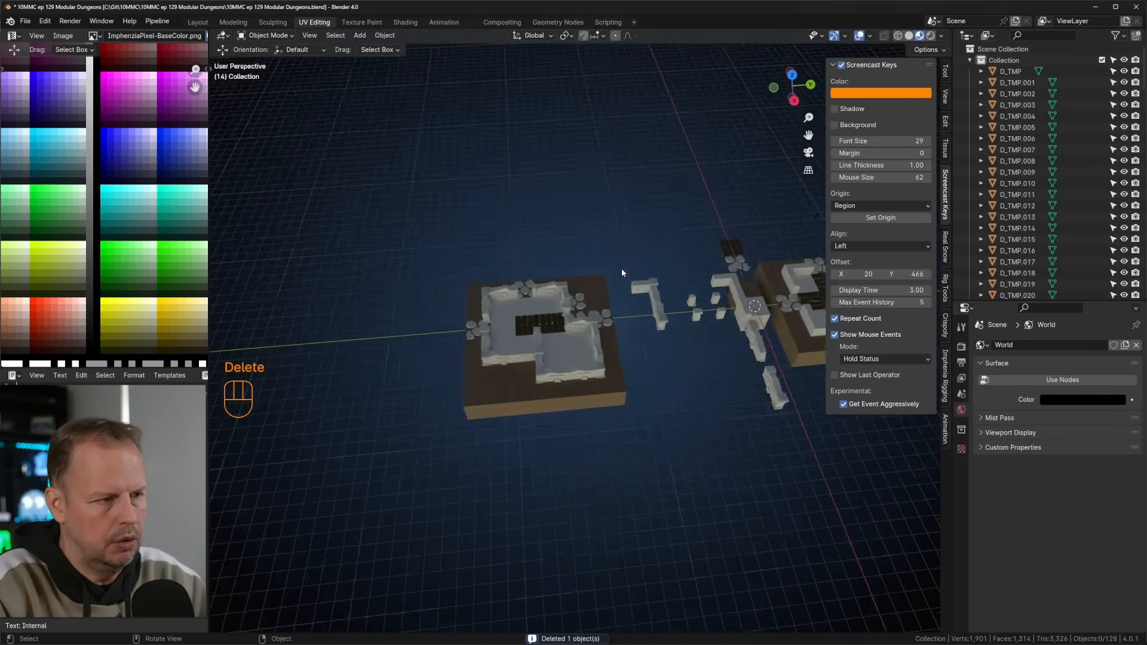
{"action": "scroll", "coordinate": [567, 281], "scroll_direction": "down", "scroll_amount": 6}
{"action": "middle_click_drag", "start_coordinate": [651, 340], "coordinate": [515, 317], "text": "shift"}
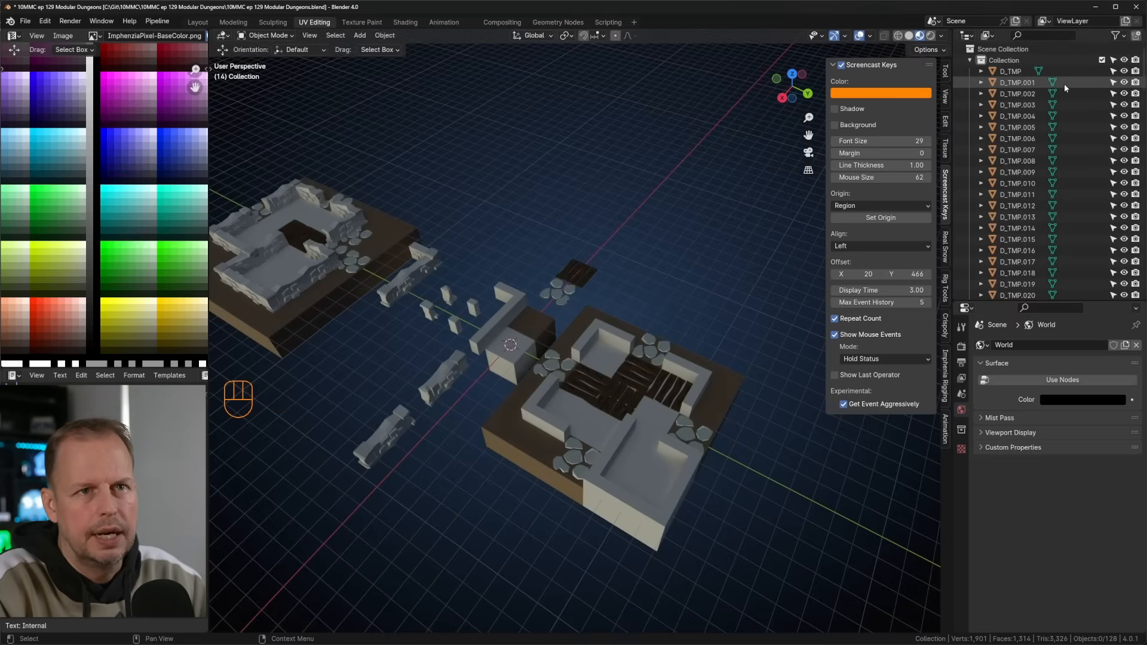
{"action": "left_click", "coordinate": [969, 60]}
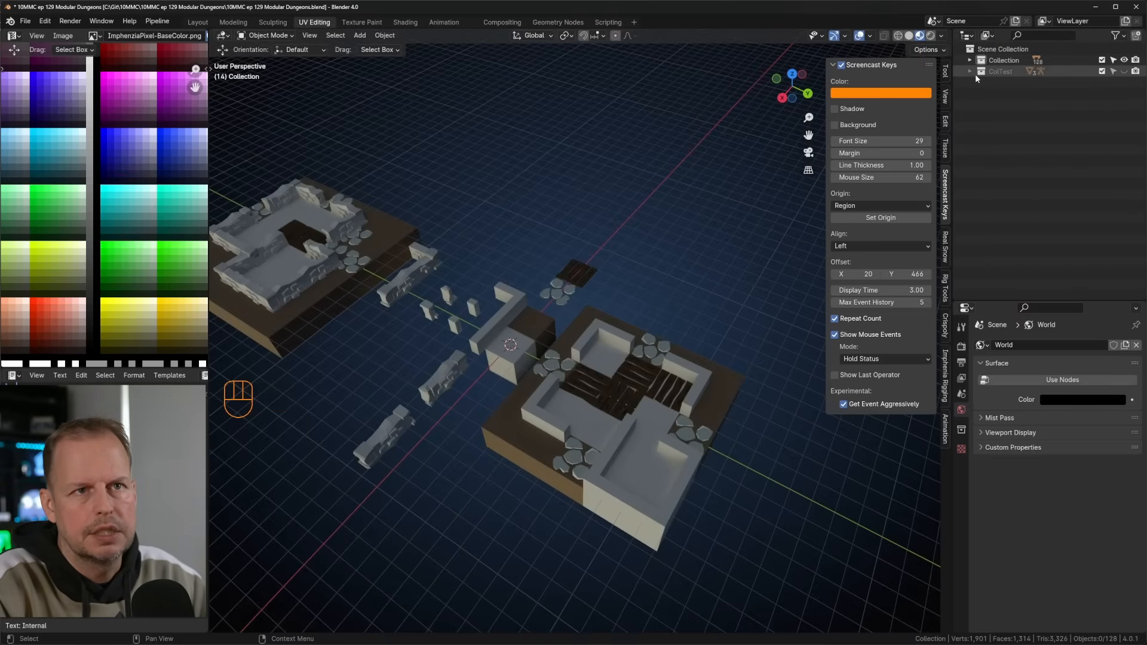
{"action": "scroll", "coordinate": [575, 234], "scroll_direction": "up", "scroll_amount": 2}
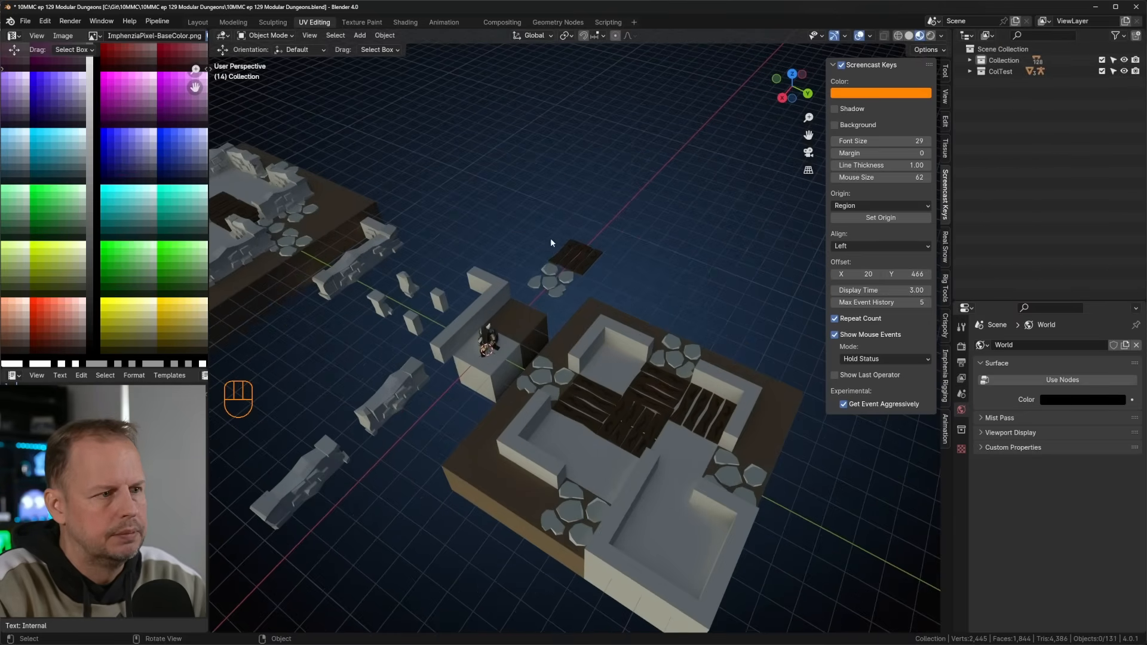
{"action": "middle_click_drag", "start_coordinate": [478, 290], "coordinate": [616, 333], "text": "shift"}
Expand ColTest and make its Armature, KnightBonus, Shield and Sword objects selectable in the viewport.
{"action": "left_click", "coordinate": [649, 377]}
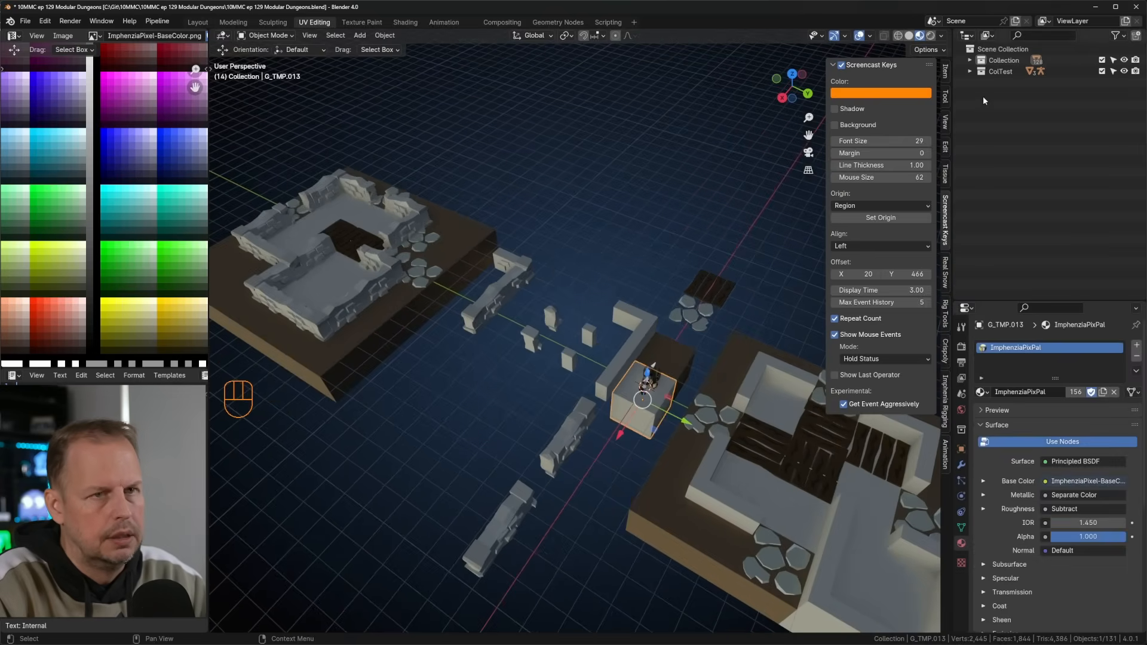
{"action": "left_click", "coordinate": [970, 71]}
{"action": "left_click", "coordinate": [1104, 85]}
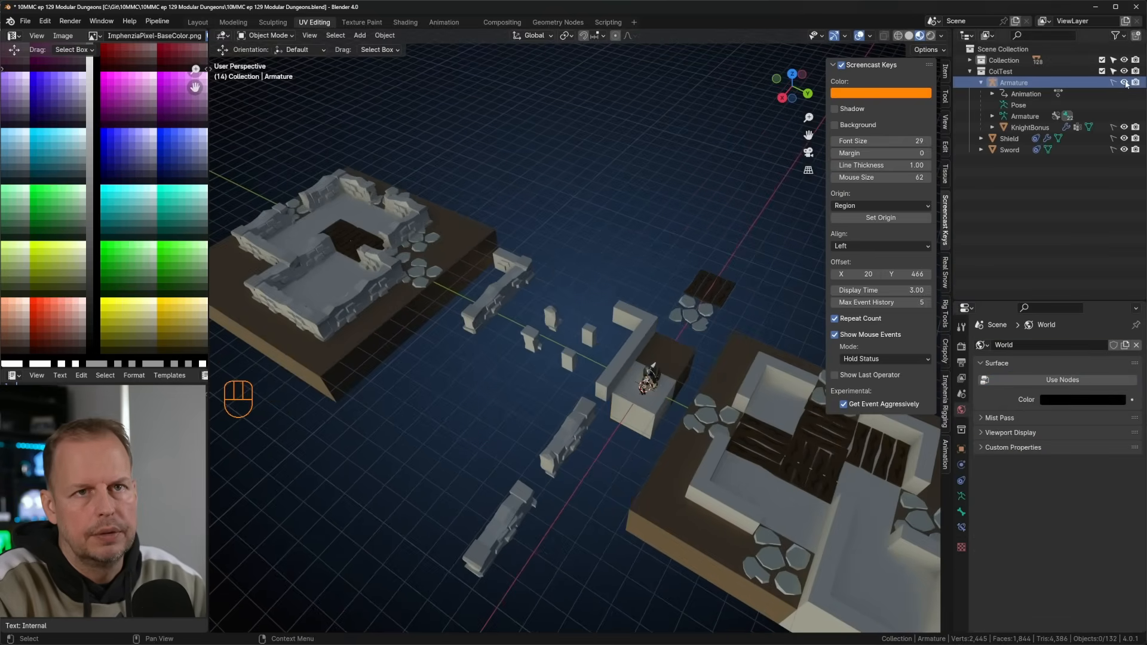
{"action": "left_click_drag", "start_coordinate": [1114, 84], "coordinate": [1113, 149]}
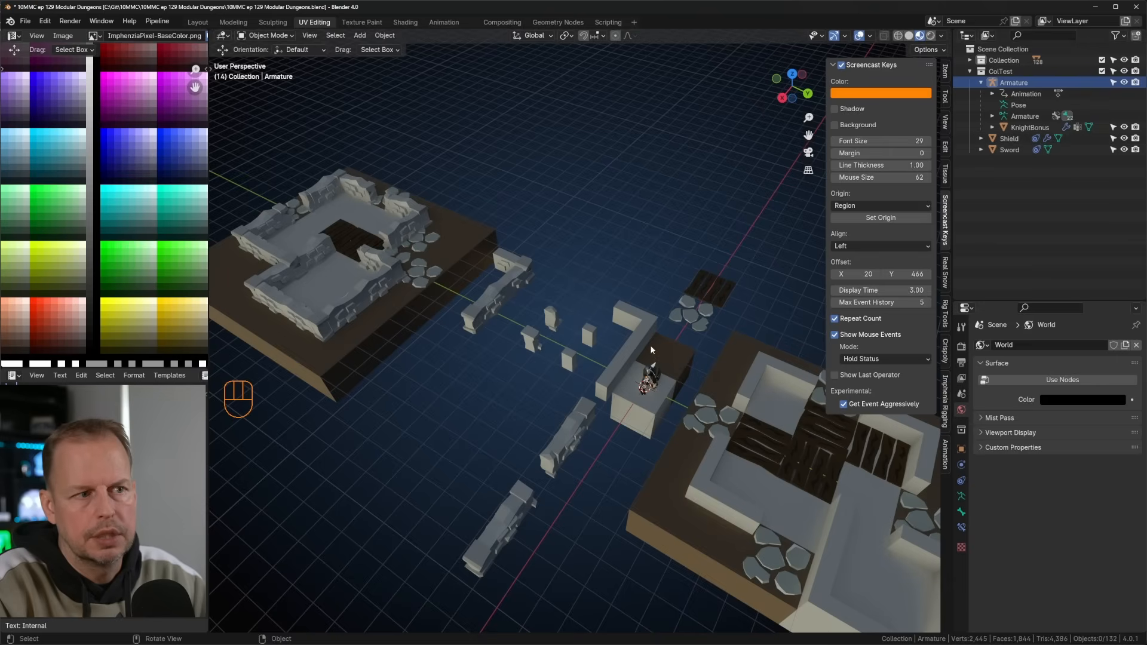
Duplicate the Armature together with KnightBonus, Shield and Sword, leaving the copies at the original position.
{"action": "left_click", "coordinate": [1009, 92]}
{"action": "left_click", "coordinate": [1015, 140]}
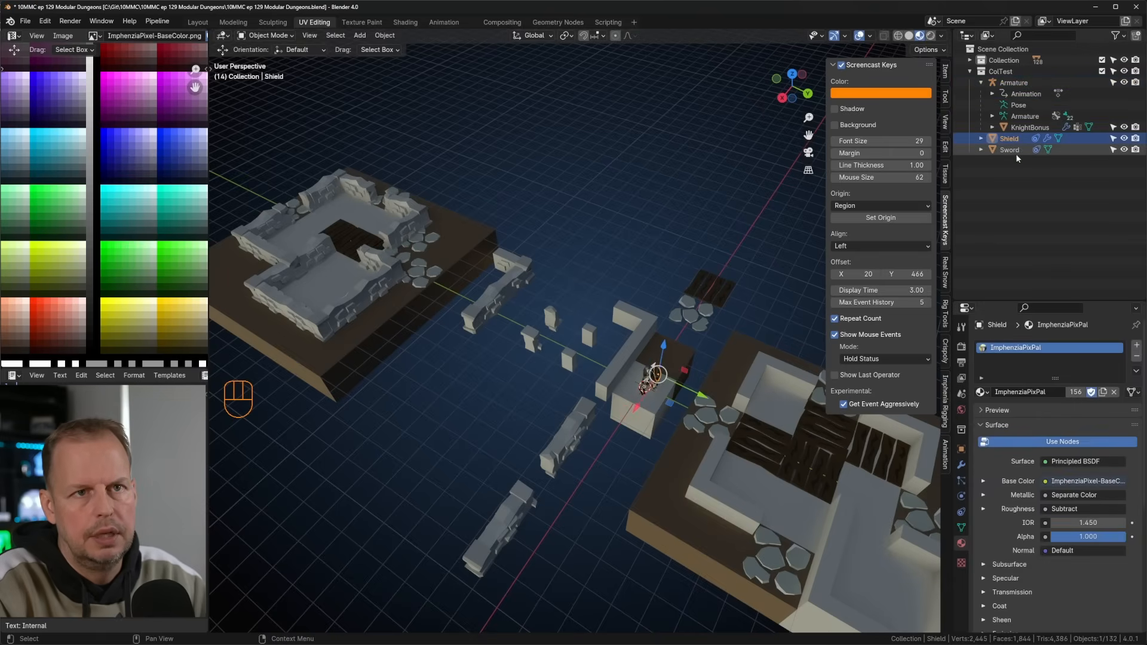
{"action": "left_click", "coordinate": [1015, 152], "text": "shift"}
{"action": "left_click", "coordinate": [1023, 85]}
{"action": "left_click", "coordinate": [1010, 148], "text": "shift"}
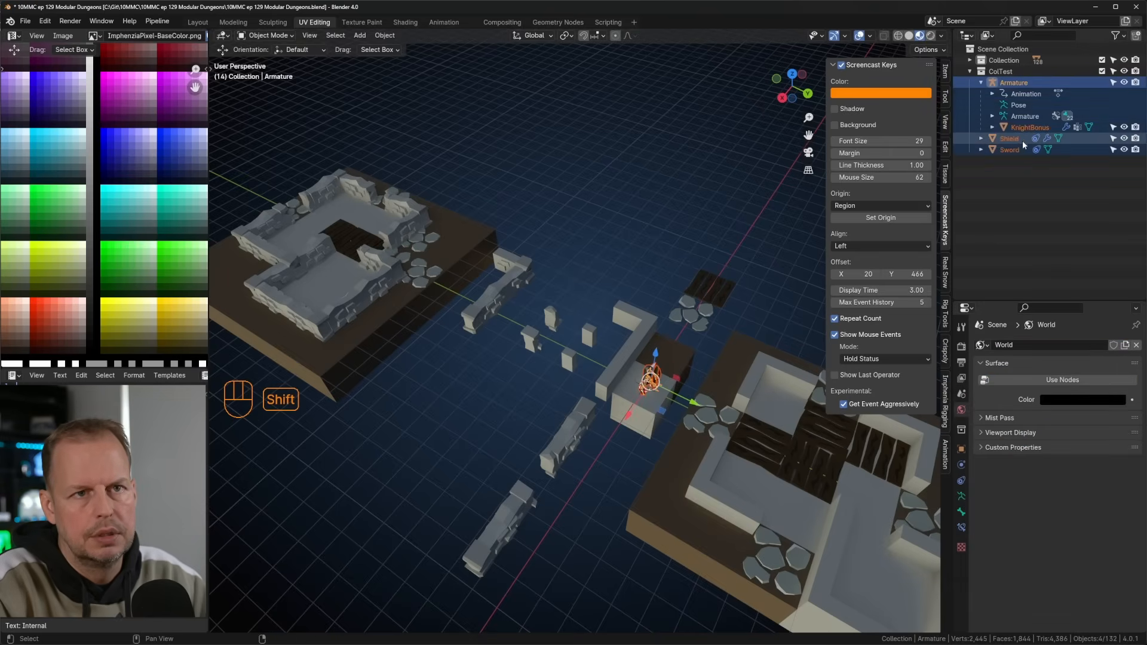
{"action": "key", "text": "shift+d"}
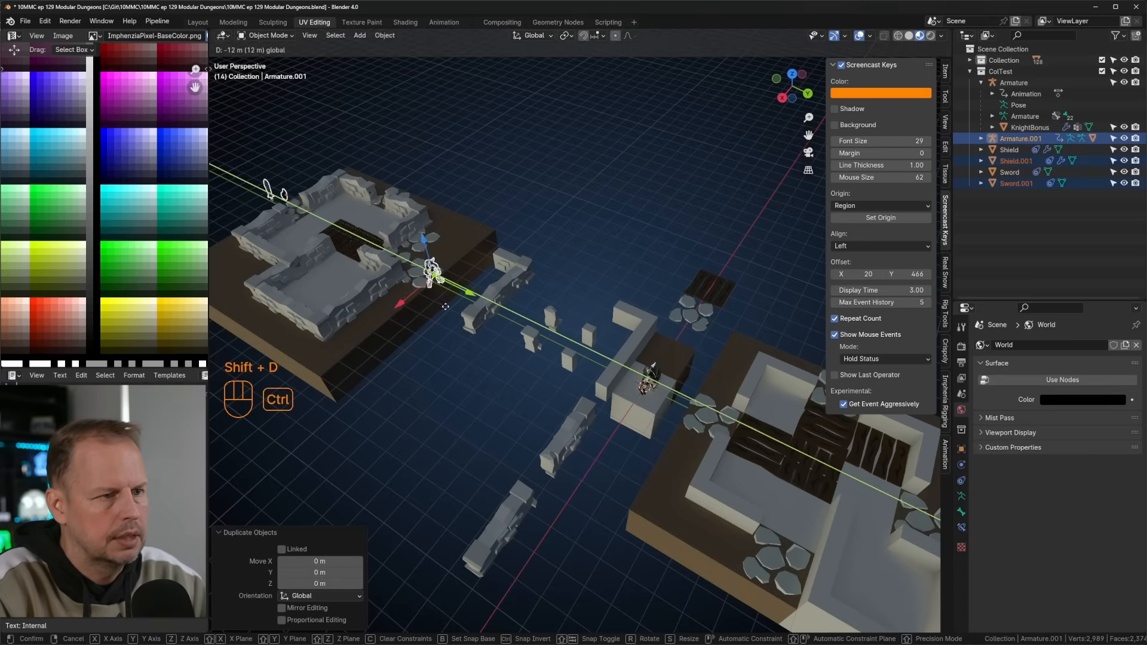
{"action": "left_click", "coordinate": [404, 280]}
{"action": "key", "text": "ctrl+z"}
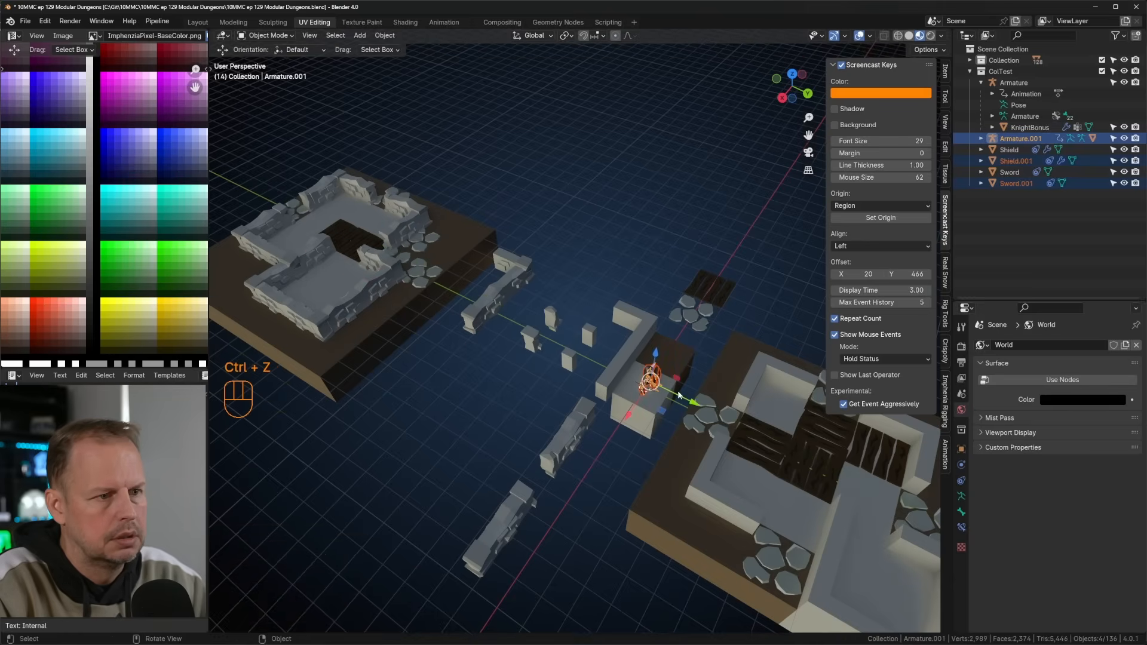
Move the duplicated knight armature alone by -19 m on Y and a bit farther, into the ruins' back room.
{"action": "left_click", "coordinate": [1020, 138]}
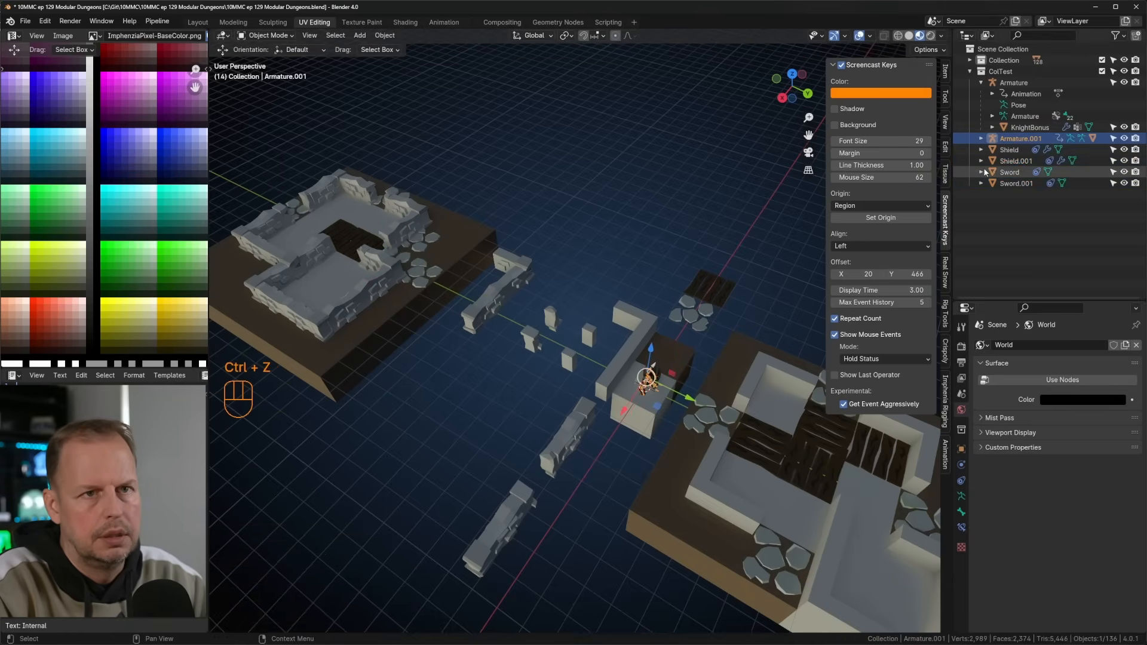
{"action": "left_click_drag", "start_coordinate": [693, 394], "coordinate": [352, 242]}
{"action": "scroll", "coordinate": [331, 219], "scroll_direction": "up", "scroll_amount": 8}
{"action": "middle_click_drag", "start_coordinate": [335, 221], "coordinate": [449, 301], "text": "shift"}
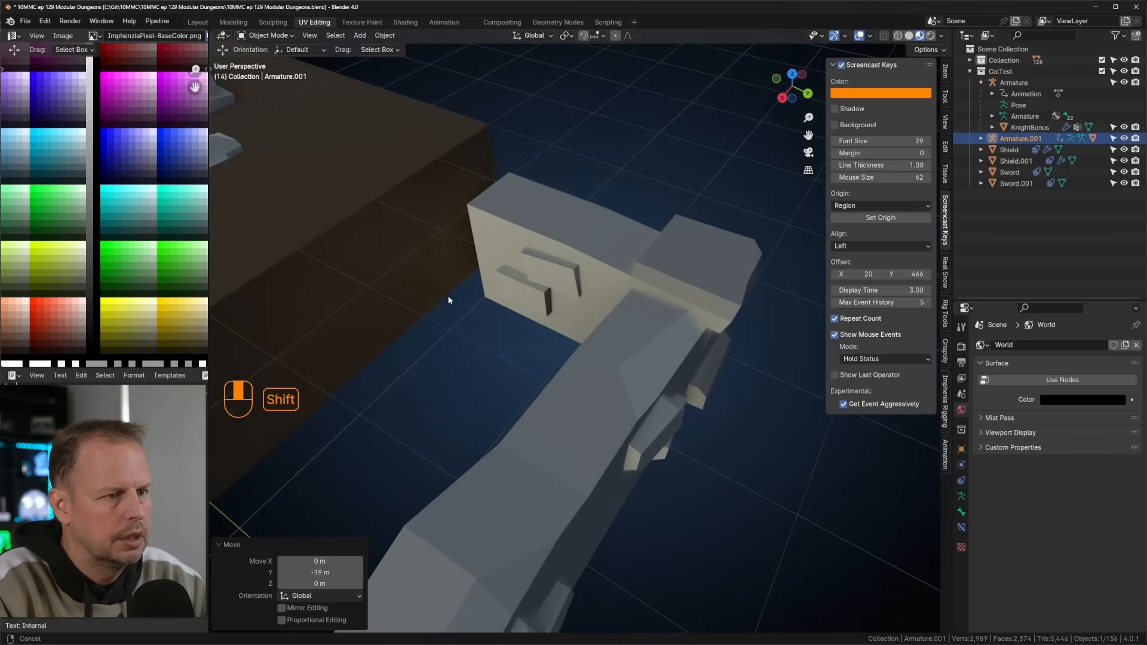
{"action": "scroll", "coordinate": [449, 300], "scroll_direction": "down", "scroll_amount": 6}
{"action": "middle_click_drag", "start_coordinate": [382, 248], "coordinate": [553, 340], "text": "shift"}
{"action": "left_click_drag", "start_coordinate": [471, 341], "coordinate": [408, 310]}
{"action": "left_click", "coordinate": [540, 189]}
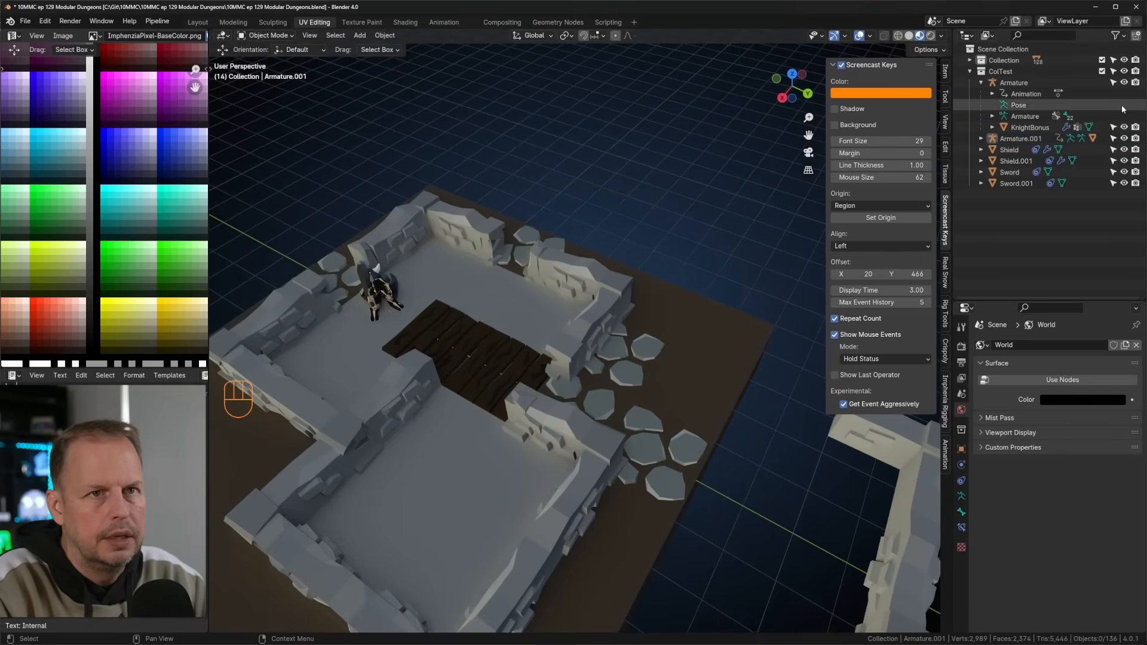
Hide the Armature.001 rig and frame the knight standing in the ruins.
{"action": "left_click", "coordinate": [1124, 83]}
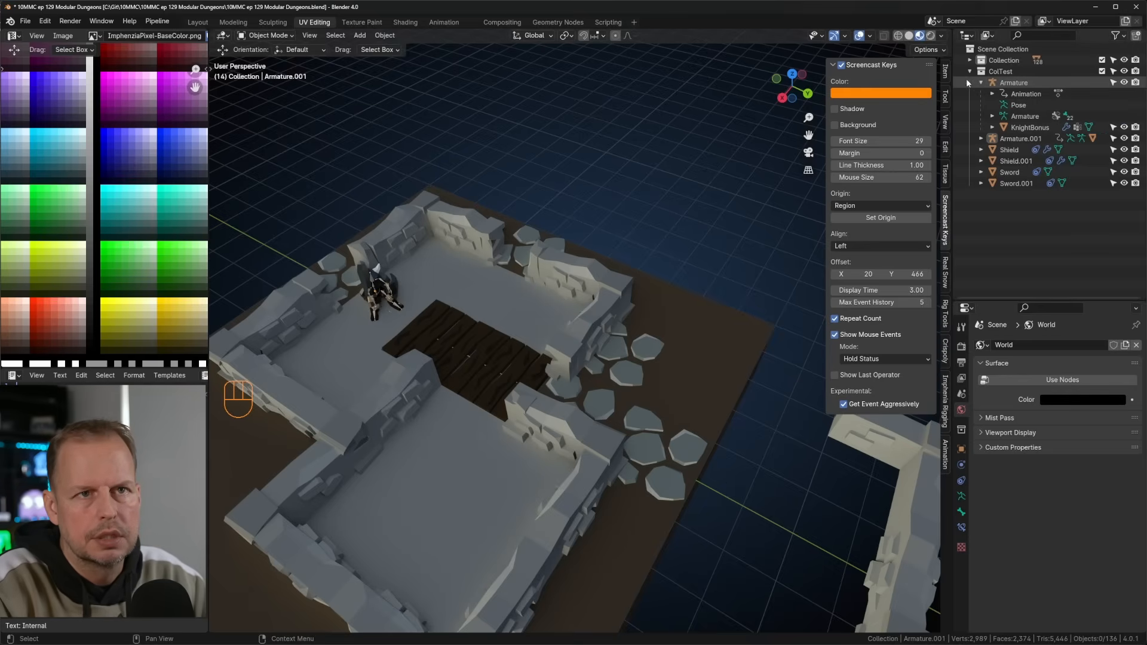
{"action": "left_click", "coordinate": [1124, 138]}
{"action": "middle_click_drag", "start_coordinate": [656, 266], "coordinate": [612, 231]}
{"action": "scroll", "coordinate": [613, 235], "scroll_direction": "up", "scroll_amount": 5}
{"action": "key", "text": "Tab"}
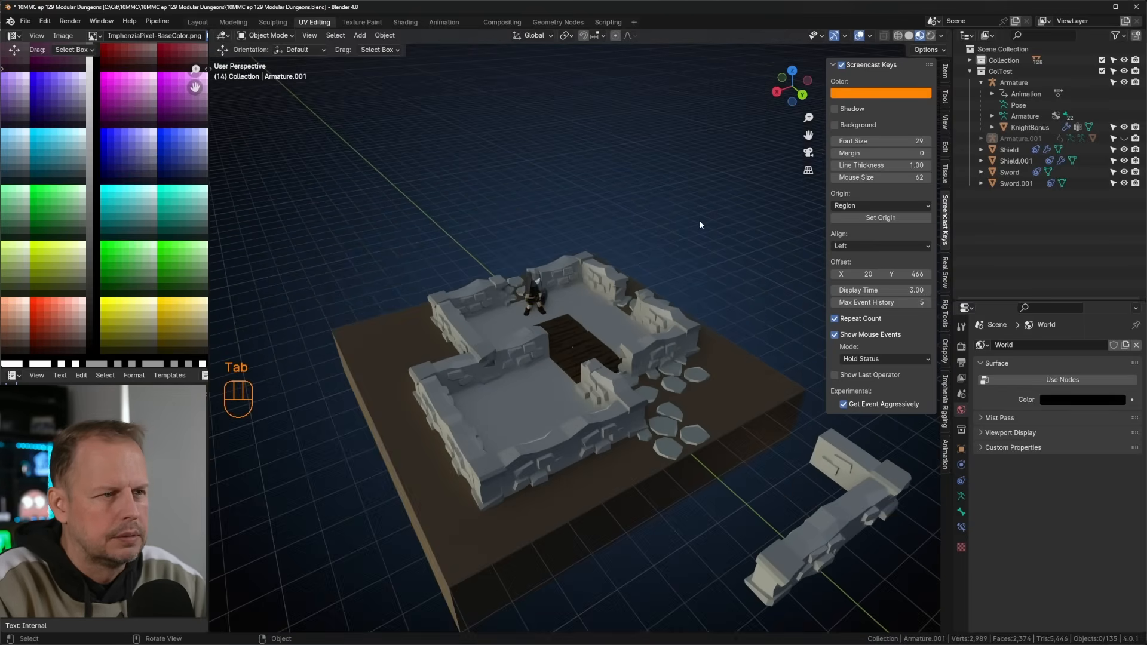
Switch the Material Preview environment lighting to the last HDRI offered.
{"action": "left_click", "coordinate": [942, 36]}
{"action": "left_click", "coordinate": [931, 128]}
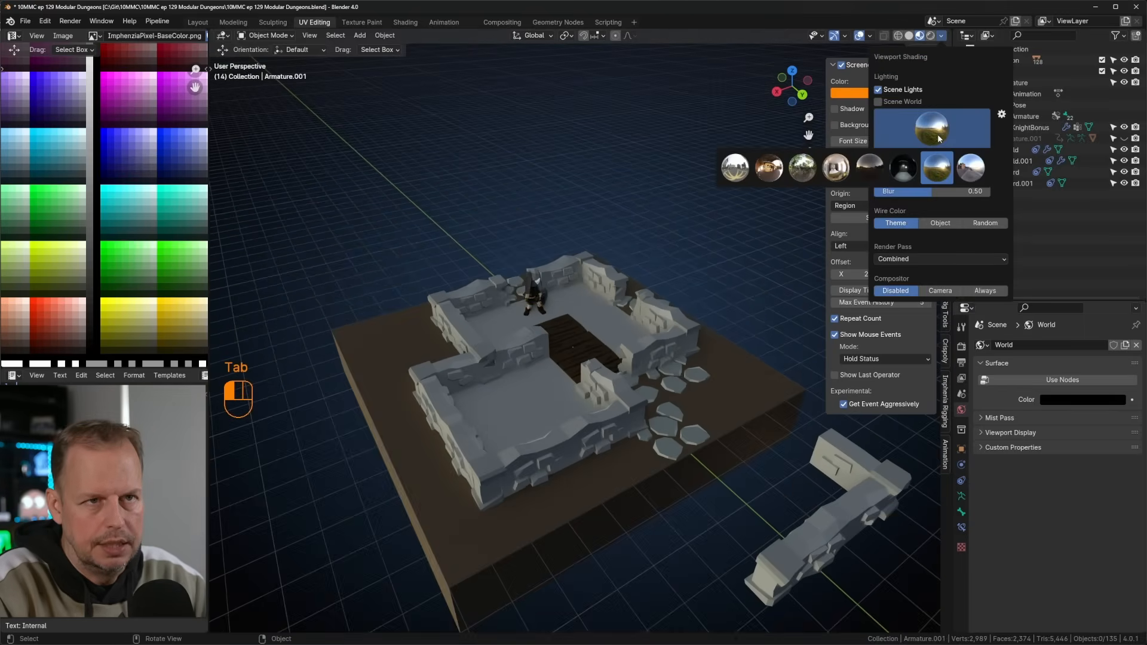
{"action": "left_click", "coordinate": [966, 171]}
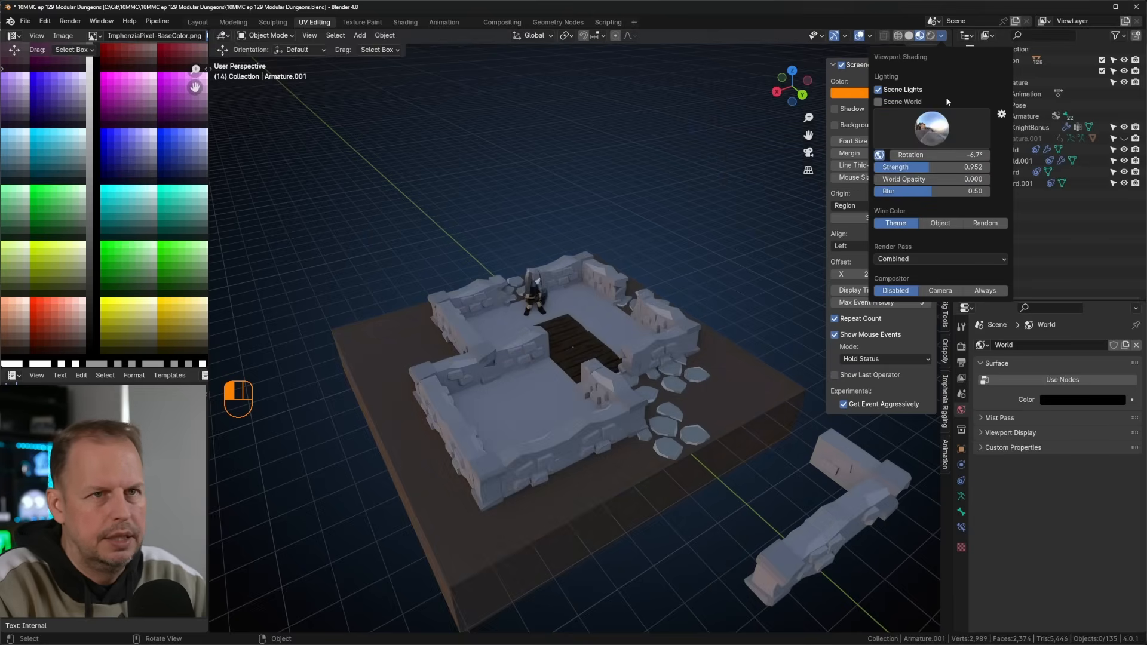
{"action": "scroll", "coordinate": [561, 289], "scroll_direction": "down", "scroll_amount": 4}
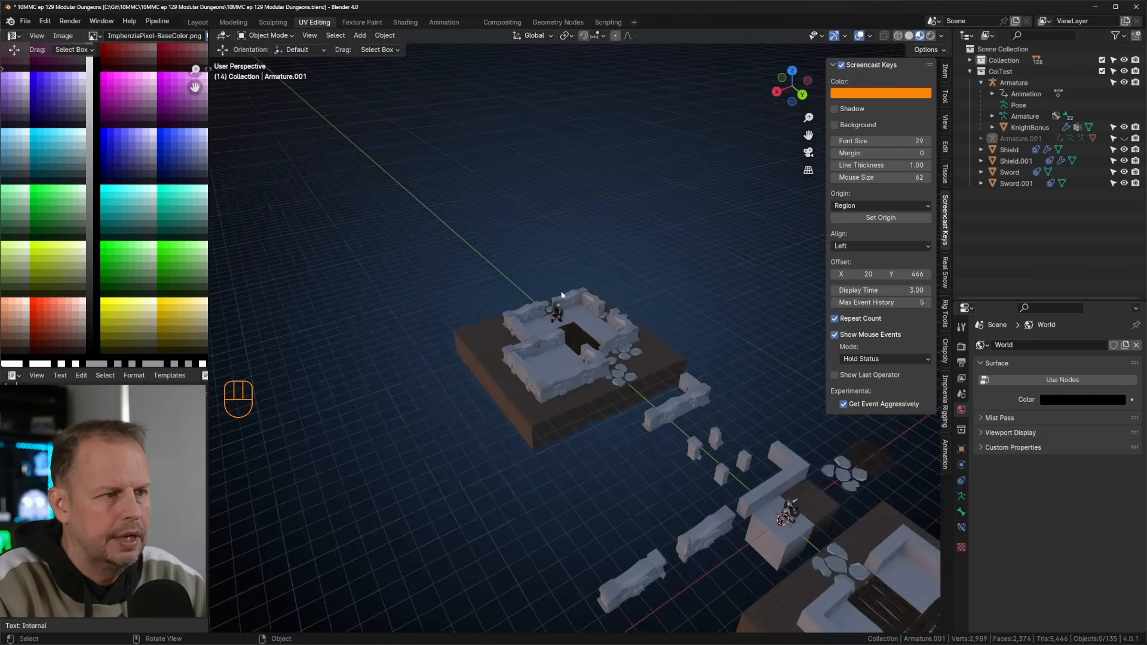
{"action": "scroll", "coordinate": [561, 289], "scroll_direction": "up", "scroll_amount": 6}
{"action": "left_click", "coordinate": [568, 307]}
{"action": "key", "text": "shift+a"}
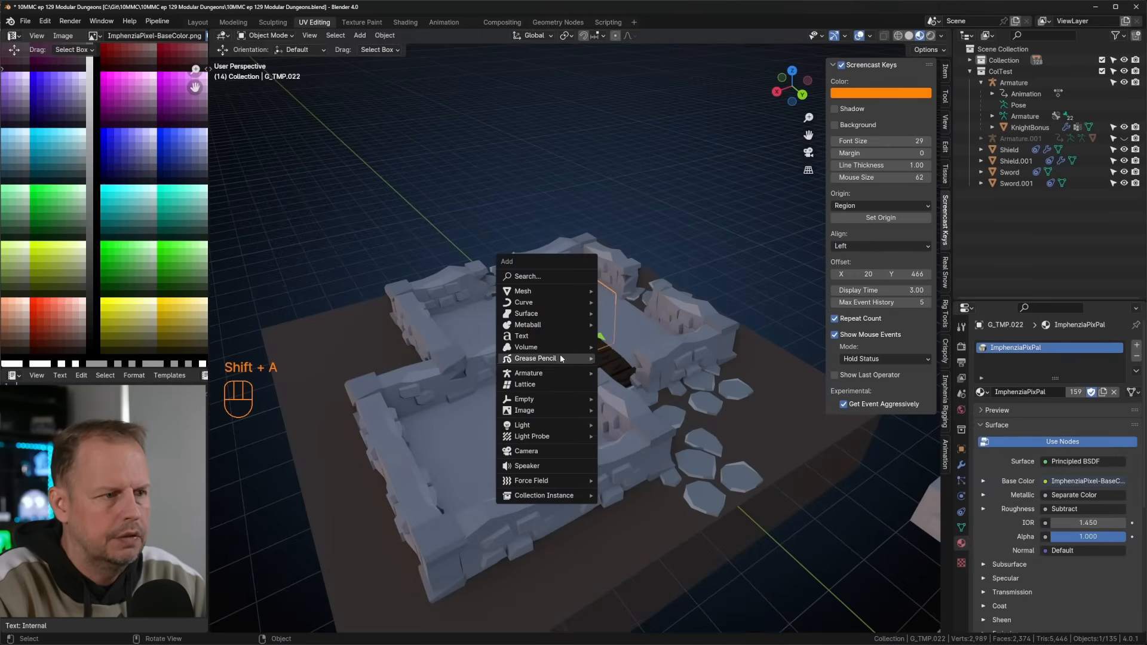
{"action": "mouse_move", "coordinate": [555, 424]}
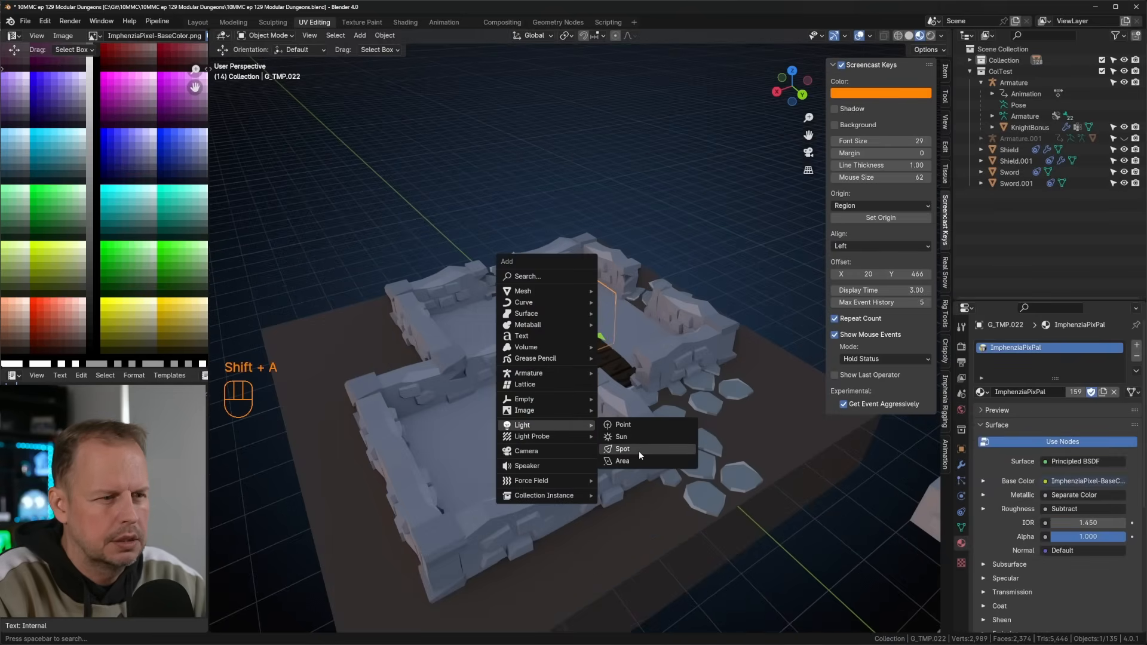
{"action": "left_click", "coordinate": [637, 422]}
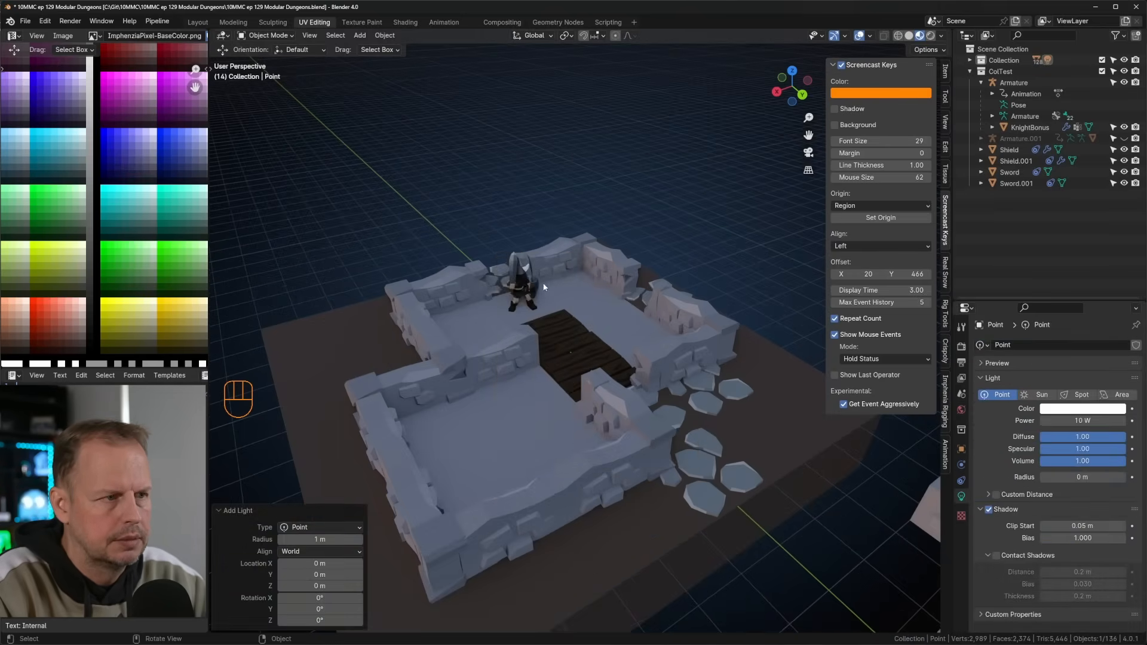
{"action": "scroll", "coordinate": [626, 314], "scroll_direction": "down", "scroll_amount": 5}
{"action": "key", "text": "ctrl+z"}
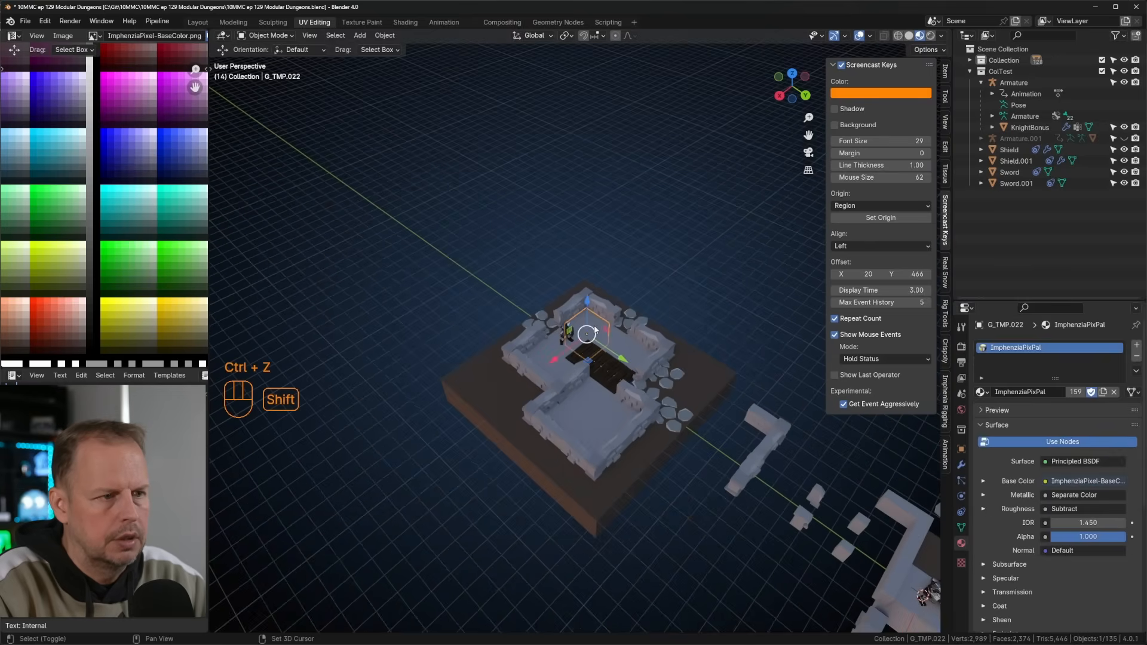
Add a point light at the 3D cursor in the ruins' back corner and raise it about 0.55 m above the floor.
{"action": "scroll", "coordinate": [615, 342], "scroll_direction": "up", "scroll_amount": 5}
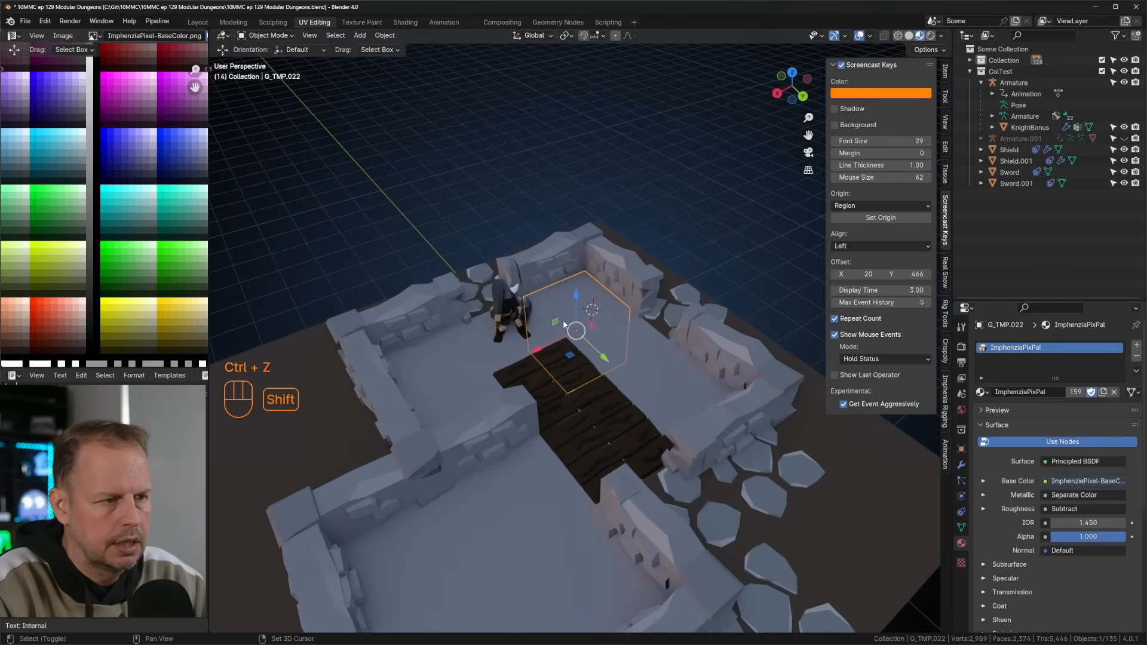
{"action": "key", "text": "shift+a"}
{"action": "mouse_move", "coordinate": [565, 323]}
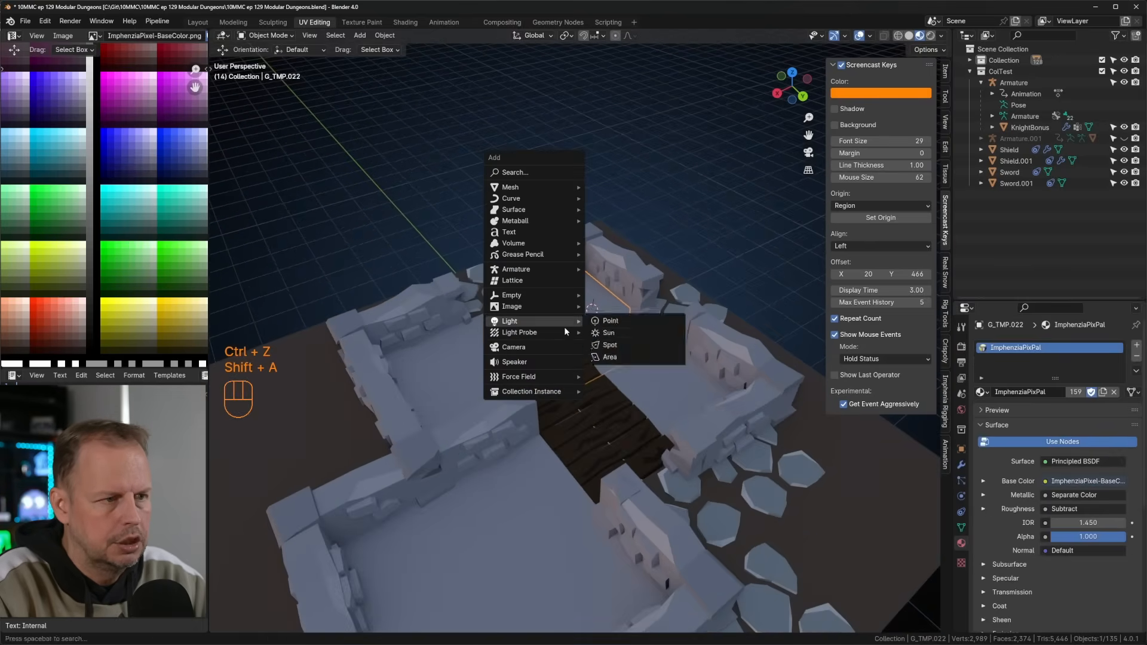
{"action": "left_click", "coordinate": [625, 322]}
{"action": "scroll", "coordinate": [610, 287], "scroll_direction": "down", "scroll_amount": 5}
{"action": "key", "text": "g"}
{"action": "left_click", "coordinate": [612, 251]}
{"action": "middle_click_drag", "start_coordinate": [612, 251], "coordinate": [636, 268]}
Set the point light's power to 145.3 W and its color to a saturated orange.
{"action": "left_click_drag", "start_coordinate": [1080, 421], "coordinate": [1133, 421]}
{"action": "left_click", "coordinate": [1083, 408]}
{"action": "left_click_drag", "start_coordinate": [1035, 325], "coordinate": [1044, 331]}
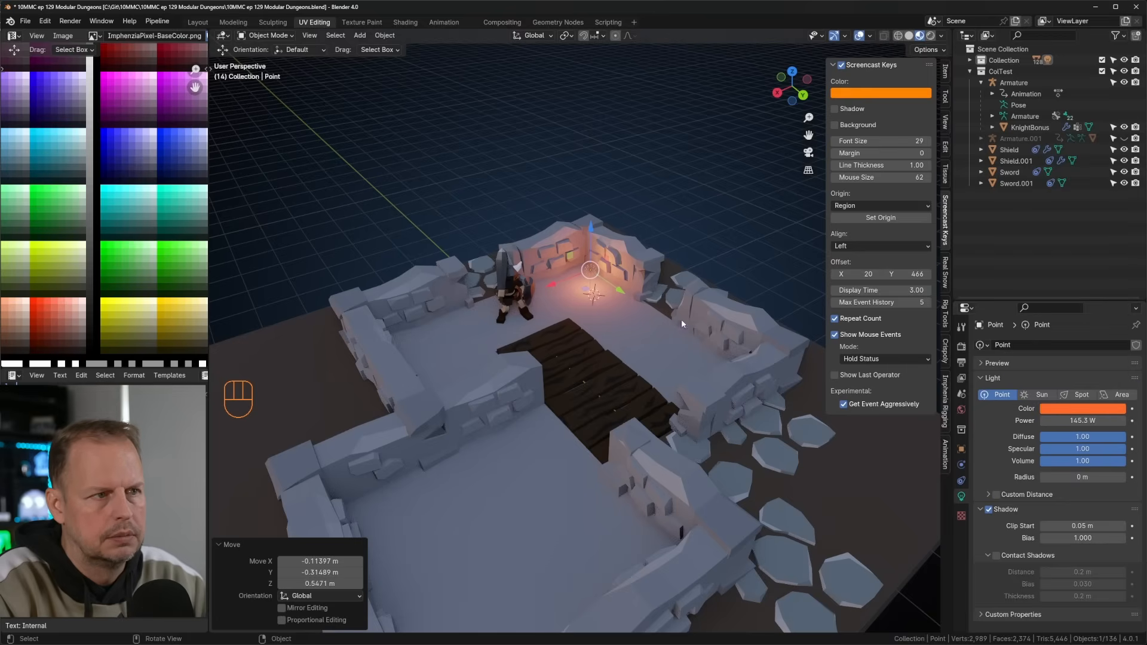
Duplicate the orange point light and move the copy about 4.03 m along X to the other side of the knight.
{"action": "scroll", "coordinate": [543, 331], "scroll_direction": "down", "scroll_amount": 6}
{"action": "key", "text": "shift+d"}
{"action": "right_click", "coordinate": [543, 330]}
{"action": "left_click_drag", "start_coordinate": [543, 330], "coordinate": [462, 344]}
Change the duplicated point light's color to blue-violet.
{"action": "left_click", "coordinate": [1092, 411]}
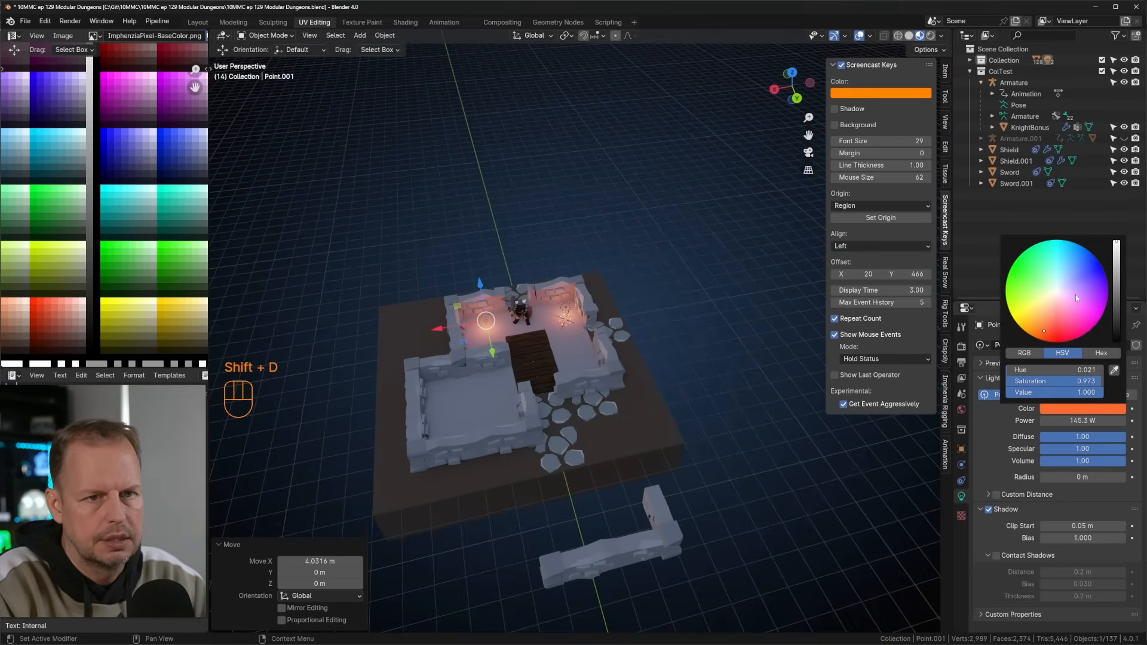
{"action": "left_click", "coordinate": [1080, 279]}
{"action": "scroll", "coordinate": [579, 261], "scroll_direction": "up", "scroll_amount": 5}
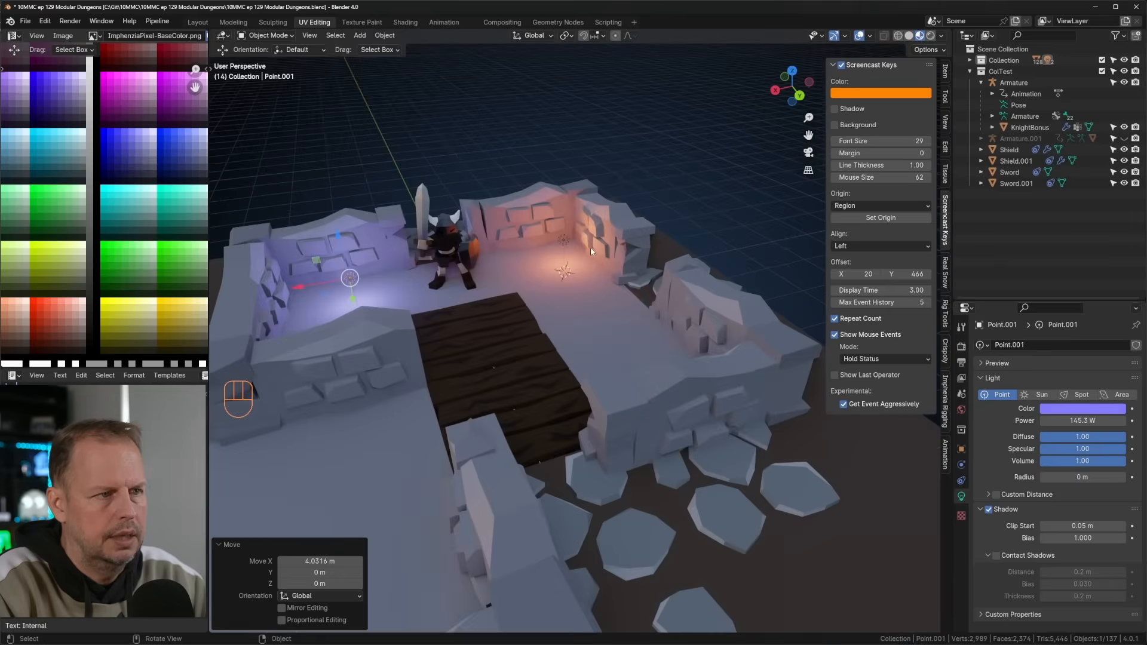
Examine the orange and violet lighting in the ruins from close up and farther away.
{"action": "key", "text": "Tab"}
{"action": "left_click", "coordinate": [631, 177]}
{"action": "scroll", "coordinate": [631, 177], "scroll_direction": "down", "scroll_amount": 5}
{"action": "middle_click_drag", "start_coordinate": [554, 241], "coordinate": [623, 244]}
{"action": "key", "text": "Tab"}
{"action": "left_click", "coordinate": [670, 238]}
{"action": "scroll", "coordinate": [662, 205], "scroll_direction": "up", "scroll_amount": 3}
{"action": "middle_click_drag", "start_coordinate": [661, 205], "coordinate": [626, 276], "text": "shift"}
{"action": "scroll", "coordinate": [626, 276], "scroll_direction": "down", "scroll_amount": 3}
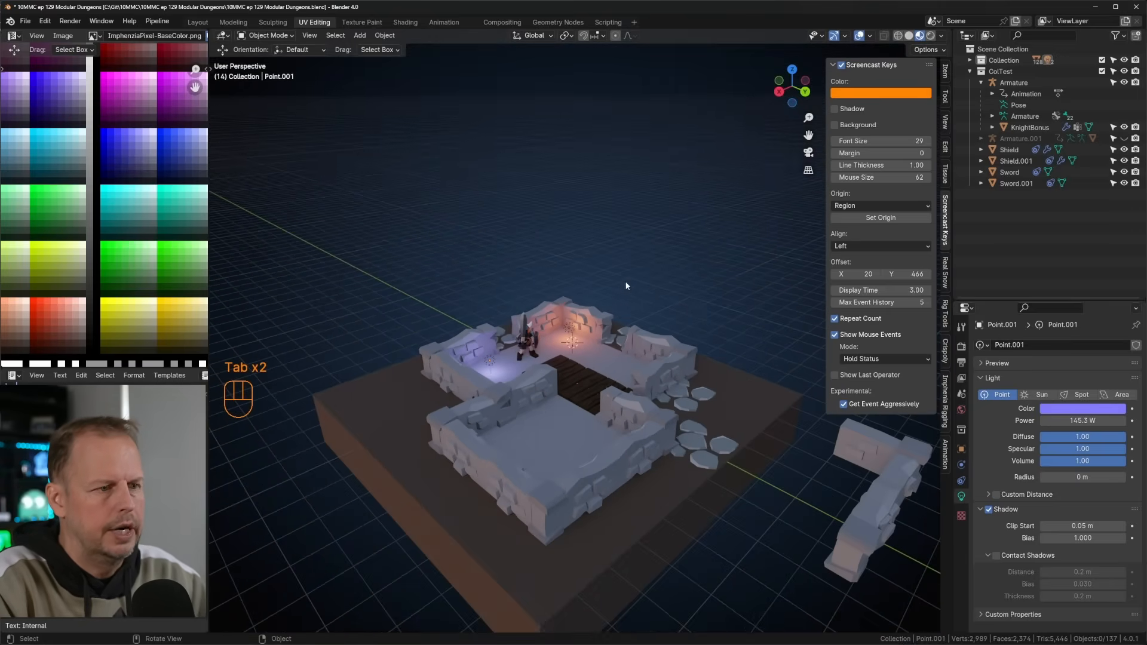
Place the 3D cursor away from the ruins and hide the viewport overlays.
{"action": "key", "text": "Tab"}
{"action": "right_click", "coordinate": [604, 210], "text": "shift"}
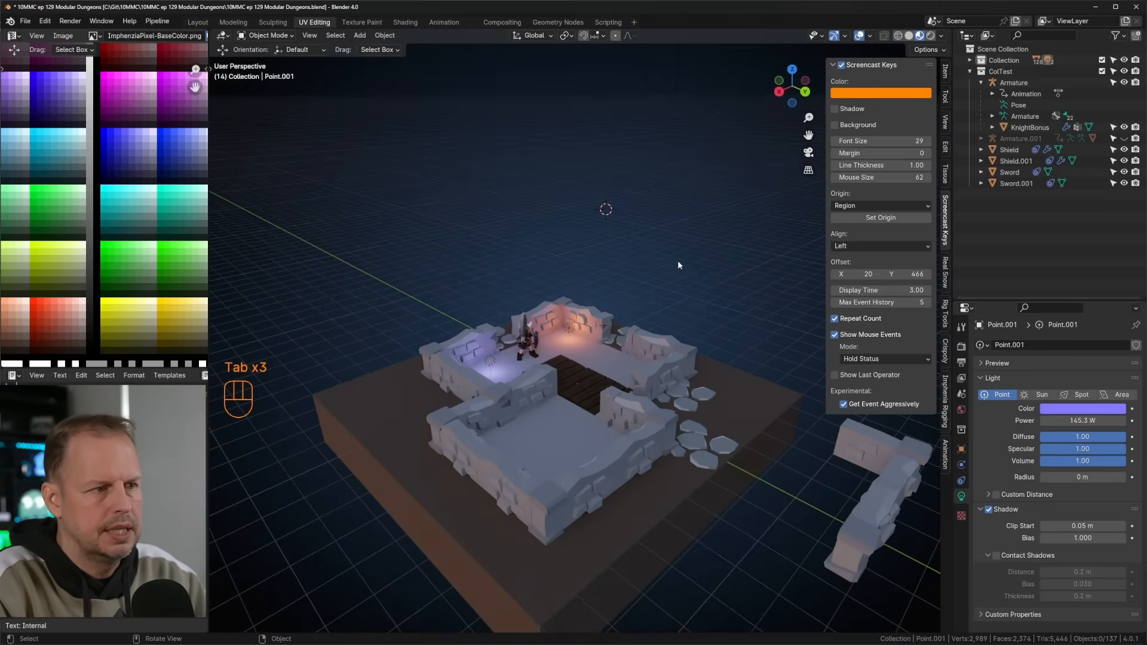
{"action": "middle_click_drag", "start_coordinate": [677, 262], "coordinate": [671, 279]}
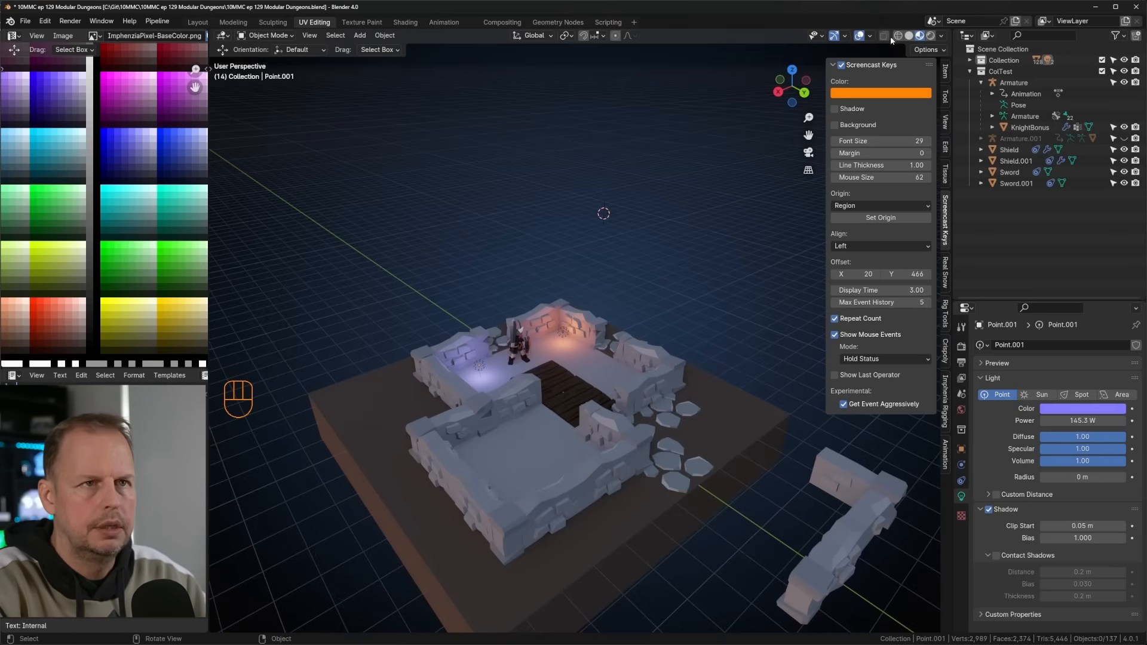
{"action": "left_click", "coordinate": [859, 36]}
Look over the lit ruins, the loose wall pieces and the template area without overlays.
{"action": "middle_click_drag", "start_coordinate": [642, 185], "coordinate": [601, 285]}
{"action": "scroll", "coordinate": [632, 189], "scroll_direction": "up", "scroll_amount": 4}
{"action": "scroll", "coordinate": [632, 189], "scroll_direction": "down", "scroll_amount": 5}
{"action": "scroll", "coordinate": [626, 220], "scroll_direction": "up", "scroll_amount": 5}
{"action": "scroll", "coordinate": [626, 225], "scroll_direction": "down", "scroll_amount": 2}
{"action": "middle_click_drag", "start_coordinate": [571, 343], "coordinate": [569, 321]}
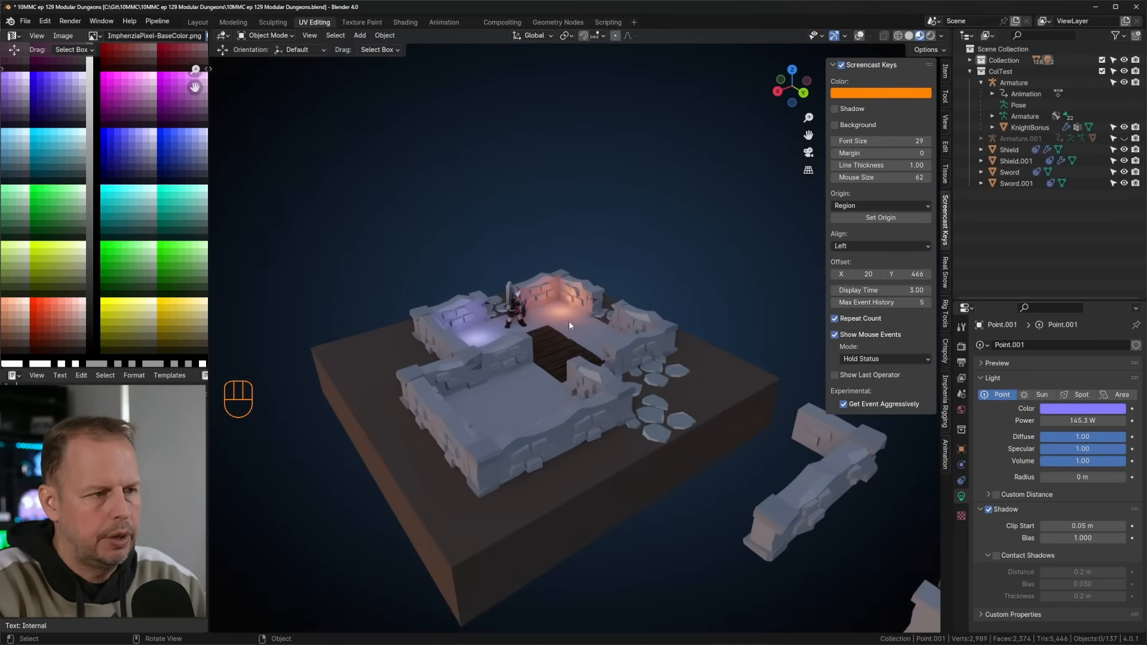
{"action": "scroll", "coordinate": [571, 321], "scroll_direction": "down", "scroll_amount": 2}
{"action": "middle_click_drag", "start_coordinate": [759, 361], "coordinate": [634, 307], "text": "shift"}
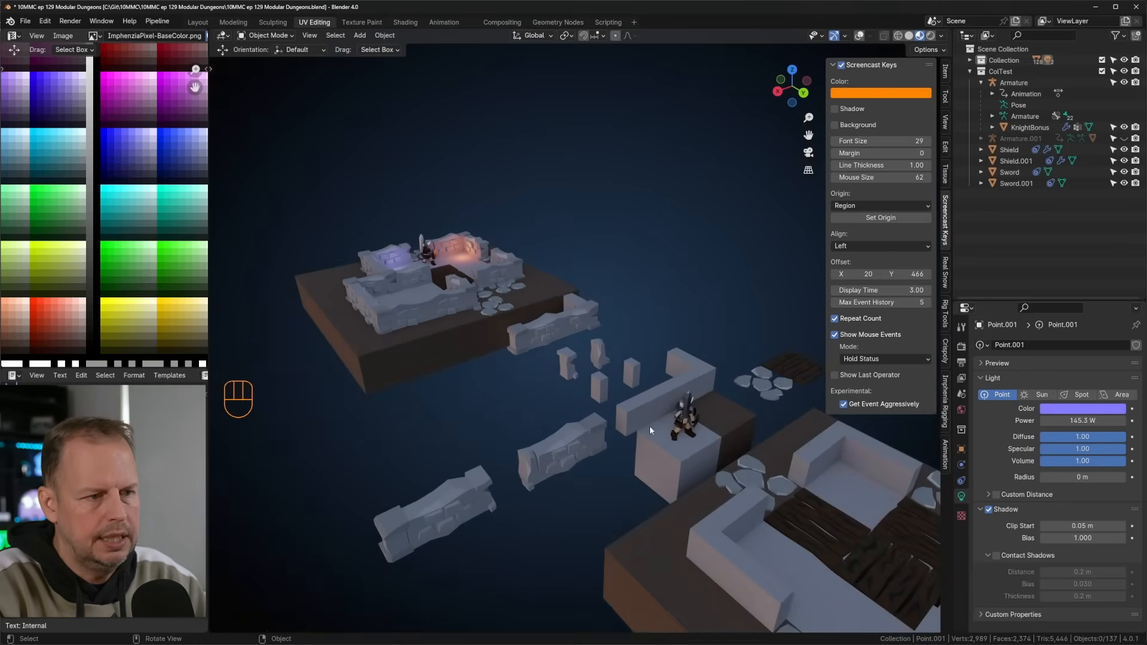
Select the template wall pieces and the ground block by the second knight in turn, and save the file.
{"action": "left_click", "coordinate": [676, 451]}
{"action": "left_click", "coordinate": [671, 393]}
{"action": "left_click", "coordinate": [681, 369]}
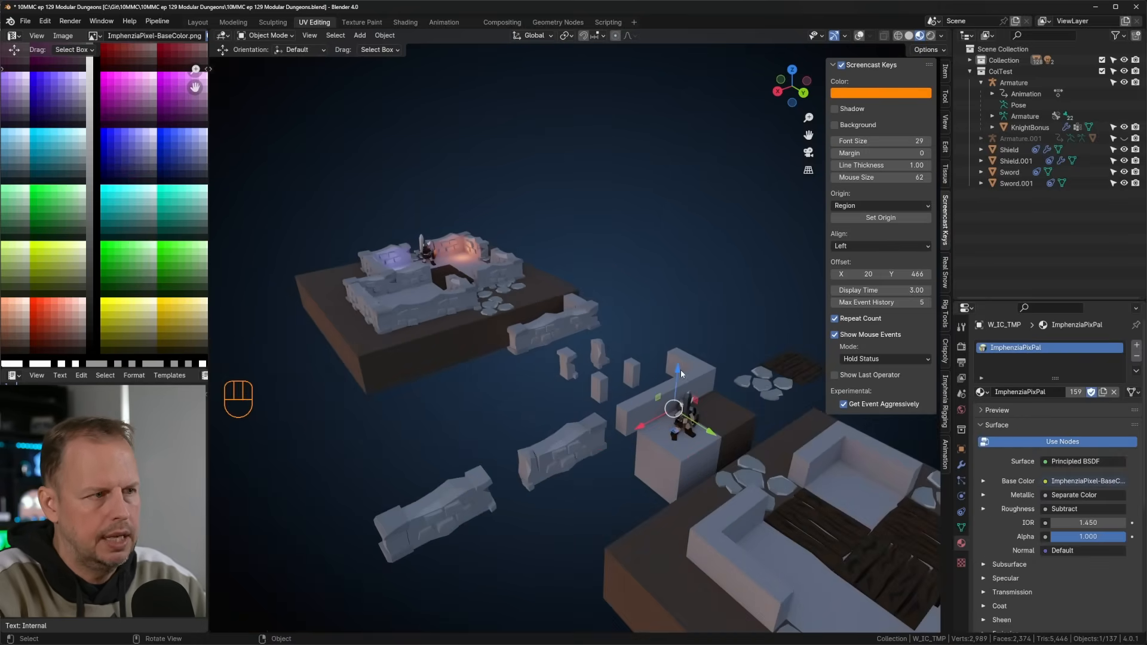
{"action": "left_click", "coordinate": [701, 454]}
{"action": "middle_click_drag", "start_coordinate": [775, 379], "coordinate": [518, 309]}
{"action": "scroll", "coordinate": [517, 308], "scroll_direction": "down", "scroll_amount": 5}
{"action": "key", "text": "ctrl+s"}
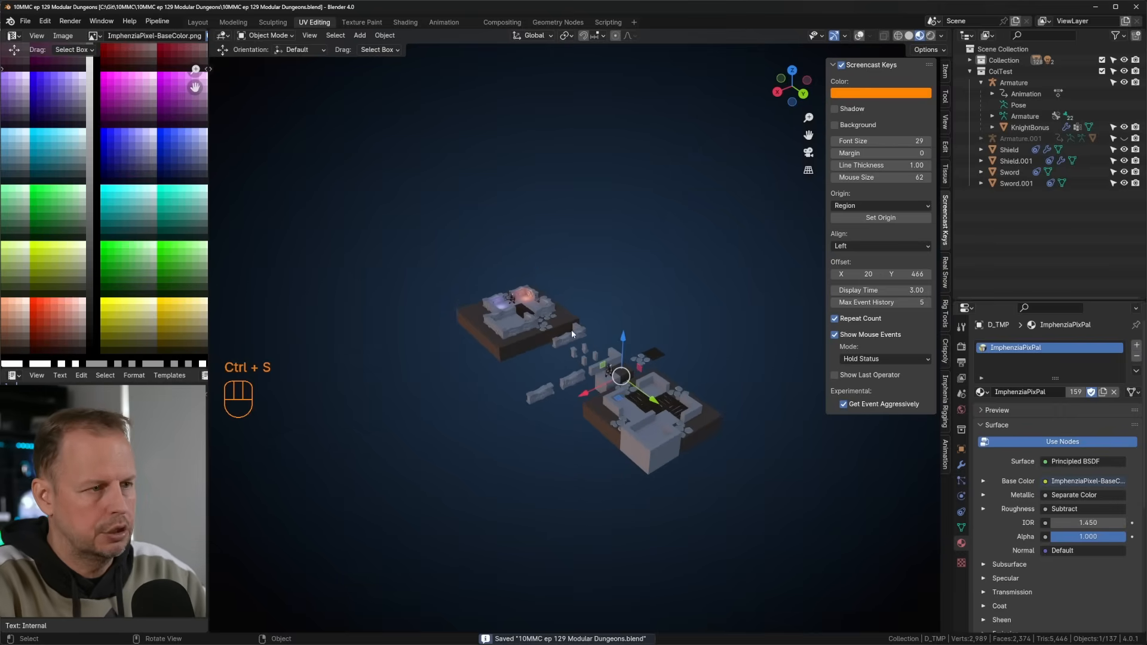
Compare the finished ruins with the template pieces, briefly opening the straight wall template's mesh for editing.
{"action": "scroll", "coordinate": [572, 331], "scroll_direction": "up", "scroll_amount": 5}
{"action": "middle_click_drag", "start_coordinate": [504, 252], "coordinate": [511, 292], "text": "shift"}
{"action": "scroll", "coordinate": [513, 354], "scroll_direction": "up", "scroll_amount": 2}
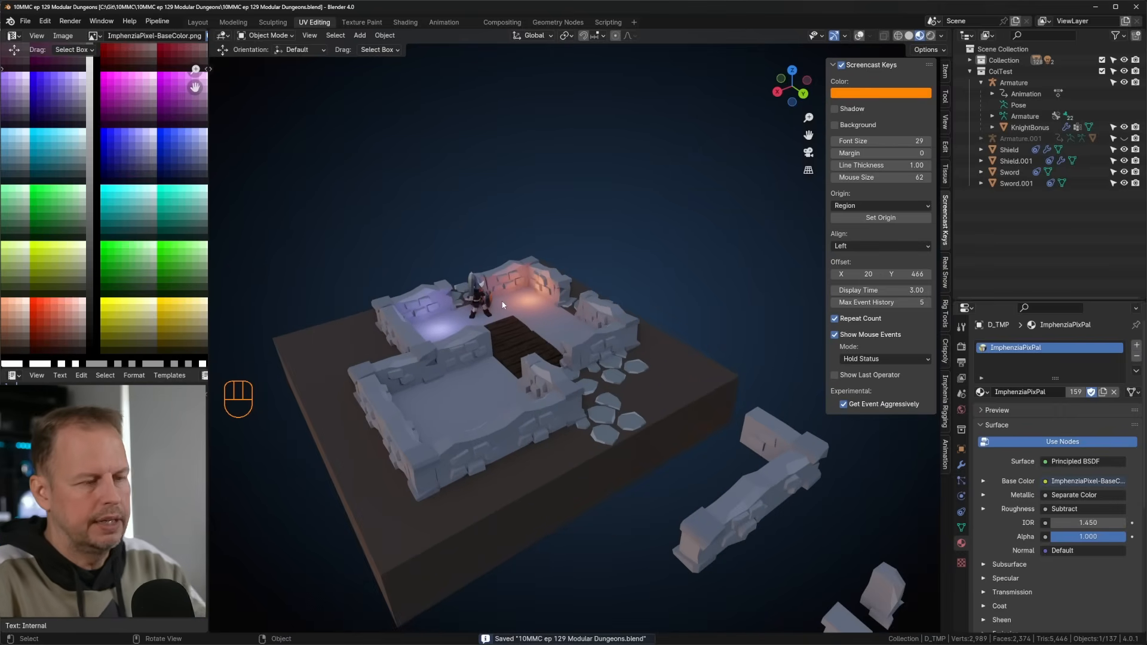
{"action": "scroll", "coordinate": [497, 324], "scroll_direction": "down", "scroll_amount": 5}
{"action": "middle_click_drag", "start_coordinate": [667, 465], "coordinate": [658, 444]}
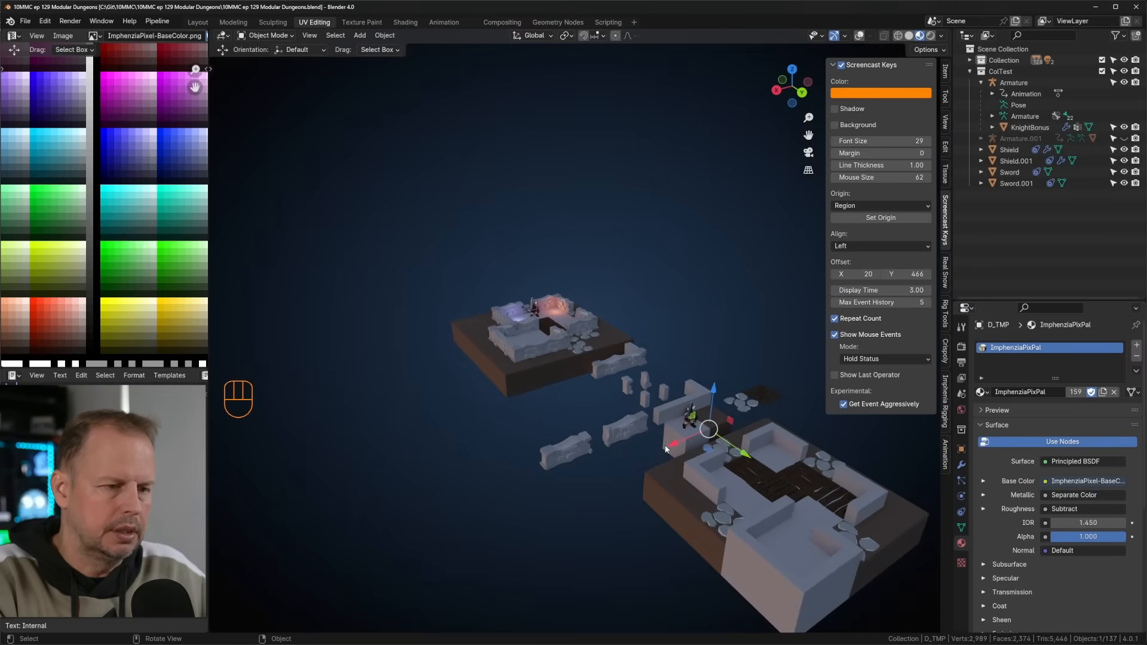
{"action": "scroll", "coordinate": [568, 388], "scroll_direction": "up", "scroll_amount": 2}
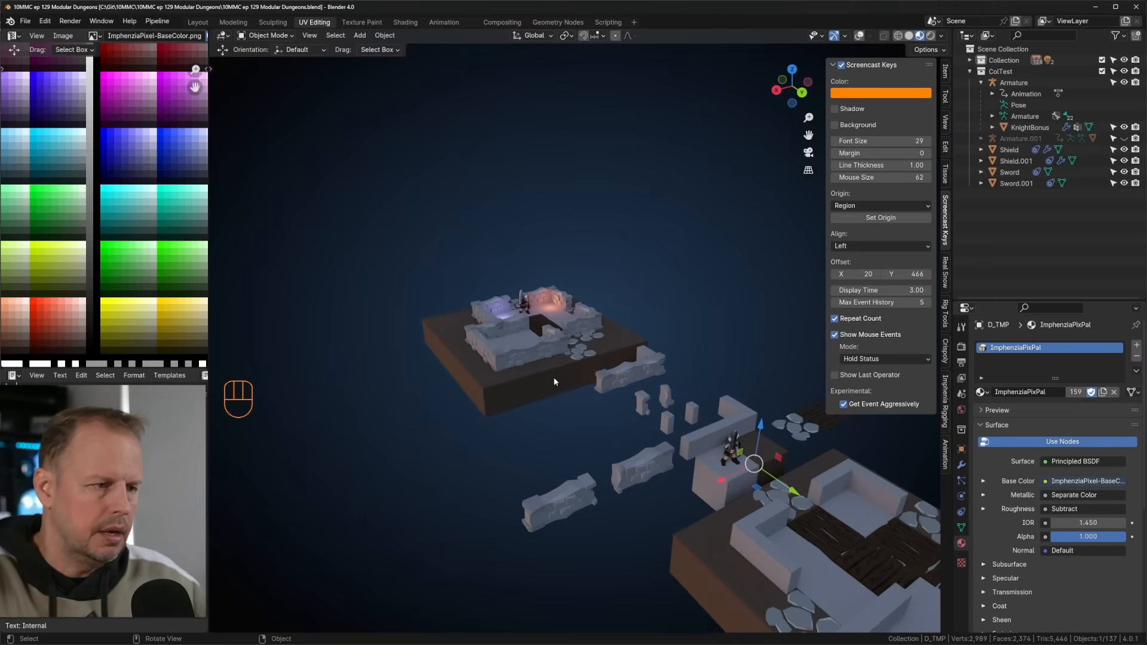
{"action": "left_click", "coordinate": [714, 430]}
{"action": "key", "text": "Tab"}
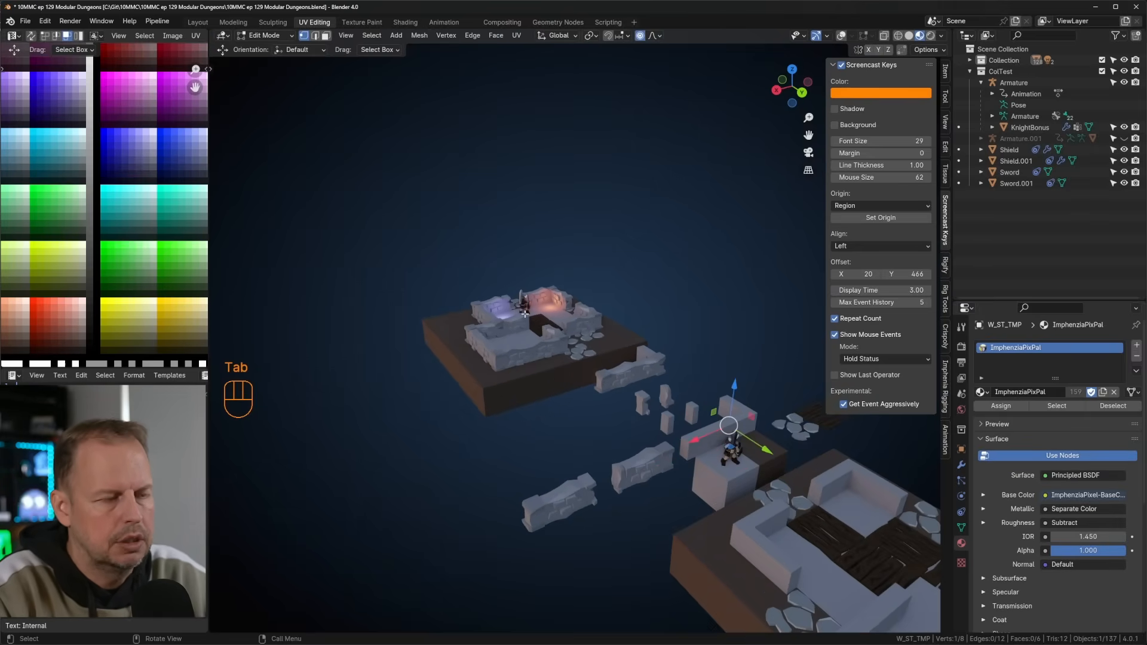
{"action": "middle_click_drag", "start_coordinate": [550, 328], "coordinate": [533, 335]}
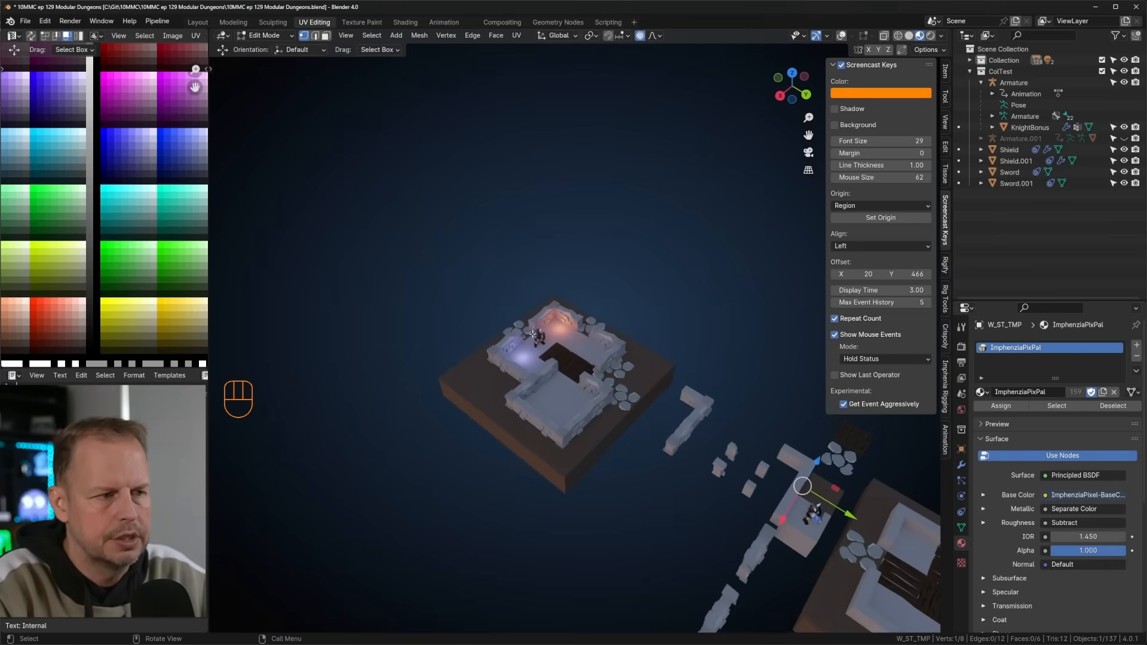
{"action": "key", "text": "Tab"}
Check the object names of the straight ruined wall pieces in the front and back rooms.
{"action": "left_click", "coordinate": [591, 413]}
{"action": "key", "text": "F2"}
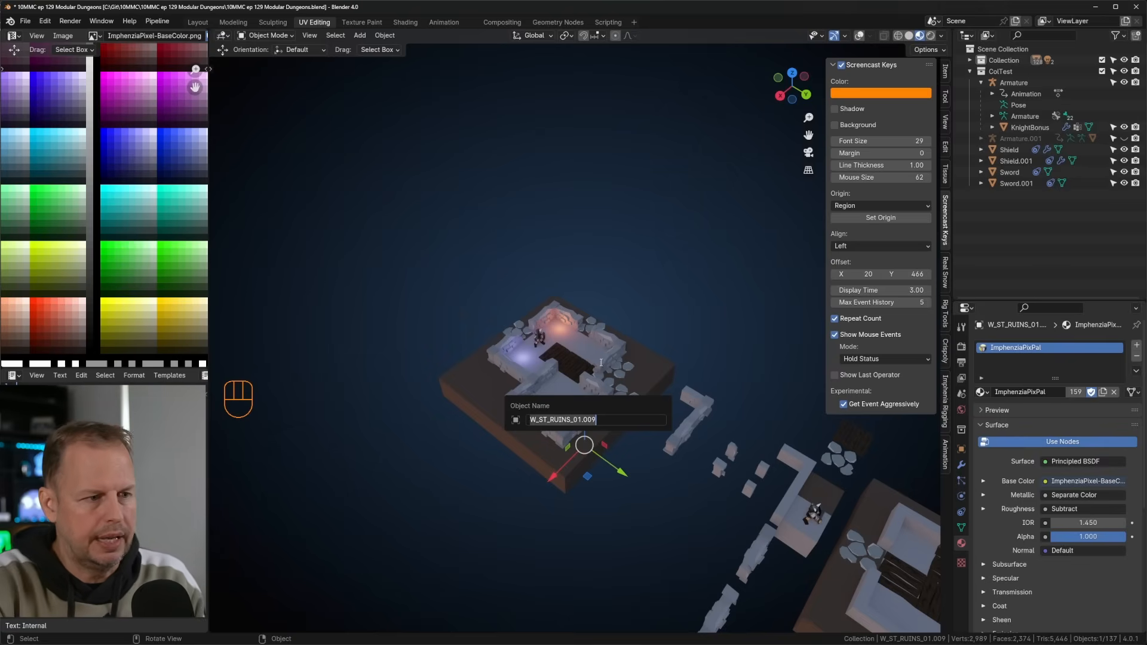
{"action": "left_click", "coordinate": [523, 351]}
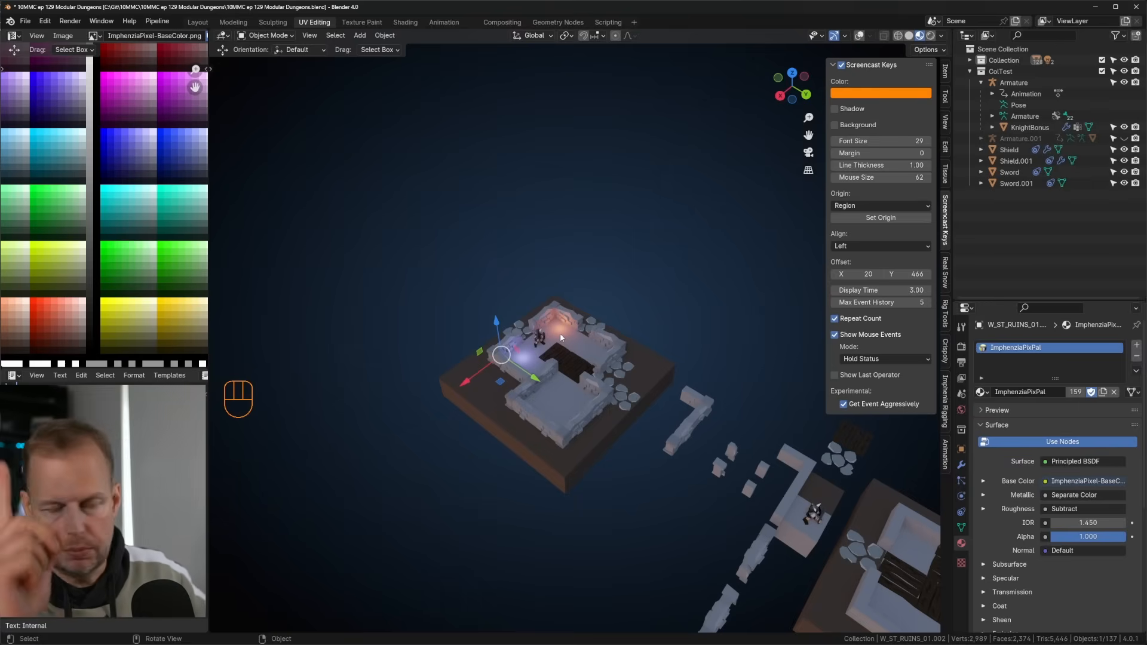
{"action": "scroll", "coordinate": [560, 332], "scroll_direction": "up", "scroll_amount": 5}
{"action": "key", "text": "Tab"}
{"action": "key", "text": "Tab"}
{"action": "key", "text": "Tab"}
{"action": "key", "text": "3"}
{"action": "key", "text": "Tab"}
{"action": "scroll", "coordinate": [515, 328], "scroll_direction": "down", "scroll_amount": 5}
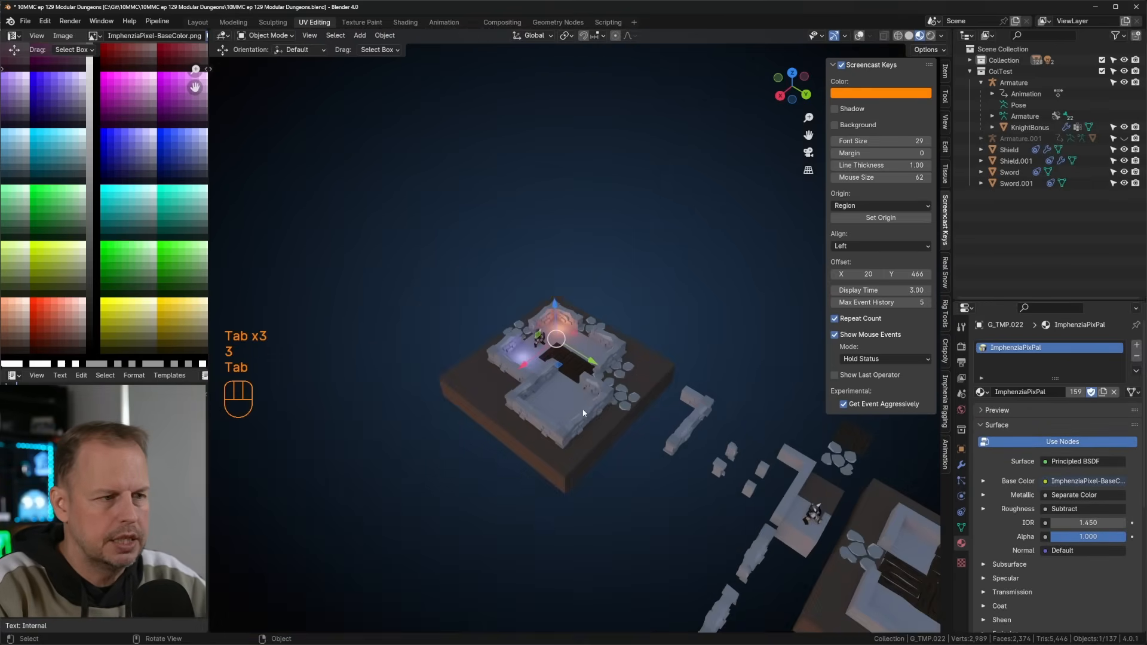
Show the overlays again, duplicate the top face of a template ground tile and move it -25.96 m on Y into the ruins' back corner.
{"action": "left_click", "coordinate": [860, 36]}
{"action": "scroll", "coordinate": [682, 335], "scroll_direction": "down", "scroll_amount": 3}
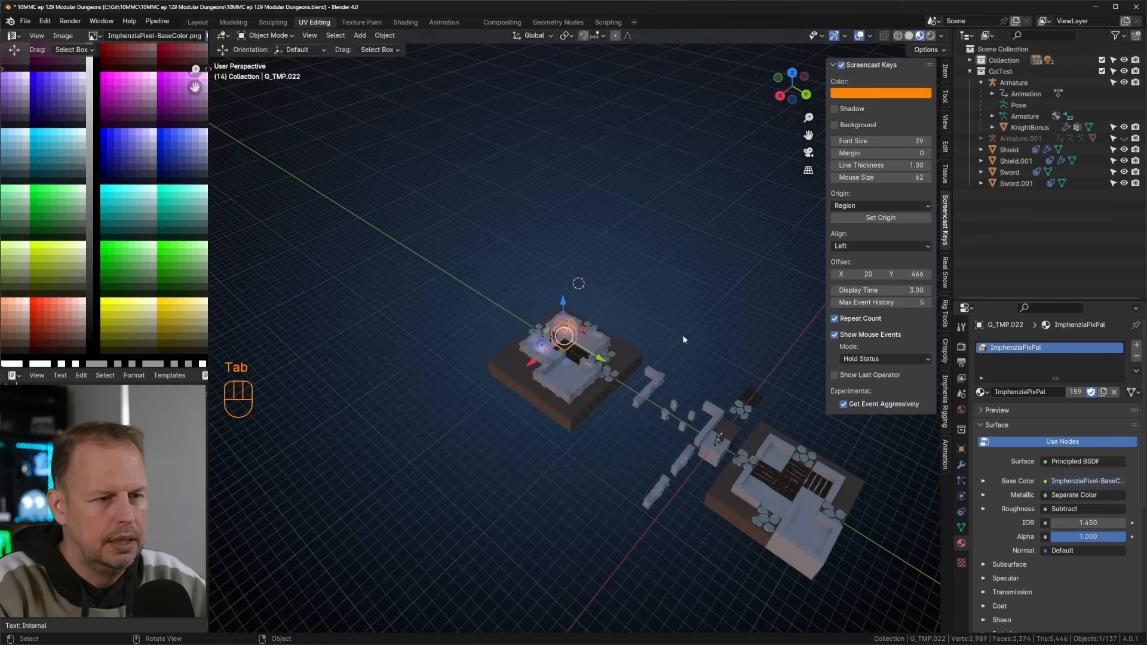
{"action": "key", "text": "Tab"}
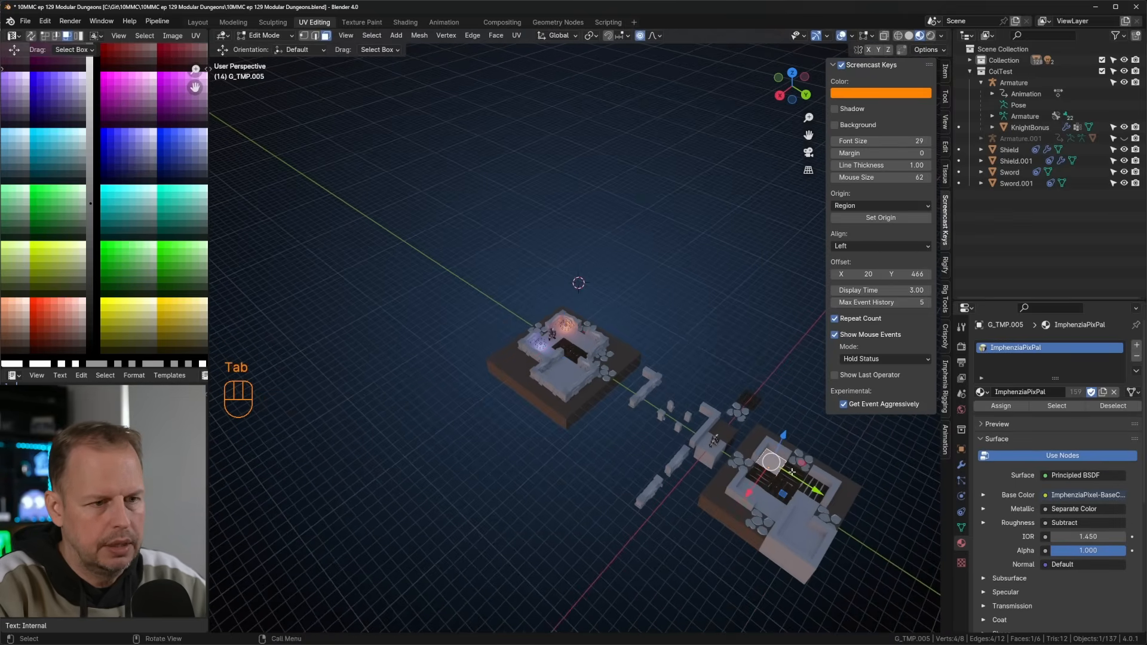
{"action": "key", "text": "shift+d"}
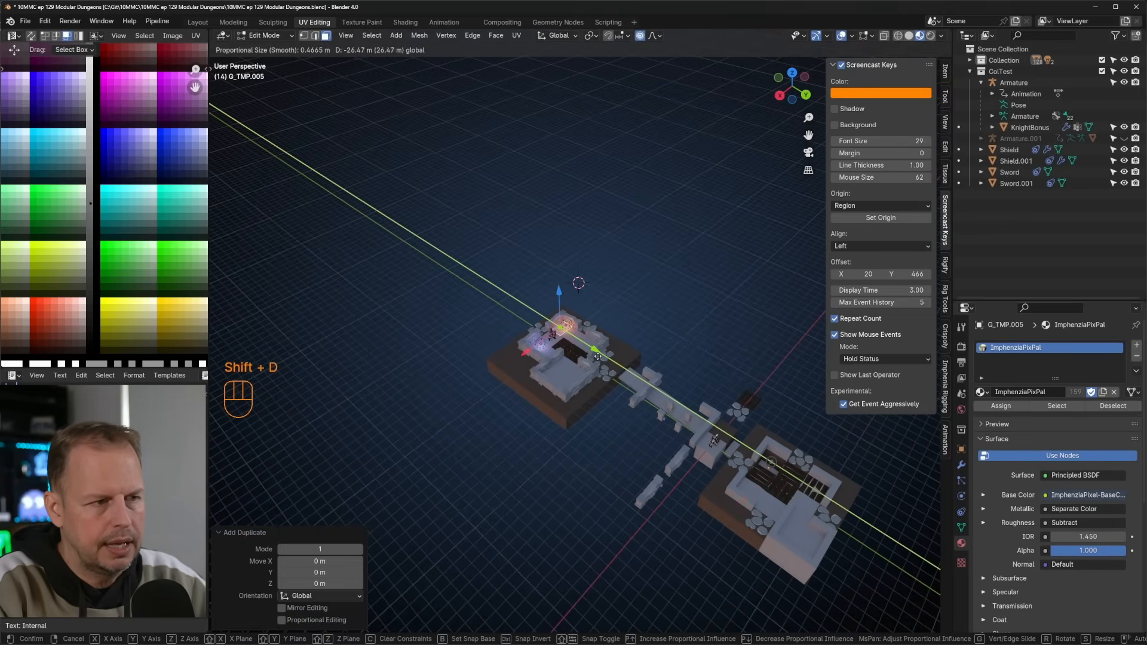
{"action": "left_click", "coordinate": [600, 360]}
{"action": "key", "text": "KP_Decimal"}
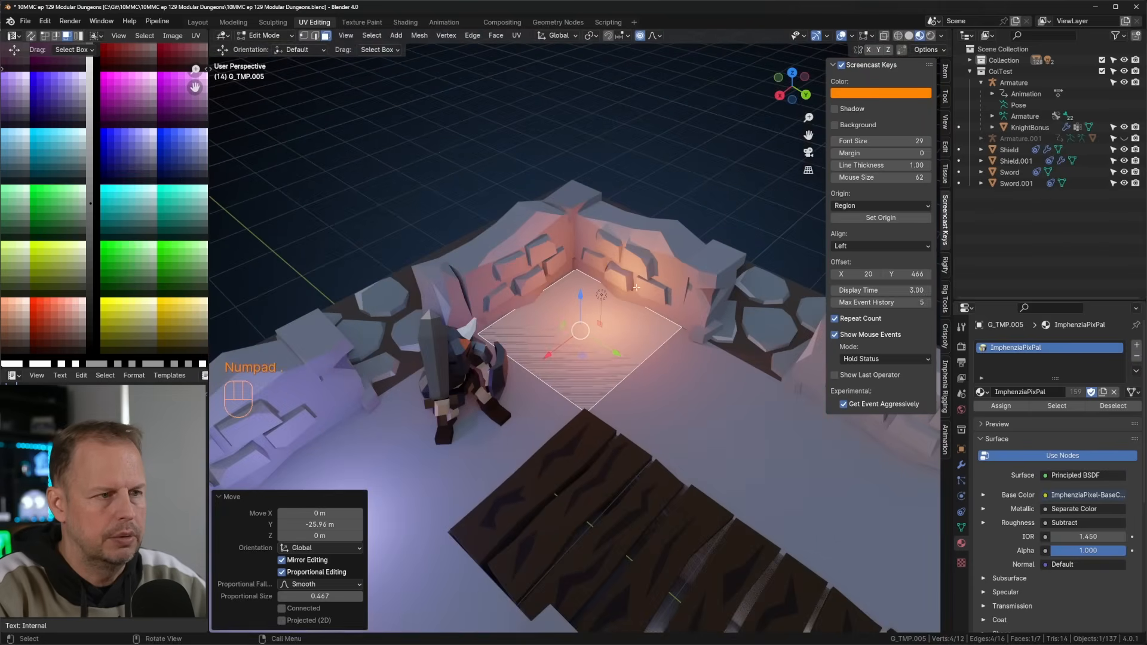
Scale the duplicated face to 0.535 and separate it into its own object.
{"action": "key", "text": "s"}
{"action": "left_click", "coordinate": [588, 302]}
{"action": "key", "text": "p"}
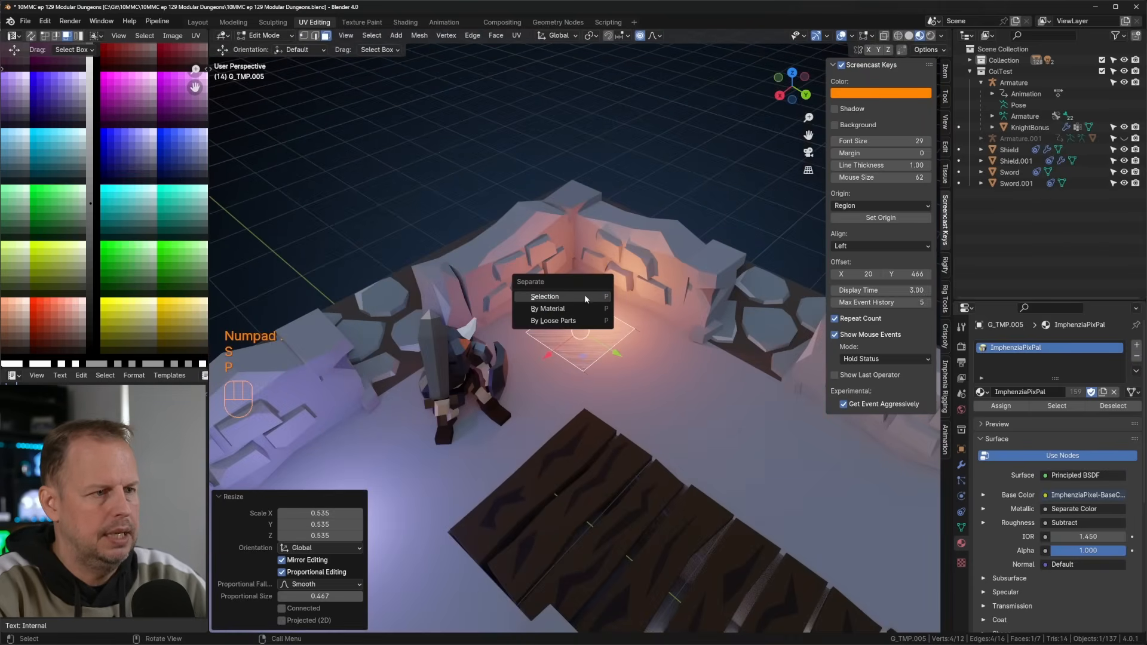
{"action": "left_click", "coordinate": [574, 297]}
{"action": "key", "text": "Tab"}
Finish separating the scaled face and rename the new object D_Shelf.
{"action": "left_click", "coordinate": [591, 345]}
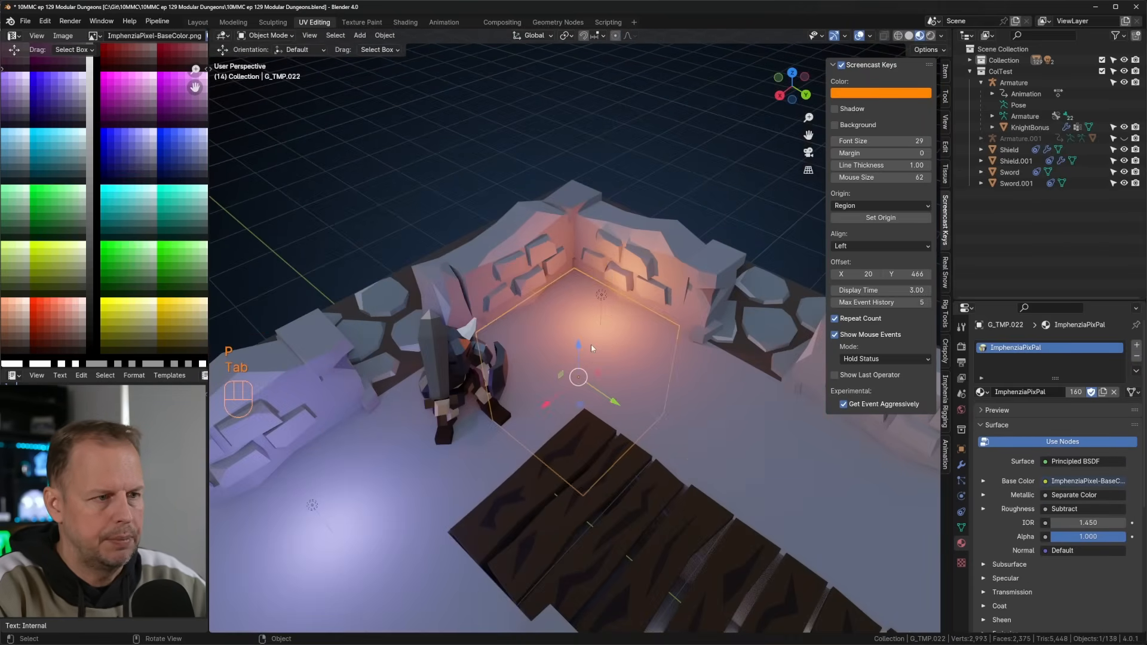
{"action": "key", "text": "F2"}
{"action": "type", "text": "D"}
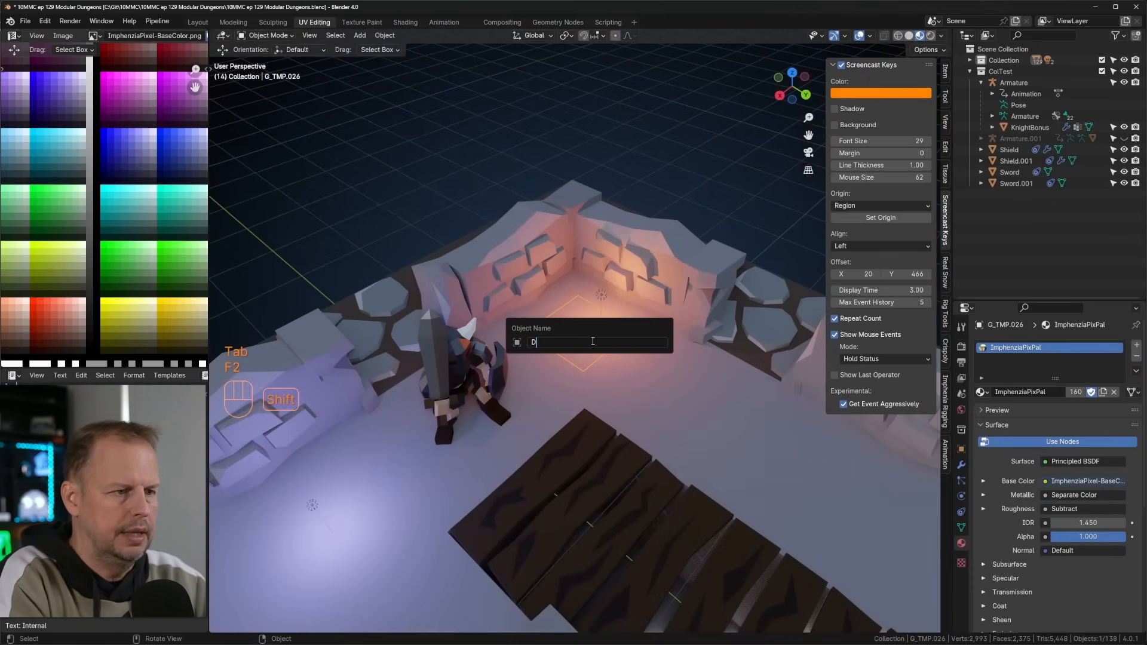
{"action": "type", "text": "_Shelf"}
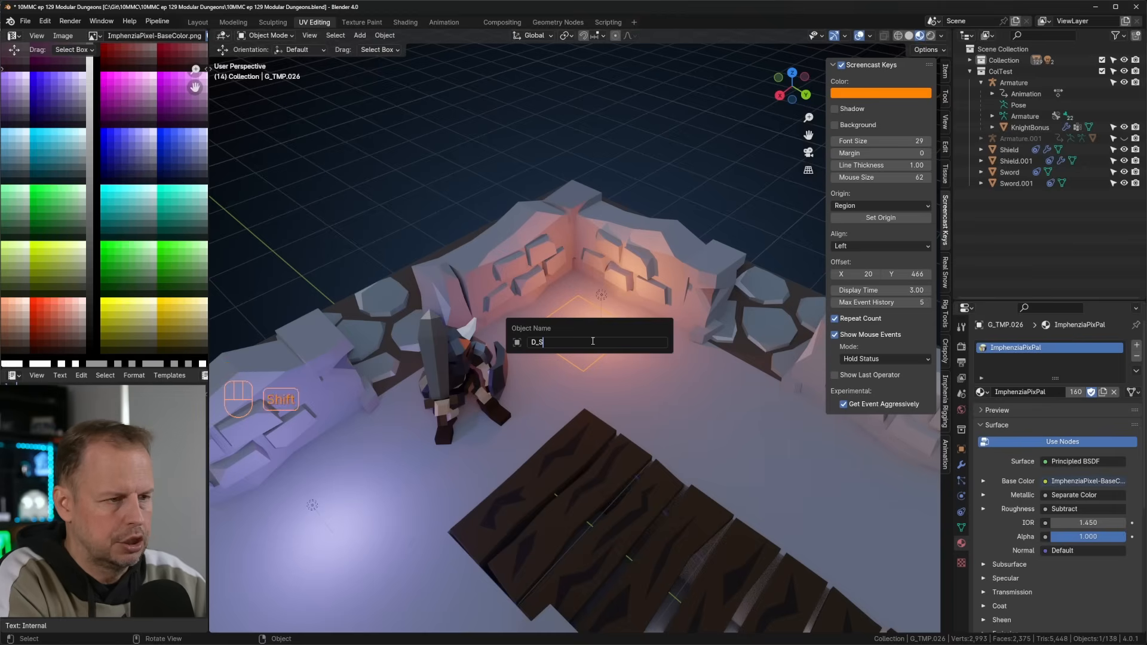
{"action": "key", "text": "Return"}
{"action": "key", "text": "Tab"}
{"action": "key", "text": "Tab"}
{"action": "key", "text": "Tab"}
{"action": "key", "text": "Tab"}
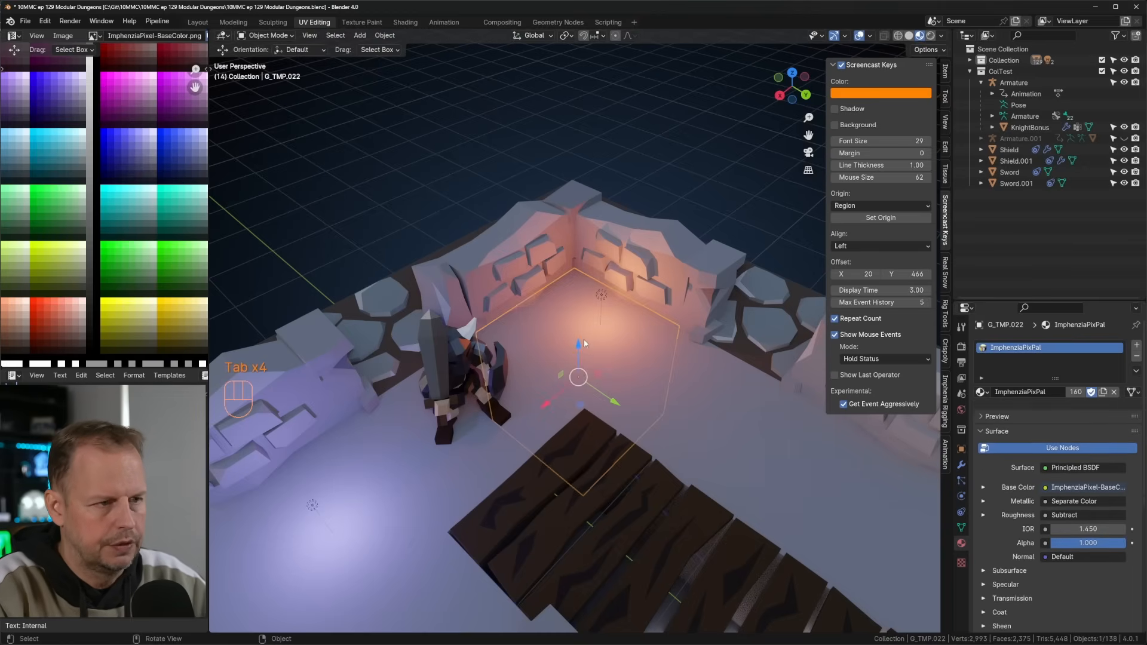
{"action": "key", "text": "alt+z"}
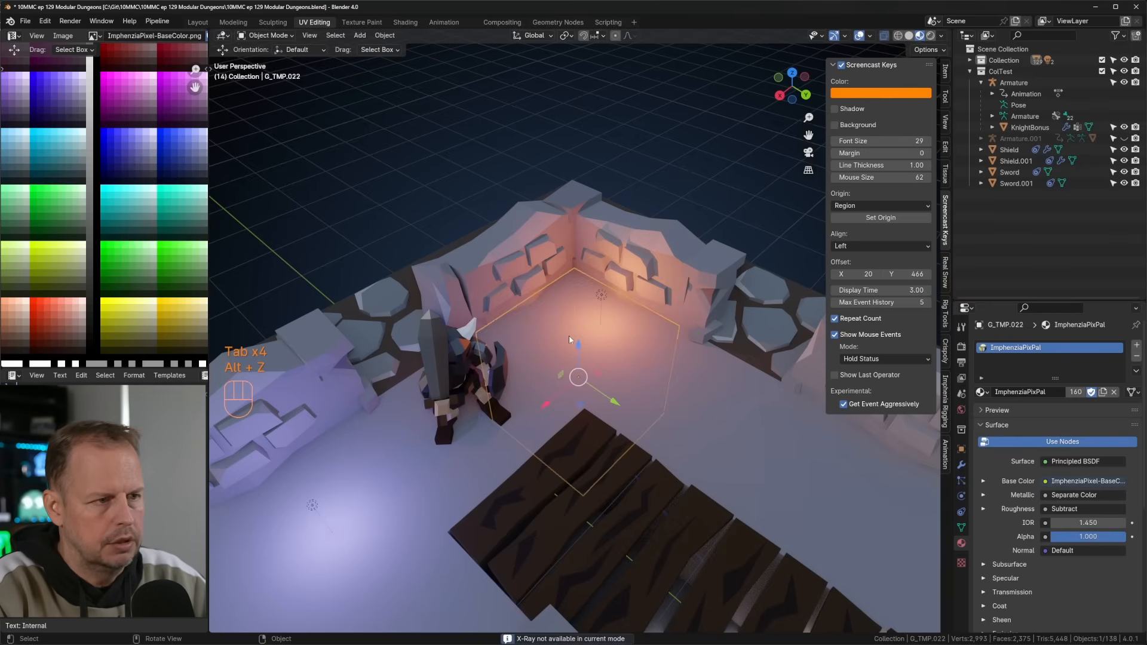
{"action": "key", "text": "Tab"}
{"action": "key", "text": "Tab"}
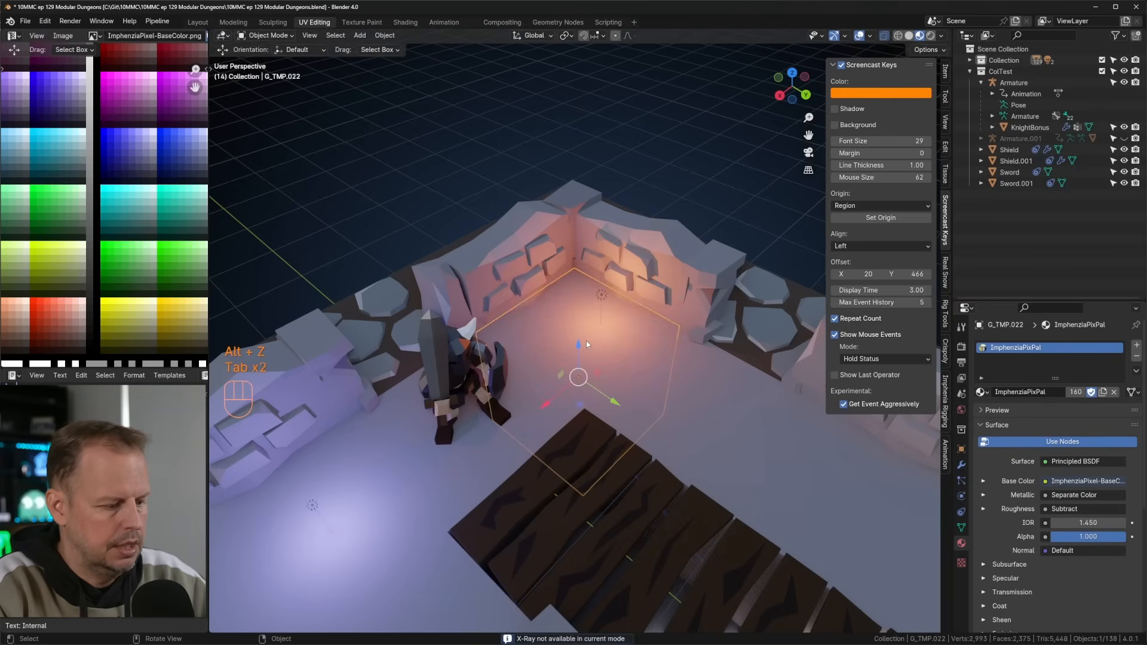
{"action": "left_click", "coordinate": [584, 410]}
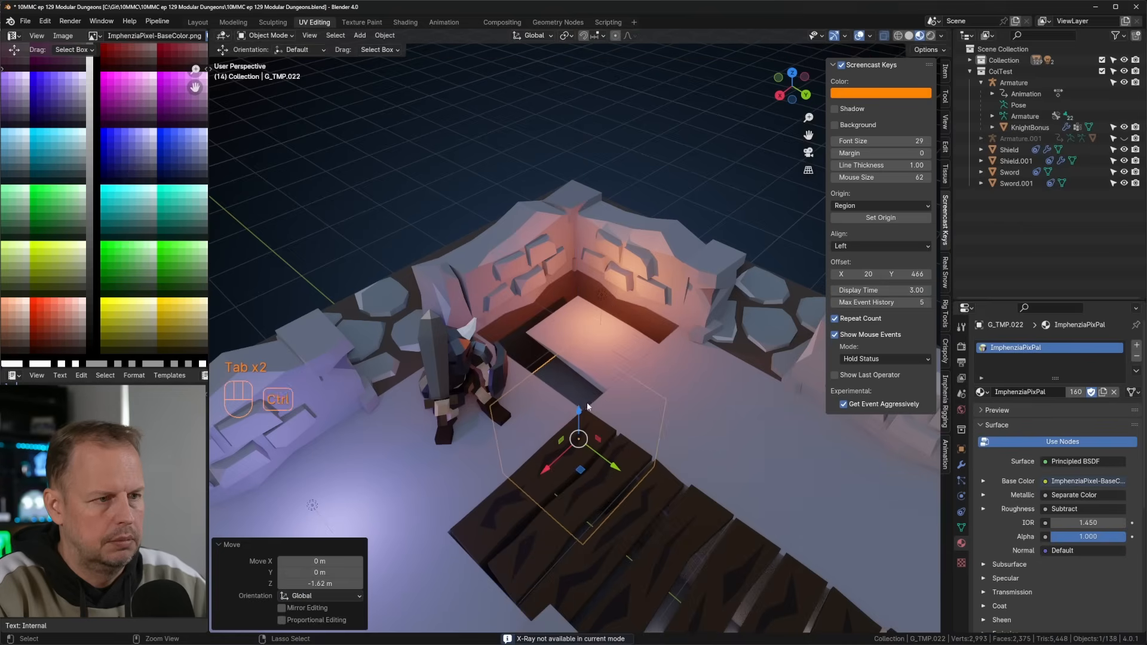
{"action": "key", "text": "ctrl+z"}
{"action": "key", "text": "ctrl+z"}
{"action": "key", "text": "ctrl+z"}
{"action": "key", "text": "ctrl+z"}
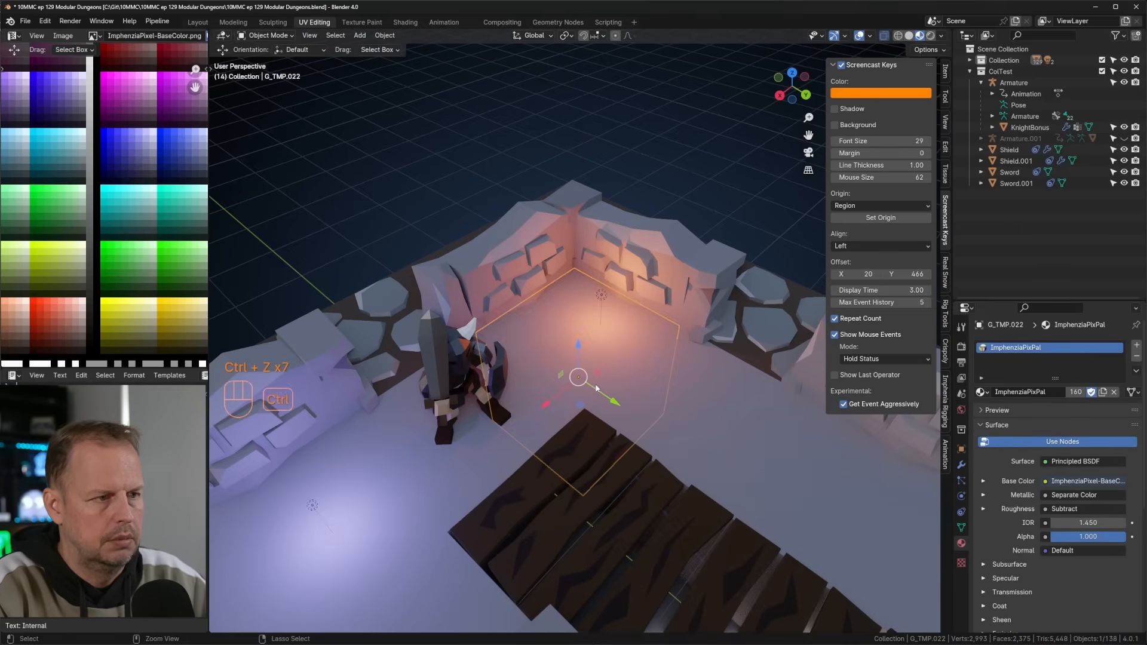
{"action": "key", "text": "ctrl+z"}
{"action": "key", "text": "ctrl+z"}
{"action": "key", "text": "ctrl+z"}
{"action": "key", "text": "ctrl+z"}
{"action": "key", "text": "ctrl+z"}
{"action": "key", "text": "ctrl+z"}
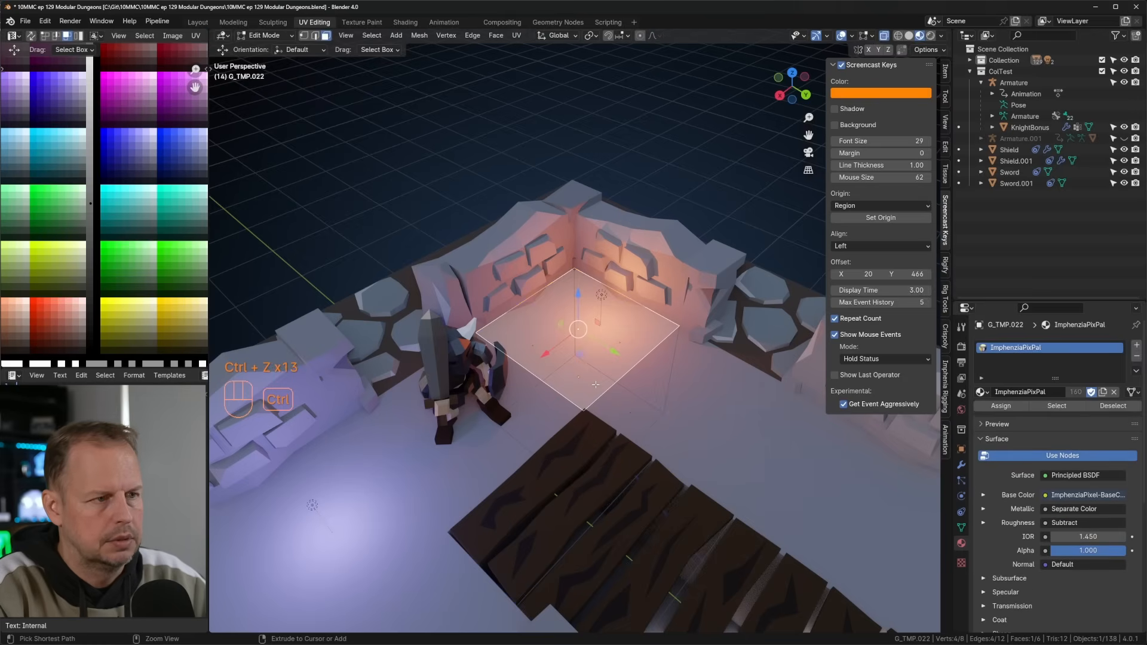
Reshape the D_Shelf face into a narrow rectangle against the back wall and extrude it upward about 0.94 m.
{"action": "key", "text": "Tab"}
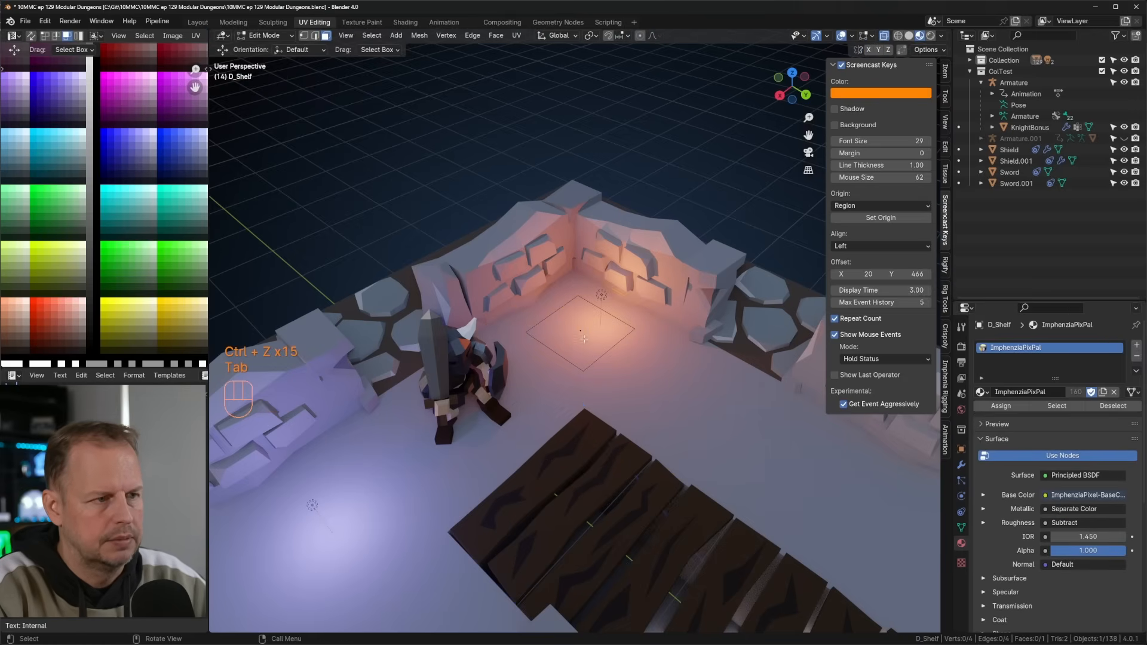
{"action": "left_click_drag", "start_coordinate": [616, 355], "coordinate": [594, 345]}
{"action": "left_click", "coordinate": [582, 340]}
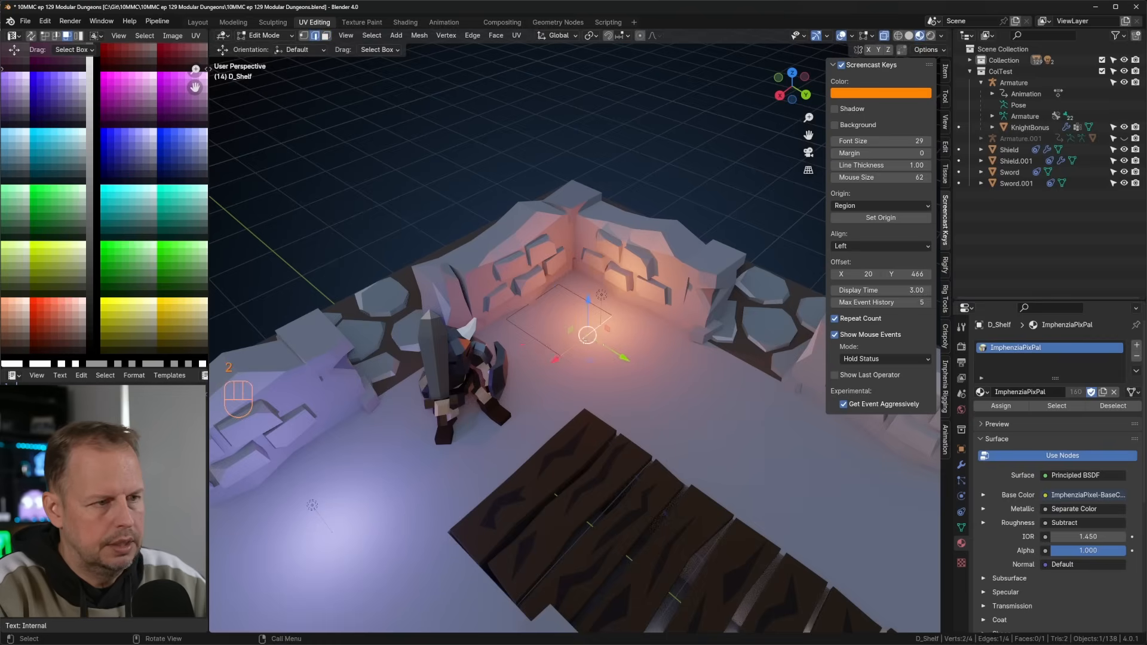
{"action": "left_click", "coordinate": [553, 315]}
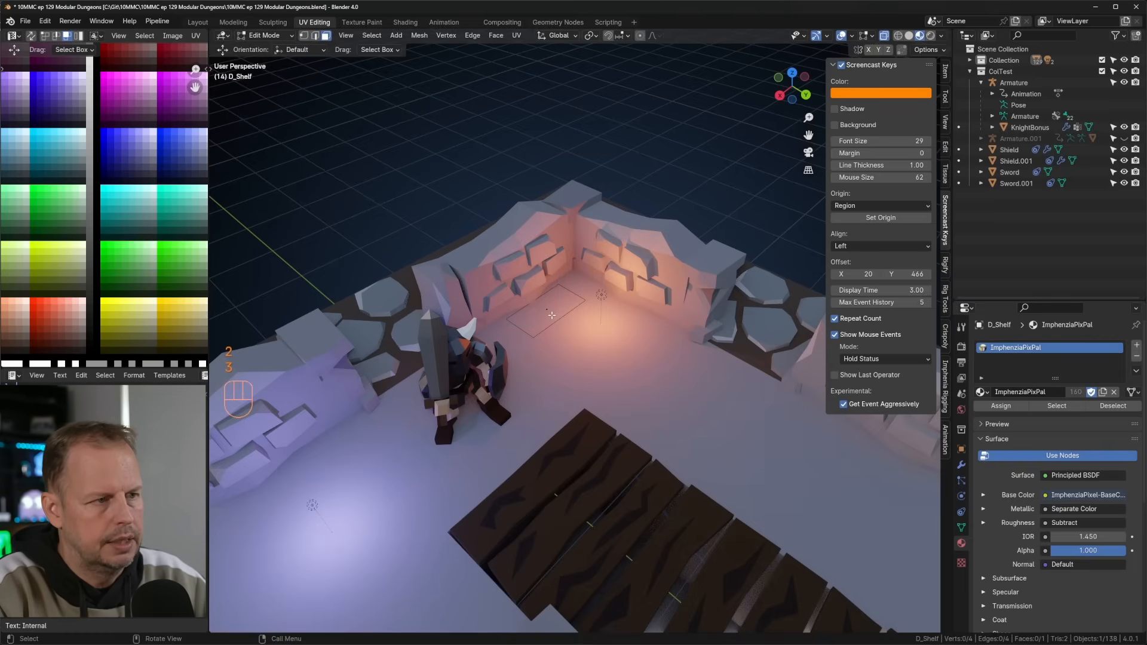
{"action": "key", "text": "e"}
{"action": "left_click", "coordinate": [576, 265]}
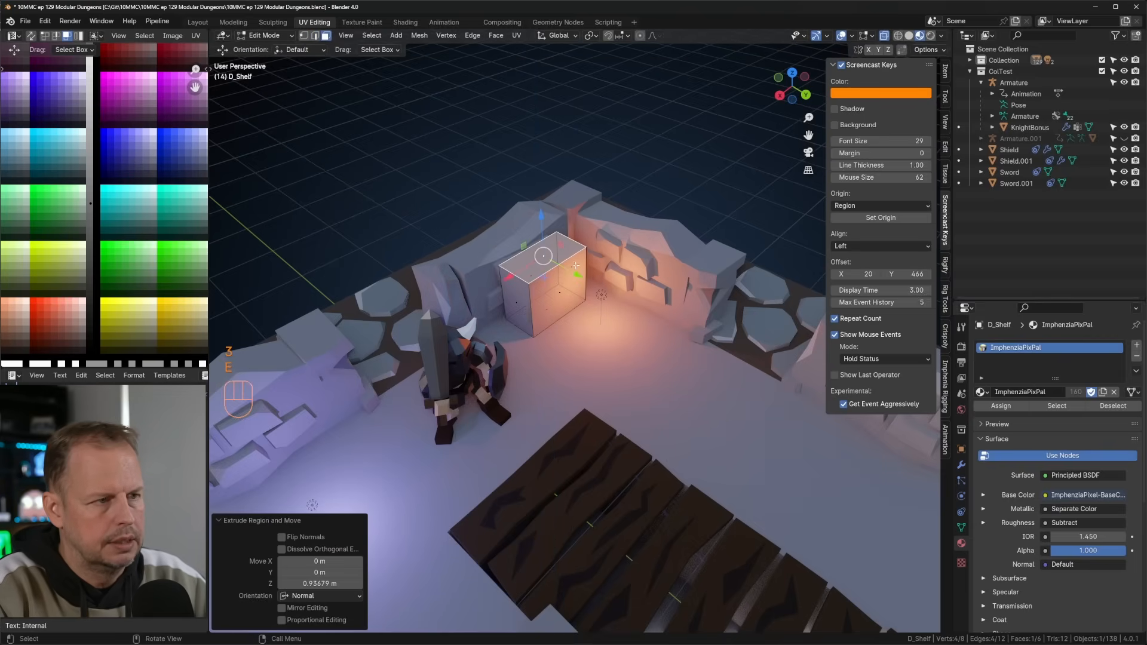
Inset the box's front face about 0.048 m and extrude it inward about 0.43 m to hollow out the shelf.
{"action": "left_click", "coordinate": [564, 292]}
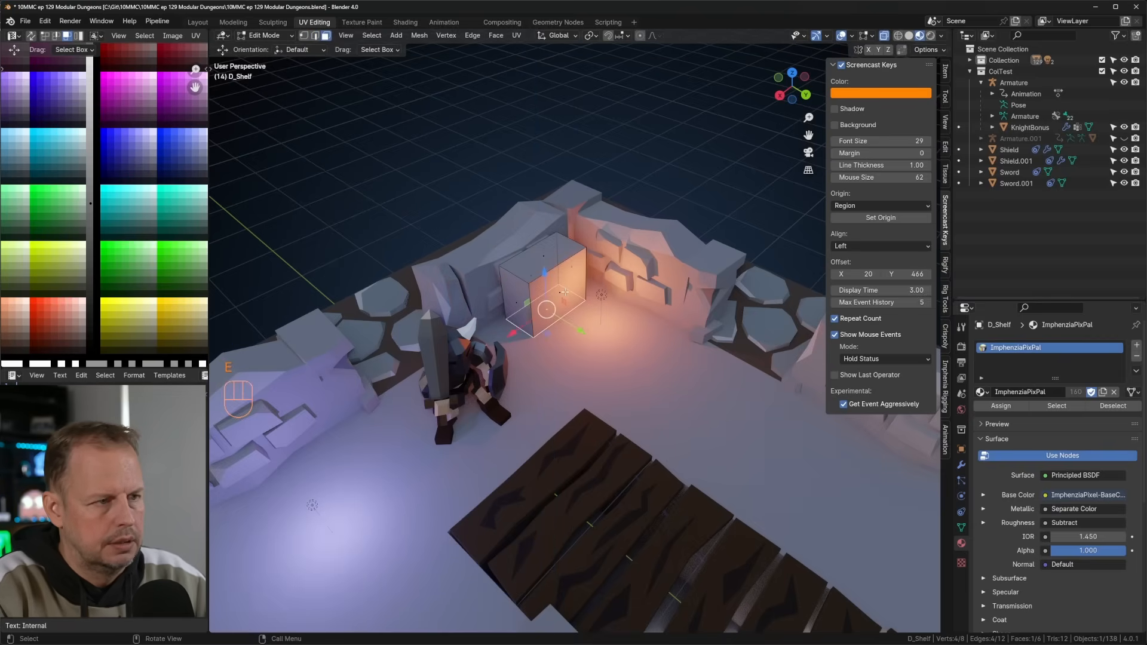
{"action": "key", "text": "i"}
{"action": "left_click", "coordinate": [604, 293]}
{"action": "key", "text": "e"}
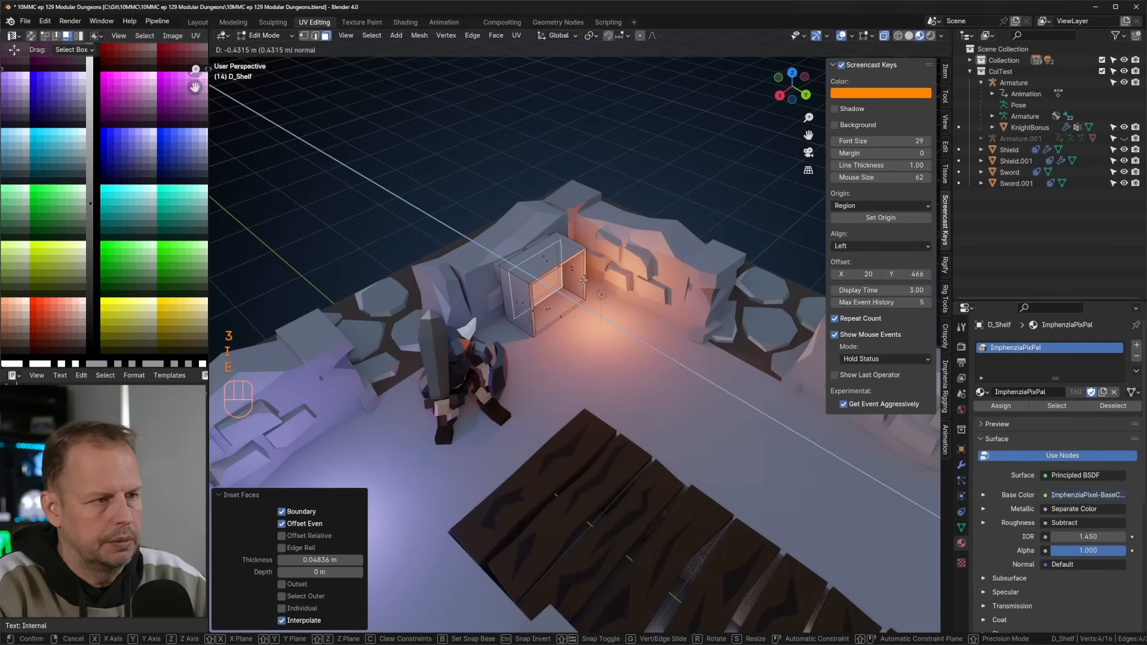
{"action": "left_click", "coordinate": [583, 280]}
Duplicate the shelf's inner bottom face, raise it about 0.28 m, shift it -0.07 m on Y and extrude it into a middle board.
{"action": "left_click", "coordinate": [571, 309]}
{"action": "key", "text": "shift+d"}
{"action": "right_click", "coordinate": [581, 311]}
{"action": "left_click_drag", "start_coordinate": [550, 274], "coordinate": [555, 269]}
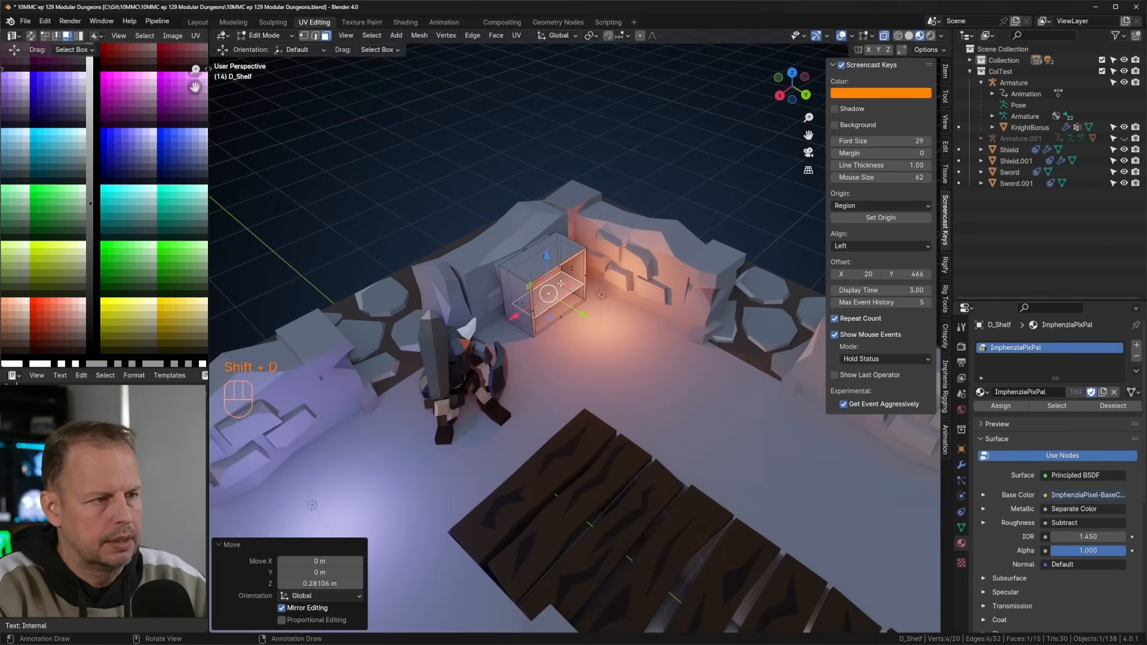
{"action": "left_click_drag", "start_coordinate": [583, 313], "coordinate": [576, 312]}
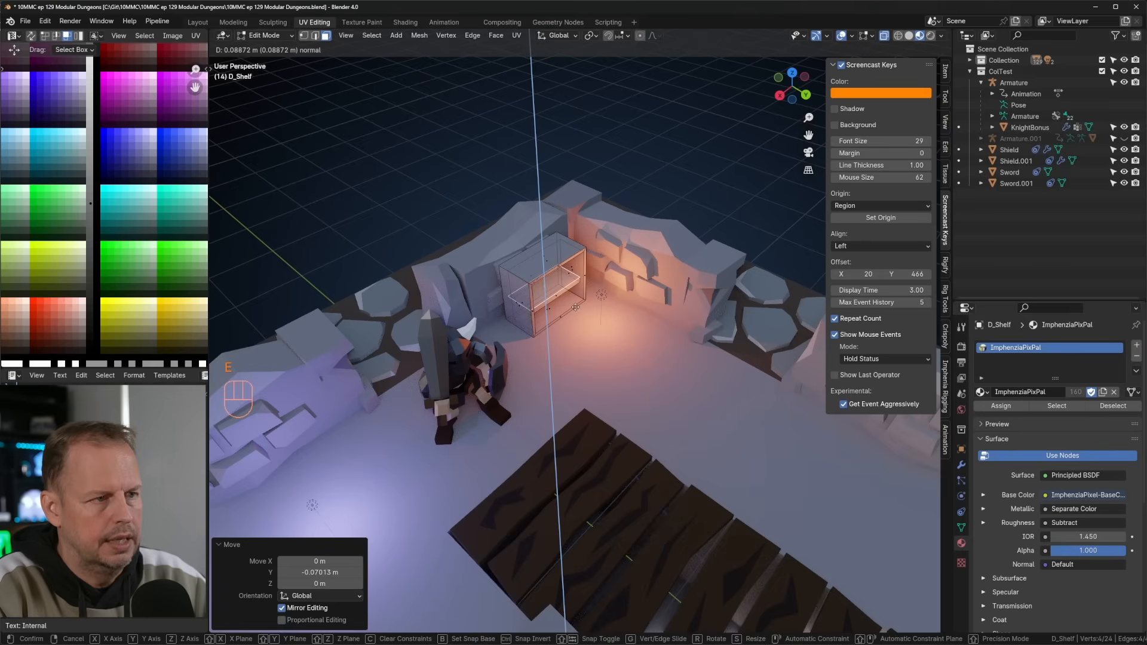
{"action": "left_click", "coordinate": [576, 308]}
Select the entire shelf mesh and move its UVs onto the palette's wood gradient.
{"action": "key", "text": "l"}
{"action": "key", "text": "l"}
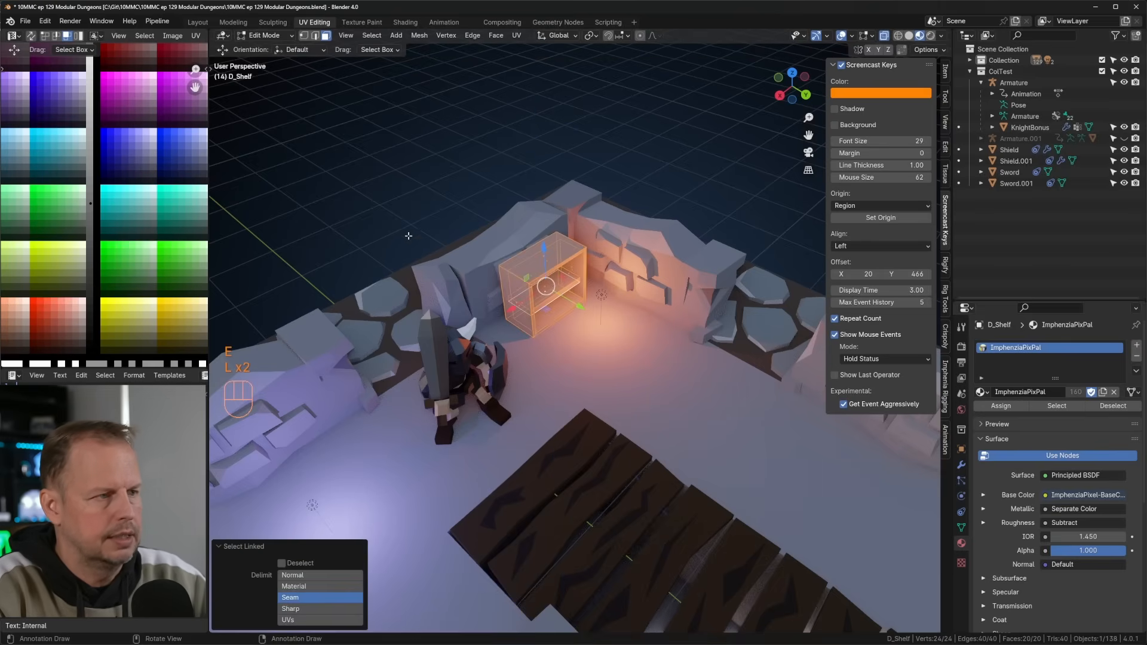
{"action": "key", "text": "a"}
{"action": "key", "text": "g"}
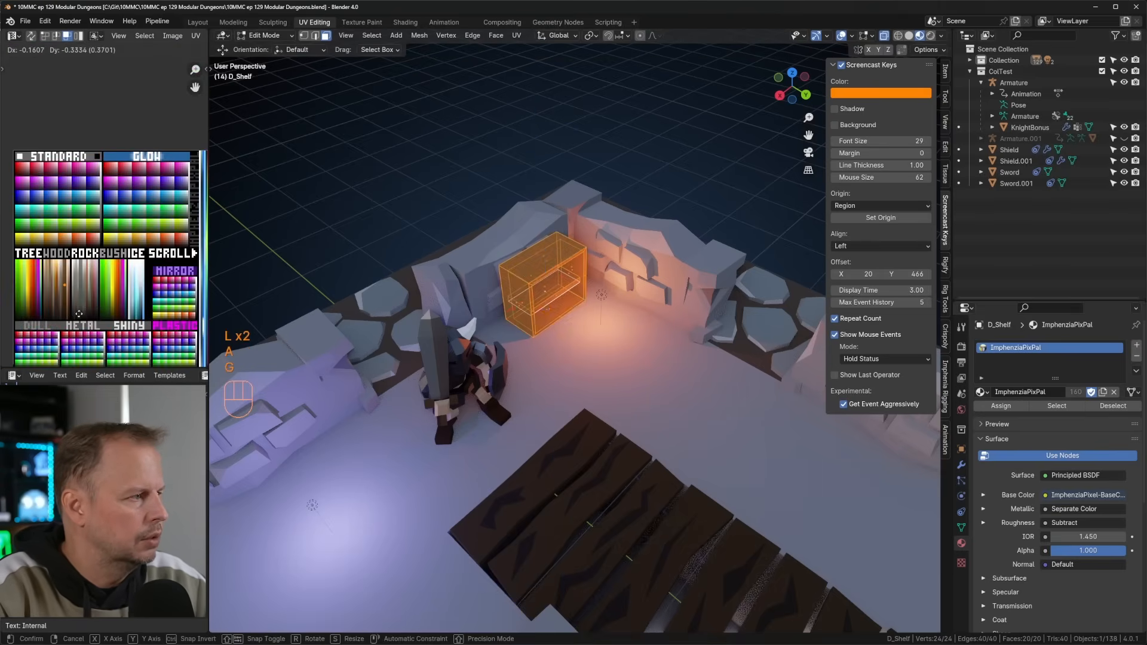
{"action": "scroll", "coordinate": [585, 269], "scroll_direction": "up", "scroll_amount": 3}
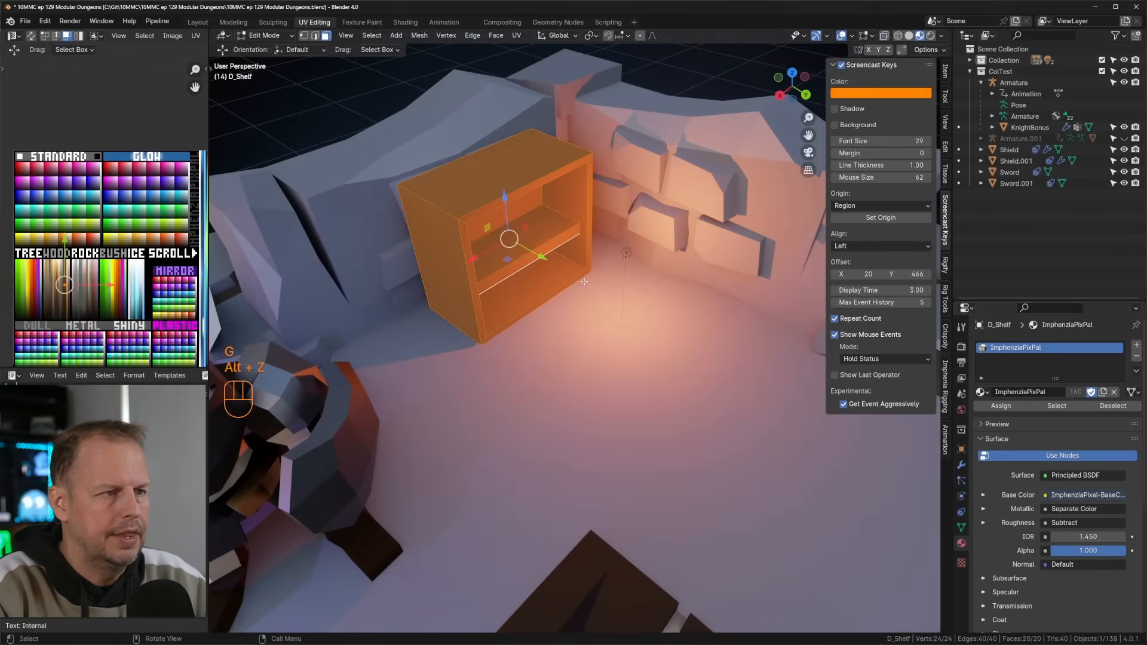
Examine the coloured shelf's size and placement in the lit room.
{"action": "scroll", "coordinate": [582, 282], "scroll_direction": "down", "scroll_amount": 5}
{"action": "key", "text": "Tab"}
{"action": "middle_click_drag", "start_coordinate": [658, 163], "coordinate": [669, 307]}
{"action": "scroll", "coordinate": [583, 263], "scroll_direction": "up", "scroll_amount": 6}
{"action": "key", "text": "Tab"}
{"action": "key", "text": "2"}
{"action": "key", "text": "Tab"}
{"action": "scroll", "coordinate": [602, 296], "scroll_direction": "down", "scroll_amount": 6}
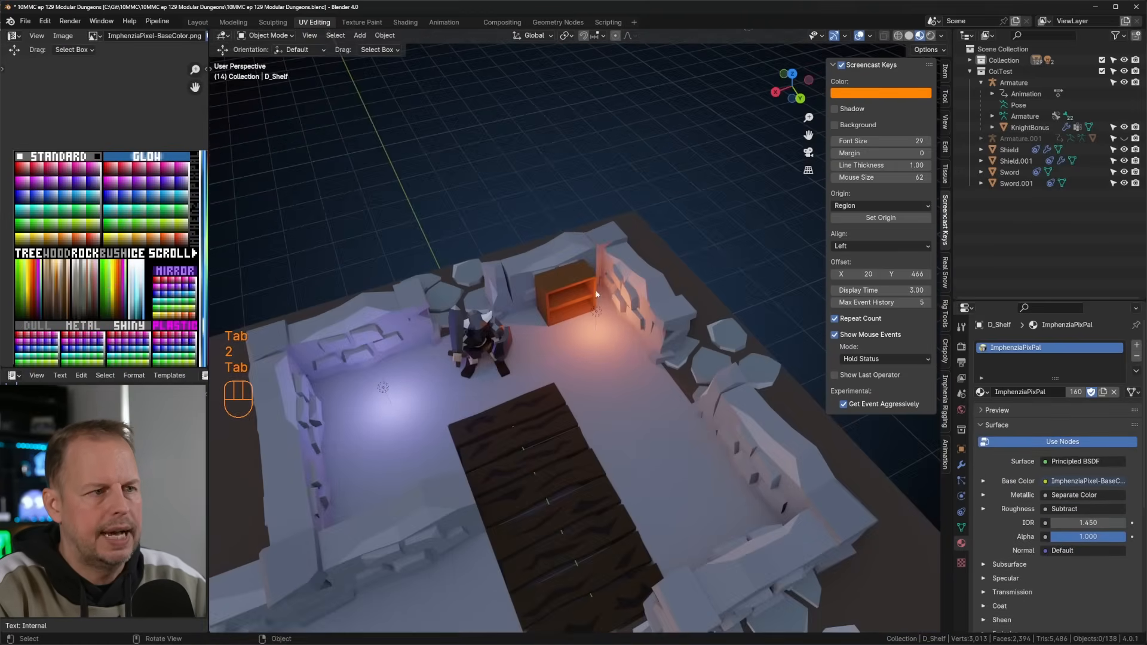
Shift the short front edge at the wall-side end of the middle board and scale it to 0.706 for an uneven look.
{"action": "scroll", "coordinate": [603, 296], "scroll_direction": "up", "scroll_amount": 5}
{"action": "scroll", "coordinate": [559, 259], "scroll_direction": "down", "scroll_amount": 2}
{"action": "middle_click_drag", "start_coordinate": [558, 259], "coordinate": [491, 242]}
{"action": "scroll", "coordinate": [543, 226], "scroll_direction": "up", "scroll_amount": 2}
{"action": "key", "text": "Tab"}
{"action": "key", "text": "2"}
{"action": "key", "text": "2"}
{"action": "key", "text": "g"}
{"action": "left_click", "coordinate": [567, 255]}
{"action": "key", "text": "s"}
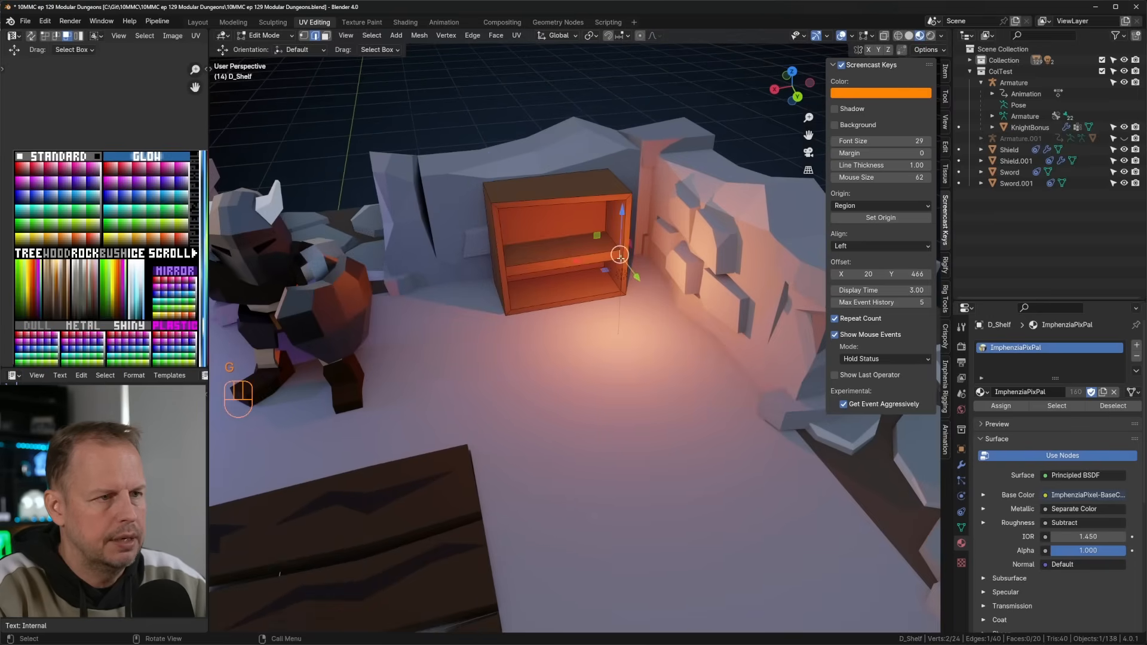
{"action": "left_click", "coordinate": [637, 256]}
{"action": "key", "text": "g"}
{"action": "left_click", "coordinate": [638, 255]}
{"action": "key", "text": "s"}
{"action": "left_click", "coordinate": [540, 275]}
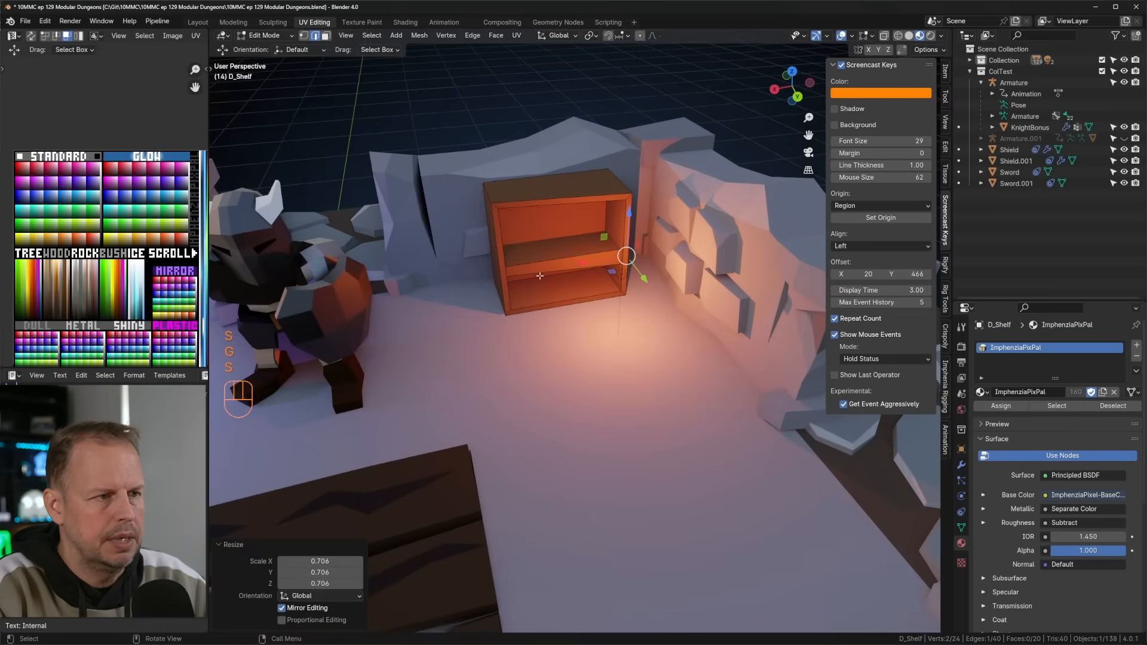
Skew the shelf frame by moving its lower front edge about 0.04 m and nudging an upper front edge near the wall.
{"action": "key", "text": "g"}
{"action": "left_click", "coordinate": [504, 299]}
{"action": "key", "text": "g"}
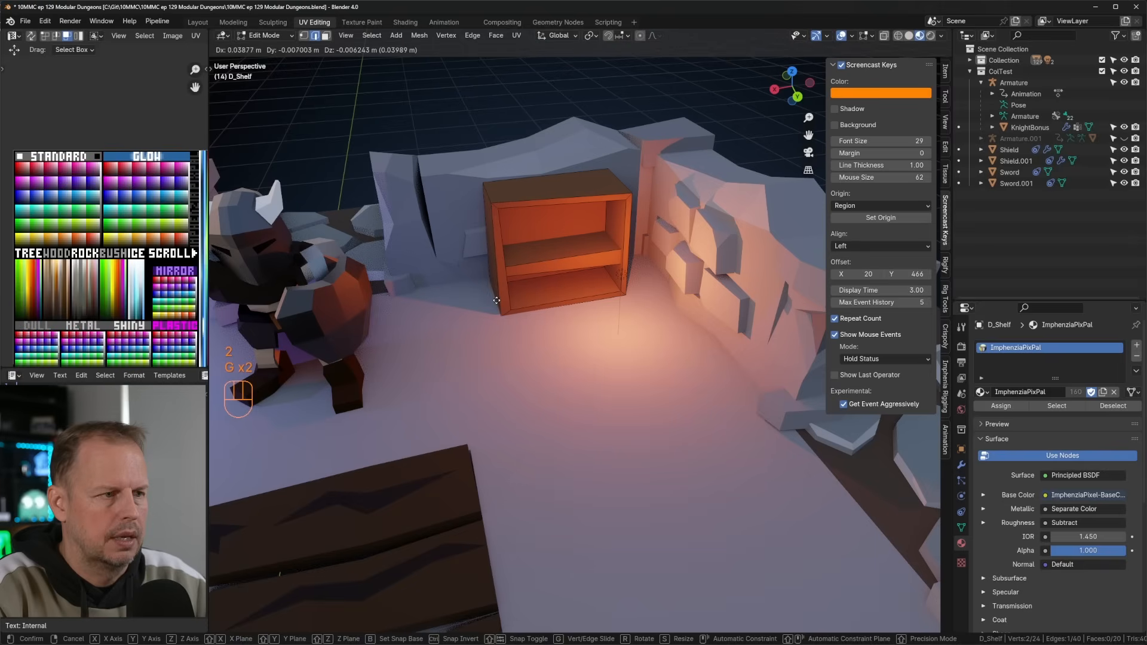
{"action": "left_click", "coordinate": [497, 300]}
{"action": "middle_click_drag", "start_coordinate": [494, 307], "coordinate": [523, 275]}
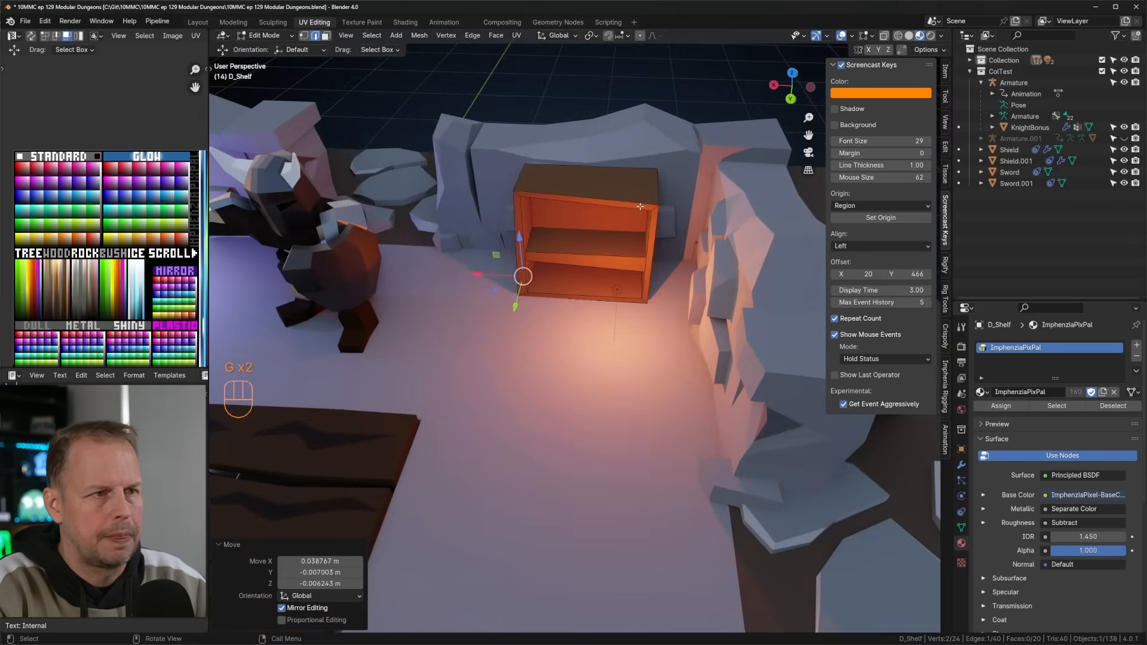
{"action": "middle_click_drag", "start_coordinate": [651, 193], "coordinate": [687, 172]}
{"action": "key", "text": "g"}
{"action": "left_click", "coordinate": [661, 184]}
{"action": "key", "text": "Tab"}
{"action": "scroll", "coordinate": [651, 197], "scroll_direction": "down", "scroll_amount": 4}
Add two unslid loop cuts to the shelf frame.
{"action": "left_click", "coordinate": [645, 203]}
{"action": "middle_click_drag", "start_coordinate": [599, 247], "coordinate": [526, 192]}
{"action": "scroll", "coordinate": [559, 278], "scroll_direction": "up", "scroll_amount": 3}
{"action": "key", "text": "Tab"}
{"action": "key", "text": "ctrl+r"}
{"action": "left_click", "coordinate": [550, 260]}
{"action": "right_click", "coordinate": [550, 261]}
{"action": "scroll", "coordinate": [570, 239], "scroll_direction": "up", "scroll_amount": 4}
{"action": "left_click", "coordinate": [523, 207]}
{"action": "right_click", "coordinate": [523, 207]}
Turn on proportional editing and bend the shelf's top front by moving its new edges and a vertex into a sagging shape.
{"action": "left_click", "coordinate": [518, 210]}
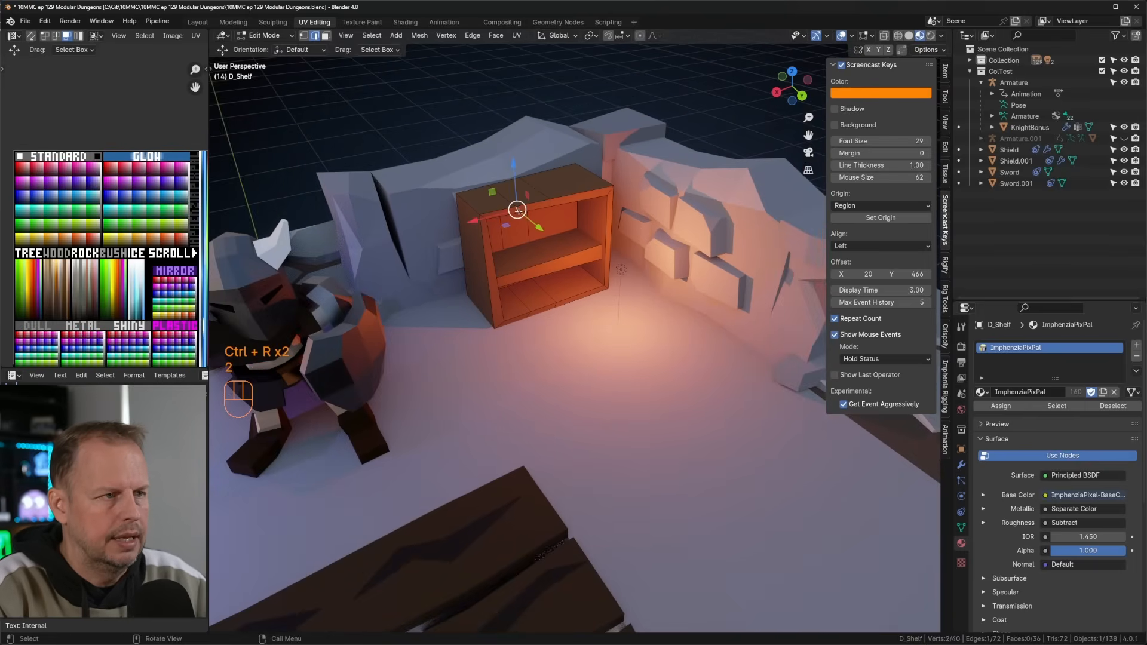
{"action": "key", "text": "g"}
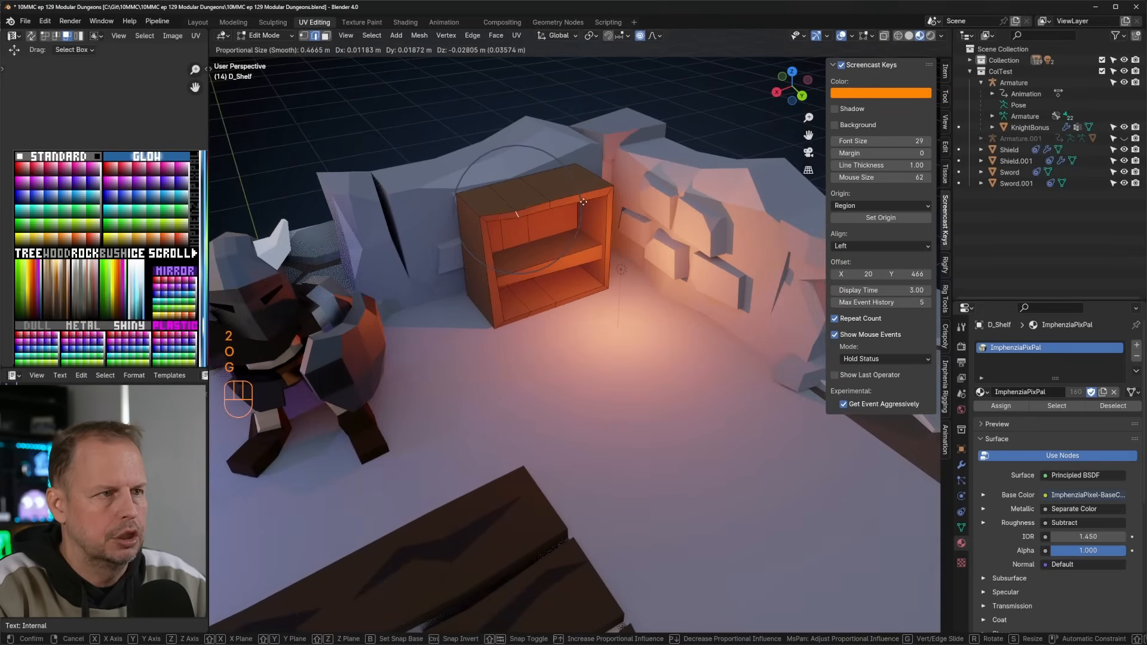
{"action": "left_click", "coordinate": [584, 206]}
{"action": "left_click", "coordinate": [549, 207]}
{"action": "key", "text": "g"}
{"action": "left_click", "coordinate": [565, 202]}
{"action": "key", "text": "1"}
{"action": "left_click", "coordinate": [567, 202]}
{"action": "key", "text": "g"}
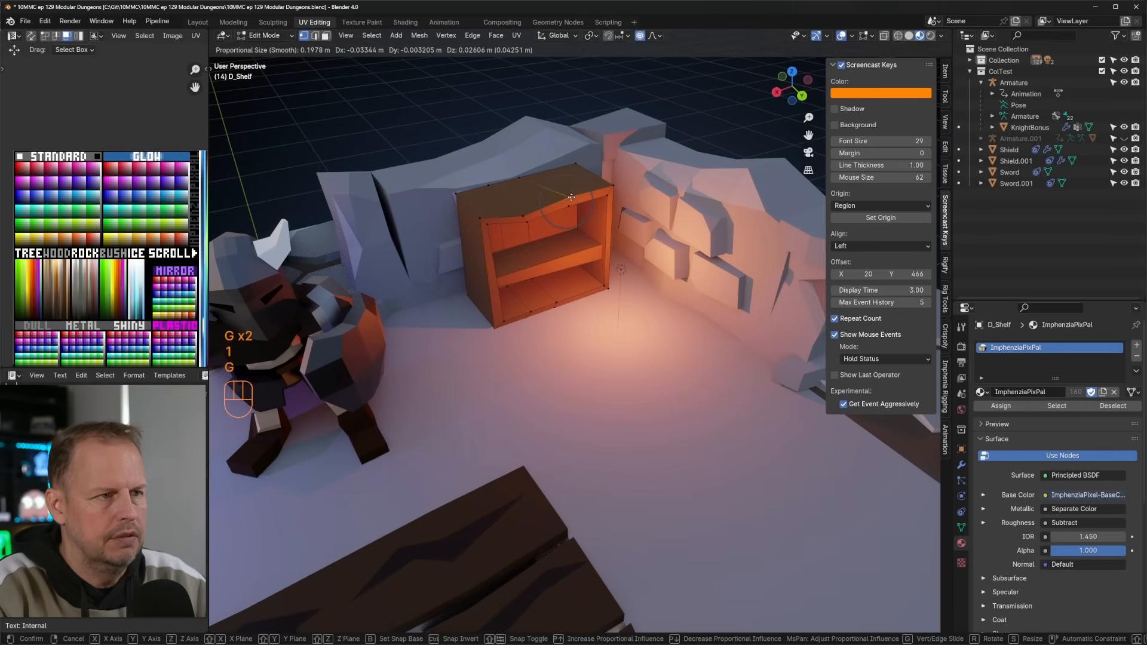
{"action": "left_click", "coordinate": [569, 195]}
Add a loop cut with factor -0.150 across the middle board and pull its front down with proportional editing so it sags.
{"action": "left_click", "coordinate": [596, 245]}
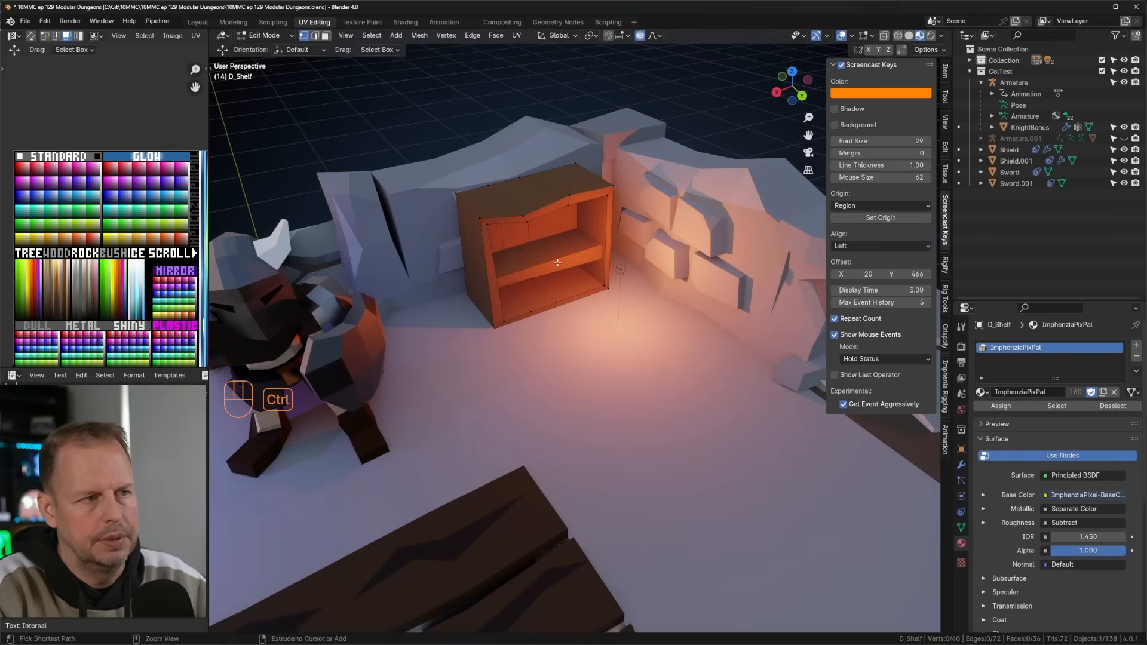
{"action": "left_click_drag", "start_coordinate": [557, 262], "coordinate": [546, 251]}
{"action": "key", "text": "g"}
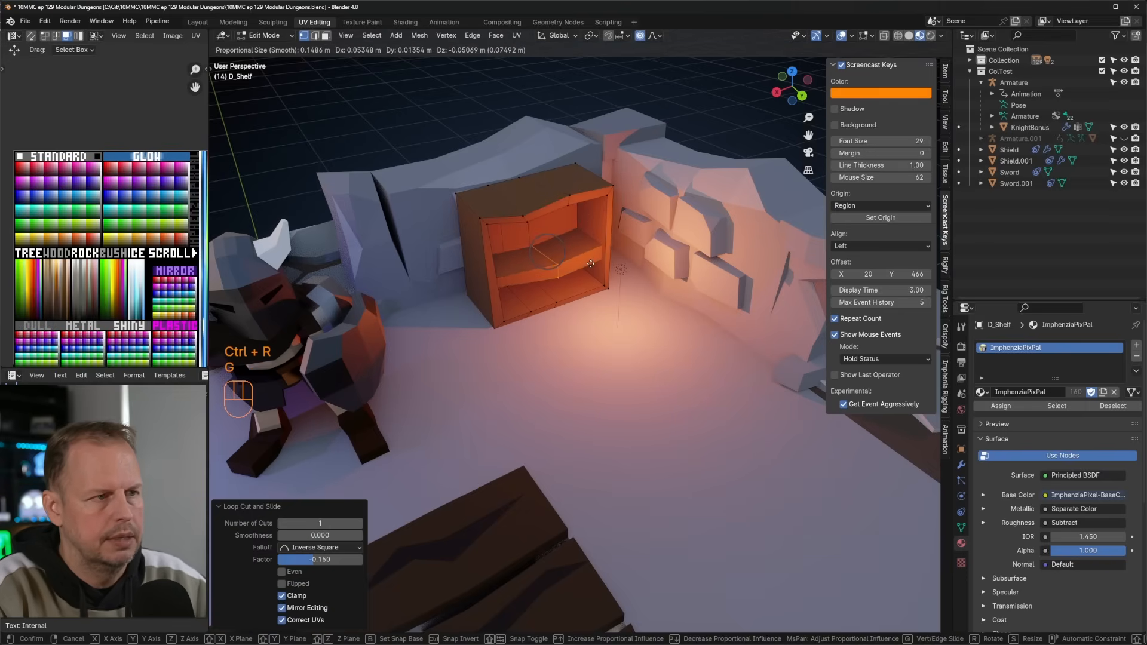
{"action": "left_click", "coordinate": [591, 263]}
{"action": "scroll", "coordinate": [589, 263], "scroll_direction": "down", "scroll_amount": 3}
{"action": "key", "text": "Tab"}
Select the three back panel faces inside the shelf and move their UVs to another shade of the wood strip.
{"action": "middle_click_drag", "start_coordinate": [565, 248], "coordinate": [523, 237]}
{"action": "scroll", "coordinate": [562, 238], "scroll_direction": "up", "scroll_amount": 2}
{"action": "key", "text": "Tab"}
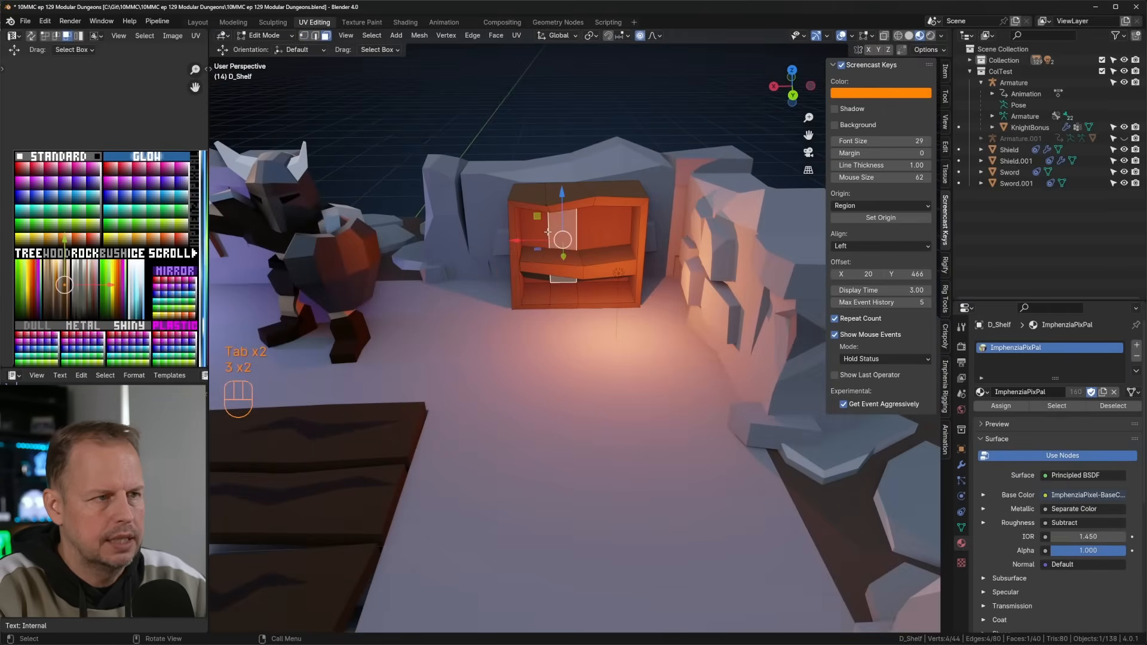
{"action": "scroll", "coordinate": [126, 251], "scroll_direction": "up", "scroll_amount": 6}
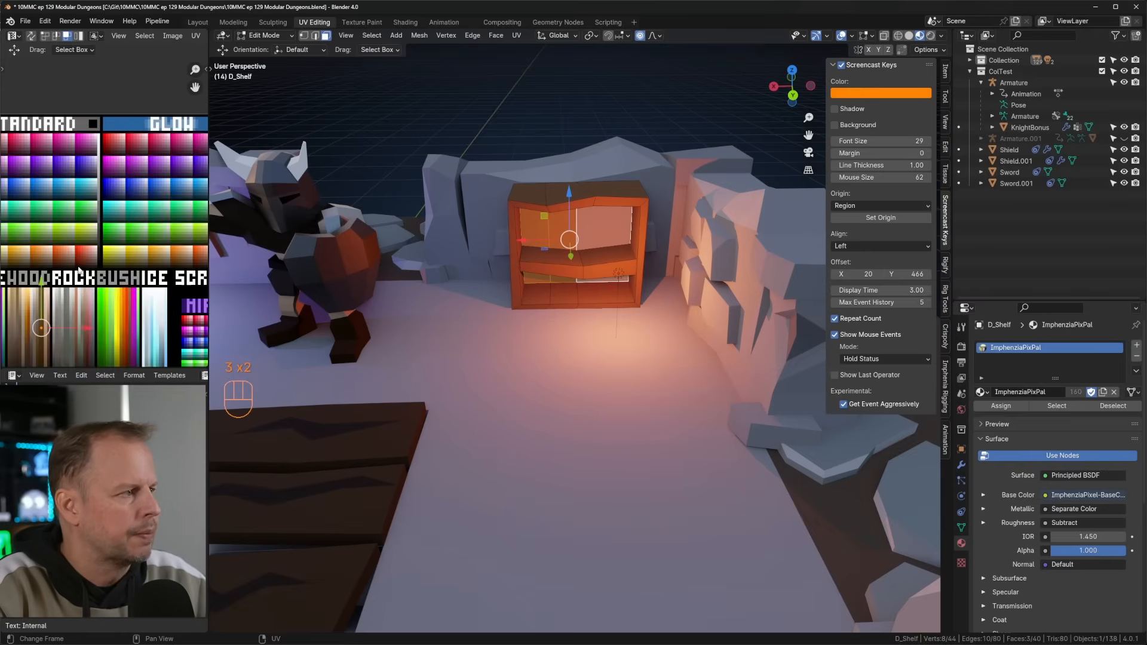
{"action": "key", "text": "a"}
{"action": "key", "text": "g"}
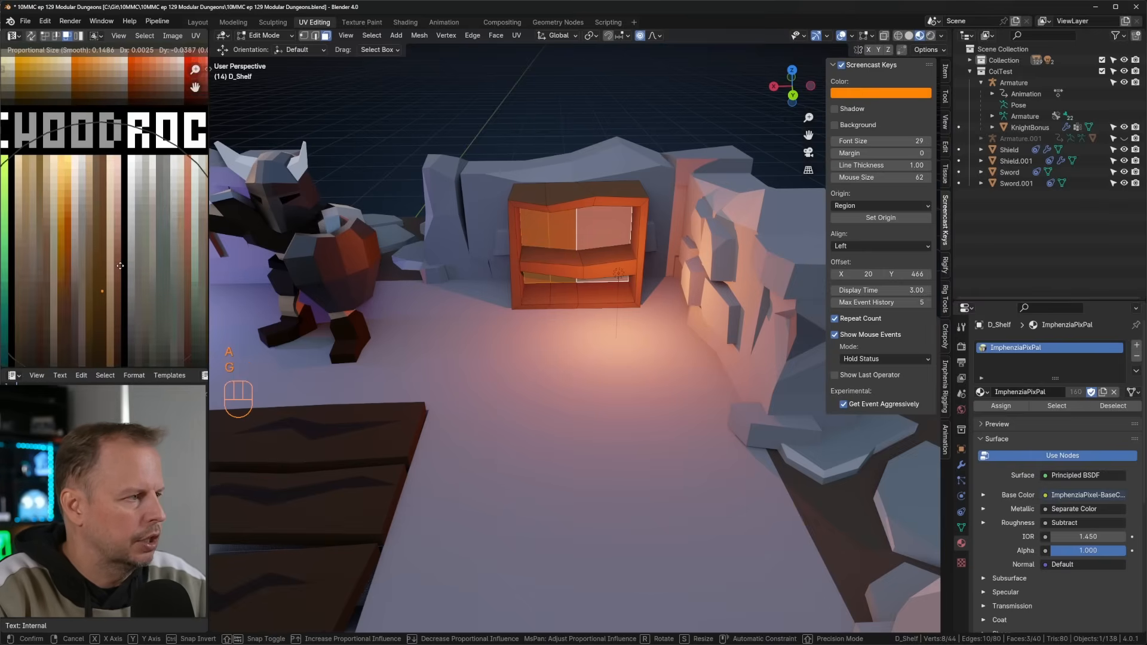
{"action": "key", "text": "Tab"}
{"action": "key", "text": "Tab"}
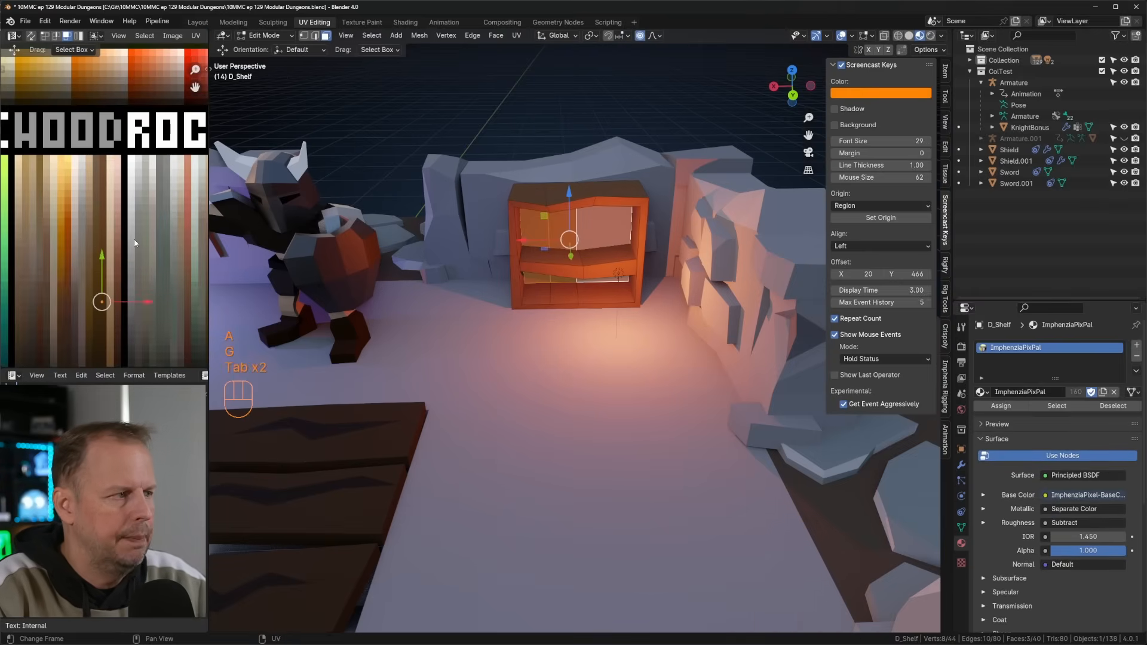
{"action": "left_click", "coordinate": [130, 278]}
Select the linked faces of the shelf's middle board and move their UVs to another shade of the wood strip.
{"action": "key", "text": "Tab"}
{"action": "scroll", "coordinate": [456, 275], "scroll_direction": "down", "scroll_amount": 1}
{"action": "middle_click_drag", "start_coordinate": [472, 273], "coordinate": [557, 262]}
{"action": "key", "text": "Tab"}
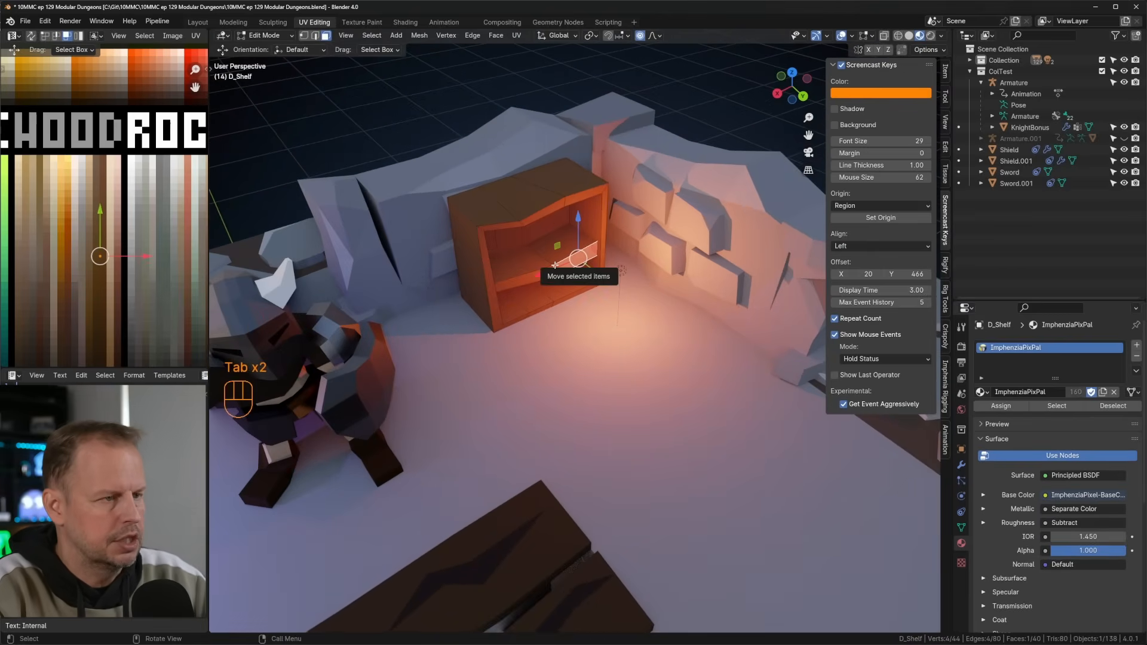
{"action": "key", "text": "l"}
{"action": "key", "text": "g"}
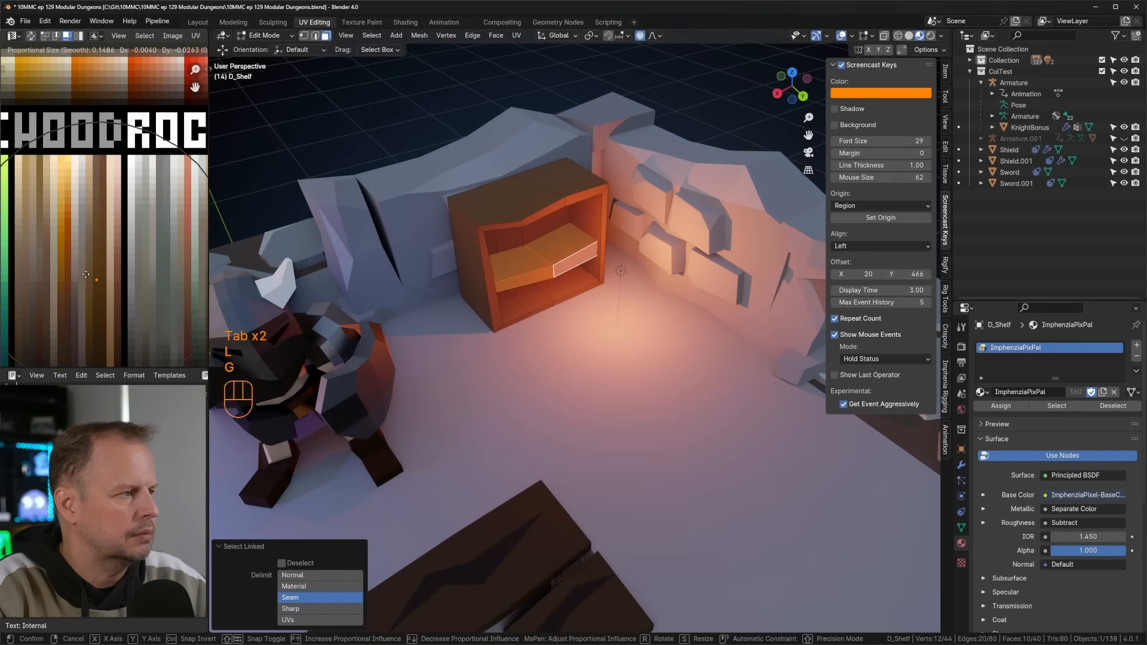
{"action": "left_click", "coordinate": [86, 285]}
{"action": "key", "text": "Tab"}
Select all faces of the shelf and move their UVs to a different brightness on the wood strip.
{"action": "scroll", "coordinate": [479, 296], "scroll_direction": "down", "scroll_amount": 6}
{"action": "middle_click_drag", "start_coordinate": [521, 298], "coordinate": [588, 297]}
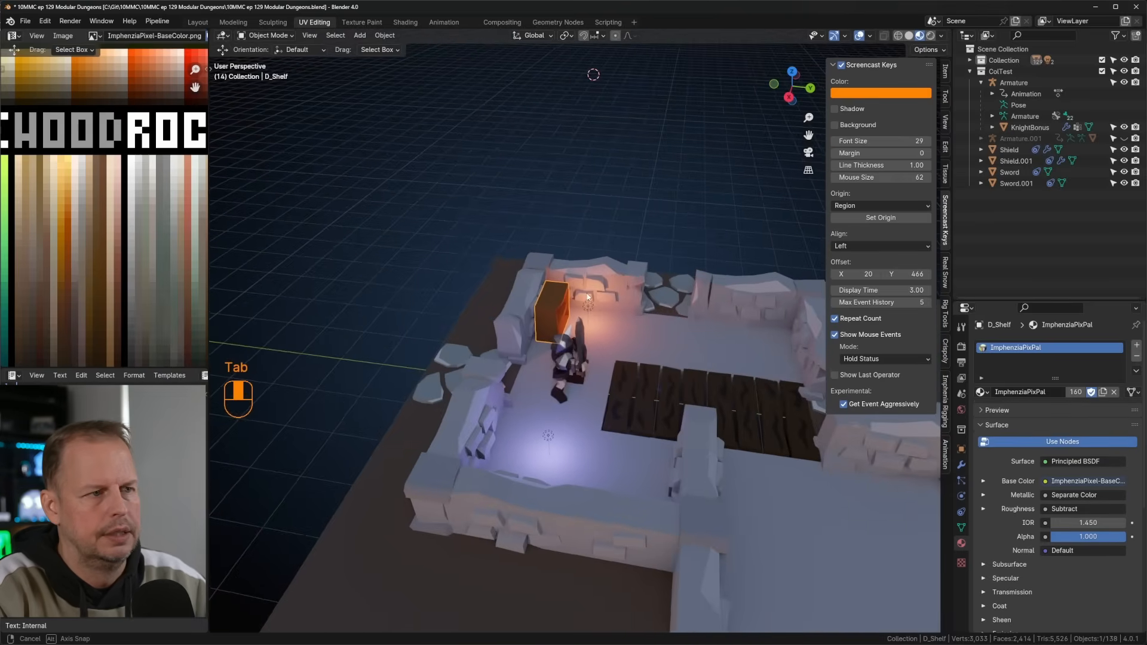
{"action": "scroll", "coordinate": [589, 298], "scroll_direction": "down", "scroll_amount": 3}
{"action": "key", "text": "Tab"}
{"action": "mouse_move", "coordinate": [675, 245]}
{"action": "middle_mouse_down"}
{"action": "mouse_move", "coordinate": [602, 263]}
{"action": "mouse_move", "coordinate": [656, 254]}
{"action": "middle_mouse_up"}
{"action": "scroll", "coordinate": [651, 257], "scroll_direction": "up", "scroll_amount": 5}
{"action": "key", "text": "Tab"}
{"action": "key", "text": "a"}
{"action": "key", "text": "Tab"}
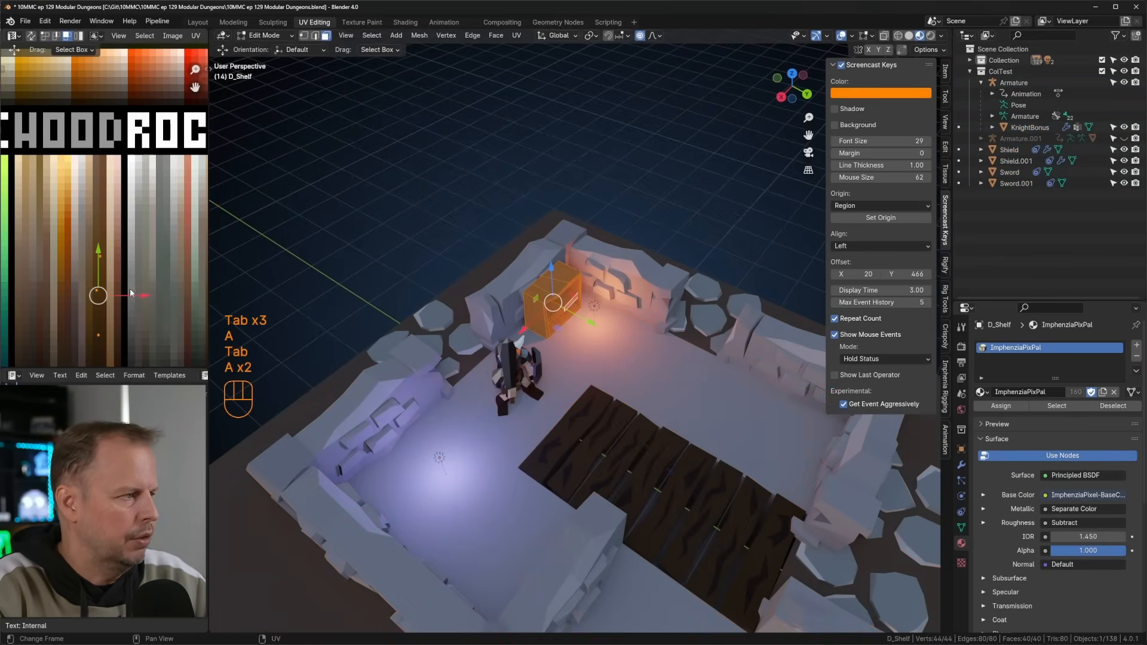
{"action": "scroll", "coordinate": [130, 292], "scroll_direction": "down", "scroll_amount": 1}
{"action": "middle_click_drag", "start_coordinate": [130, 293], "coordinate": [118, 204], "text": "shift"}
{"action": "key", "text": "g"}
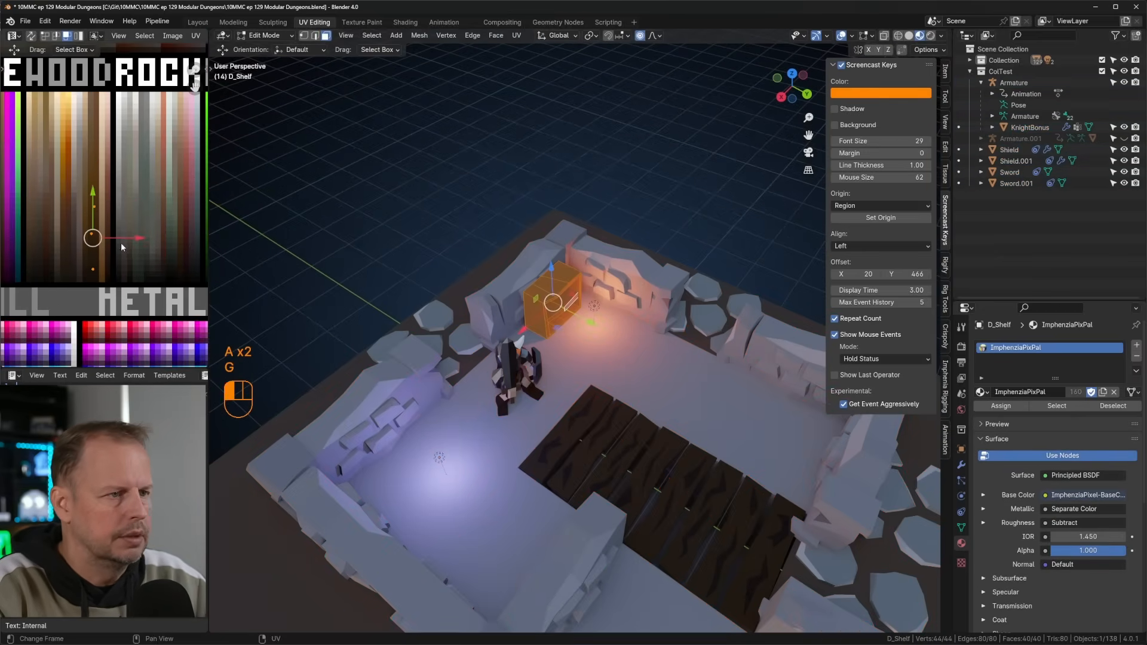
Duplicate one top face of the shelf's middle board in place.
{"action": "key", "text": "Tab"}
{"action": "middle_click_drag", "start_coordinate": [479, 263], "coordinate": [615, 266]}
{"action": "scroll", "coordinate": [525, 268], "scroll_direction": "up", "scroll_amount": 7}
{"action": "key", "text": "Tab"}
{"action": "key", "text": "3"}
{"action": "left_click", "coordinate": [574, 265]}
{"action": "scroll", "coordinate": [616, 265], "scroll_direction": "up", "scroll_amount": 2}
{"action": "middle_click_drag", "start_coordinate": [616, 265], "coordinate": [558, 336], "text": "shift"}
{"action": "key", "text": "shift+d"}
{"action": "right_click", "coordinate": [562, 334]}
Turn off proportional editing, scale the duplicated face down, and scale it to 0.783 along X.
{"action": "key", "text": "s"}
{"action": "right_click", "coordinate": [611, 307]}
{"action": "key", "text": "o"}
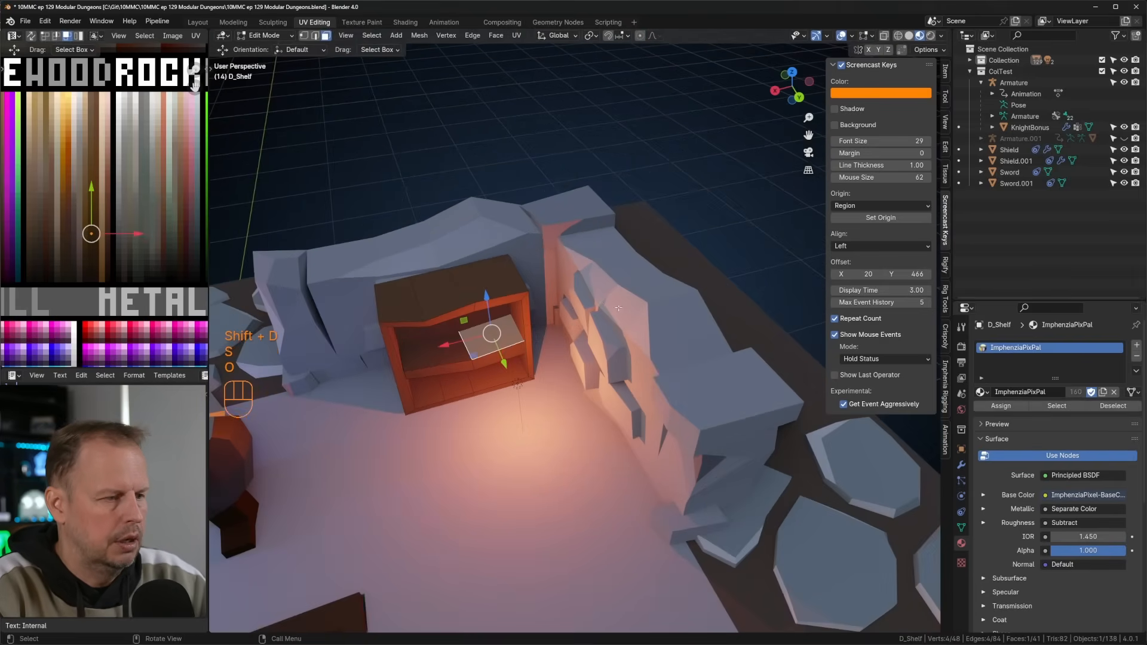
{"action": "key", "text": "s"}
{"action": "left_click", "coordinate": [619, 315]}
{"action": "key", "text": "s"}
{"action": "key", "text": "x"}
{"action": "left_click", "coordinate": [571, 303]}
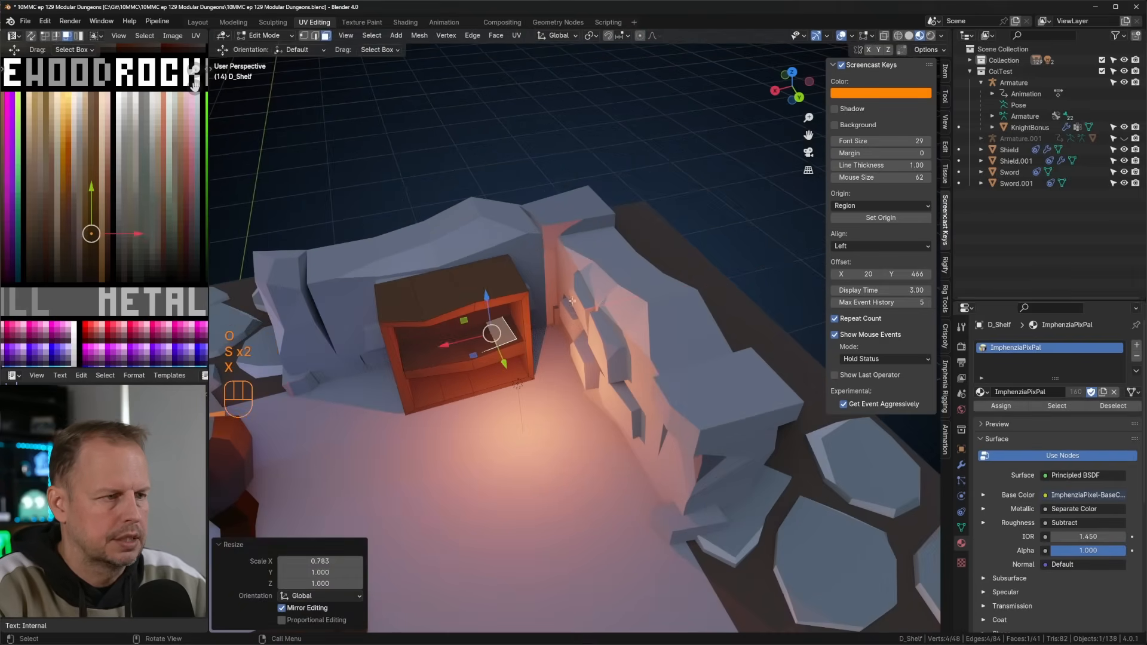
Reposition the small face above the middle board and extrude it about 0.217 m into a box.
{"action": "middle_click_drag", "start_coordinate": [570, 303], "coordinate": [584, 269]}
{"action": "scroll", "coordinate": [583, 269], "scroll_direction": "up", "scroll_amount": 2}
{"action": "key", "text": "g"}
{"action": "left_click", "coordinate": [588, 279]}
{"action": "key", "text": "e"}
{"action": "left_click", "coordinate": [586, 250]}
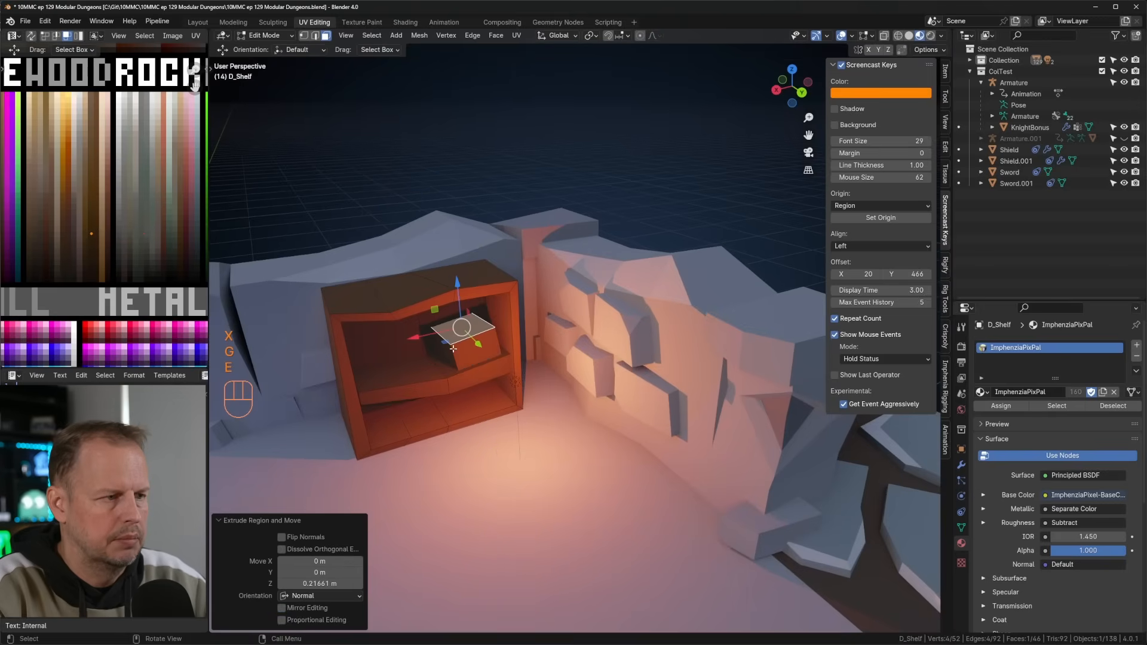
Select the linked faces of the new box and move their UVs to a lighter part of the wood strip.
{"action": "key", "text": "l"}
{"action": "key", "text": "a"}
{"action": "key", "text": "g"}
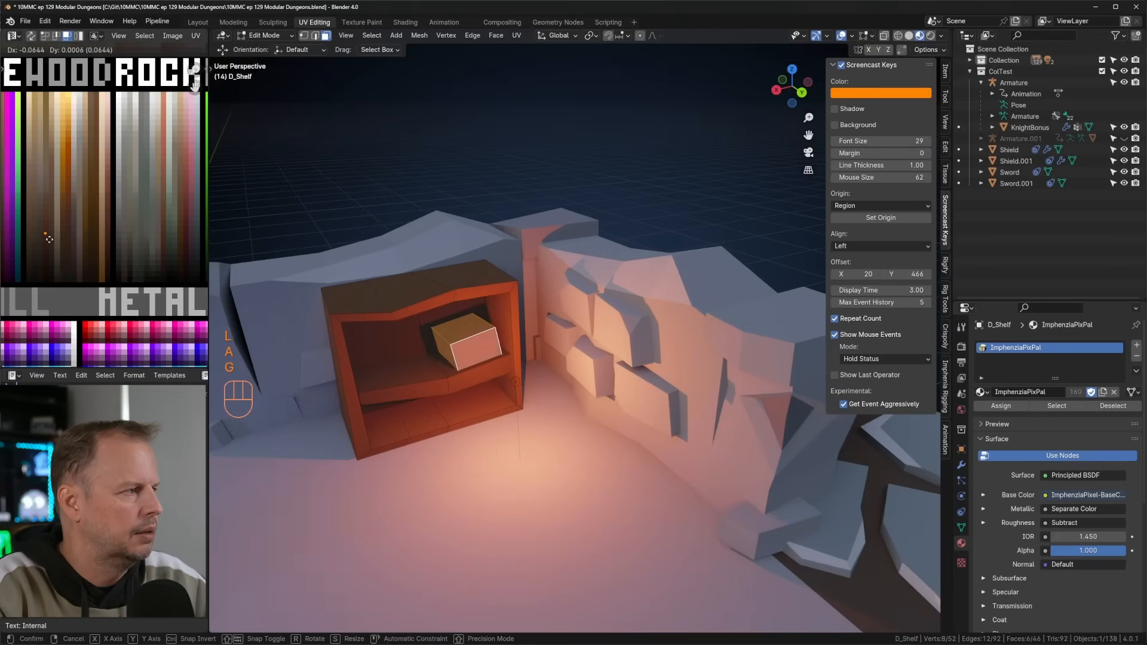
{"action": "key", "text": "Tab"}
{"action": "middle_click_drag", "start_coordinate": [512, 333], "coordinate": [543, 347]}
{"action": "key", "text": "Tab"}
{"action": "key", "text": "a"}
{"action": "left_click", "coordinate": [73, 221]}
{"action": "scroll", "coordinate": [478, 326], "scroll_direction": "down", "scroll_amount": 7}
Select the orange point light beside the shelf and reposition it.
{"action": "key", "text": "Tab"}
{"action": "left_click", "coordinate": [598, 344]}
{"action": "key", "text": "g"}
{"action": "left_click", "coordinate": [607, 329]}
{"action": "key", "text": "g"}
{"action": "left_click", "coordinate": [523, 305]}
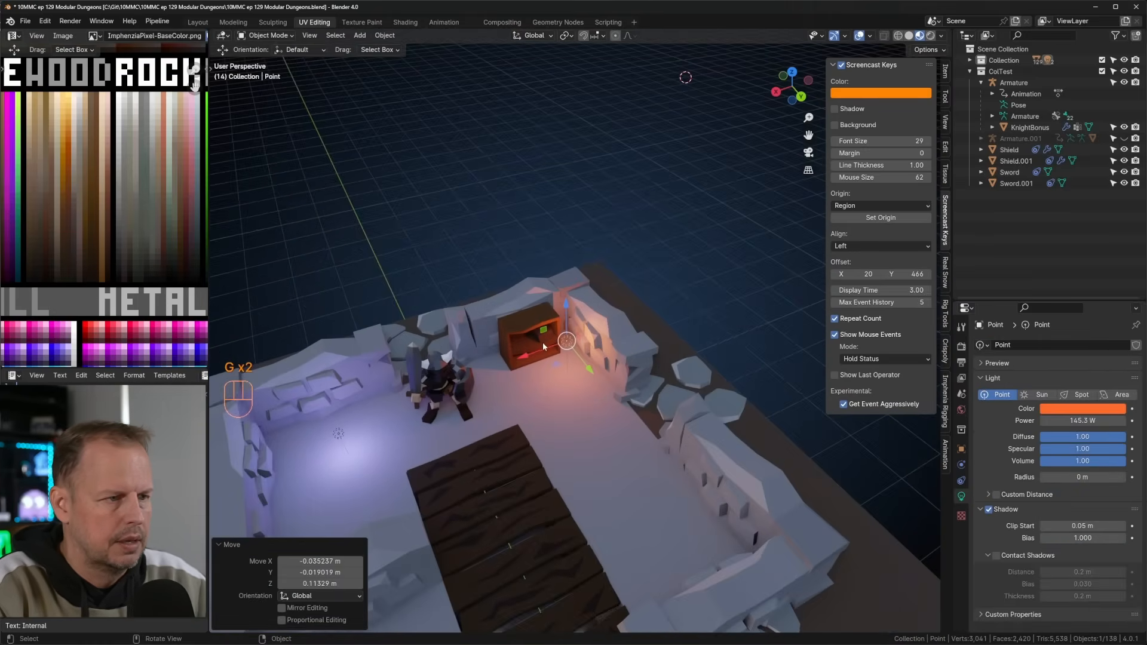
Select the linked faces of the box on the shelf and move their UVs to another palette shade.
{"action": "key", "text": "Tab"}
{"action": "left_click", "coordinate": [543, 343]}
{"action": "key", "text": "Tab"}
{"action": "key", "text": "l"}
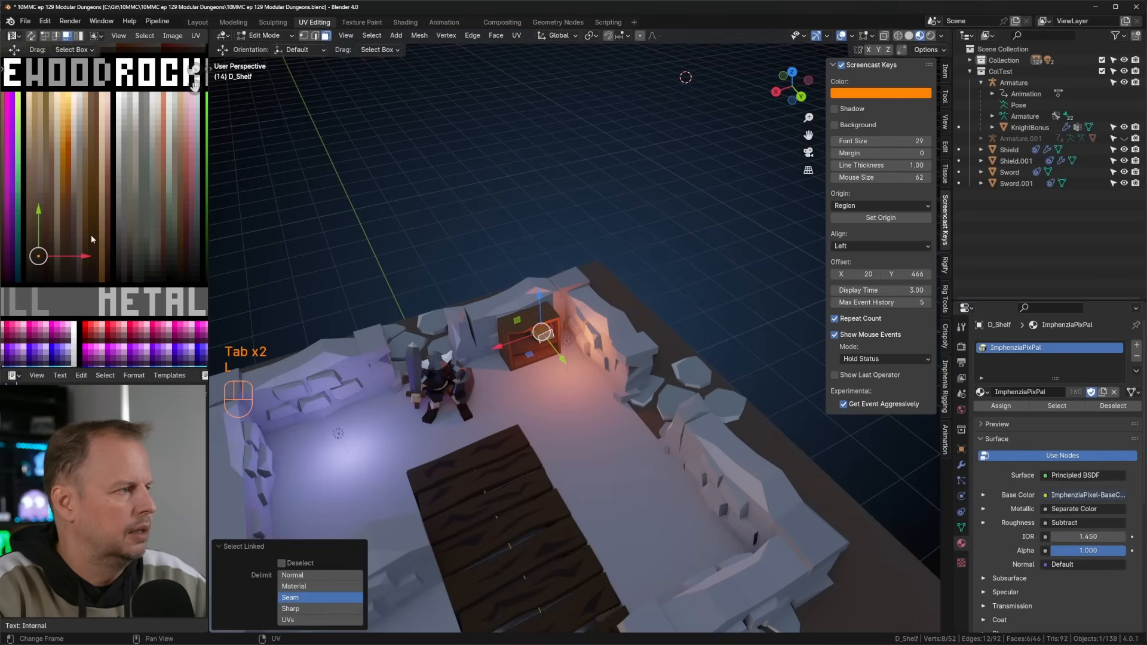
{"action": "left_click", "coordinate": [124, 229]}
Duplicate the box, rotate the copy and place it at another spot in the shelf.
{"action": "middle_click_drag", "start_coordinate": [610, 350], "coordinate": [625, 300]}
{"action": "key", "text": "shift+d"}
{"action": "left_click", "coordinate": [539, 325]}
{"action": "key", "text": "r"}
{"action": "left_click", "coordinate": [558, 272]}
{"action": "key", "text": "g"}
{"action": "left_click", "coordinate": [540, 292]}
{"action": "key", "text": "g"}
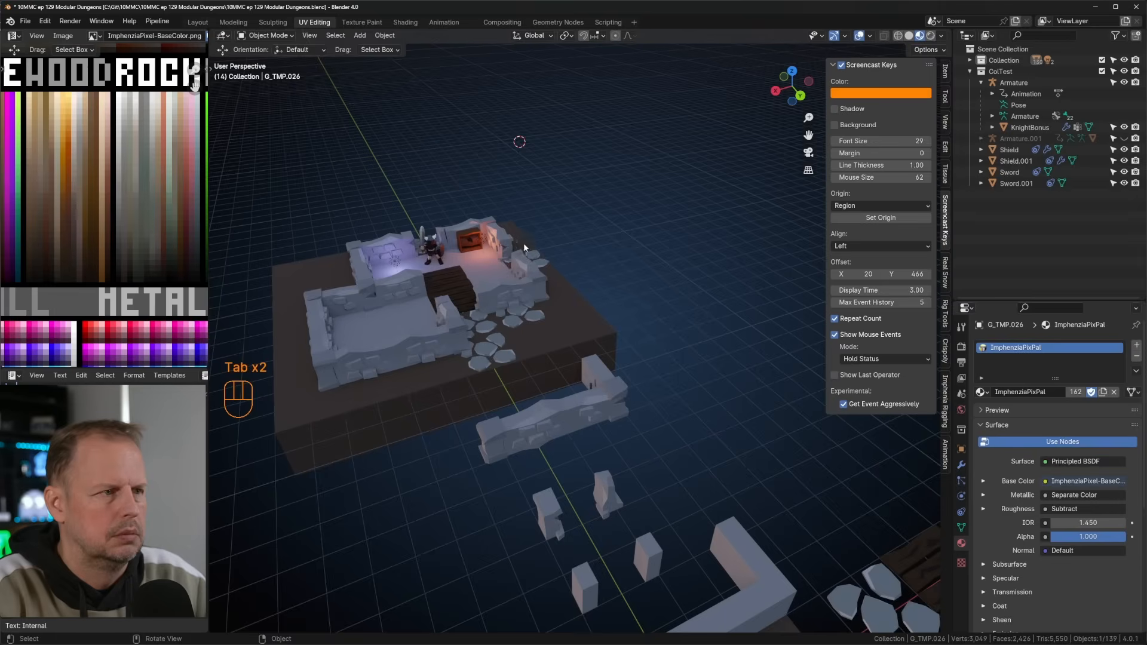
Examine the lit dungeon with its rooms, knight and furnished shelf from several angles and distances.
{"action": "scroll", "coordinate": [524, 243], "scroll_direction": "down", "scroll_amount": 5}
{"action": "middle_click_drag", "start_coordinate": [524, 243], "coordinate": [576, 286]}
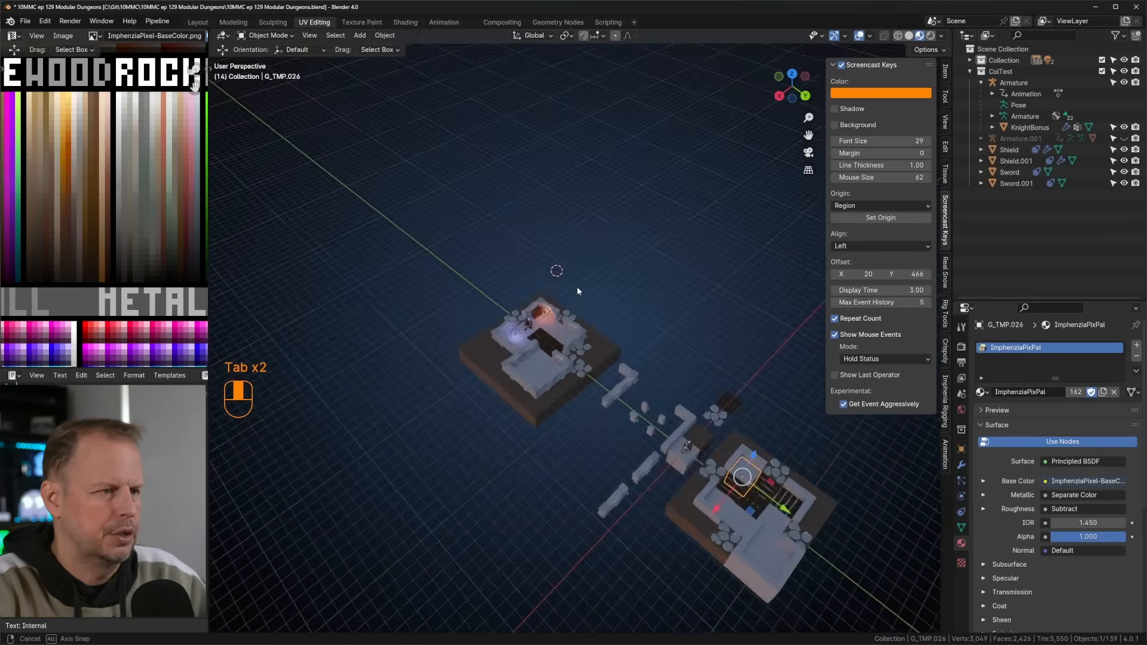
{"action": "scroll", "coordinate": [508, 295], "scroll_direction": "up", "scroll_amount": 6}
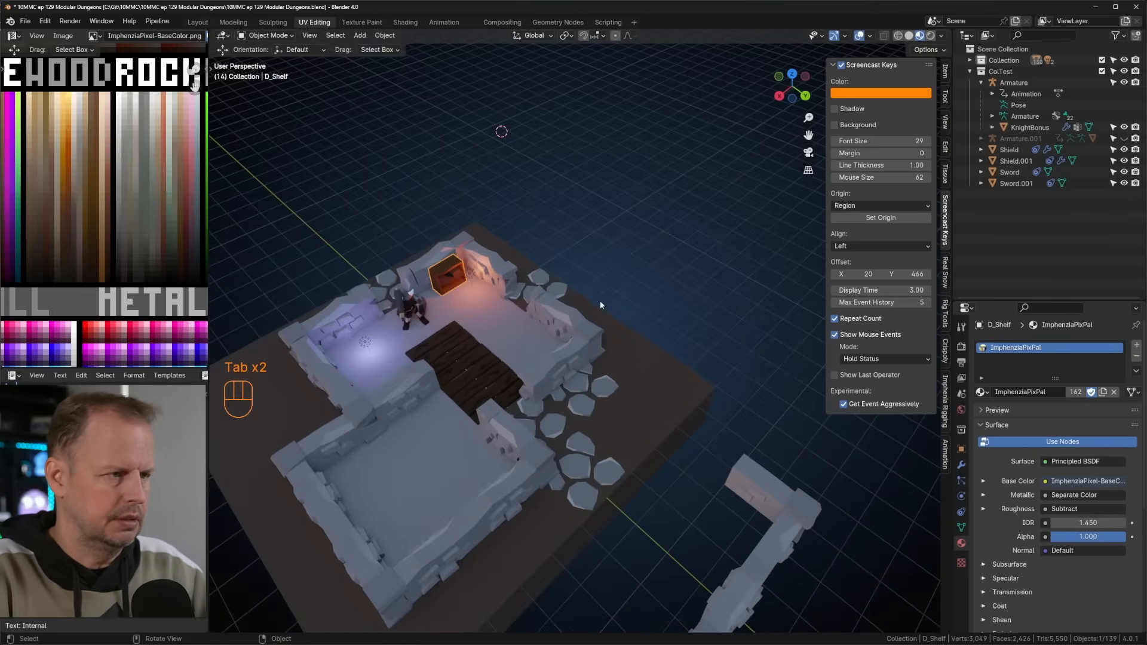
{"action": "middle_click_drag", "start_coordinate": [576, 328], "coordinate": [421, 291]}
{"action": "middle_click_drag", "start_coordinate": [421, 291], "coordinate": [518, 315]}
{"action": "scroll", "coordinate": [519, 315], "scroll_direction": "down", "scroll_amount": 3}
{"action": "scroll", "coordinate": [608, 335], "scroll_direction": "up", "scroll_amount": 5}
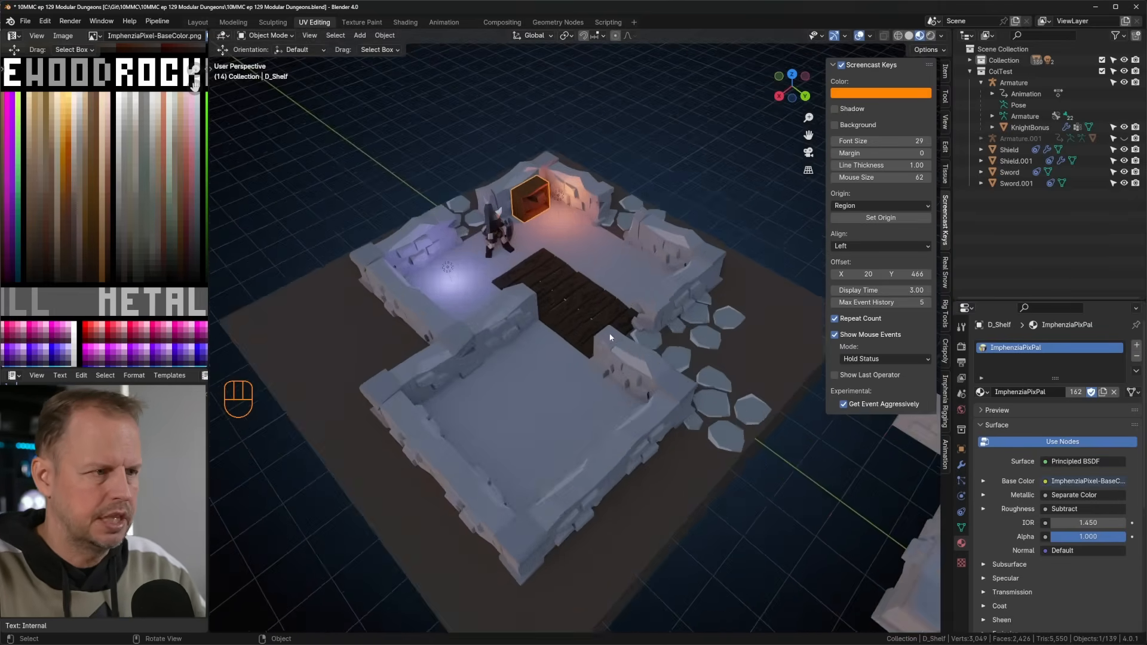
{"action": "scroll", "coordinate": [608, 335], "scroll_direction": "up", "scroll_amount": 2}
{"action": "scroll", "coordinate": [711, 332], "scroll_direction": "down", "scroll_amount": 4}
{"action": "mouse_move", "coordinate": [651, 281]}
{"action": "middle_mouse_down"}
{"action": "mouse_move", "coordinate": [647, 257]}
{"action": "mouse_move", "coordinate": [665, 276]}
{"action": "mouse_move", "coordinate": [615, 267]}
{"action": "mouse_move", "coordinate": [632, 275]}
{"action": "middle_mouse_up"}
{"action": "scroll", "coordinate": [619, 263], "scroll_direction": "down", "scroll_amount": 5}
{"action": "scroll", "coordinate": [632, 274], "scroll_direction": "up", "scroll_amount": 7}
{"action": "scroll", "coordinate": [637, 287], "scroll_direction": "down", "scroll_amount": 3}
{"action": "scroll", "coordinate": [645, 296], "scroll_direction": "up", "scroll_amount": 7}
{"action": "scroll", "coordinate": [647, 299], "scroll_direction": "down", "scroll_amount": 5}
{"action": "middle_click_drag", "start_coordinate": [670, 339], "coordinate": [625, 339]}
{"action": "scroll", "coordinate": [587, 336], "scroll_direction": "up", "scroll_amount": 2}
{"action": "scroll", "coordinate": [586, 336], "scroll_direction": "down", "scroll_amount": 4}
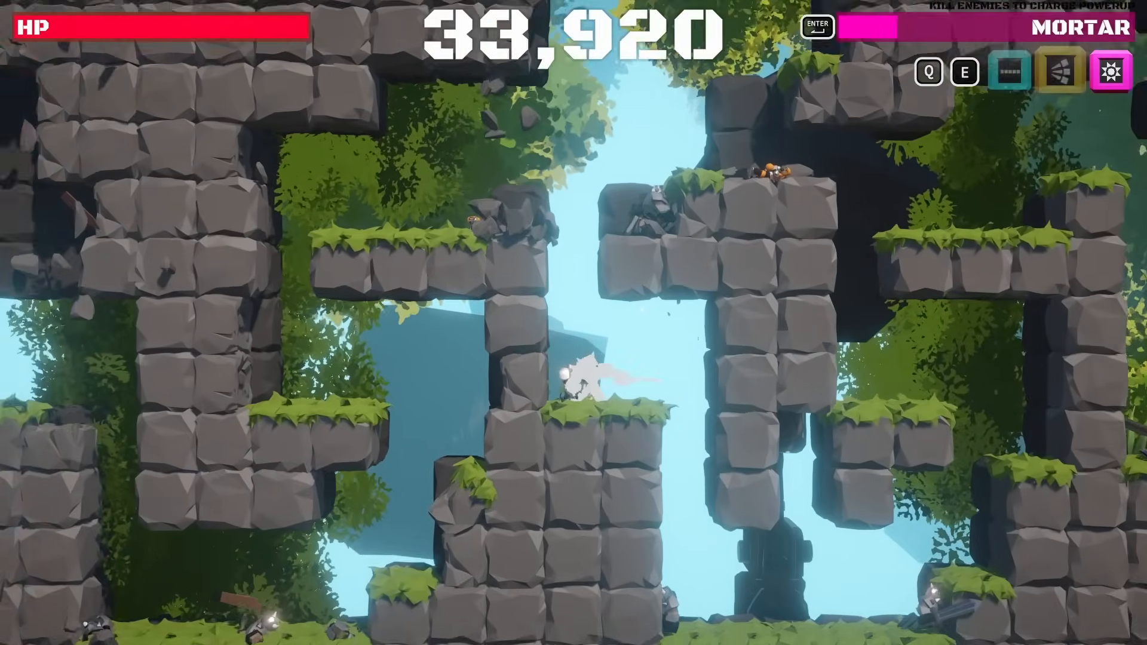
{"action": "key", "text": "q"}
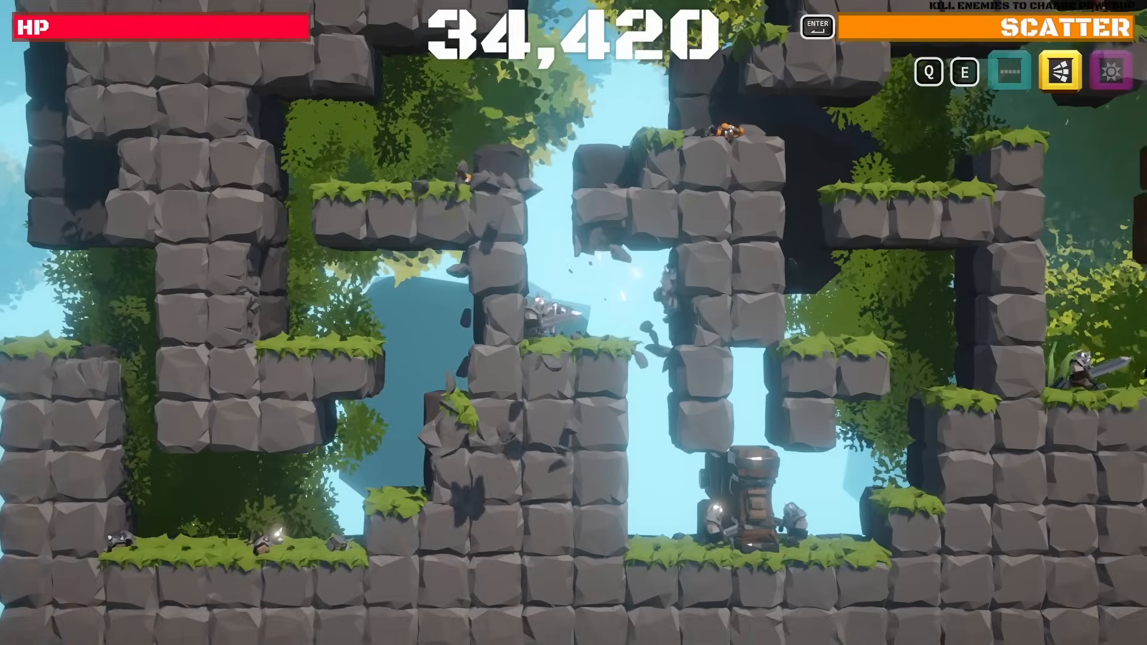
{"action": "key", "text": "d"}
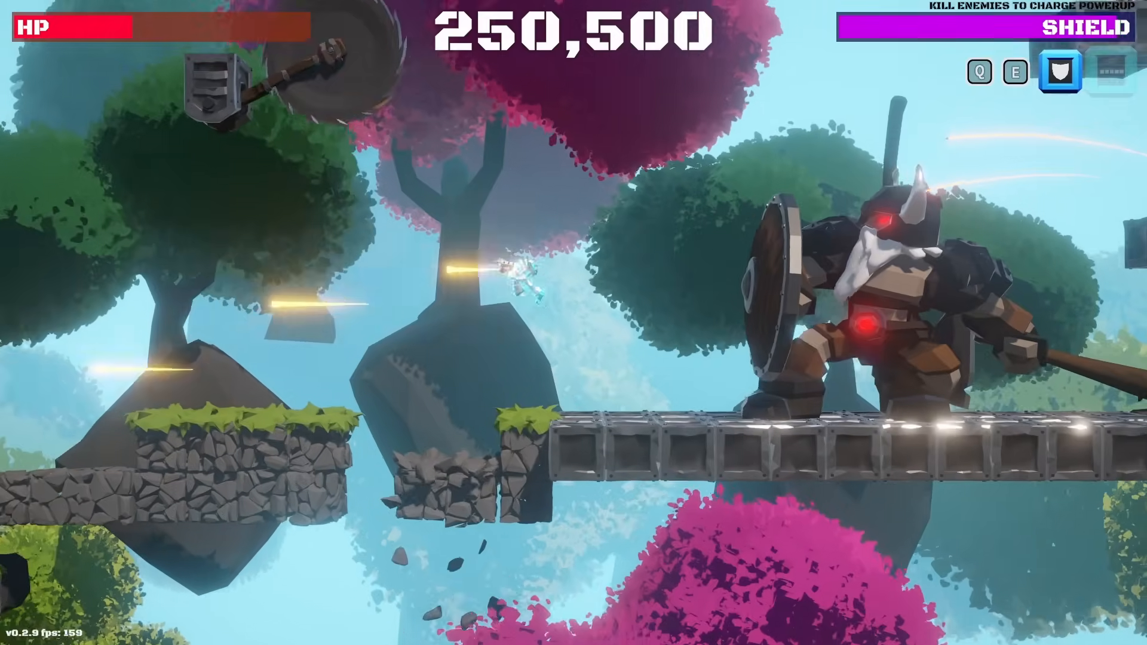